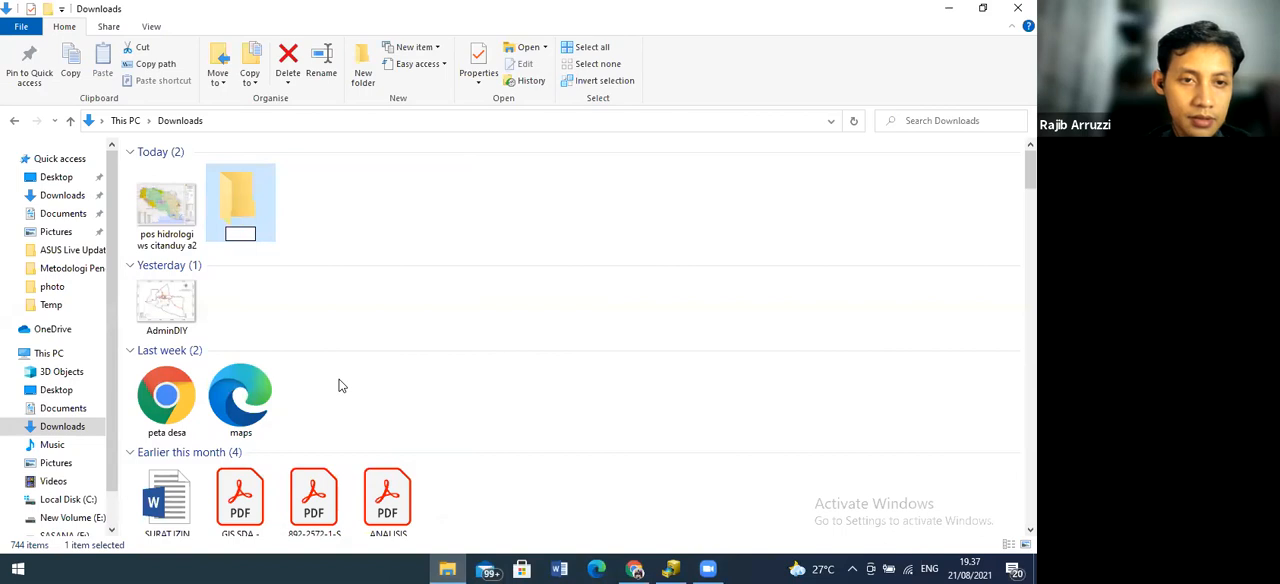
# Name the new folder in Downloads ARCGIS SDA
pyautogui.write('A')
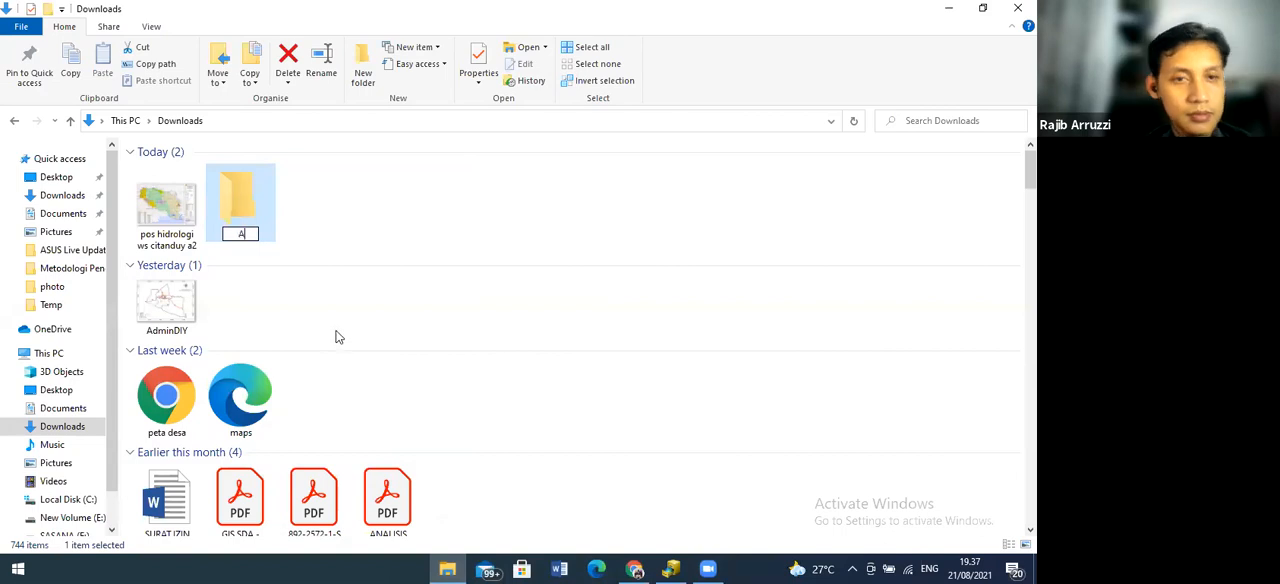
pyautogui.write('RCGI')
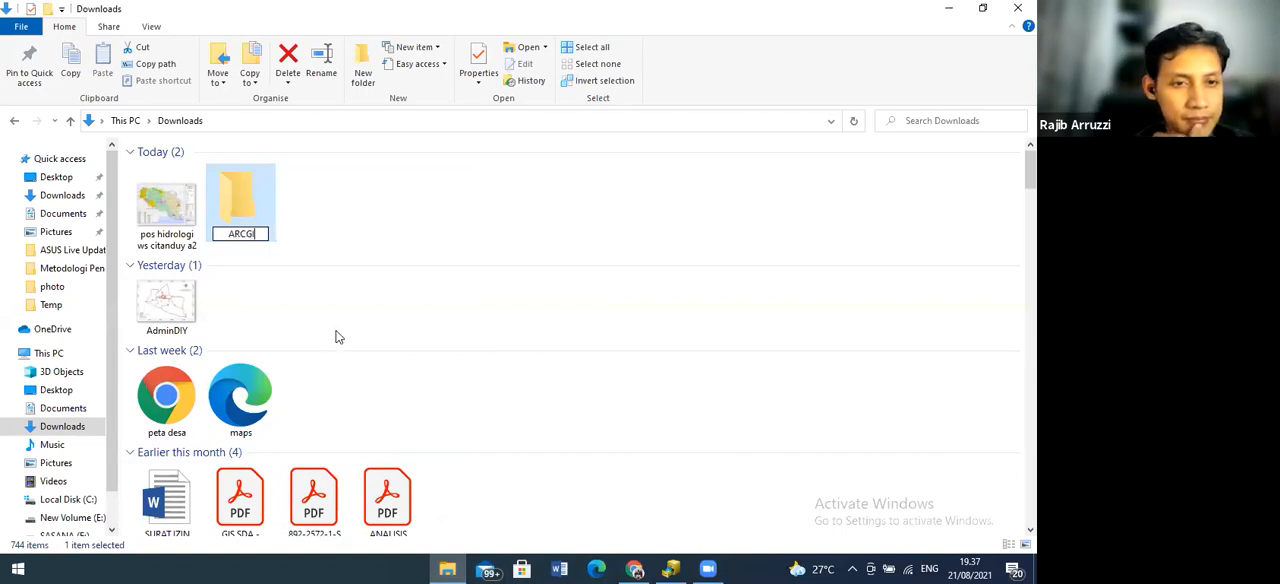
pyautogui.write('S SDA')
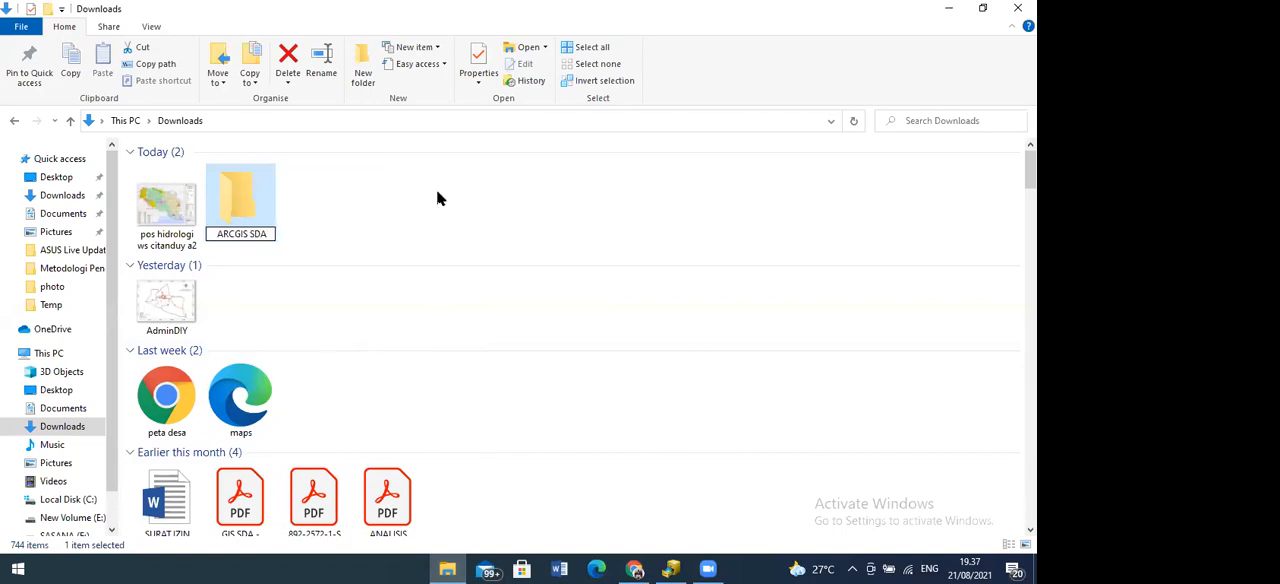
pyautogui.press('Return')
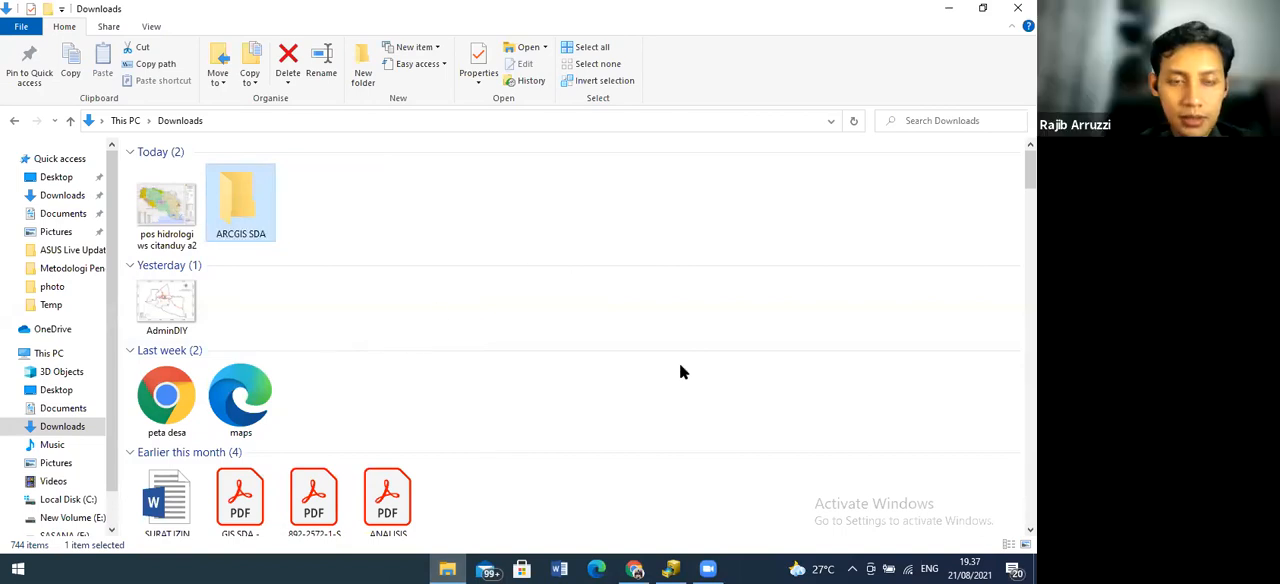
# Switch to ArcCatalog and add a folder connection to the ARCGIS SDA folder in Downloads
pyautogui.click(671, 569)
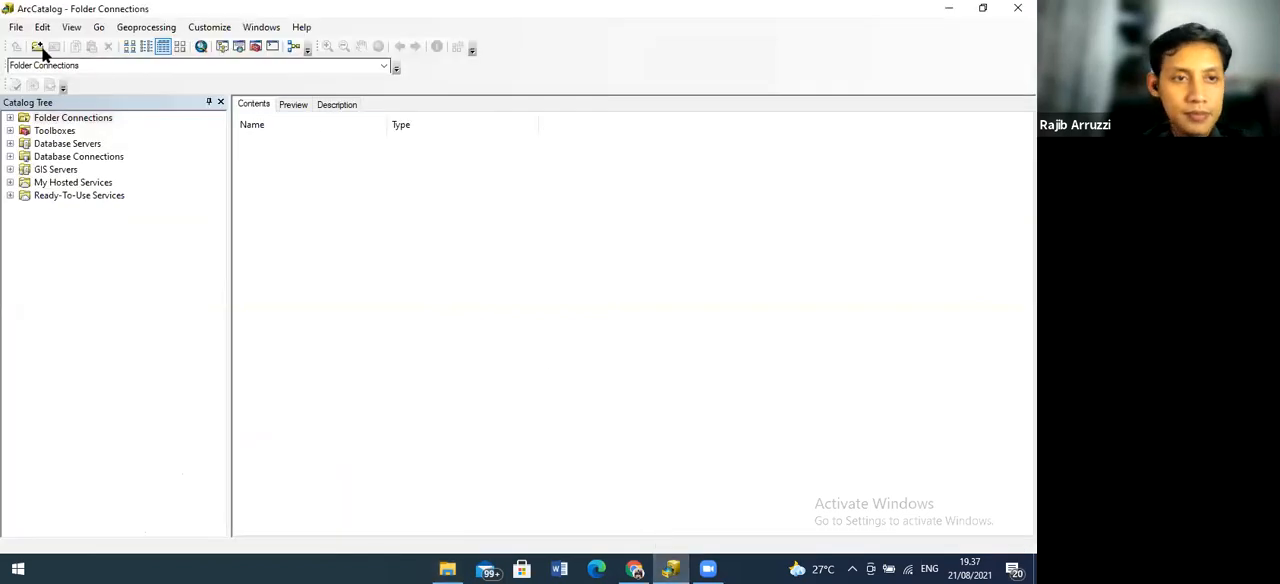
pyautogui.click(37, 48)
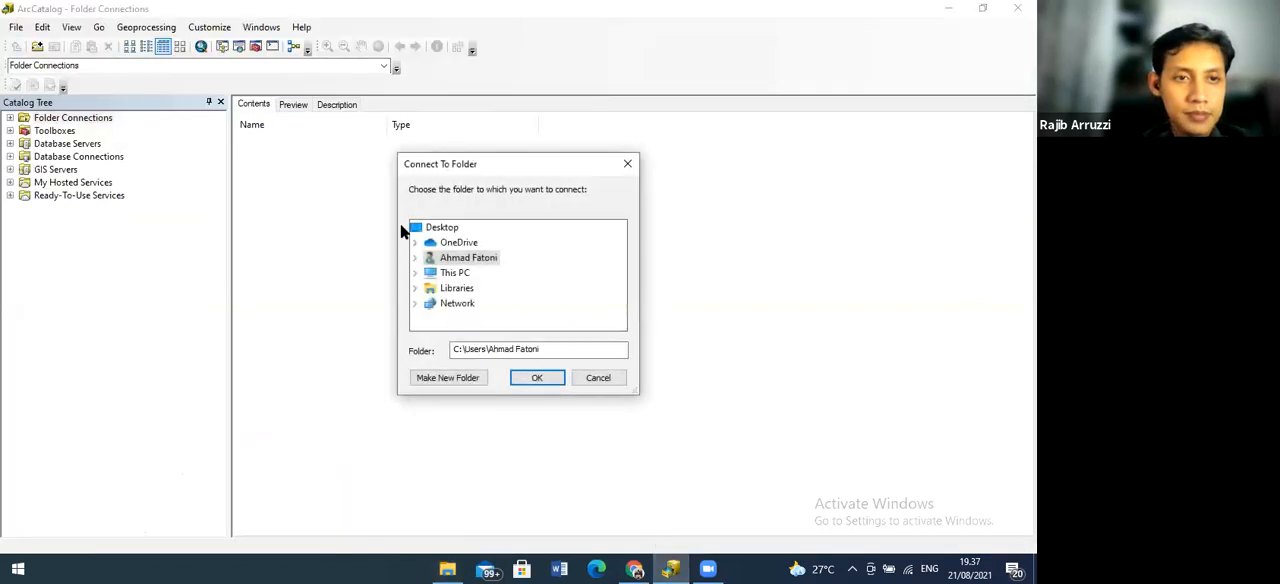
pyautogui.doubleClick(457, 273)
pyautogui.click(473, 289)
pyautogui.doubleClick(474, 288)
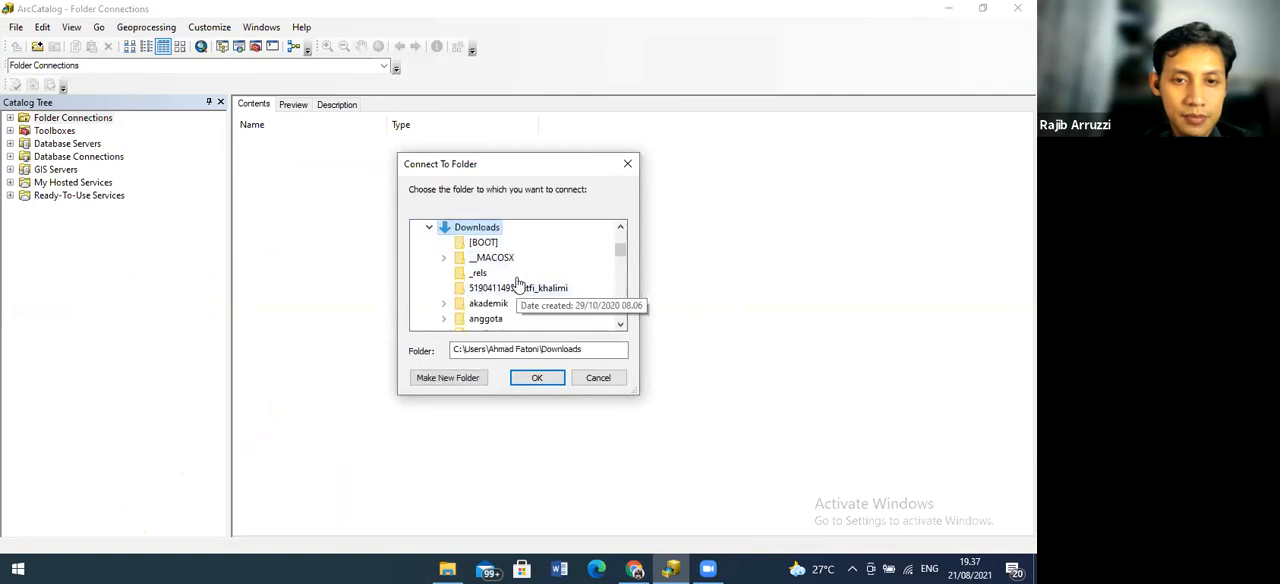
pyautogui.scroll(-2, 517, 288)
pyautogui.scroll(-5, 517, 288)
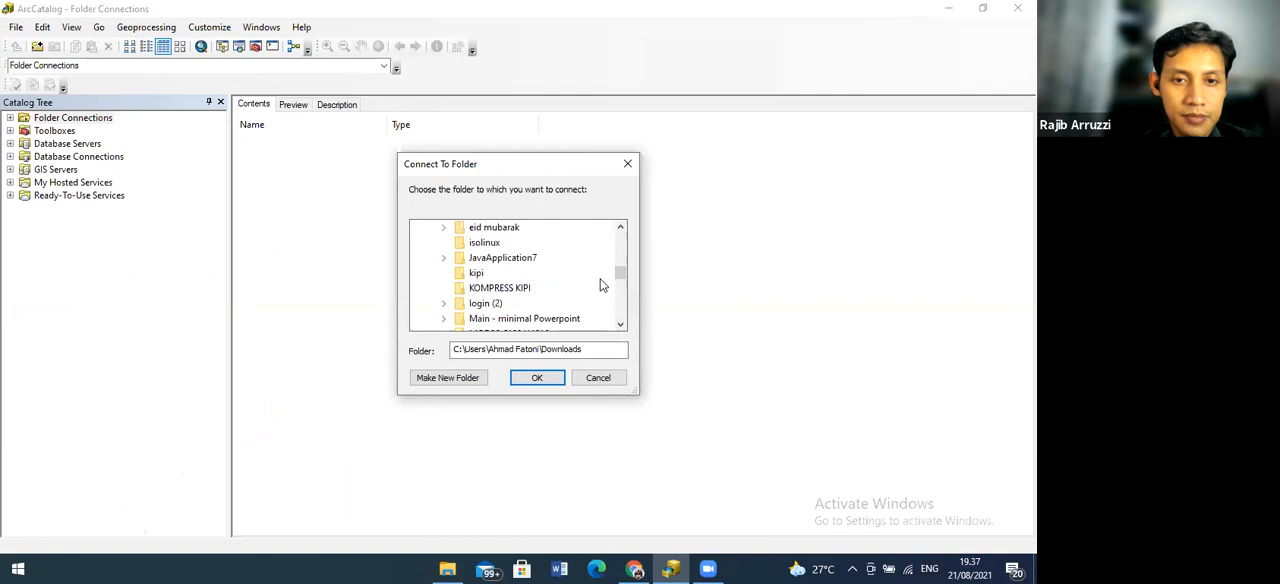
pyautogui.moveTo(619, 277)
pyautogui.mouseDown()
pyautogui.moveTo(620, 246)
pyautogui.moveTo(622, 270)
pyautogui.moveTo(622, 258)
pyautogui.mouseUp()
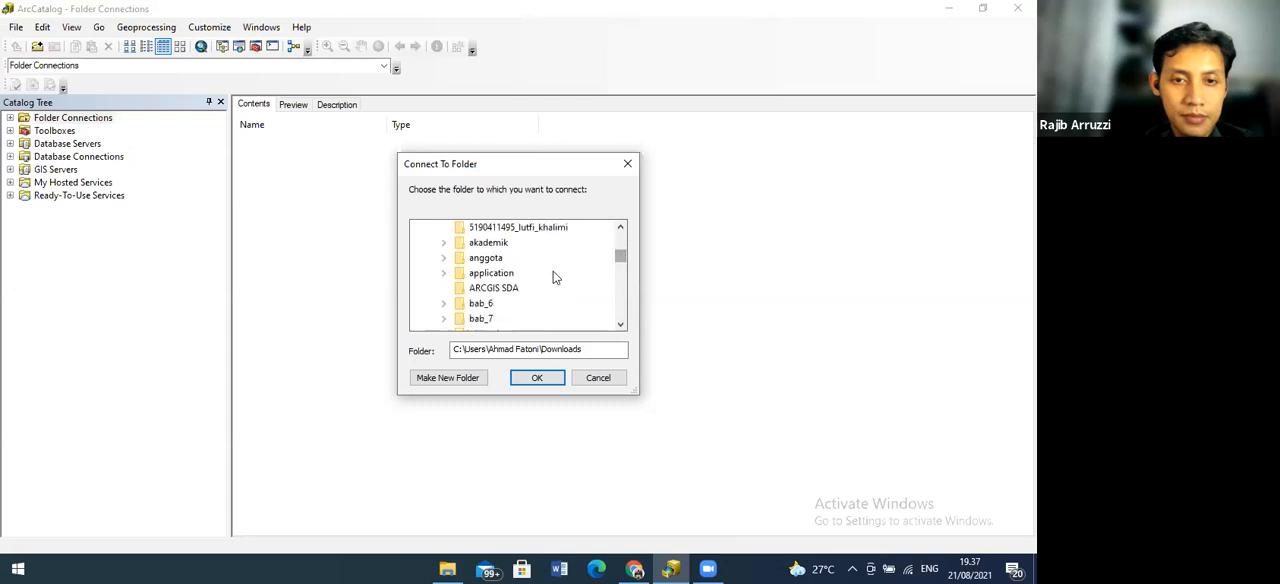
pyautogui.click(517, 291)
pyautogui.click(531, 378)
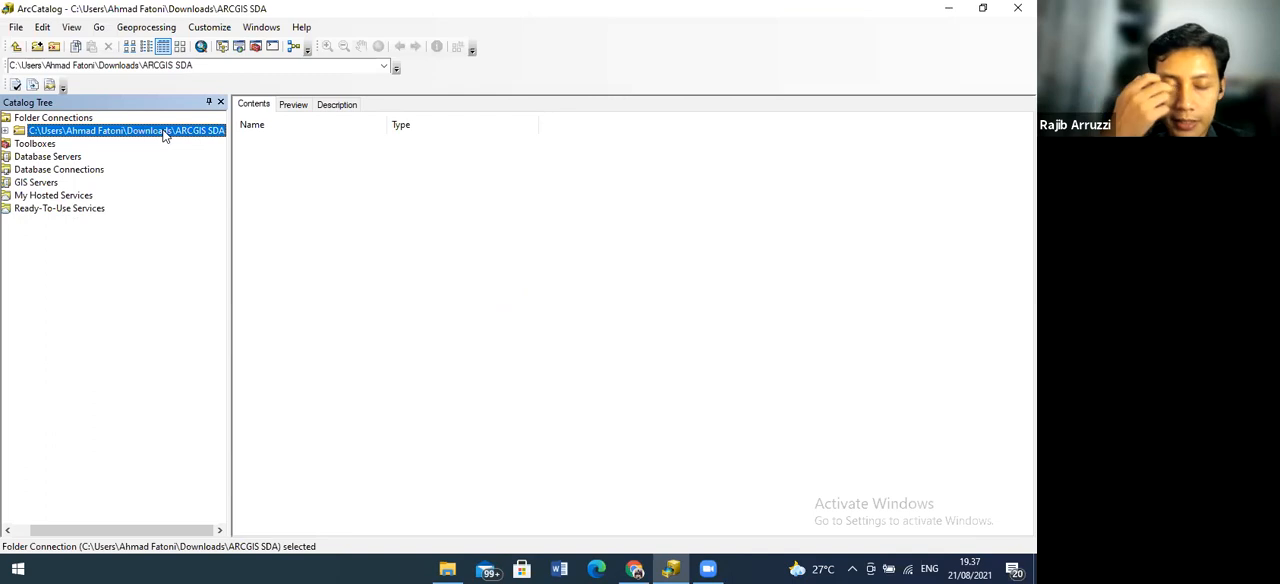
pyautogui.hotkey('alt', 'Tab')
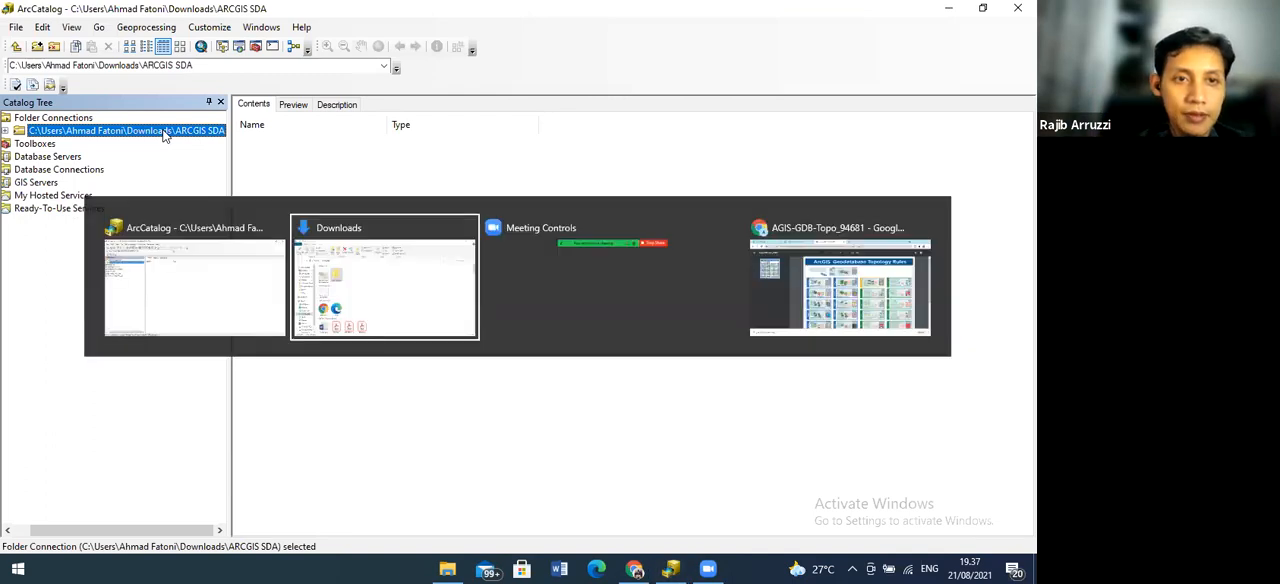
pyautogui.rightClick(362, 203)
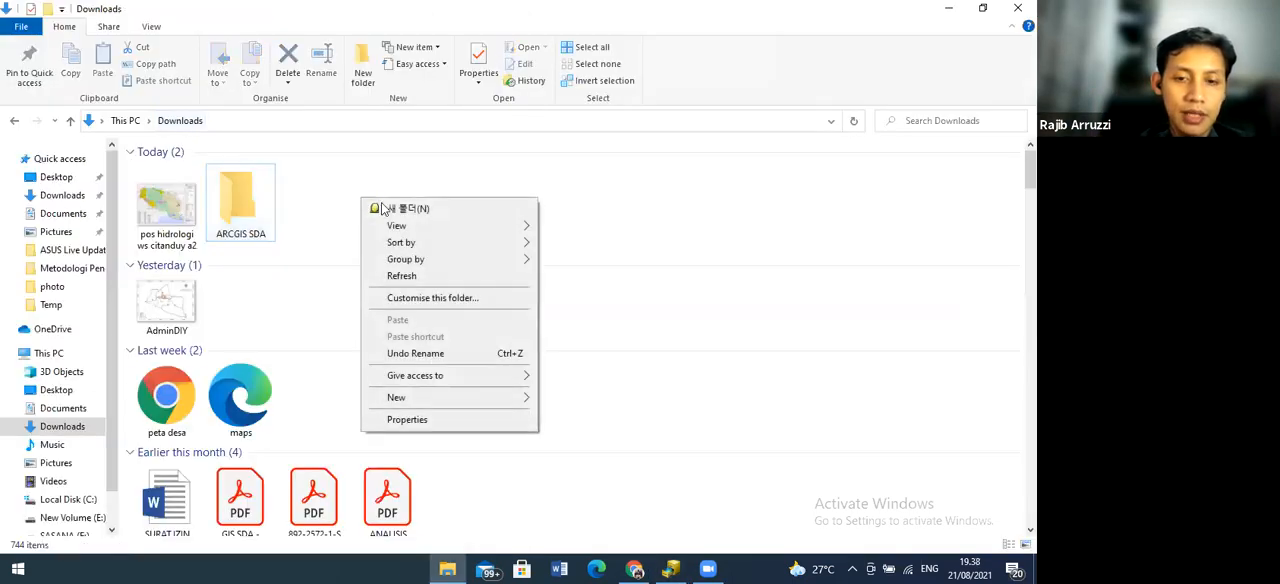
pyautogui.press('Escape')
pyautogui.hotkey('alt', 'Tab')
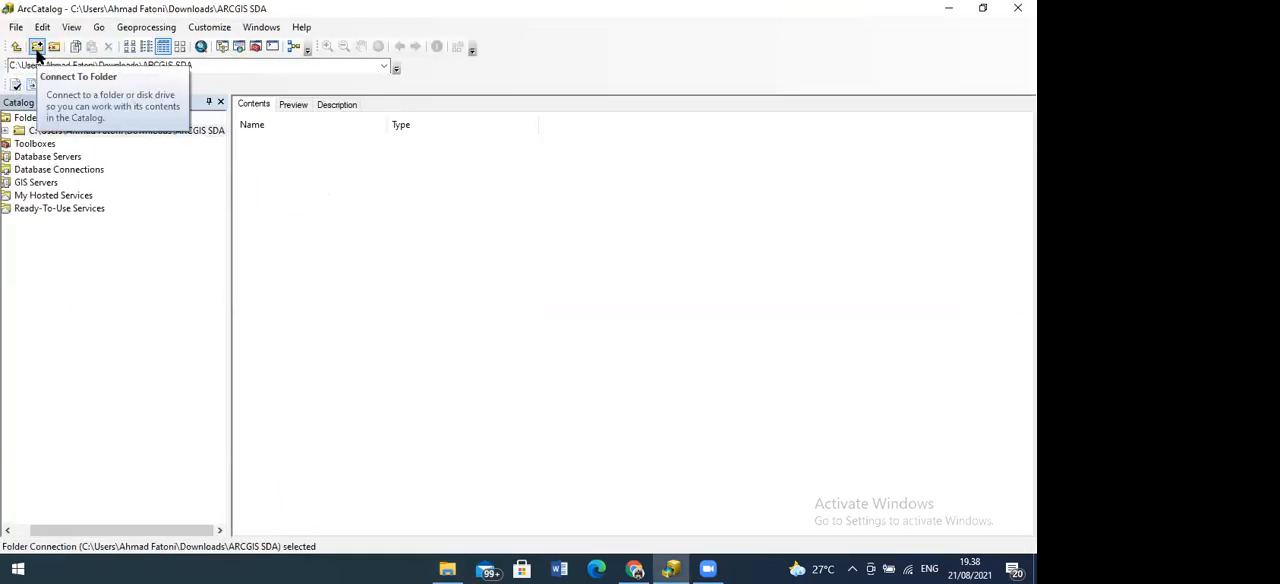
# Create a folder named "0 sumber data" inside the connected ARCGIS SDA folder
pyautogui.click(58, 131)
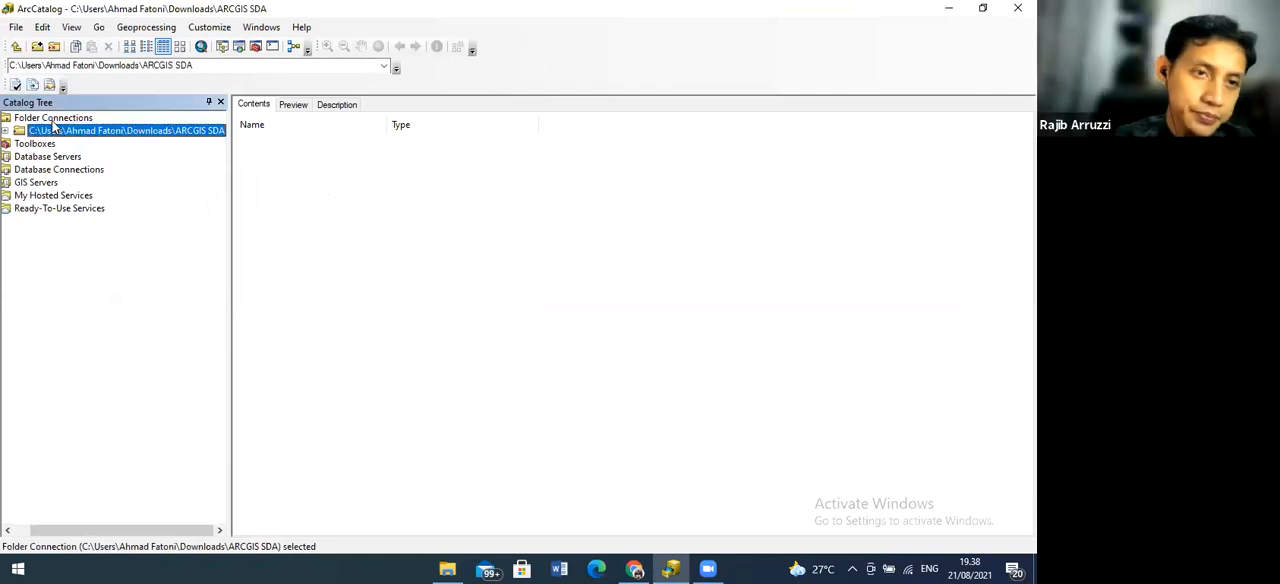
pyautogui.rightClick(79, 271)
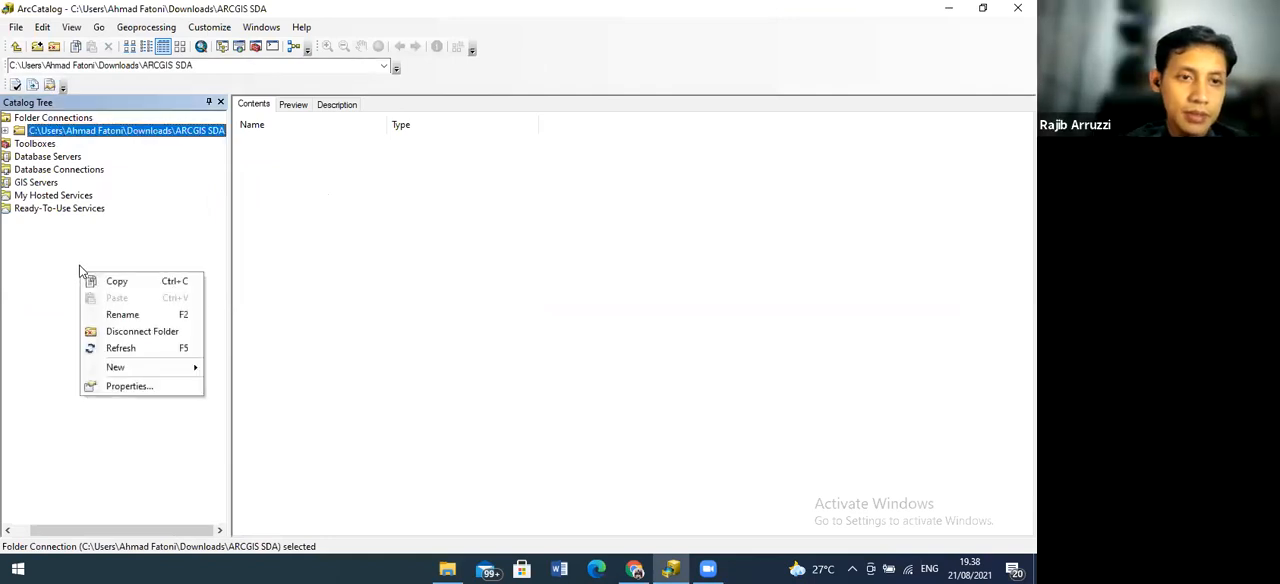
pyautogui.click(82, 243)
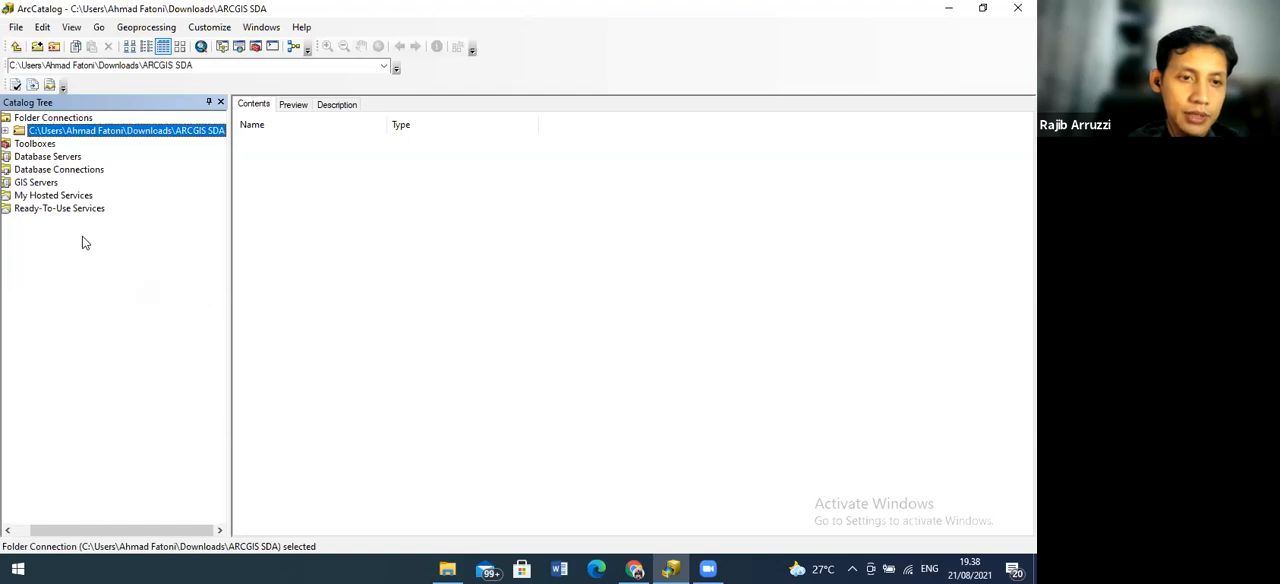
pyautogui.click(16, 27)
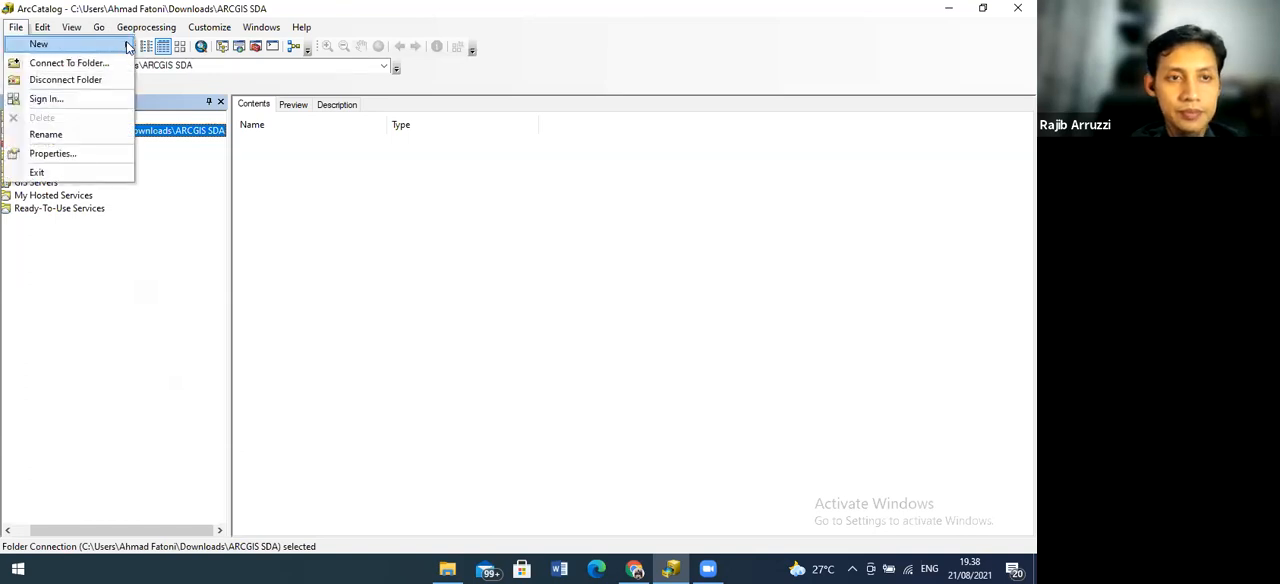
pyautogui.moveTo(128, 50)
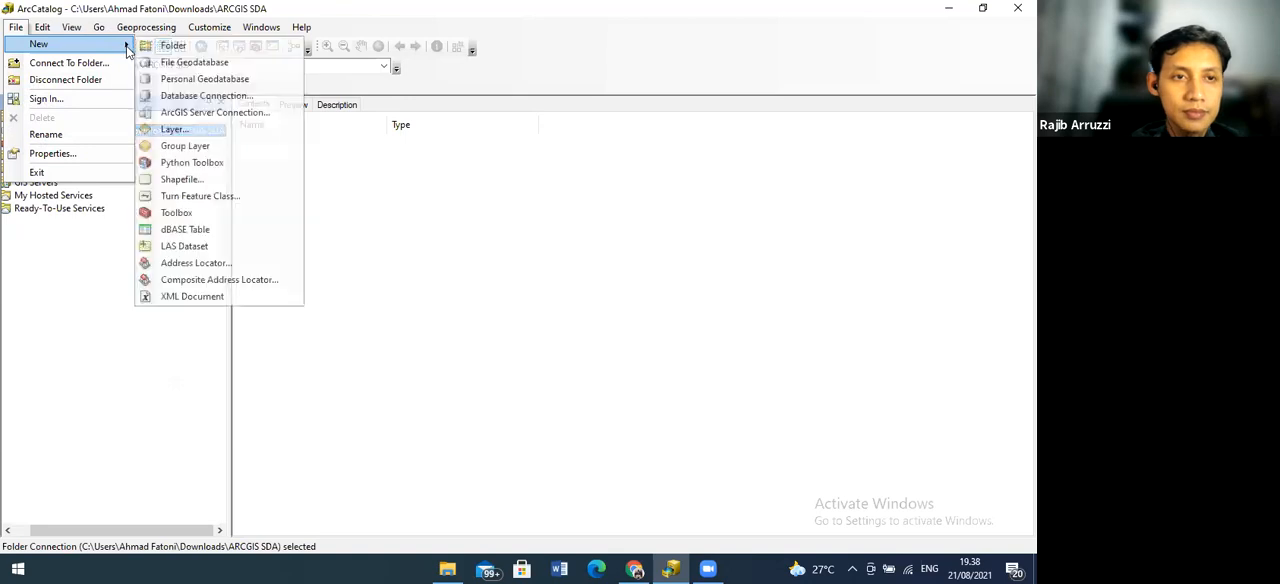
pyautogui.click(168, 46)
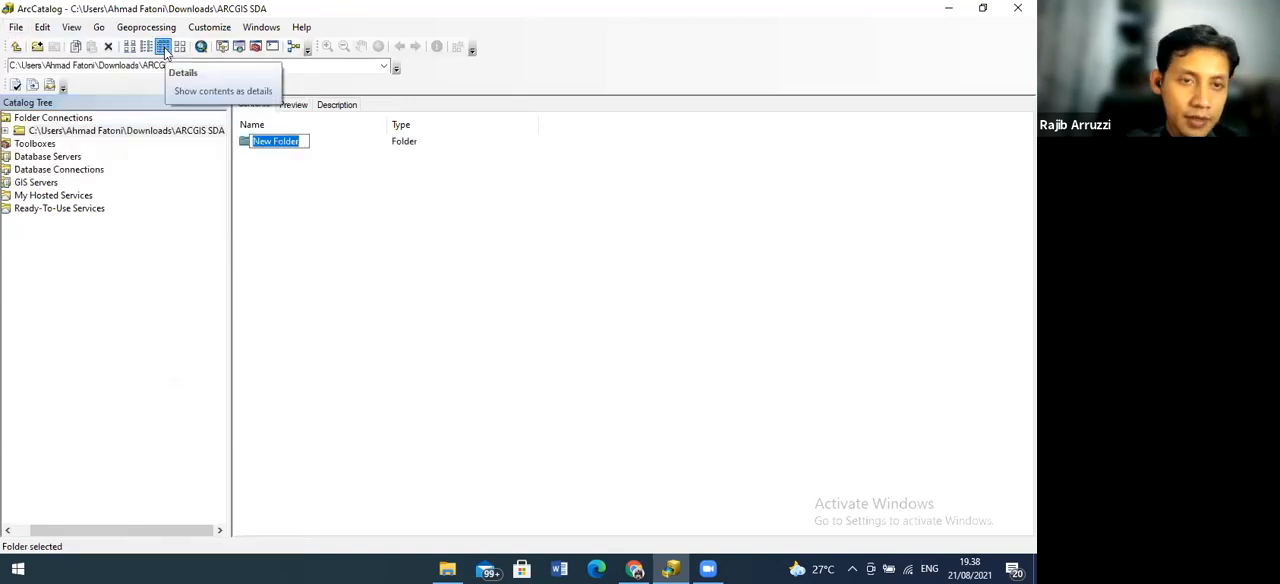
pyautogui.write('0')
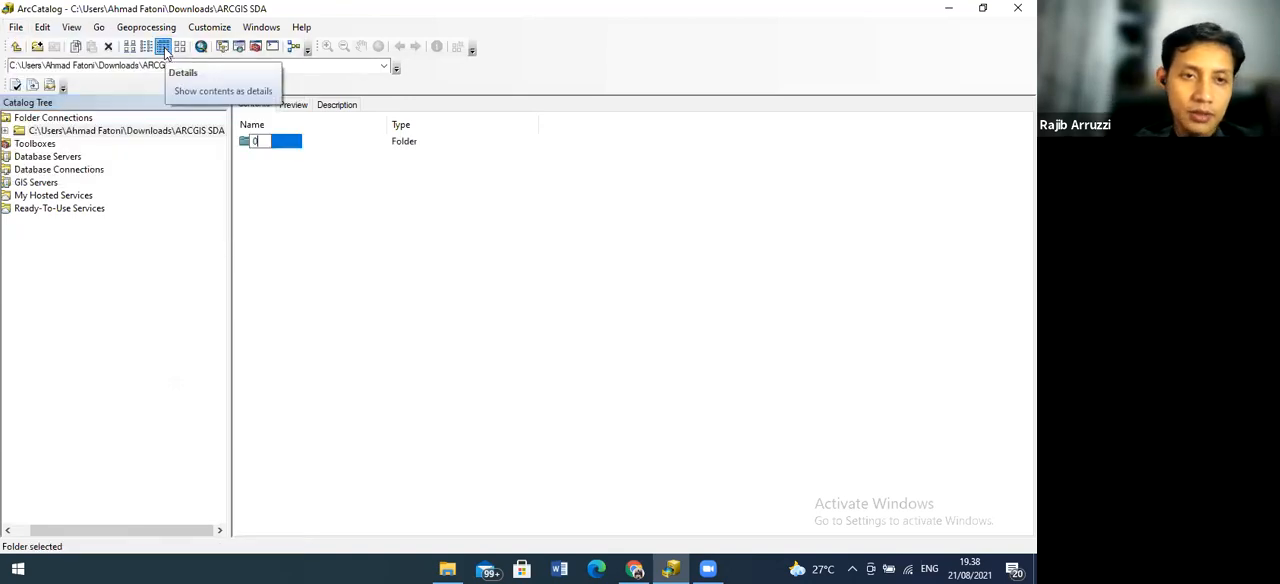
pyautogui.write(' sumber data')
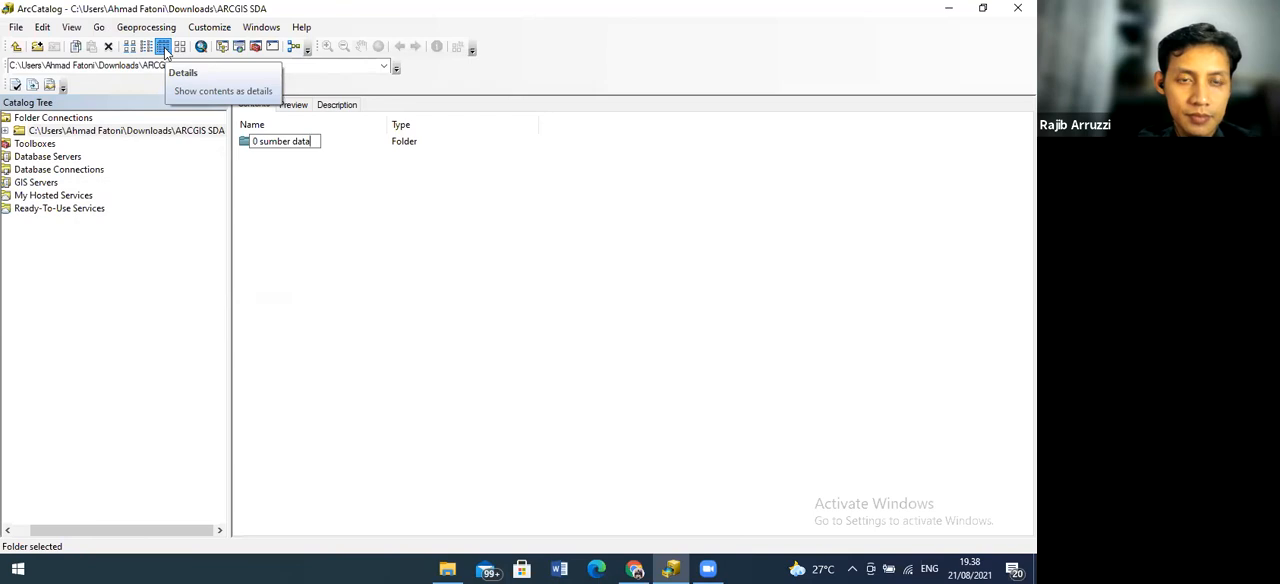
pyautogui.press('Return')
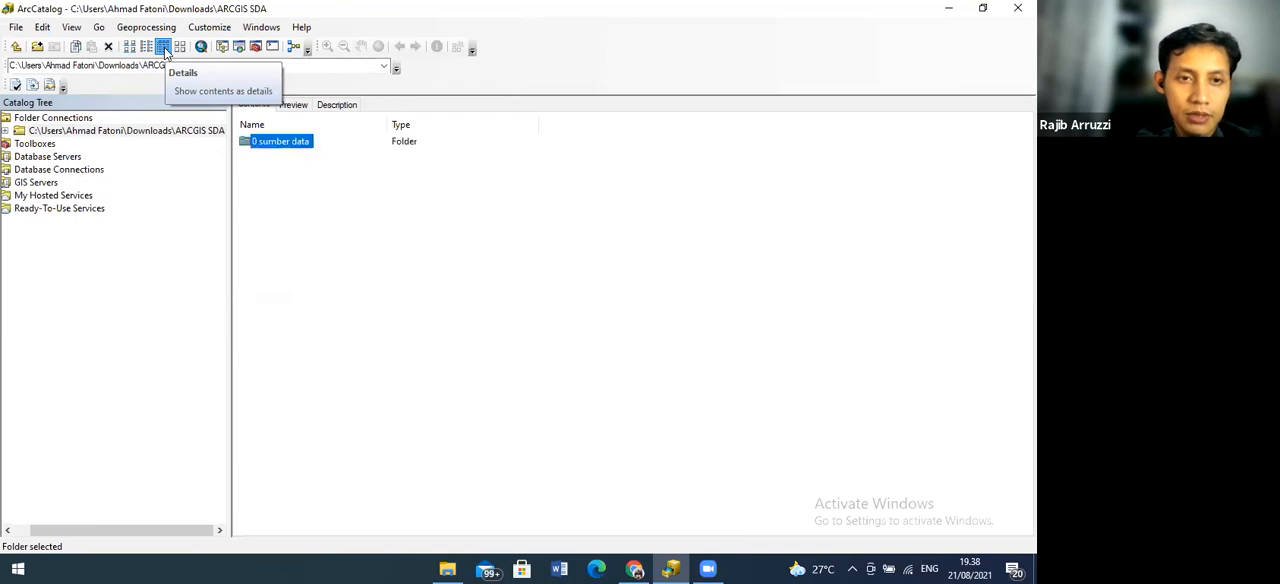
pyautogui.click(16, 29)
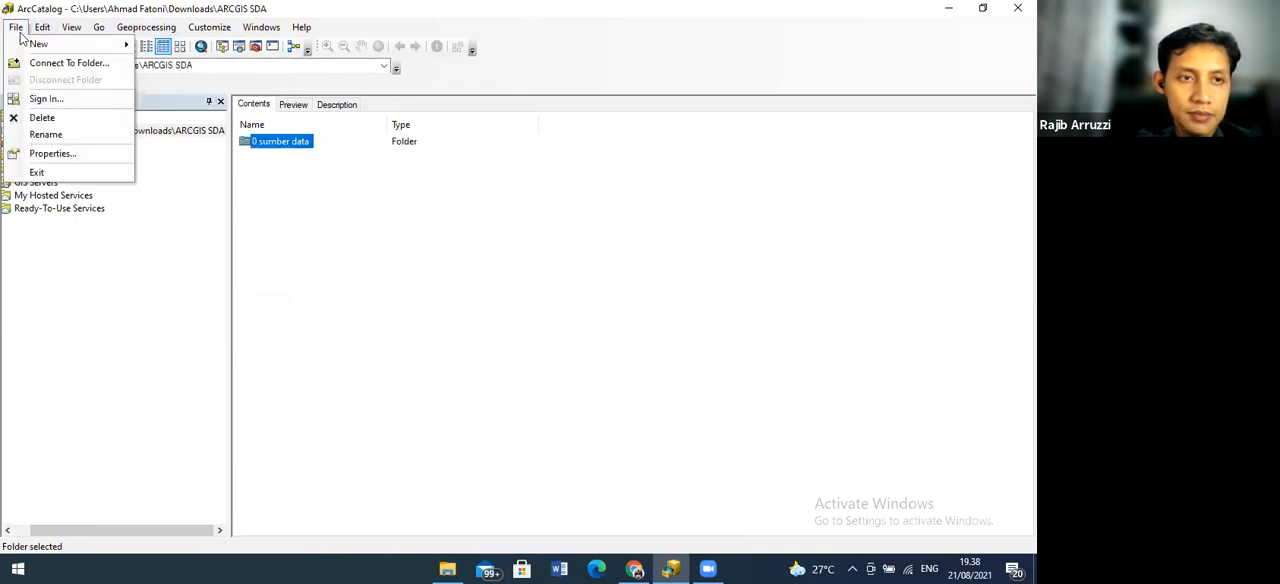
pyautogui.moveTo(40, 44)
pyautogui.click(160, 44)
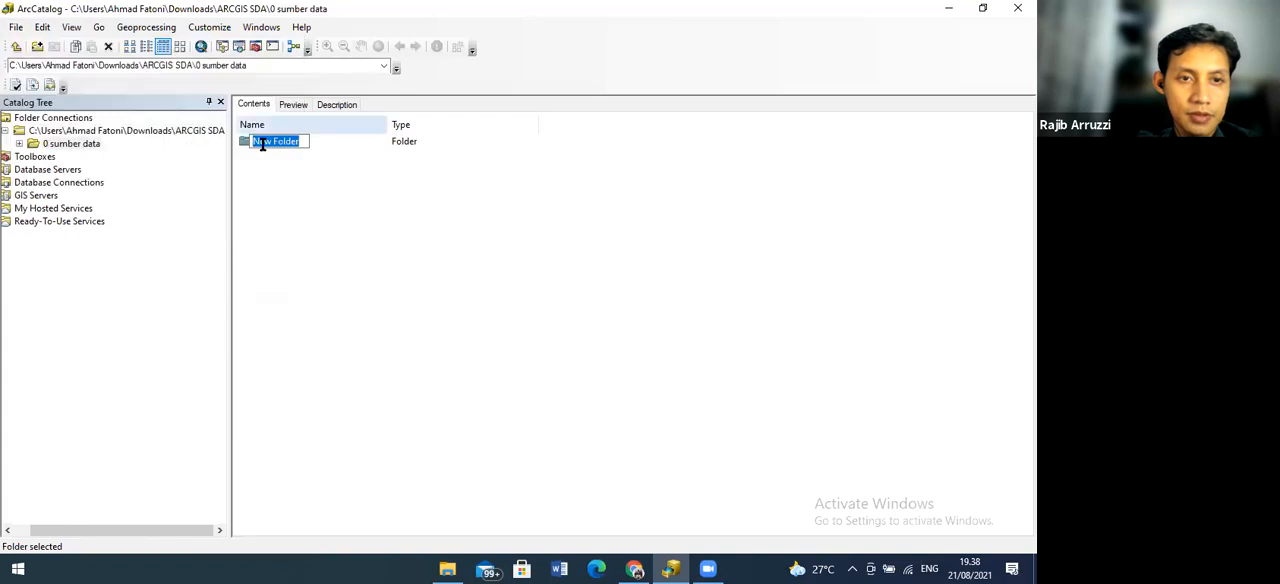
pyautogui.write('1')
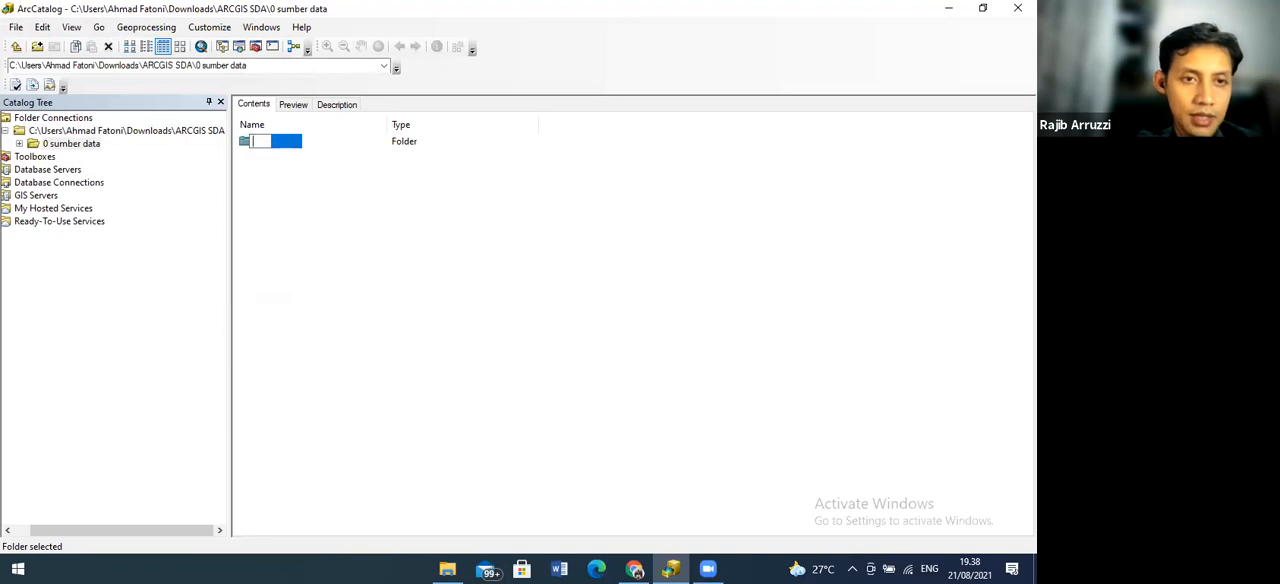
pyautogui.click(72, 150)
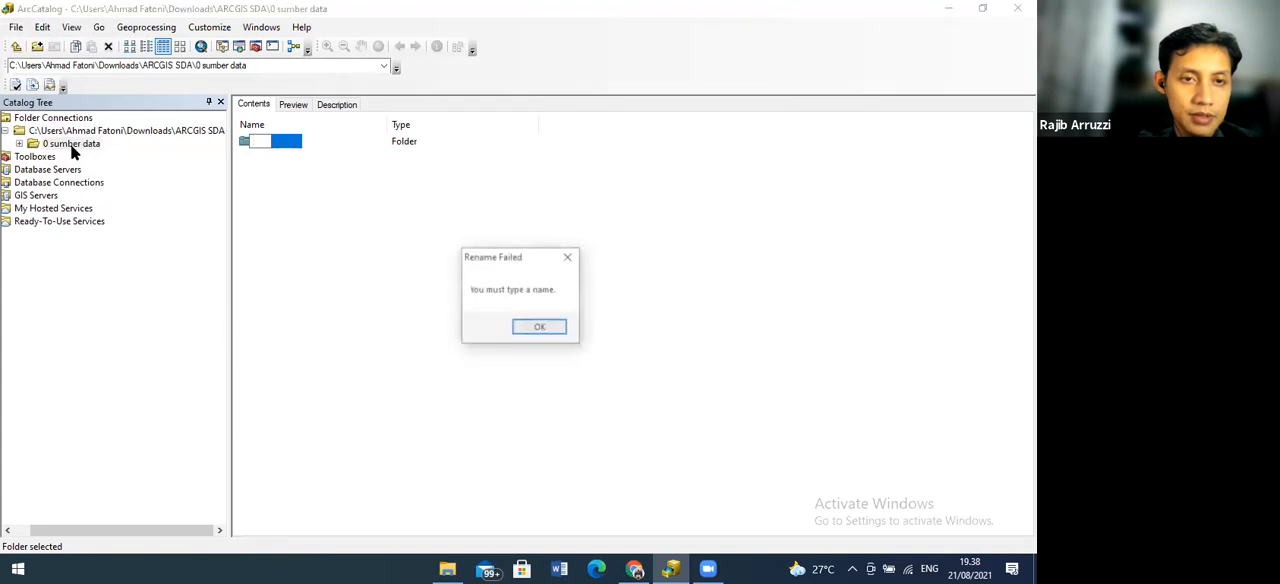
pyautogui.click(531, 325)
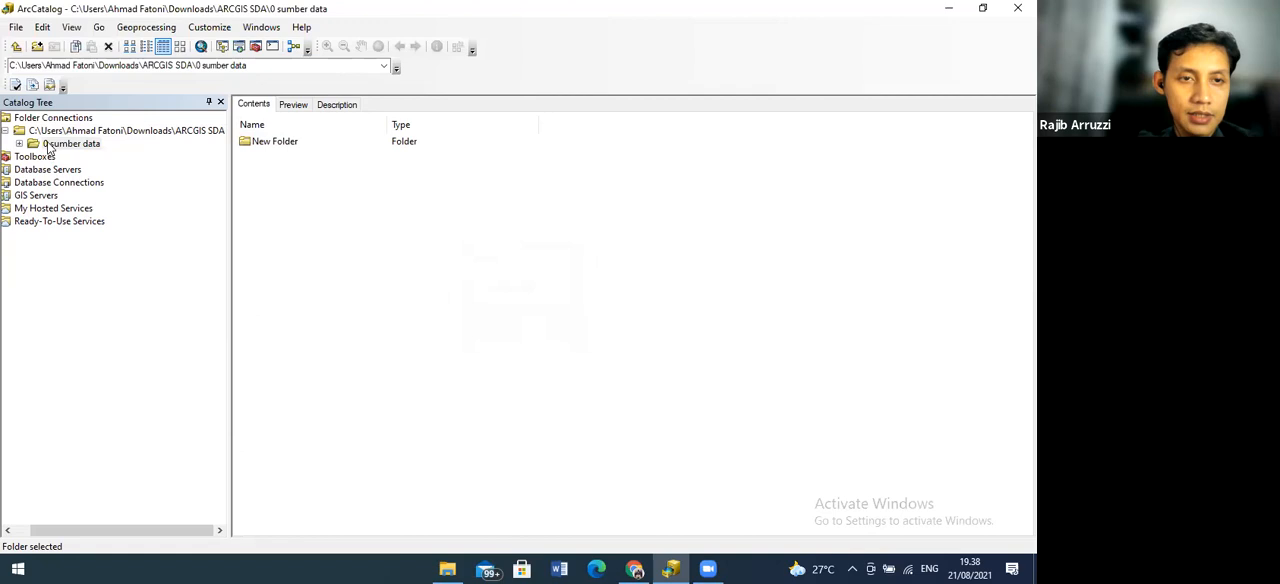
pyautogui.click(281, 143)
pyautogui.press('Delete')
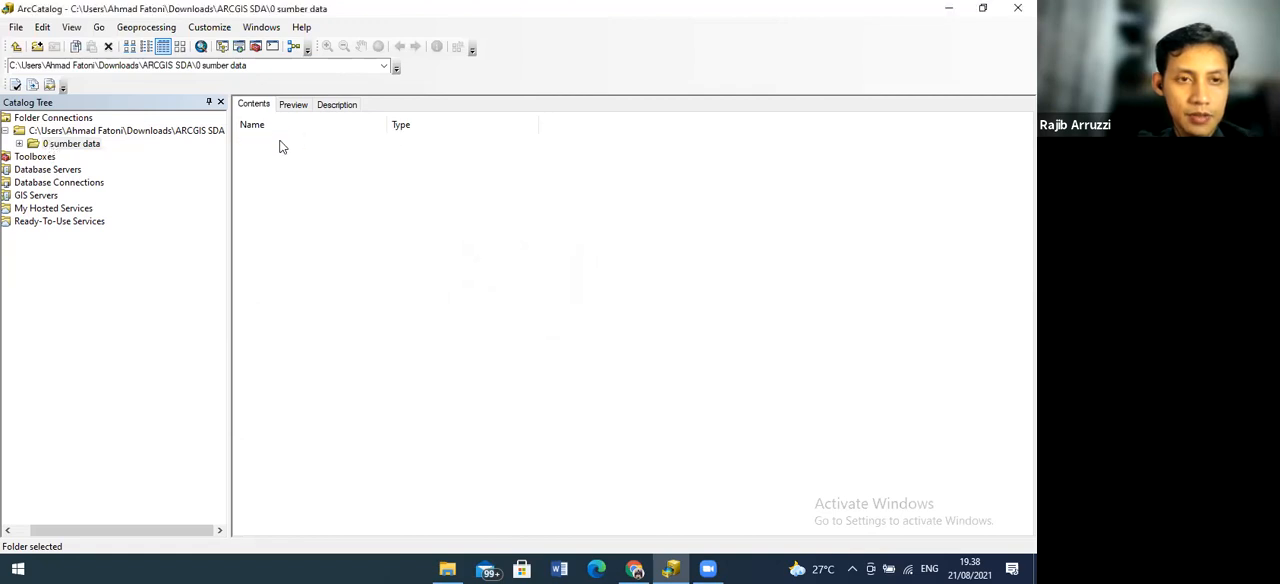
# Create a second folder named "1 data shp" directly inside the ARCGIS SDA folder connection
pyautogui.click(70, 145)
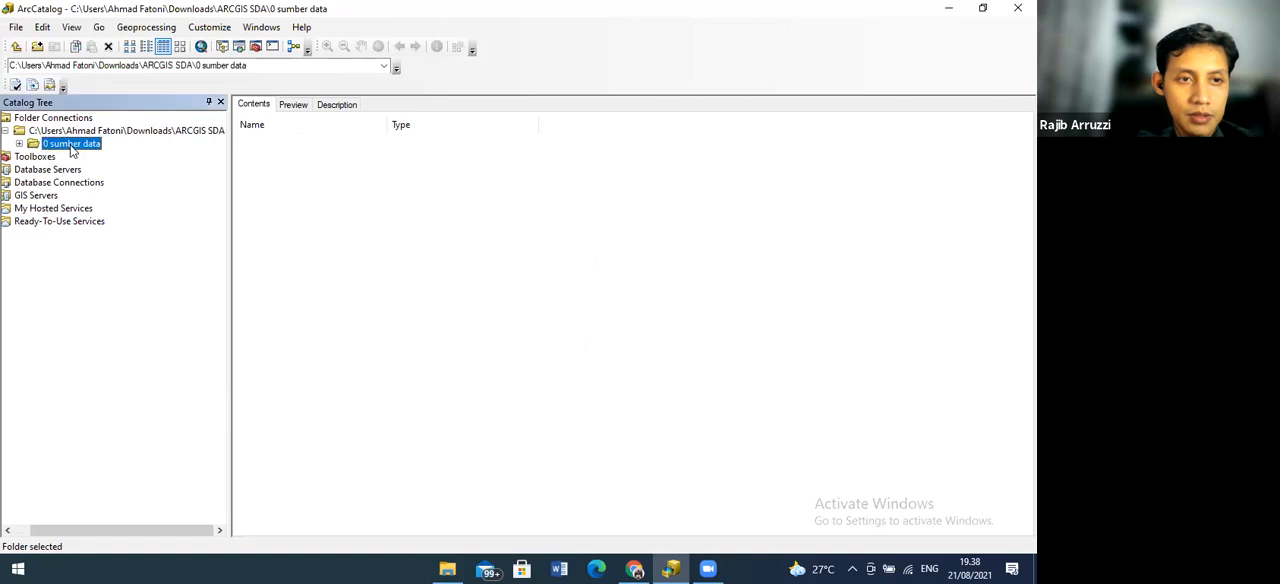
pyautogui.click(100, 132)
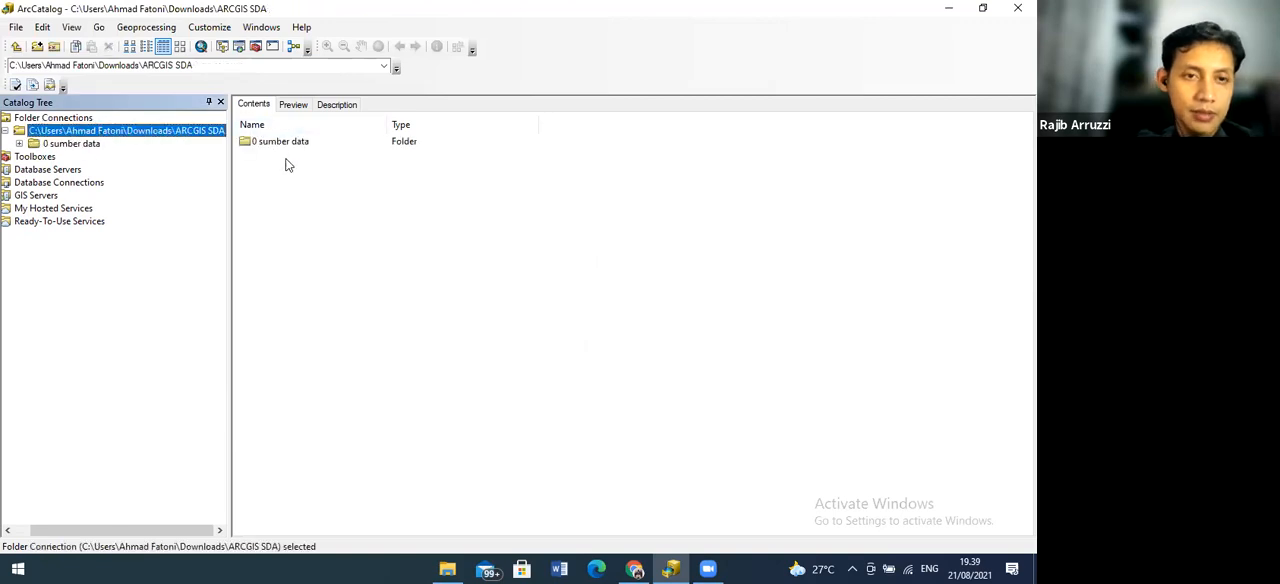
pyautogui.click(16, 27)
pyautogui.moveTo(72, 47)
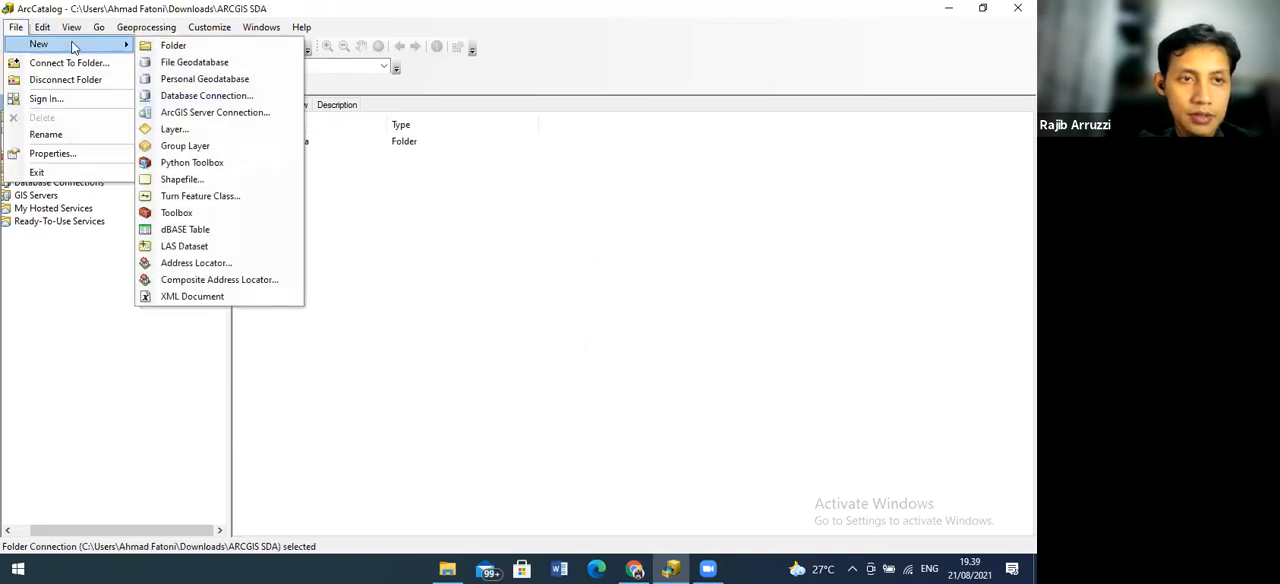
pyautogui.click(176, 46)
pyautogui.write('1')
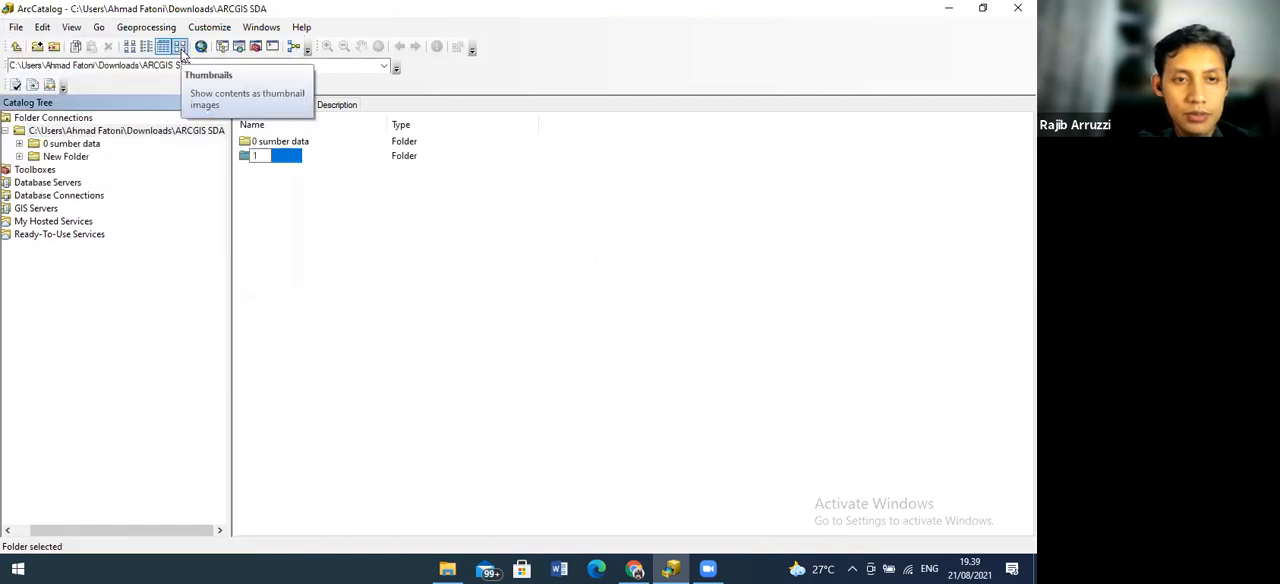
pyautogui.write(' data')
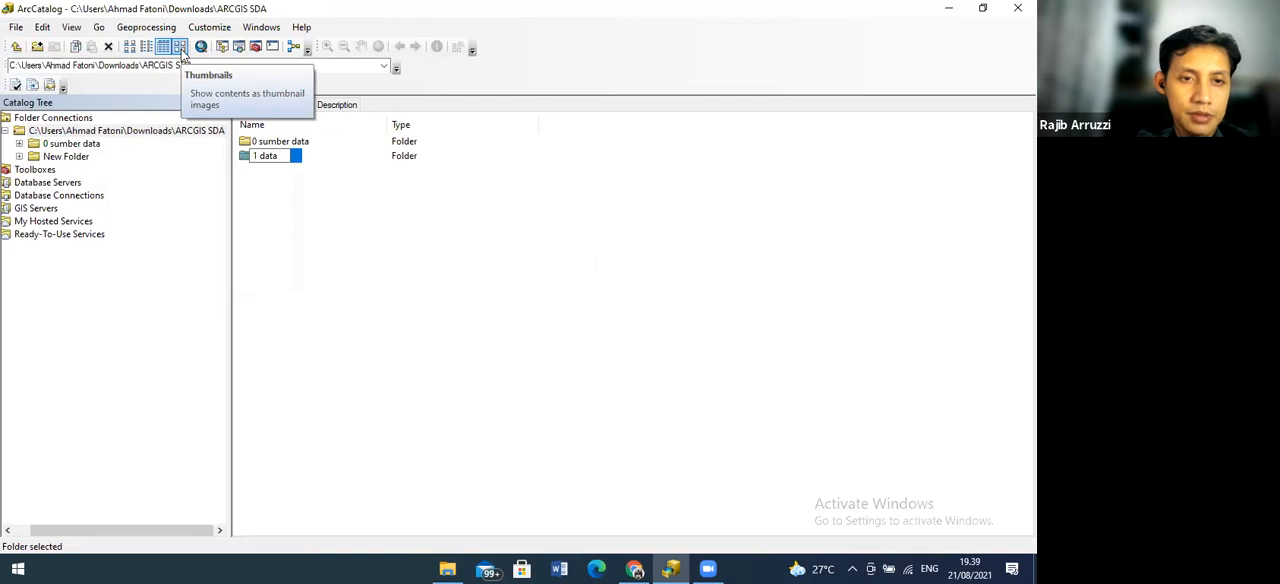
pyautogui.write(' shp')
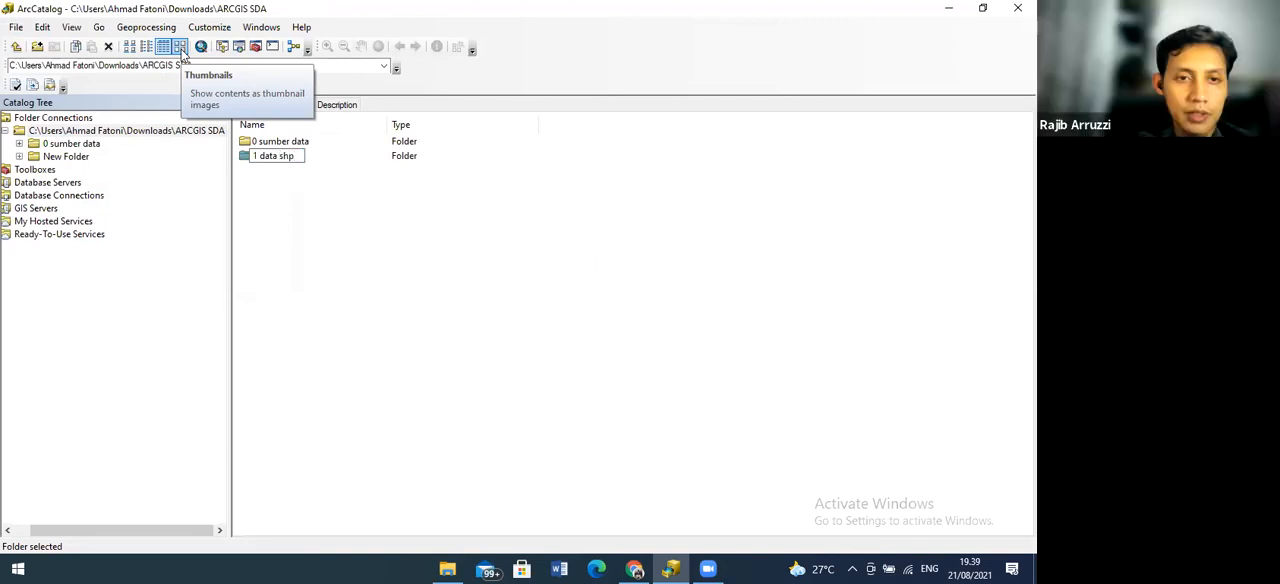
pyautogui.press('Return')
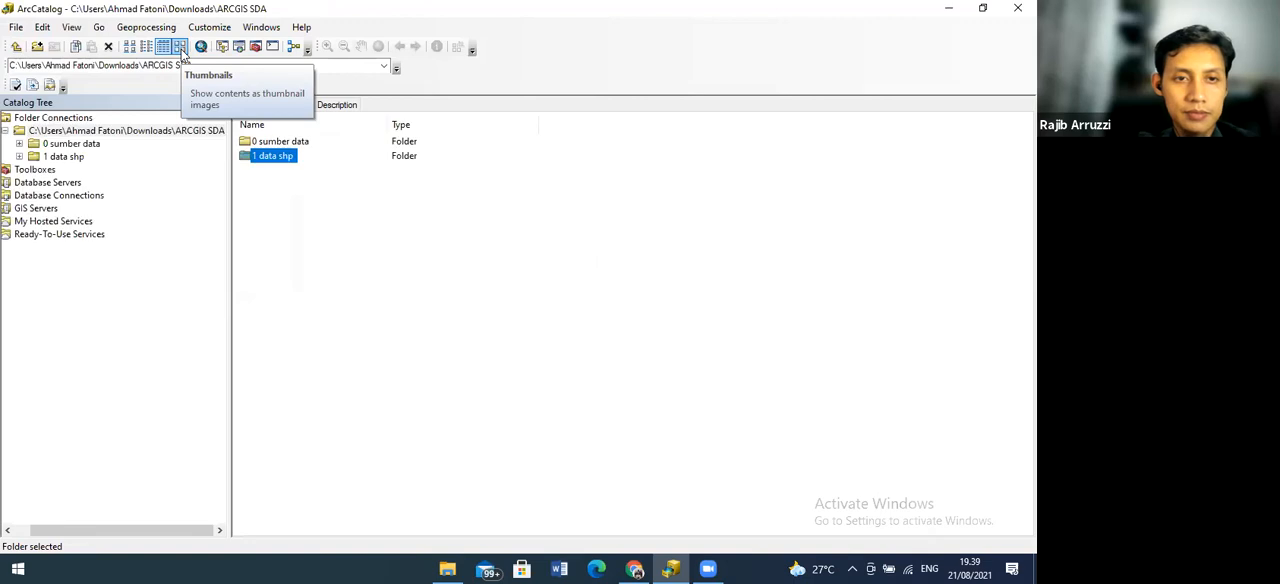
# Create a folder named "2 projek mxd" directly inside the ARCGIS SDA folder connection
pyautogui.click(68, 118)
pyautogui.click(110, 131)
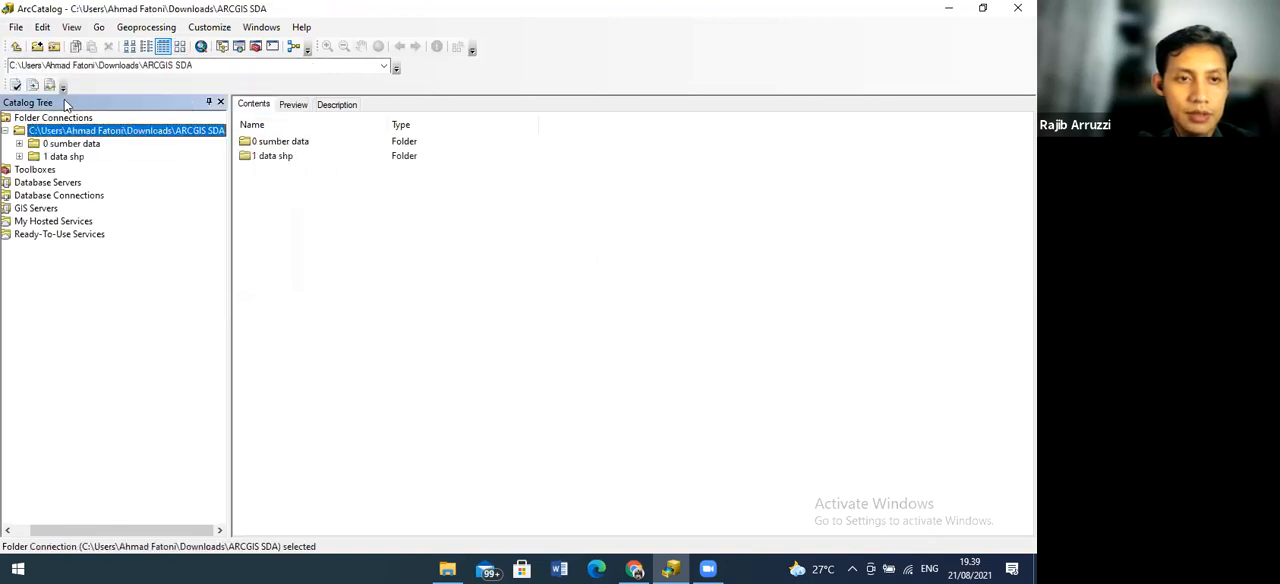
pyautogui.click(20, 31)
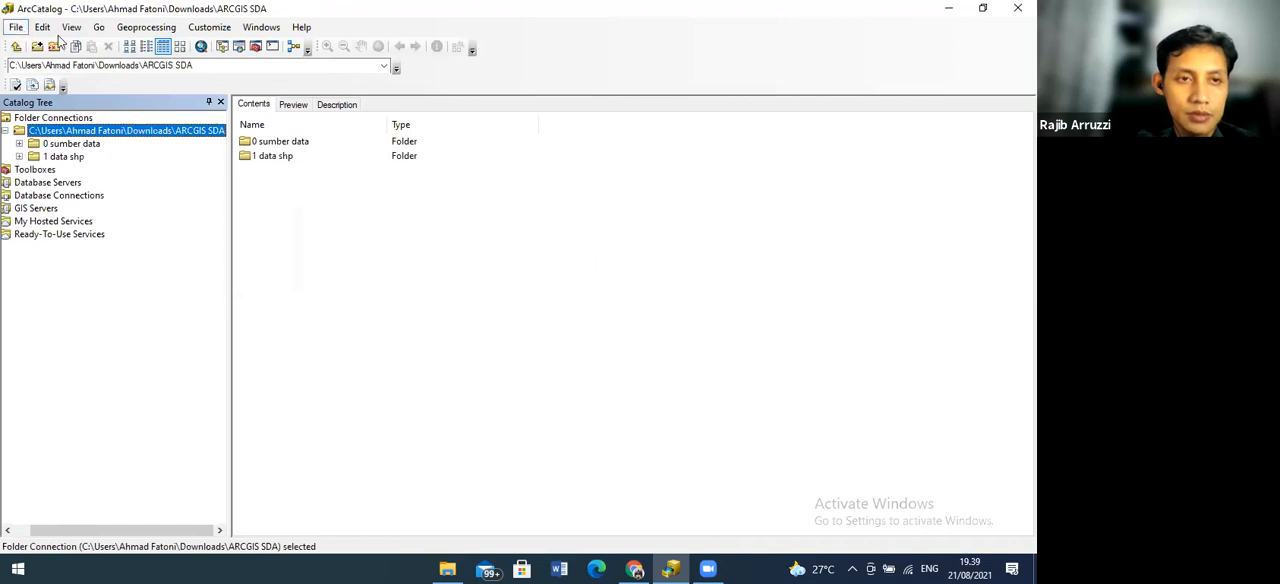
pyautogui.moveTo(67, 48)
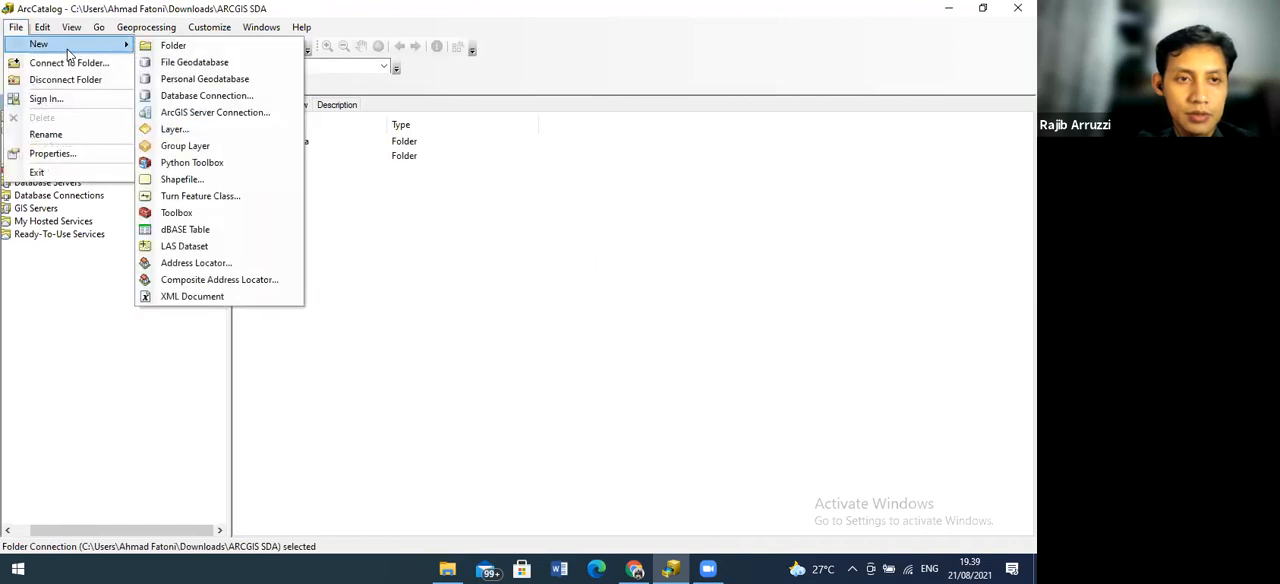
pyautogui.click(152, 46)
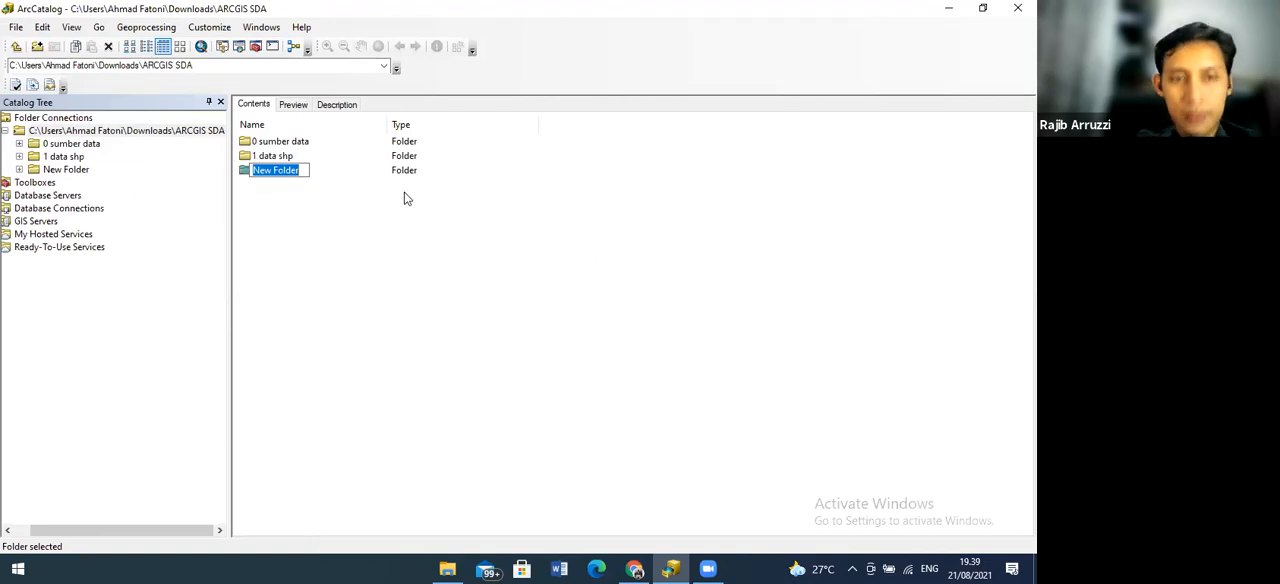
pyautogui.write('2')
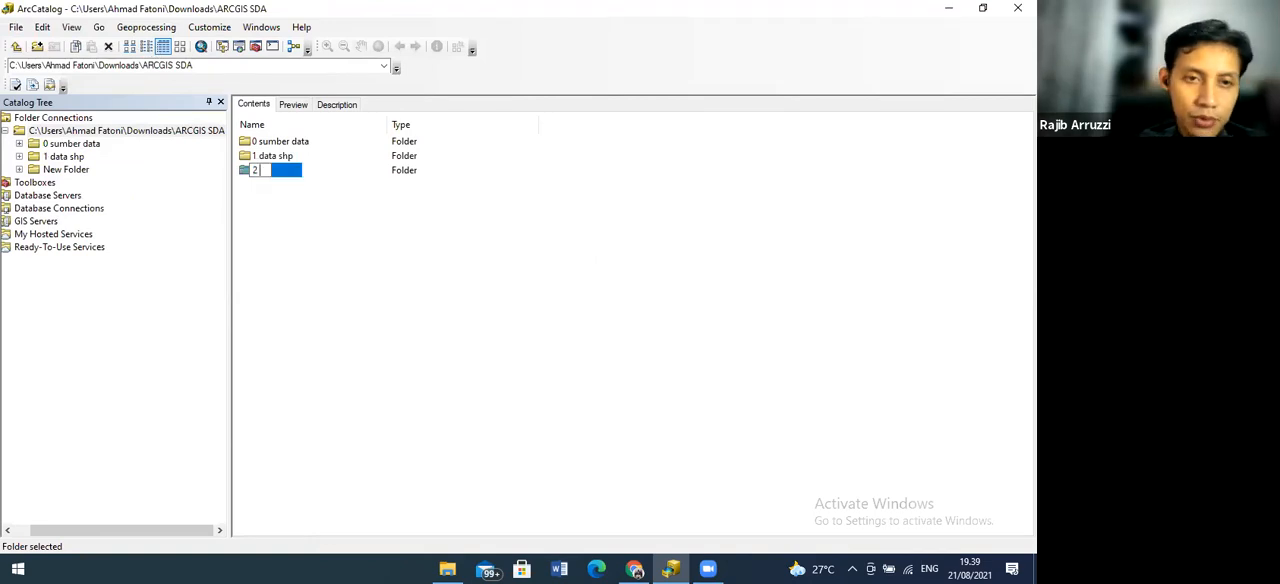
pyautogui.write(' pro')
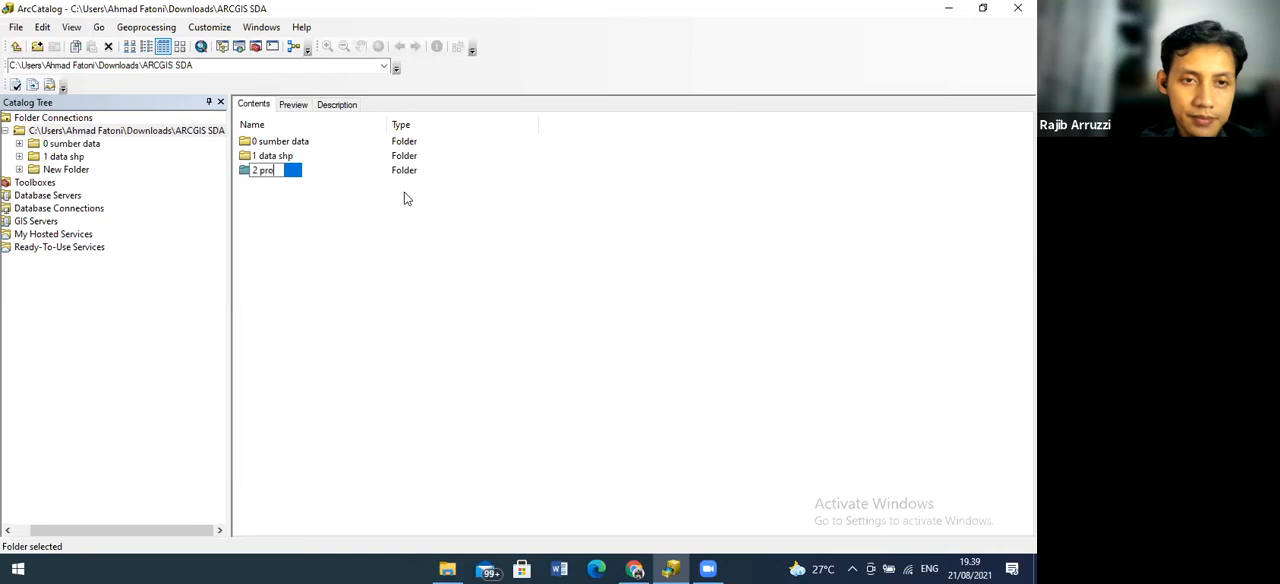
pyautogui.write('jek')
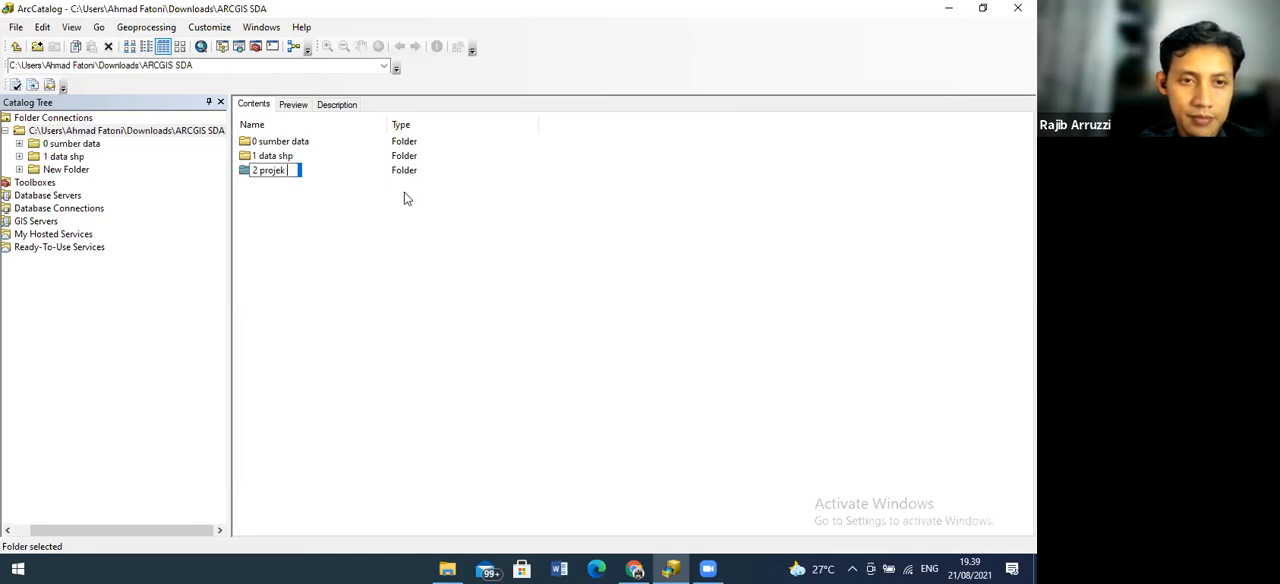
pyautogui.write(' m')
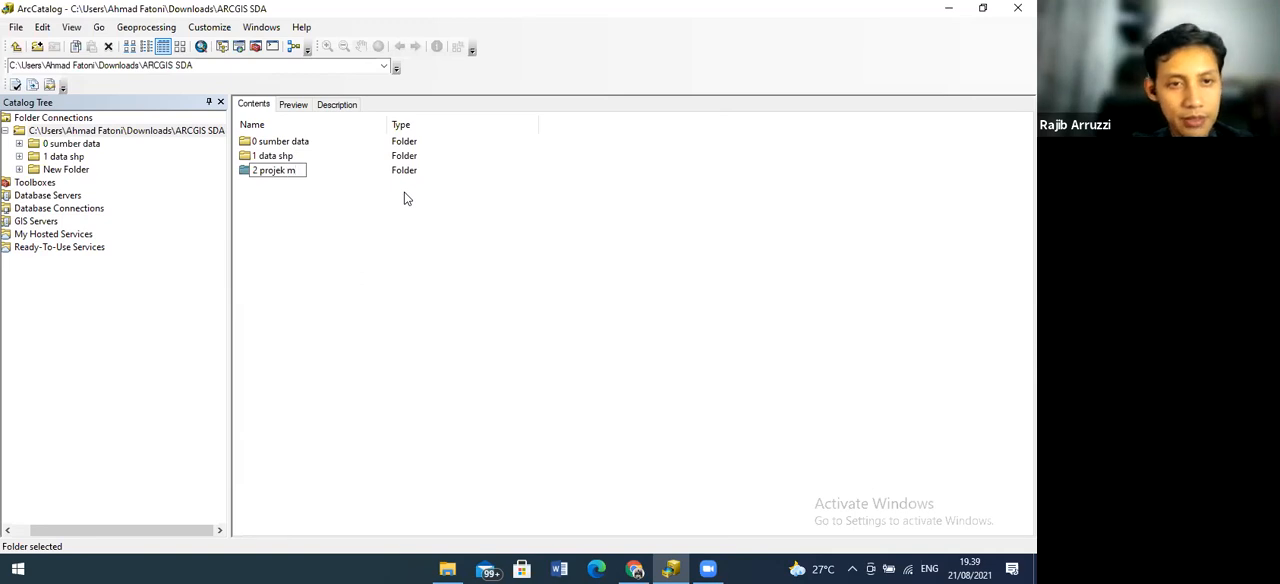
pyautogui.write('s')
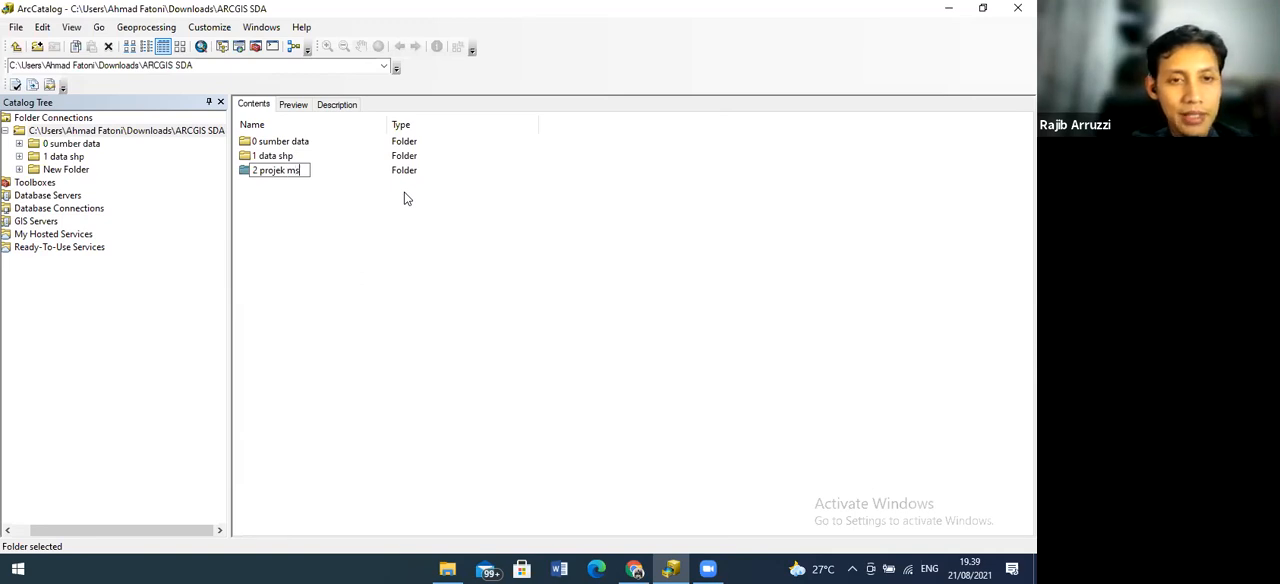
pyautogui.press('BackSpace')
pyautogui.write('xd')
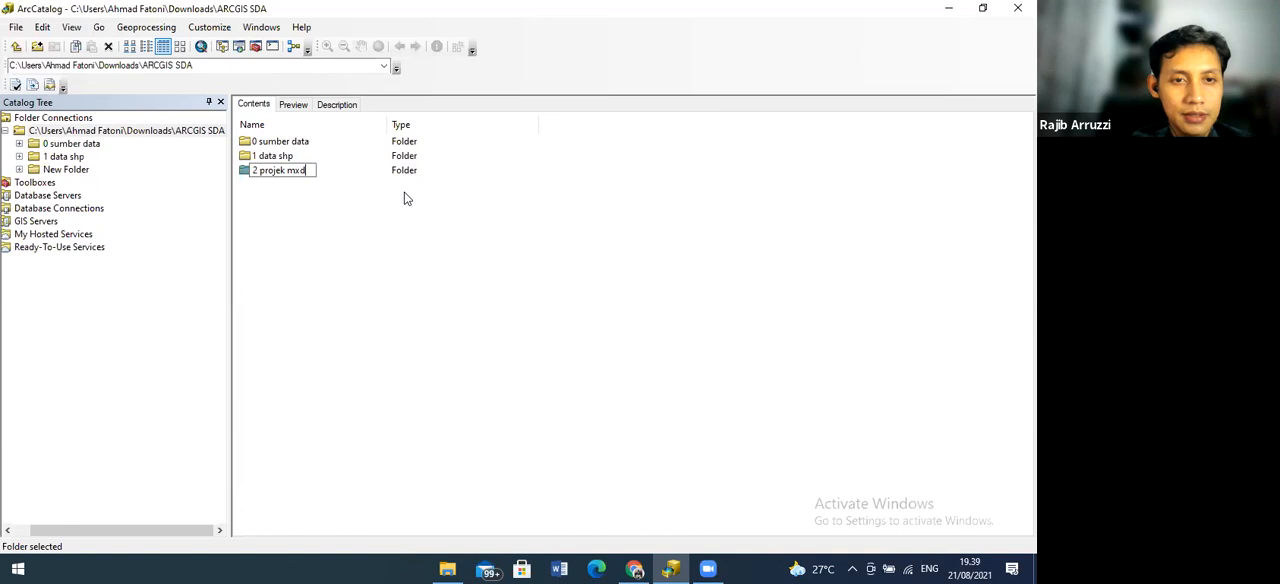
pyautogui.press('Return')
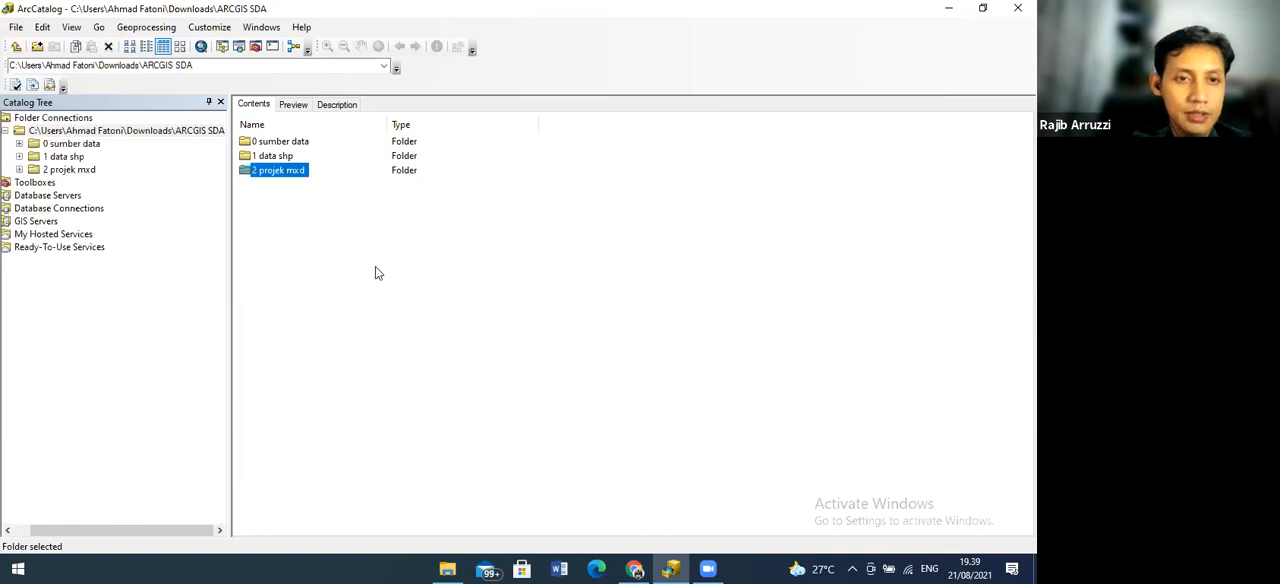
pyautogui.click(375, 273)
# Create a fourth folder named "3 exspord jpg pdf" directly inside the ARCGIS SDA folder connection
pyautogui.click(72, 137)
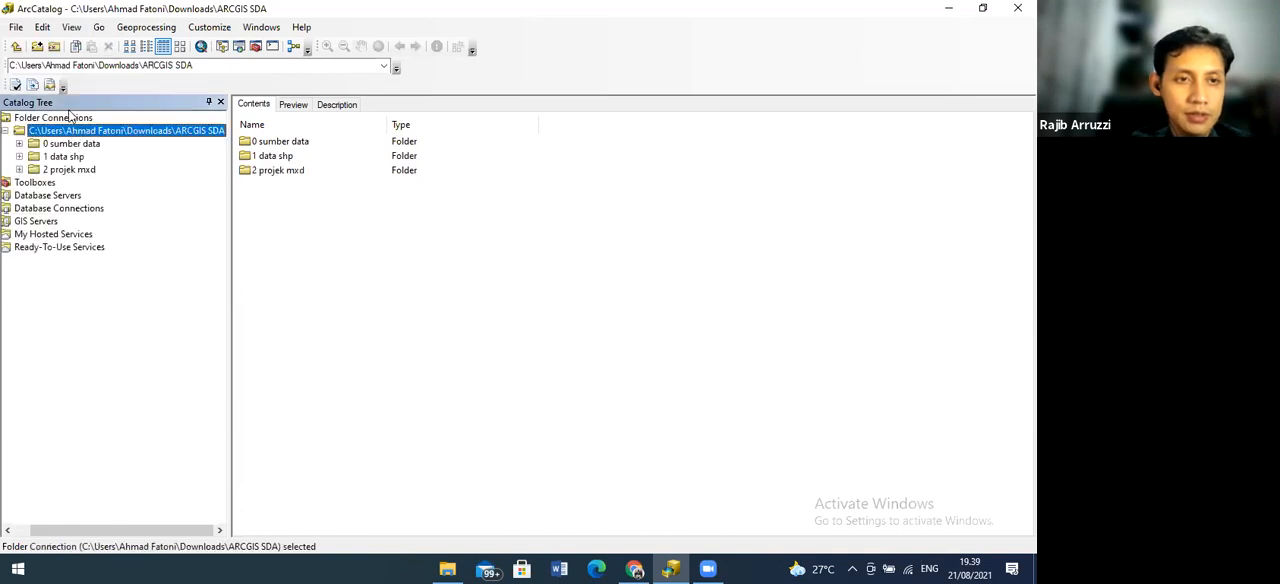
pyautogui.click(16, 27)
pyautogui.moveTo(97, 44)
pyautogui.click(168, 45)
pyautogui.write('3')
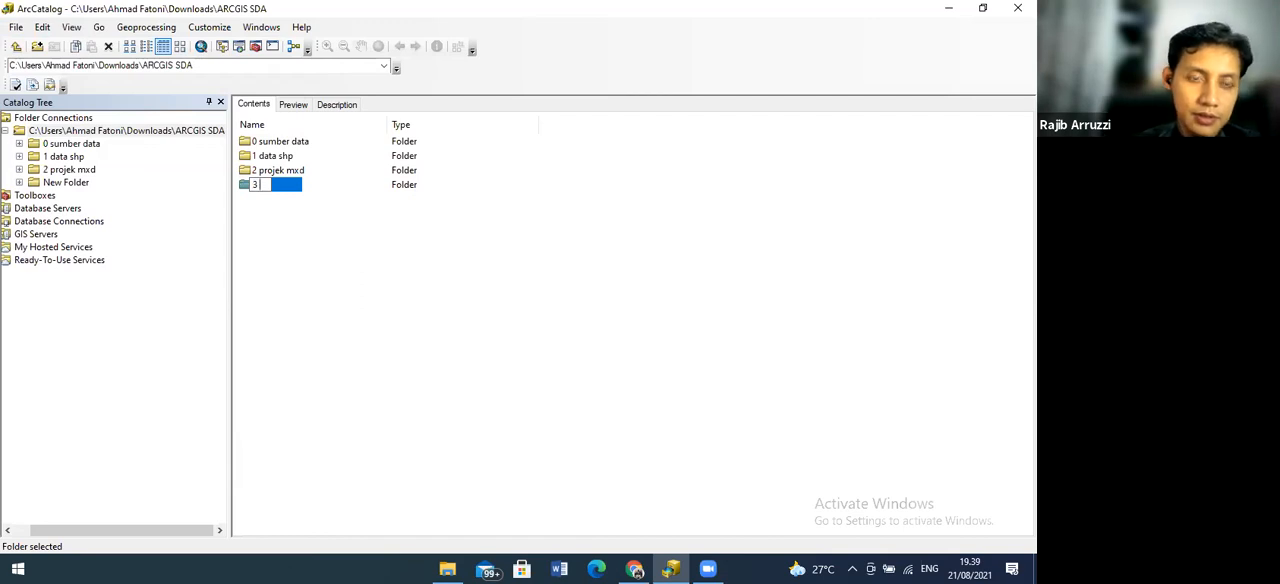
pyautogui.write(' ex')
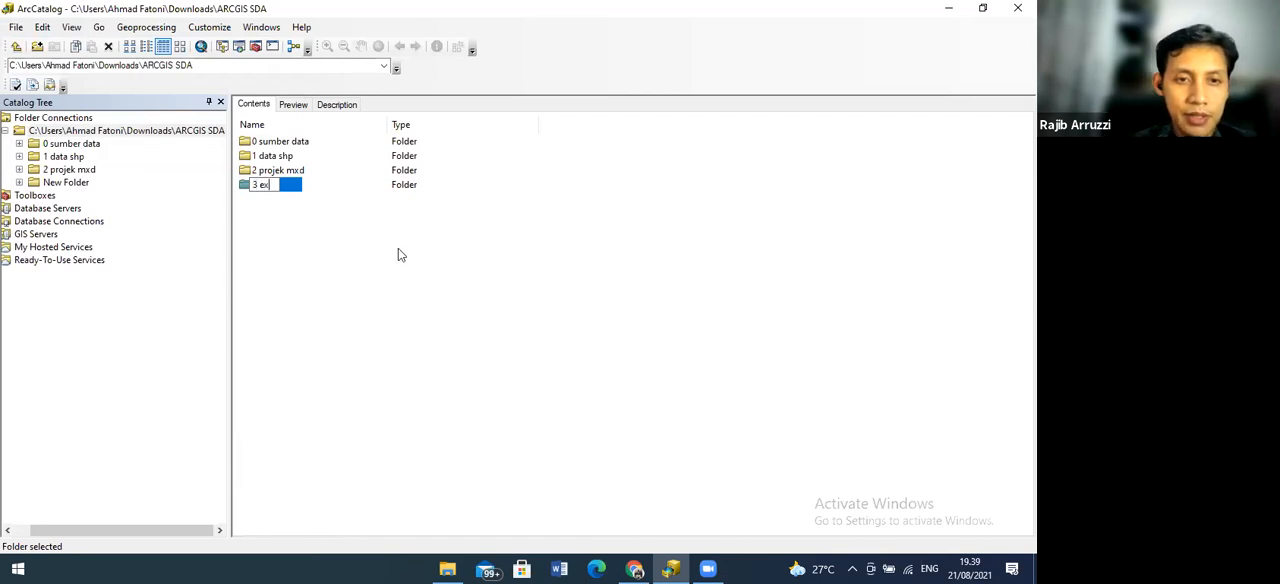
pyautogui.write('spor')
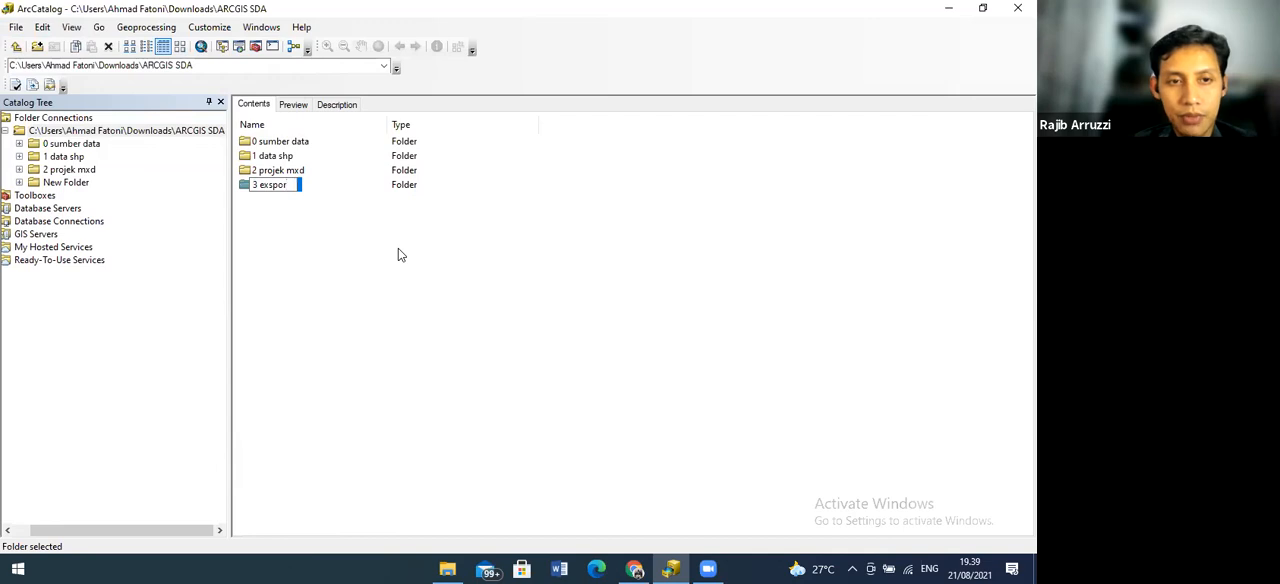
pyautogui.write('d p')
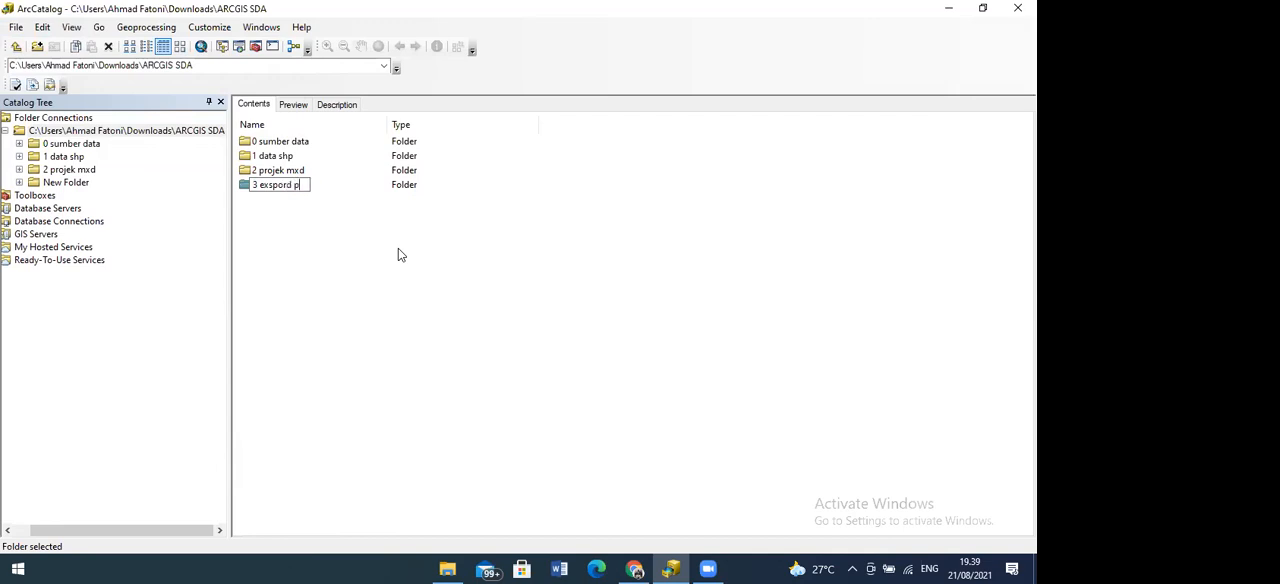
pyautogui.press('BackSpace')
pyautogui.write('jpg')
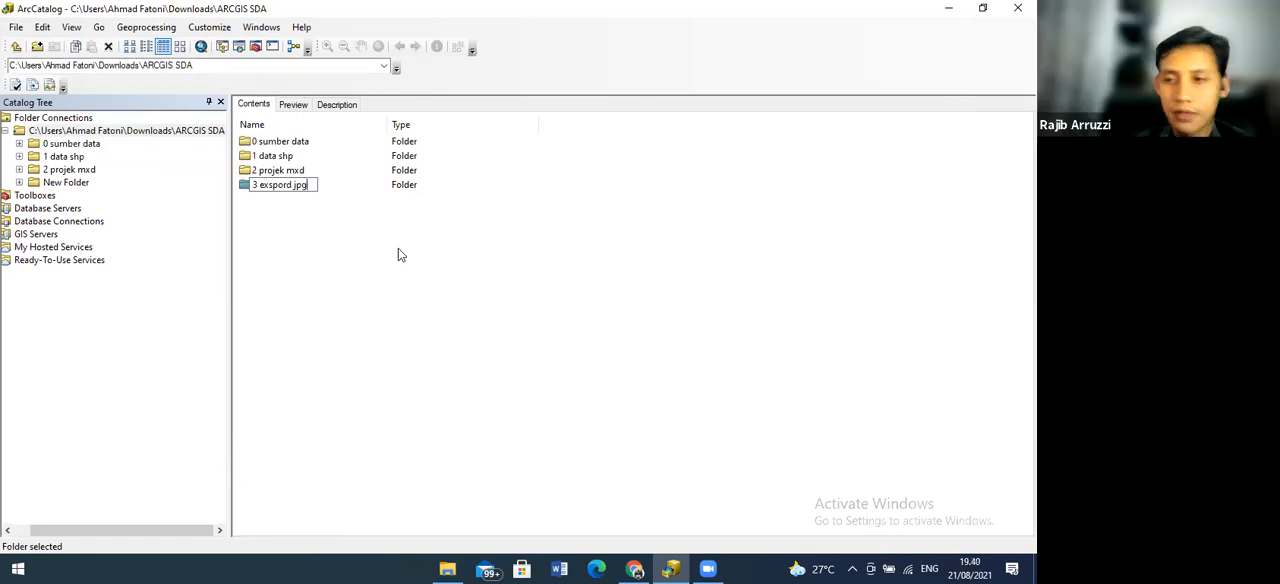
pyautogui.write(' pd')
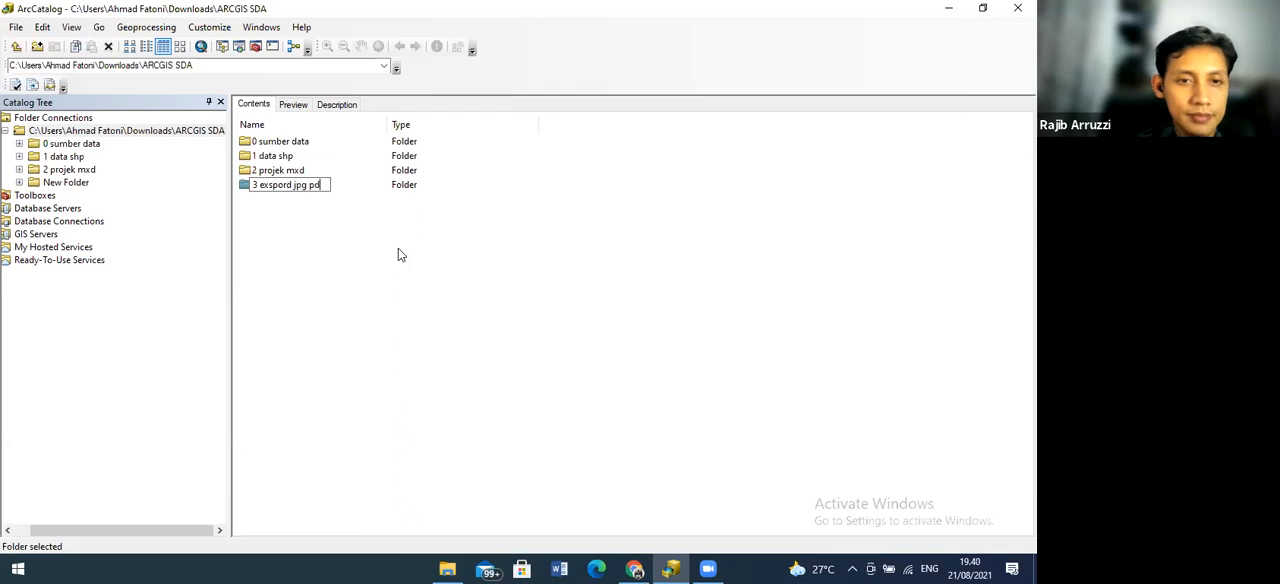
pyautogui.write('f')
pyautogui.press('Return')
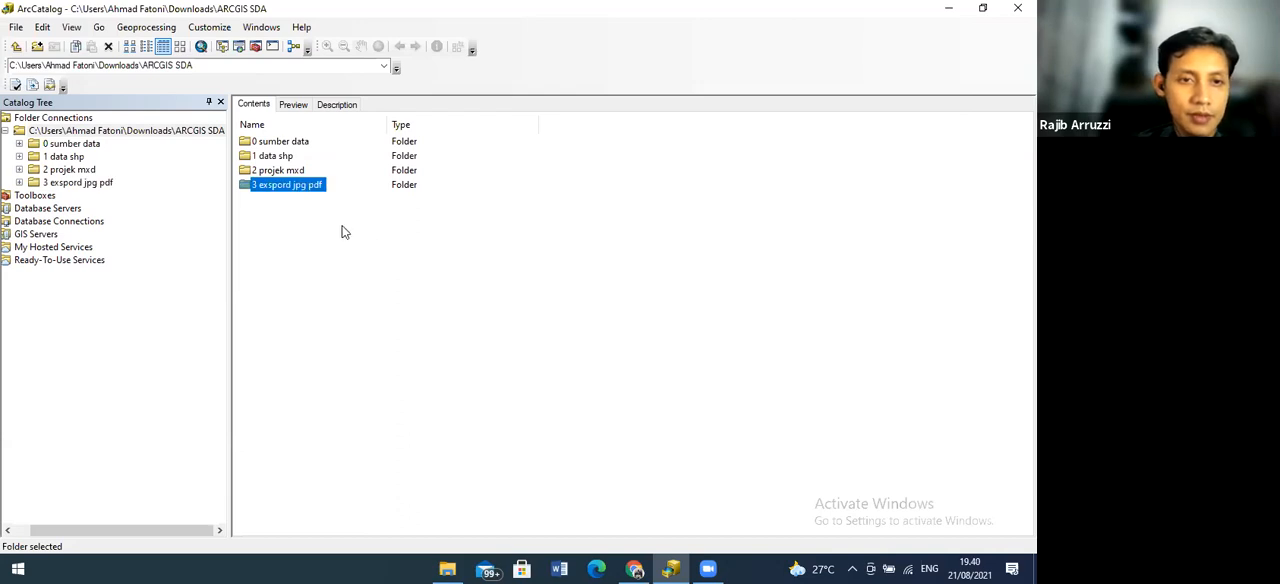
# Open the "0 sumber data" folder, switch to File Explorer and try to bring in the "pos hidrologi ws citanduy a2" image from Downloads
pyautogui.click(68, 145)
pyautogui.click(449, 567)
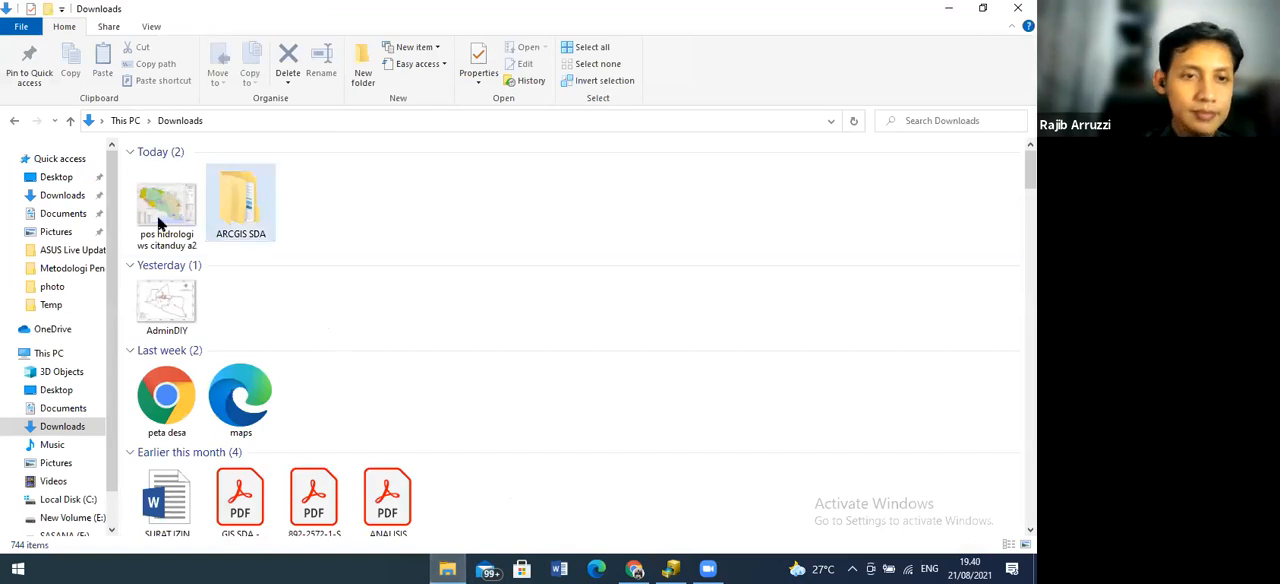
pyautogui.click(50, 197)
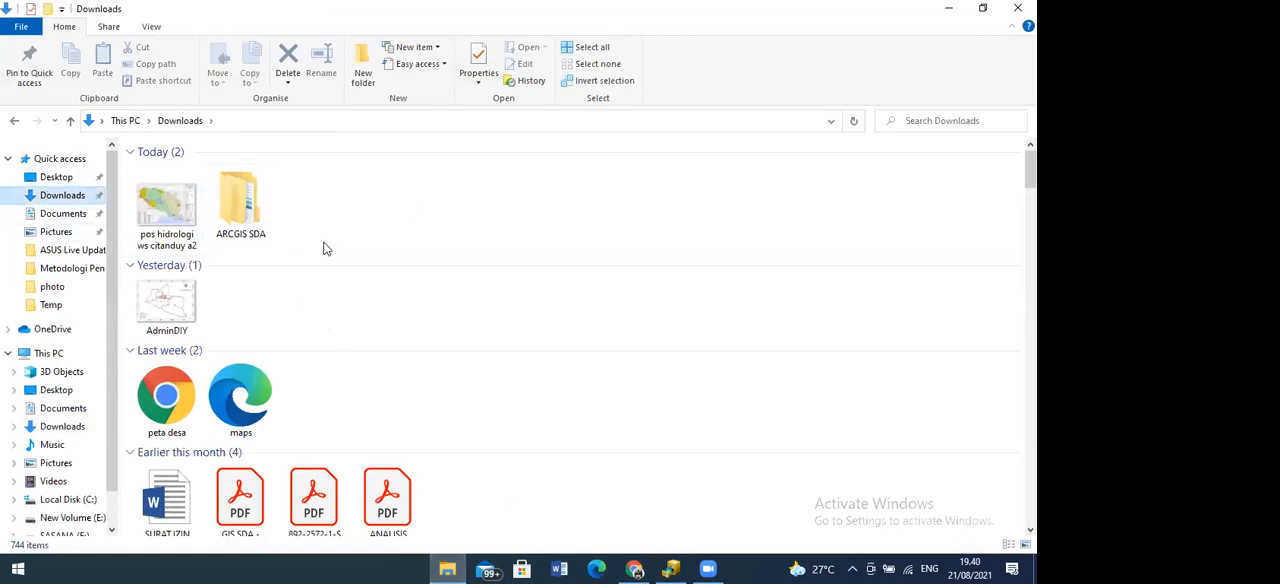
pyautogui.click(177, 214)
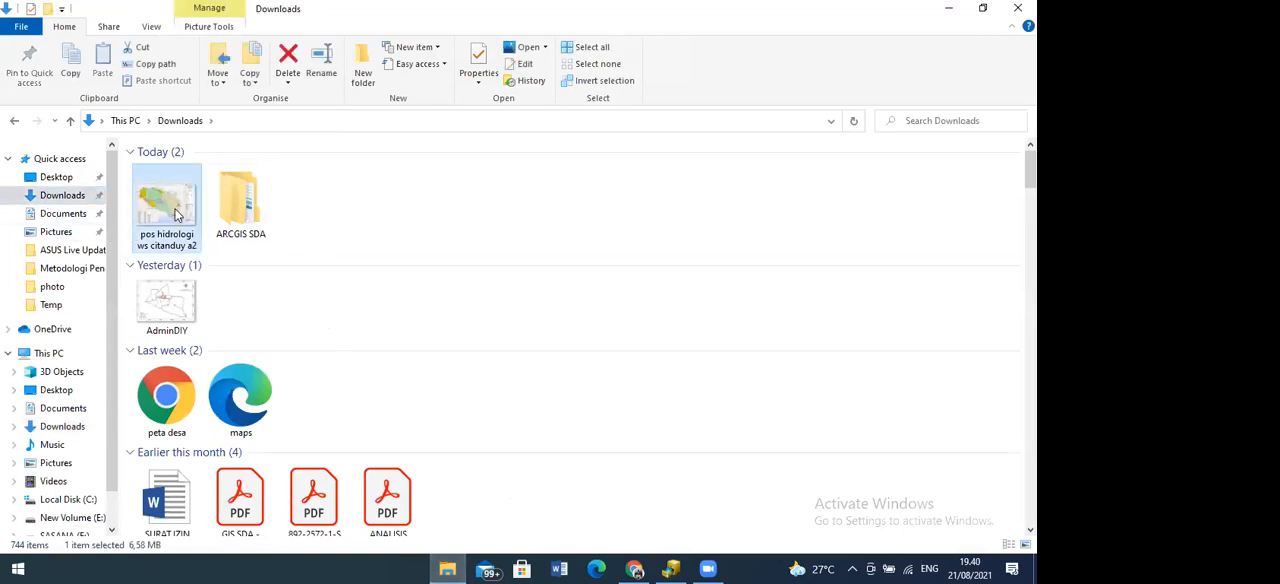
pyautogui.moveTo(177, 214); pyautogui.dragTo(508, 381)
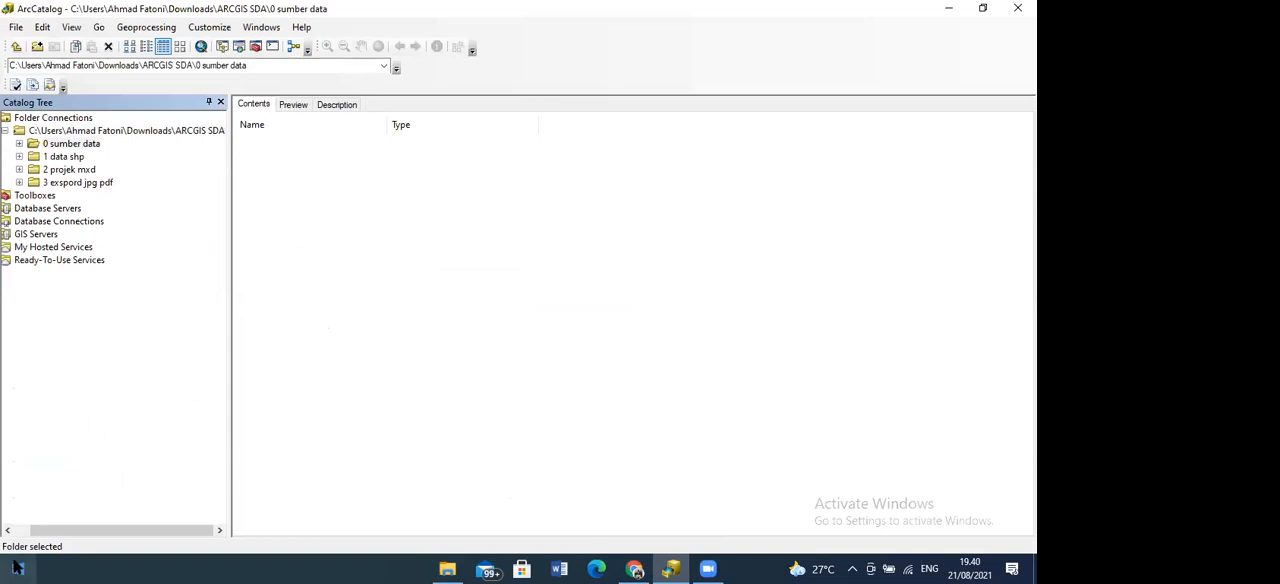
pyautogui.click(80, 145)
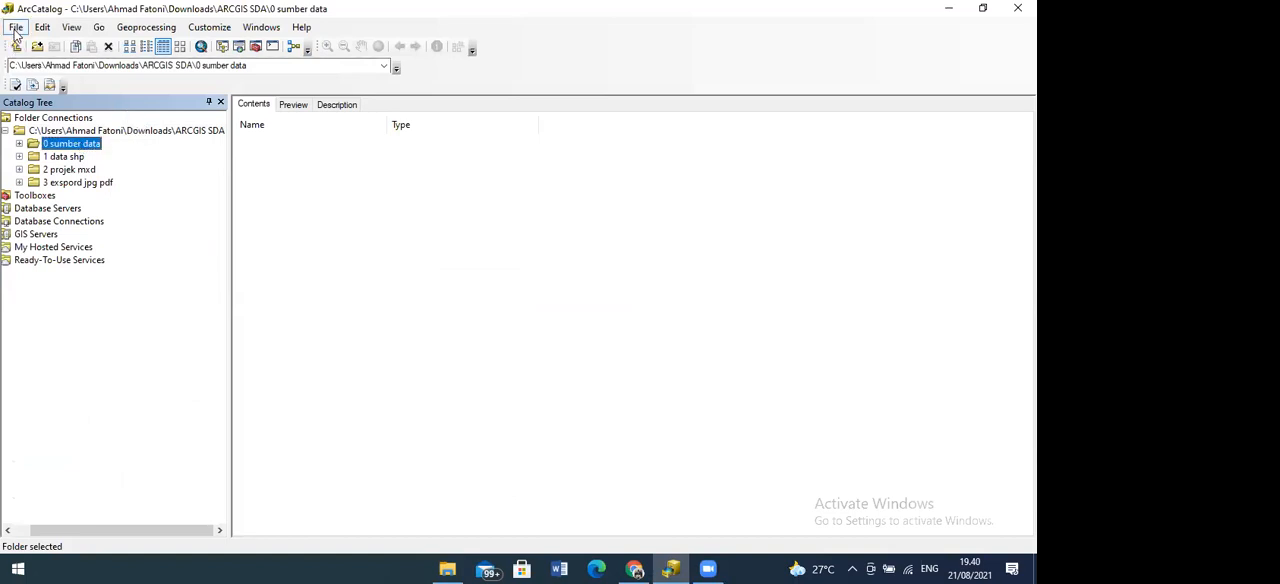
pyautogui.click(16, 30)
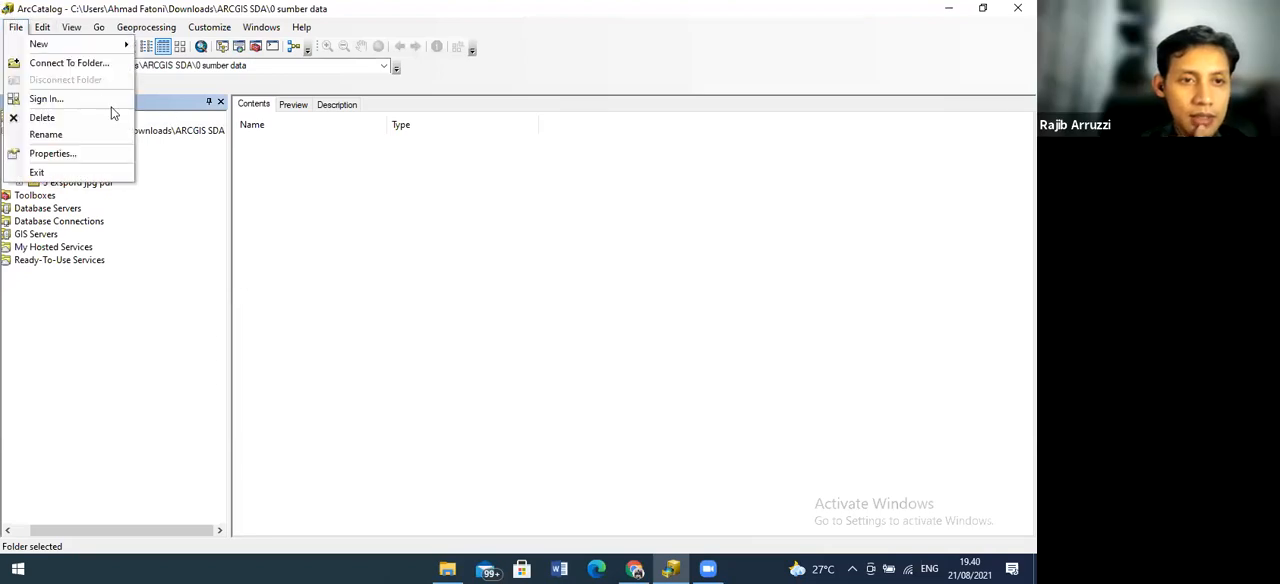
pyautogui.click(387, 247)
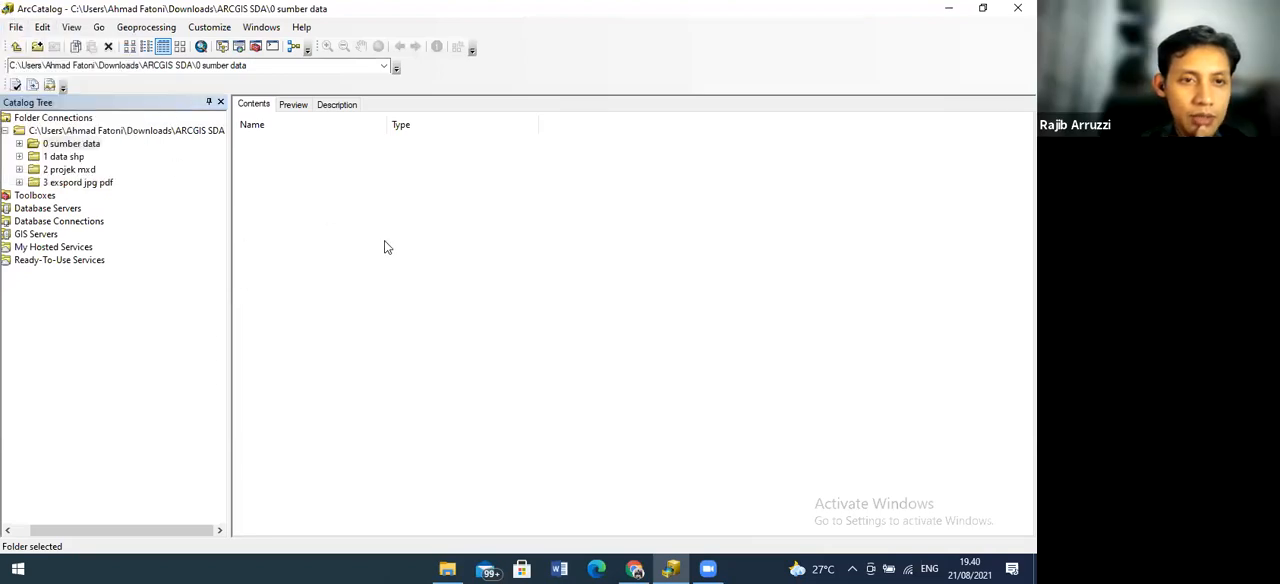
pyautogui.click(82, 147)
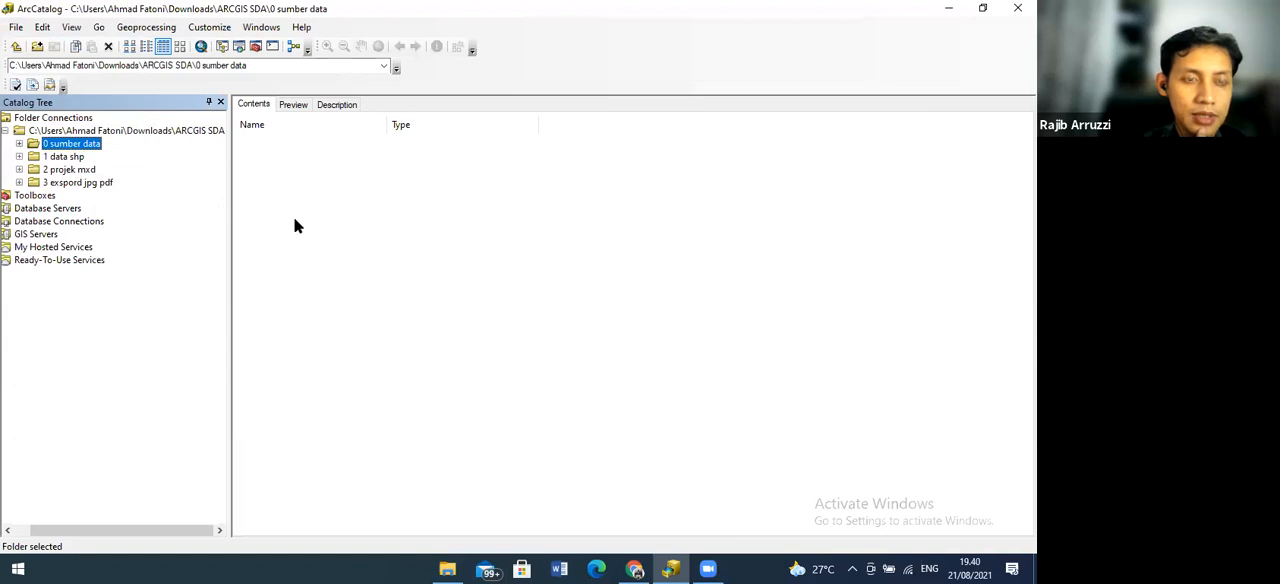
pyautogui.click(60, 146)
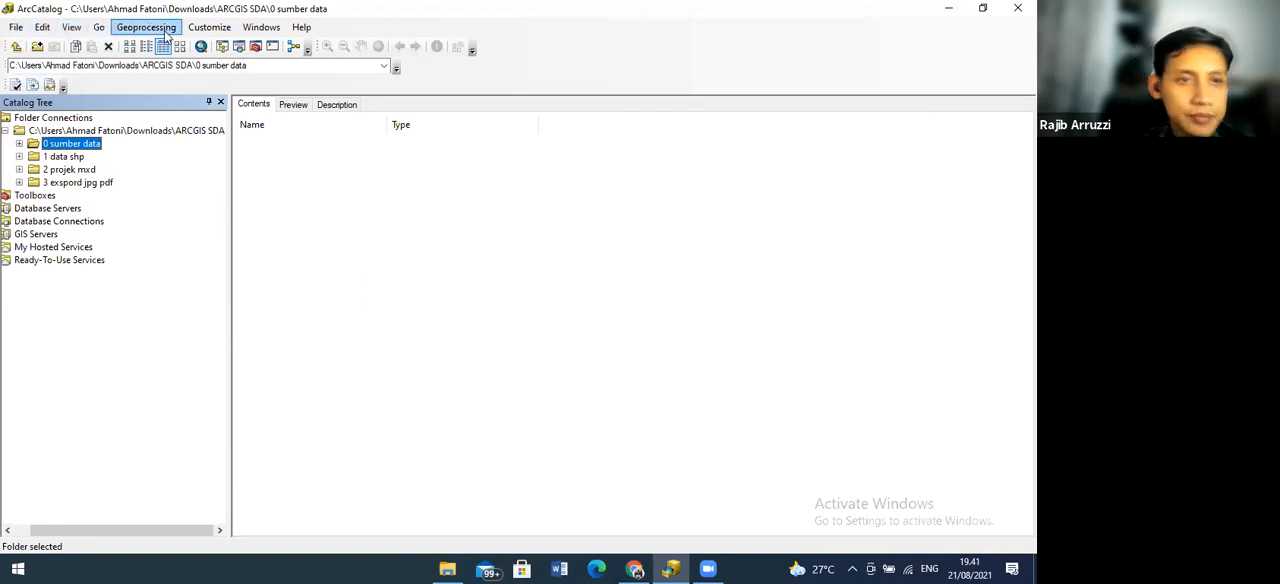
pyautogui.click(73, 27)
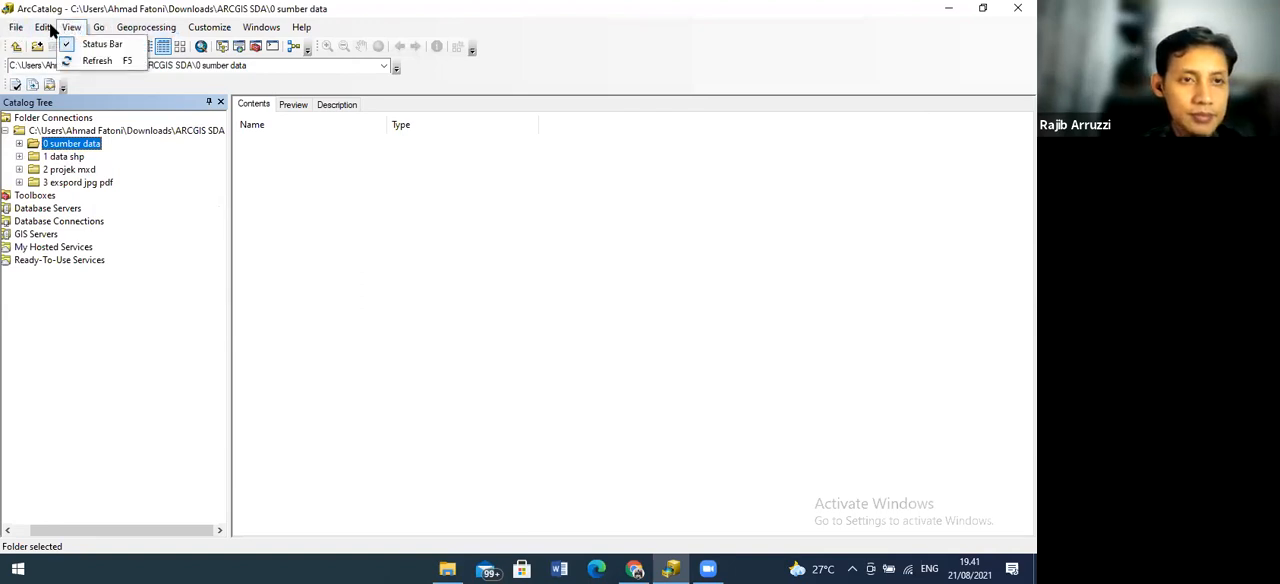
pyautogui.click(49, 28)
pyautogui.click(20, 28)
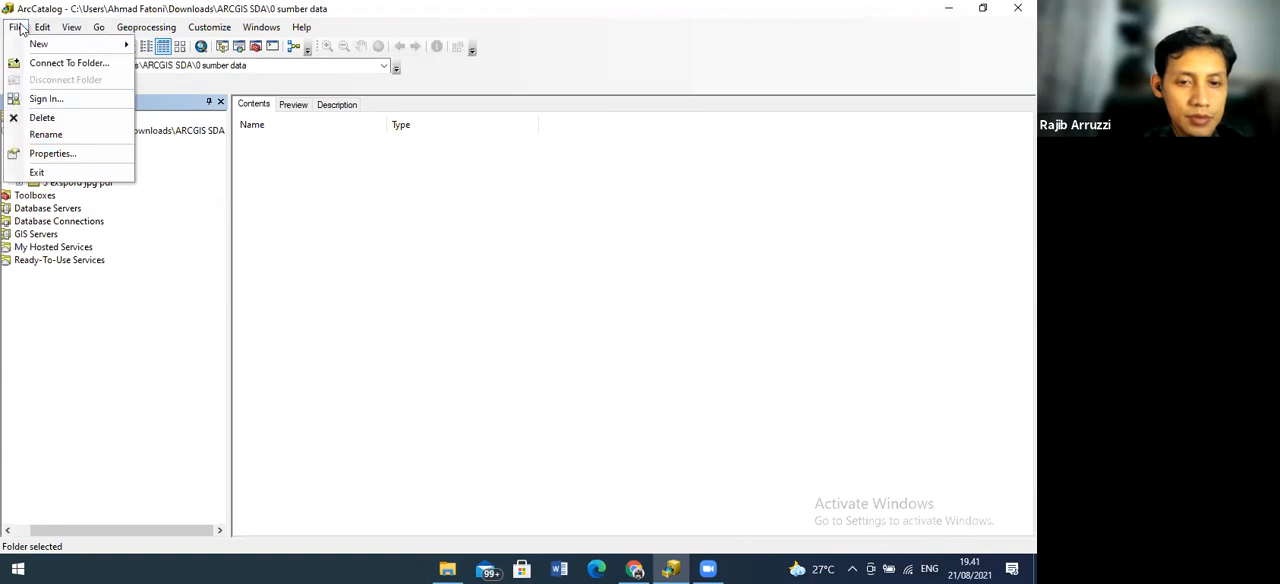
pyautogui.click(120, 322)
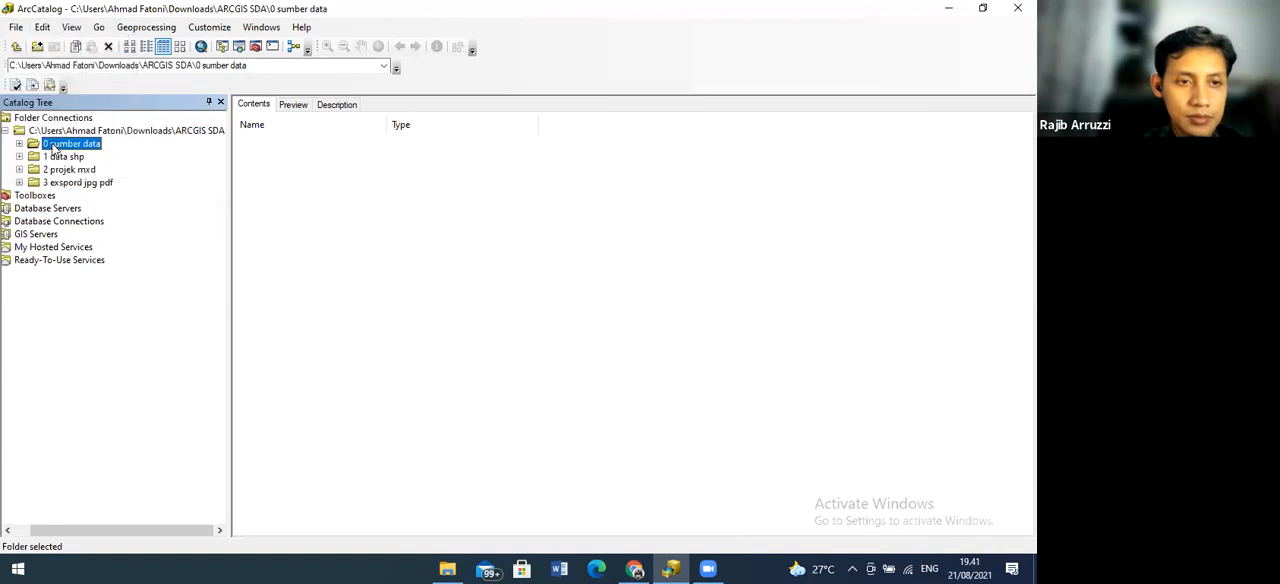
pyautogui.click(266, 81)
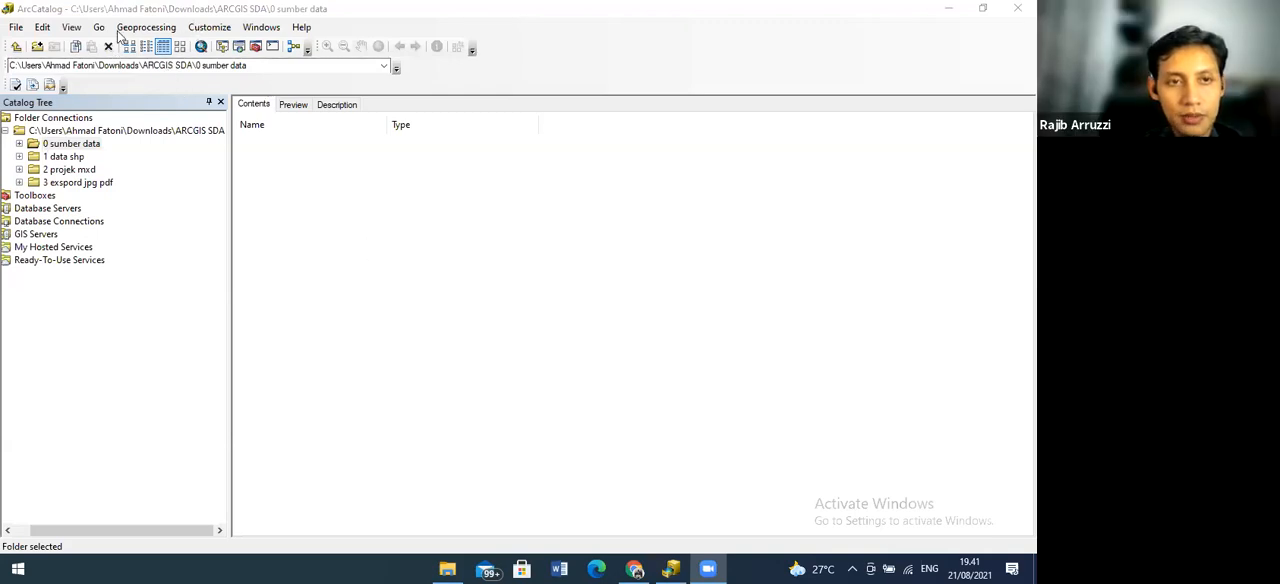
# Switch to File Explorer and copy the "pos hidrologi ws citanduy a2" image from Downloads into the "0 sumber data" folder inside ARCGIS SDA
pyautogui.click(444, 568)
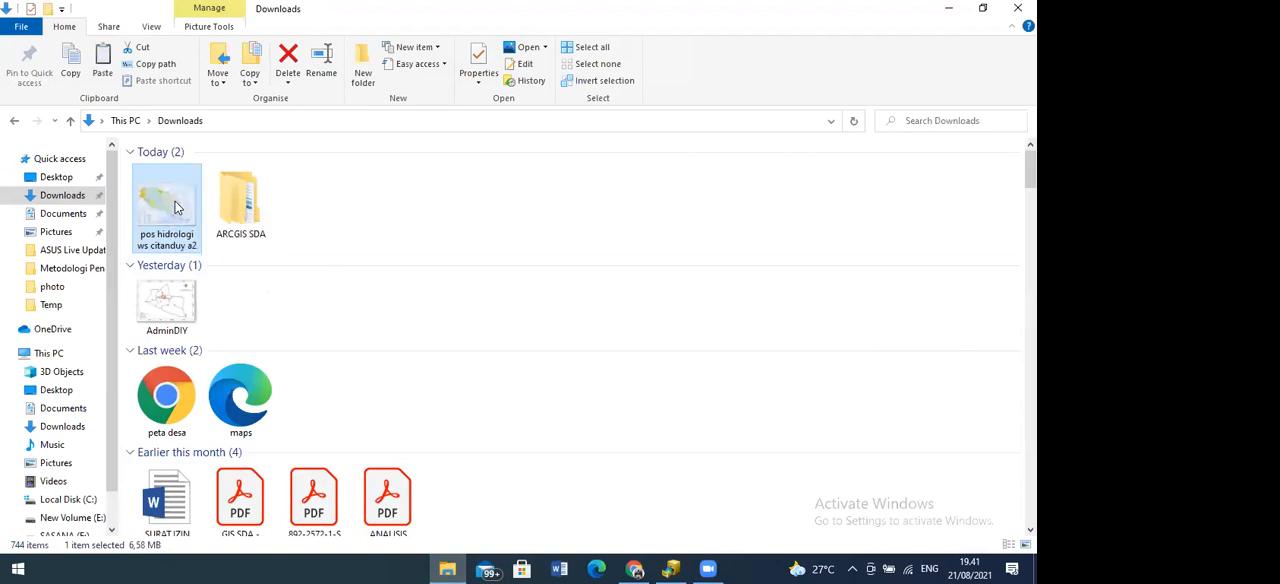
pyautogui.moveTo(337, 180); pyautogui.dragTo(164, 216)
pyautogui.click(164, 216)
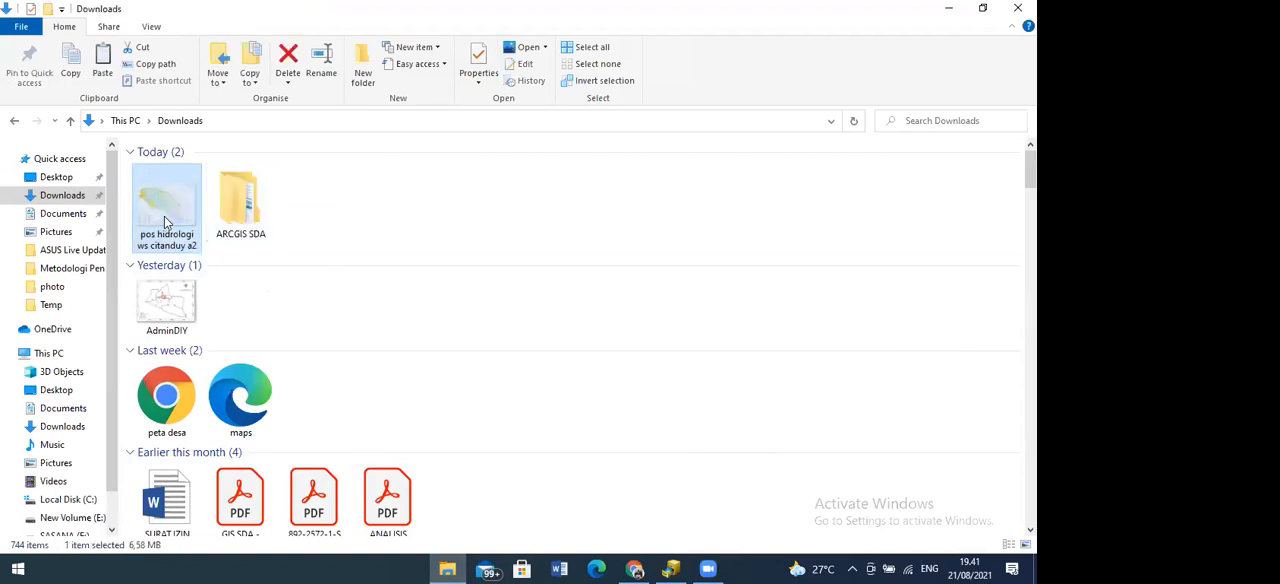
pyautogui.click(228, 228)
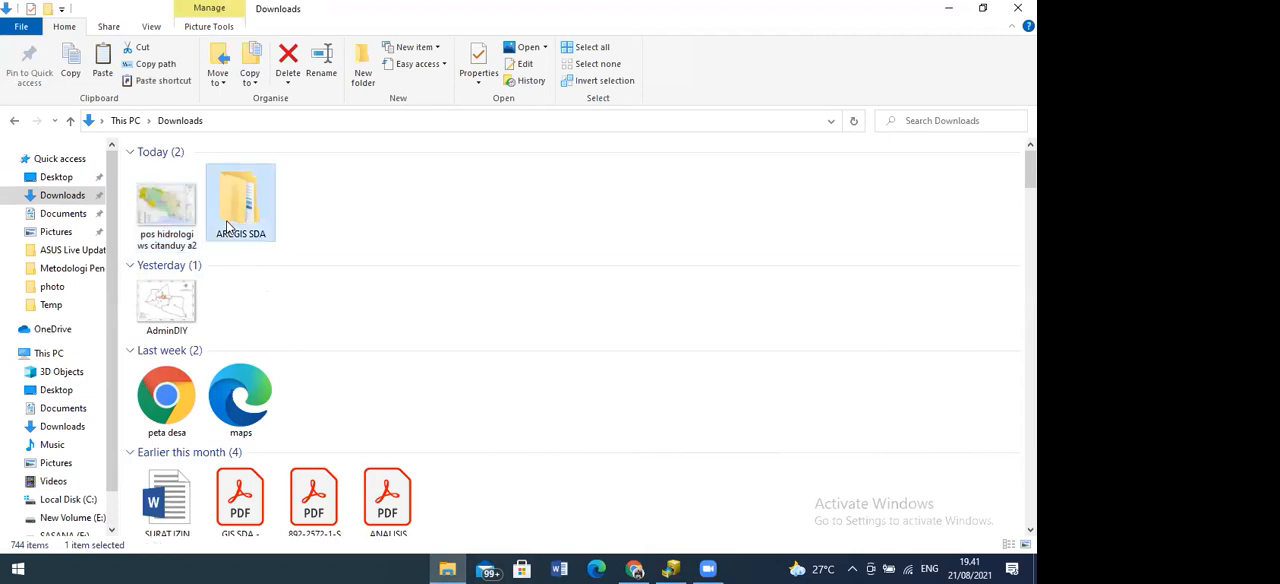
pyautogui.doubleClick(228, 228)
pyautogui.click(198, 174)
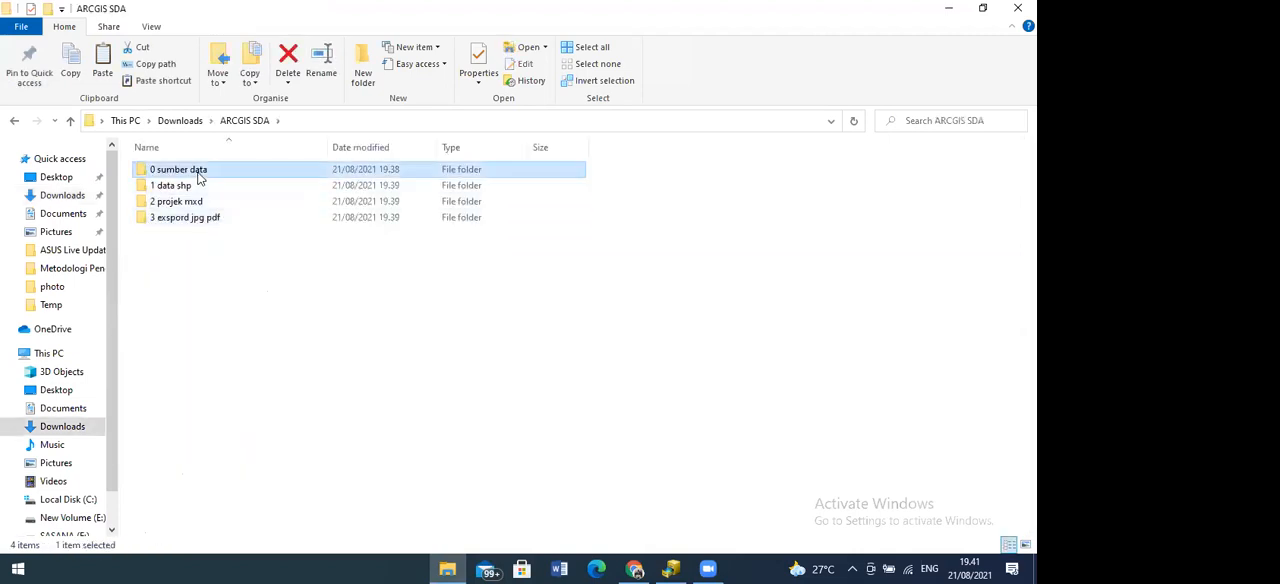
pyautogui.doubleClick(199, 176)
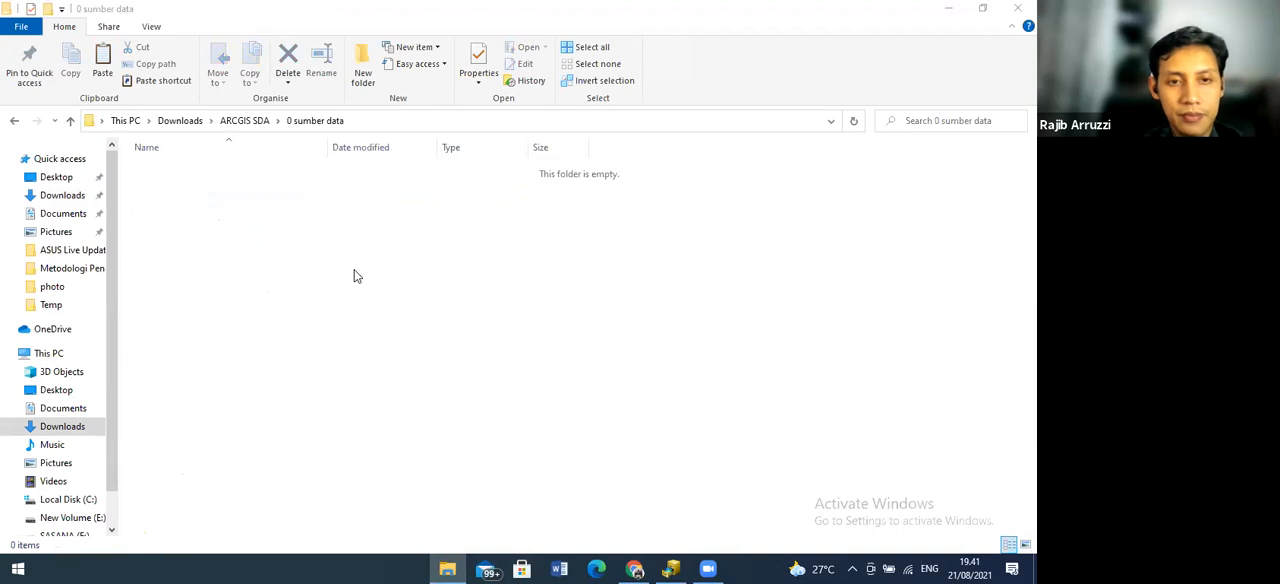
pyautogui.hotkey('ctrl', 'v')
pyautogui.click(355, 276)
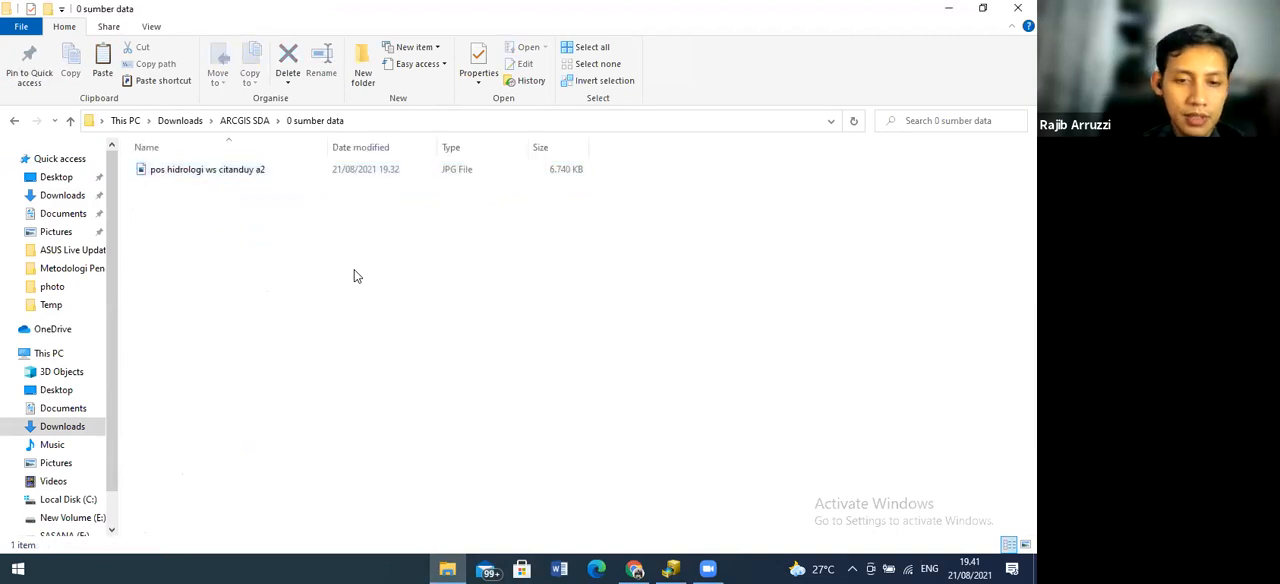
# Switch back to ArcCatalog, reopen the ARCGIS SDA folder connection and refresh its "0 sumber data" folder
pyautogui.hotkey('alt', 'Tab')
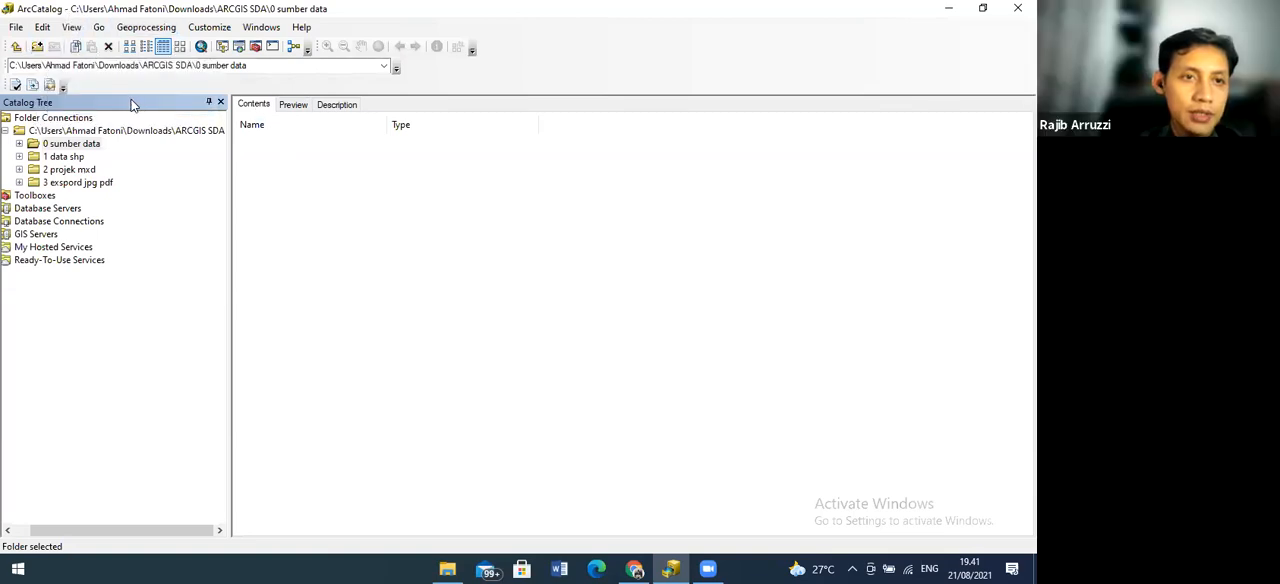
pyautogui.doubleClick(65, 120)
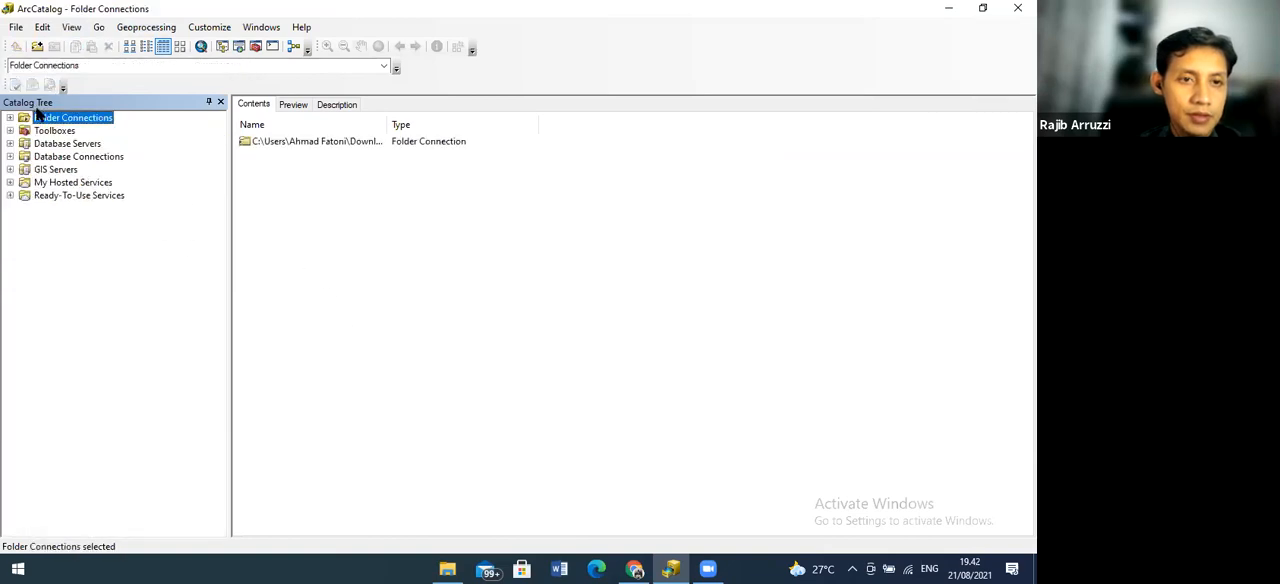
pyautogui.doubleClick(327, 140)
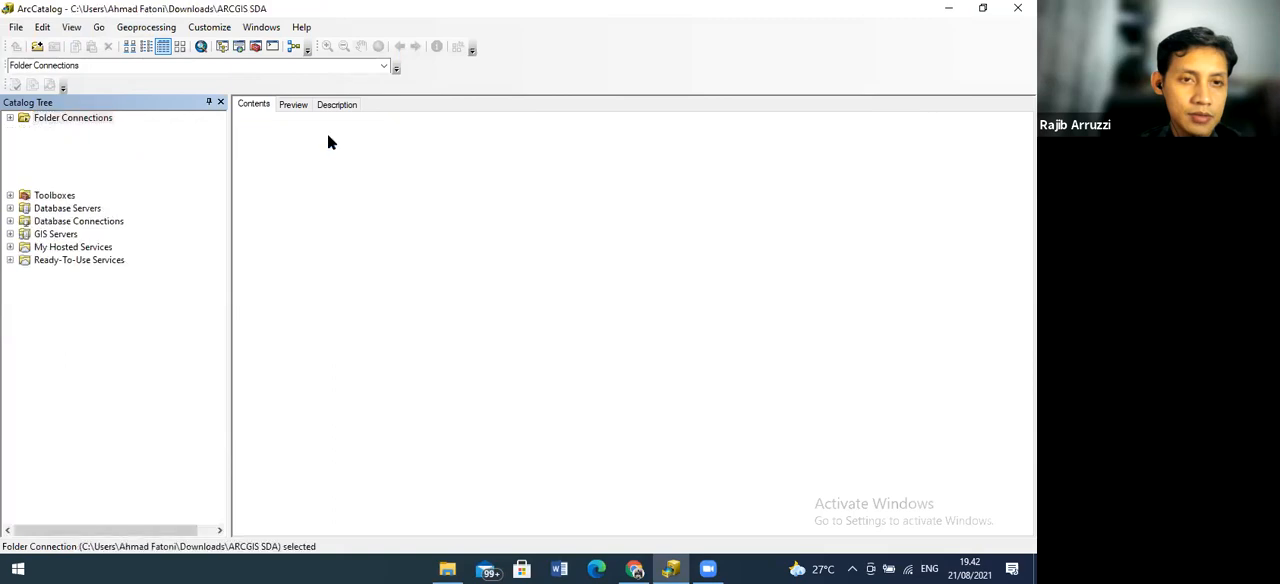
pyautogui.doubleClick(260, 147)
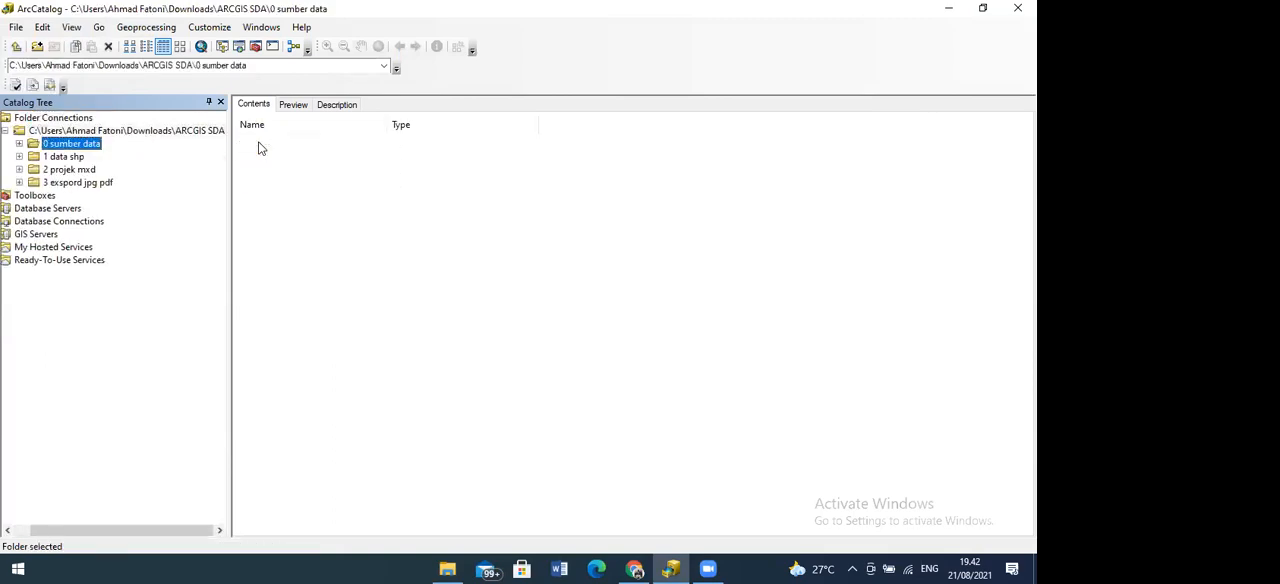
pyautogui.rightClick(75, 146)
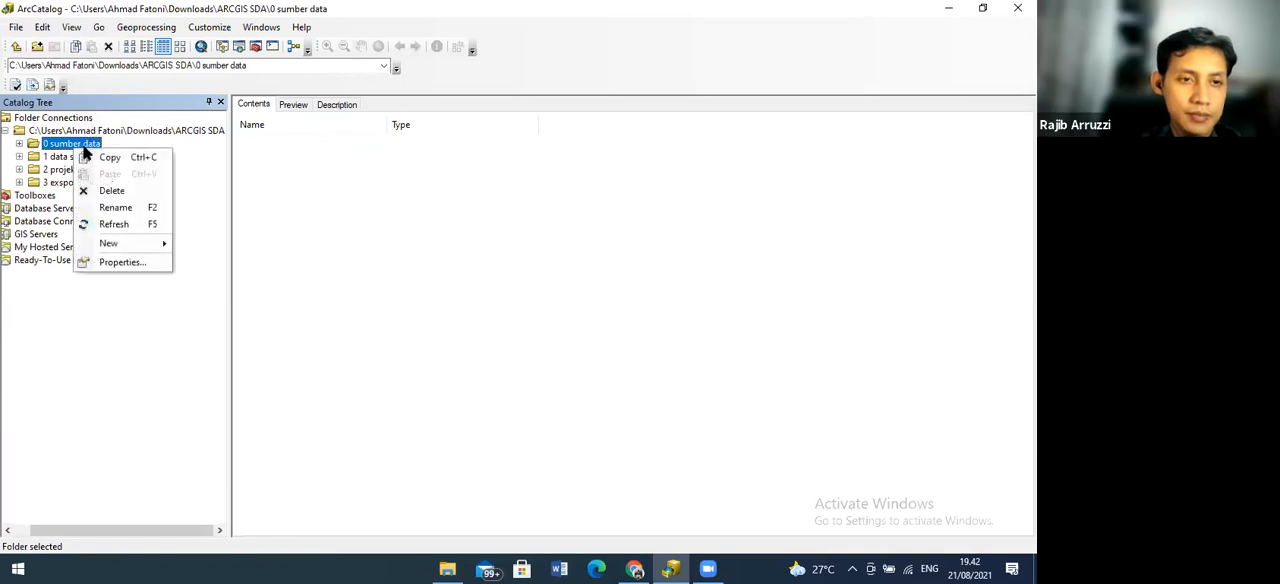
pyautogui.click(150, 222)
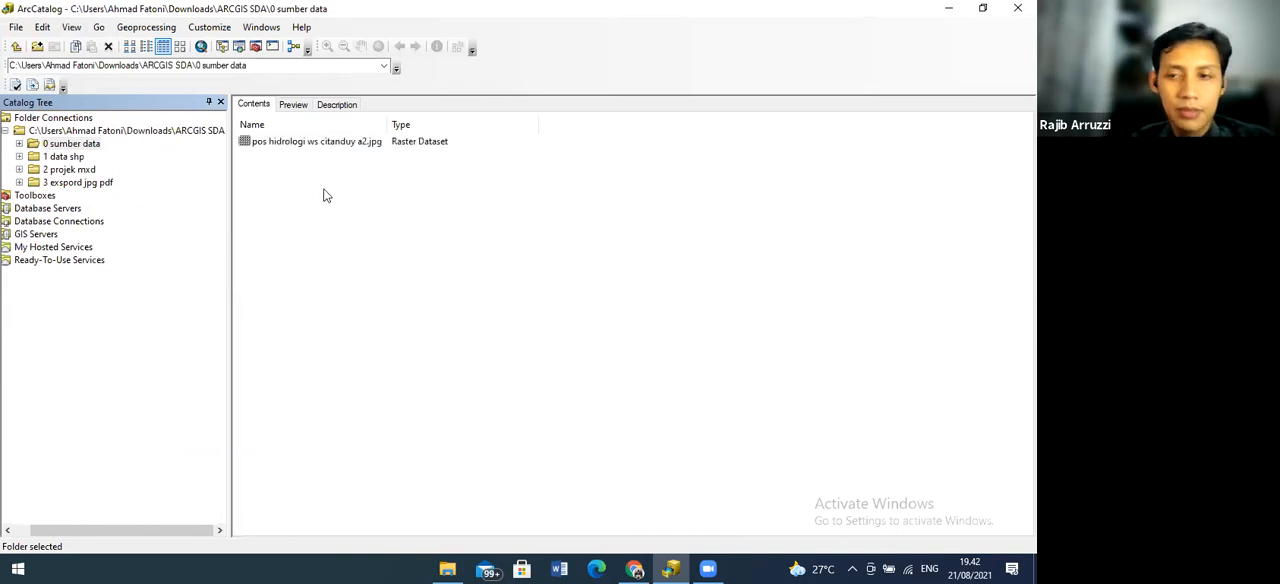
# Preview the "pos hidrologi ws citanduy a2.jpg" raster and enlarge the northern edge of the map until its coordinate labels are readable
pyautogui.click(325, 143)
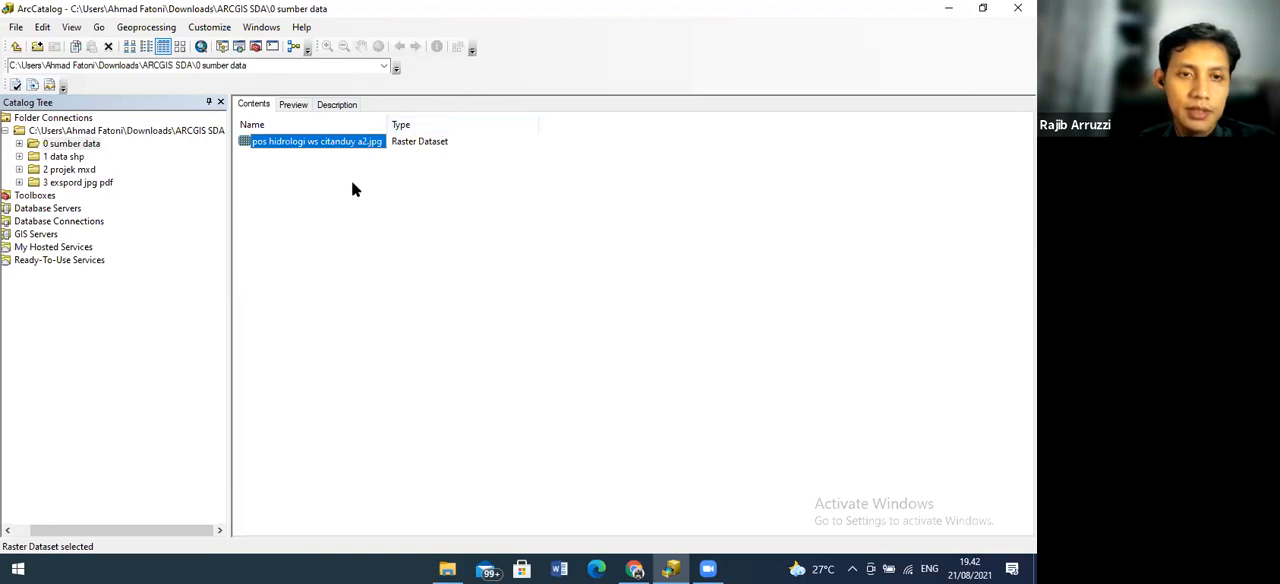
pyautogui.click(293, 106)
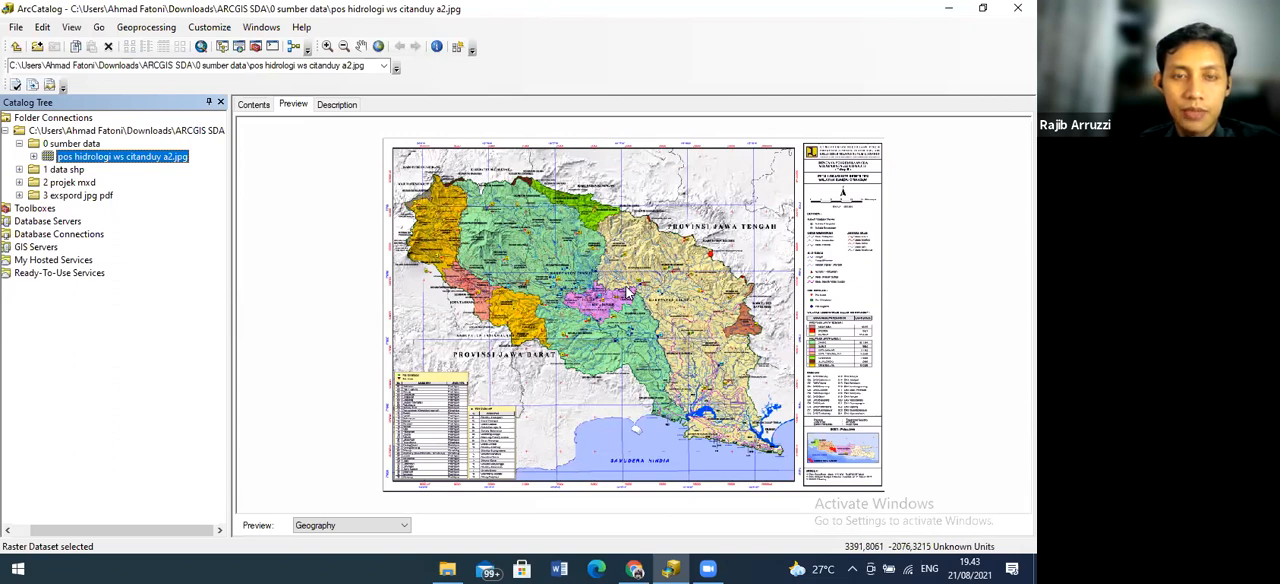
pyautogui.scroll(1, 627, 292)
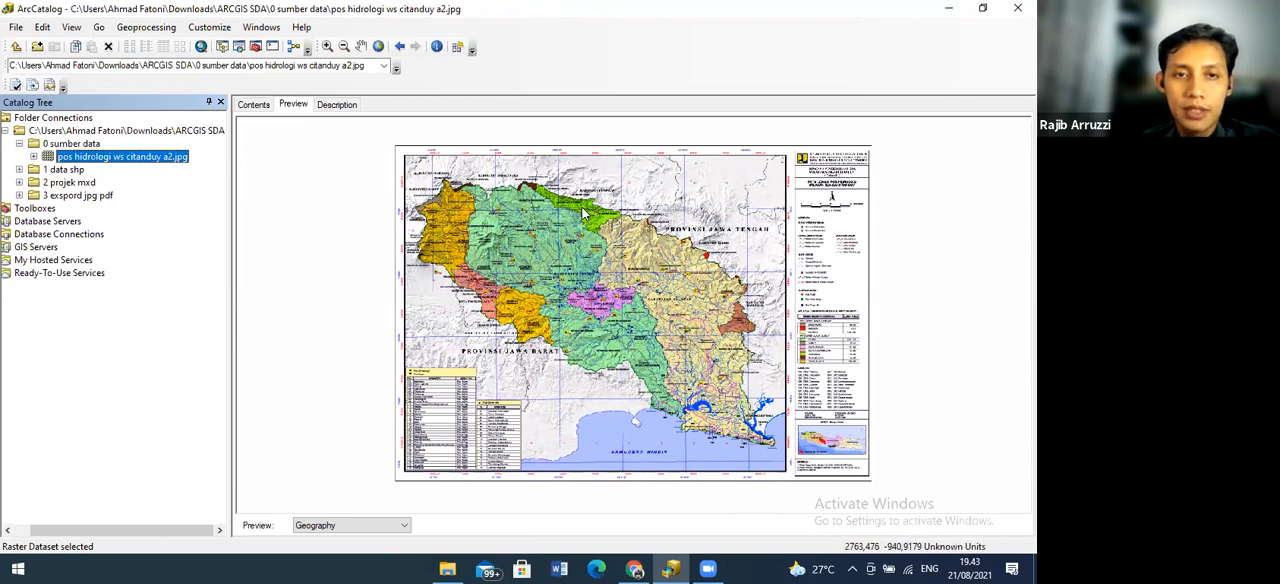
pyautogui.scroll(1, 584, 213)
pyautogui.scroll(1, 584, 213)
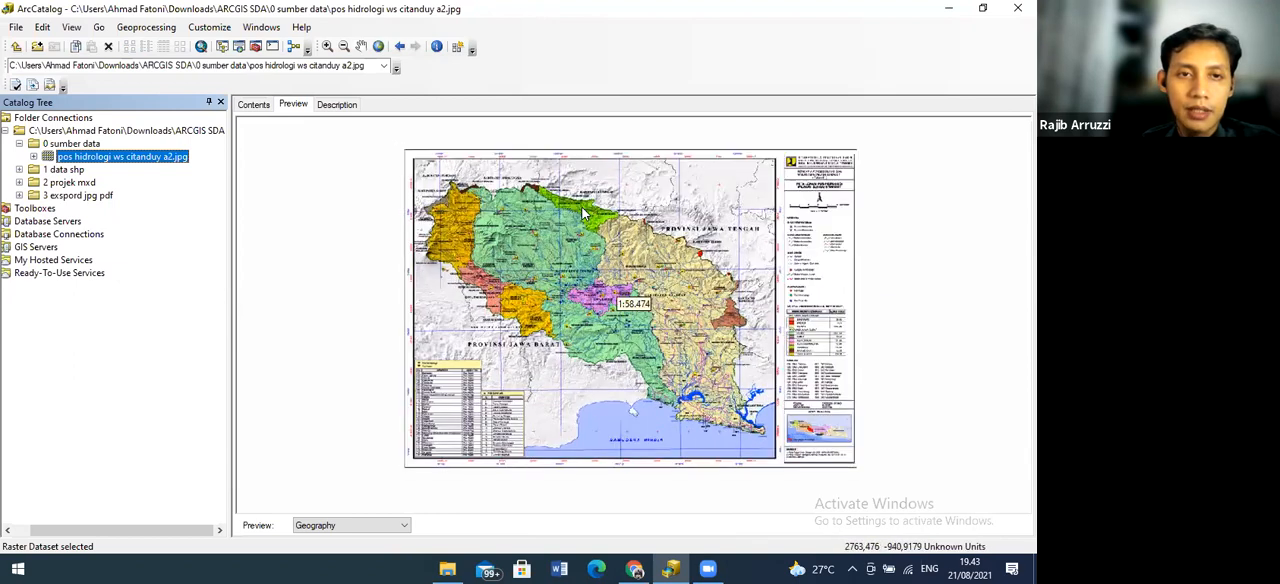
pyautogui.scroll(1, 584, 213)
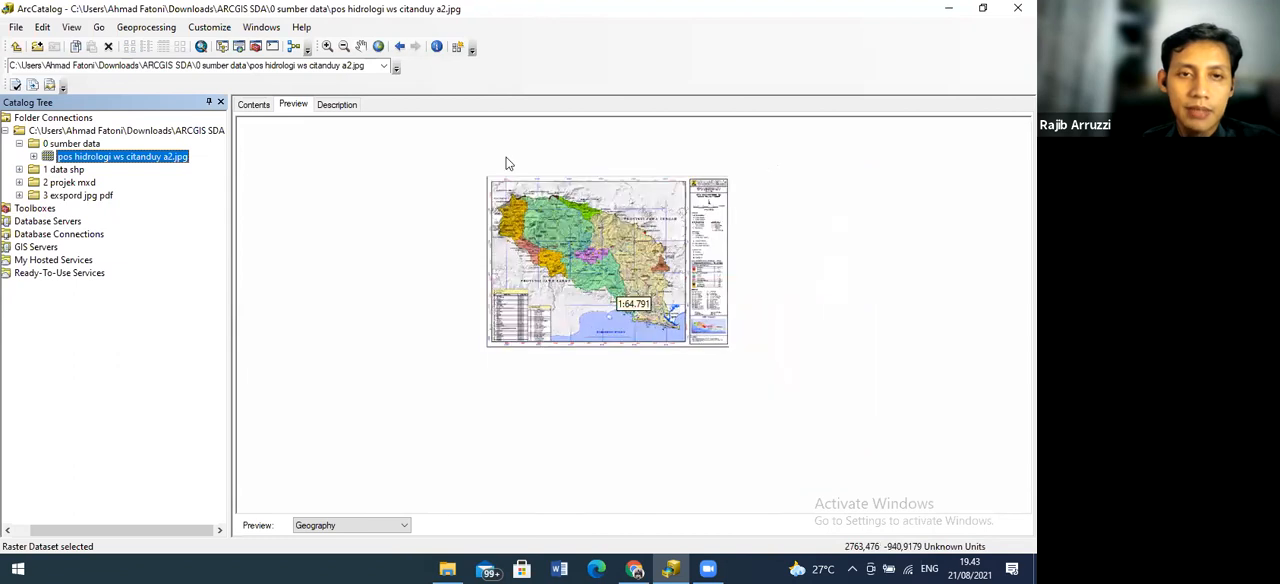
pyautogui.click(327, 47)
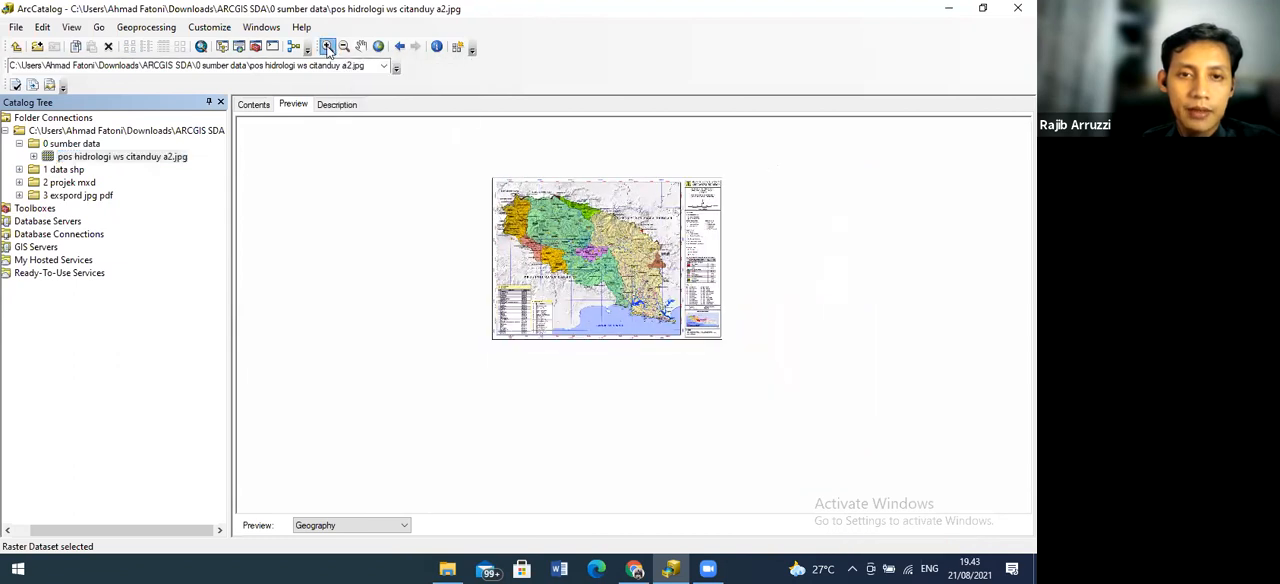
pyautogui.click(571, 237)
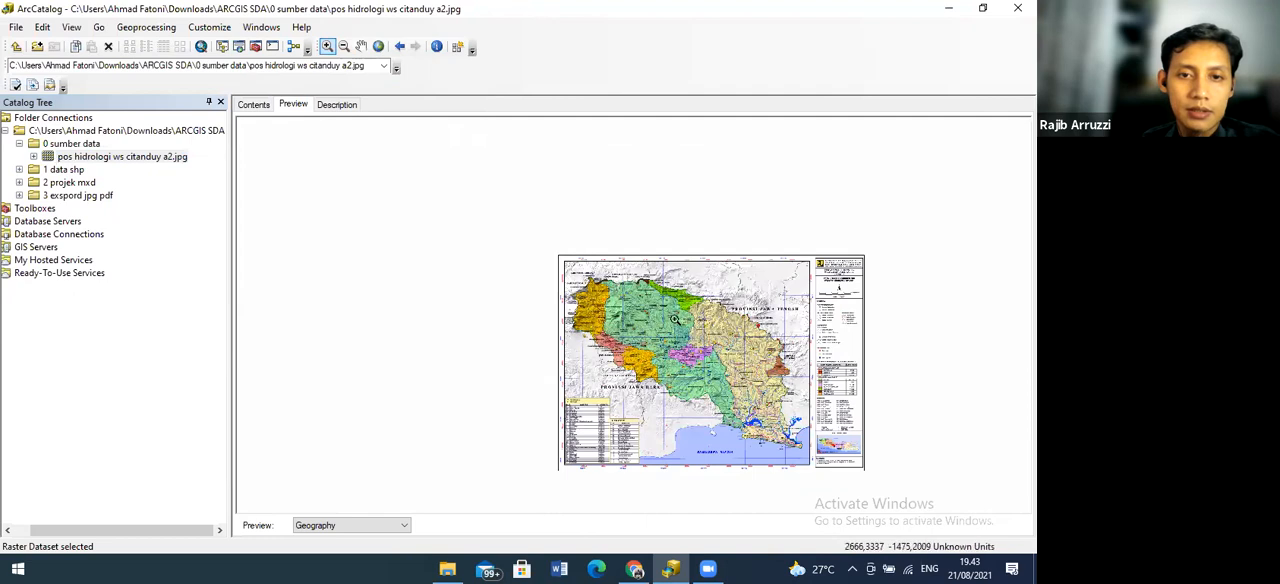
pyautogui.click(675, 319)
pyautogui.click(675, 320)
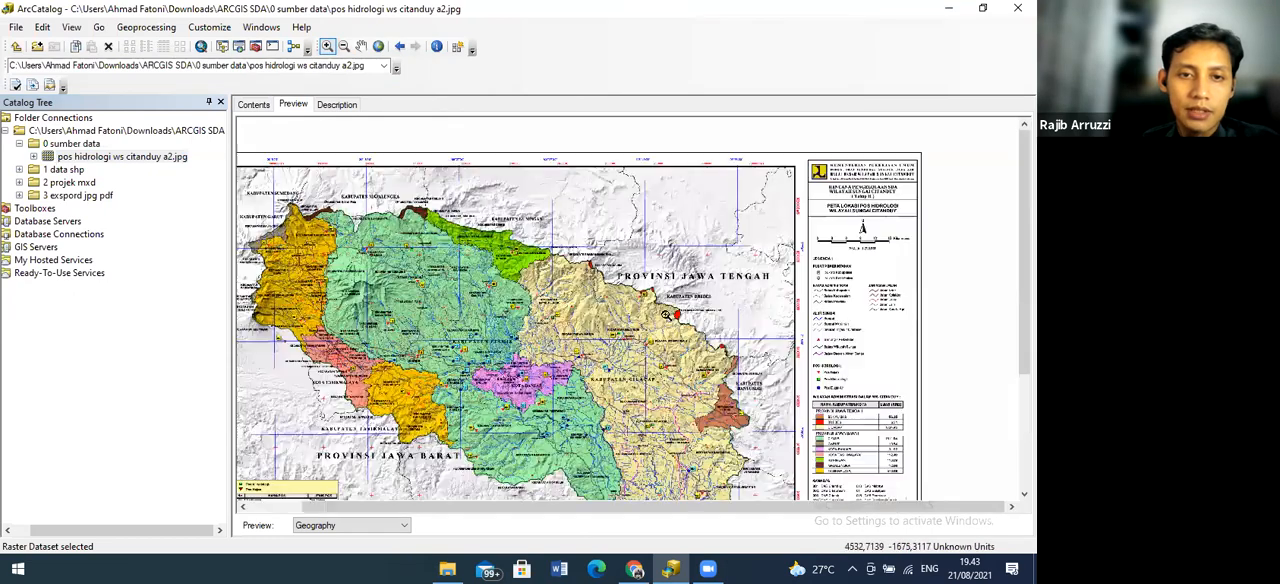
pyautogui.moveTo(314, 152); pyautogui.dragTo(494, 267)
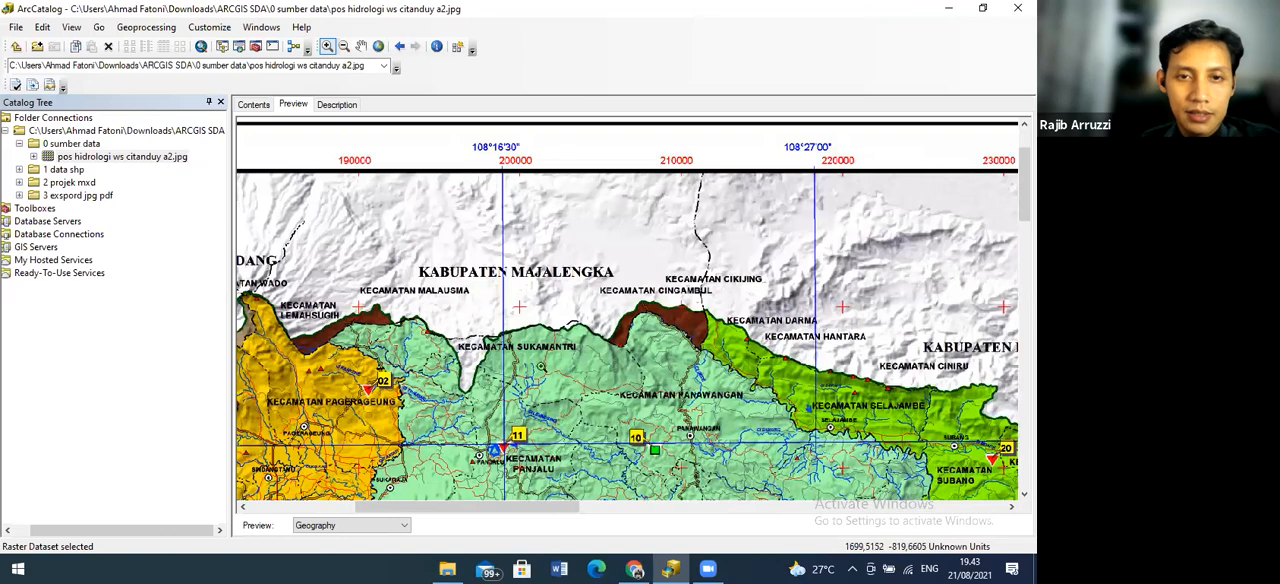
# Examine the degree and metre coordinate labels along the map's northern and western borders
pyautogui.click(361, 47)
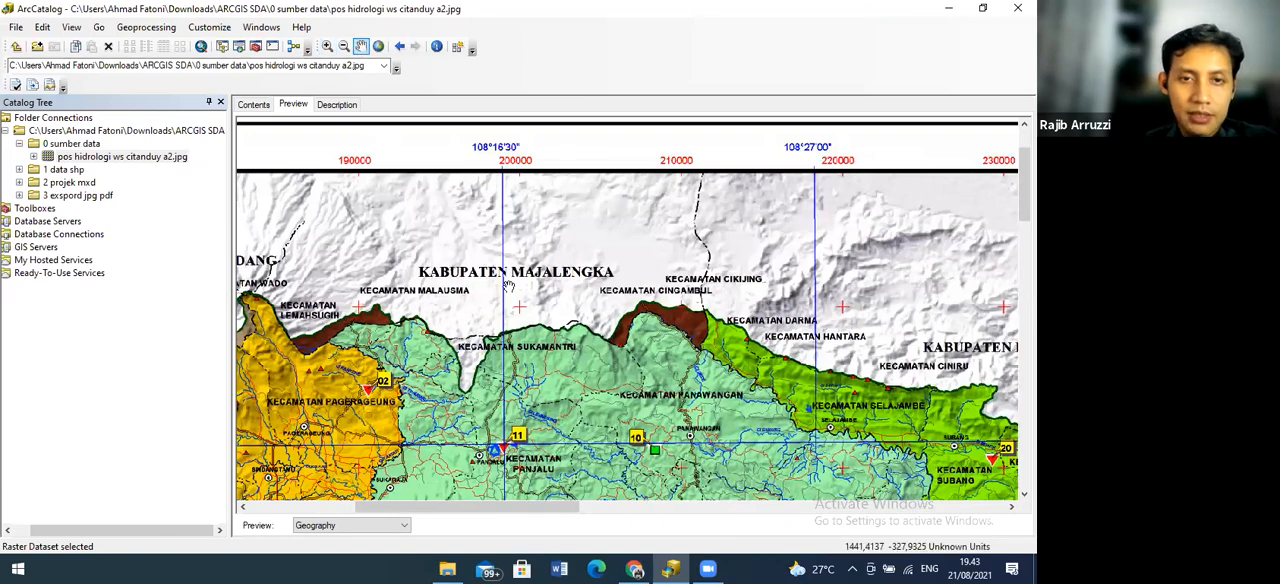
pyautogui.moveTo(523, 325); pyautogui.dragTo(527, 220)
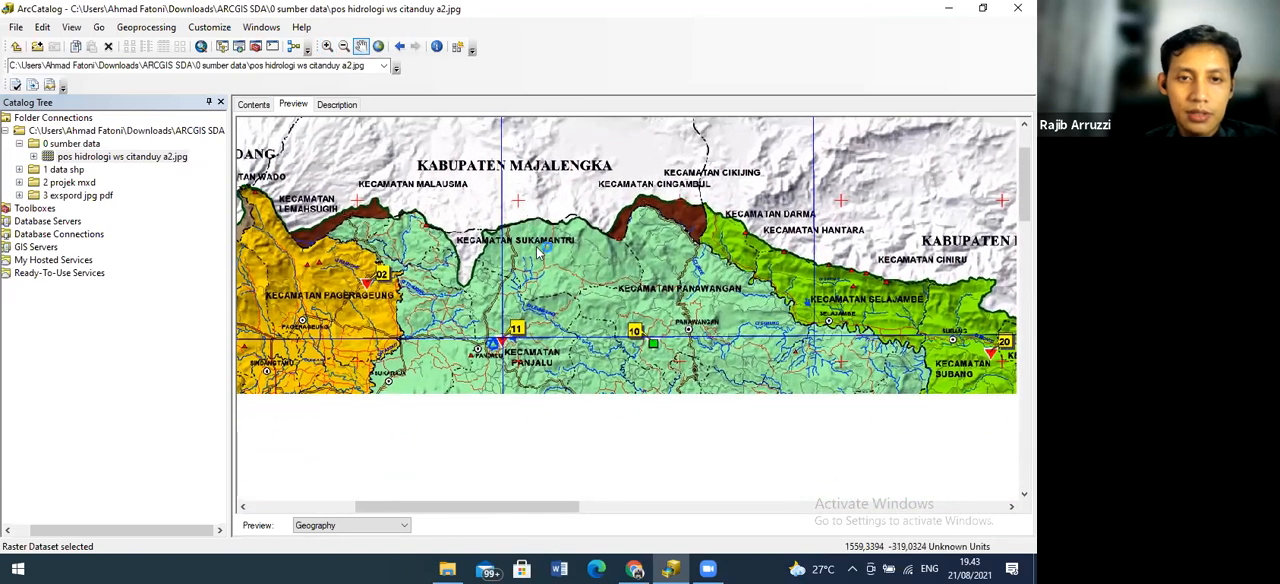
pyautogui.moveTo(408, 228); pyautogui.dragTo(481, 314)
pyautogui.moveTo(422, 284); pyautogui.dragTo(550, 260)
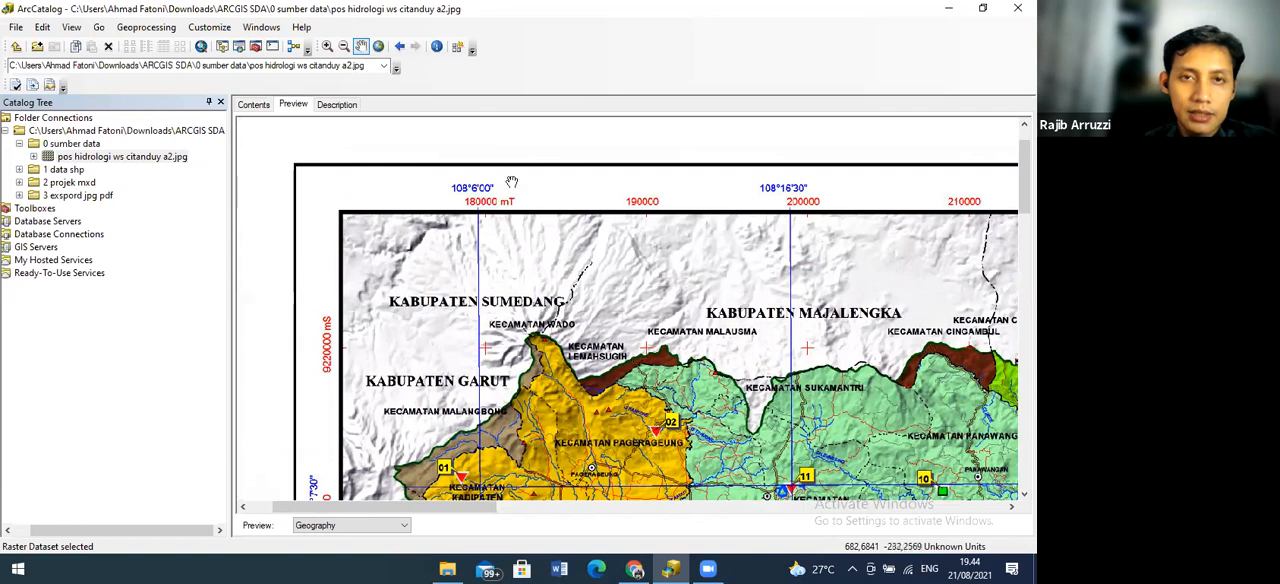
pyautogui.moveTo(512, 160); pyautogui.dragTo(504, 331)
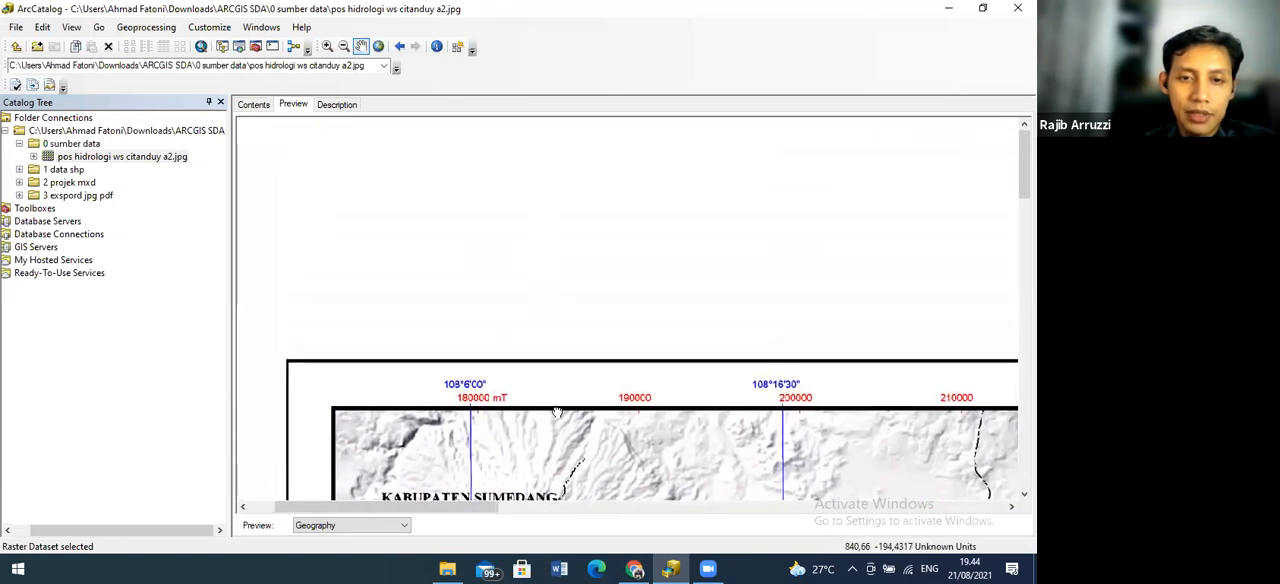
pyautogui.moveTo(557, 413); pyautogui.dragTo(548, 122)
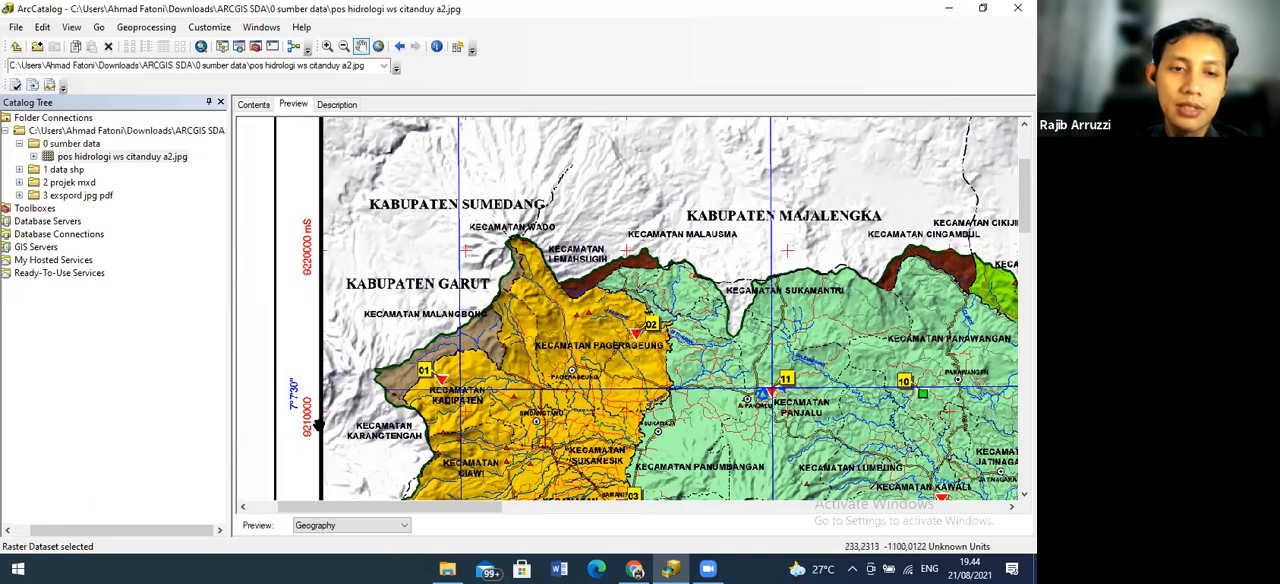
pyautogui.moveTo(300, 410); pyautogui.dragTo(373, 320)
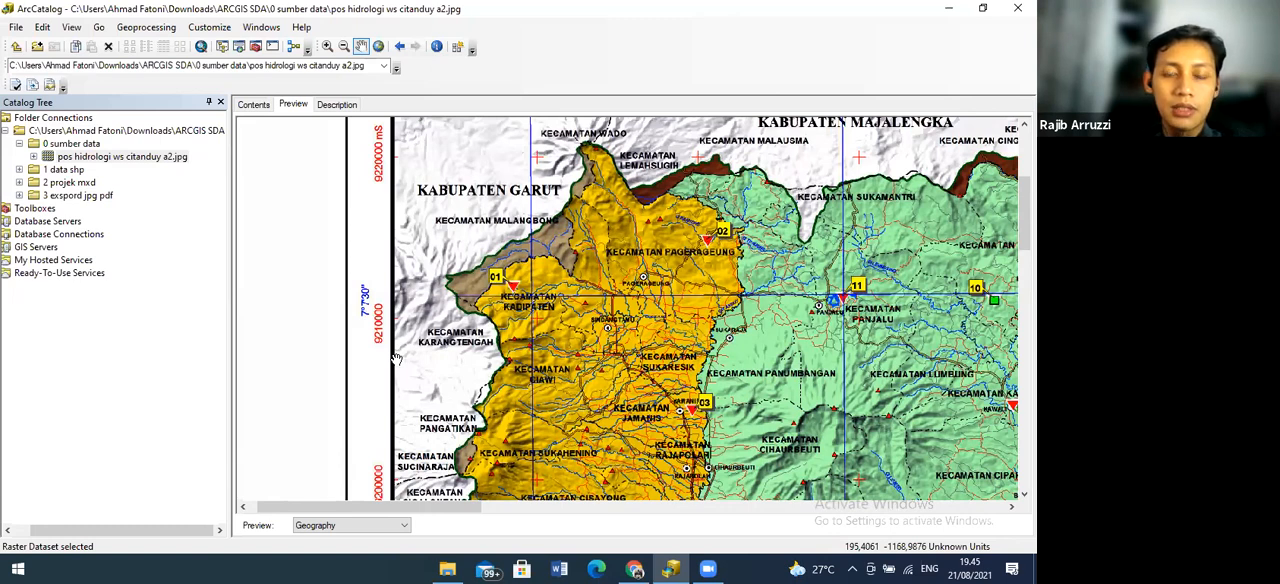
pyautogui.moveTo(446, 348); pyautogui.dragTo(374, 310)
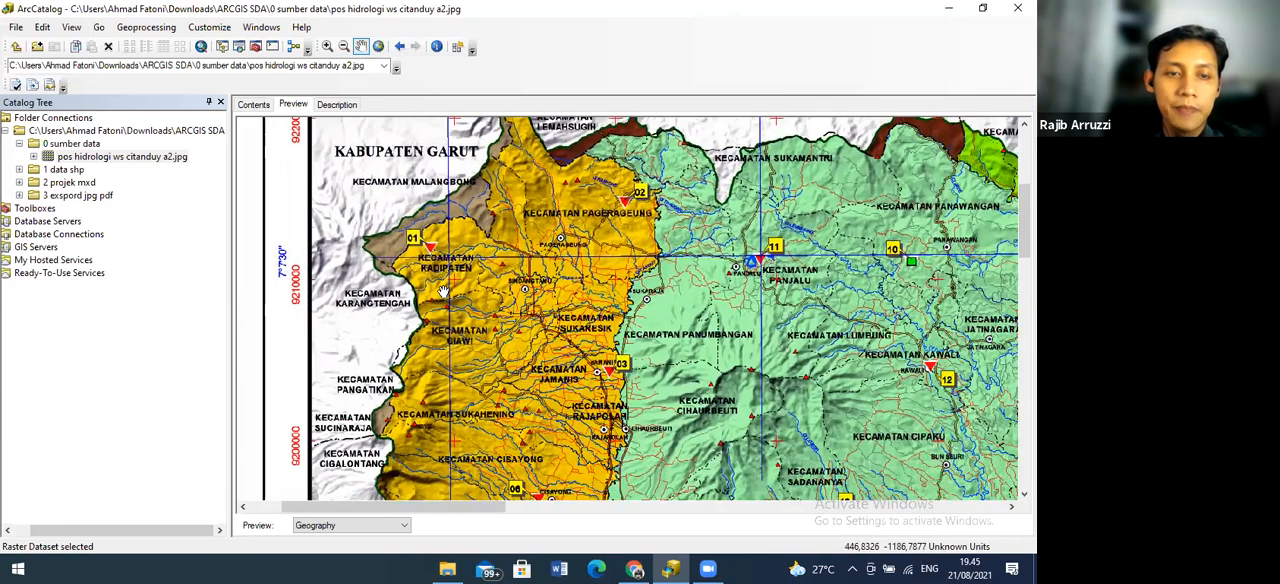
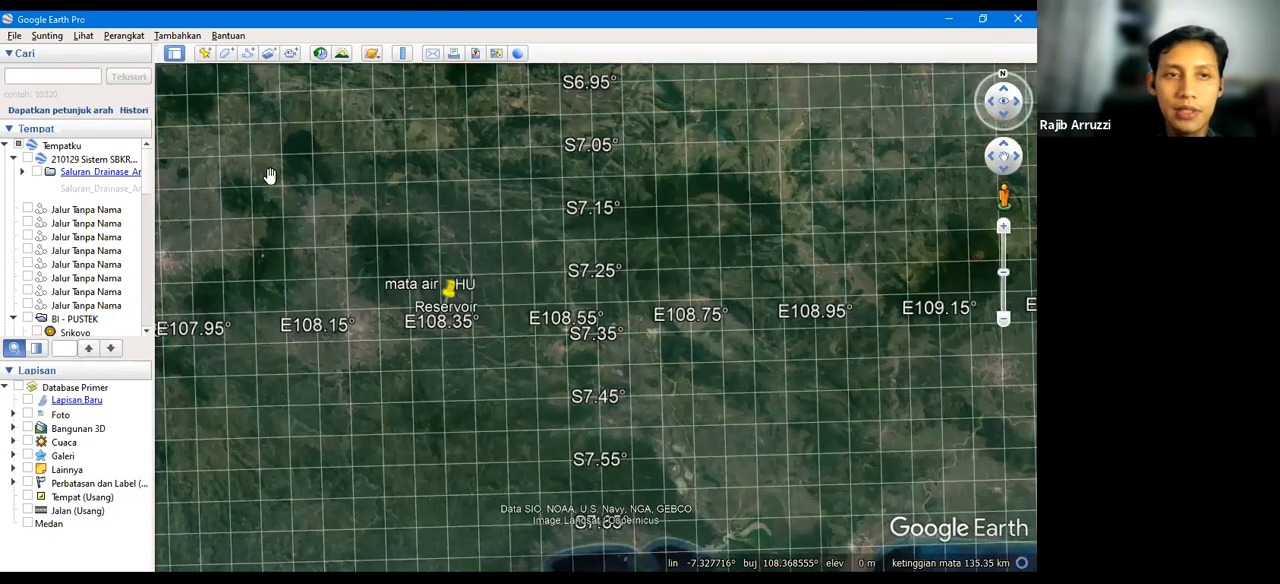
# Set Google Earth's latitude and longitude display to Universal Transverse Mercator in the program options
pyautogui.click(124, 36)
pyautogui.press('Down')
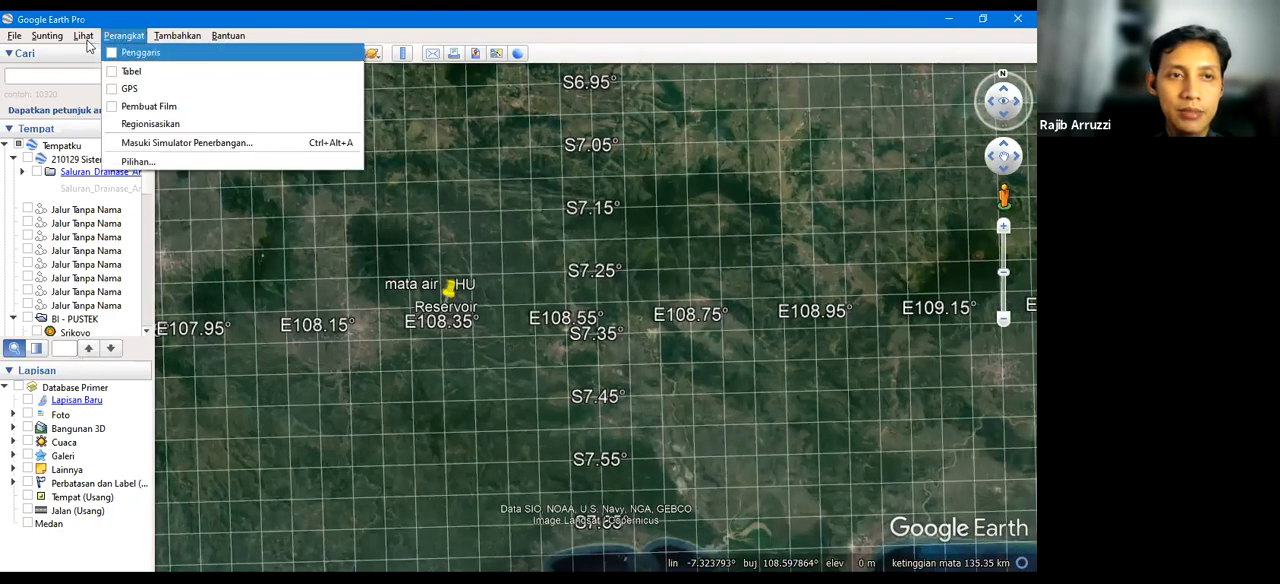
pyautogui.click(80, 40)
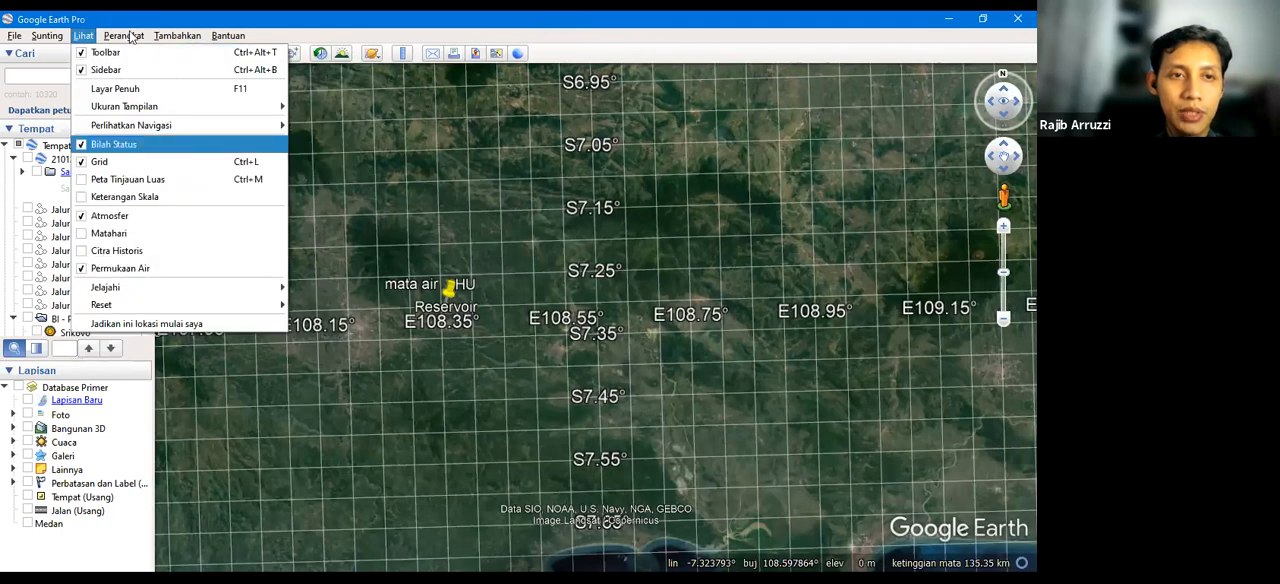
pyautogui.press('Right')
pyautogui.press('Up')
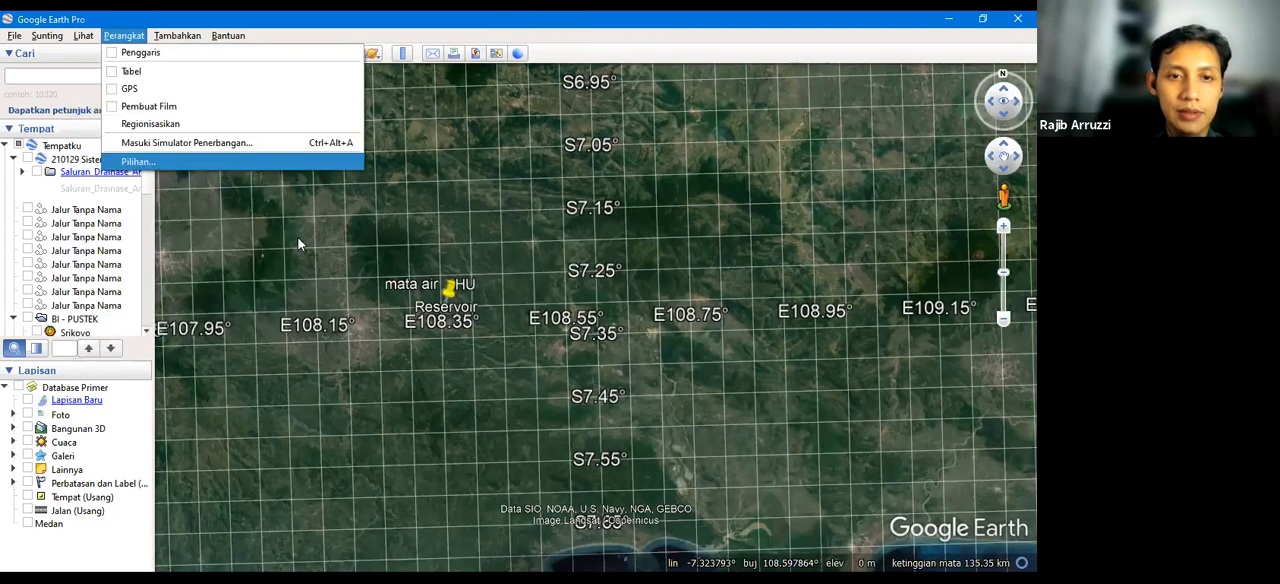
pyautogui.press('Return')
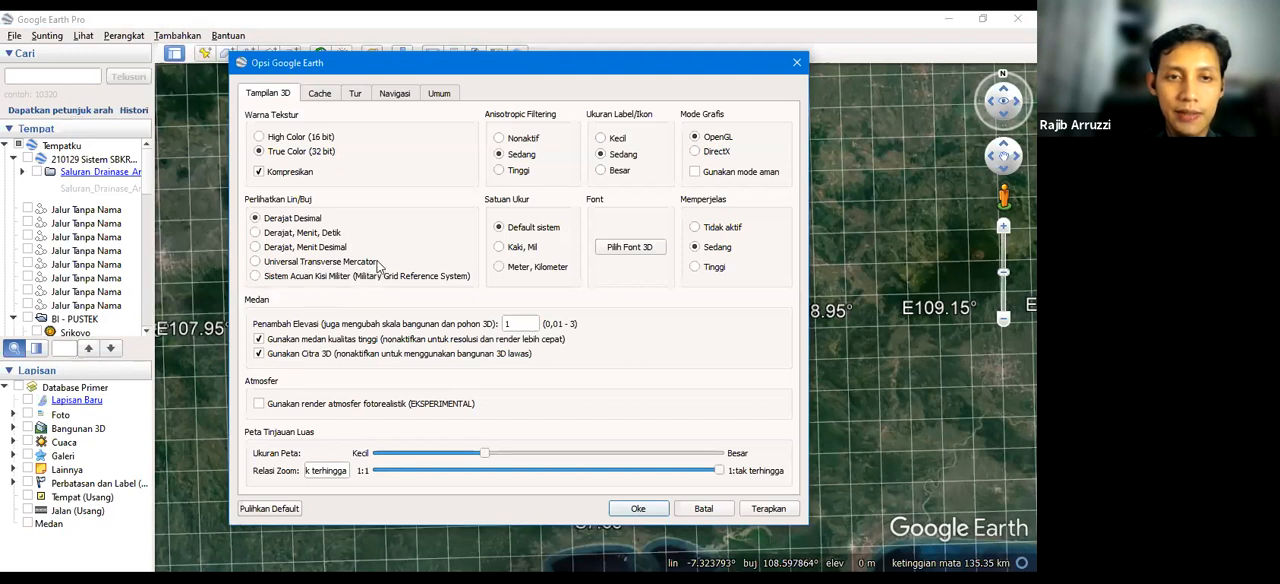
pyautogui.click(257, 265)
pyautogui.click(638, 508)
# Examine the UTM zone numbers and latitude band letters of the grid covering the whole of Indonesia
pyautogui.scroll(-5, 472, 348)
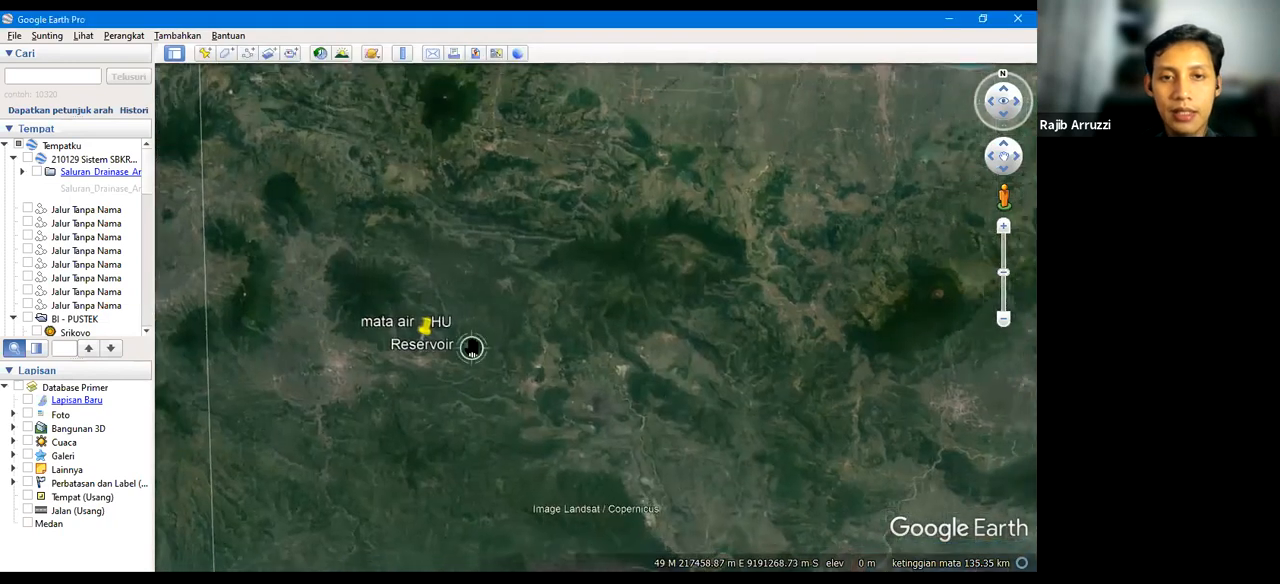
pyautogui.scroll(-2, 472, 348)
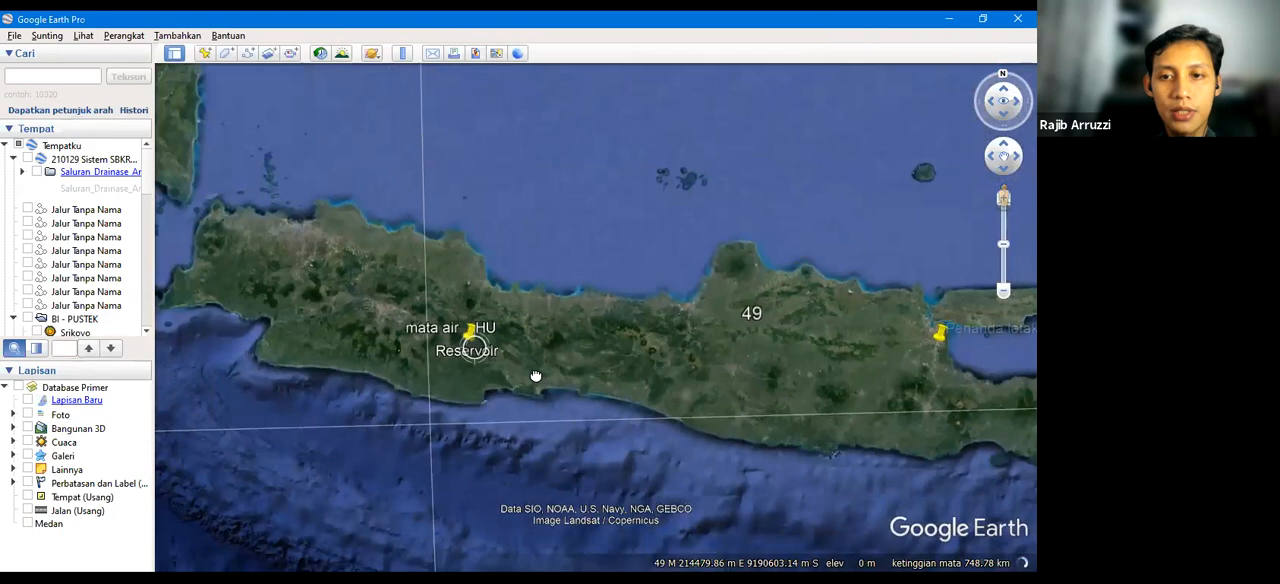
pyautogui.scroll(-2, 430, 356)
pyautogui.scroll(-2, 477, 362)
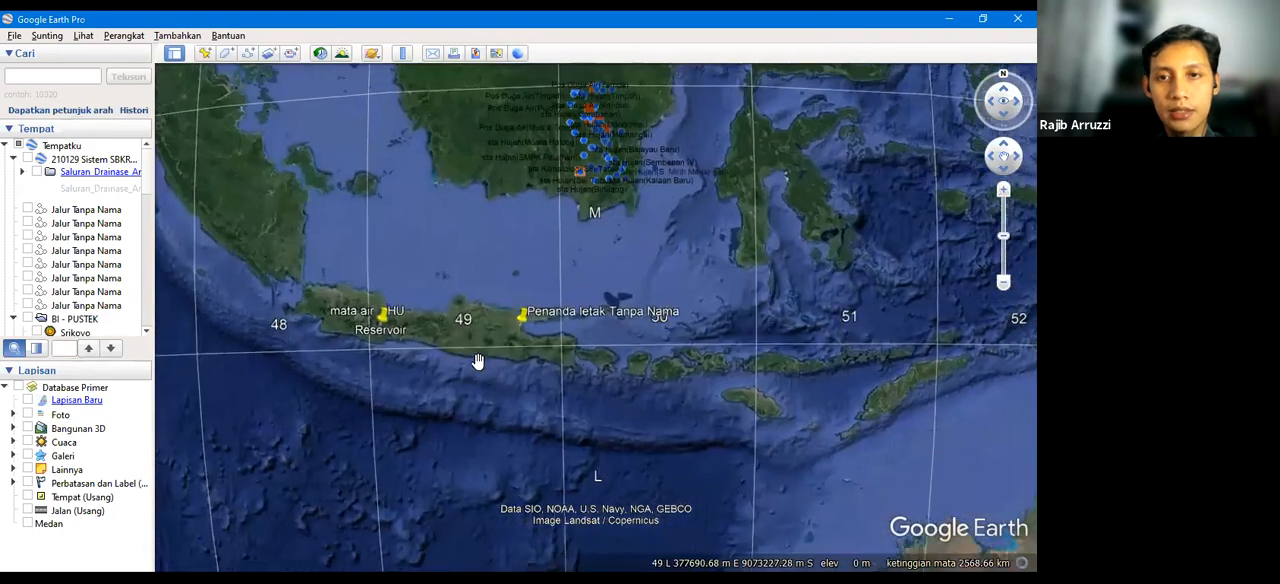
pyautogui.scroll(-2, 490, 368)
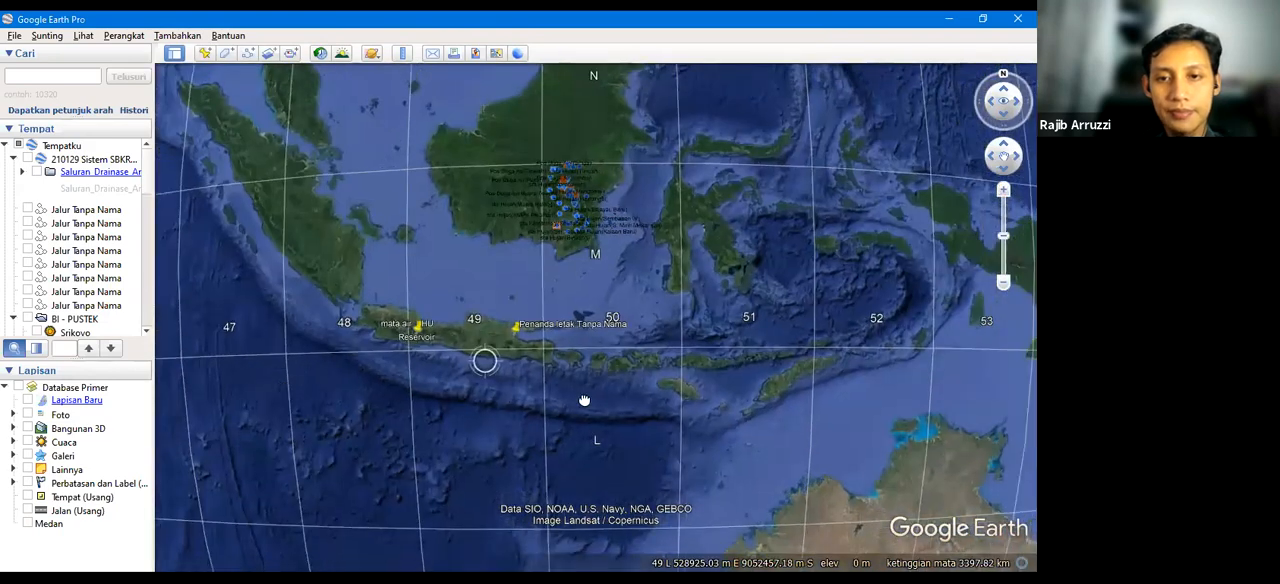
pyautogui.scroll(-2, 583, 403)
pyautogui.scroll(2, 512, 380)
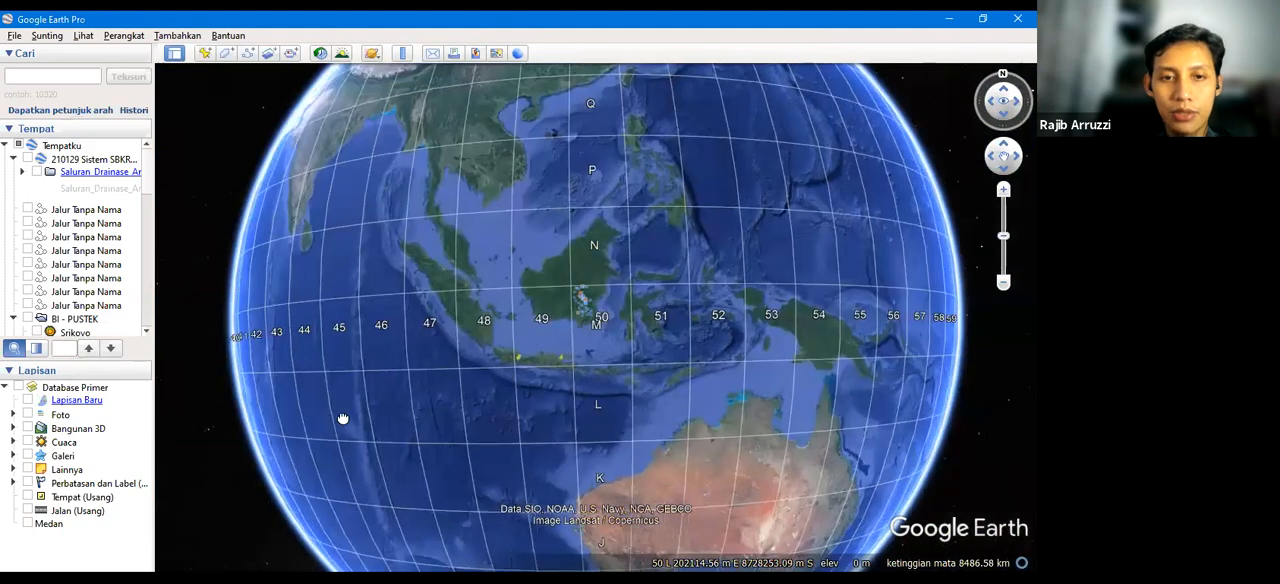
pyautogui.scroll(1, 489, 281)
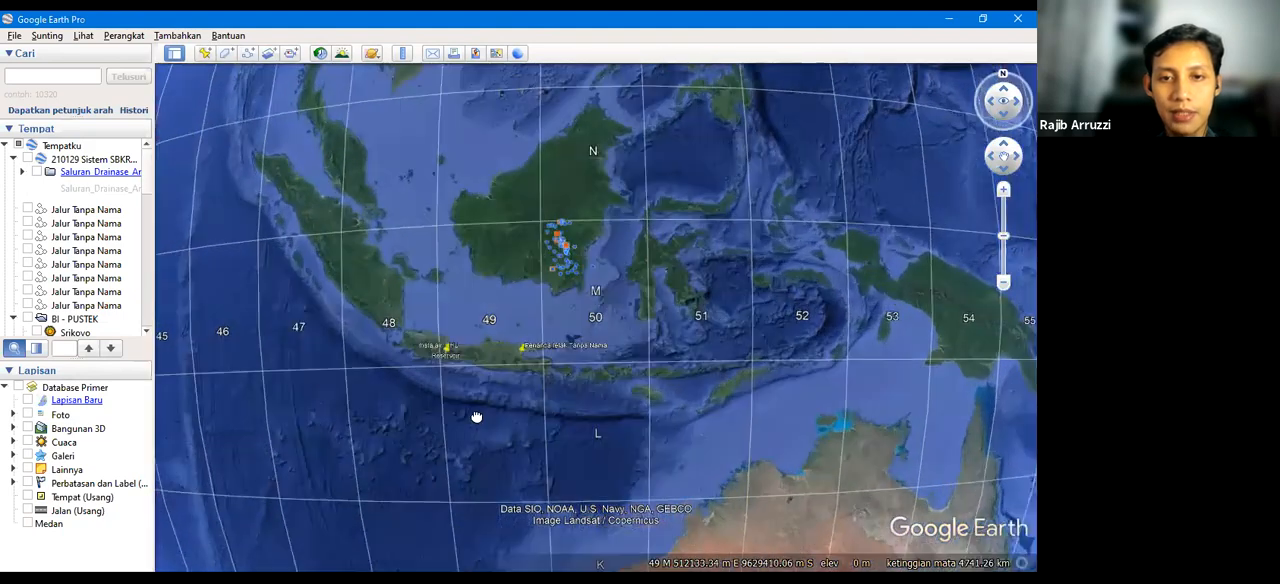
pyautogui.scroll(1, 479, 292)
pyautogui.moveTo(461, 318); pyautogui.dragTo(449, 212)
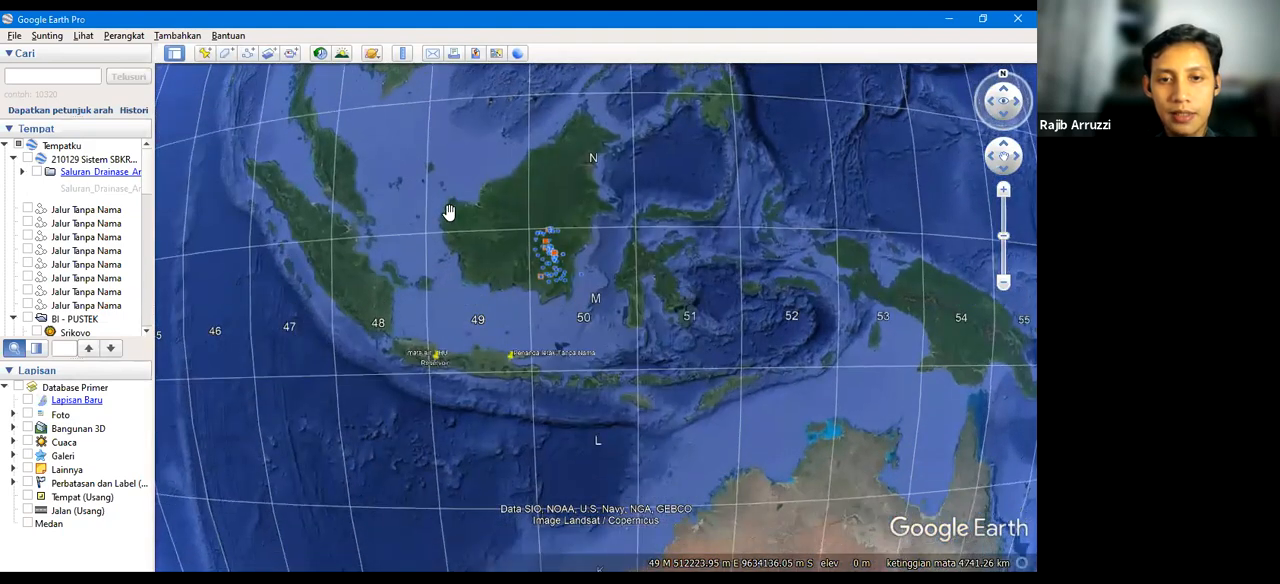
pyautogui.moveTo(446, 284); pyautogui.dragTo(476, 371)
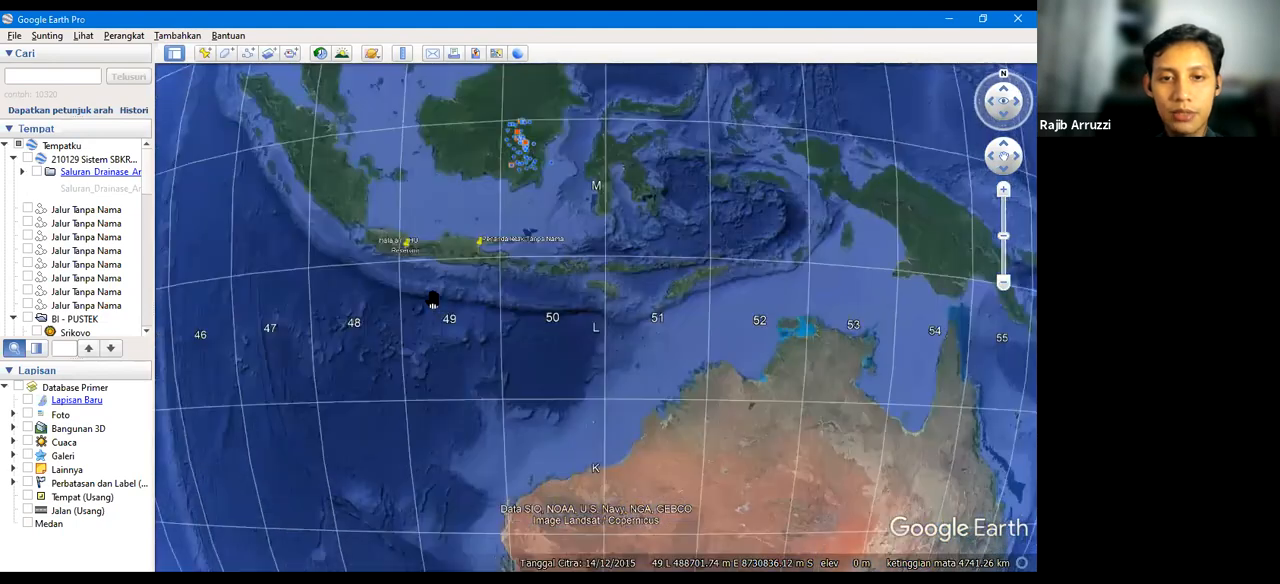
# Examine the UTM zone boundaries along Java, from its western end across to Bali and Lombok
pyautogui.scroll(1, 432, 300)
pyautogui.scroll(4, 482, 340)
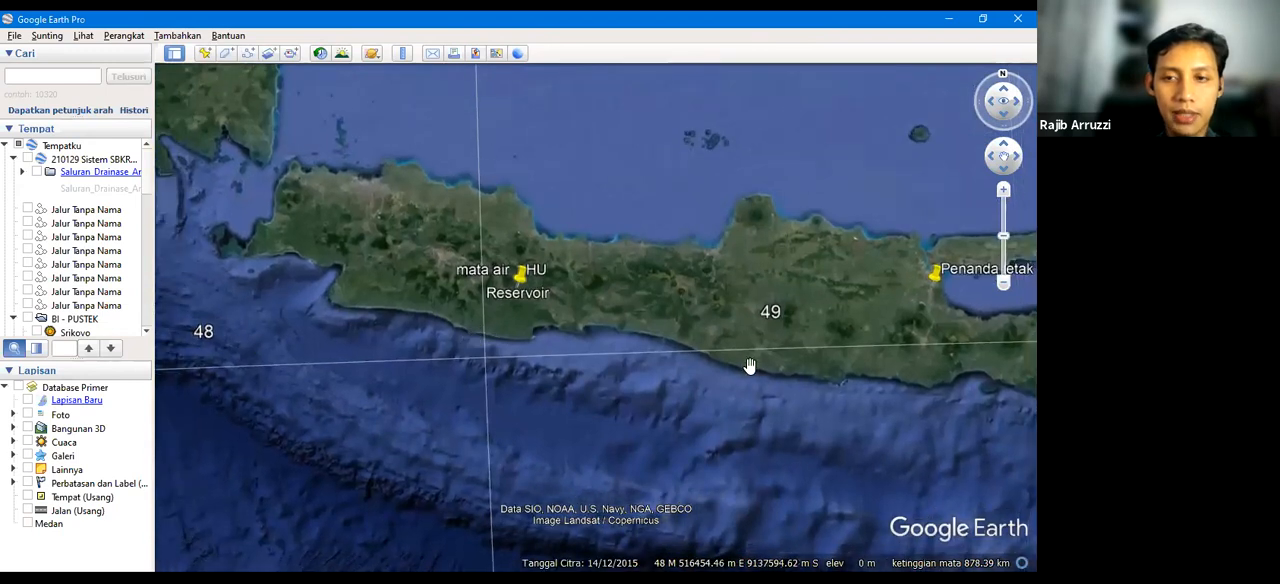
pyautogui.moveTo(762, 360); pyautogui.dragTo(431, 362)
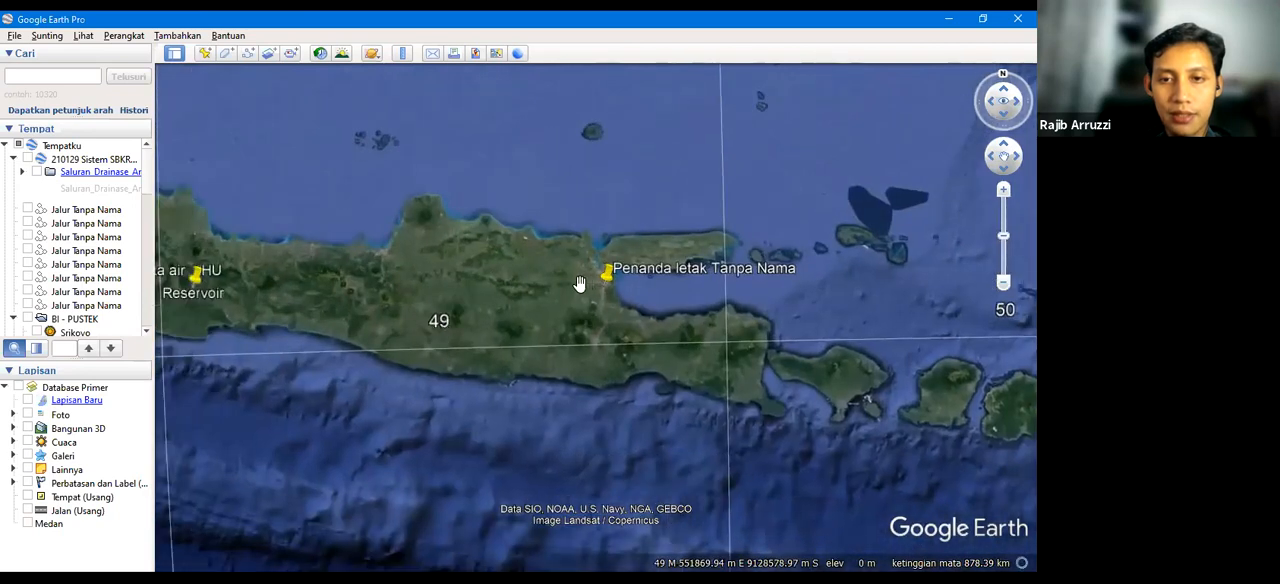
pyautogui.moveTo(501, 355); pyautogui.dragTo(410, 351)
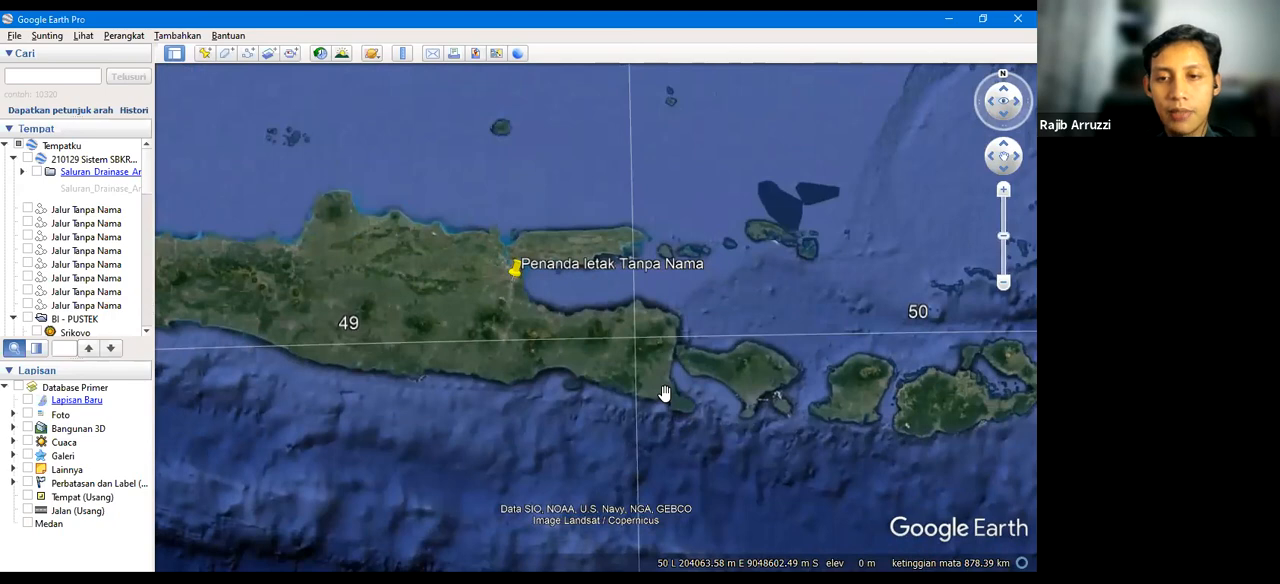
pyautogui.moveTo(537, 356); pyautogui.dragTo(487, 350)
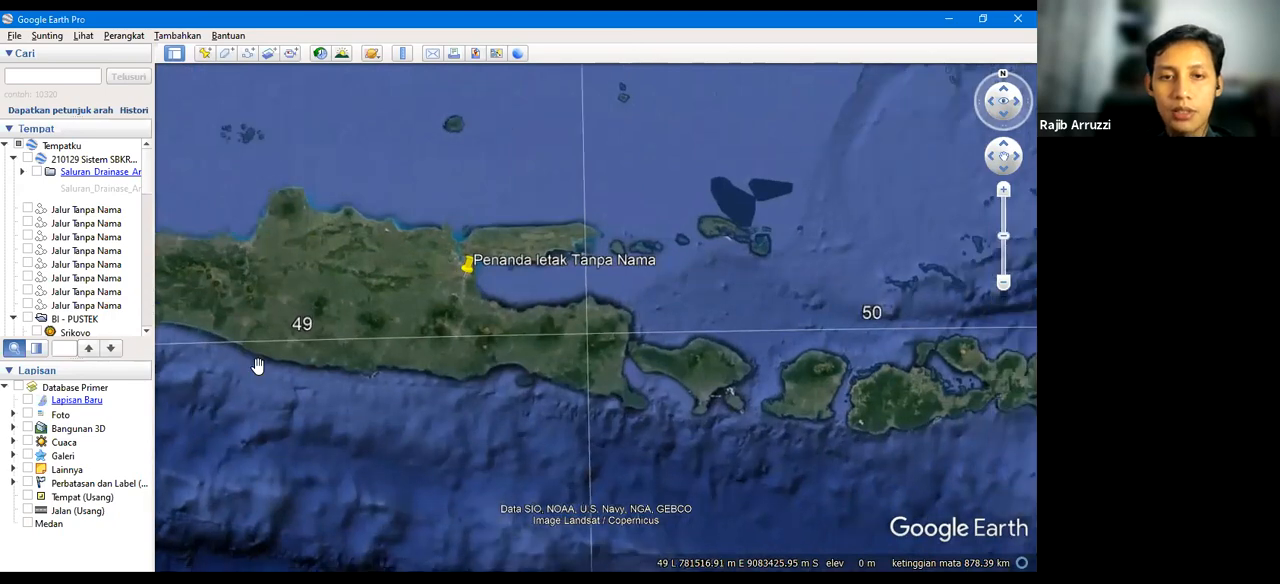
pyautogui.moveTo(378, 370); pyautogui.dragTo(578, 363)
# Examine the UTM zone and latitude band lines between Java, Sumatra and Kalimantan, including the equator
pyautogui.scroll(-4, 578, 363)
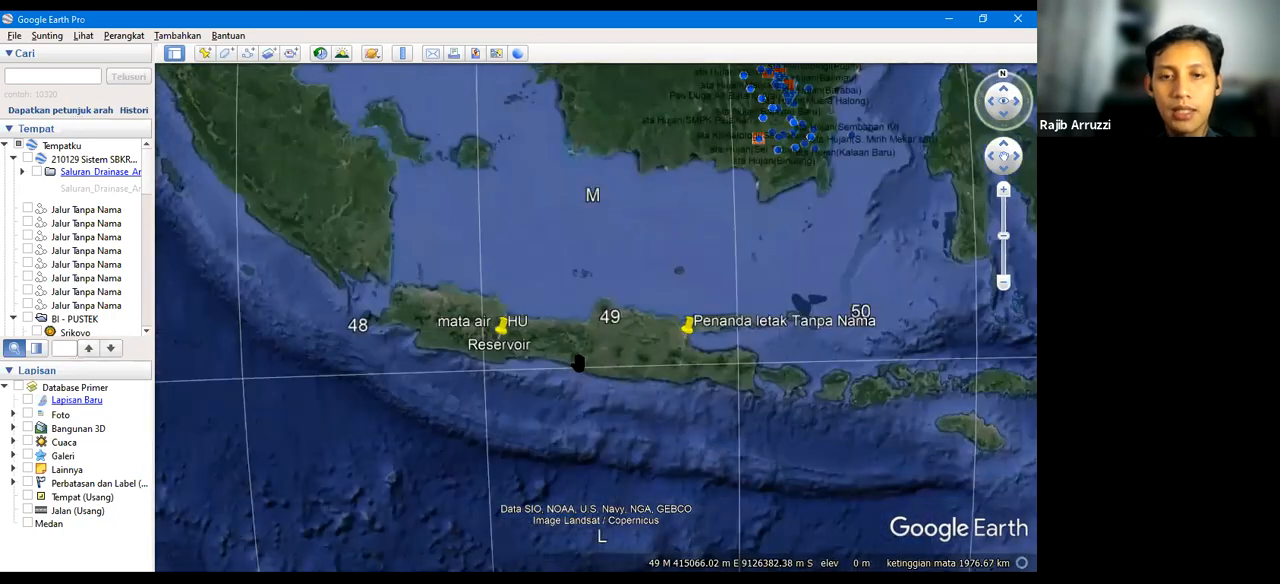
pyautogui.moveTo(531, 285); pyautogui.dragTo(534, 384)
pyautogui.moveTo(533, 318); pyautogui.dragTo(534, 394)
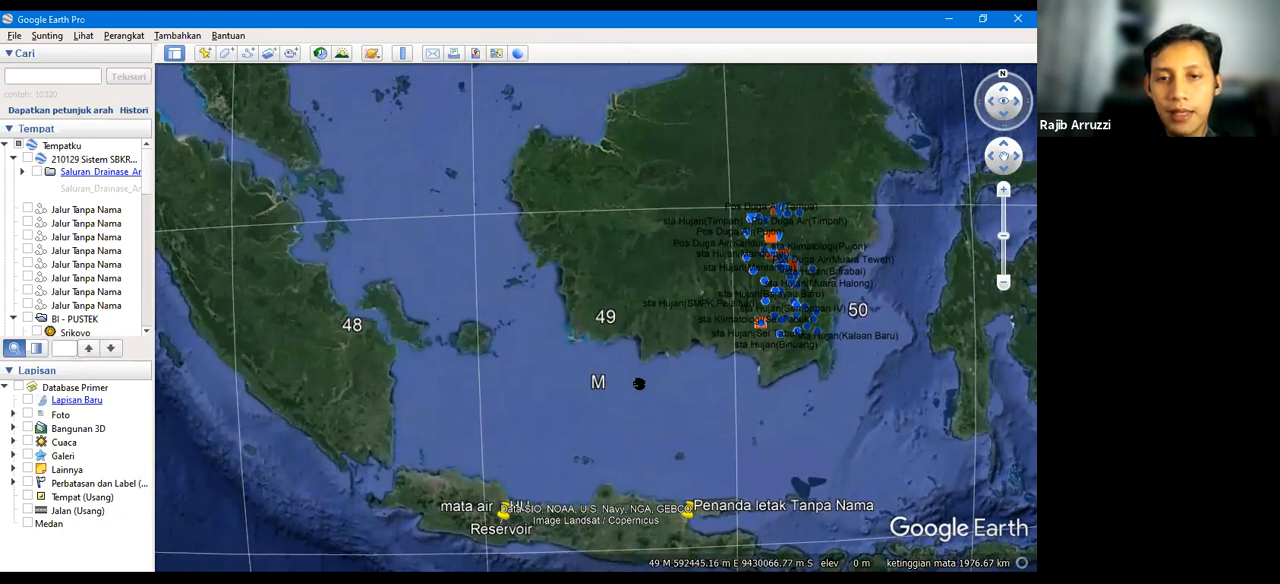
pyautogui.moveTo(640, 382); pyautogui.dragTo(629, 286)
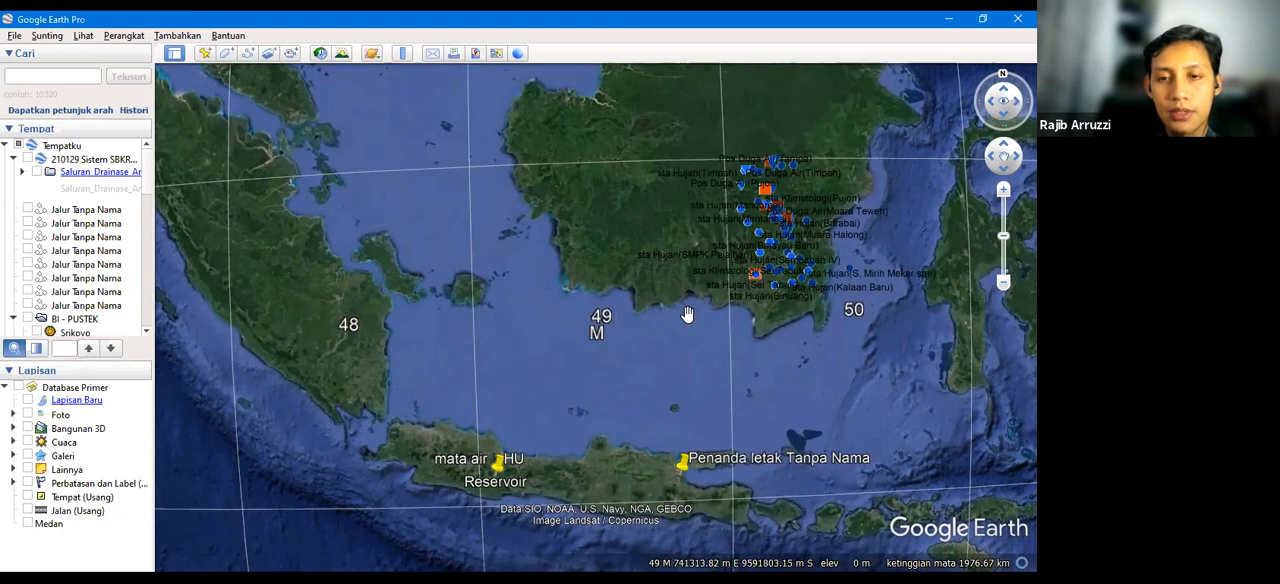
pyautogui.moveTo(606, 299); pyautogui.dragTo(575, 340)
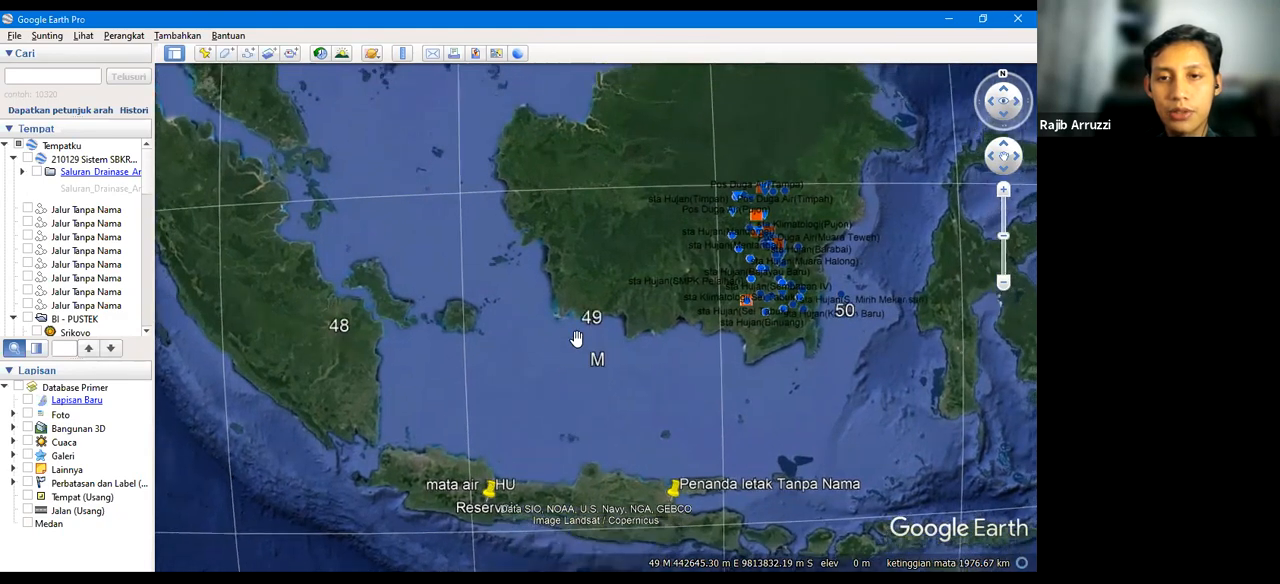
pyautogui.moveTo(570, 178); pyautogui.dragTo(591, 209)
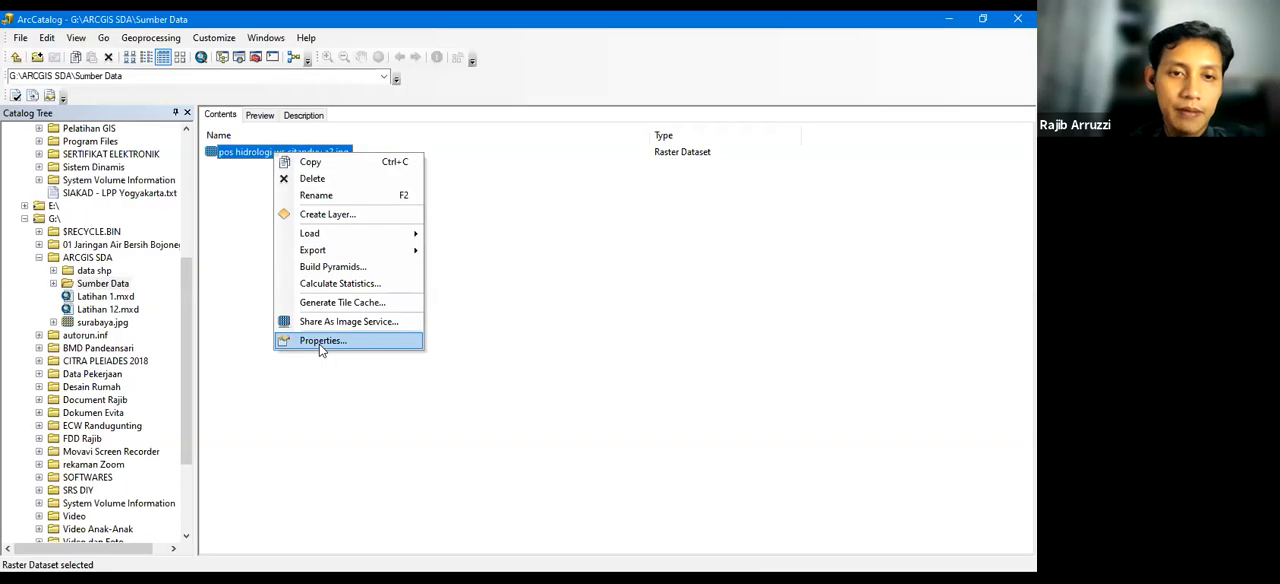
# Switch to ArcCatalog and inspect the raster properties of "pos hidrologi ws citanduy a2.jpg" in Sumber Data, down to its spatial reference
pyautogui.click(434, 341)
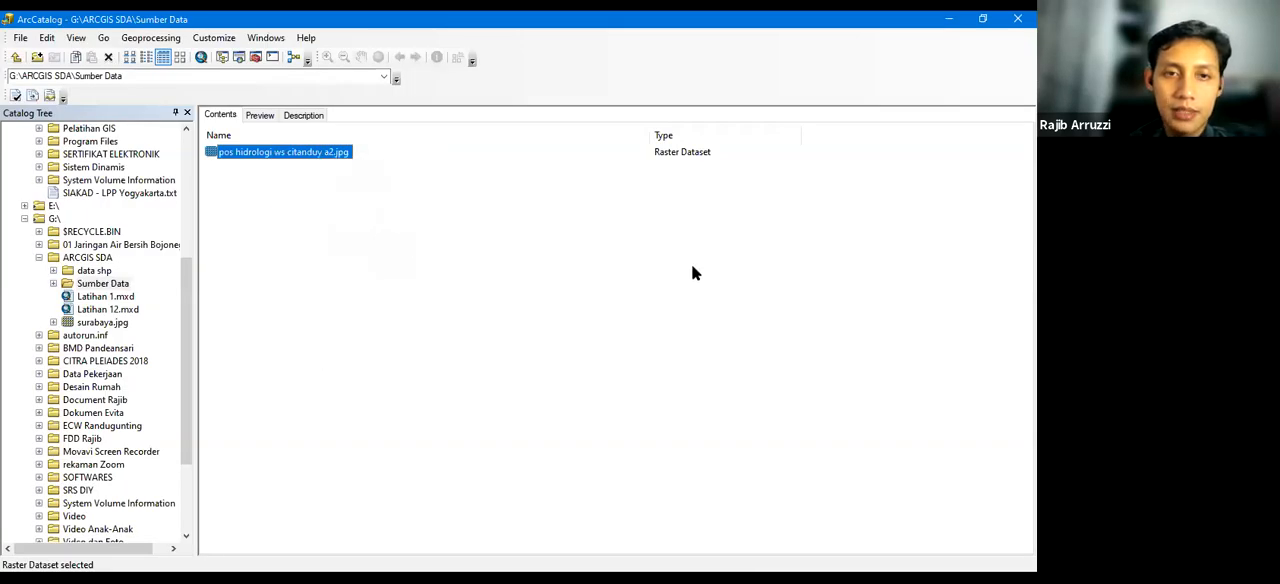
pyautogui.moveTo(691, 264); pyautogui.dragTo(691, 233)
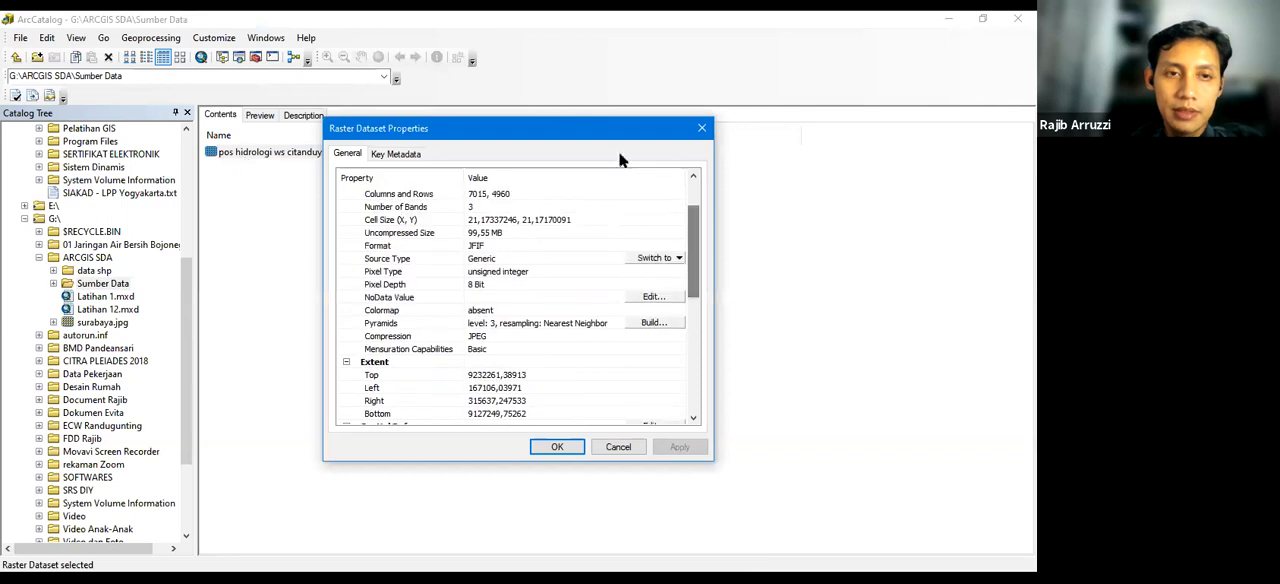
pyautogui.click(701, 127)
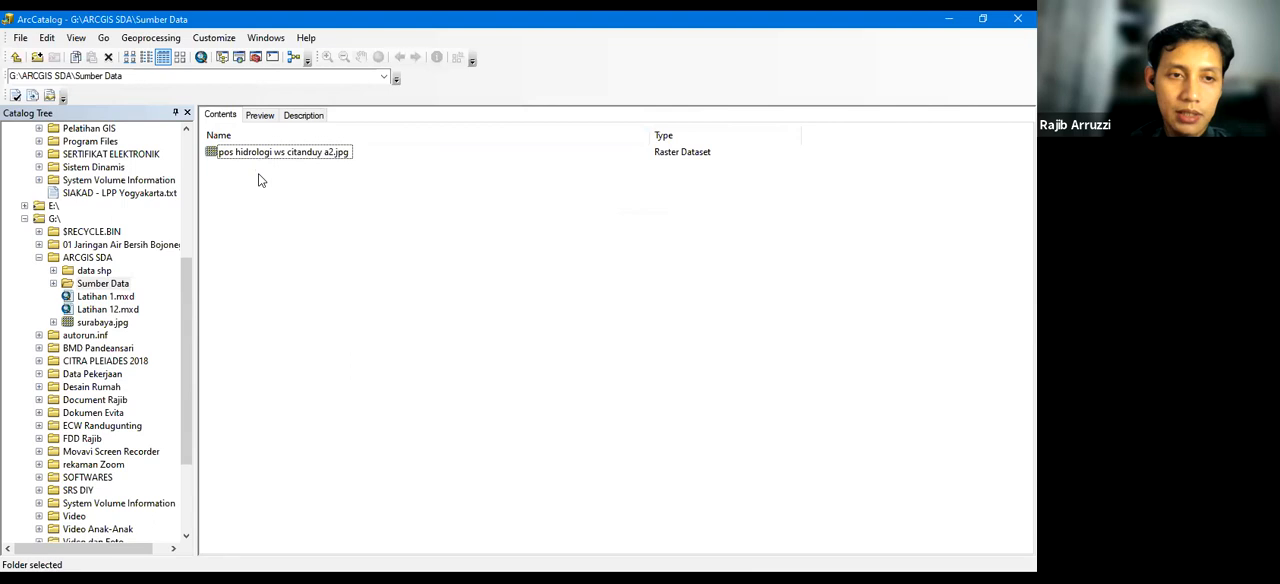
pyautogui.click(251, 154)
pyautogui.rightClick(251, 154)
pyautogui.click(321, 325)
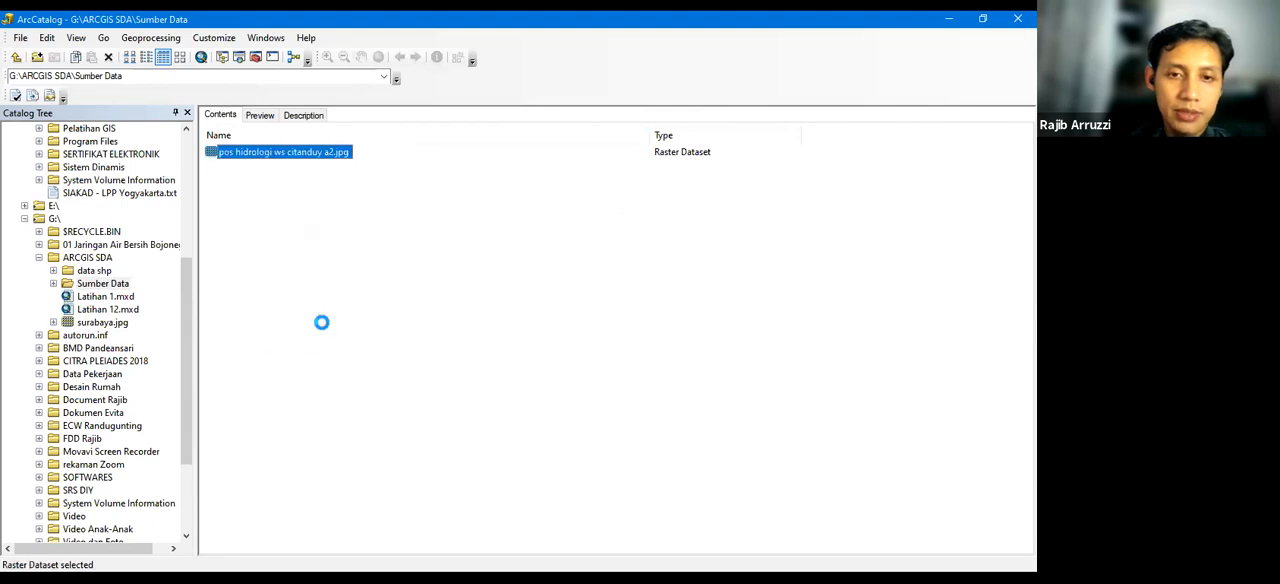
pyautogui.scroll(-3, 690, 297)
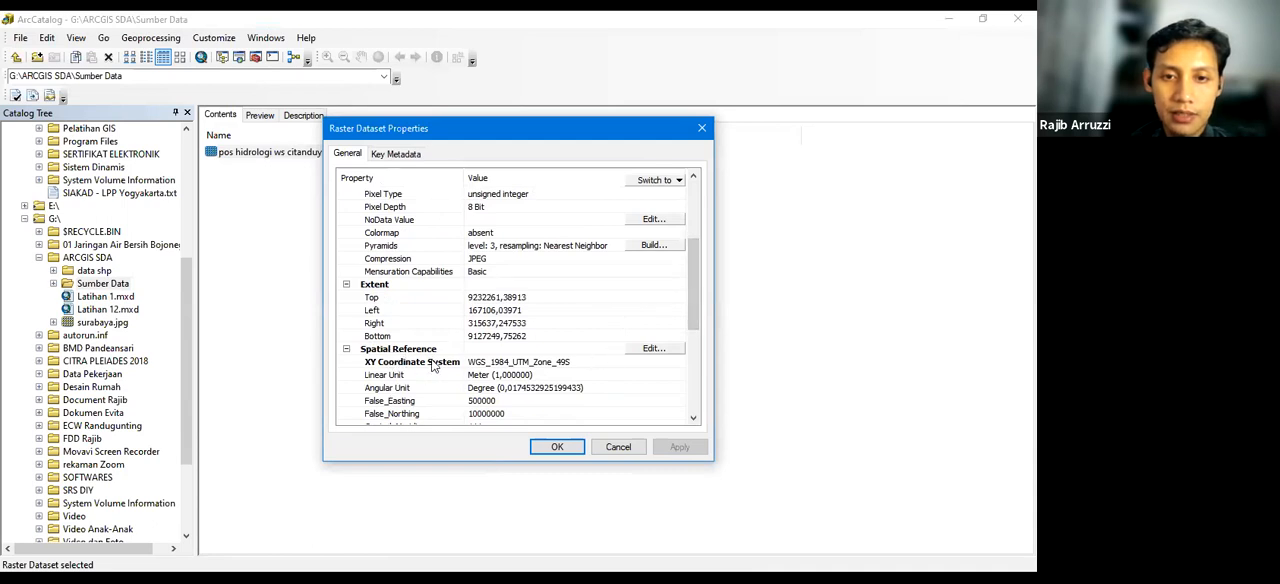
# Open the raster's spatial reference for editing and browse the projected coordinate systems to the UTM, WGS 1984 folder
pyautogui.click(653, 349)
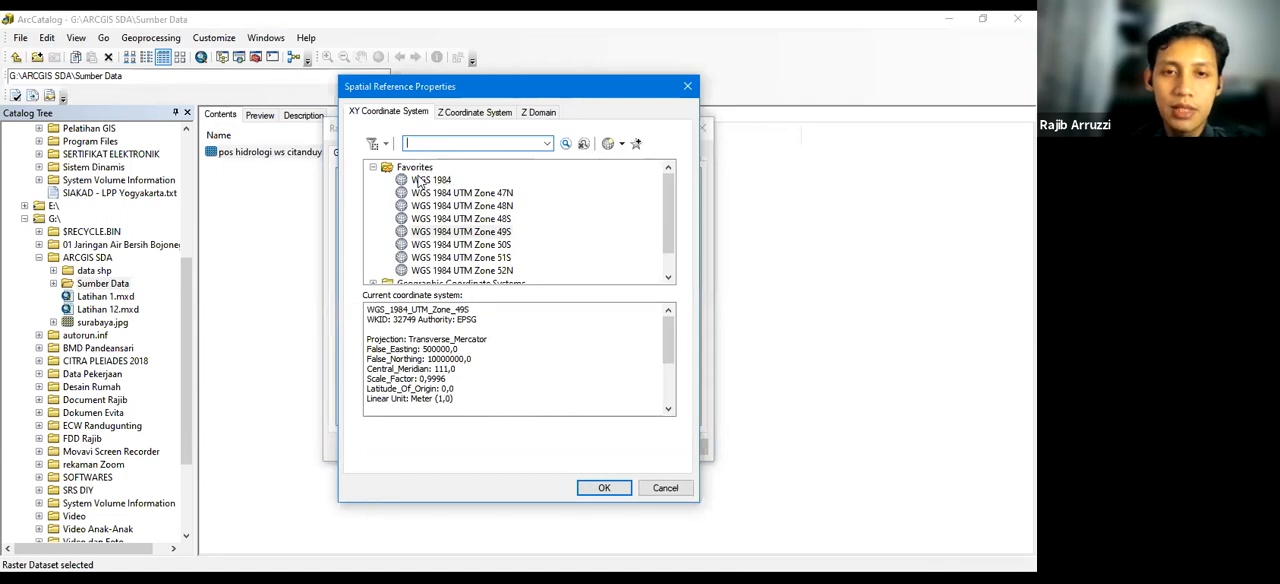
pyautogui.click(373, 168)
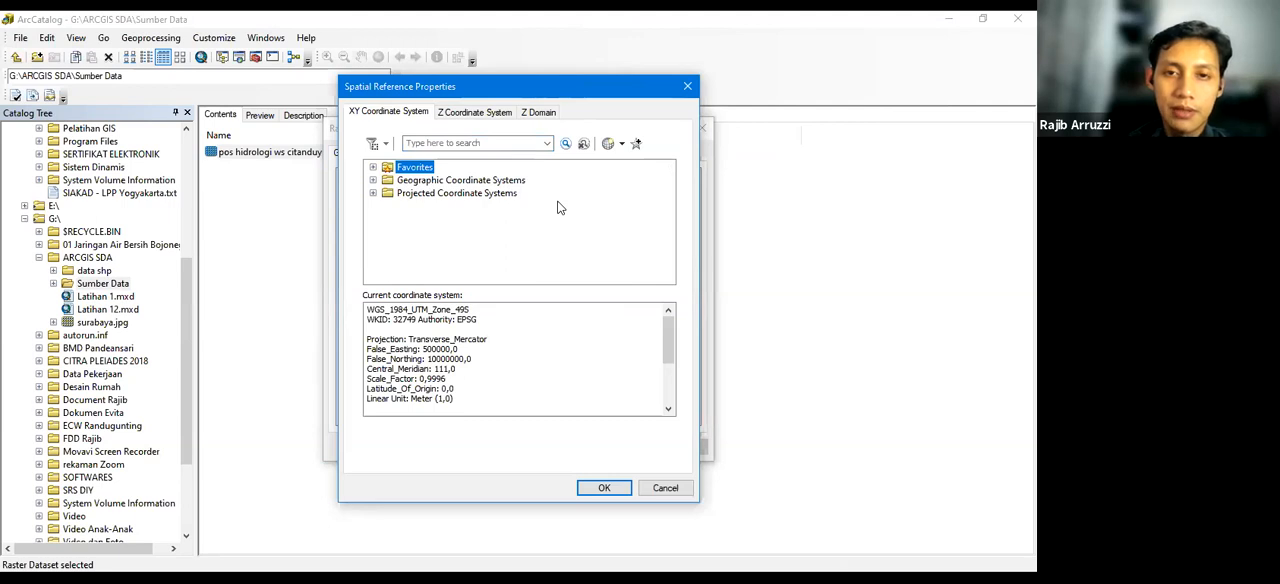
pyautogui.click(373, 193)
pyautogui.scroll(-2, 490, 233)
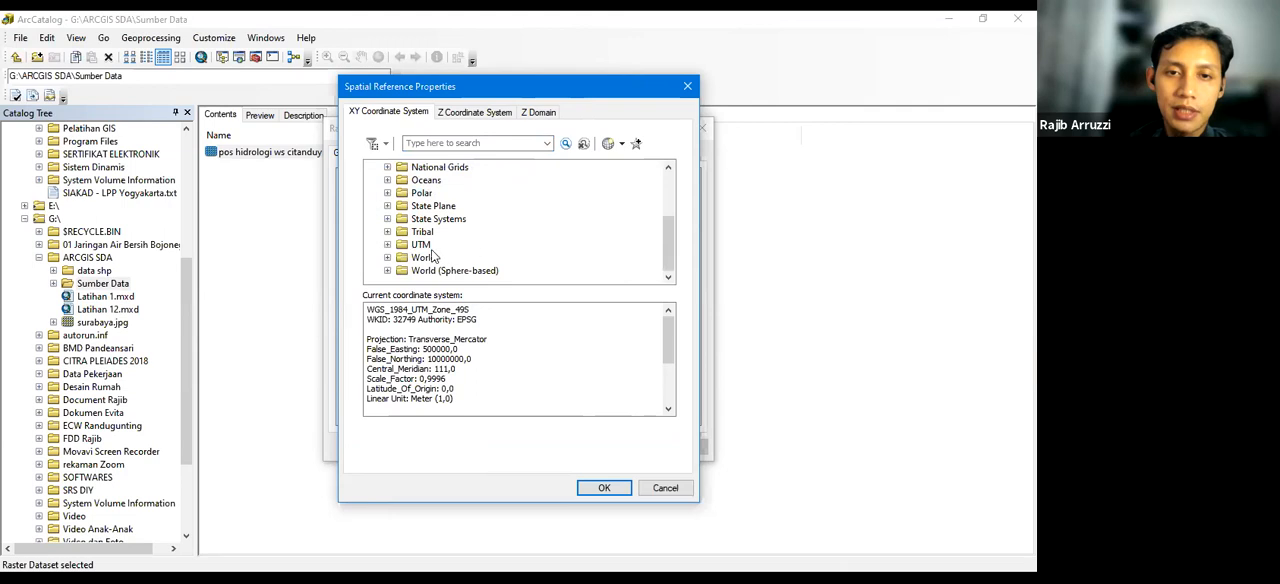
pyautogui.doubleClick(392, 248)
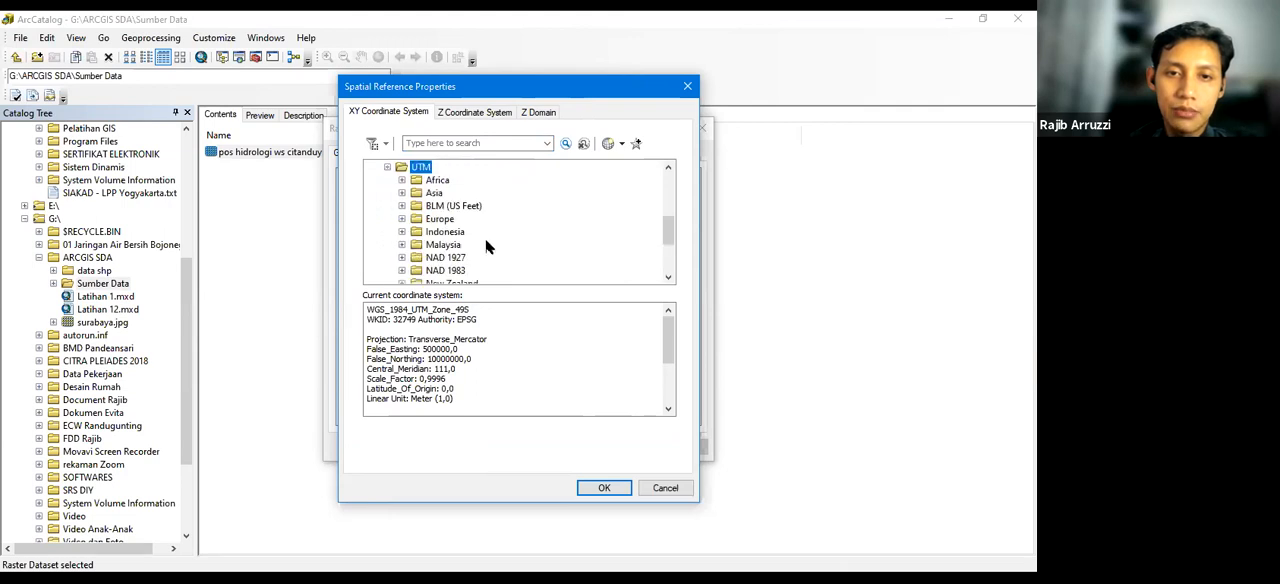
pyautogui.scroll(-3, 485, 240)
pyautogui.click(445, 245)
pyautogui.doubleClick(460, 245)
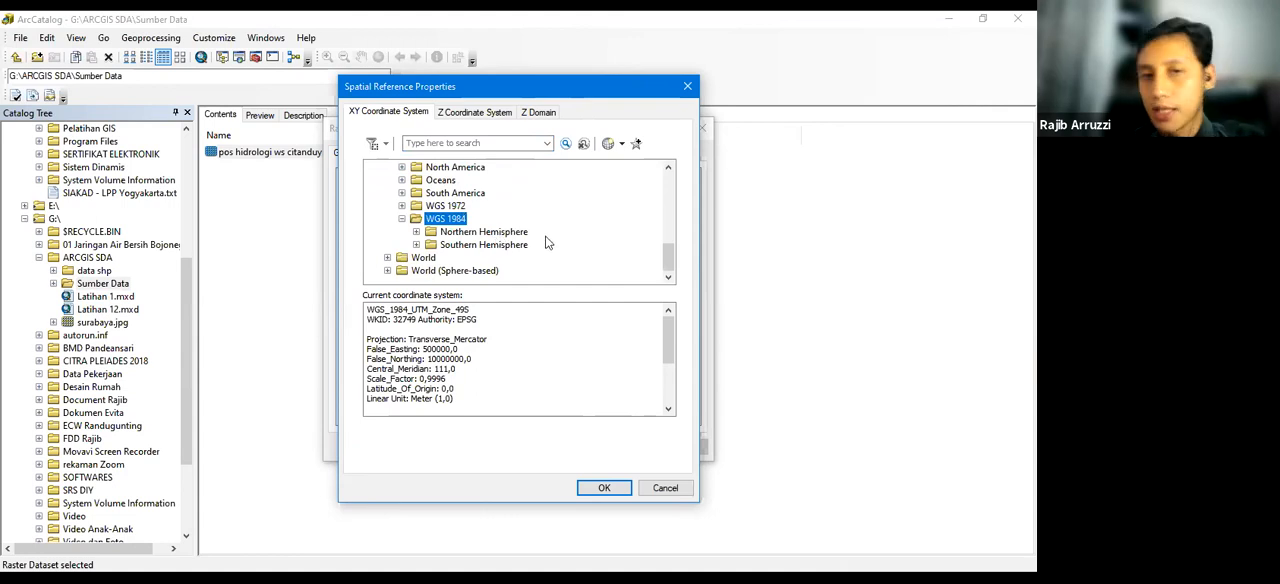
# Browse the Northern and Southern Hemisphere zone lists in the WGS 1984 UTM folder, leaving only the Southern Hemisphere list expanded
pyautogui.click(417, 233)
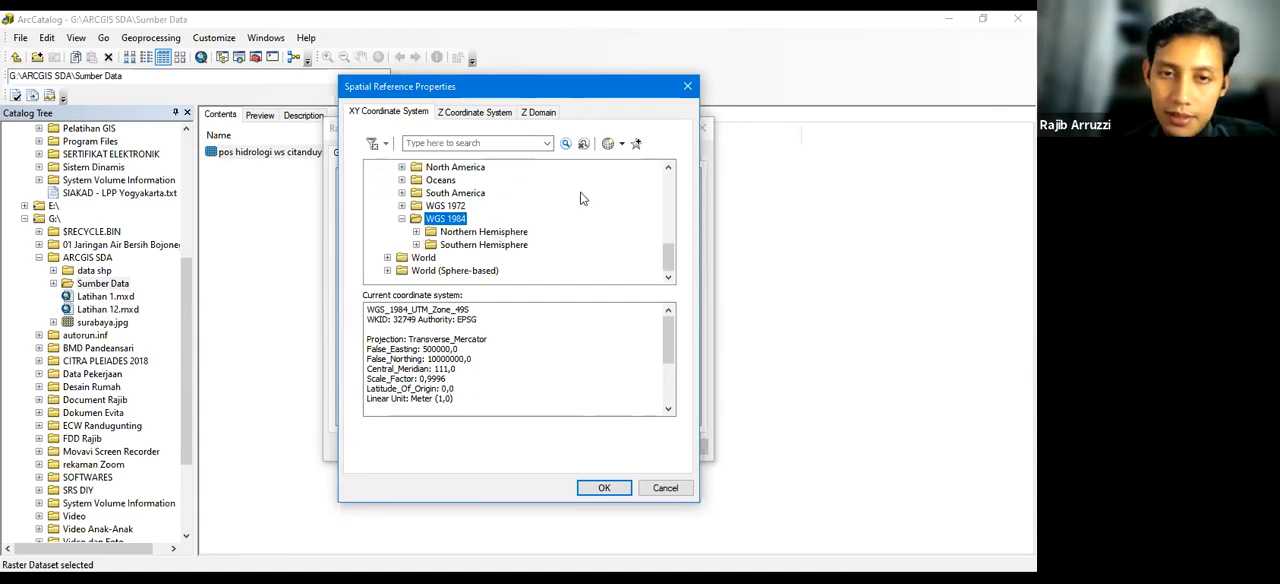
pyautogui.click(417, 167)
pyautogui.click(416, 245)
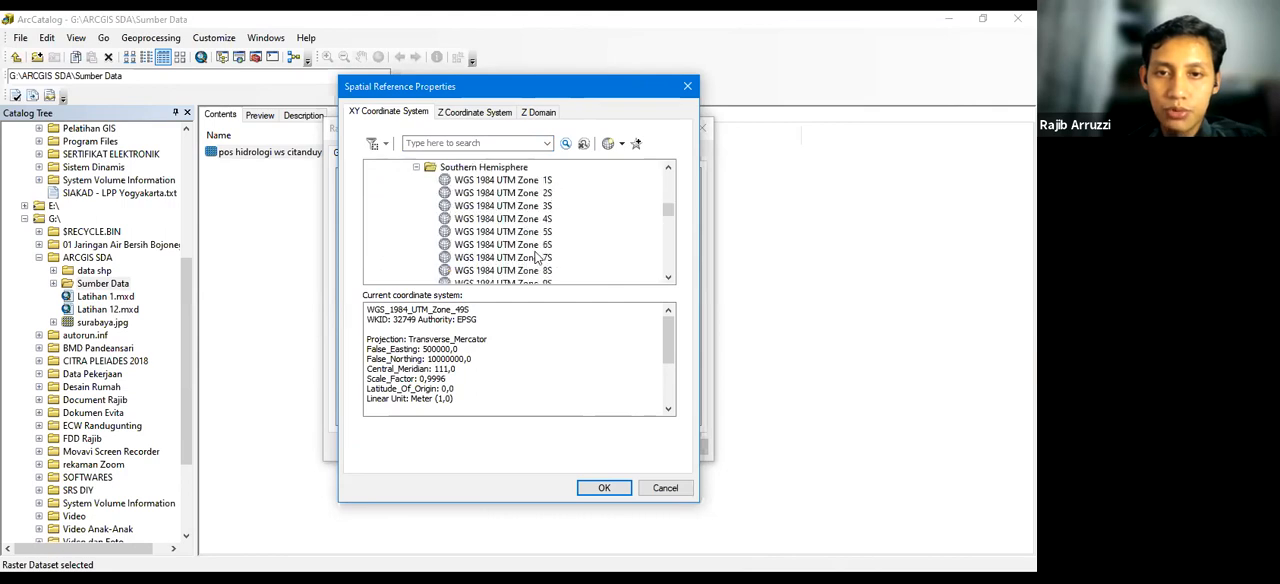
pyautogui.scroll(-5, 540, 250)
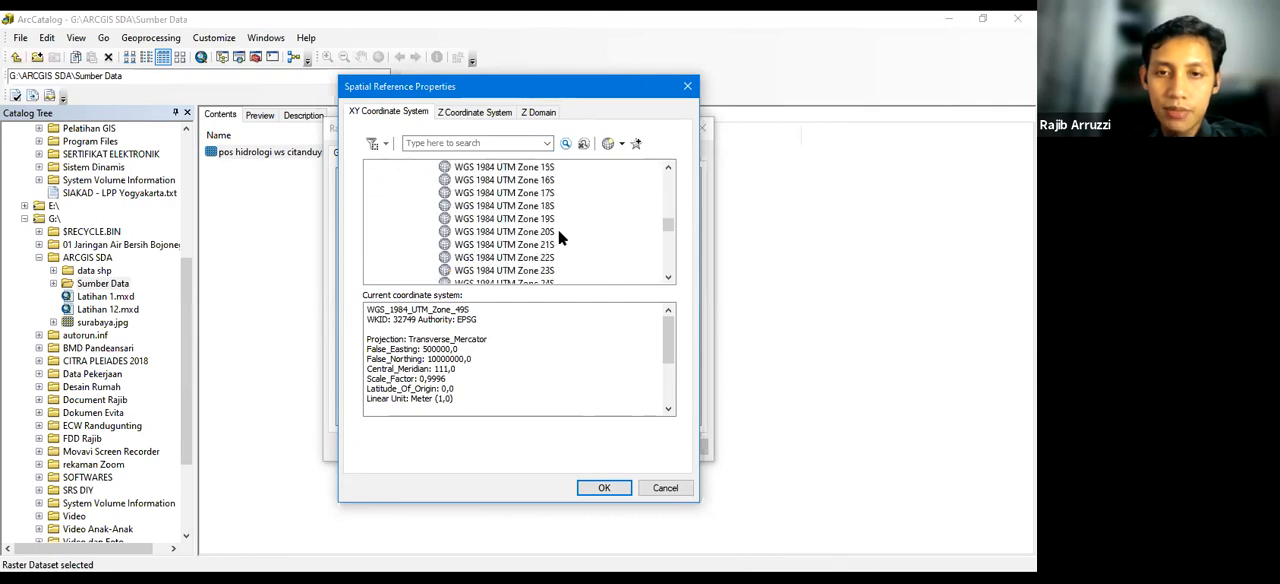
pyautogui.scroll(8, 413, 275)
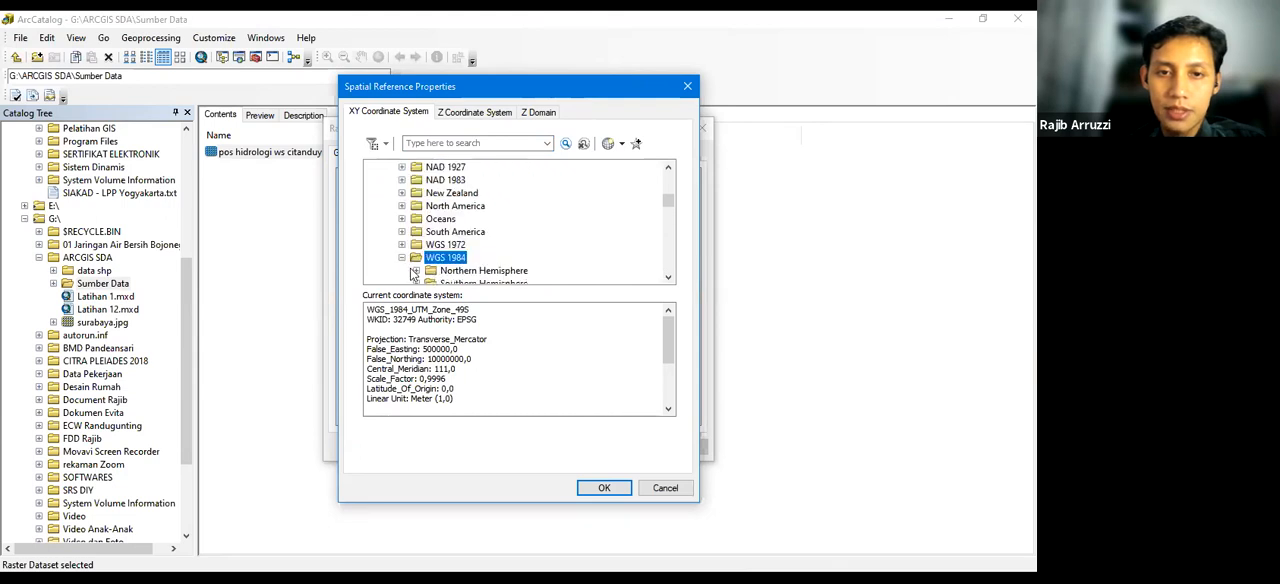
pyautogui.click(416, 271)
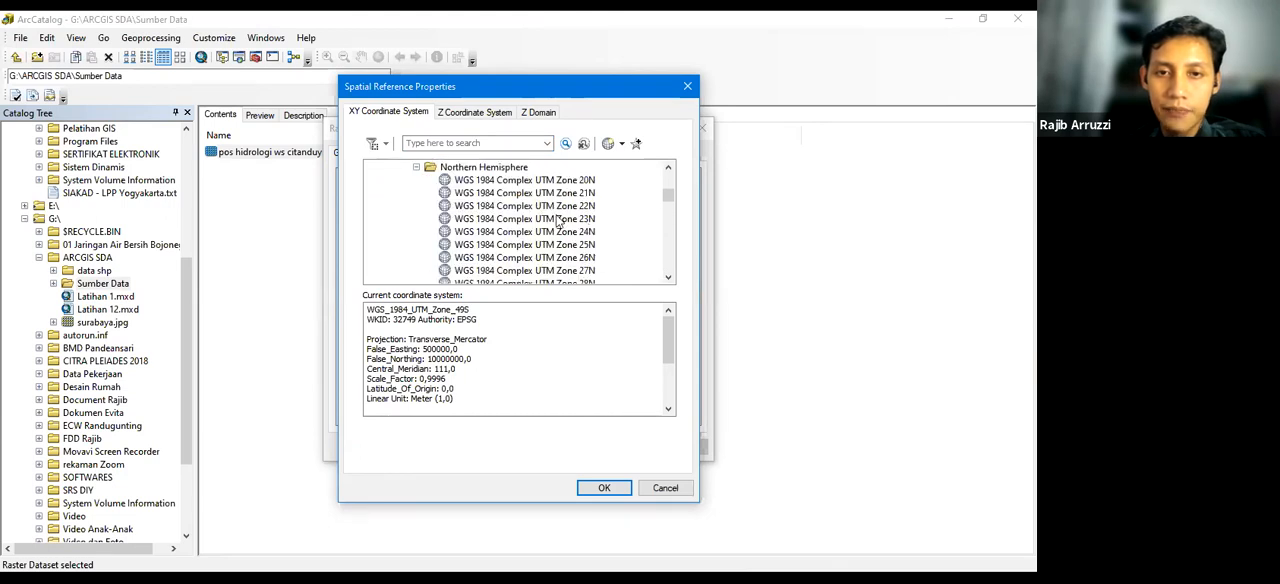
pyautogui.scroll(1, 432, 213)
pyautogui.click(416, 205)
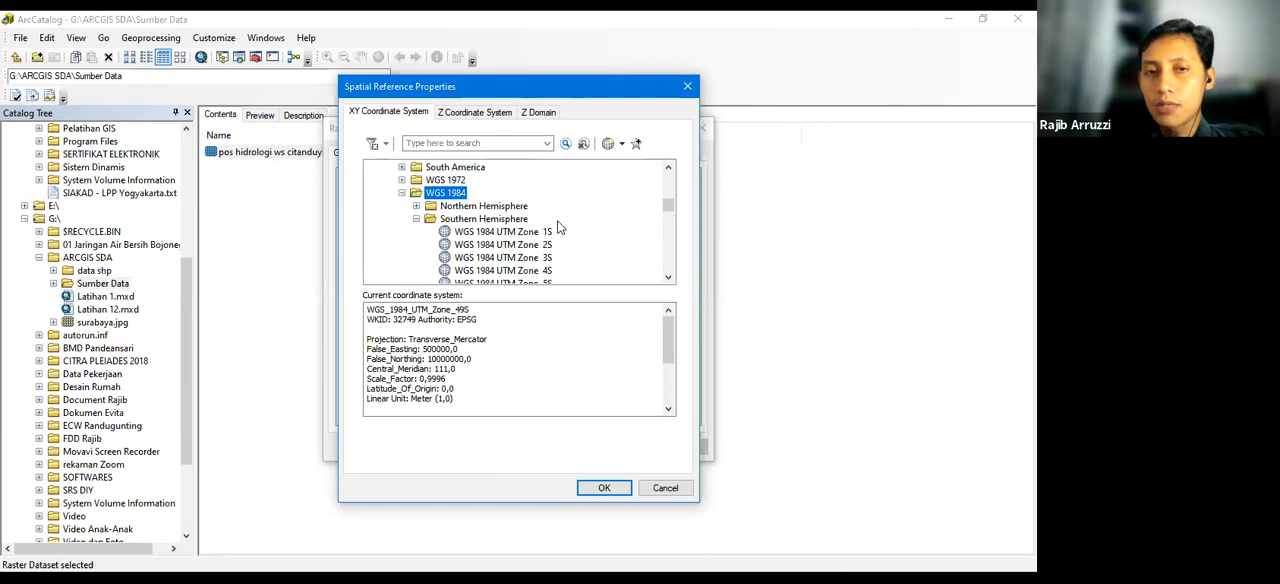
# Find and select WGS 1984 UTM Zone 49S in the Southern Hemisphere list
pyautogui.scroll(-18, 558, 228)
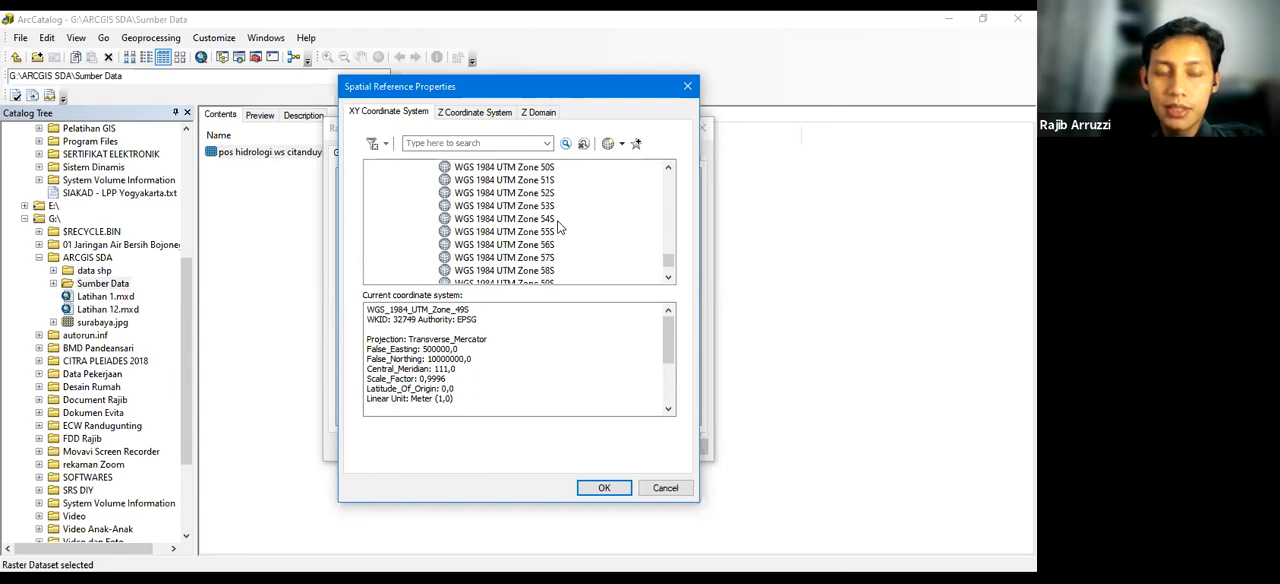
pyautogui.scroll(18, 558, 228)
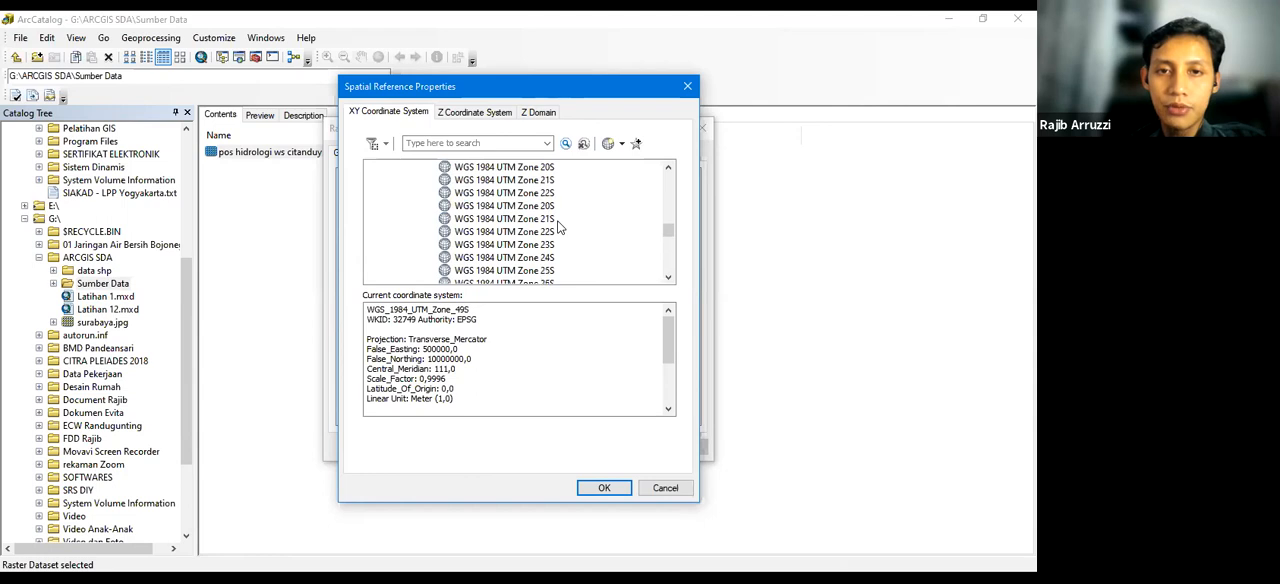
pyautogui.click(510, 258)
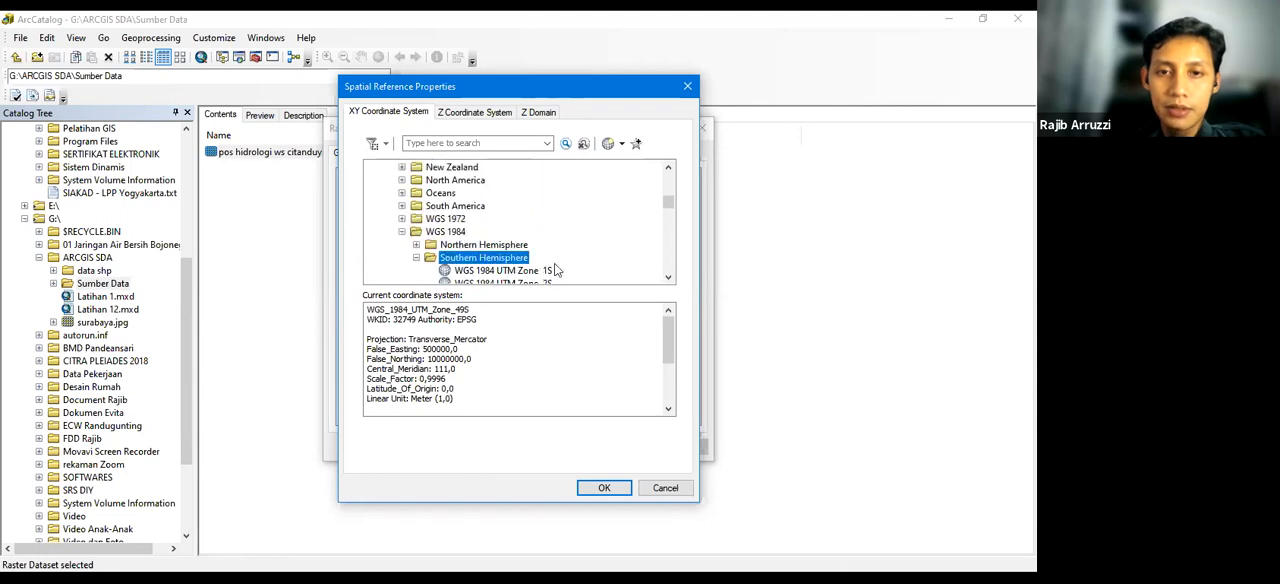
pyautogui.scroll(-11, 510, 263)
pyautogui.scroll(-4, 567, 264)
pyautogui.scroll(-1, 566, 261)
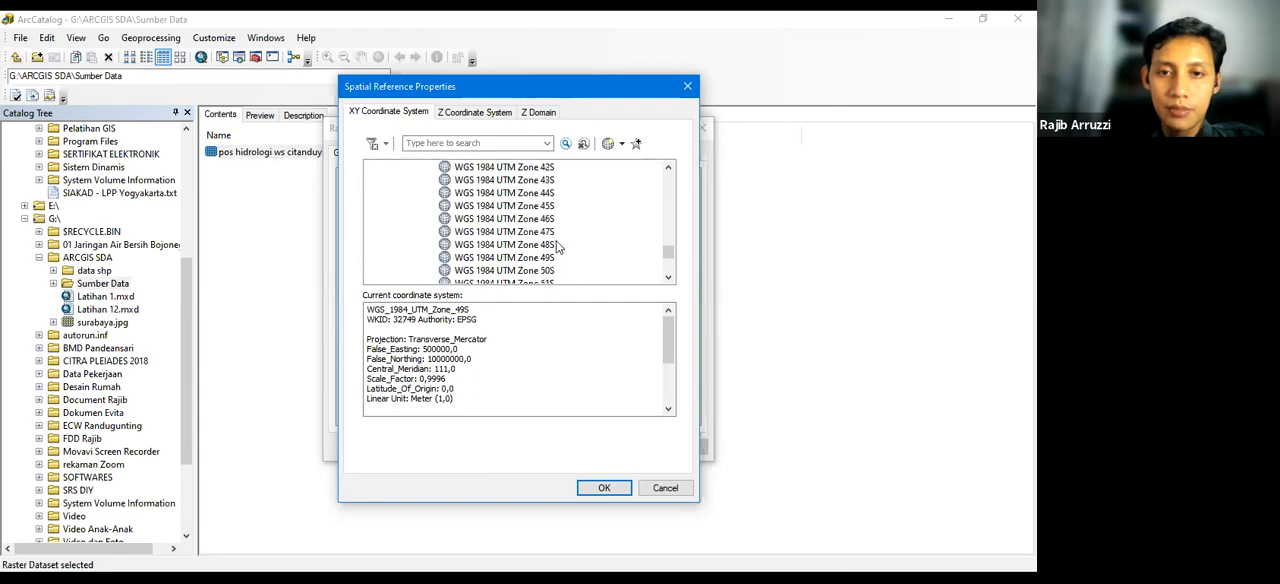
pyautogui.click(525, 259)
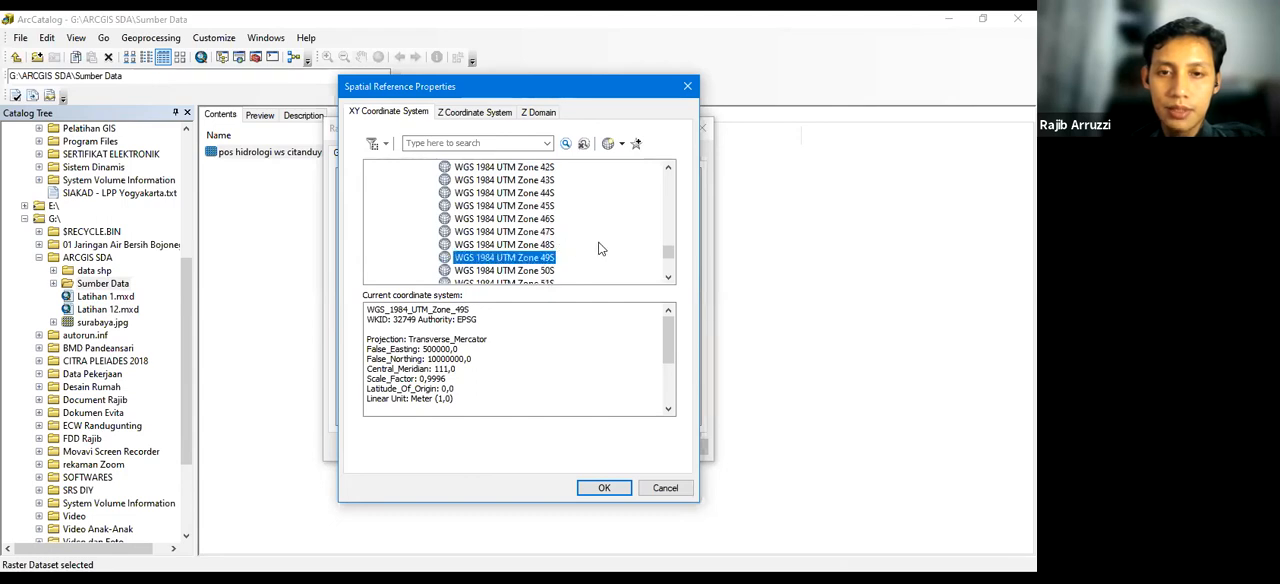
# Check the Add To Favorites option for UTM Zone 49S and for Zone 44S, without adding either
pyautogui.rightClick(528, 259)
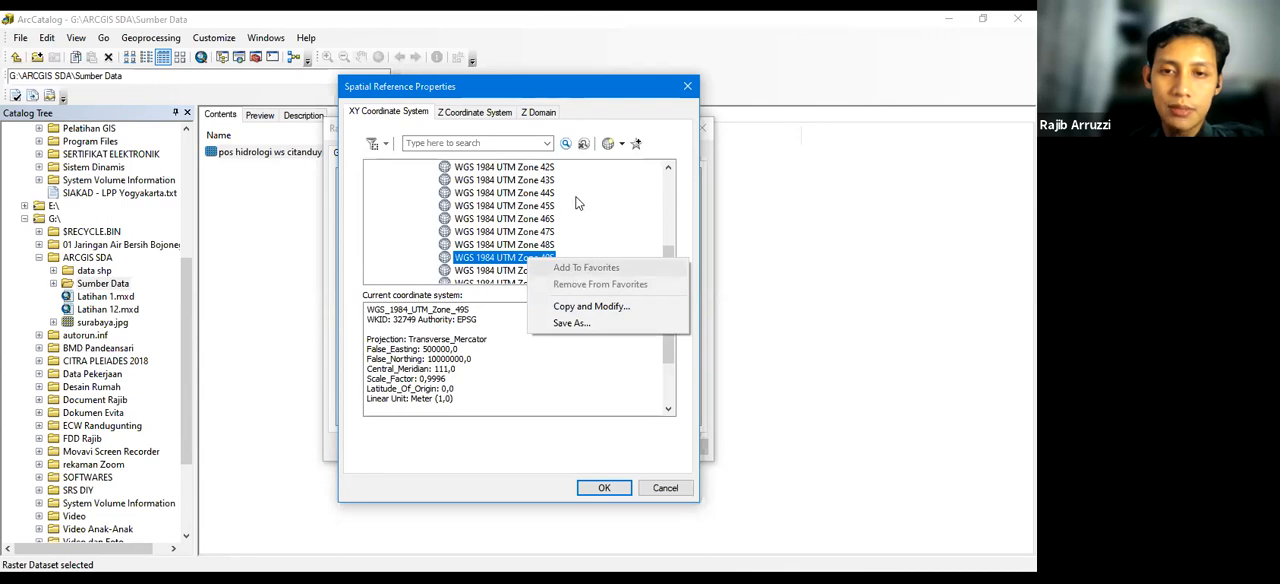
pyautogui.click(537, 198)
pyautogui.click(536, 198)
pyautogui.rightClick(536, 196)
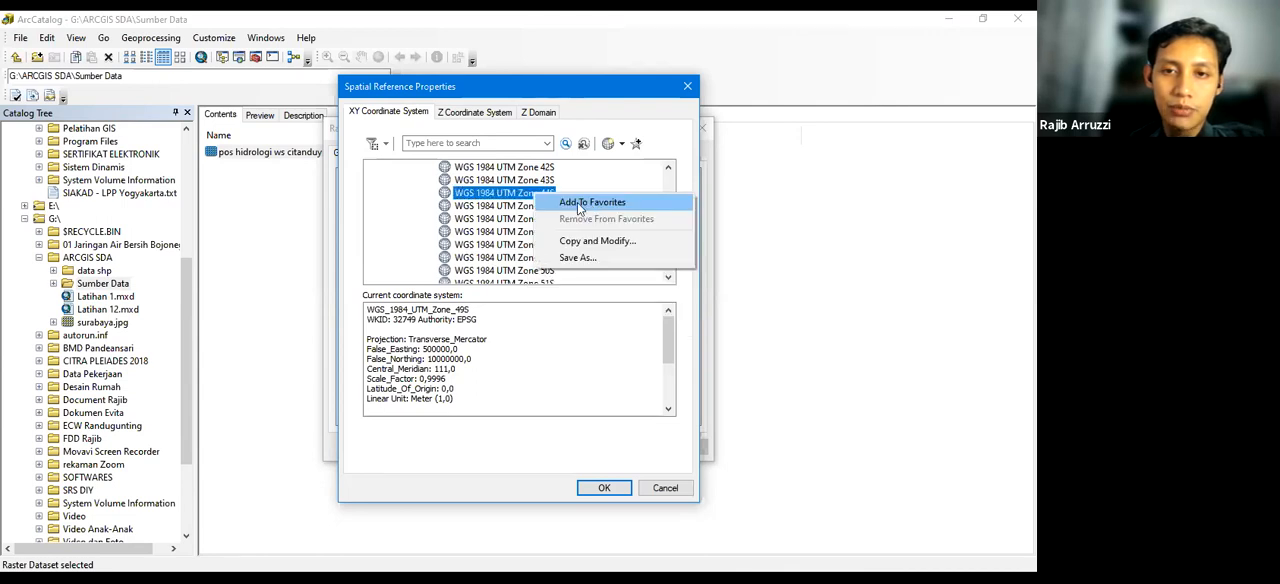
pyautogui.click(592, 182)
# Review the favorite coordinate systems, then leave the spatial reference and raster properties without applying changes
pyautogui.moveTo(668, 258); pyautogui.dragTo(668, 172)
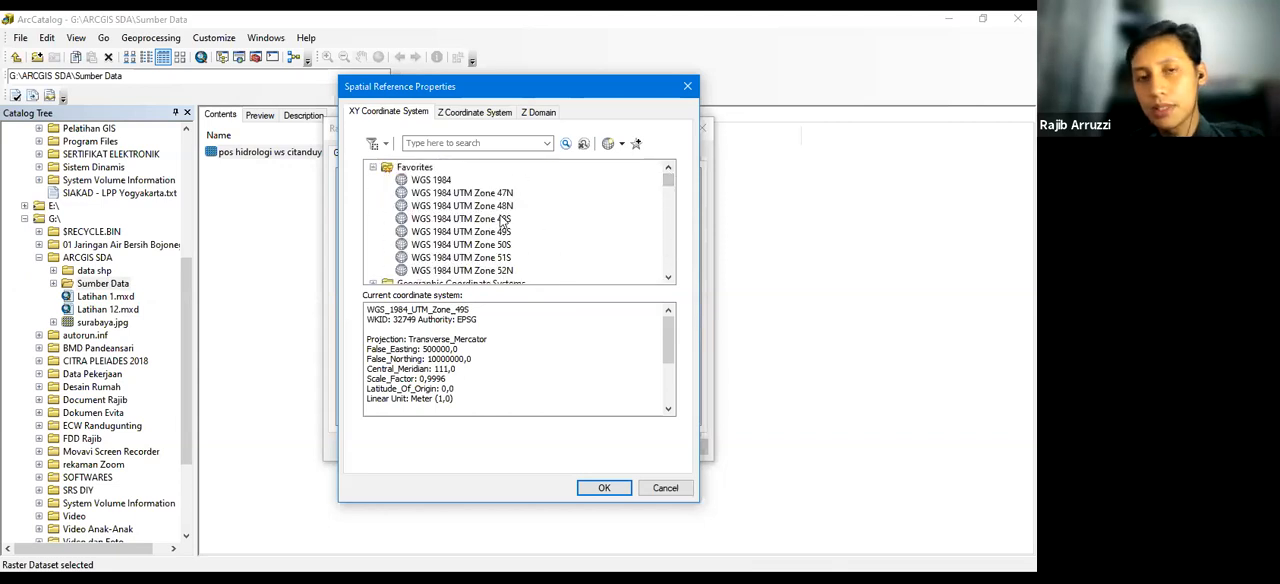
pyautogui.click(413, 168)
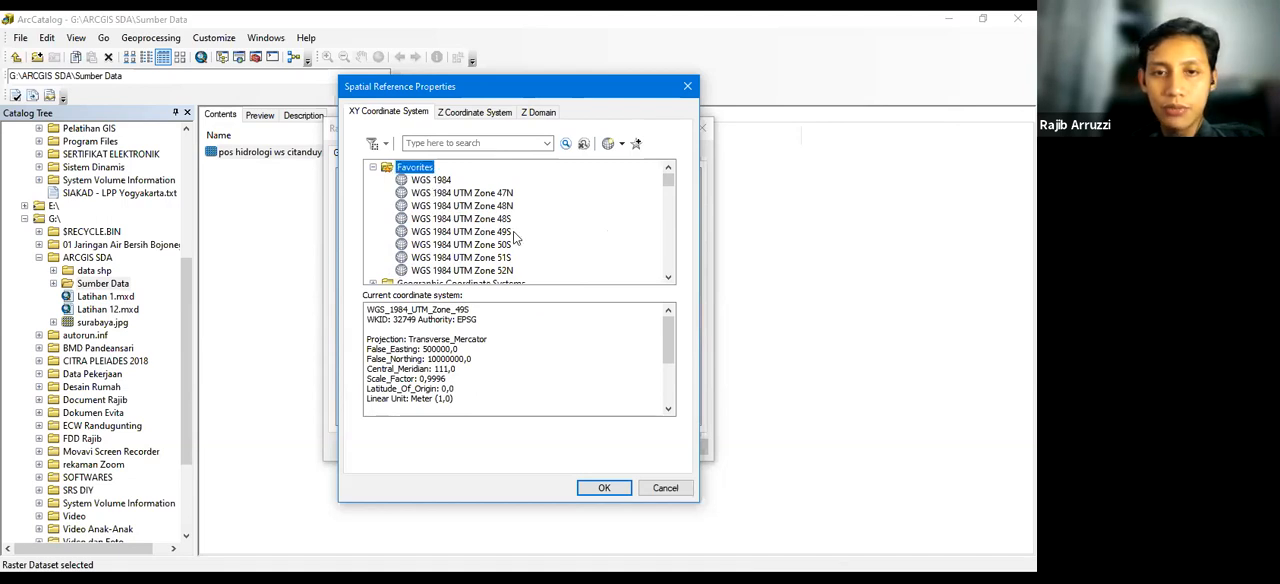
pyautogui.click(665, 488)
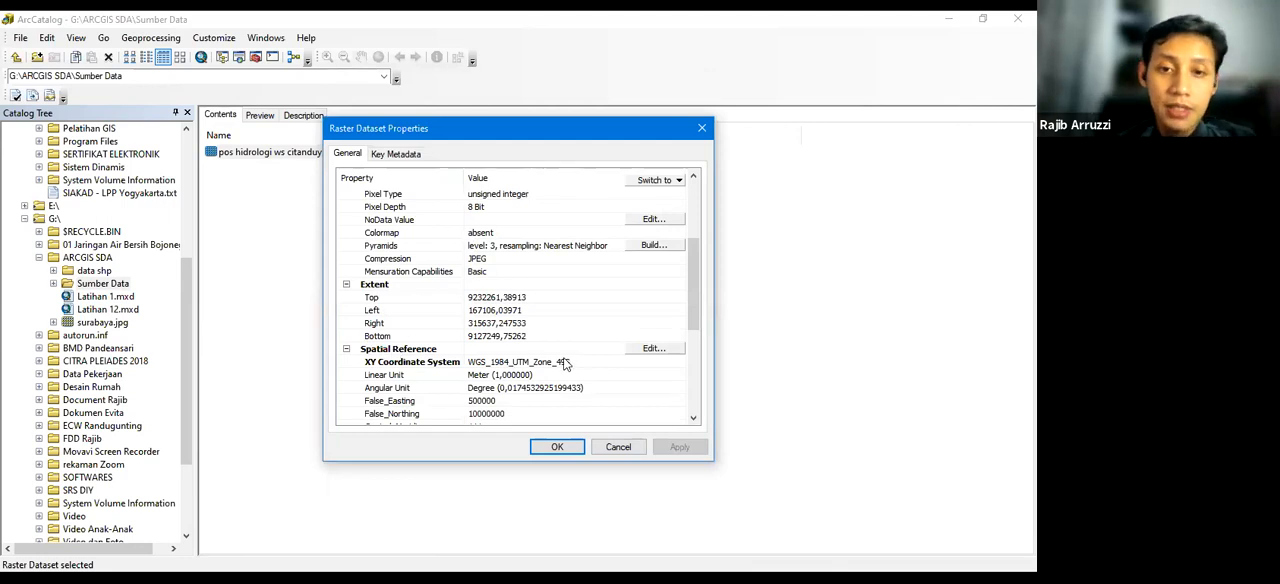
pyautogui.click(618, 447)
# Preview "pos hidrologi ws citanduy a2.jpg" from the Sumber Data folder and examine its title block and map scale
pyautogui.click(308, 168)
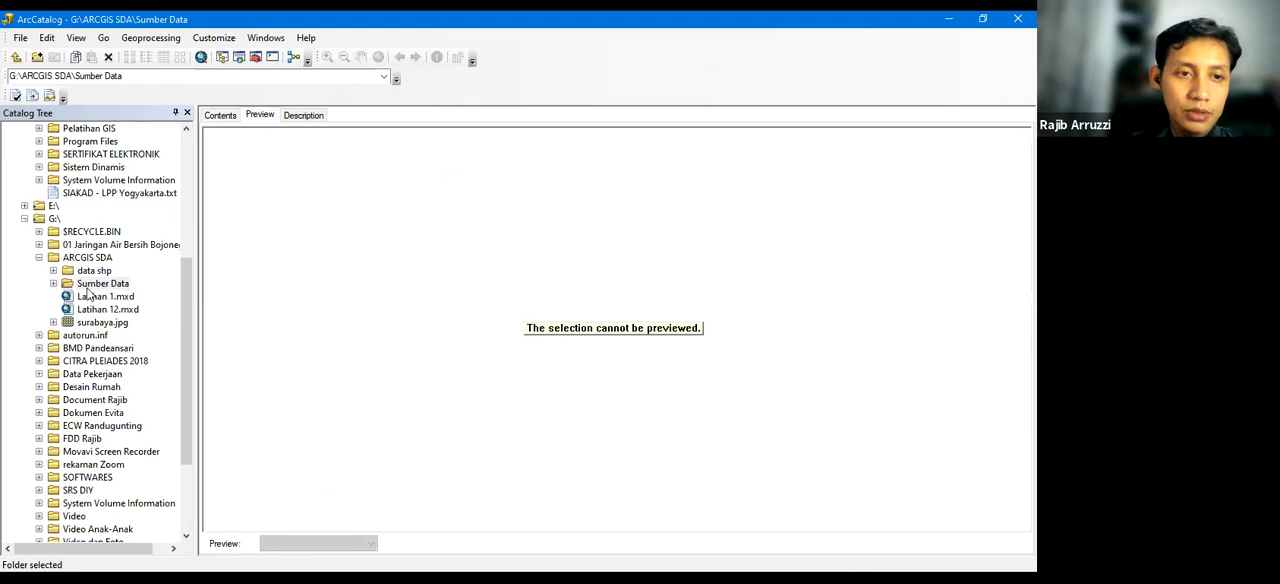
pyautogui.doubleClick(92, 285)
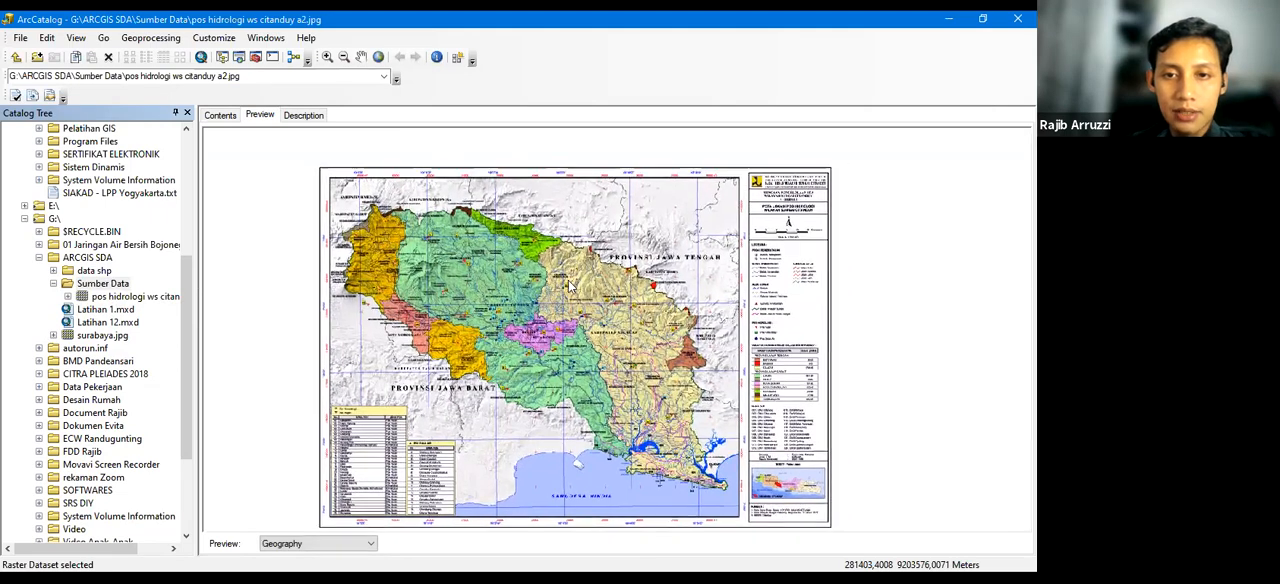
pyautogui.scroll(1, 569, 286)
pyautogui.scroll(-6, 565, 280)
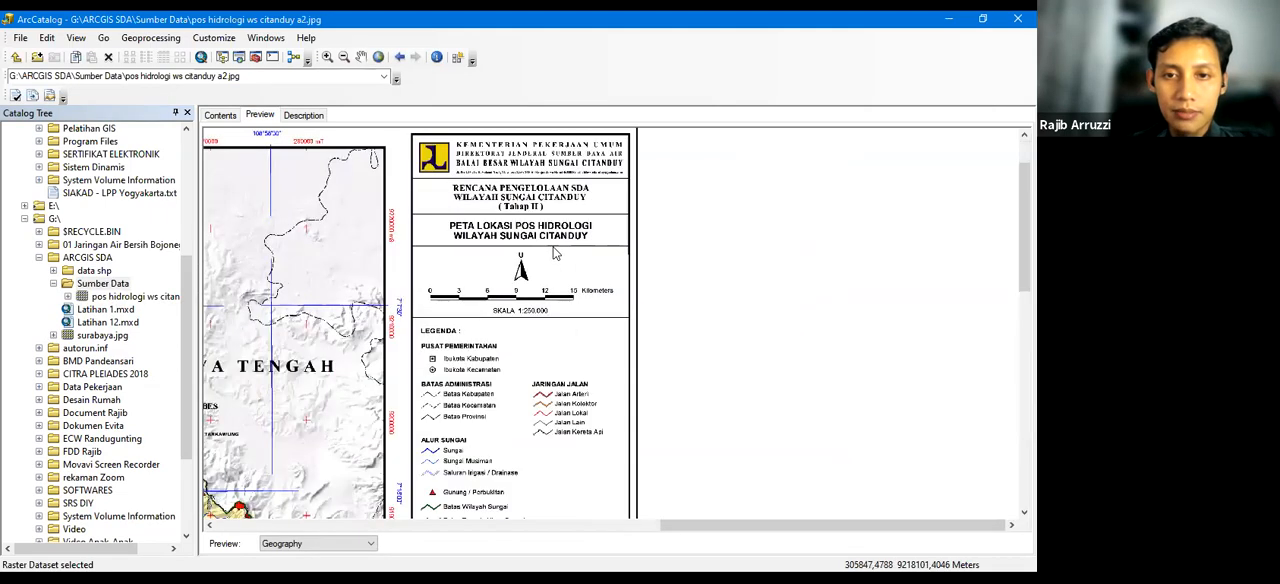
pyautogui.scroll(-3, 556, 254)
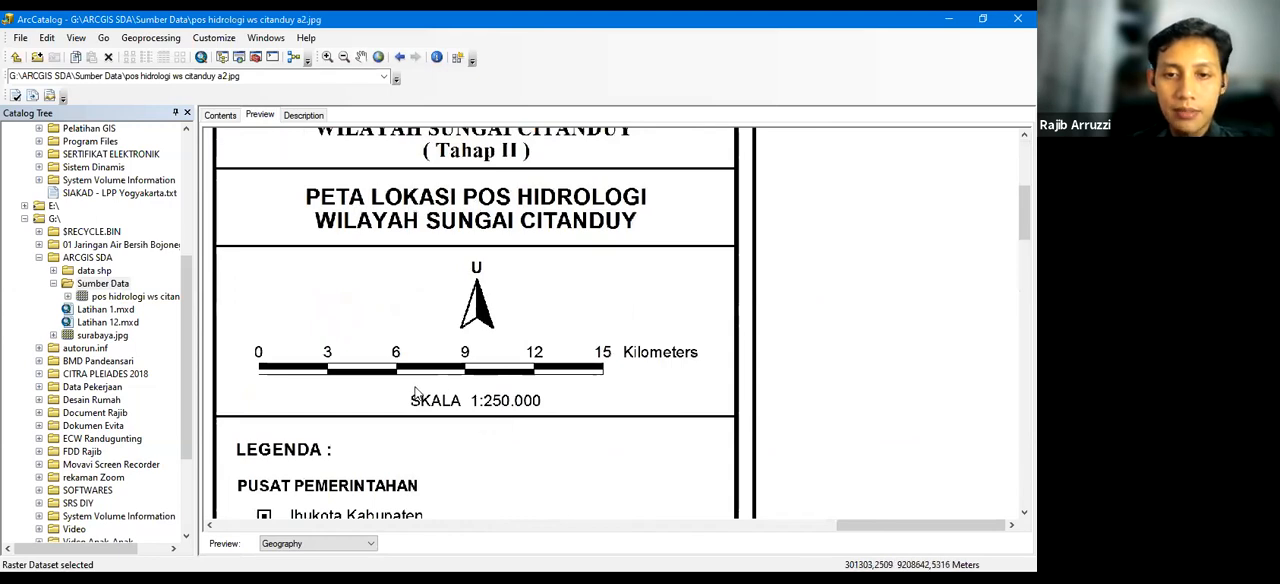
pyautogui.moveTo(467, 436); pyautogui.dragTo(739, 285)
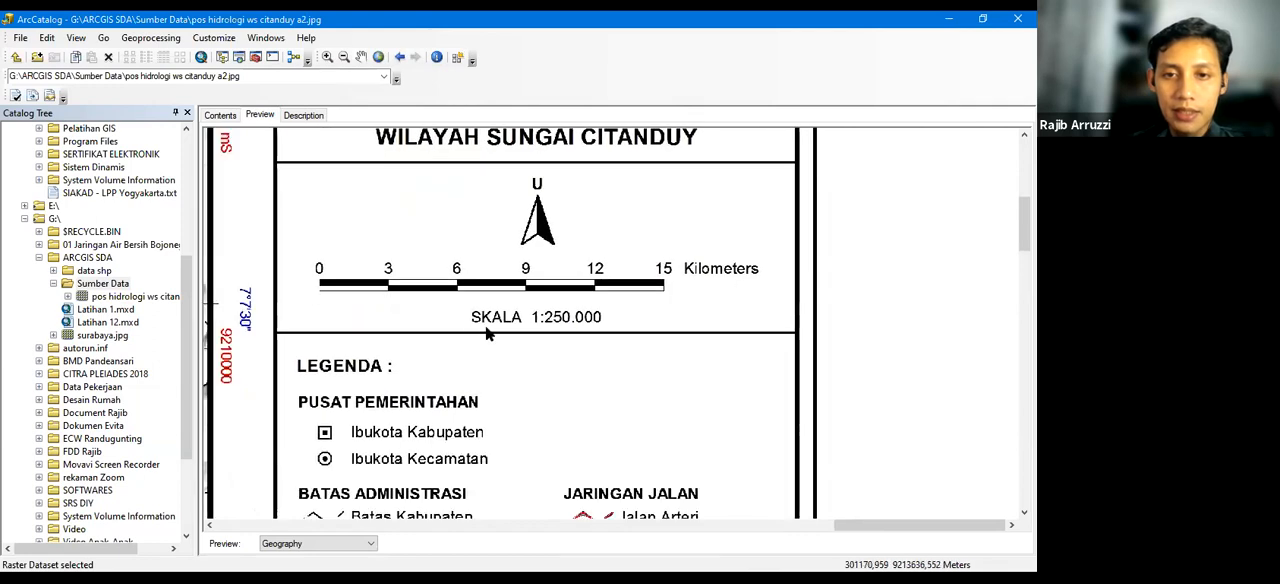
# Read through the map's legend, from the administrative symbols down past the regency areas and the DAS names
pyautogui.moveTo(534, 459); pyautogui.dragTo(552, 220)
pyautogui.moveTo(547, 418); pyautogui.dragTo(541, 146)
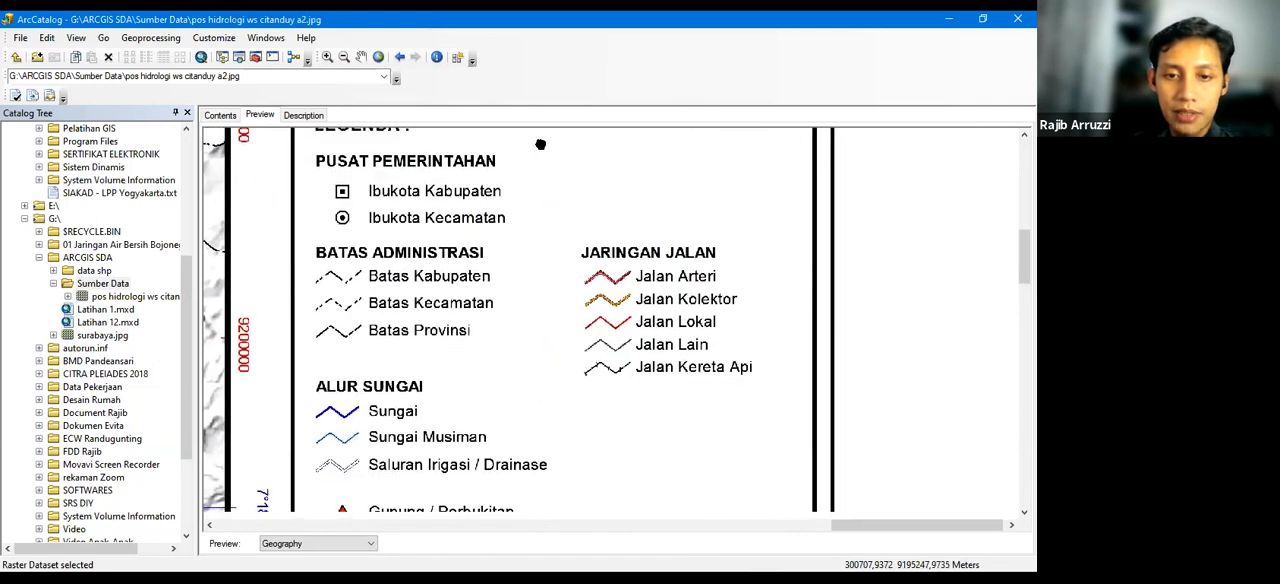
pyautogui.moveTo(529, 430); pyautogui.dragTo(553, 184)
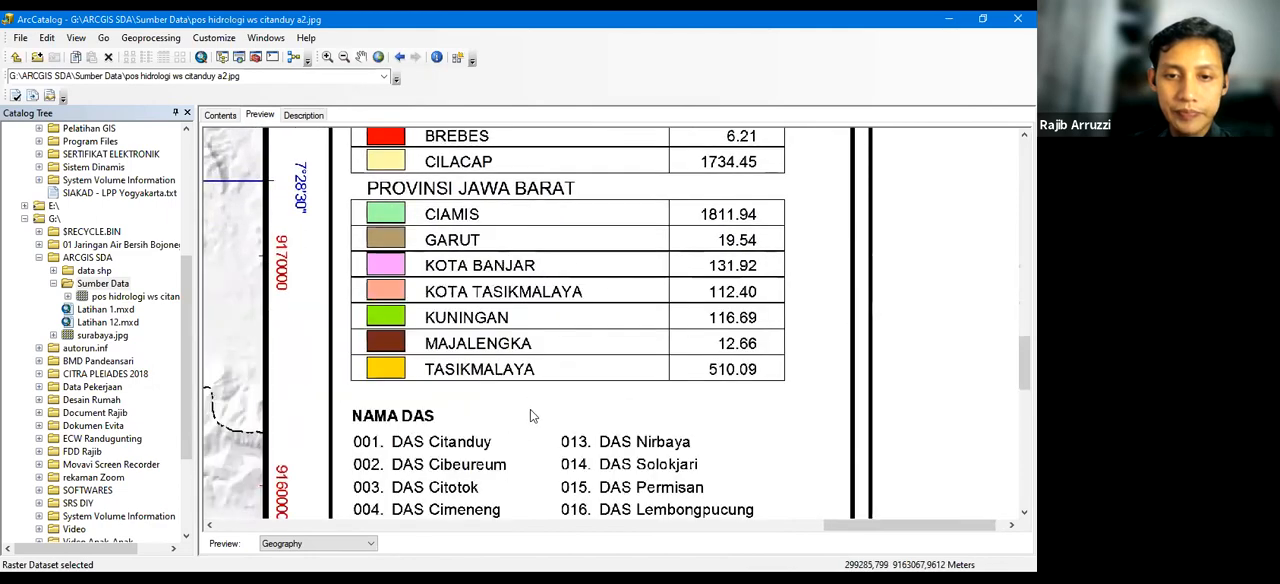
pyautogui.moveTo(522, 406); pyautogui.dragTo(542, 180)
# Examine the map's projection, UTM zone and horizontal datum notes above the Pulau Jawa inset
pyautogui.moveTo(422, 267); pyautogui.dragTo(350, 230)
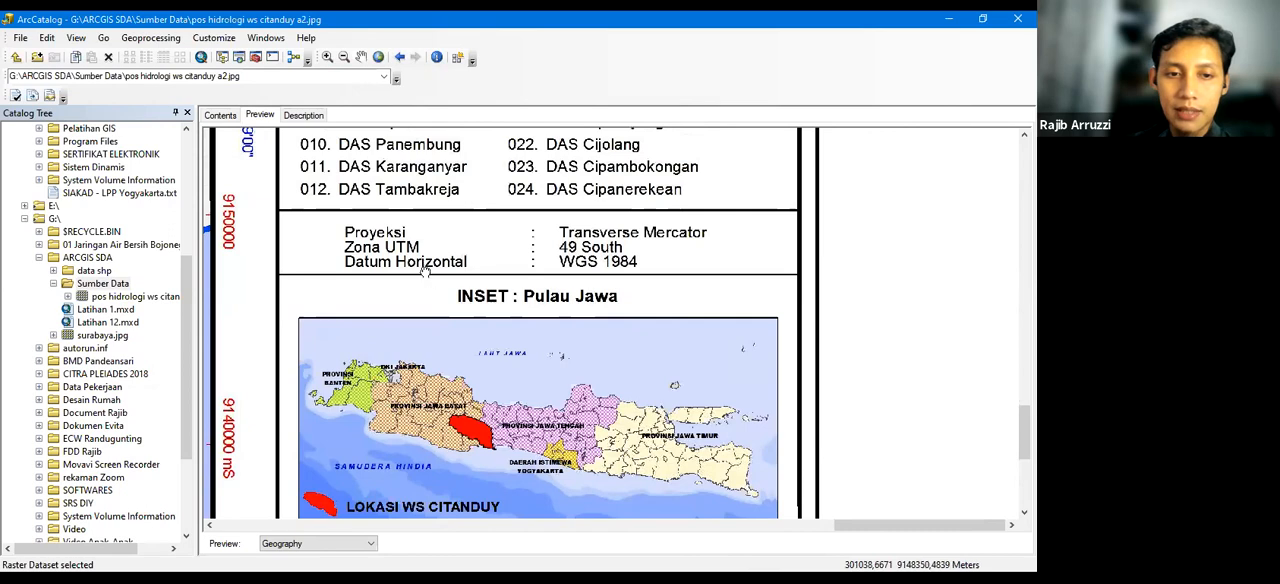
pyautogui.moveTo(586, 260); pyautogui.dragTo(799, 242)
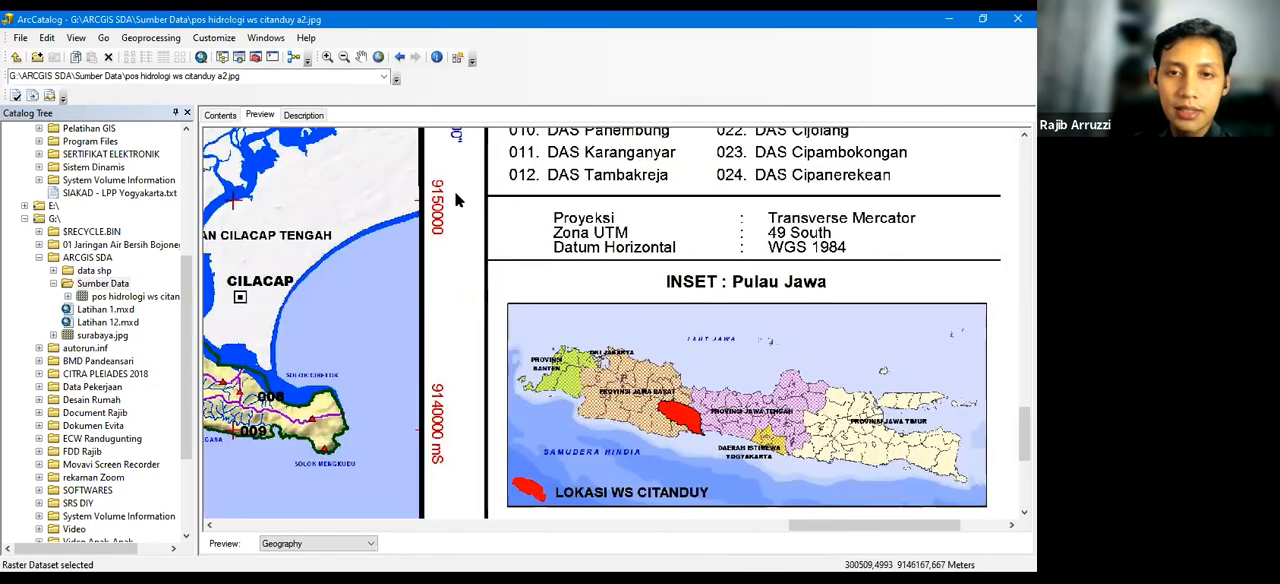
pyautogui.moveTo(457, 200); pyautogui.dragTo(401, 206)
pyautogui.moveTo(651, 216); pyautogui.dragTo(518, 194)
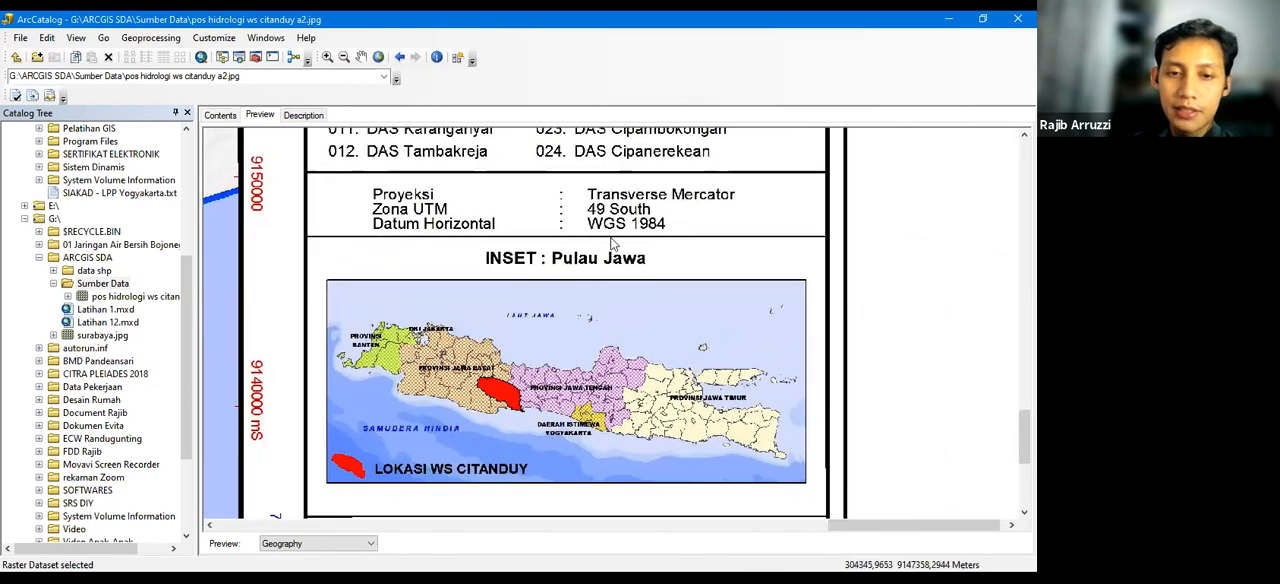
pyautogui.moveTo(373, 260); pyautogui.dragTo(445, 274)
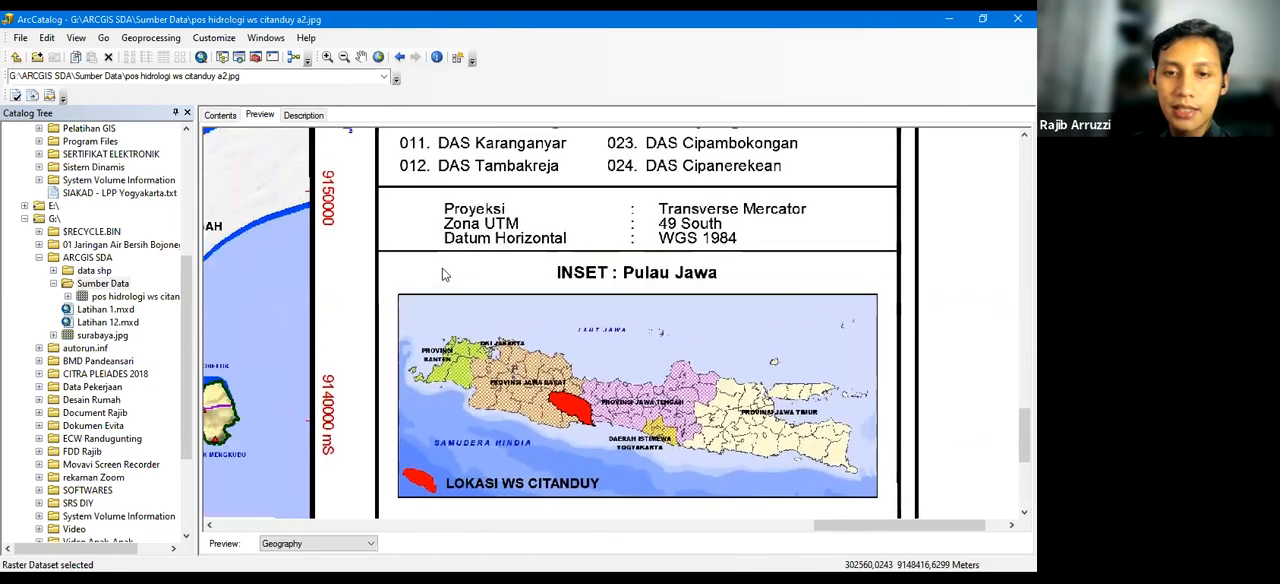
# Leave the map preview and select the Sumber Data folder in the ARCGIS SDA project
pyautogui.scroll(-3, 445, 274)
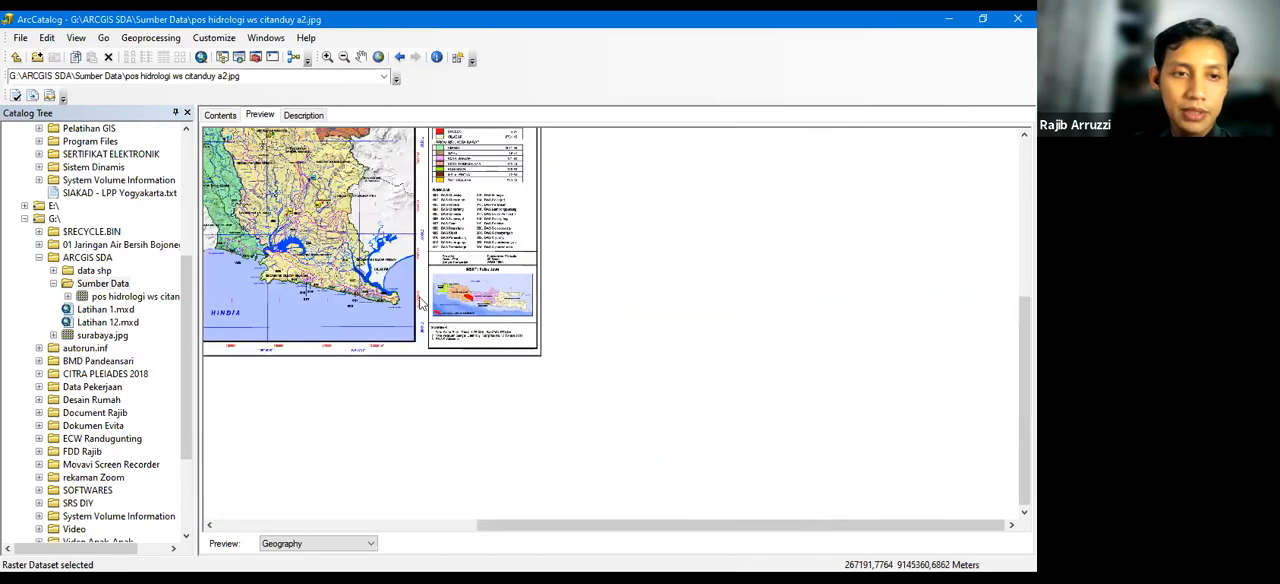
pyautogui.click(586, 292)
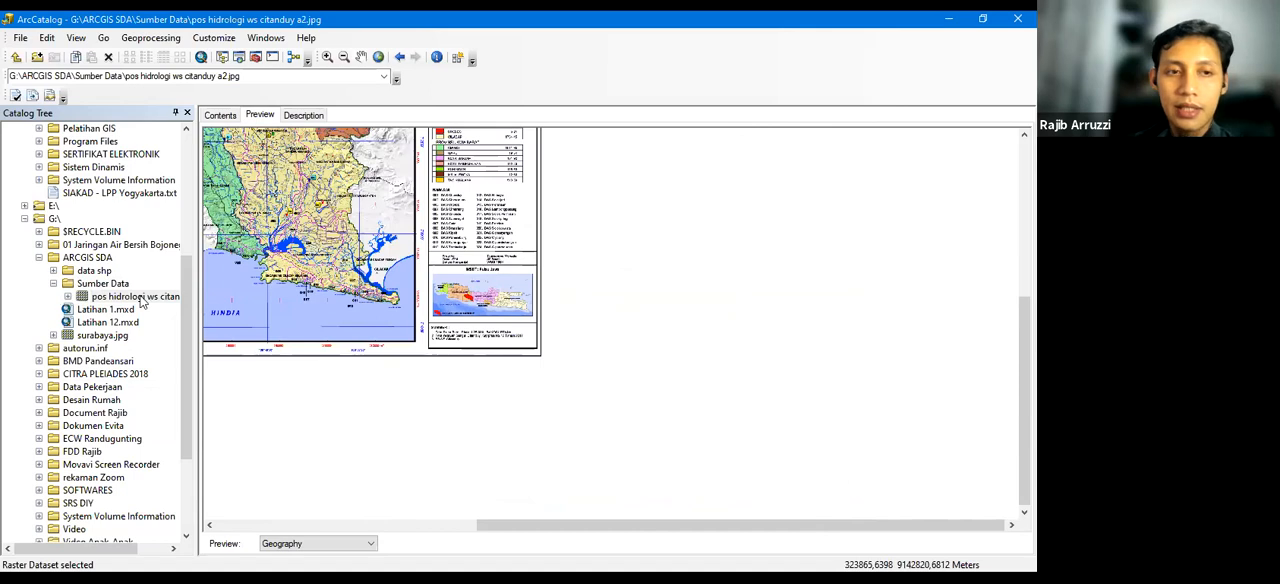
pyautogui.click(112, 285)
pyautogui.click(259, 138)
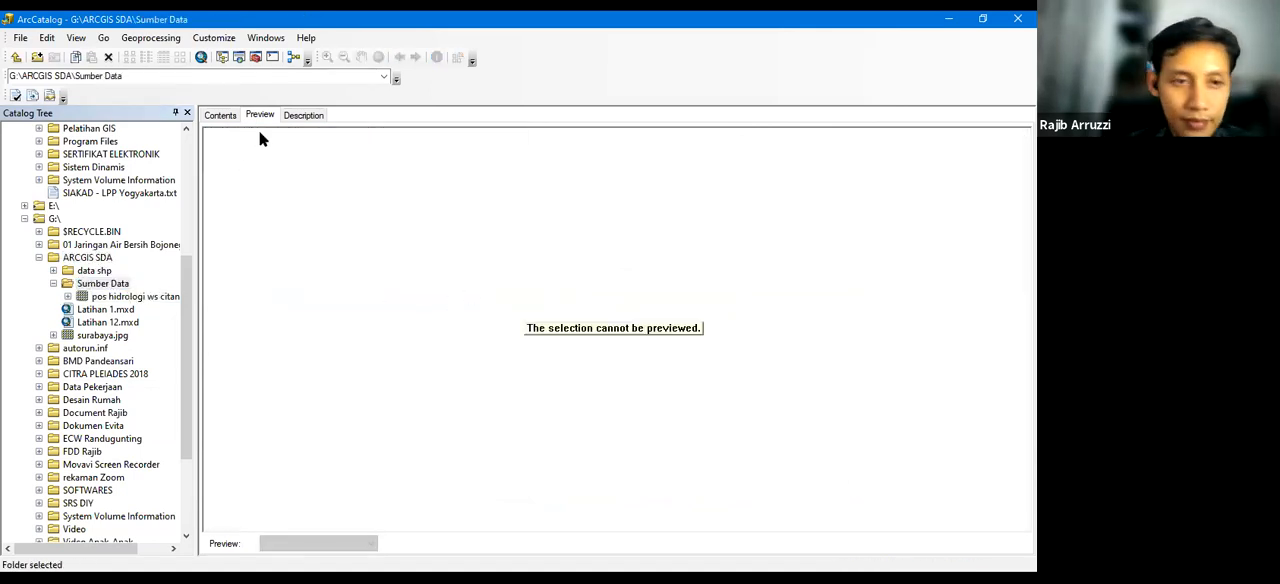
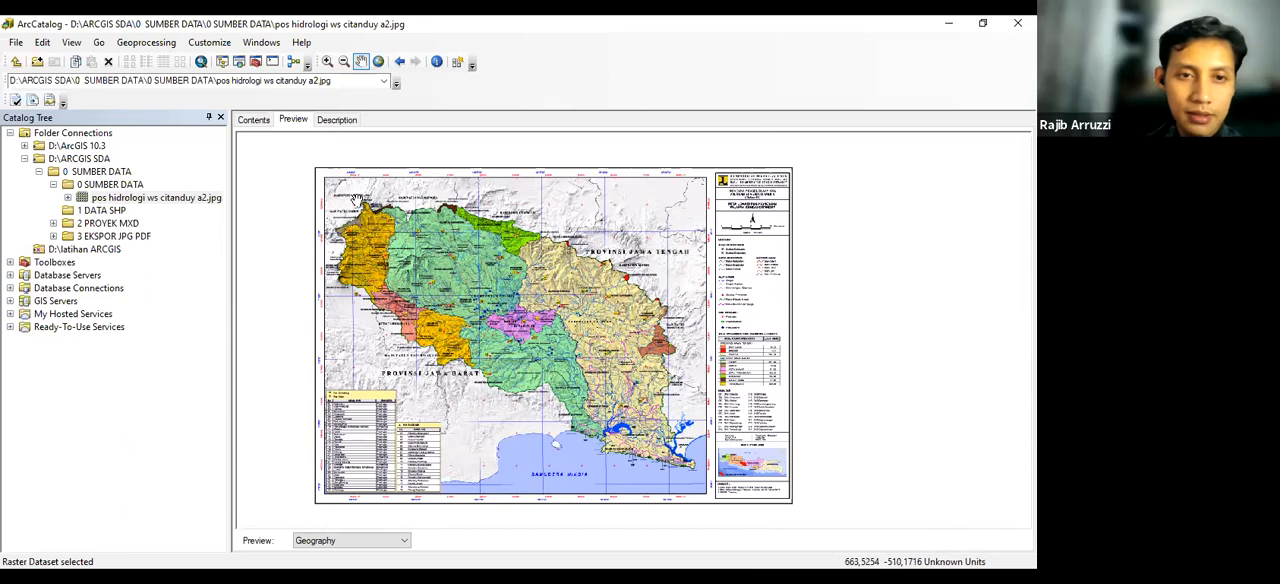
pyautogui.scroll(1, 356, 200)
pyautogui.scroll(-1, 356, 200)
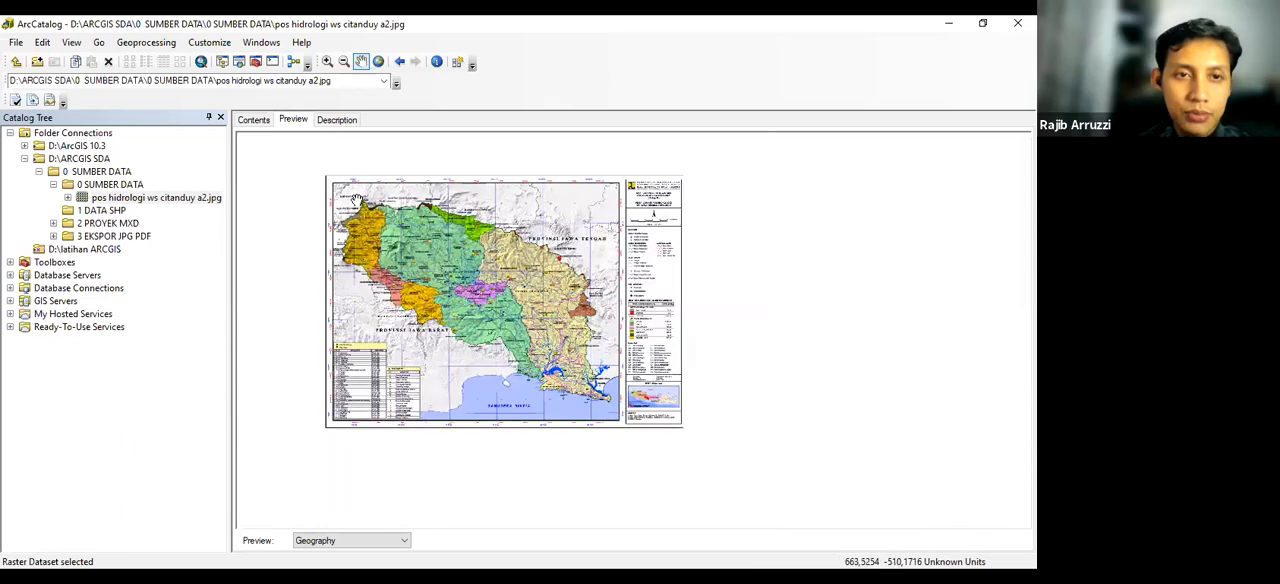
pyautogui.scroll(-1, 356, 200)
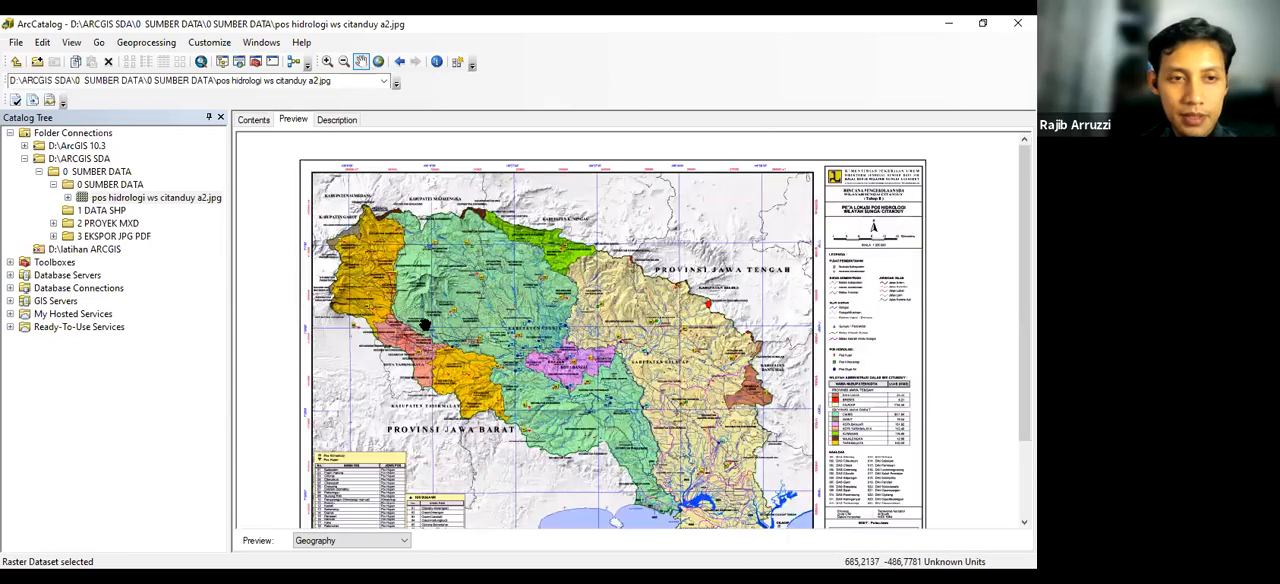
pyautogui.scroll(-1, 336, 206)
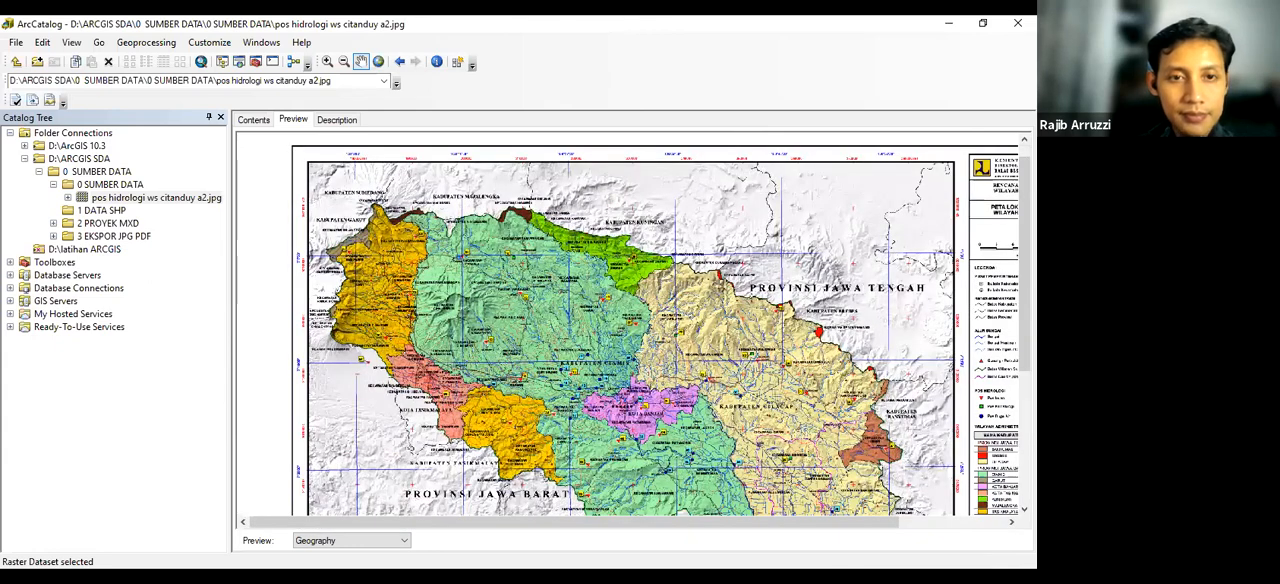
# Switch to ArcMap and dismiss the Open dialog without choosing a map document
pyautogui.hotkey('alt', 'Tab')
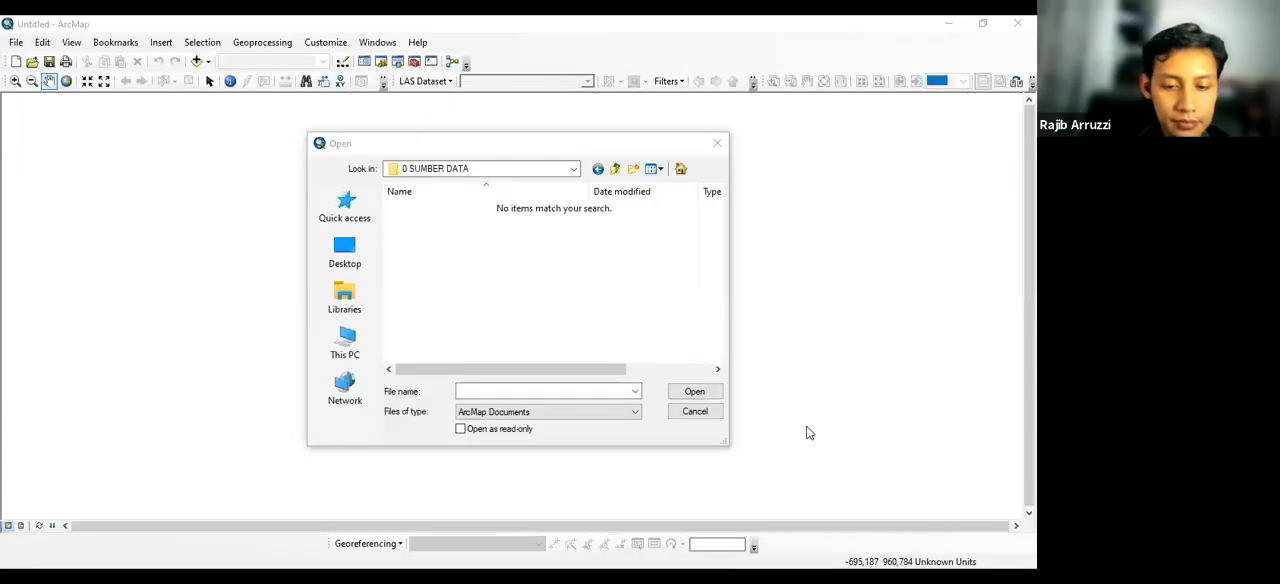
pyautogui.click(569, 170)
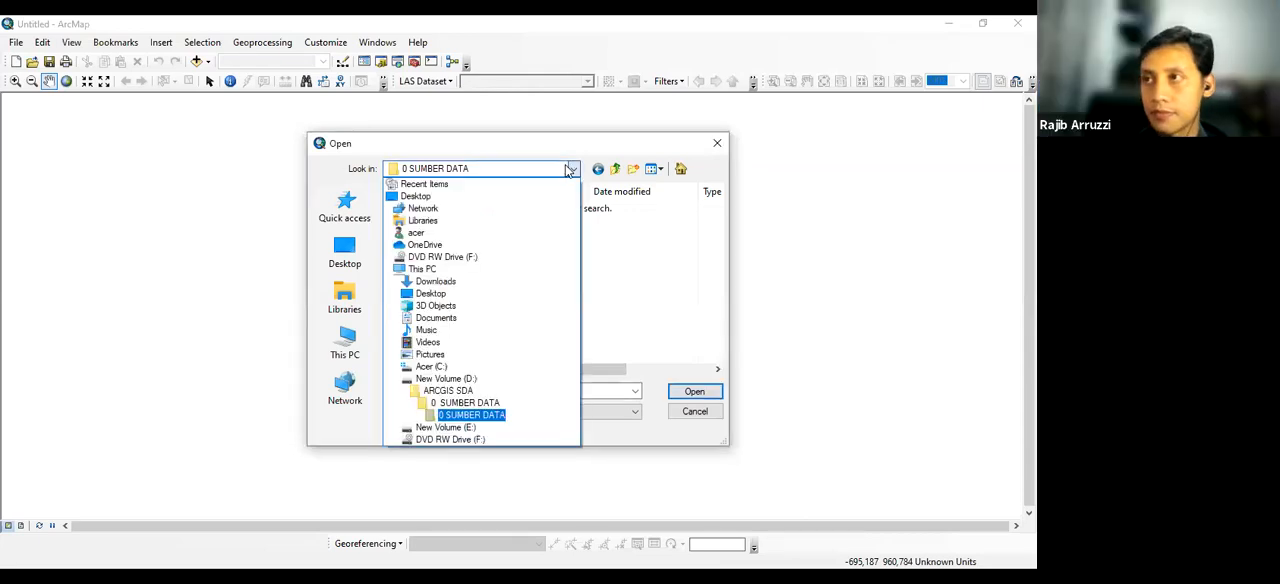
pyautogui.click(497, 415)
pyautogui.click(497, 412)
pyautogui.click(561, 329)
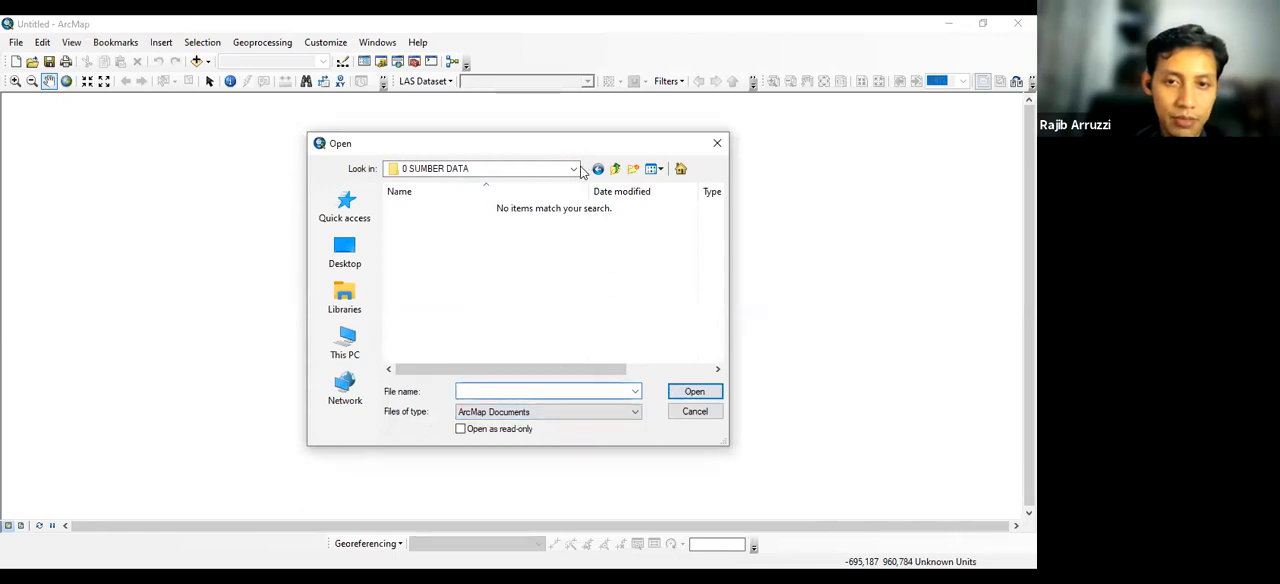
pyautogui.click(720, 145)
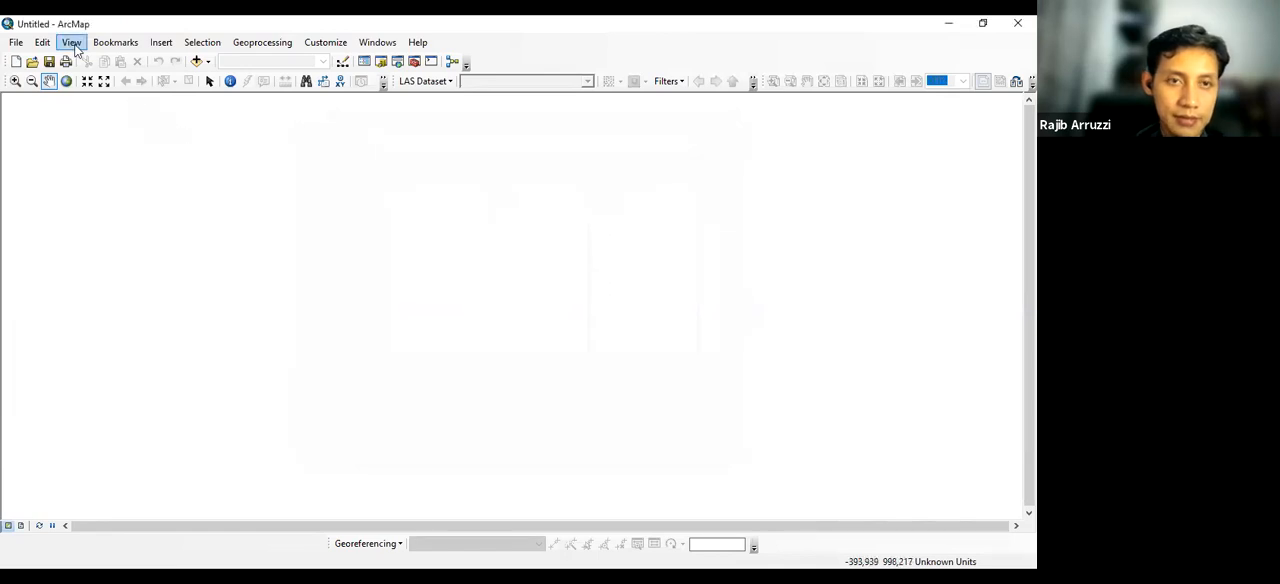
# Start adding data to the untitled map and check the folder connections available as a source
pyautogui.click(17, 43)
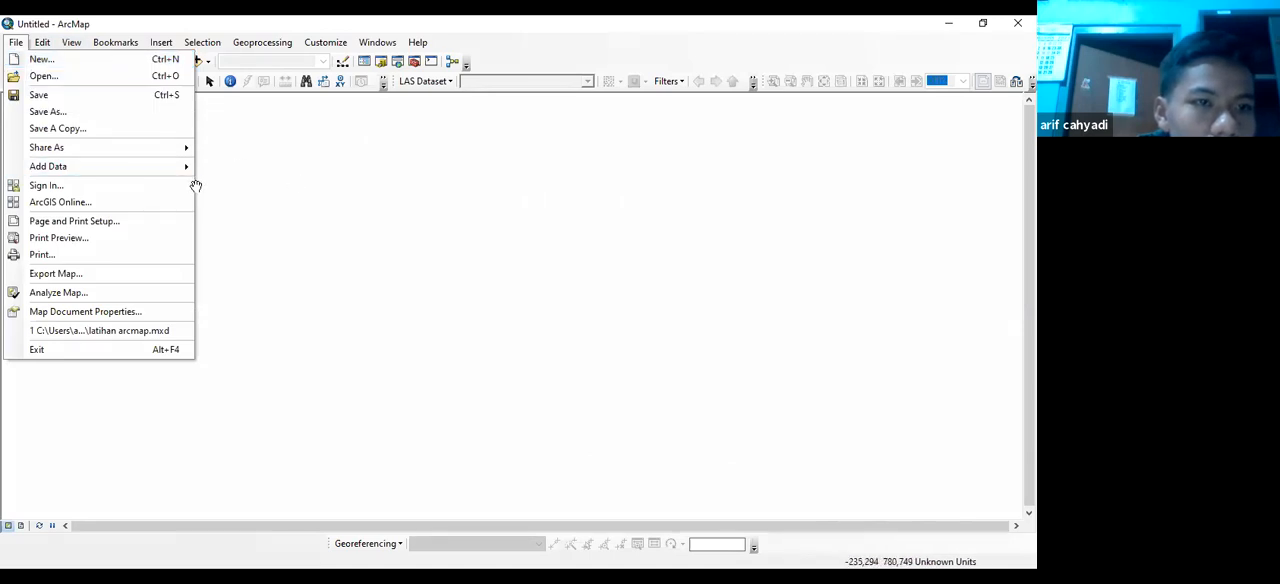
pyautogui.moveTo(186, 171)
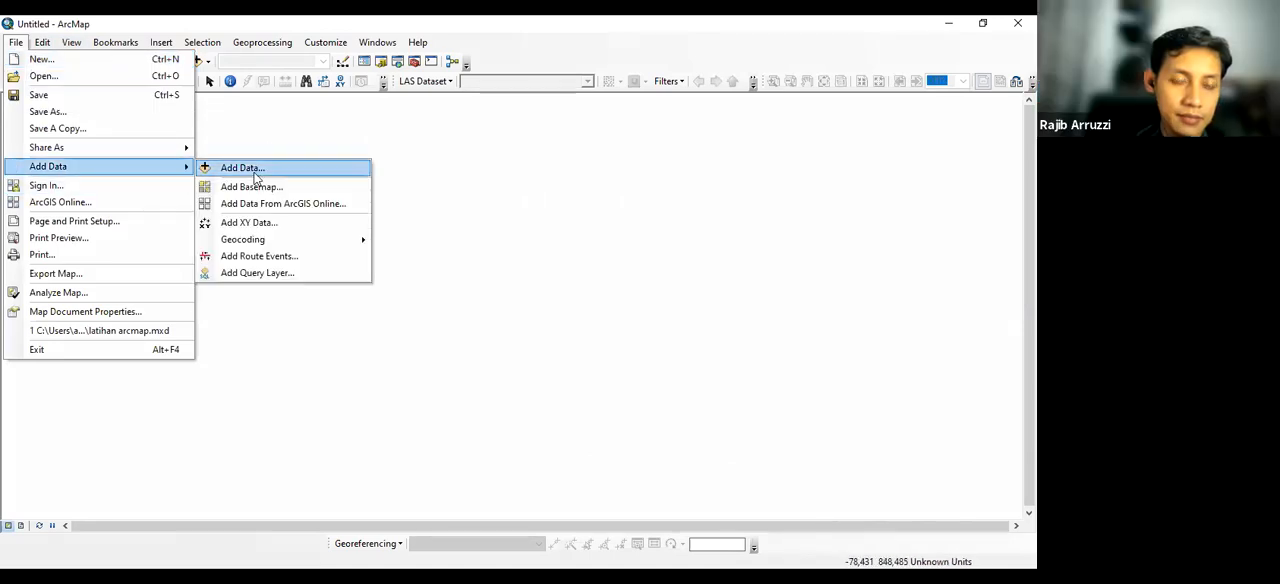
pyautogui.click(253, 167)
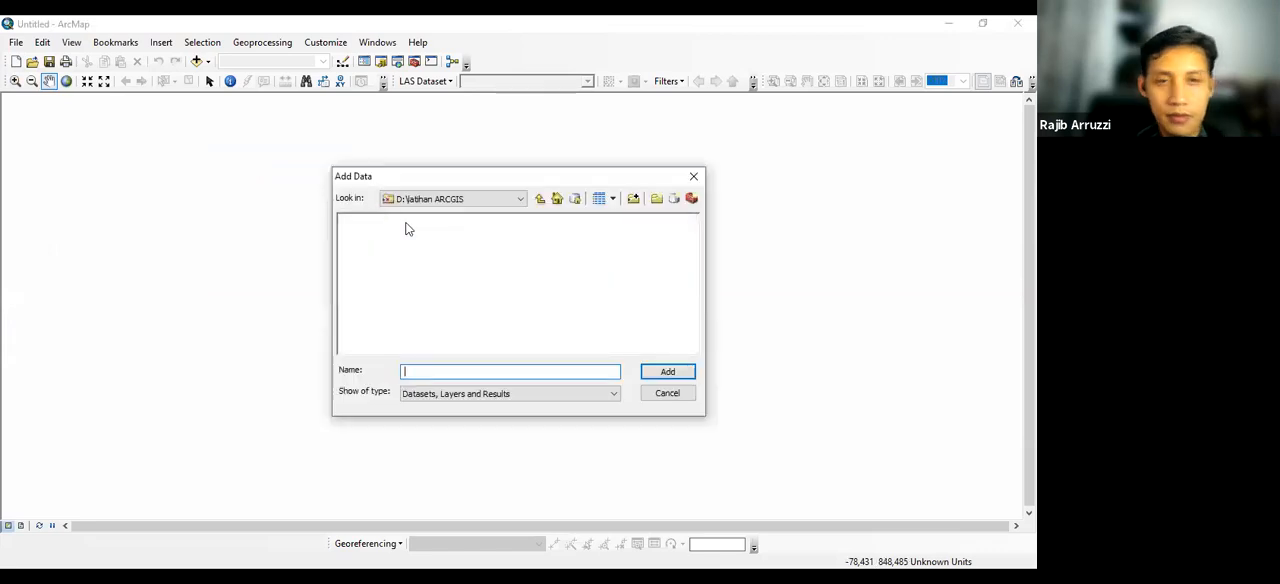
pyautogui.click(517, 201)
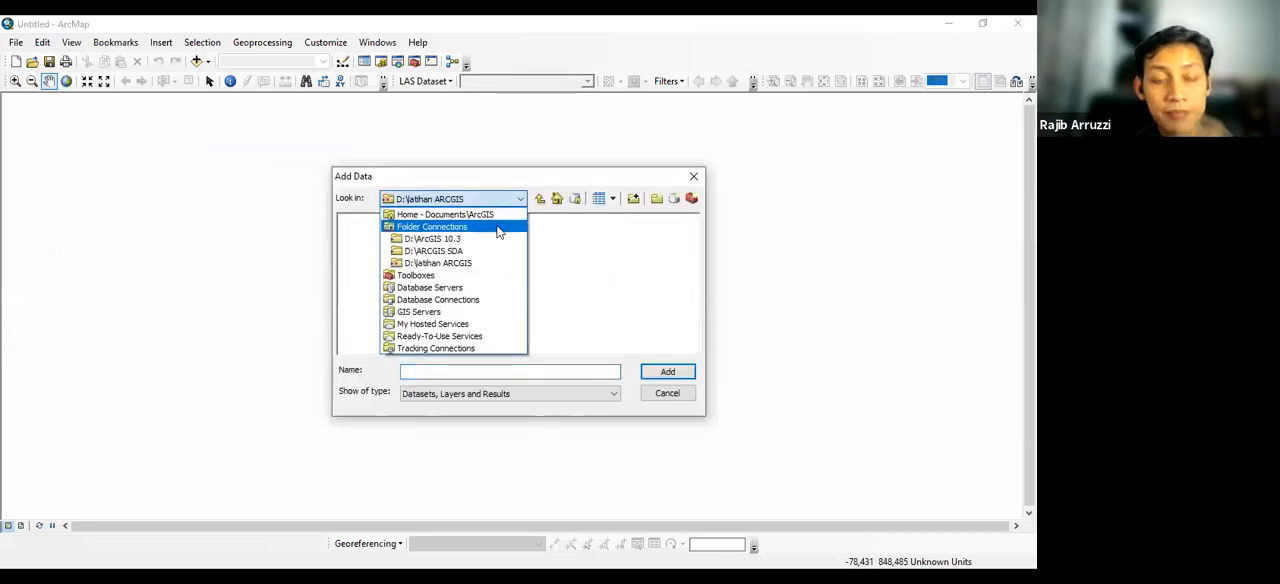
pyautogui.click(564, 238)
pyautogui.click(635, 197)
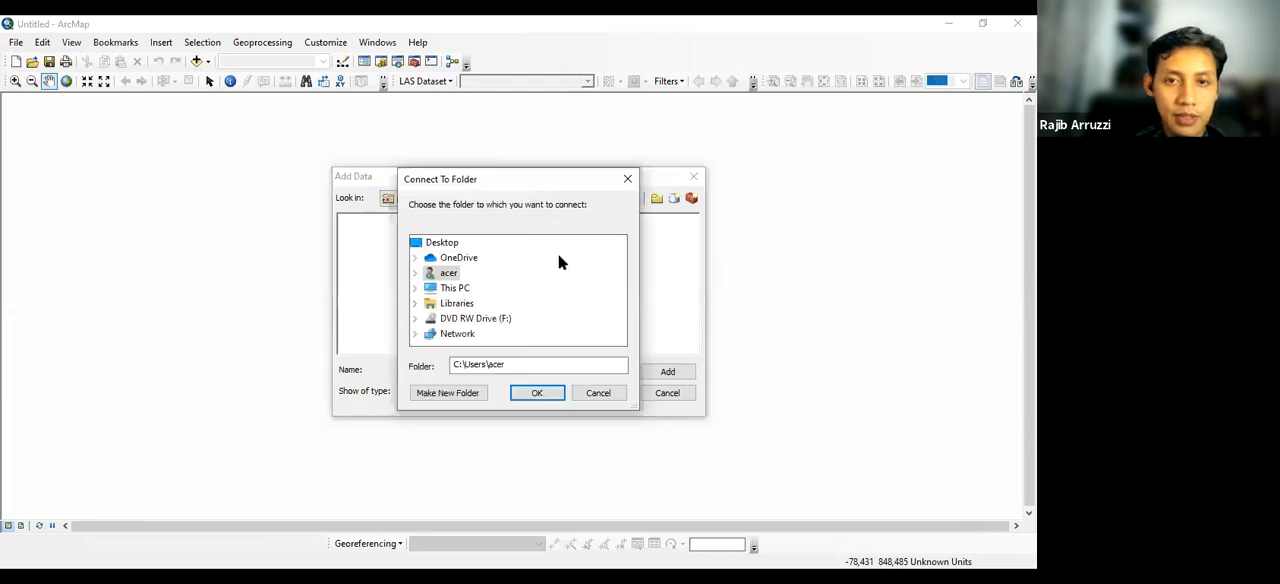
pyautogui.doubleClick(474, 289)
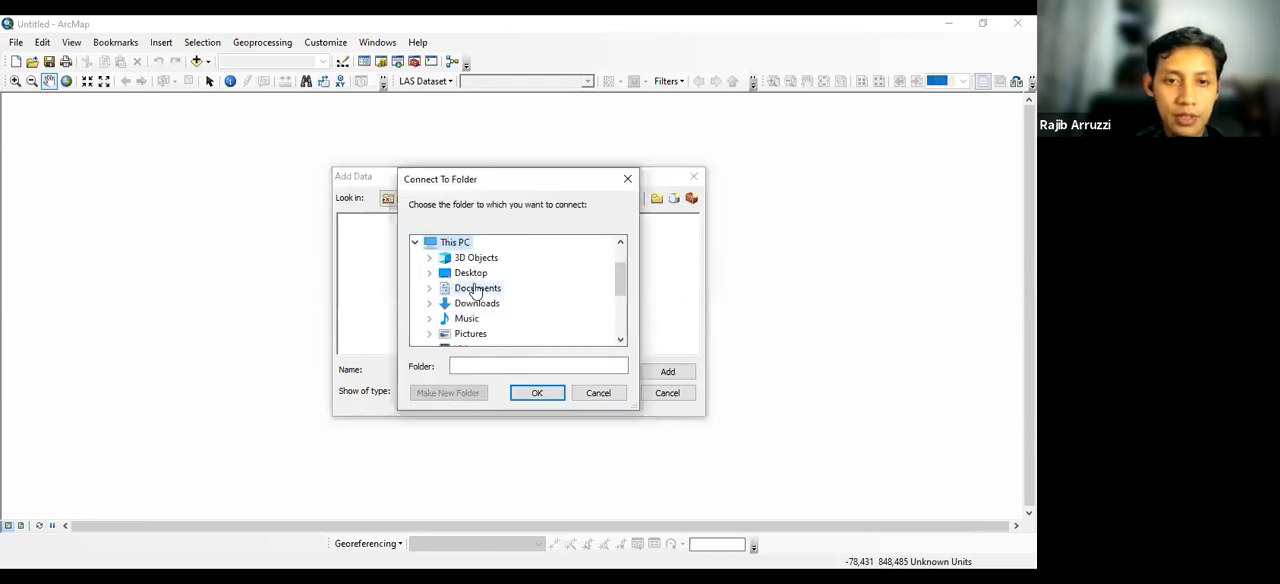
pyautogui.click(627, 180)
# Add "pos hidrologi ws citanduy a2.jpg" from the nested 0 SUMBER DATA folder in D:\ARCGIS SDA to the map, accepting its missing spatial reference
pyautogui.click(494, 208)
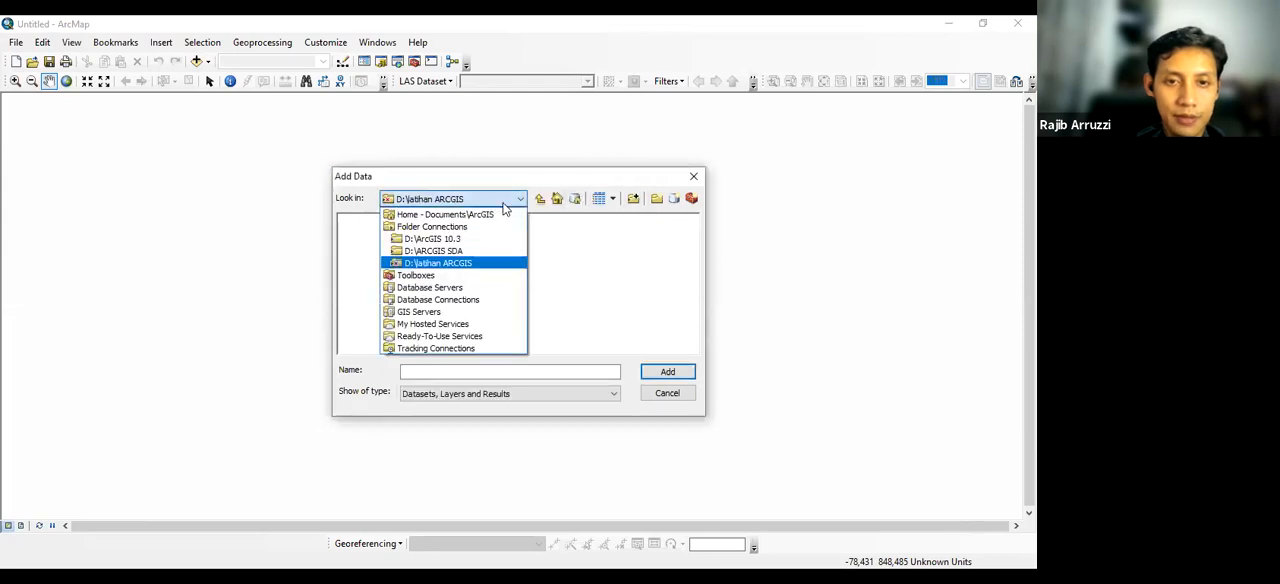
pyautogui.click(480, 257)
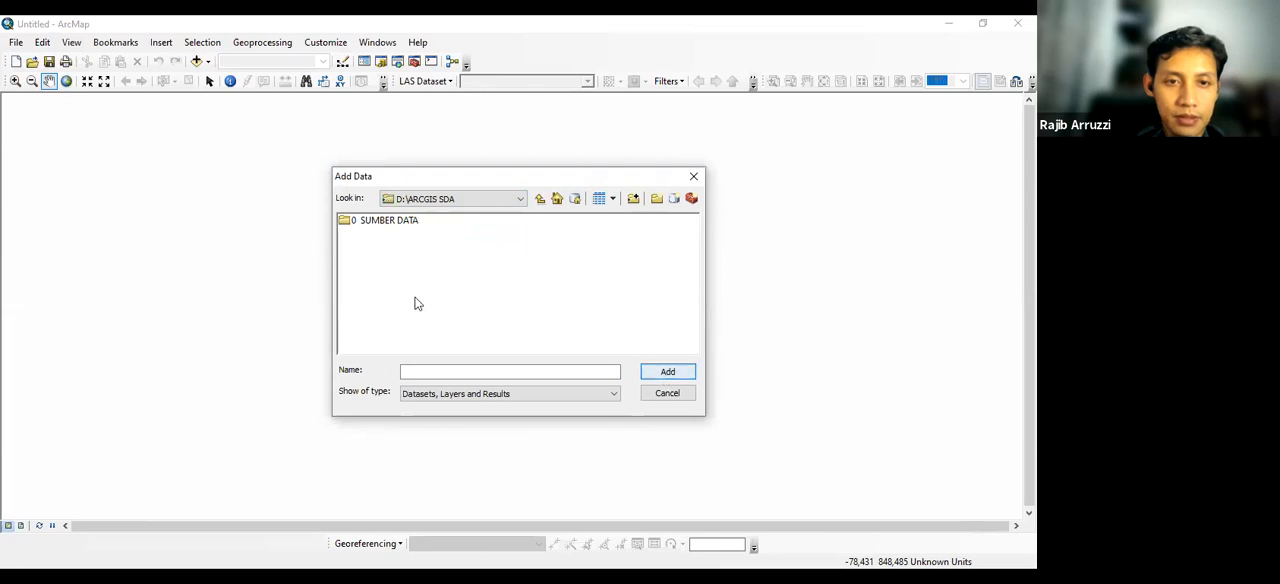
pyautogui.doubleClick(400, 222)
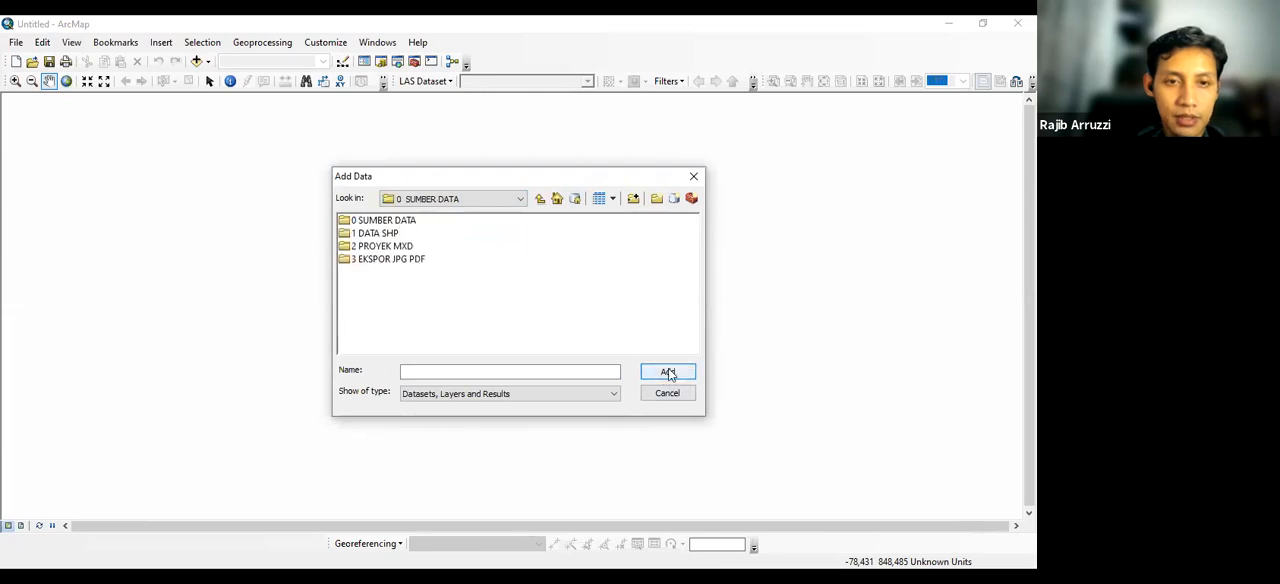
pyautogui.click(395, 224)
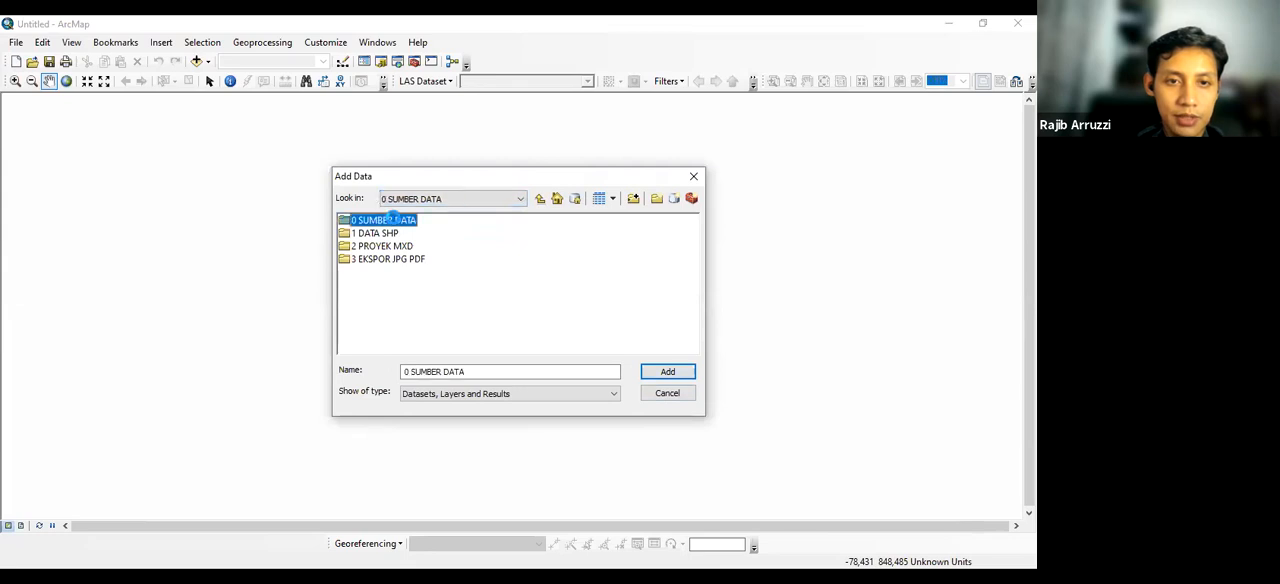
pyautogui.doubleClick(395, 224)
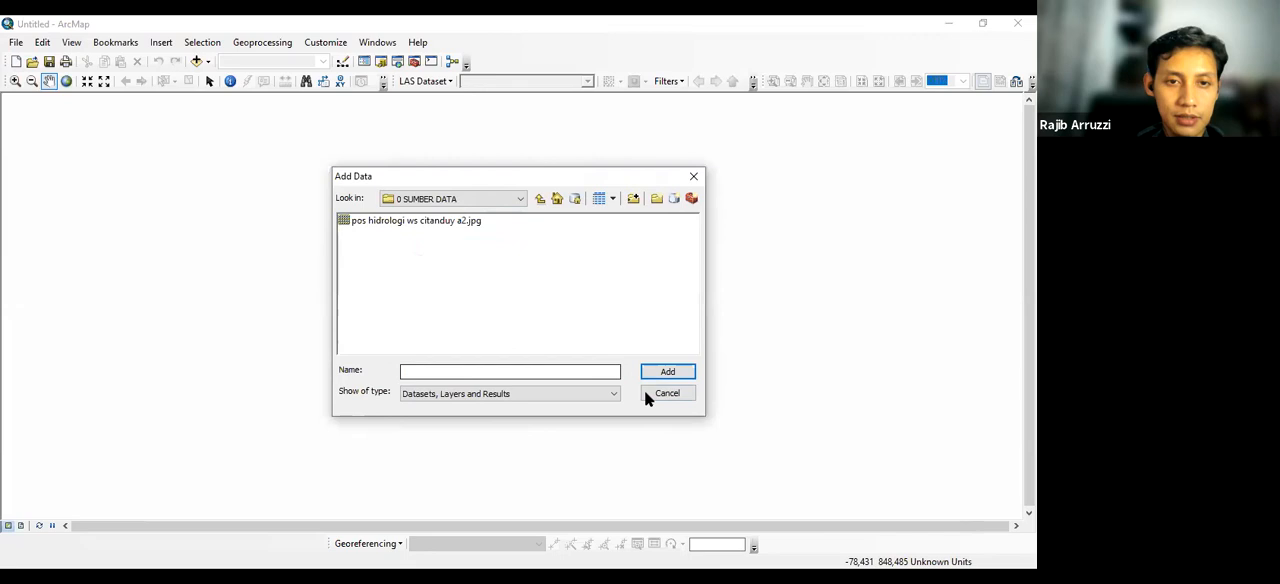
pyautogui.click(673, 371)
pyautogui.click(430, 221)
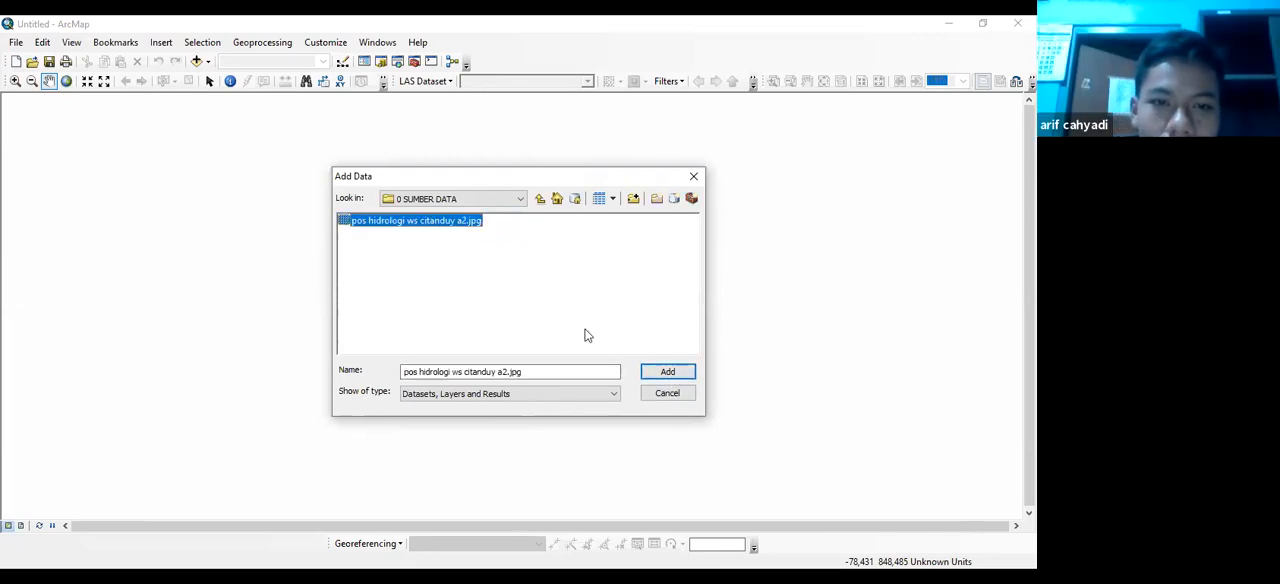
pyautogui.click(670, 372)
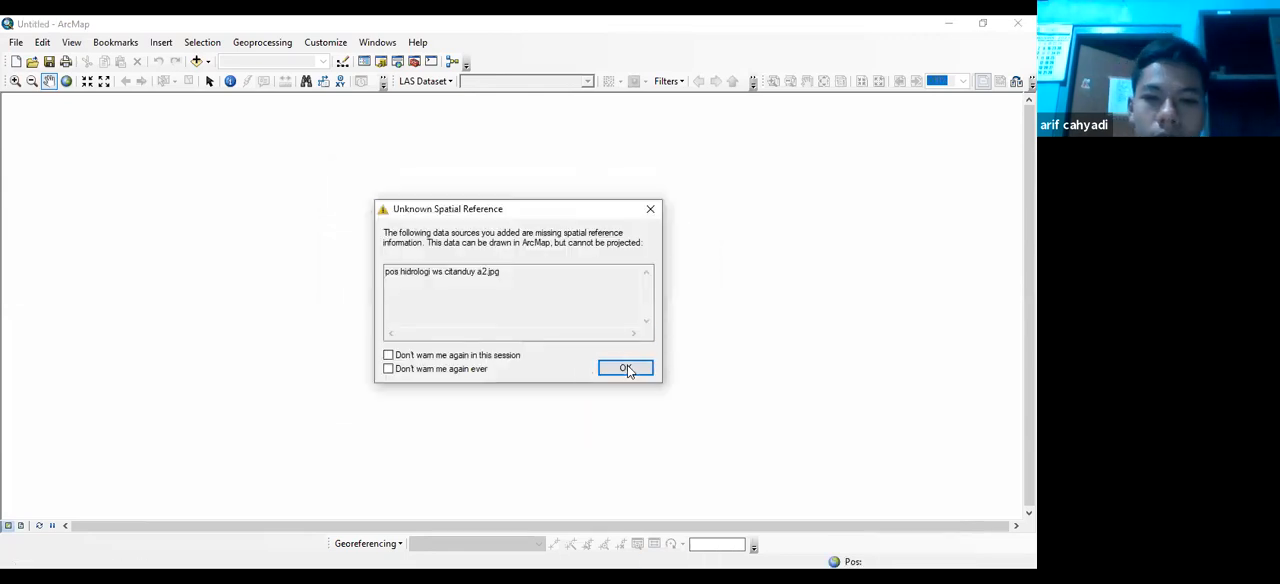
pyautogui.click(624, 366)
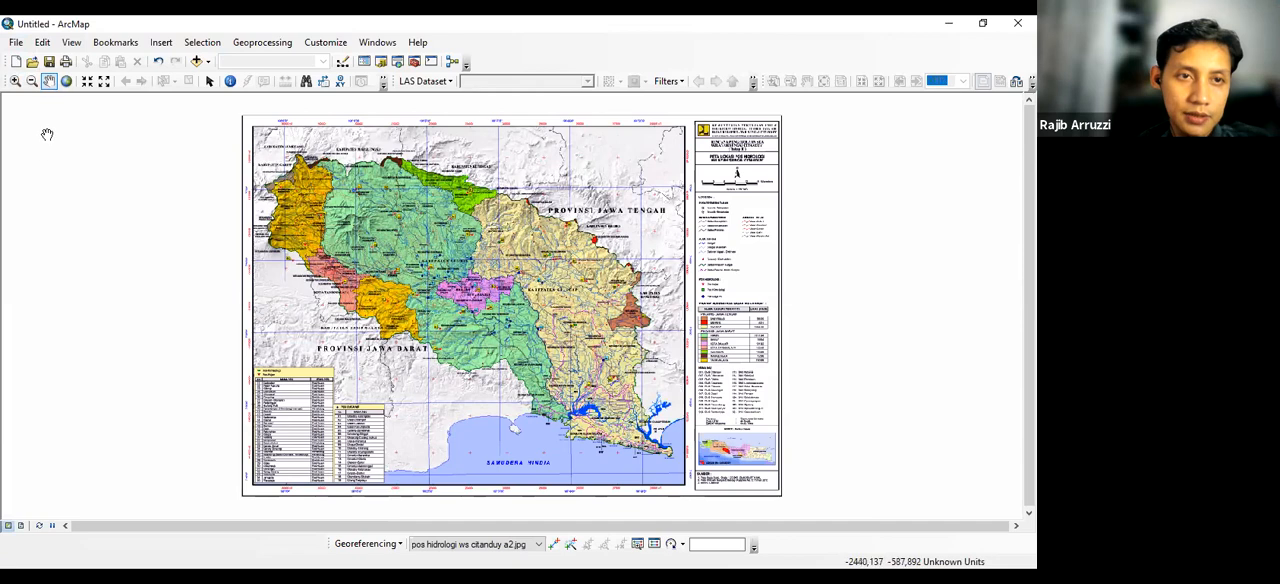
# Show the Table Of Contents window and undock the Georeferencing toolbar so it floats
pyautogui.click(363, 62)
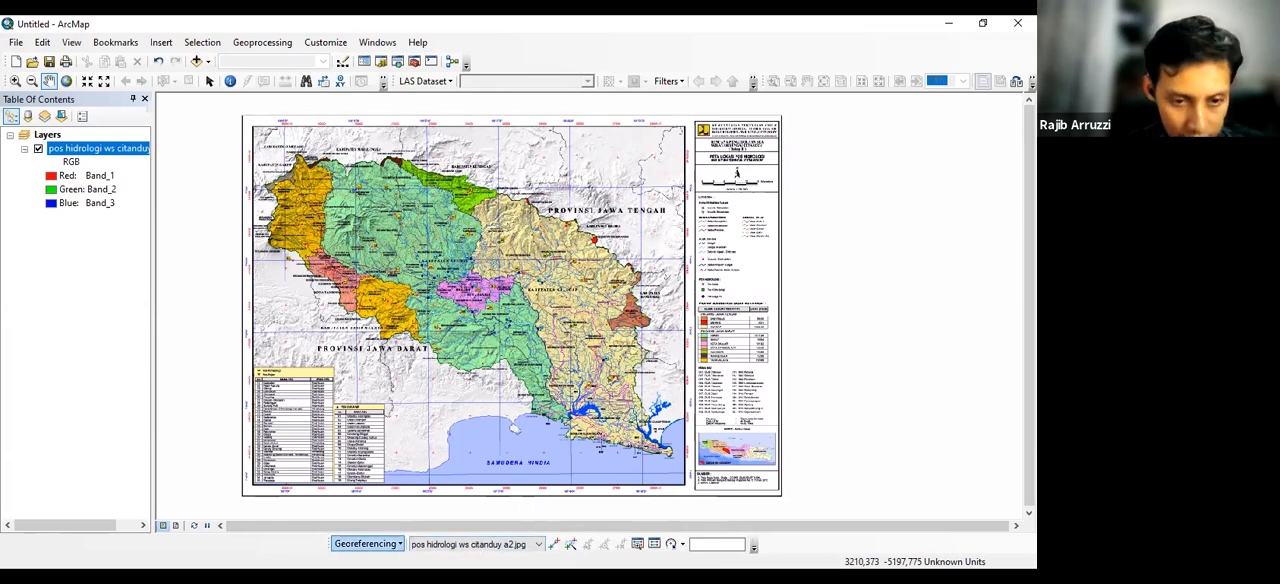
pyautogui.moveTo(324, 540); pyautogui.dragTo(478, 46)
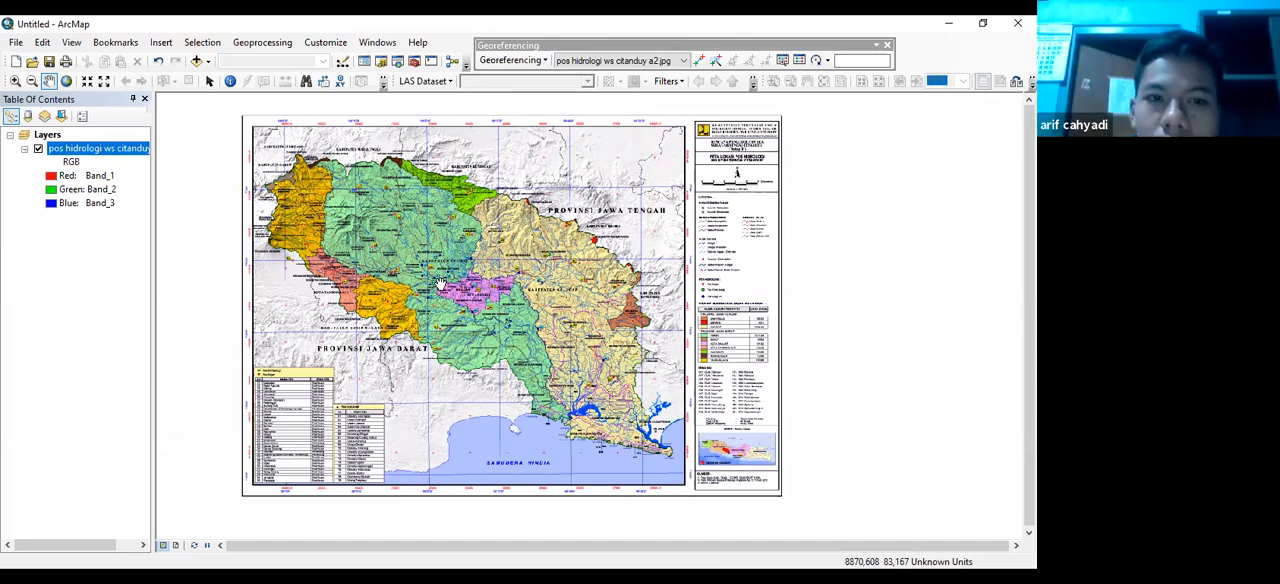
pyautogui.moveTo(743, 166); pyautogui.dragTo(440, 284)
pyautogui.scroll(3, 440, 285)
pyautogui.scroll(-3, 440, 285)
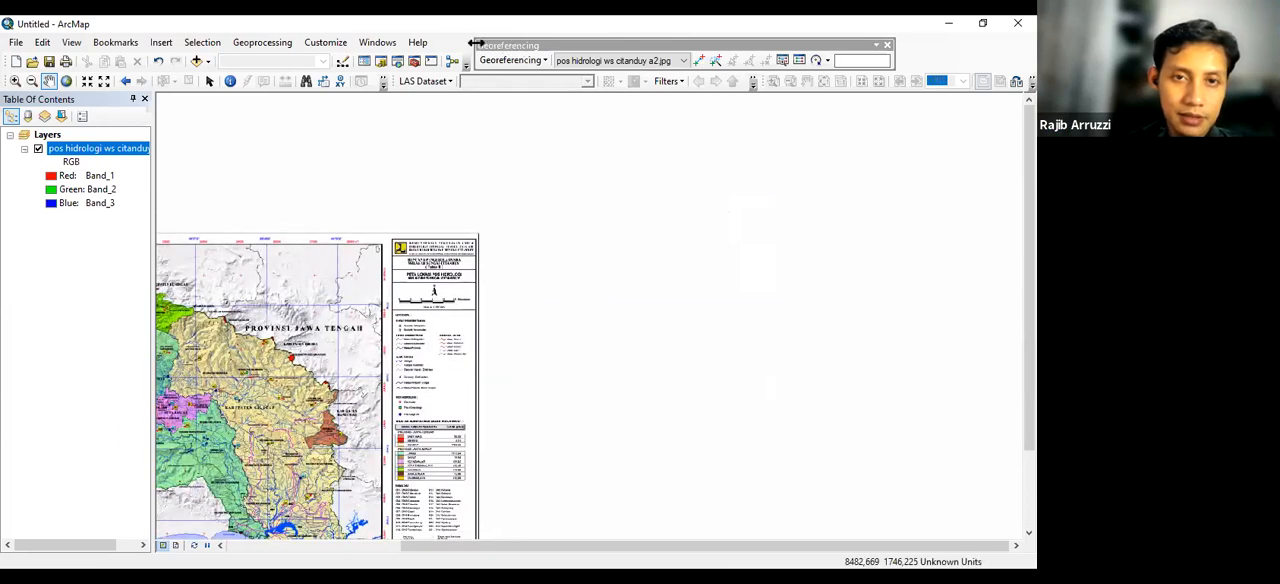
# Narrow the floating Georeferencing toolbar and dock it in the same row as the LAS Dataset toolbar
pyautogui.moveTo(474, 43); pyautogui.dragTo(556, 55)
pyautogui.moveTo(530, 154); pyautogui.dragTo(386, 300)
pyautogui.scroll(-3, 375, 337)
pyautogui.scroll(2, 340, 380)
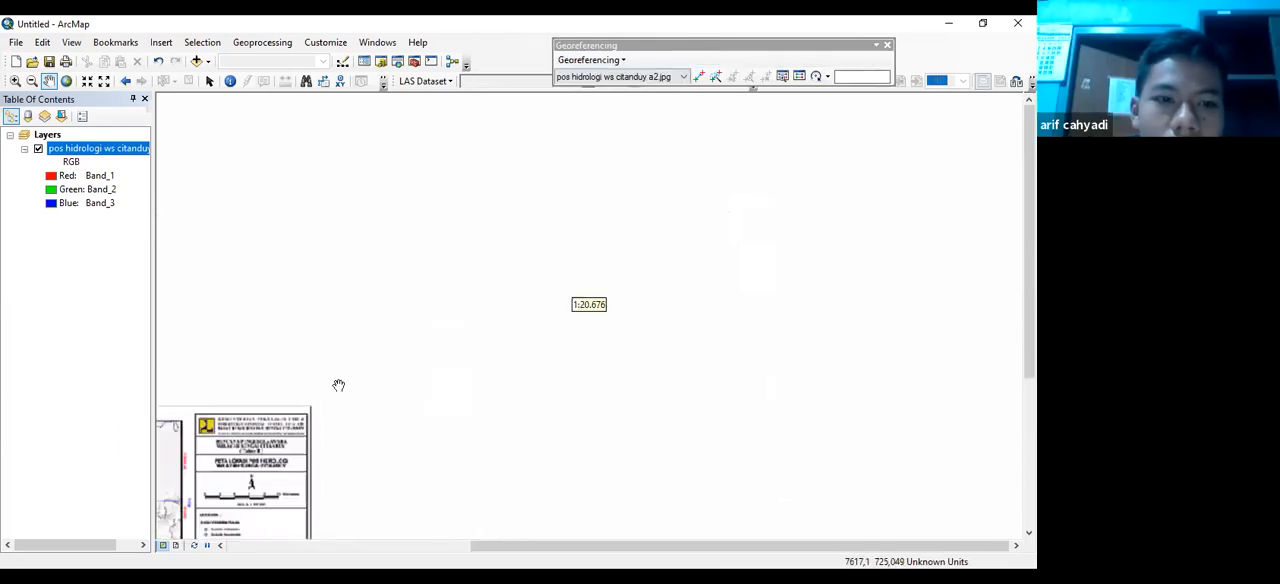
pyautogui.moveTo(294, 434); pyautogui.dragTo(595, 341)
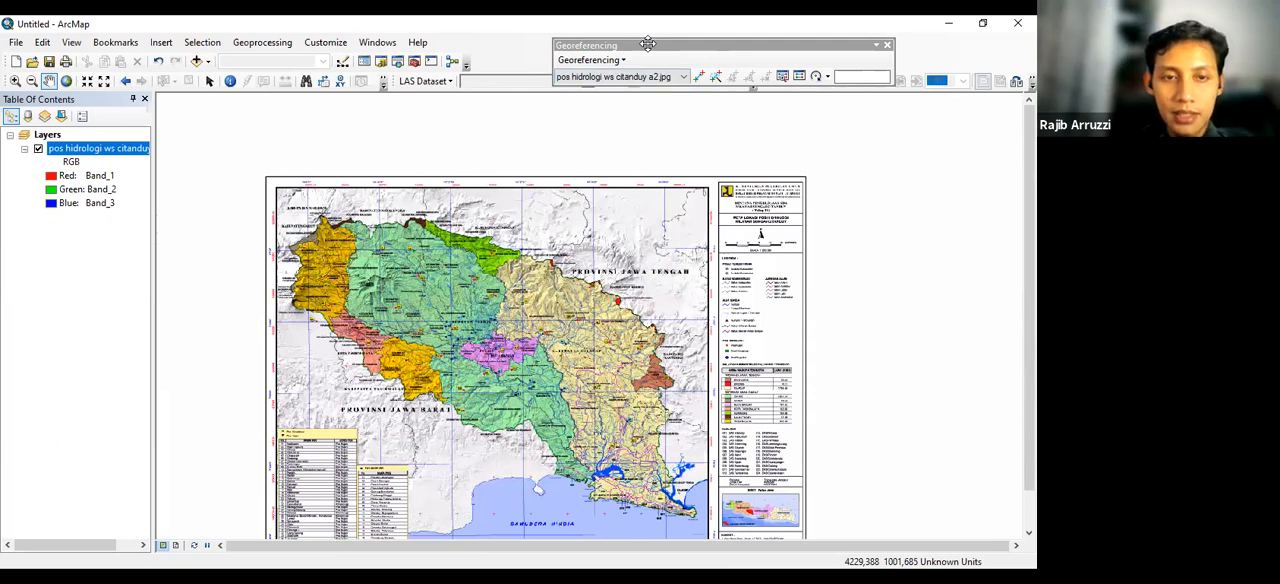
pyautogui.moveTo(648, 44); pyautogui.dragTo(568, 30)
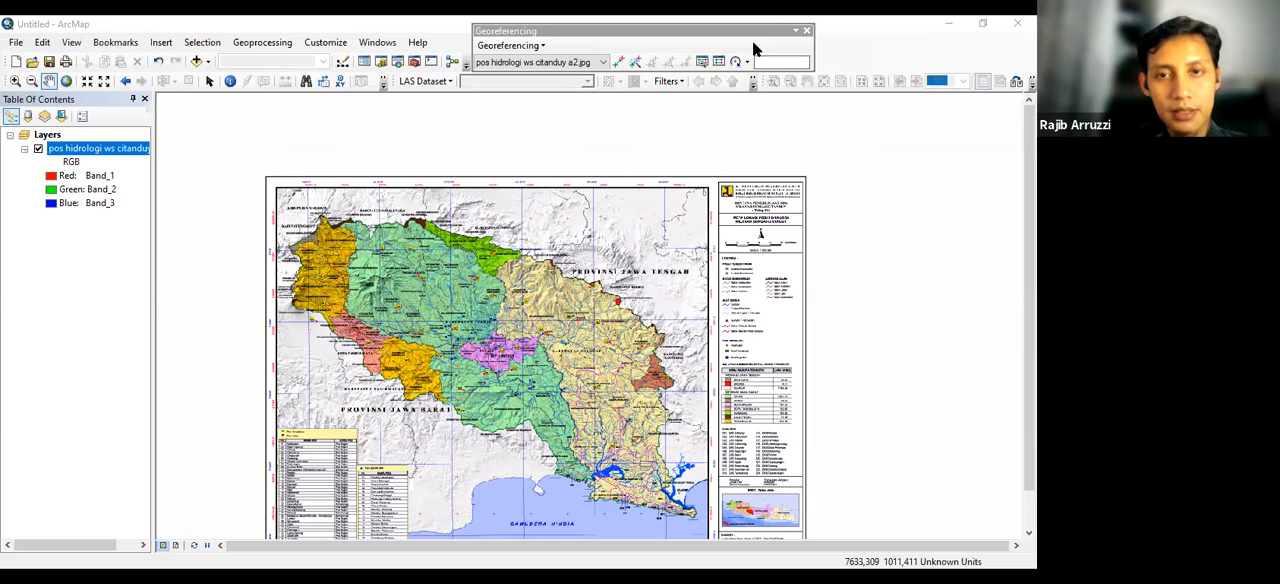
pyautogui.moveTo(753, 42); pyautogui.dragTo(757, 41)
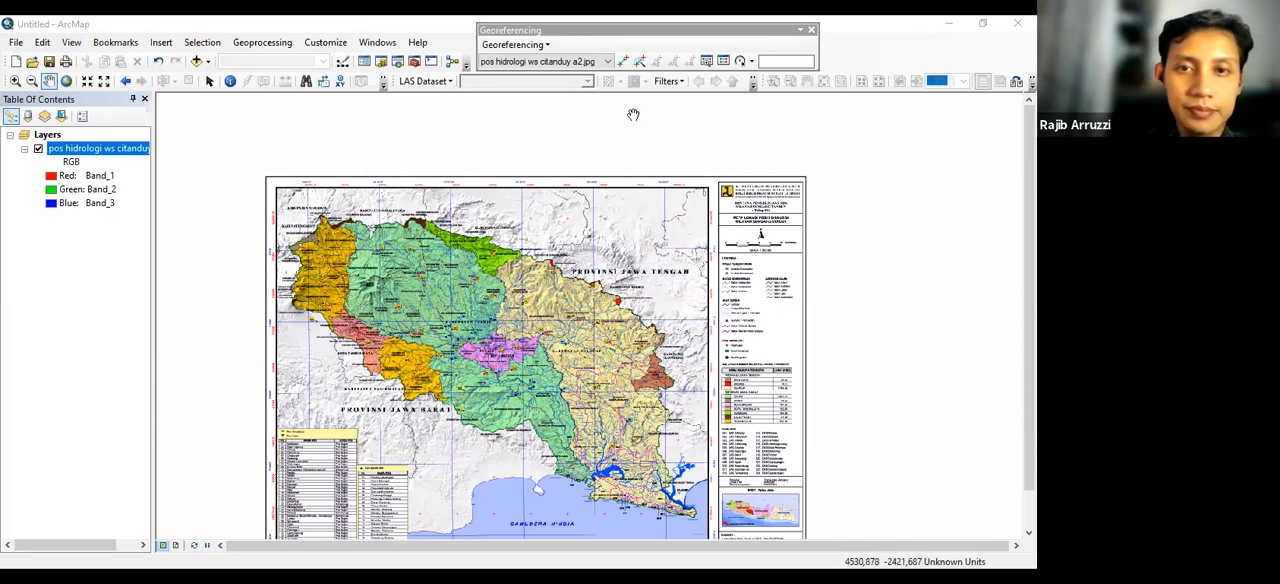
pyautogui.moveTo(580, 29); pyautogui.dragTo(552, 109)
pyautogui.moveTo(551, 63); pyautogui.dragTo(551, 54)
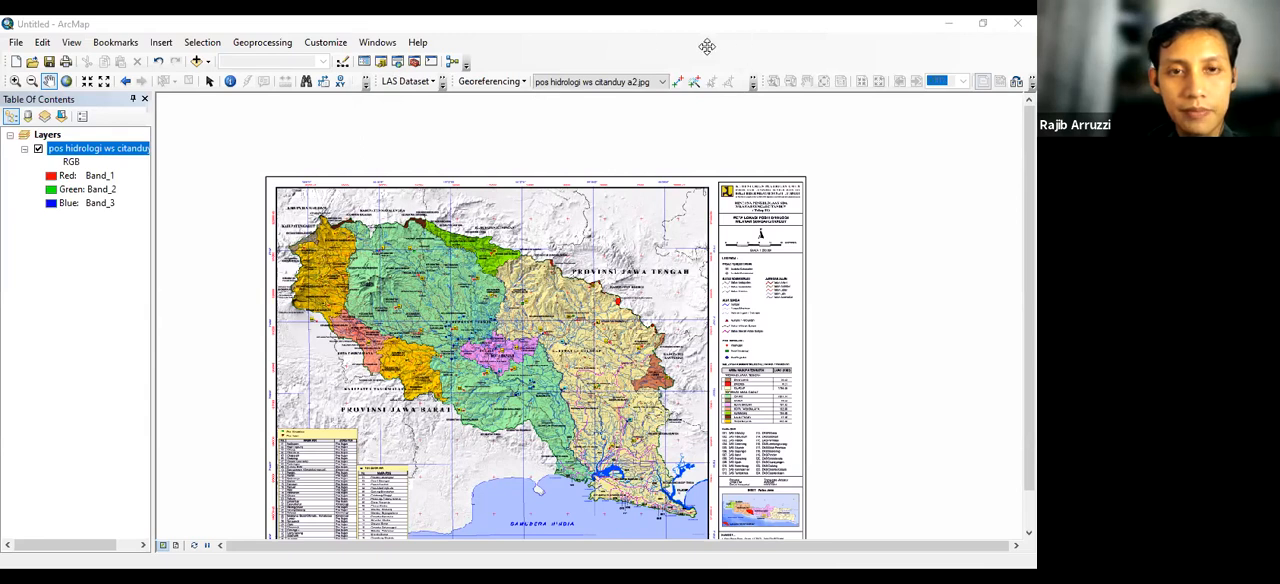
# Undock and redock the Georeferencing toolbar directly after the LAS Dataset toolbar, and hide the LAS Dataset toolbar
pyautogui.doubleClick(452, 81)
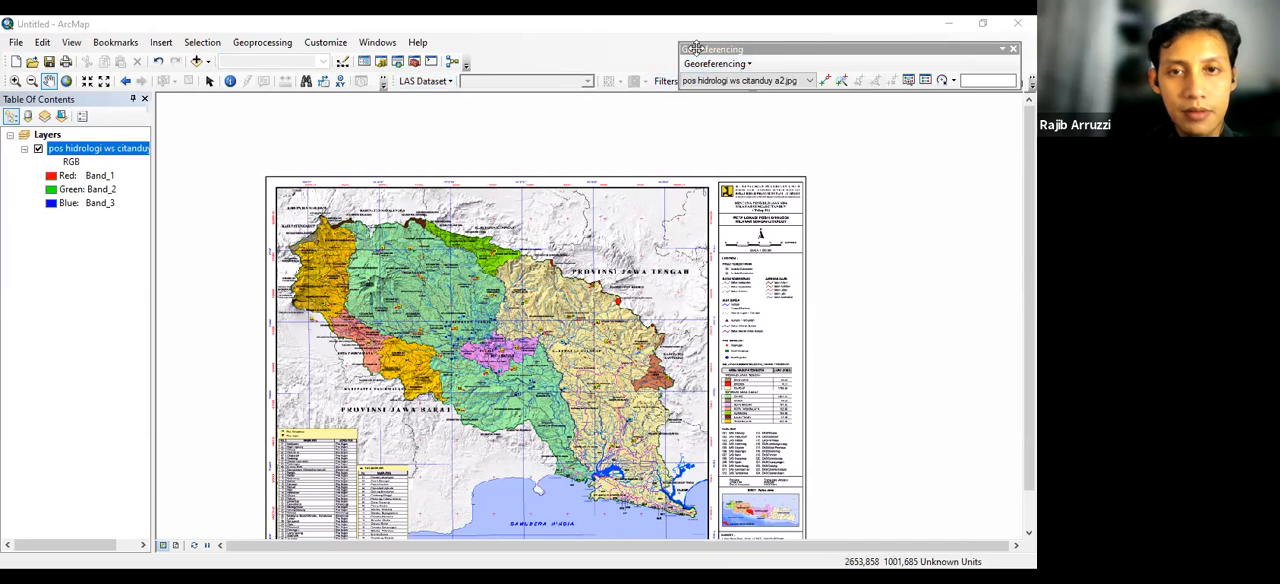
pyautogui.moveTo(699, 53); pyautogui.dragTo(503, 63)
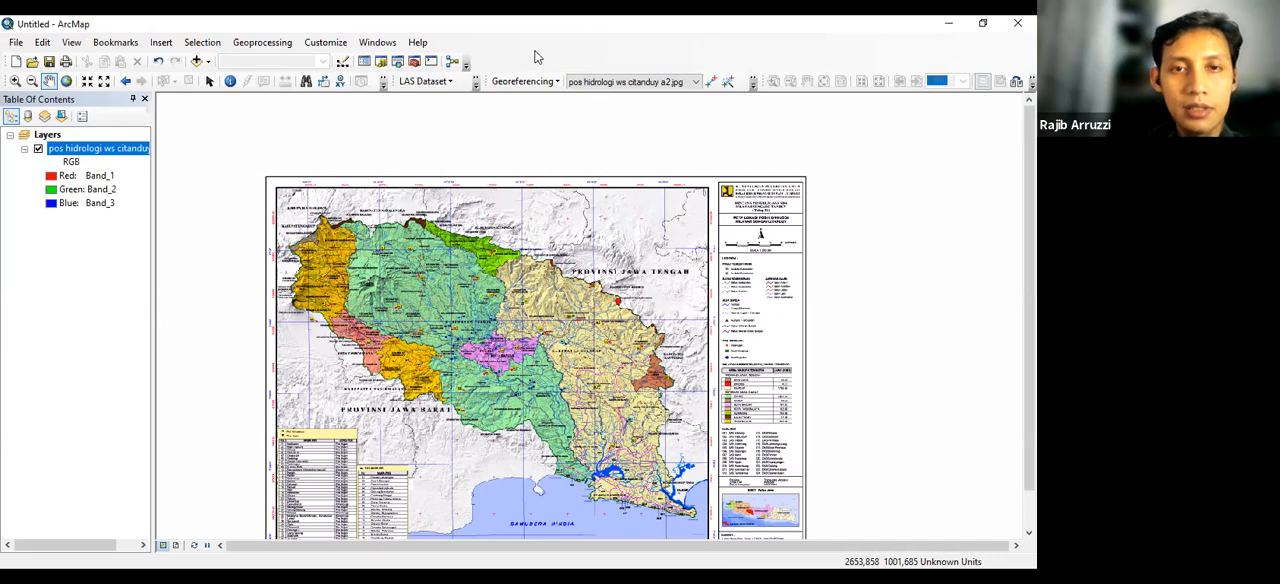
pyautogui.rightClick(534, 51)
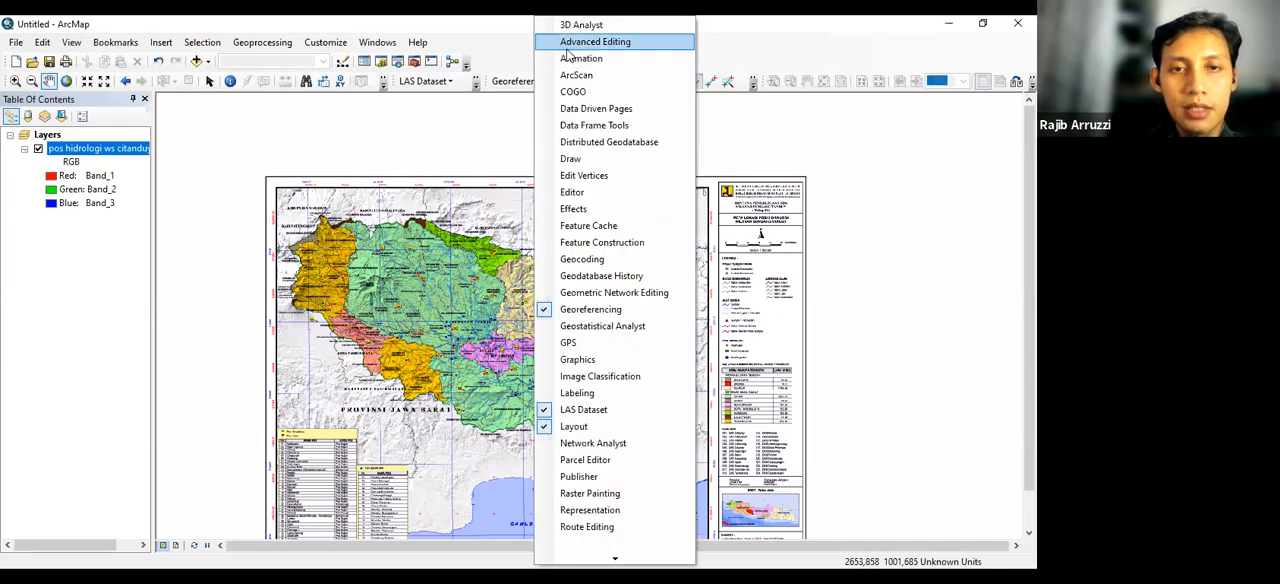
pyautogui.click(588, 410)
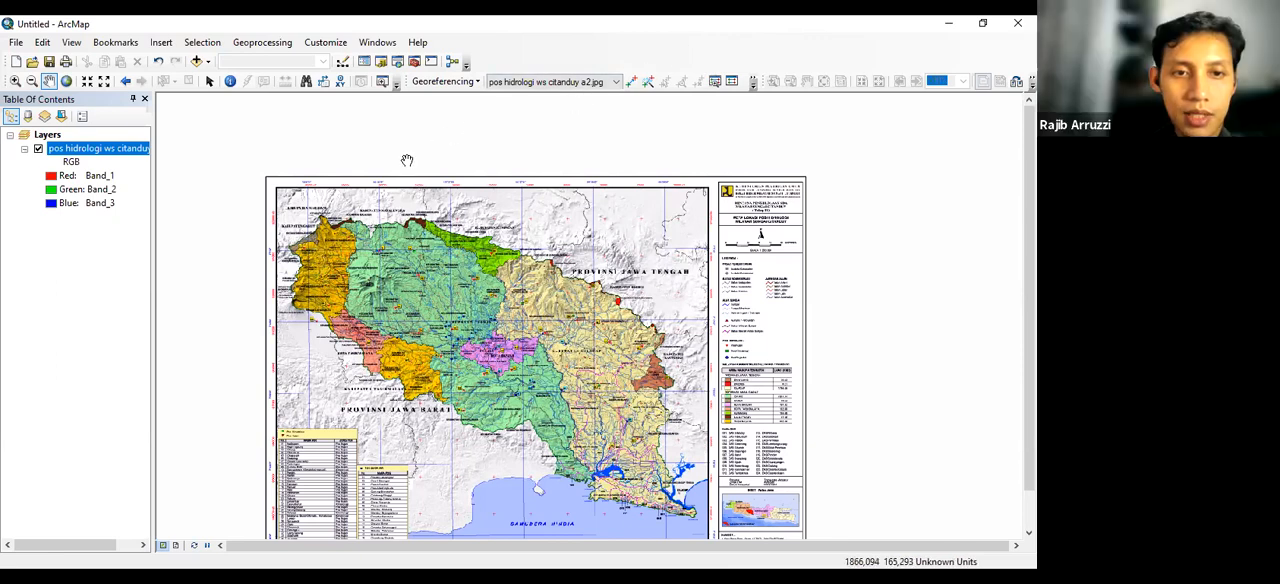
# Open the coordinate system settings in the properties of the Layers data frame
pyautogui.scroll(1, 311, 214)
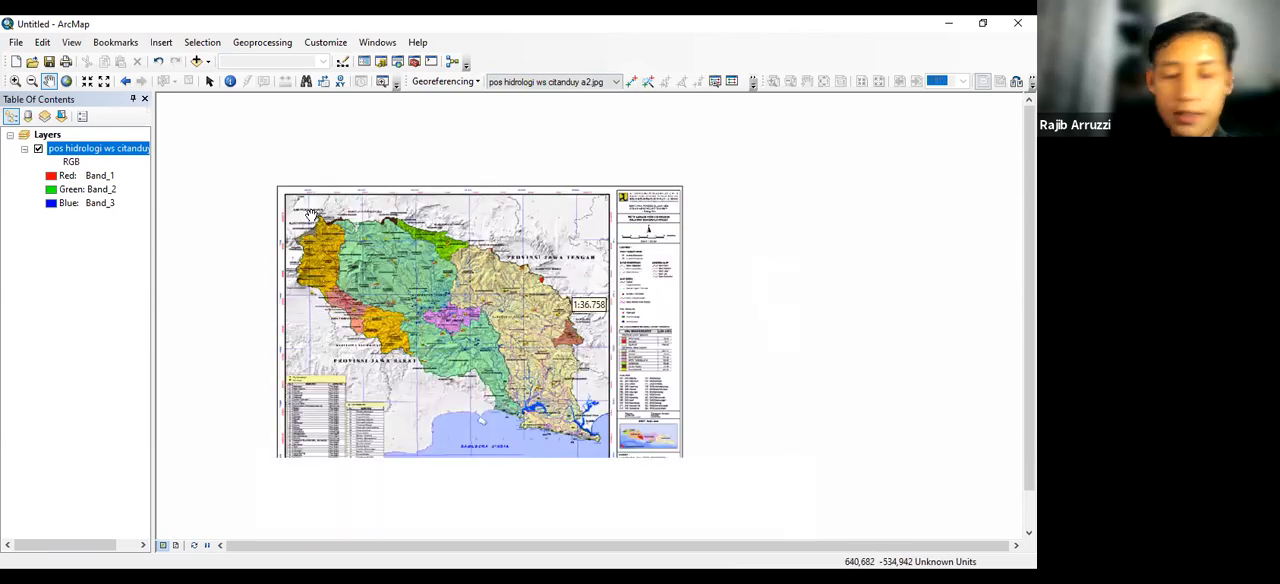
pyautogui.scroll(-1, 312, 214)
pyautogui.scroll(-1, 313, 213)
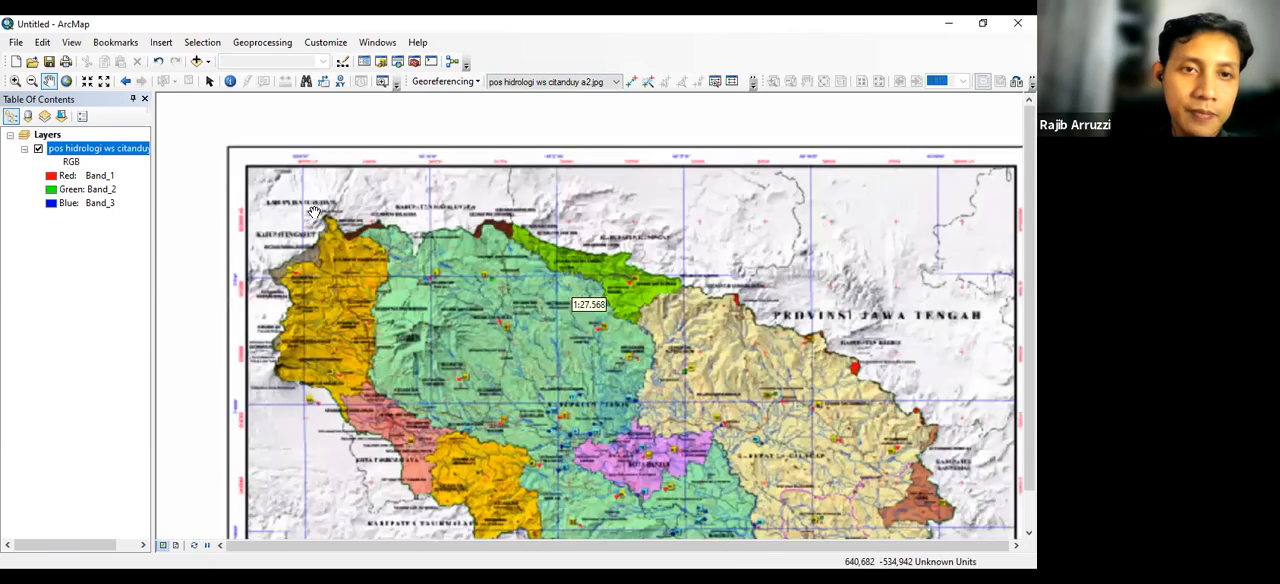
pyautogui.scroll(-1, 291, 283)
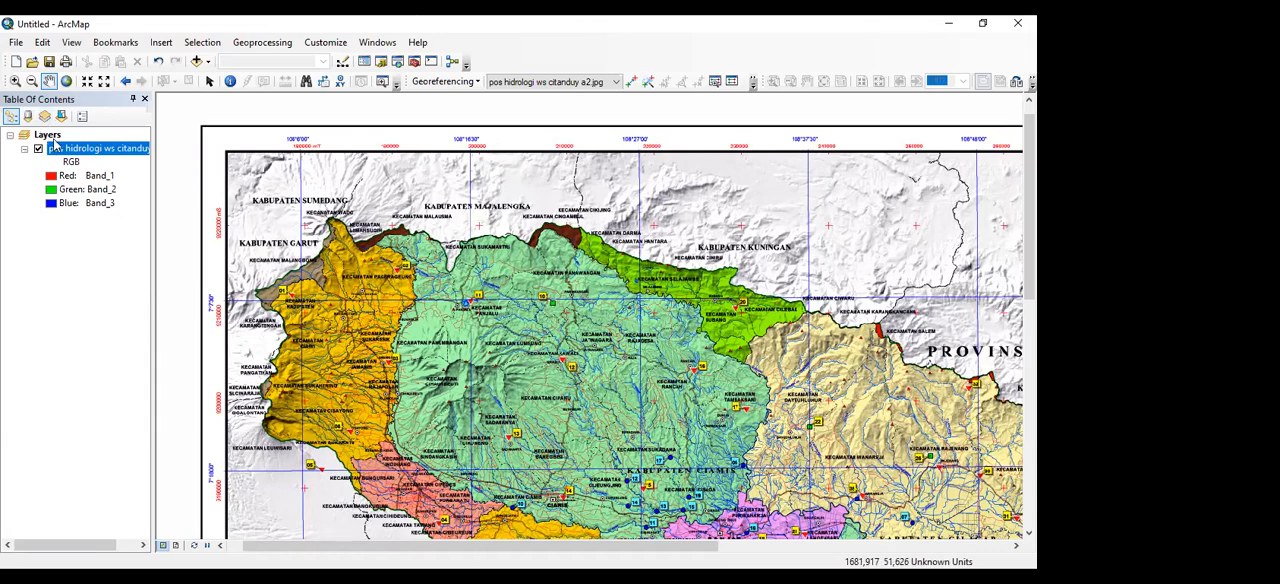
pyautogui.click(48, 135)
pyautogui.click(45, 137)
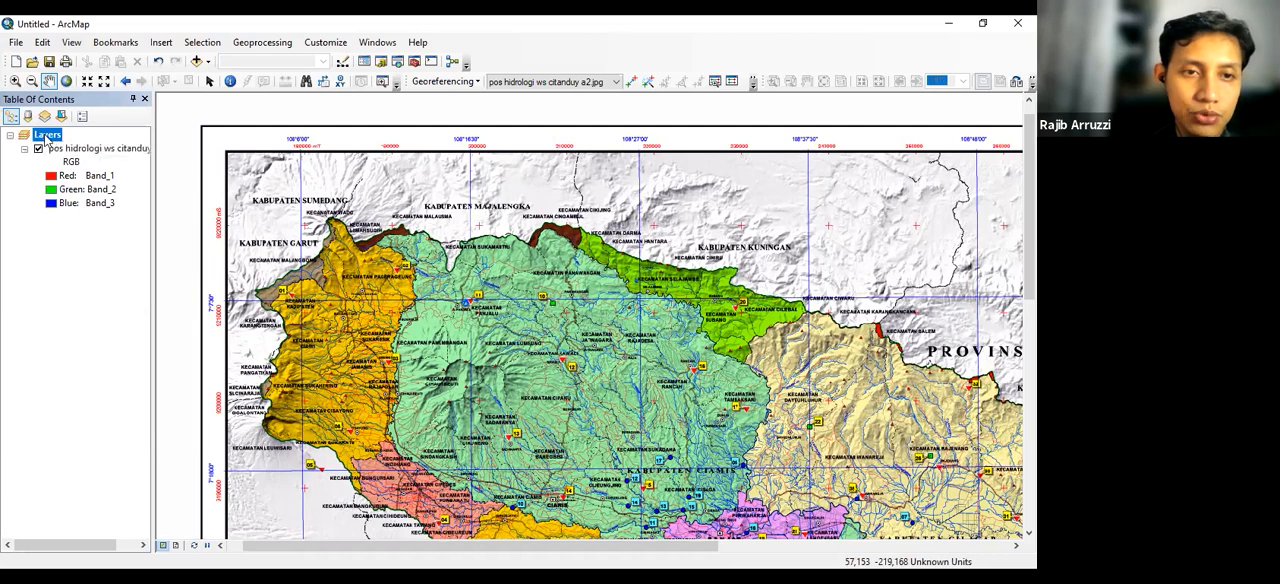
pyautogui.rightClick(46, 140)
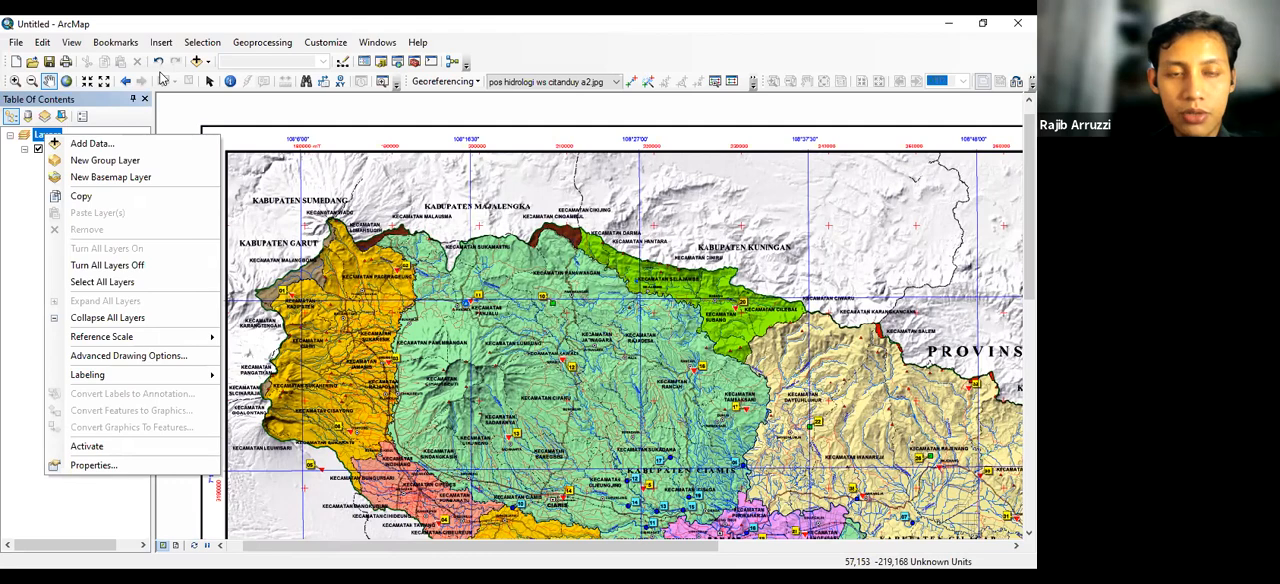
pyautogui.click(93, 467)
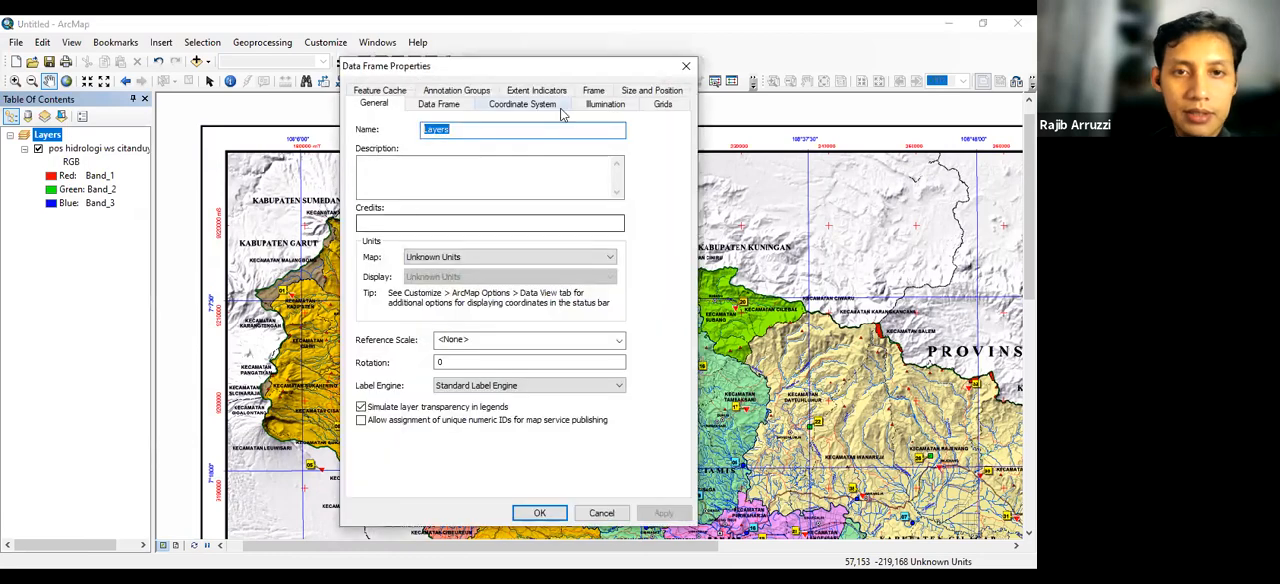
pyautogui.click(534, 104)
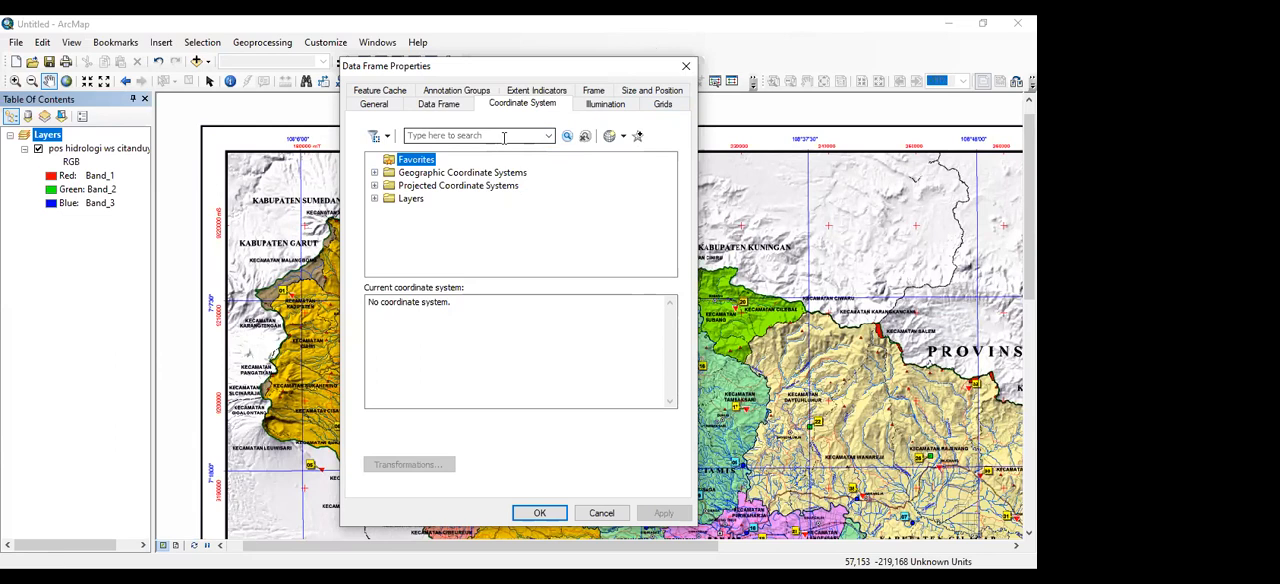
# Expand the projected coordinate systems down to UTM, WGS 1984, Southern Hemisphere
pyautogui.doubleClick(470, 186)
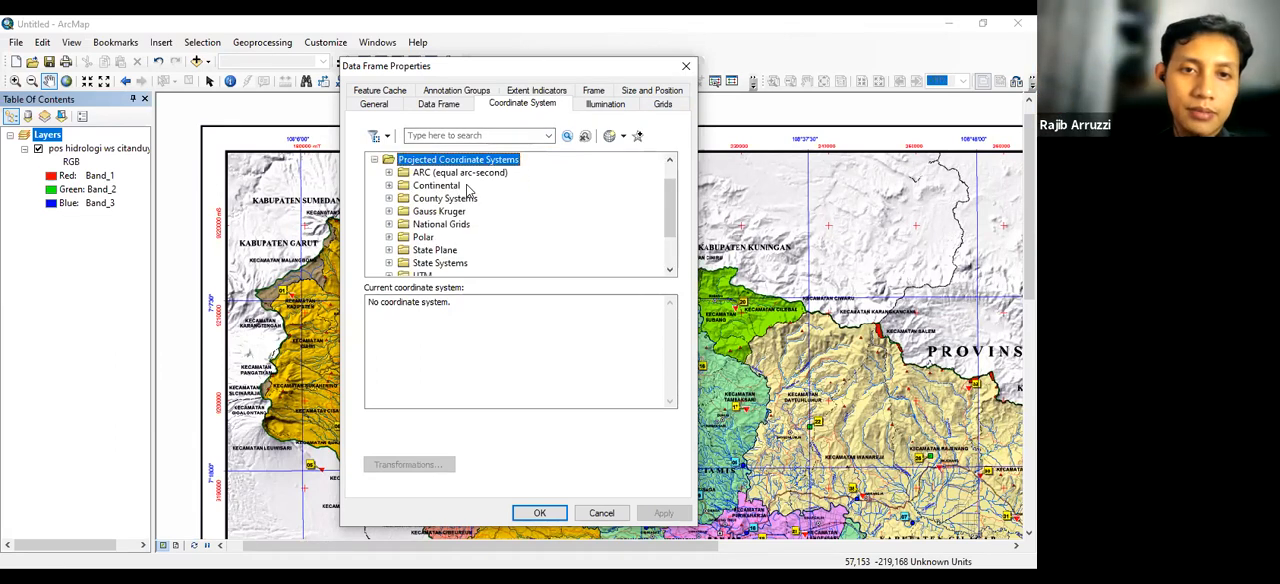
pyautogui.scroll(-2, 470, 185)
pyautogui.scroll(2, 462, 195)
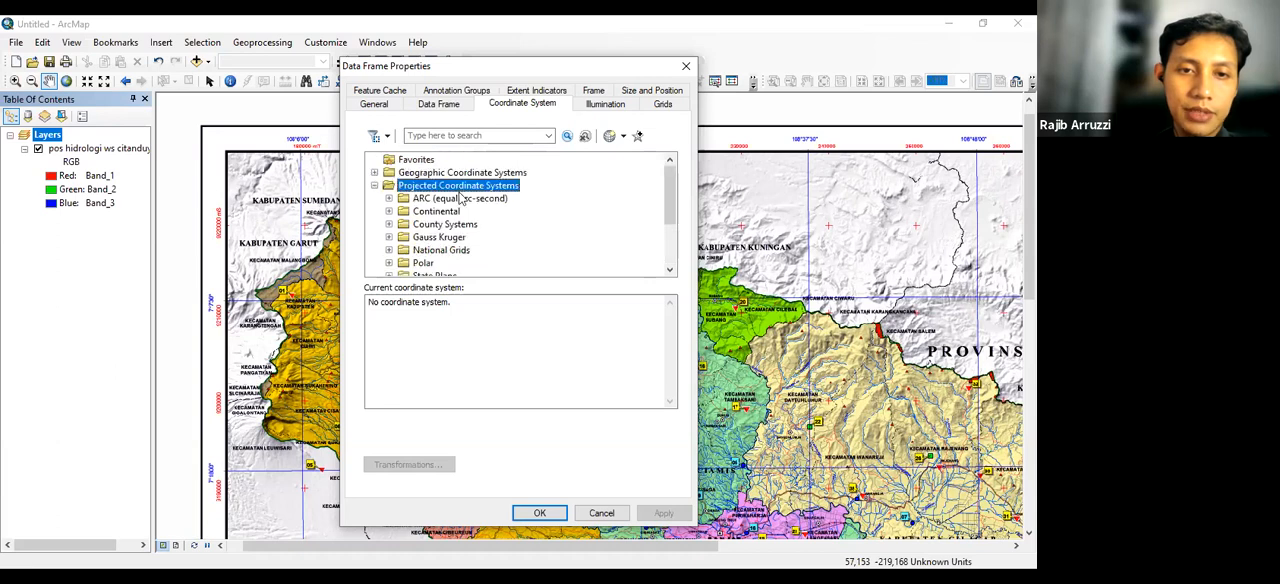
pyautogui.scroll(-2, 433, 222)
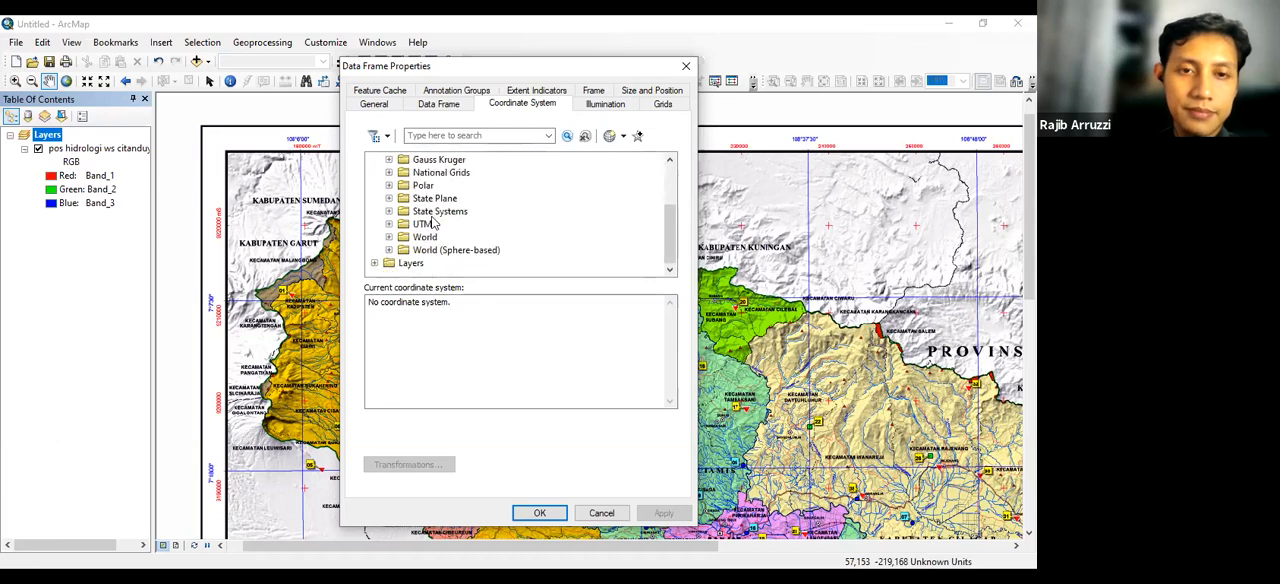
pyautogui.doubleClick(422, 224)
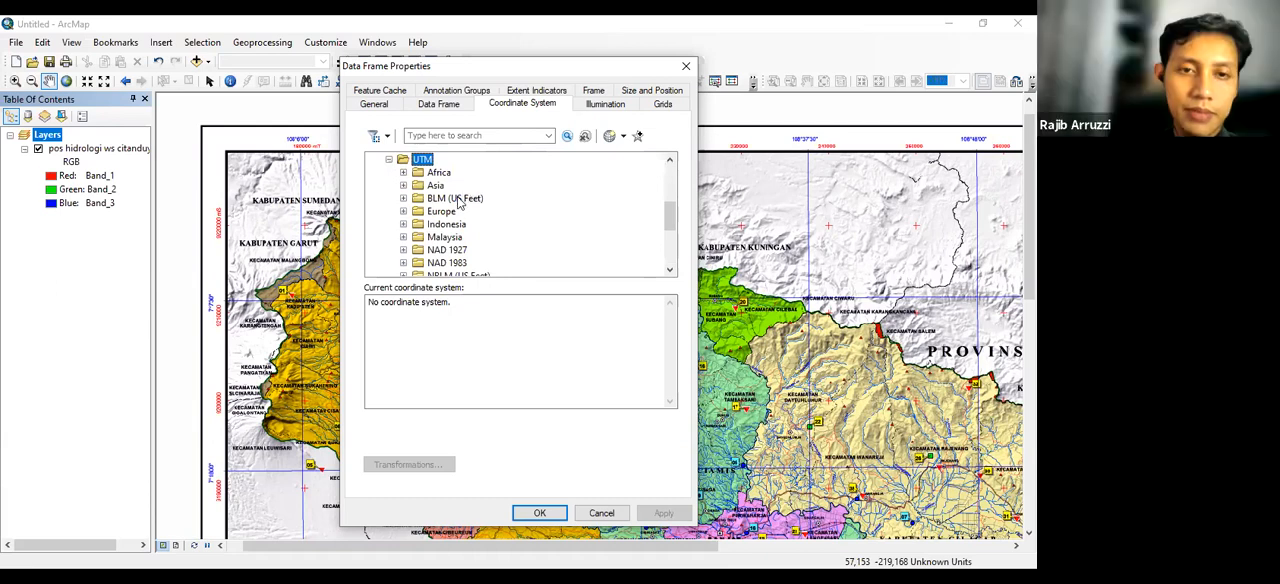
pyautogui.scroll(-1, 460, 200)
pyautogui.scroll(-3, 458, 203)
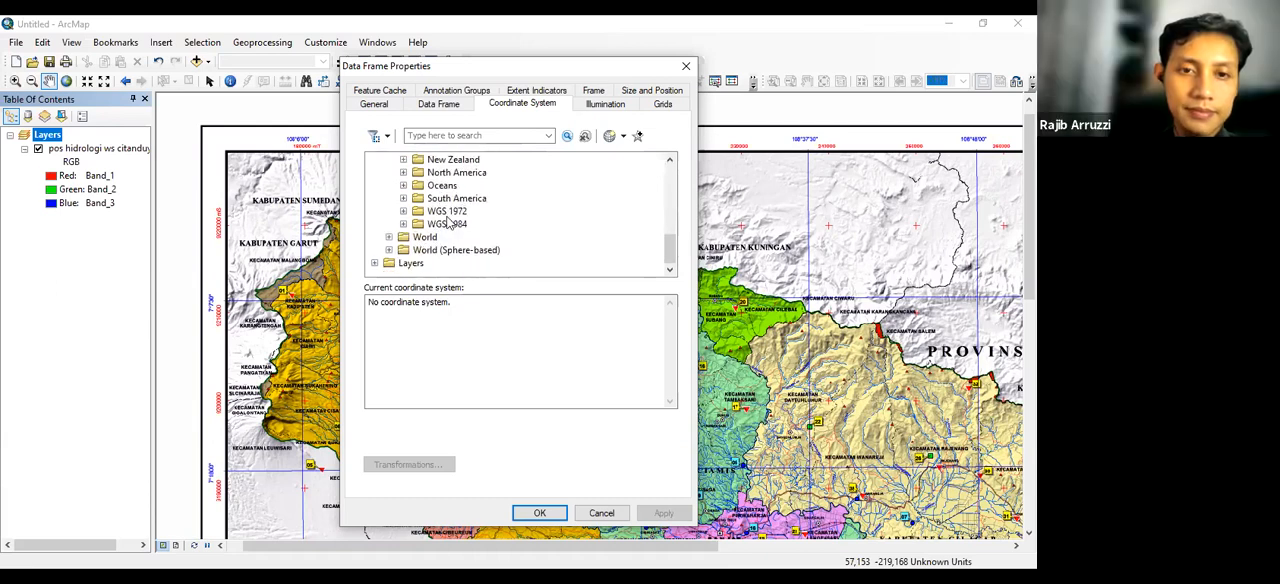
pyautogui.doubleClick(447, 225)
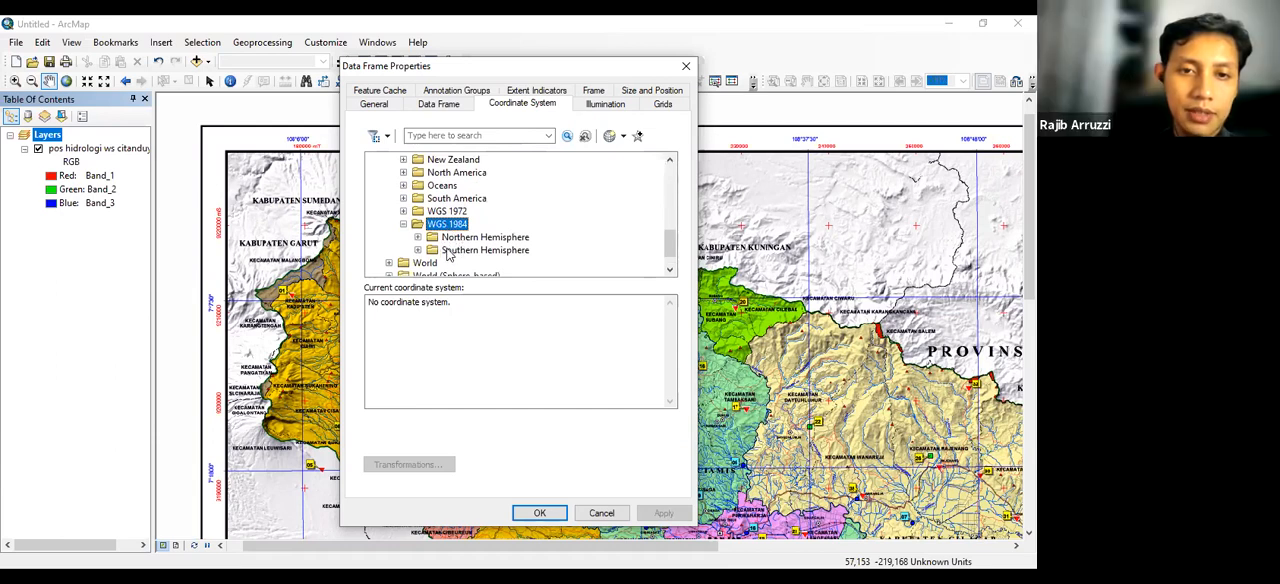
pyautogui.doubleClick(447, 251)
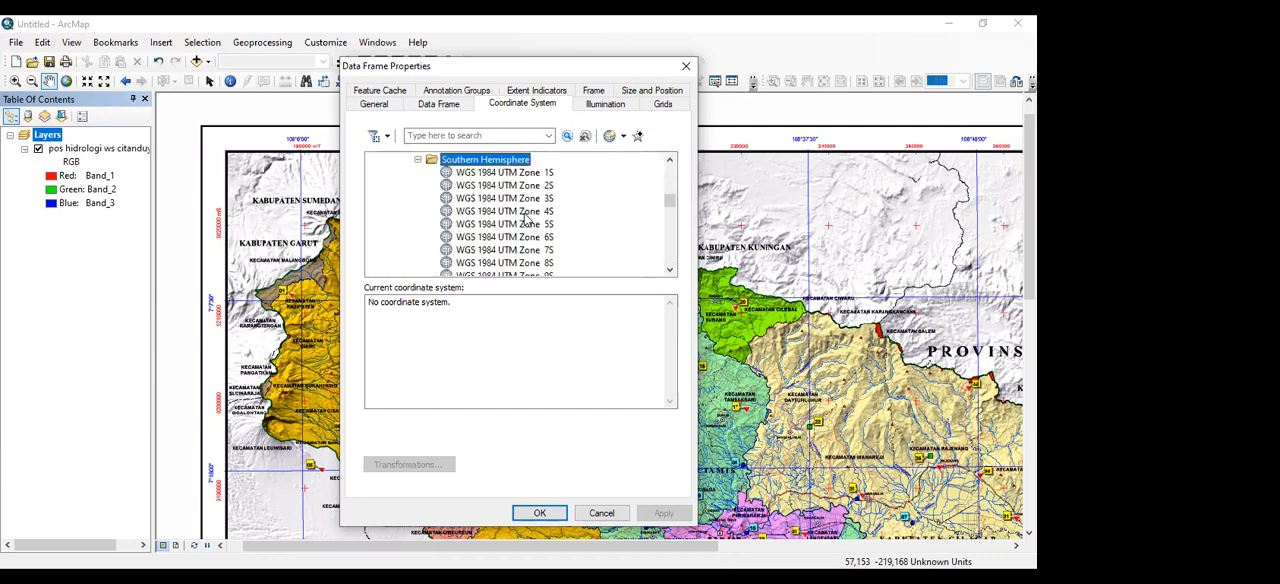
# Assign WGS 1984 UTM Zone 49S as the data frame's coordinate system, accepting its default projection properties
pyautogui.scroll(-1, 523, 216)
pyautogui.scroll(-8, 525, 218)
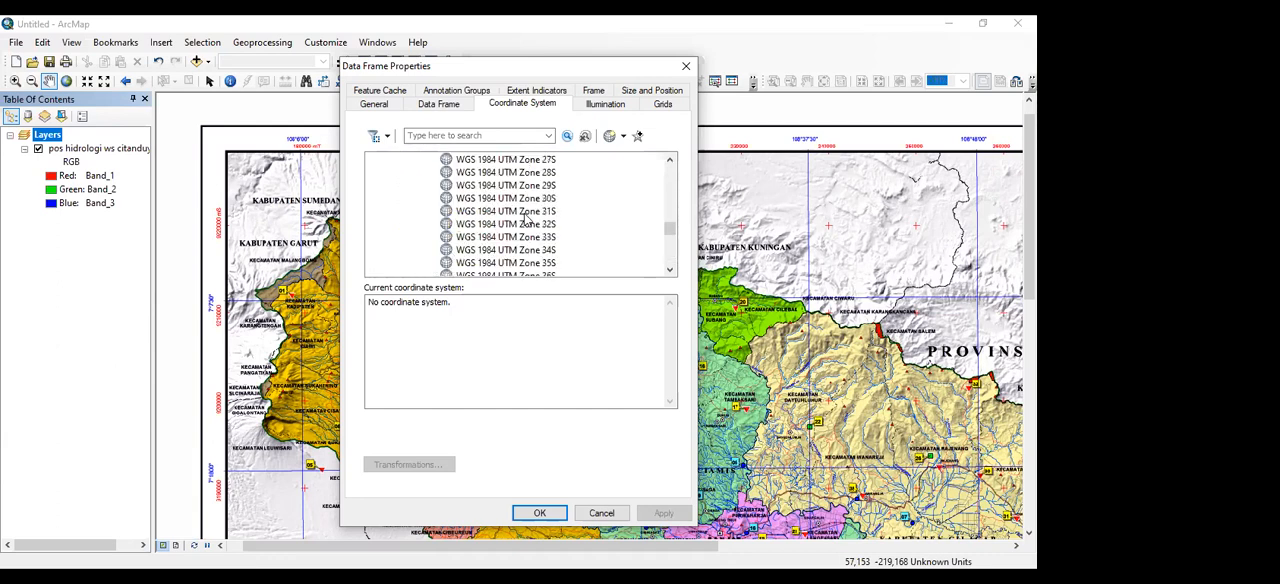
pyautogui.scroll(-5, 525, 218)
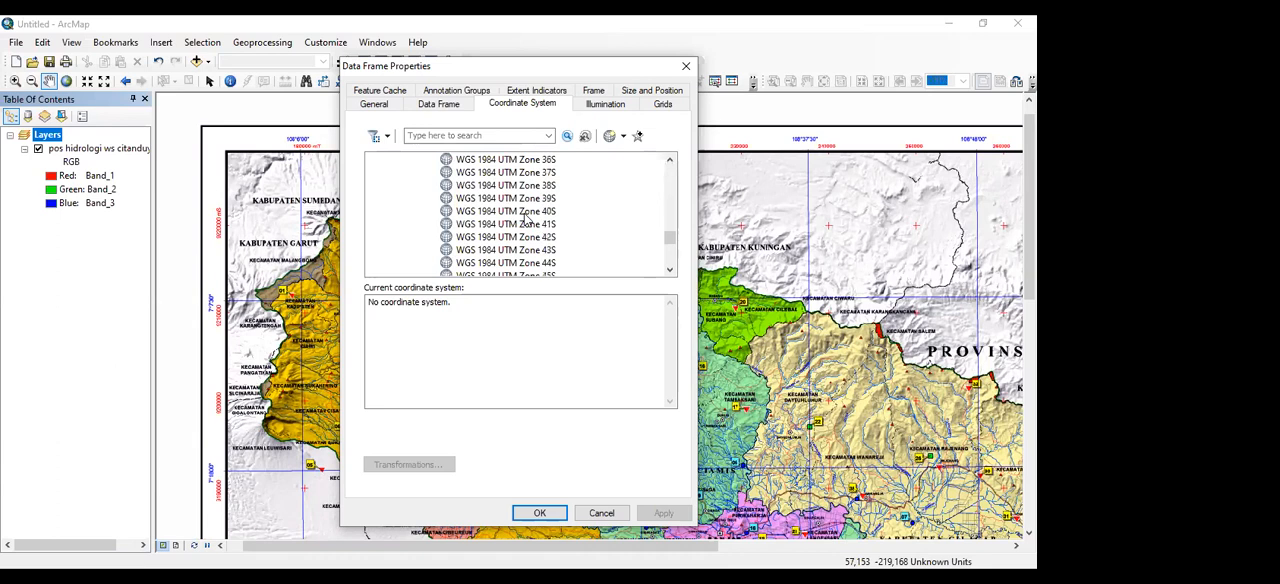
pyautogui.scroll(-1, 525, 220)
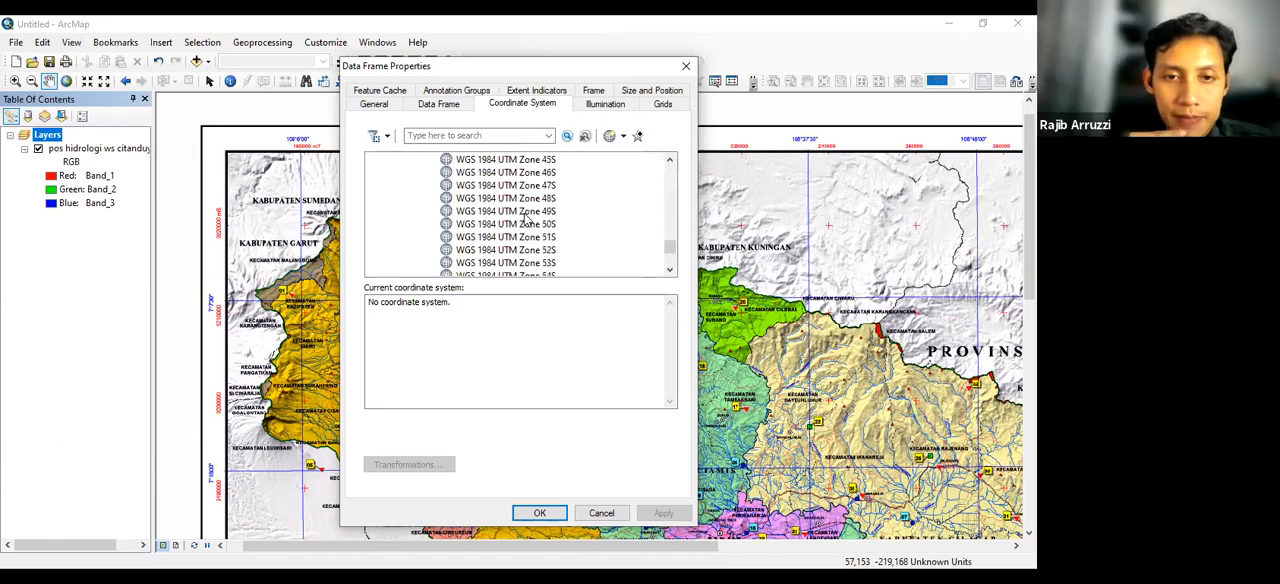
pyautogui.click(524, 211)
pyautogui.doubleClick(525, 211)
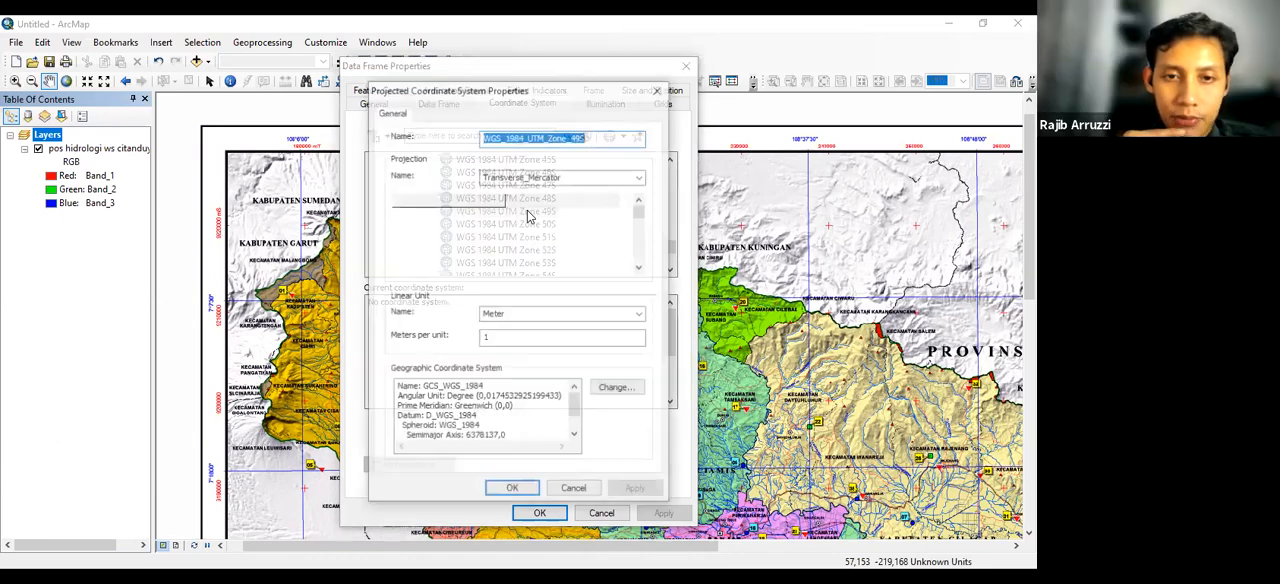
pyautogui.click(513, 488)
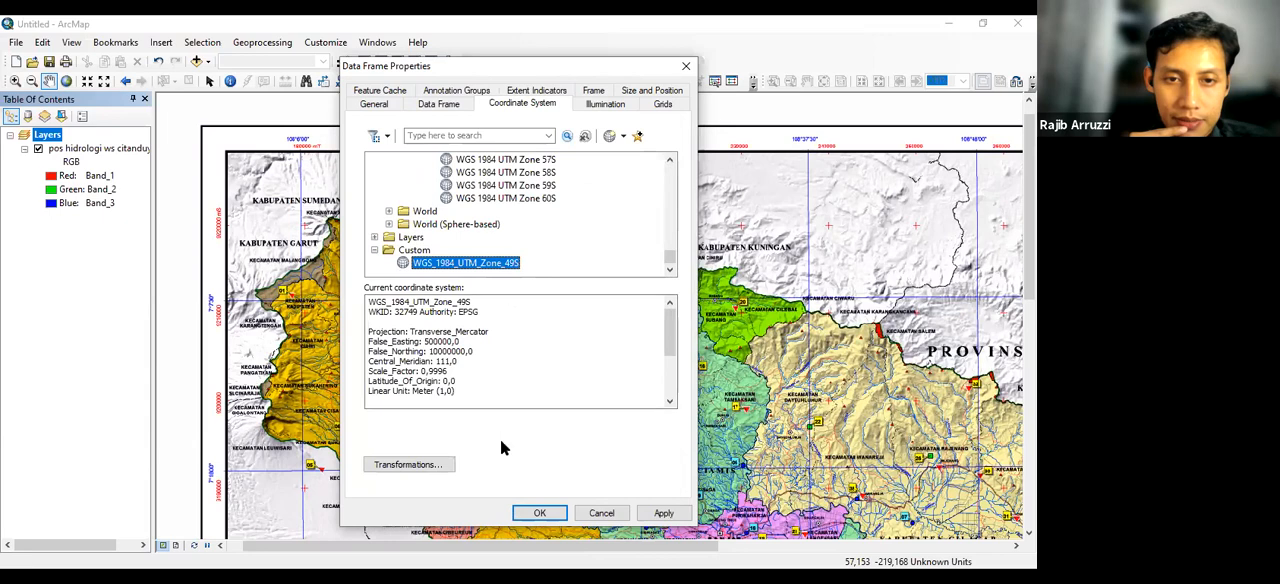
pyautogui.click(540, 513)
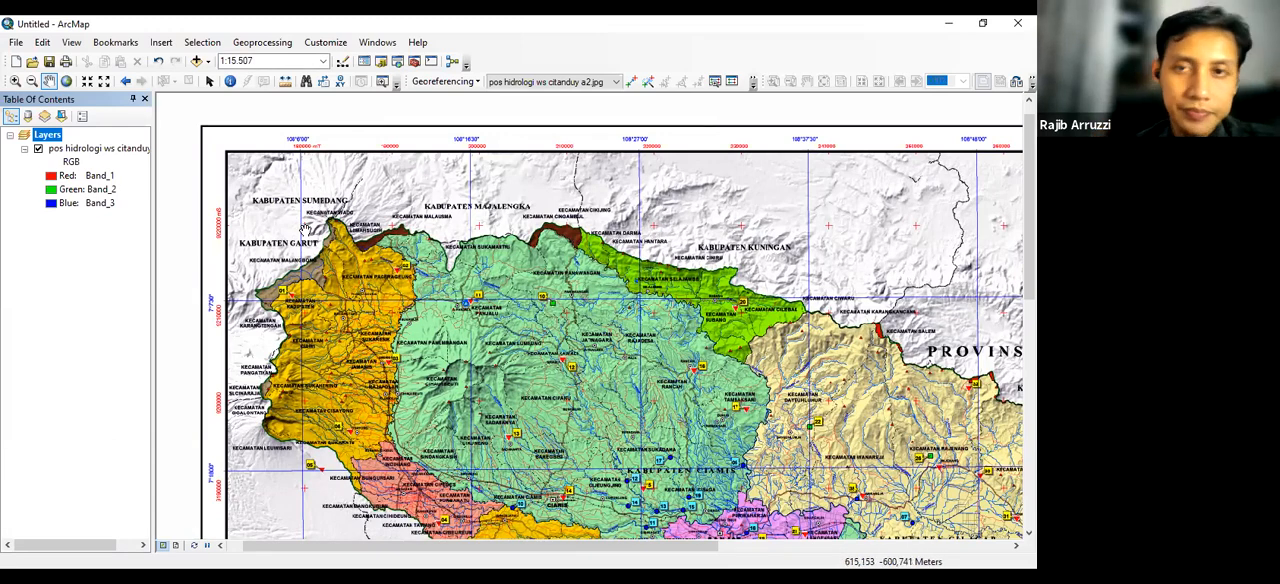
# Start a georeferencing control point at the exact centre of the red grid cross at 180000 mT, 9220000 mS, southwest of Kecamatan Wado
pyautogui.scroll(1, 305, 230)
pyautogui.scroll(-1, 305, 230)
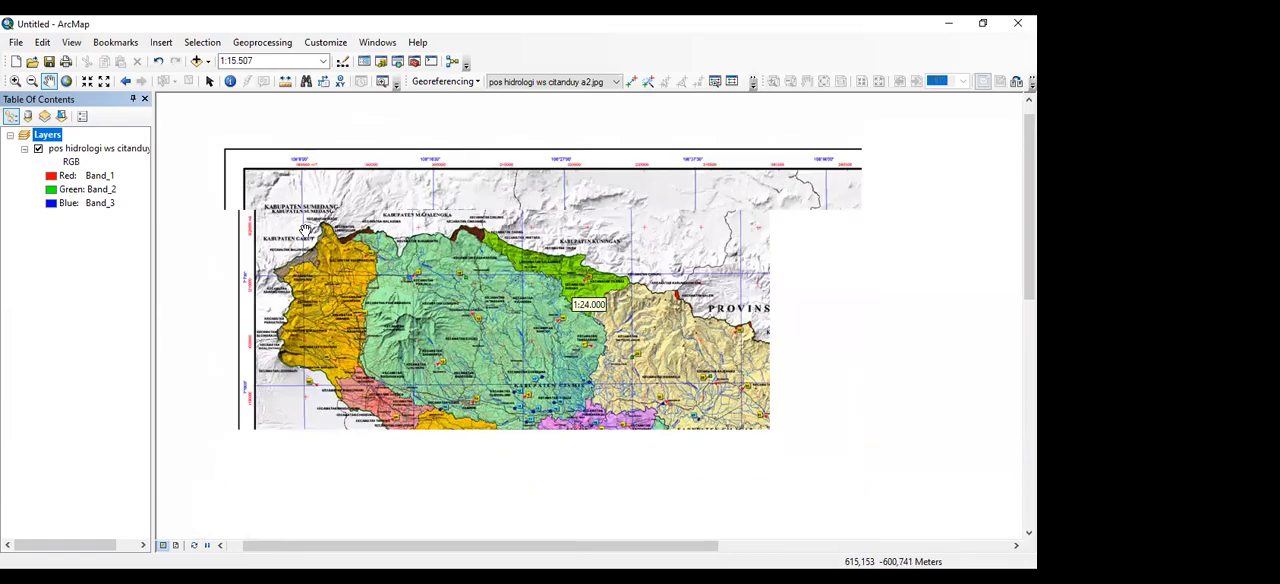
pyautogui.scroll(-1, 305, 224)
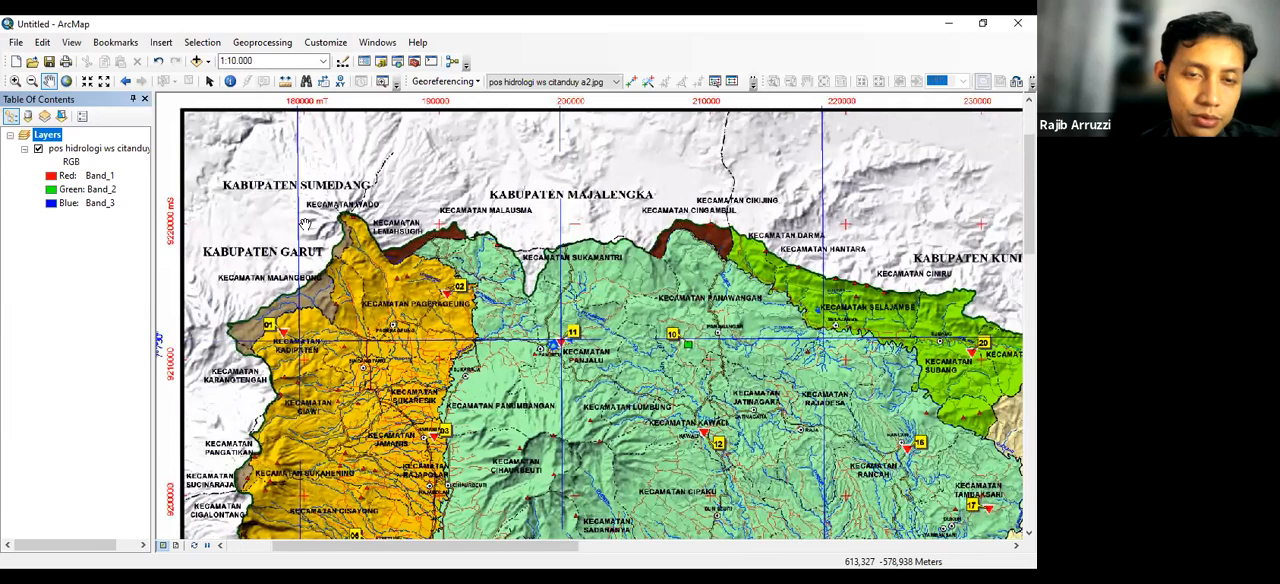
pyautogui.scroll(-1, 305, 224)
pyautogui.scroll(-1, 305, 224)
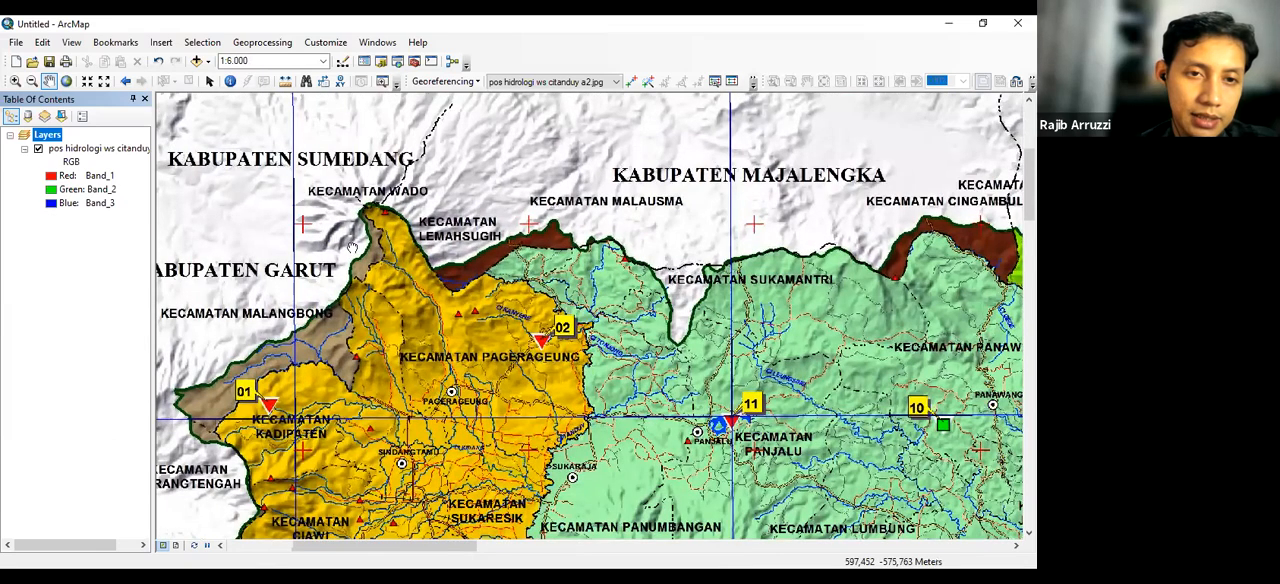
pyautogui.scroll(-2, 380, 248)
pyautogui.scroll(-3, 372, 243)
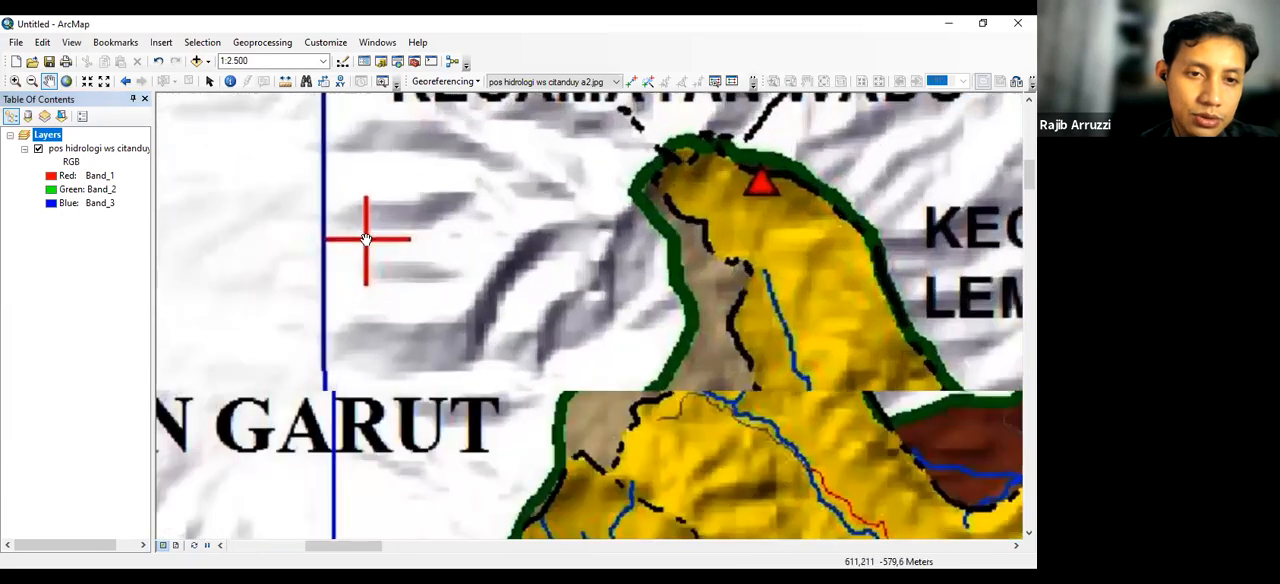
pyautogui.scroll(-3, 372, 243)
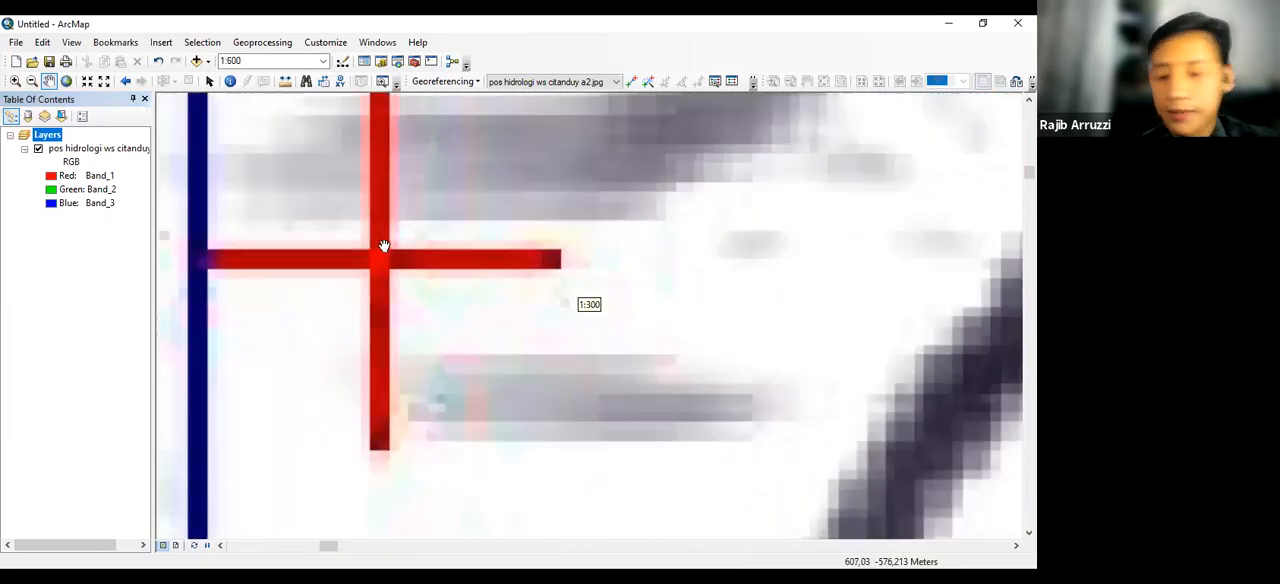
pyautogui.moveTo(443, 271); pyautogui.dragTo(580, 314)
pyautogui.moveTo(579, 267); pyautogui.dragTo(581, 305)
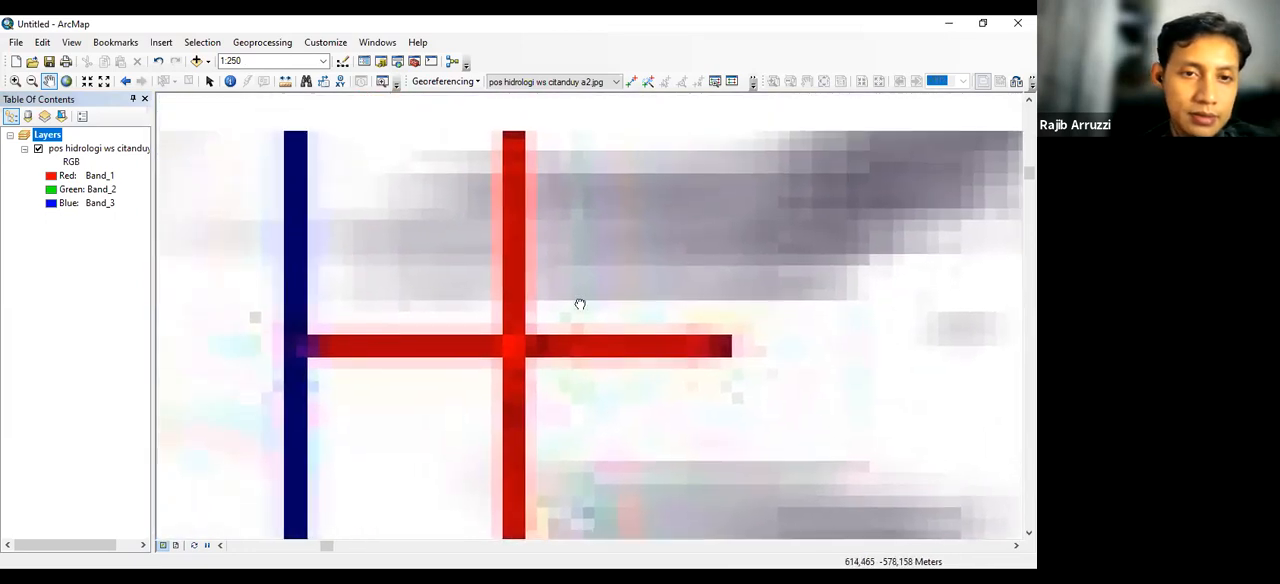
pyautogui.scroll(-2, 534, 323)
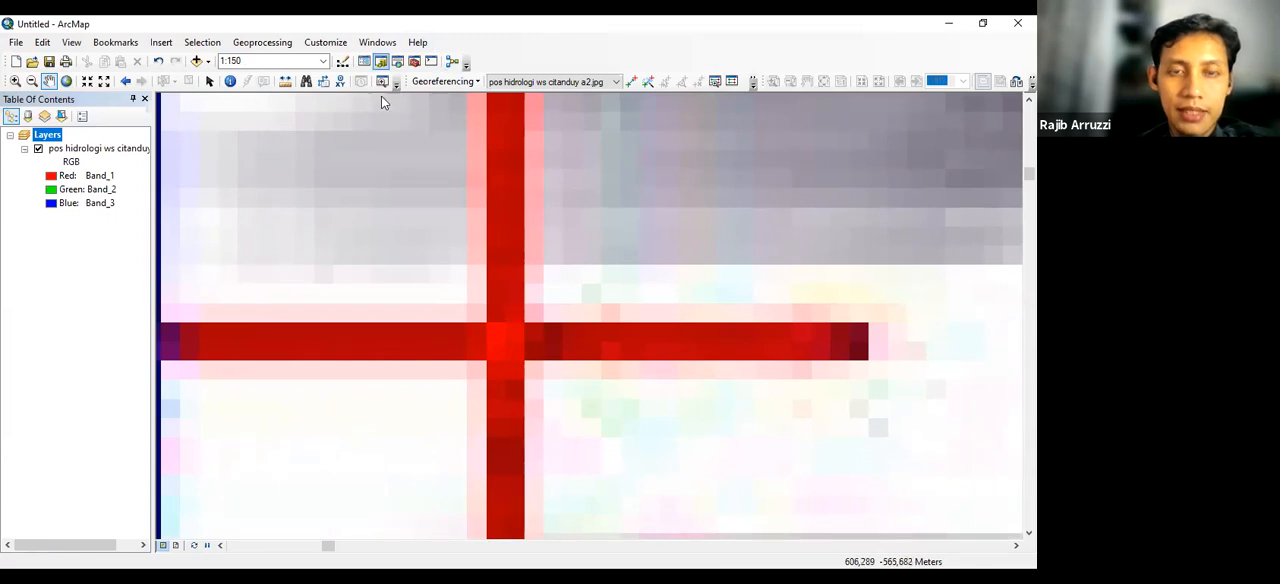
pyautogui.click(631, 82)
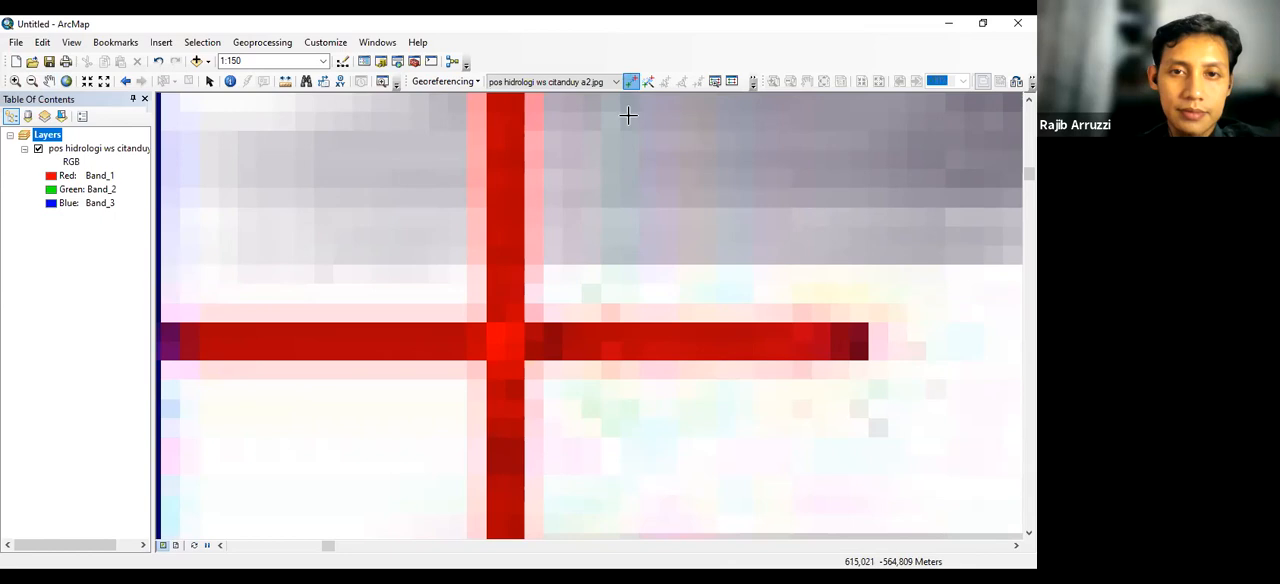
pyautogui.click(505, 340)
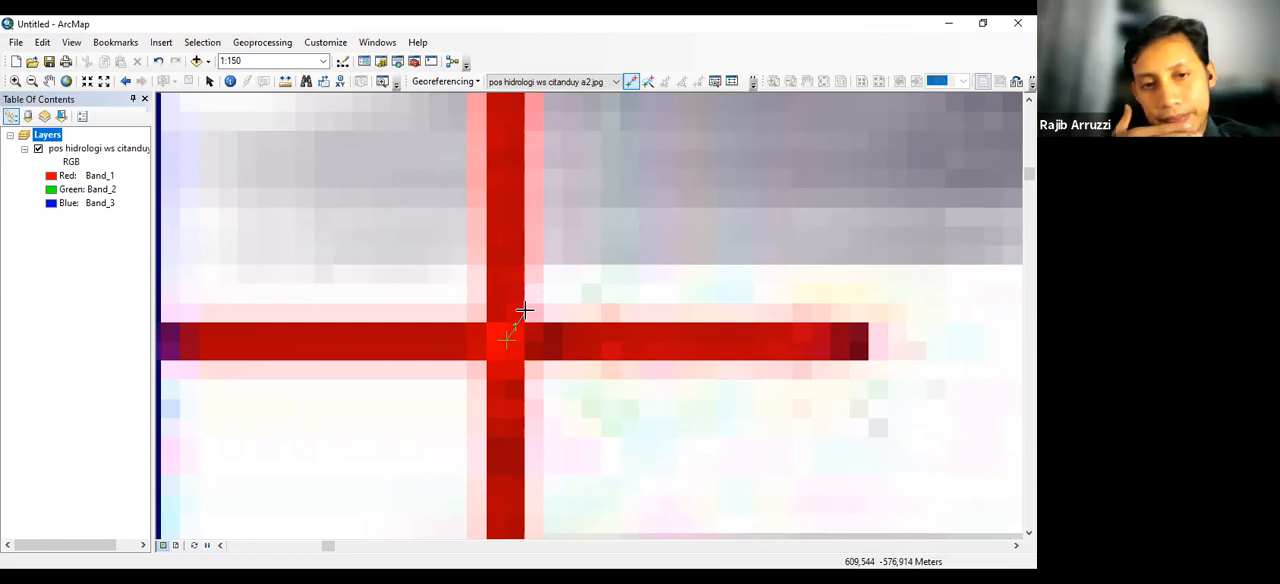
# Set the X coordinate of the first control point, at the cross southwest of Kecamatan Wado, to 180000
pyautogui.scroll(4, 524, 310)
pyautogui.scroll(3, 524, 310)
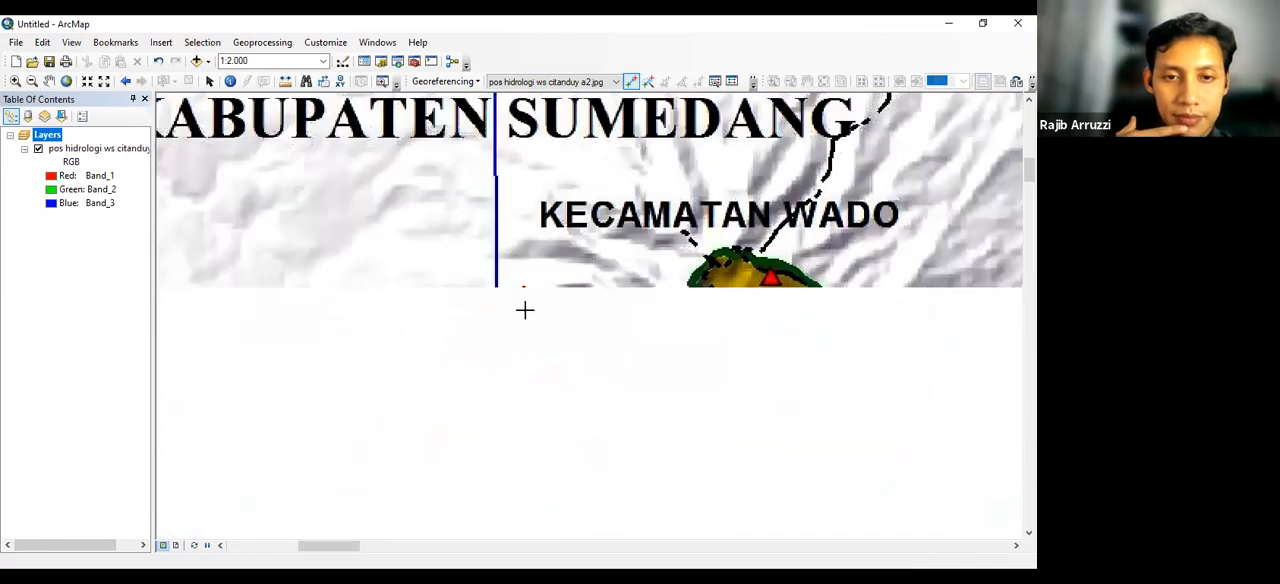
pyautogui.scroll(2, 524, 310)
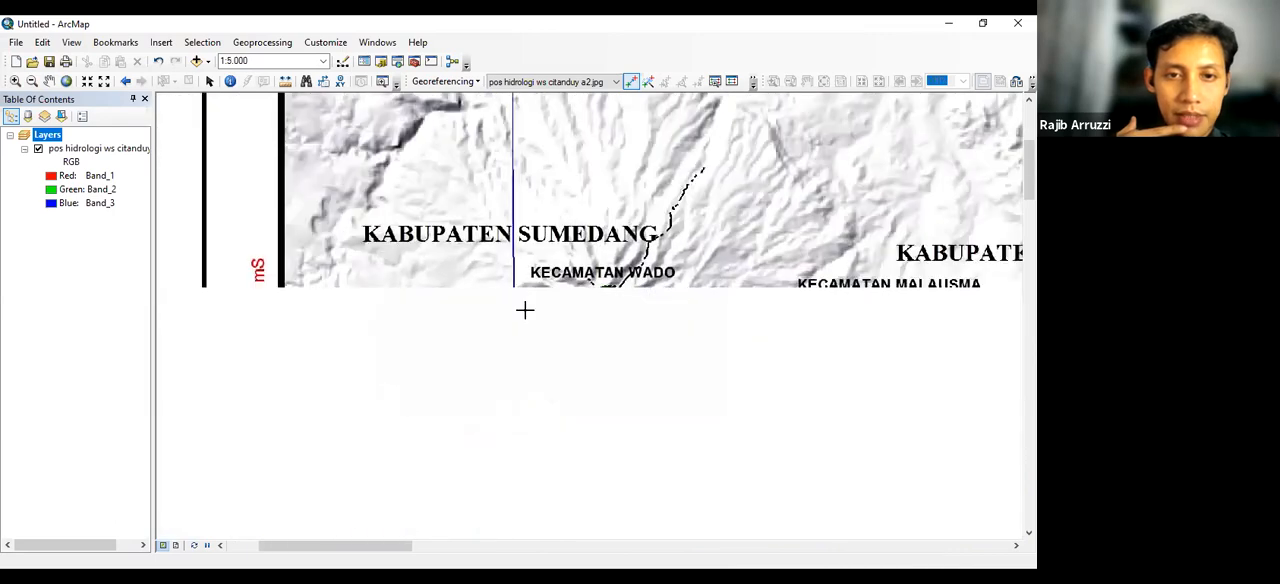
pyautogui.scroll(2, 524, 310)
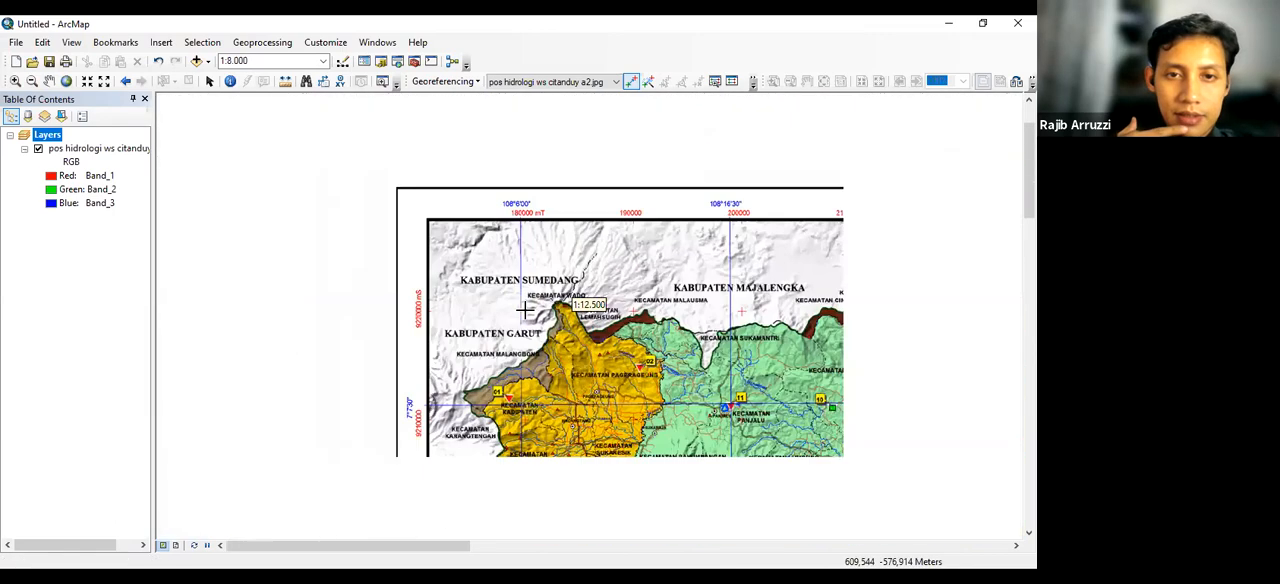
pyautogui.scroll(2, 524, 310)
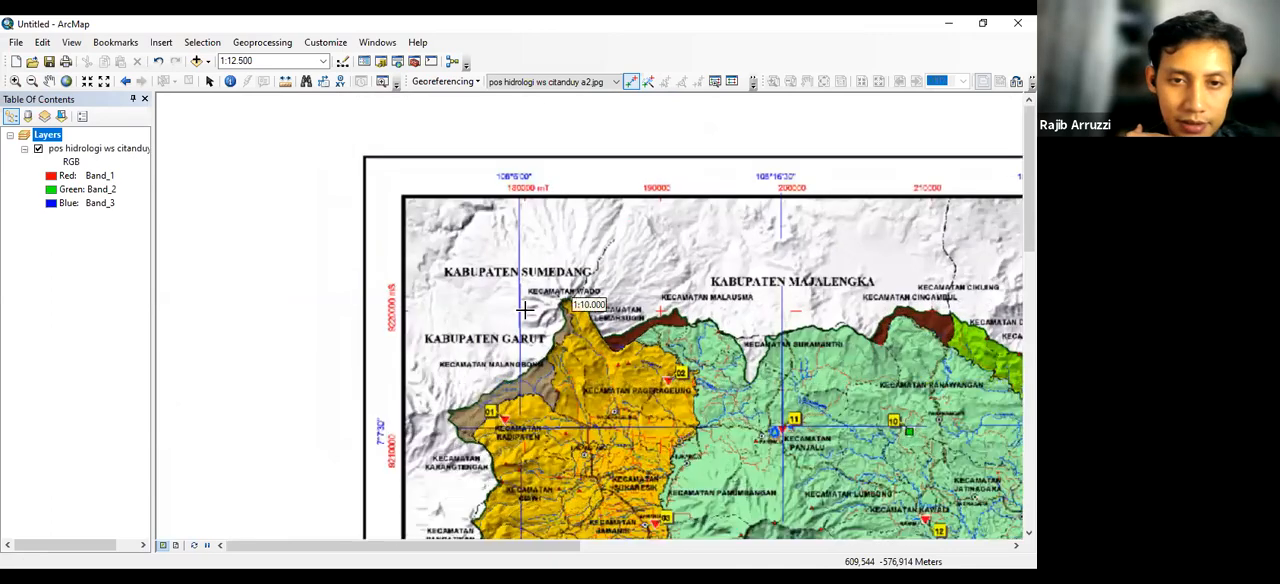
pyautogui.scroll(-1, 524, 310)
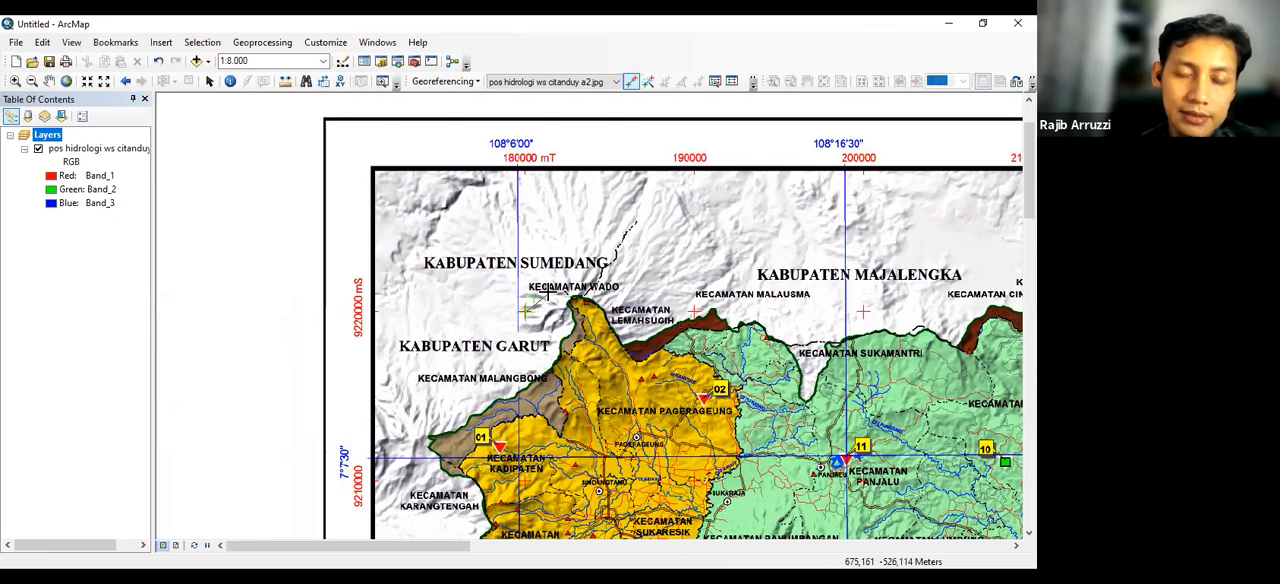
pyautogui.rightClick(548, 292)
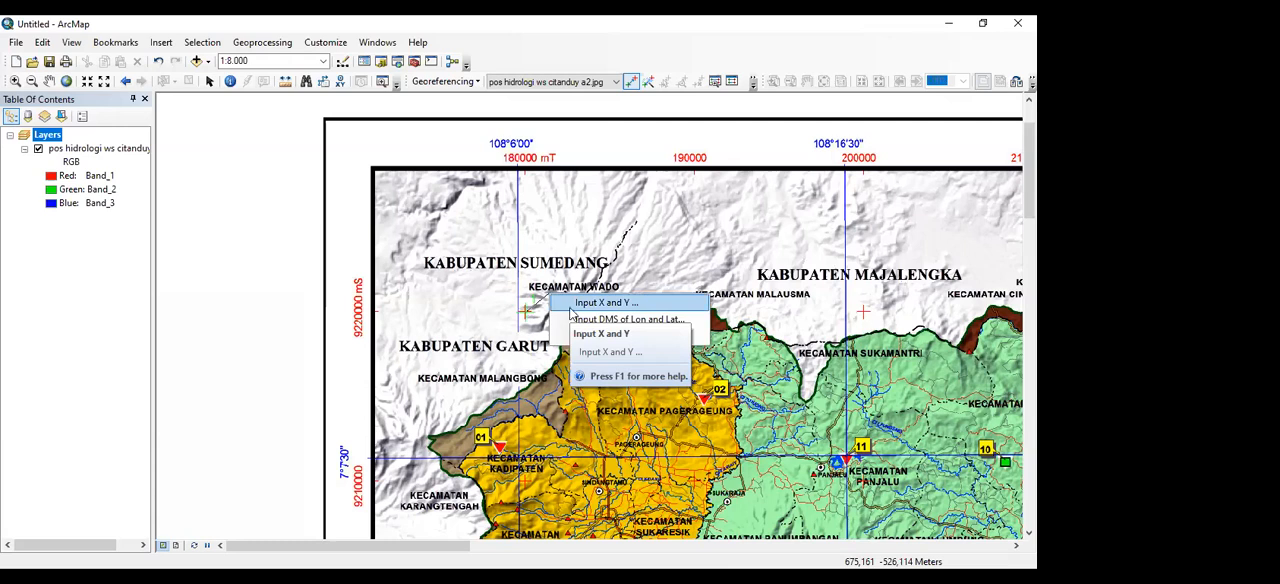
pyautogui.click(571, 306)
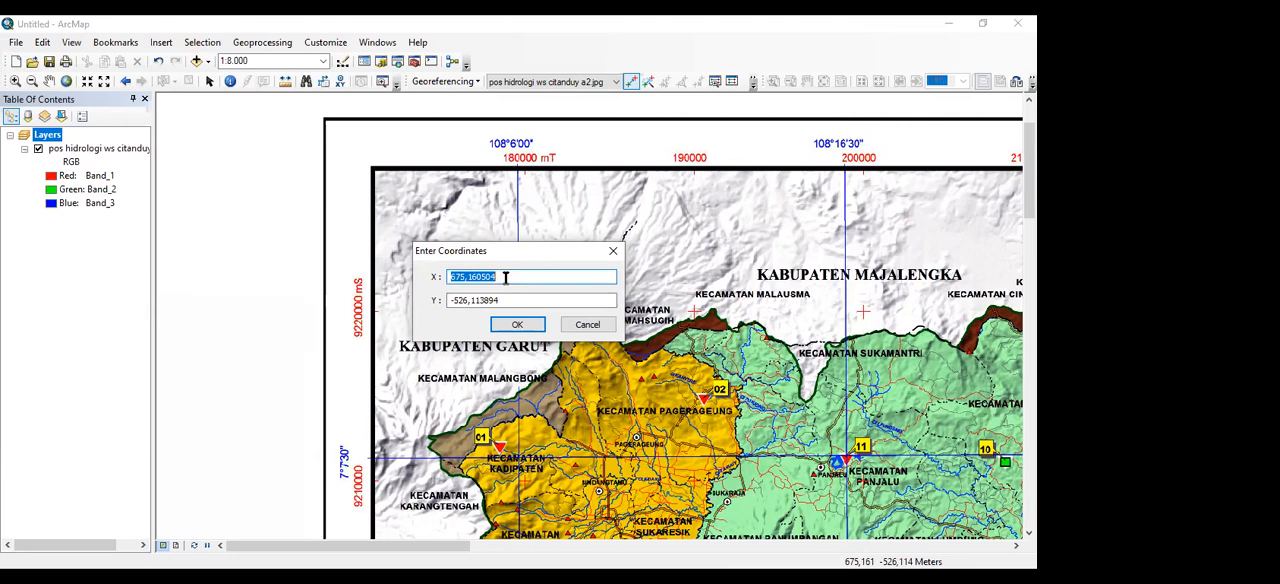
pyautogui.write('922')
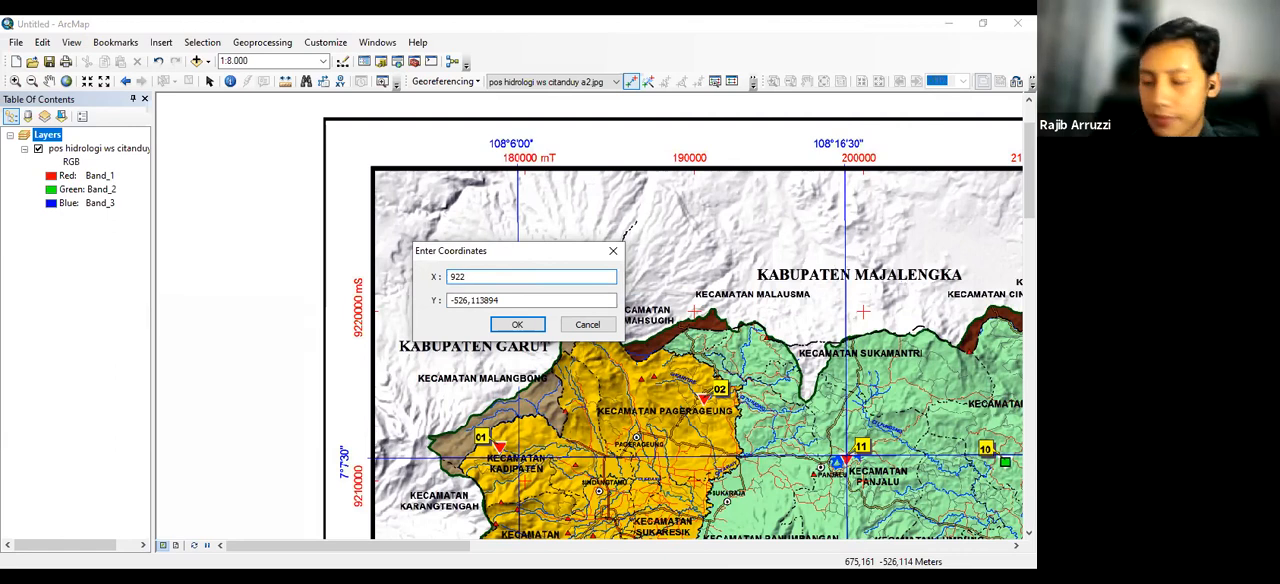
pyautogui.write('0')
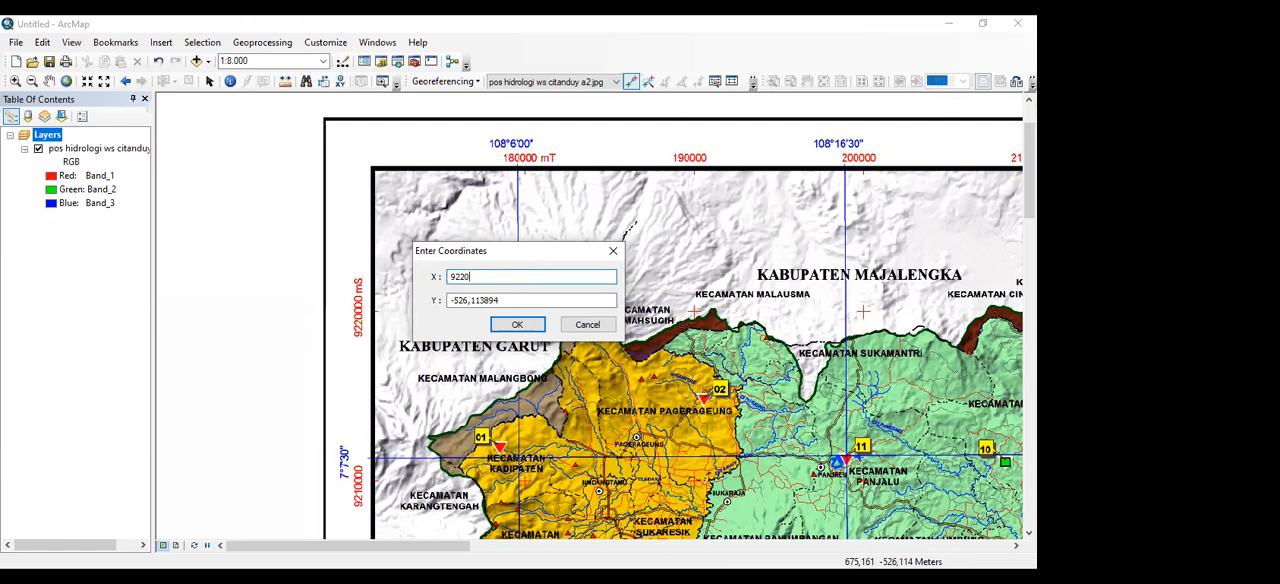
pyautogui.press('BackSpace')
pyautogui.press('BackSpace')
pyautogui.press('BackSpace')
pyautogui.write('180000')
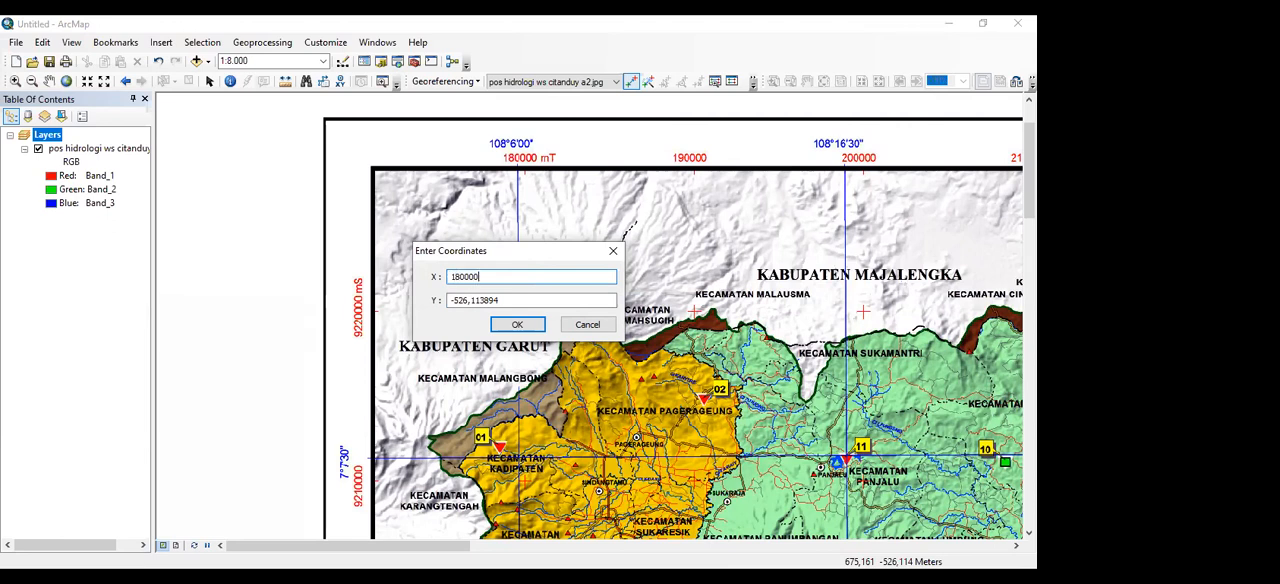
# Set the first control point's Y coordinate to 9220000 and apply the entered coordinates
pyautogui.press('Tab')
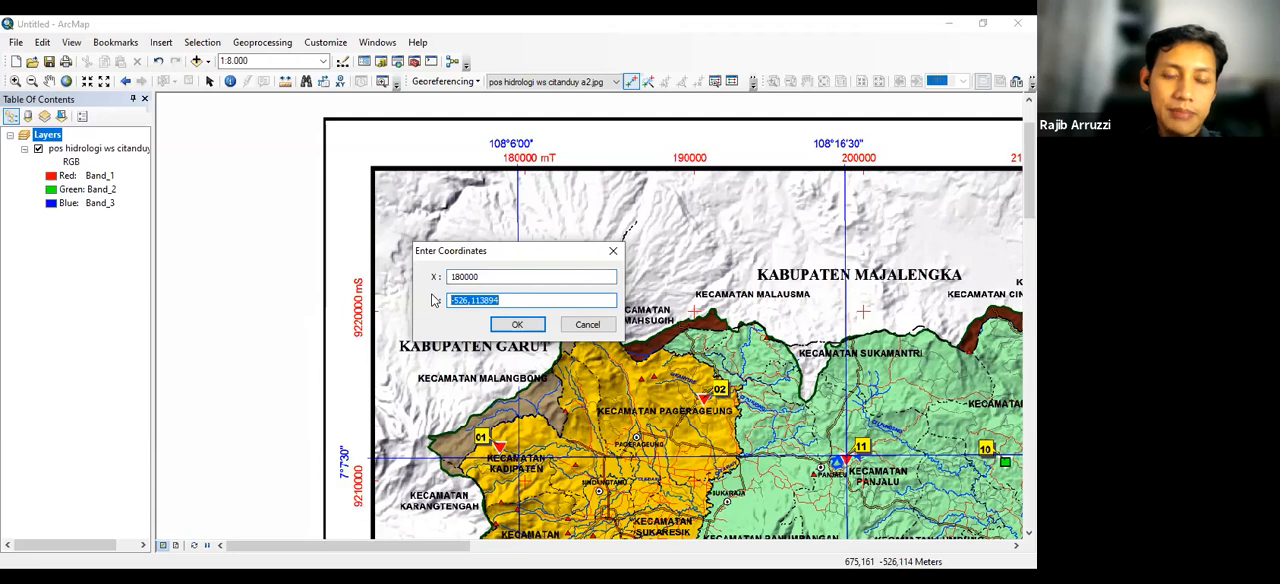
pyautogui.write('922')
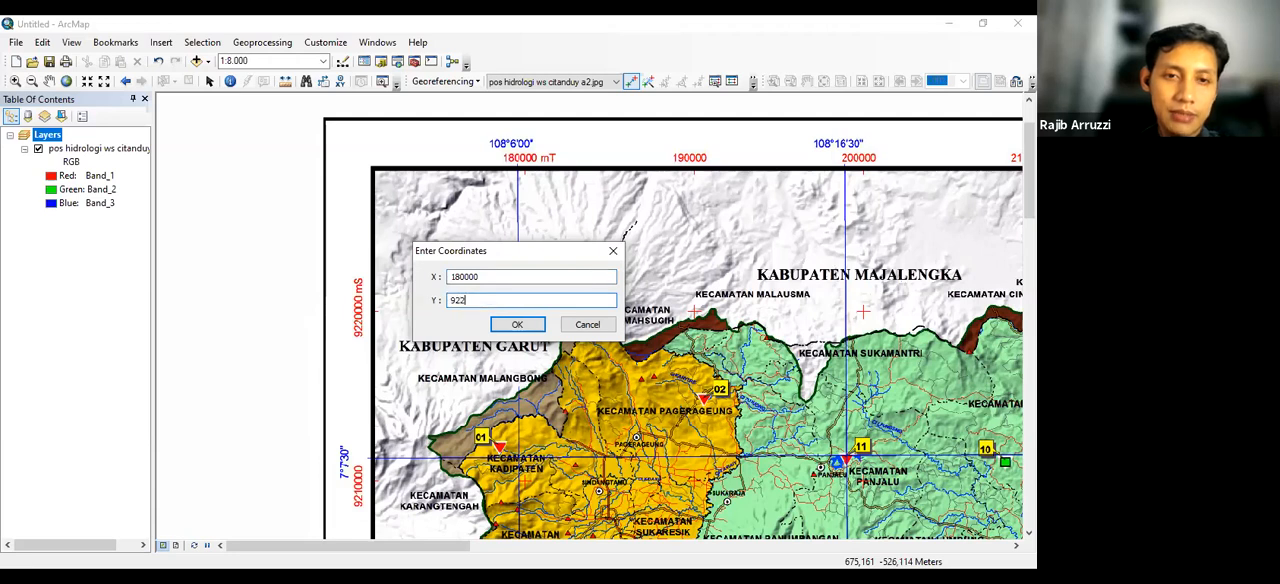
pyautogui.write('0000')
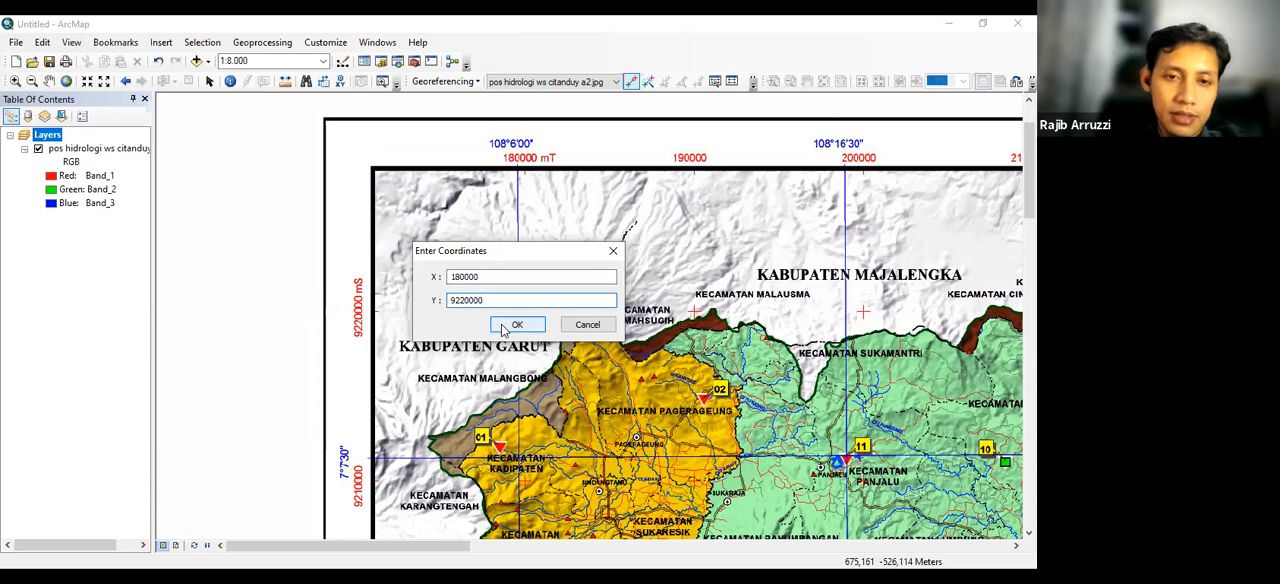
pyautogui.click(502, 326)
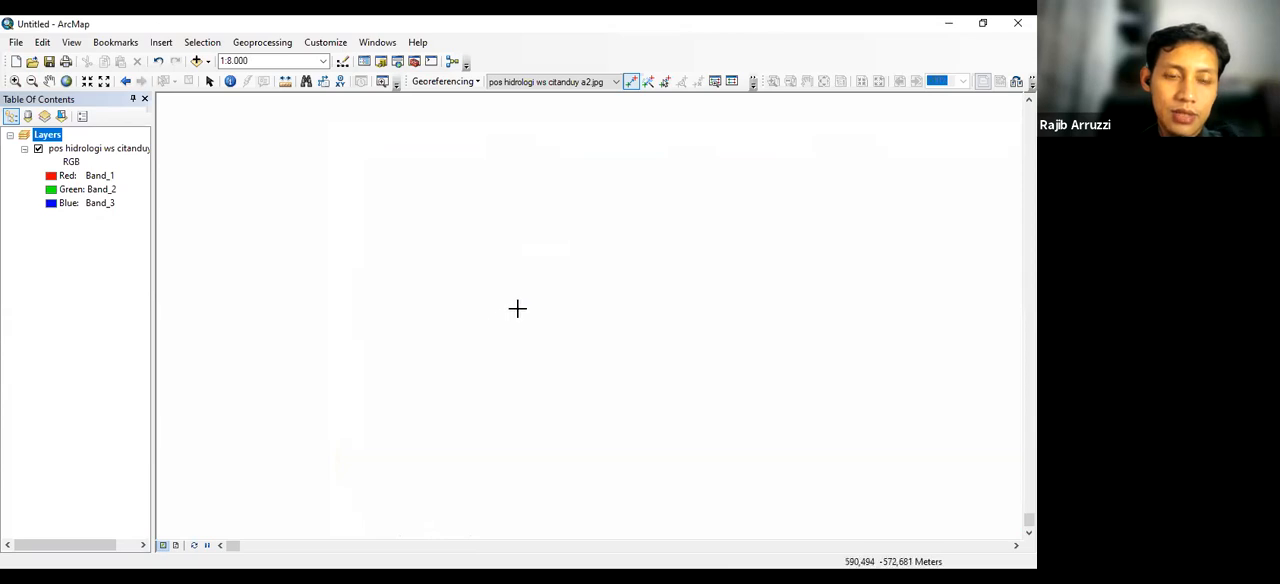
# Zoom to the full extent of the Citanduy hydrology map layer
pyautogui.scroll(1, 523, 297)
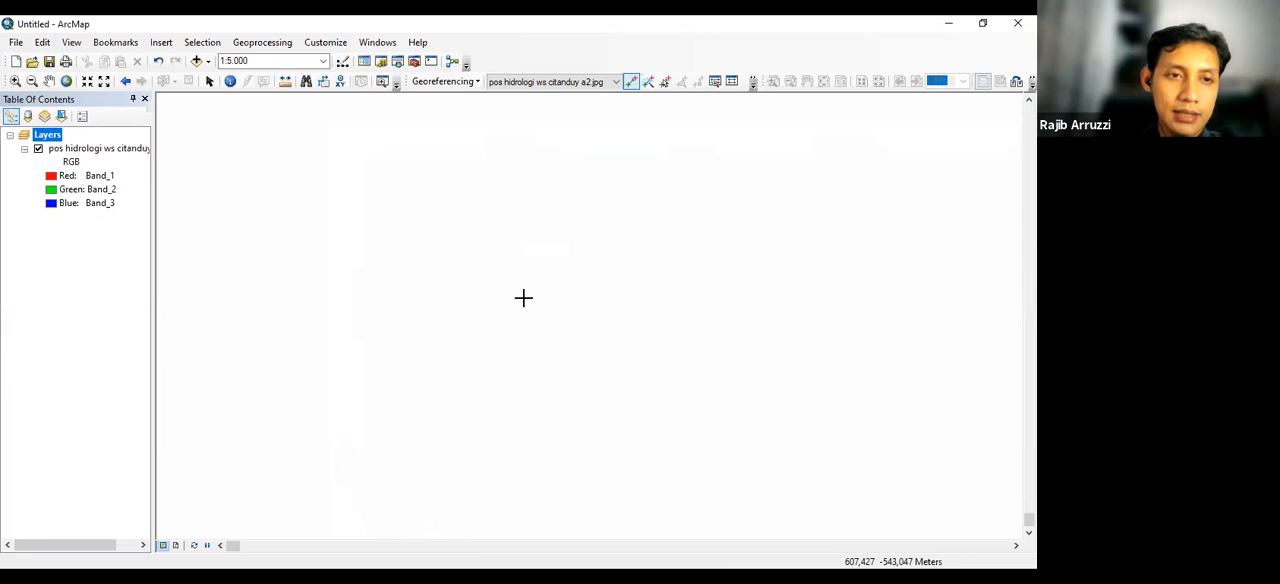
pyautogui.scroll(-3, 523, 297)
pyautogui.scroll(-2, 523, 297)
pyautogui.scroll(-1, 523, 297)
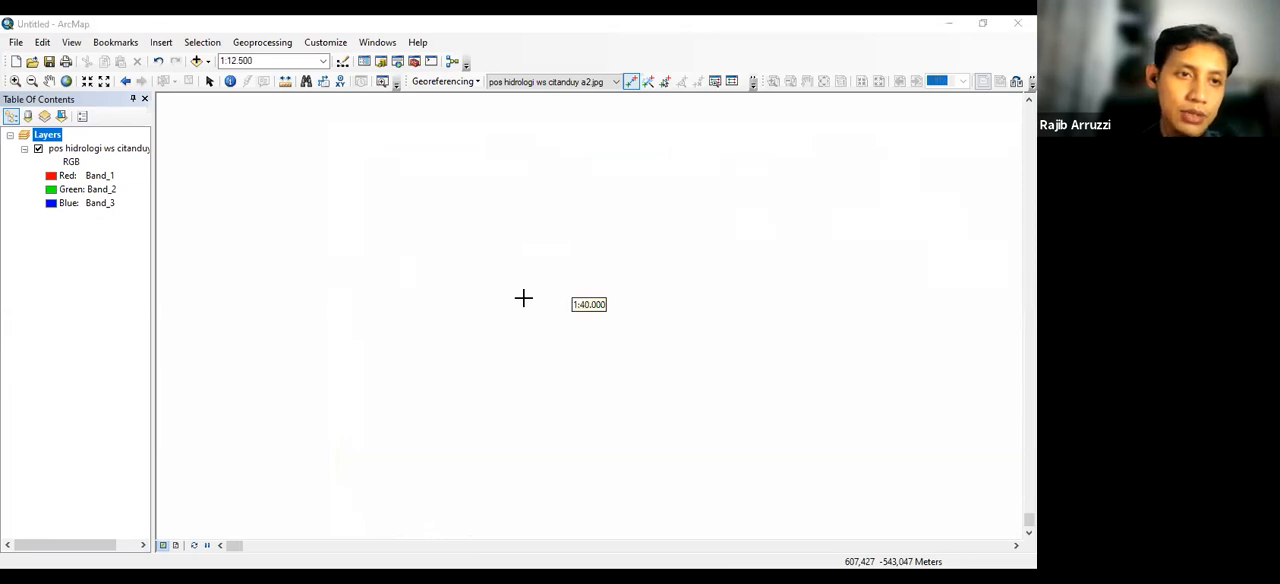
pyautogui.scroll(1, 523, 297)
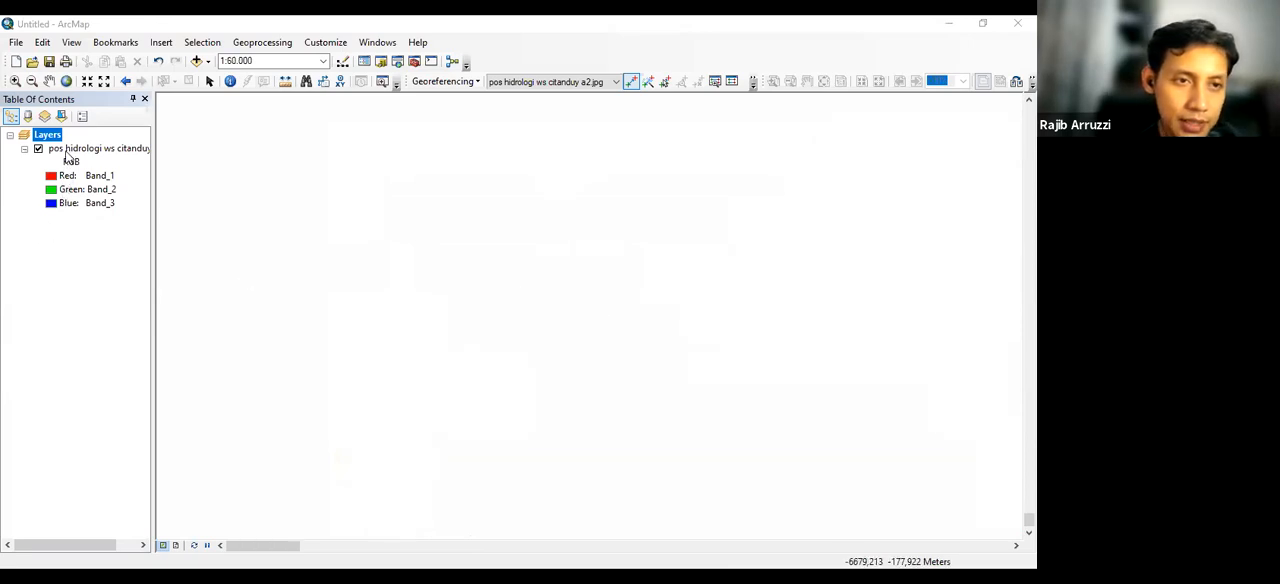
pyautogui.click(64, 148)
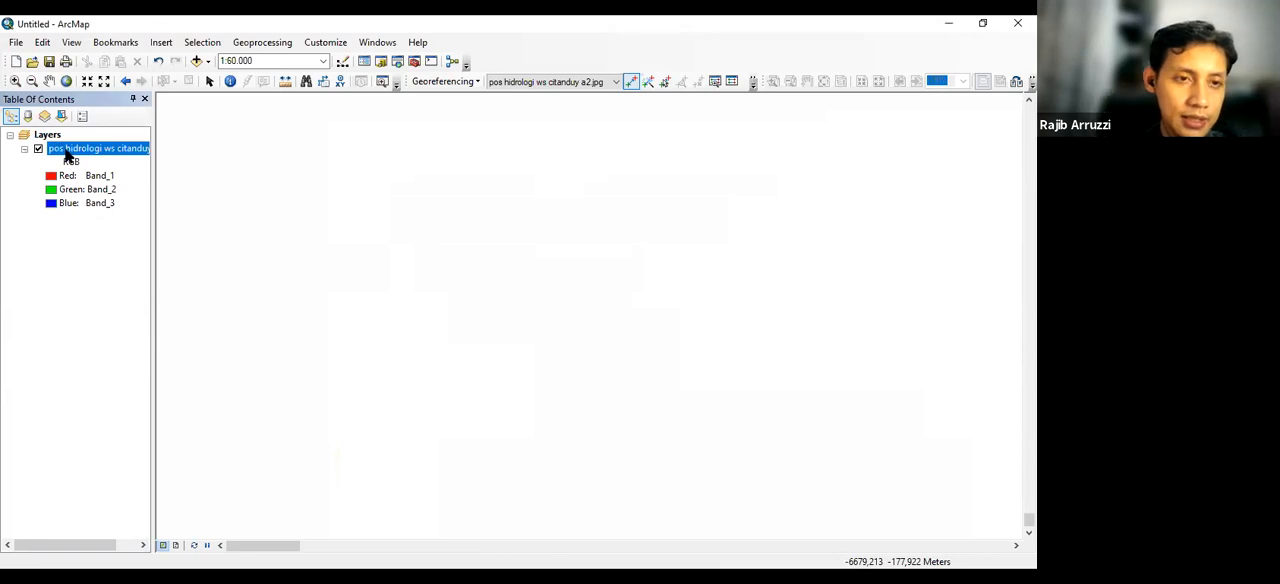
pyautogui.rightClick(66, 152)
pyautogui.click(117, 232)
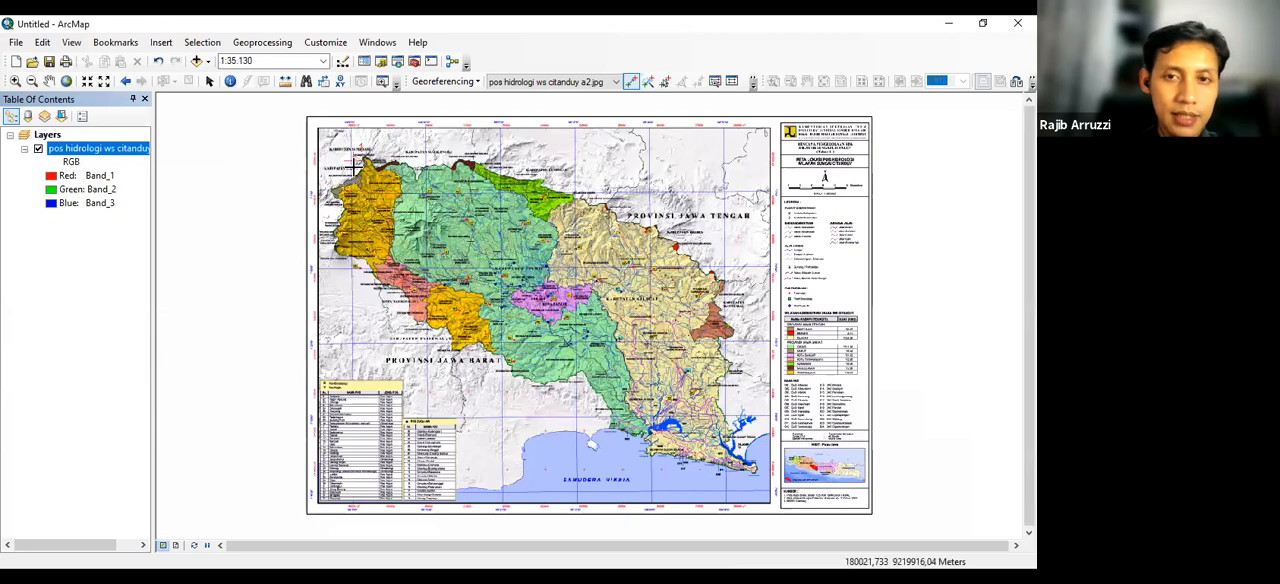
# Start the second control point at the exact centre of the red grid cross at 280000 mT, 9220000 mS, in the map's northeast corner
pyautogui.scroll(1, 355, 162)
pyautogui.scroll(4, 360, 165)
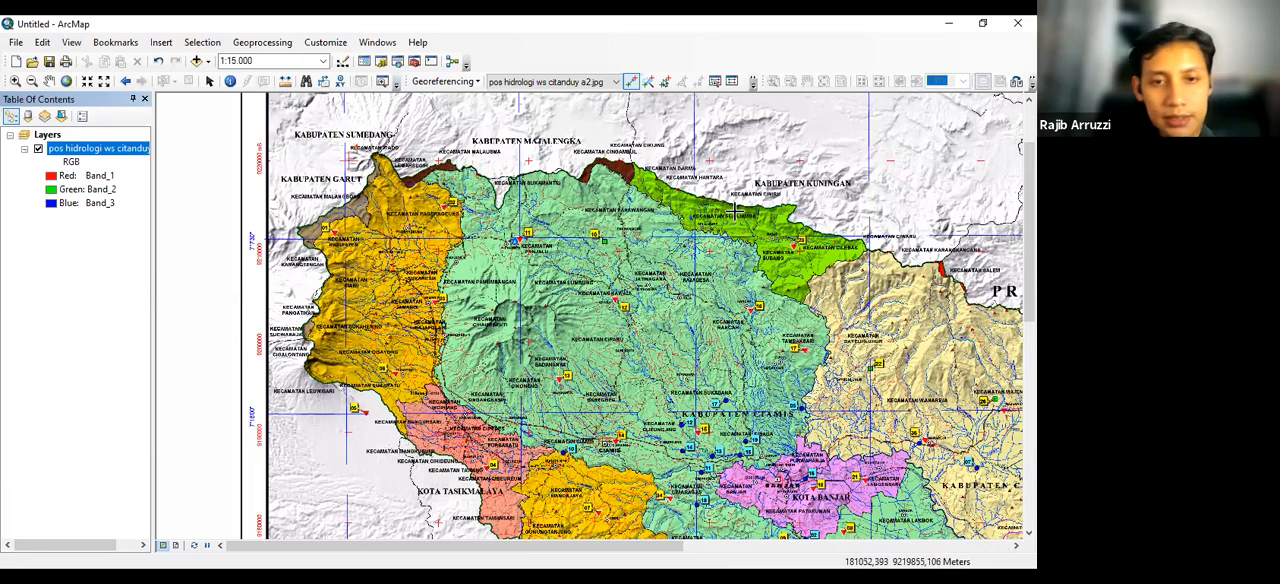
pyautogui.scroll(1, 735, 210)
pyautogui.scroll(-4, 843, 234)
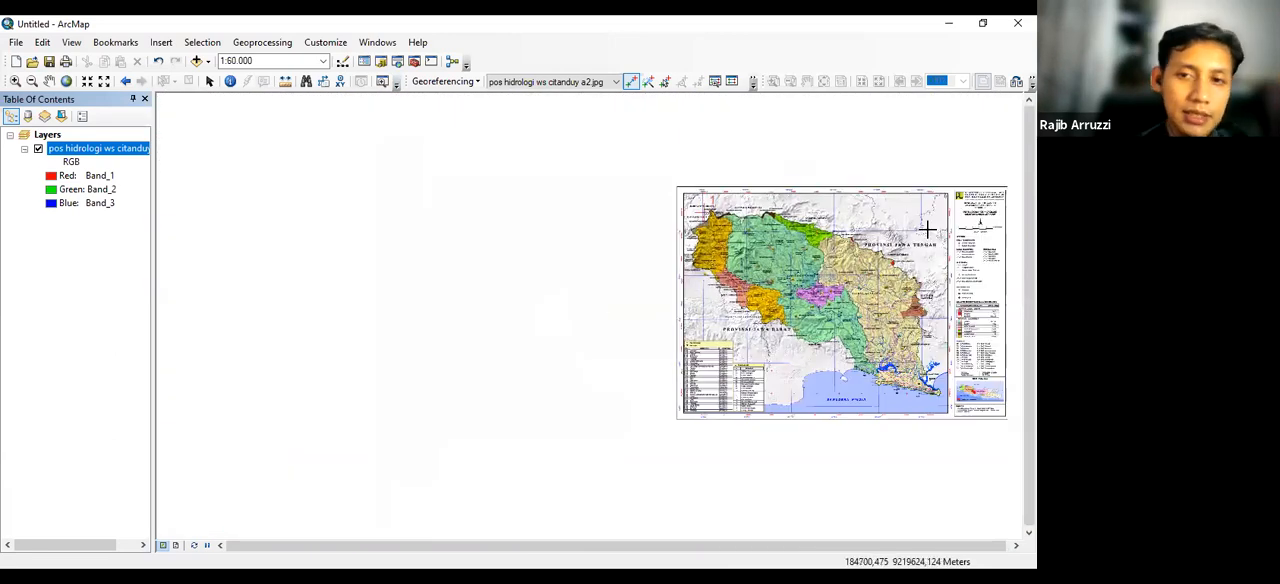
pyautogui.scroll(-1, 926, 220)
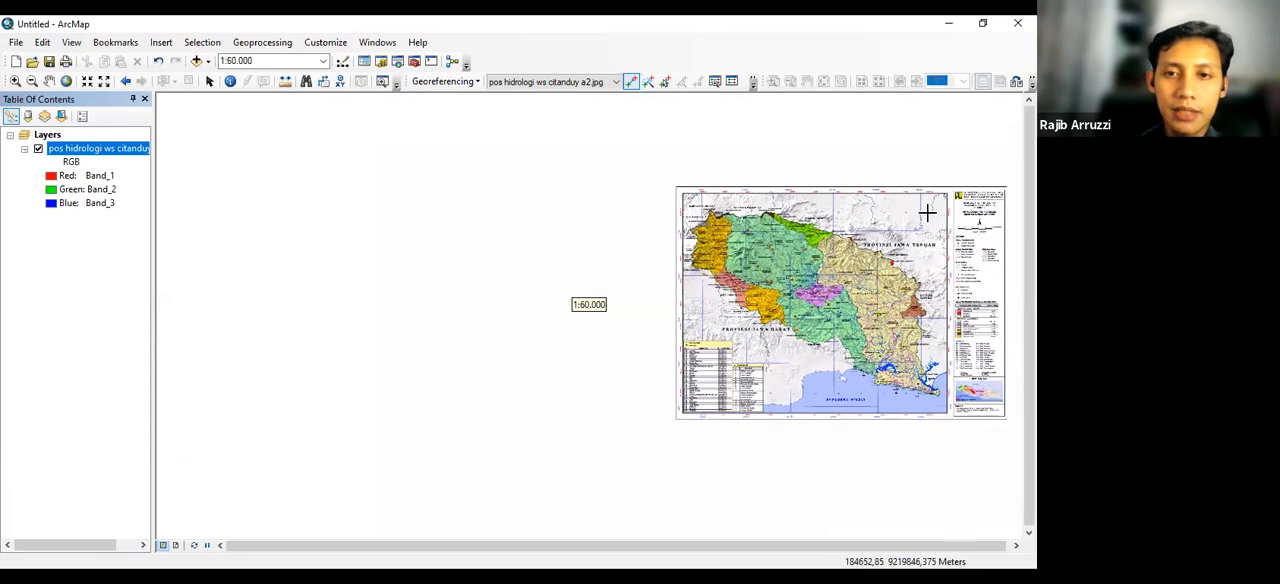
pyautogui.scroll(-1, 927, 213)
pyautogui.scroll(-3, 927, 213)
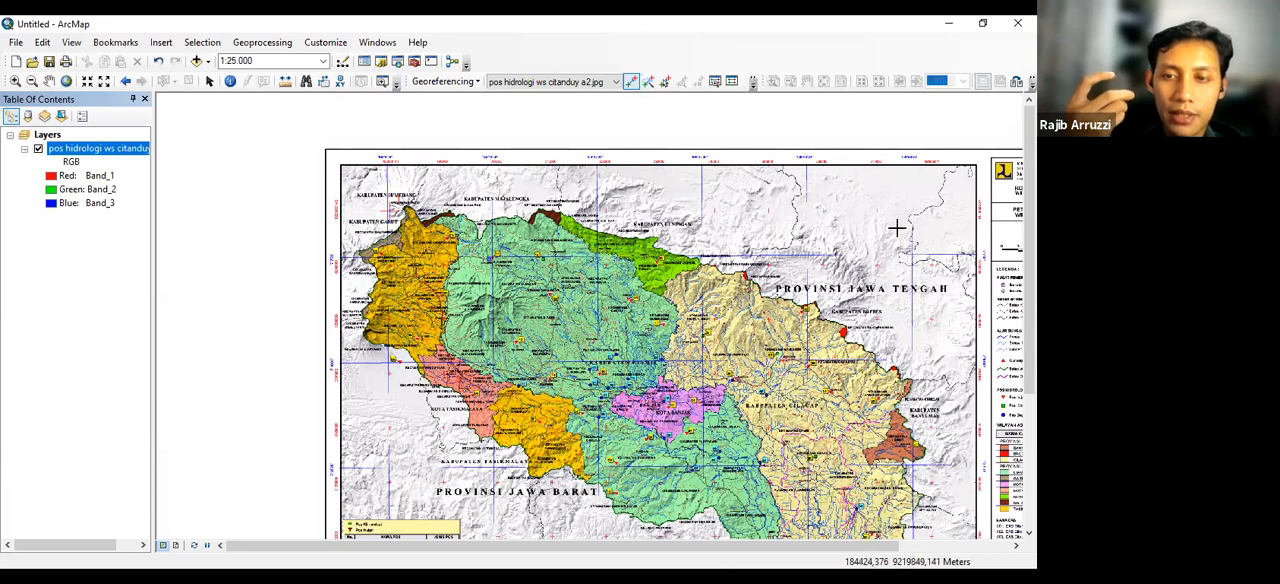
pyautogui.moveTo(862, 218); pyautogui.dragTo(865, 205)
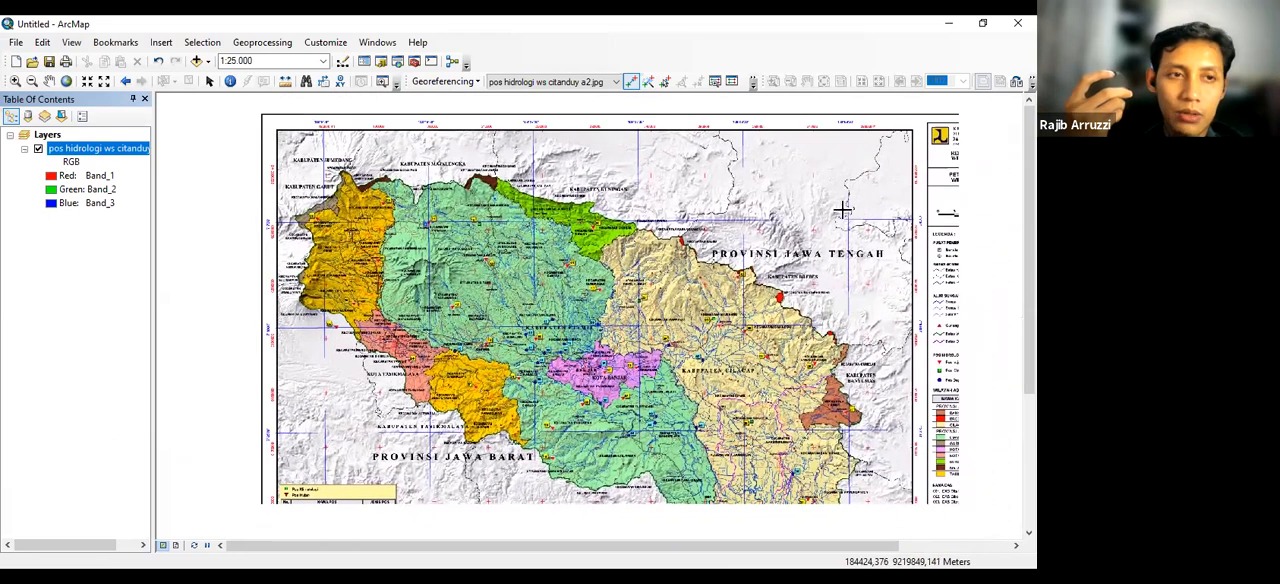
pyautogui.moveTo(603, 243); pyautogui.dragTo(642, 268)
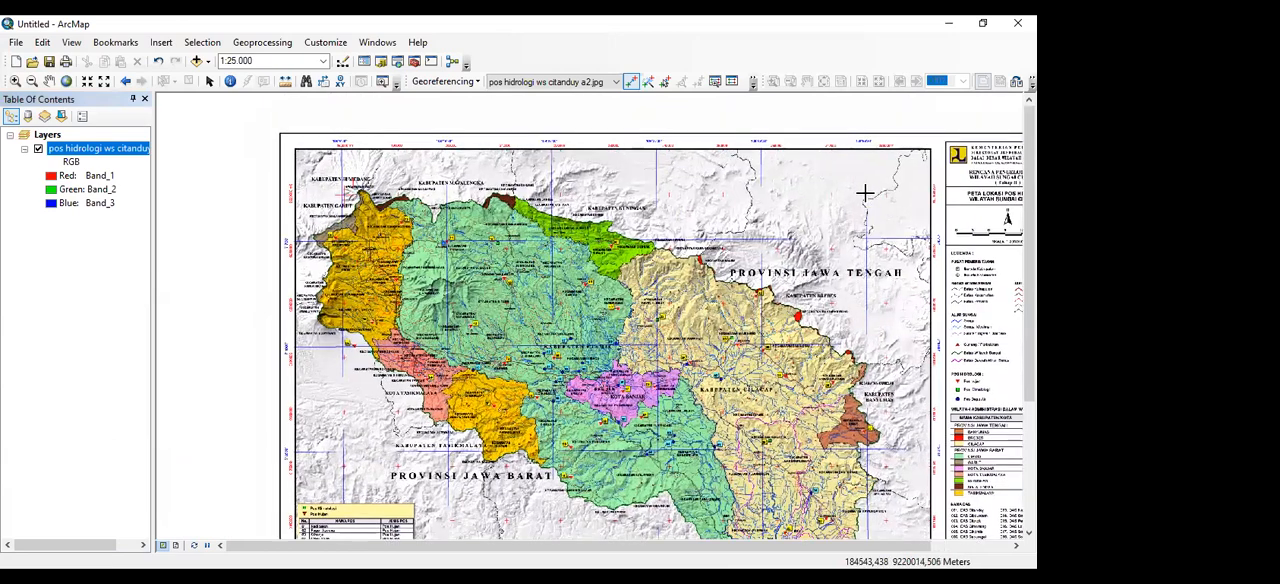
pyautogui.scroll(-2, 866, 188)
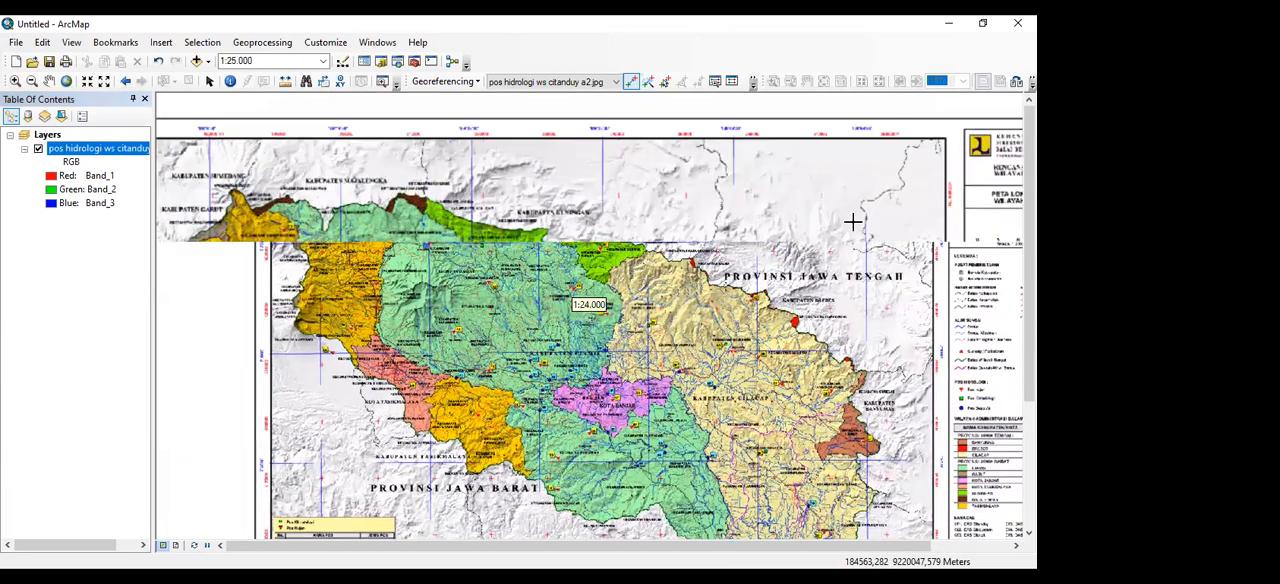
pyautogui.scroll(-2, 873, 232)
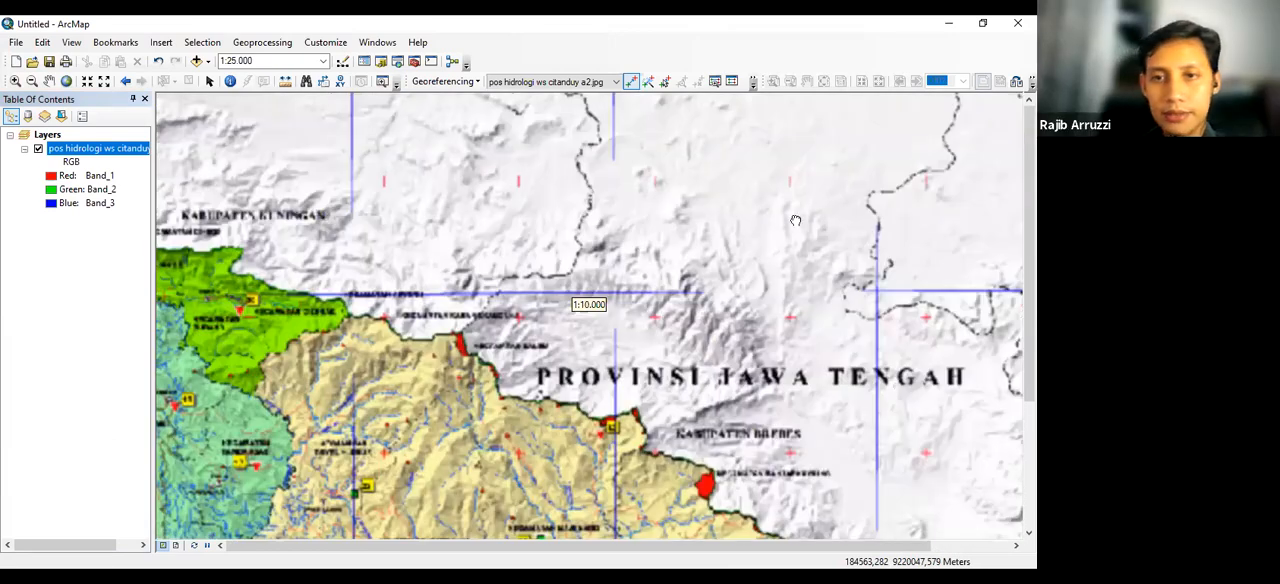
pyautogui.scroll(-4, 819, 242)
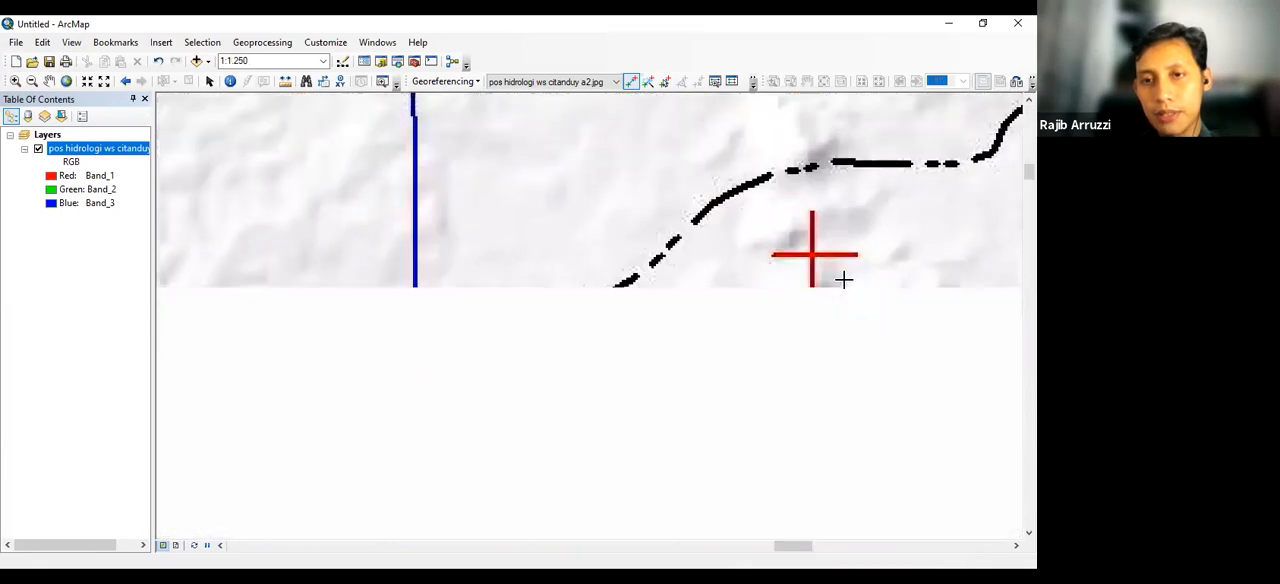
pyautogui.scroll(-1, 760, 248)
pyautogui.scroll(-3, 760, 248)
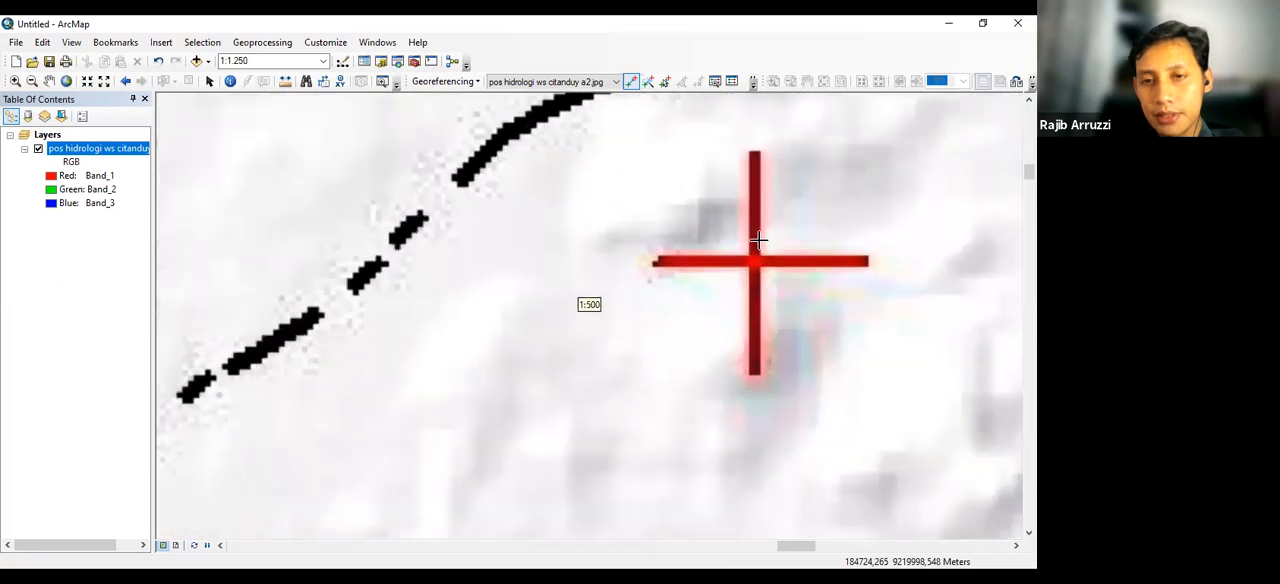
pyautogui.moveTo(766, 261); pyautogui.dragTo(721, 238)
pyautogui.scroll(-2, 705, 302)
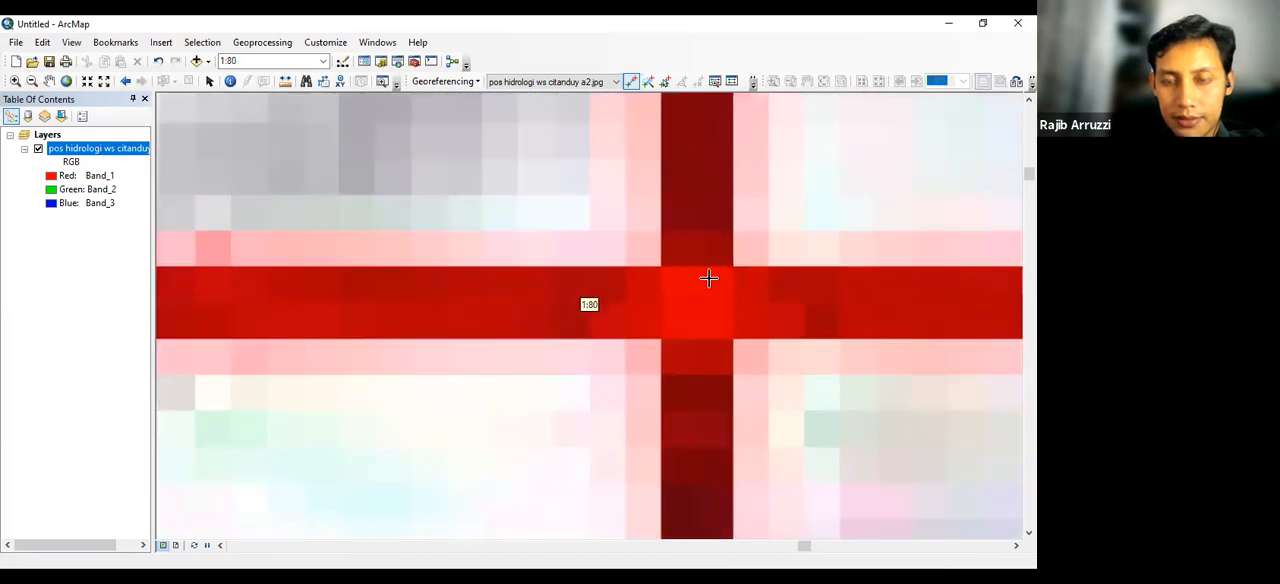
pyautogui.click(632, 82)
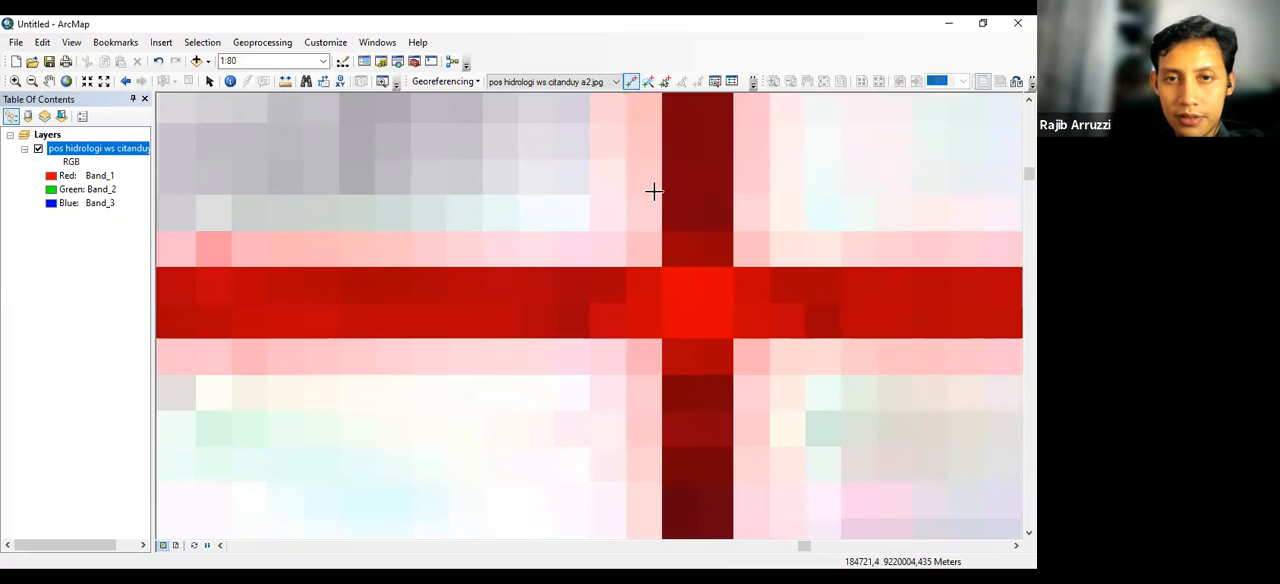
pyautogui.click(701, 299)
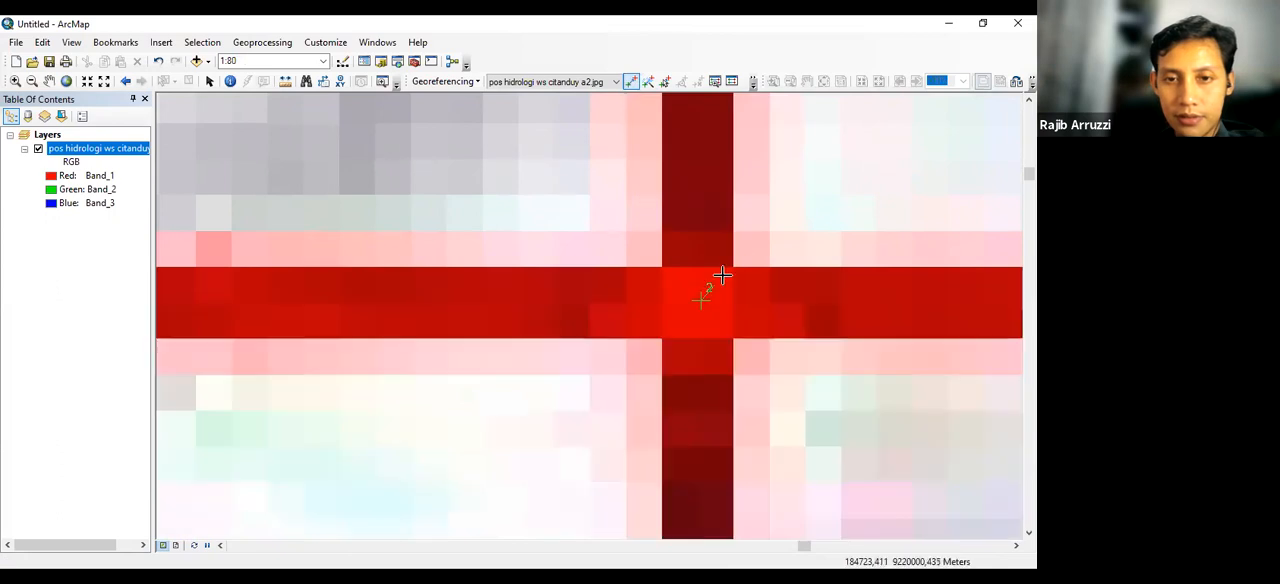
# Cancel the pending second control point at the red grid cross at 280000 mT, 9220000 mS
pyautogui.scroll(5, 766, 225)
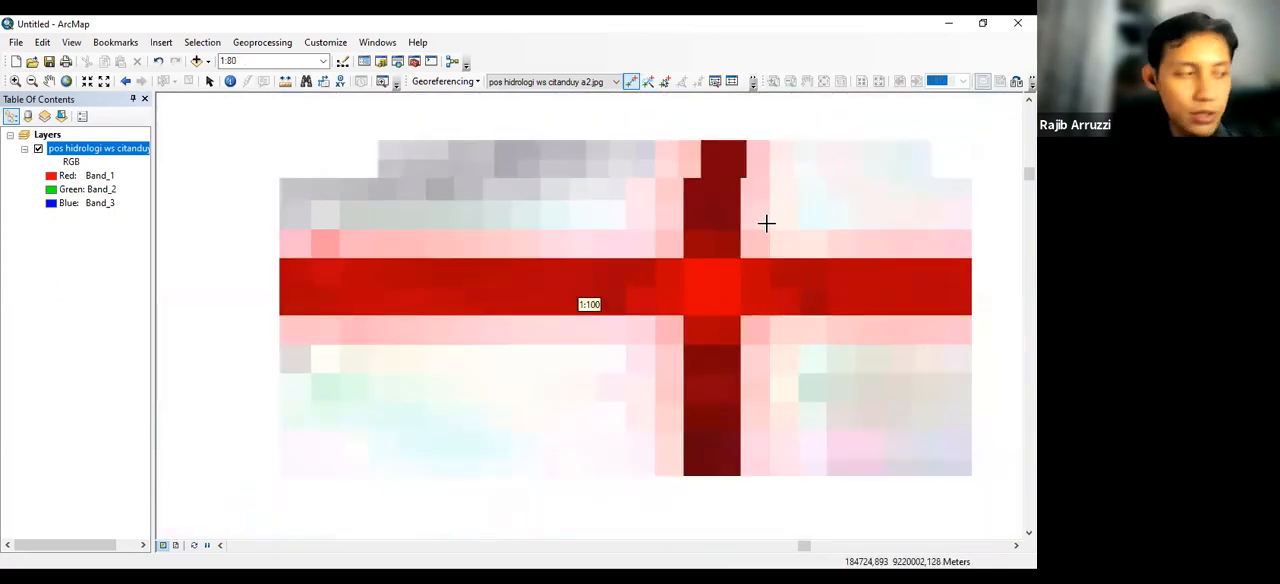
pyautogui.scroll(5, 768, 220)
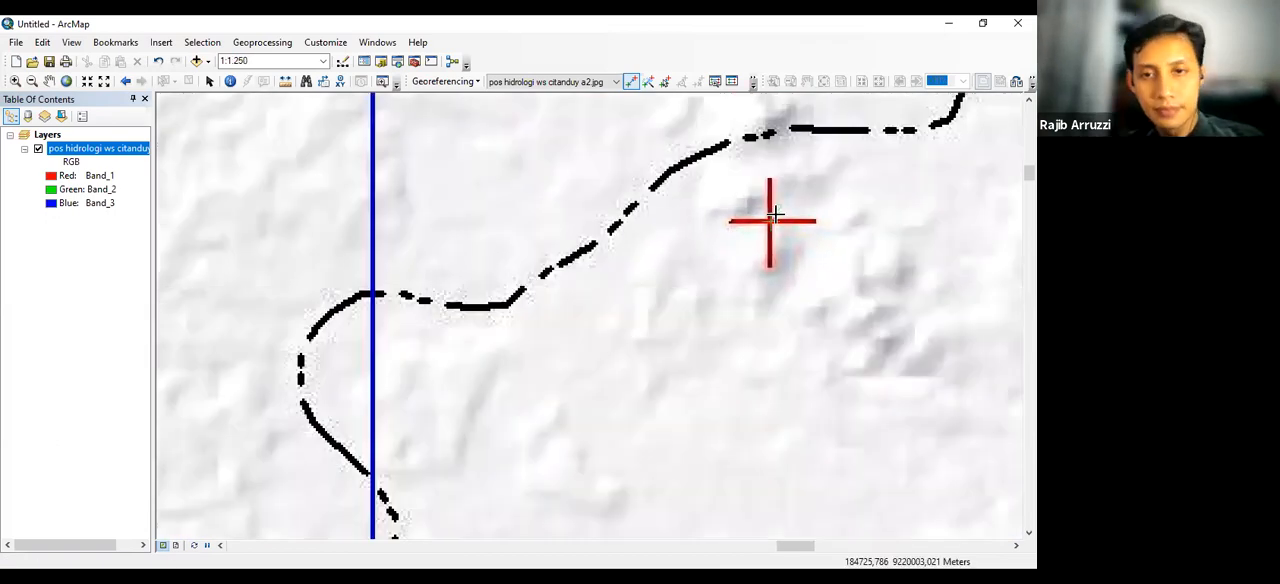
pyautogui.scroll(4, 775, 213)
pyautogui.scroll(3, 783, 206)
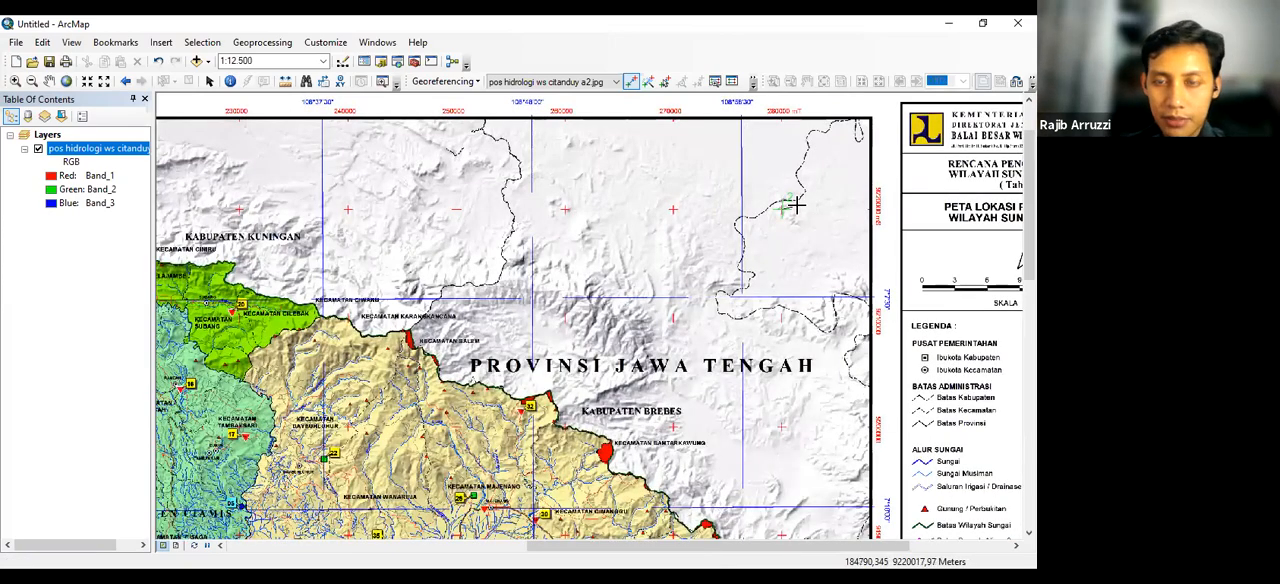
pyautogui.moveTo(783, 208); pyautogui.dragTo(628, 264)
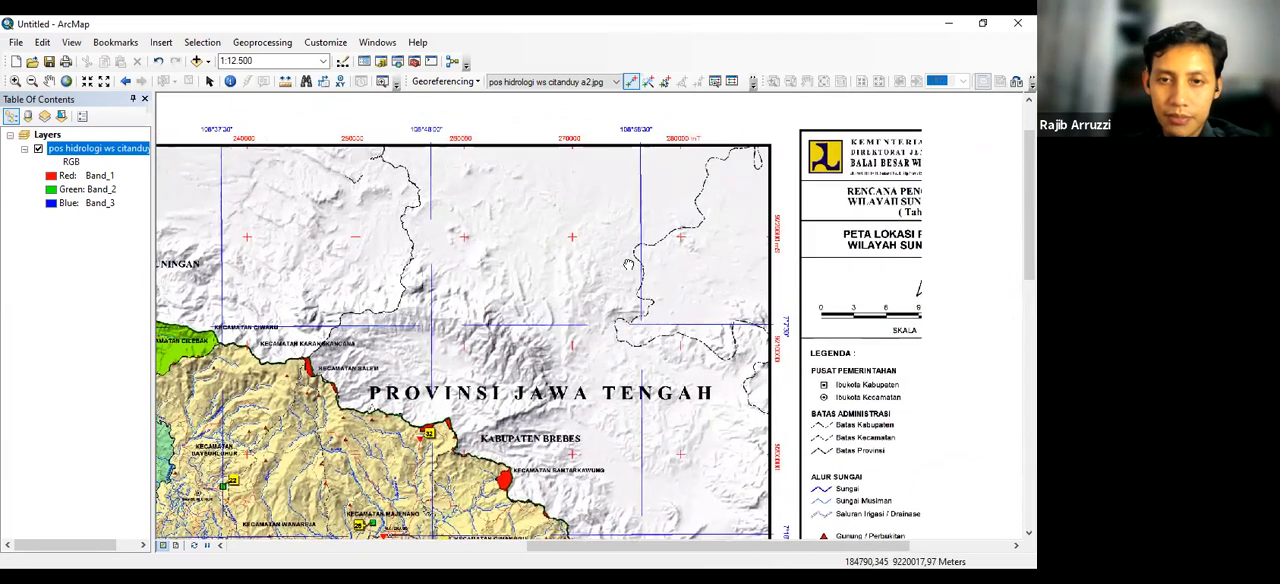
pyautogui.click(615, 268)
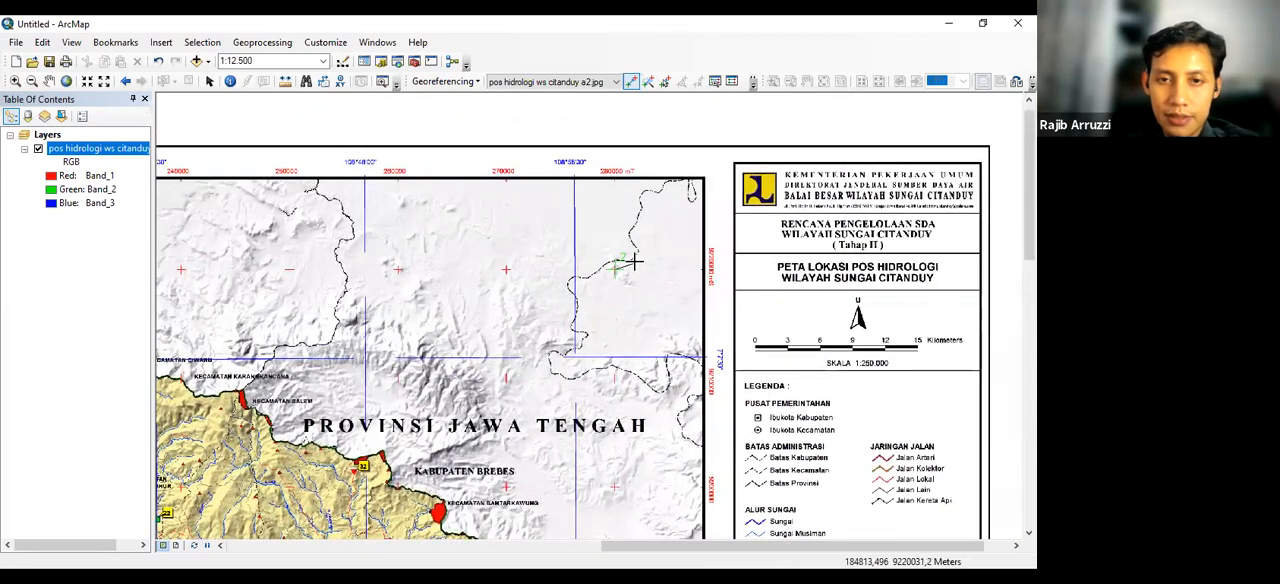
pyautogui.scroll(1, 634, 262)
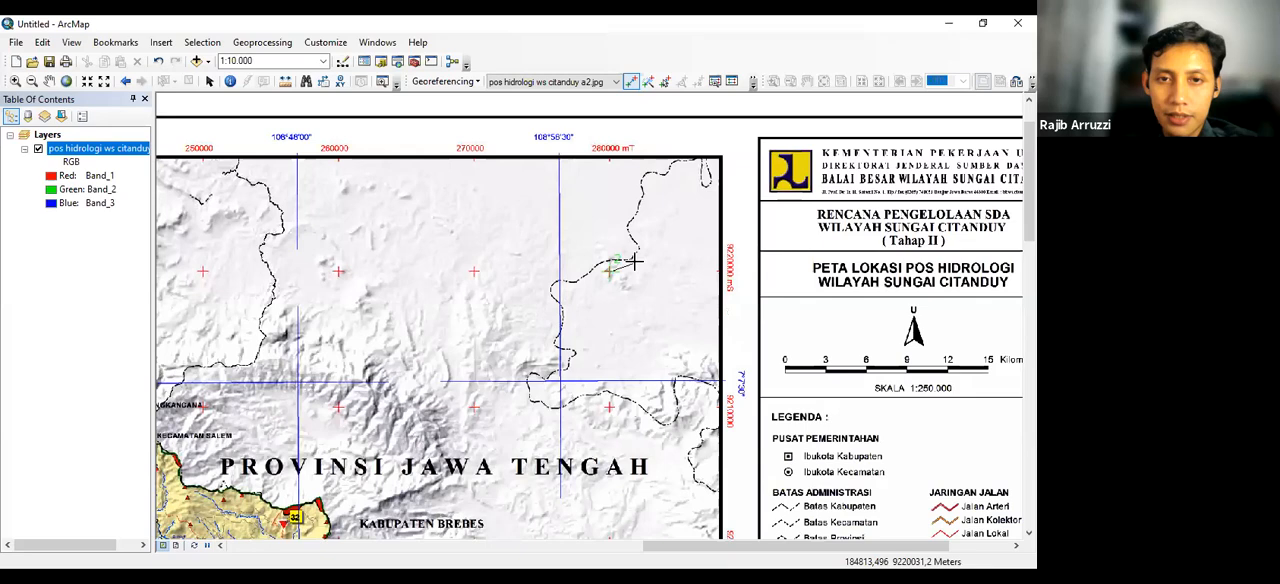
pyautogui.scroll(2, 634, 262)
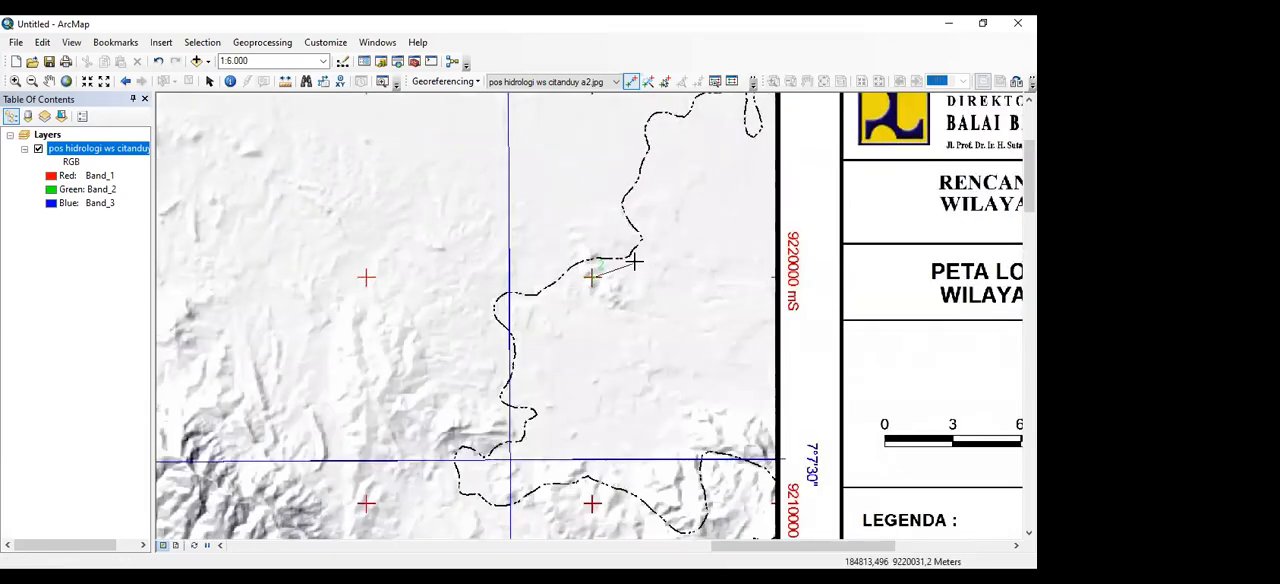
pyautogui.rightClick(636, 268)
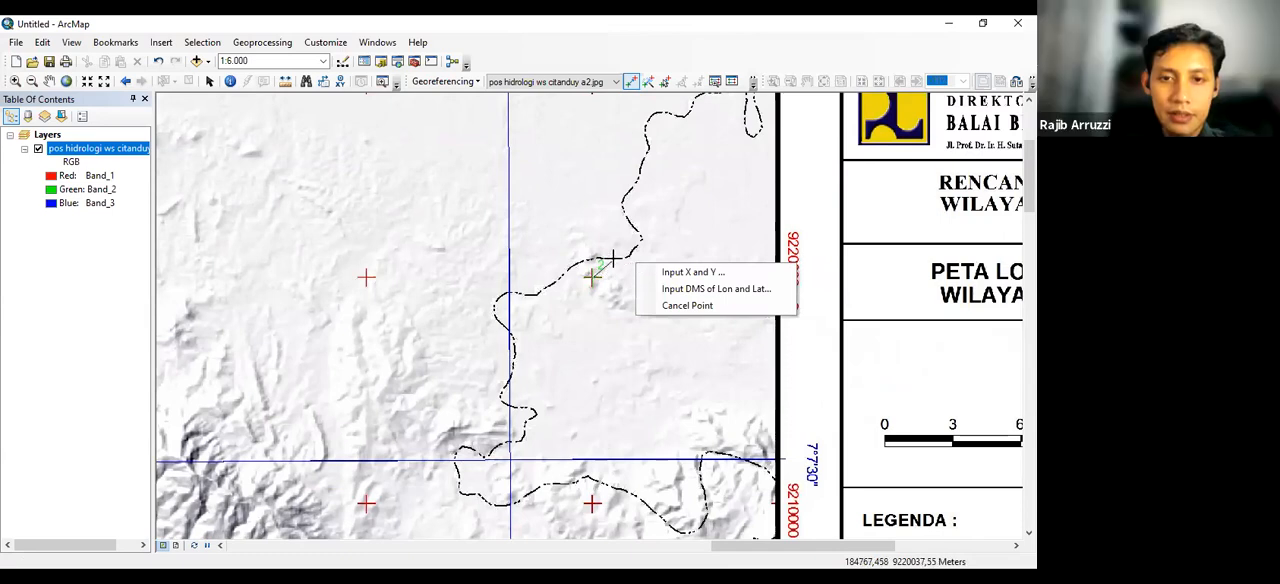
pyautogui.click(668, 305)
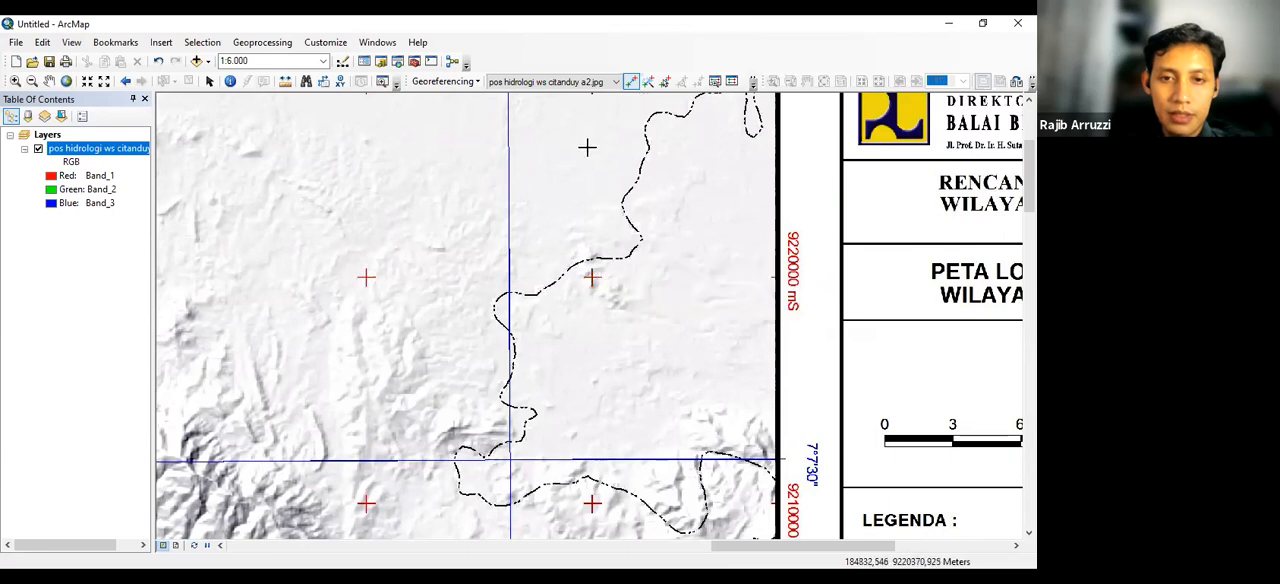
pyautogui.scroll(-1, 592, 262)
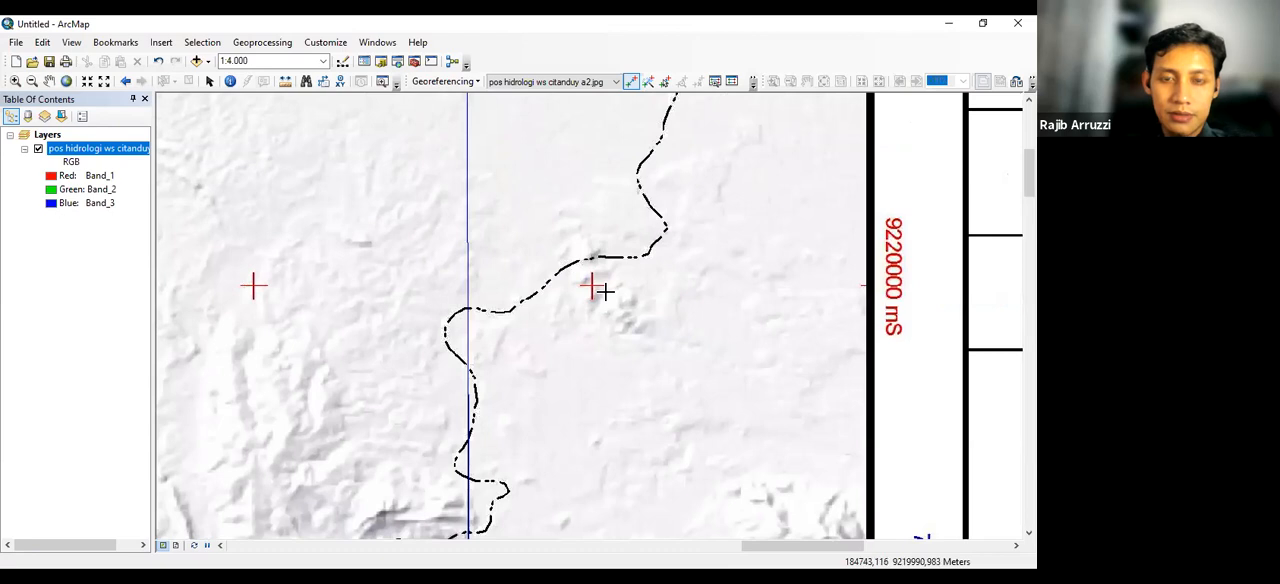
pyautogui.scroll(2, 604, 291)
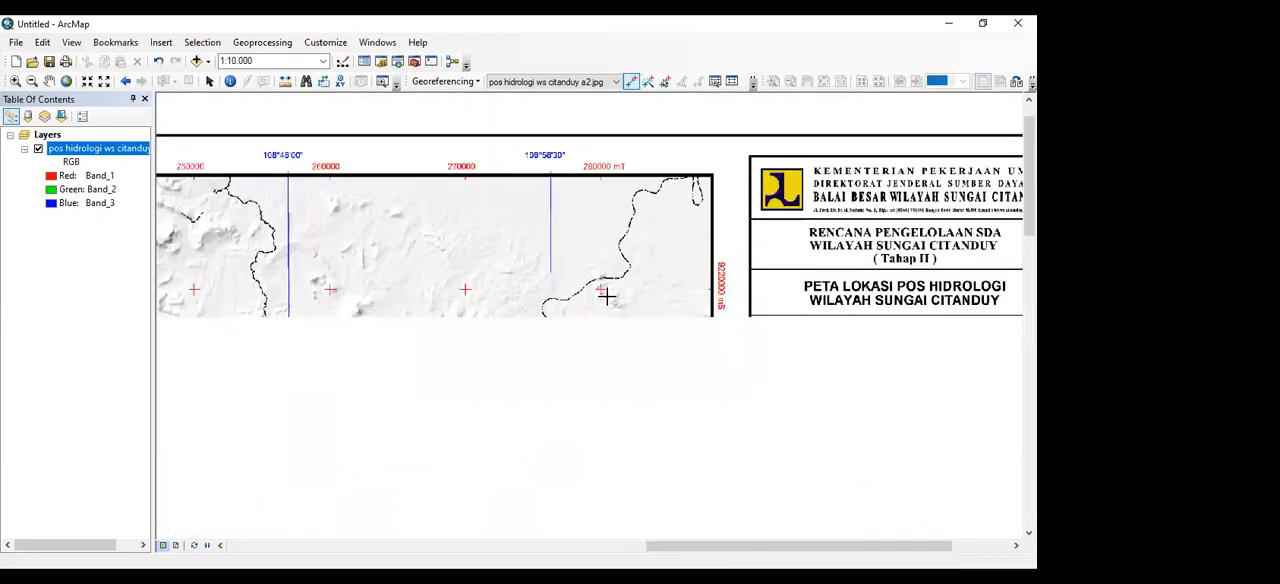
pyautogui.click(632, 87)
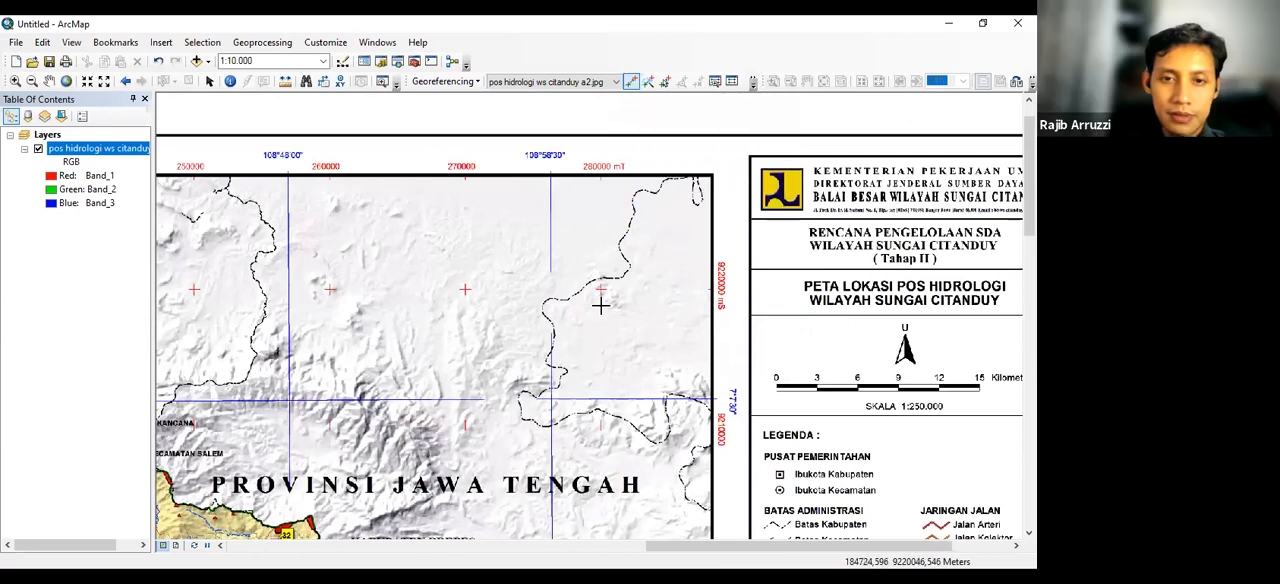
pyautogui.scroll(-1, 600, 295)
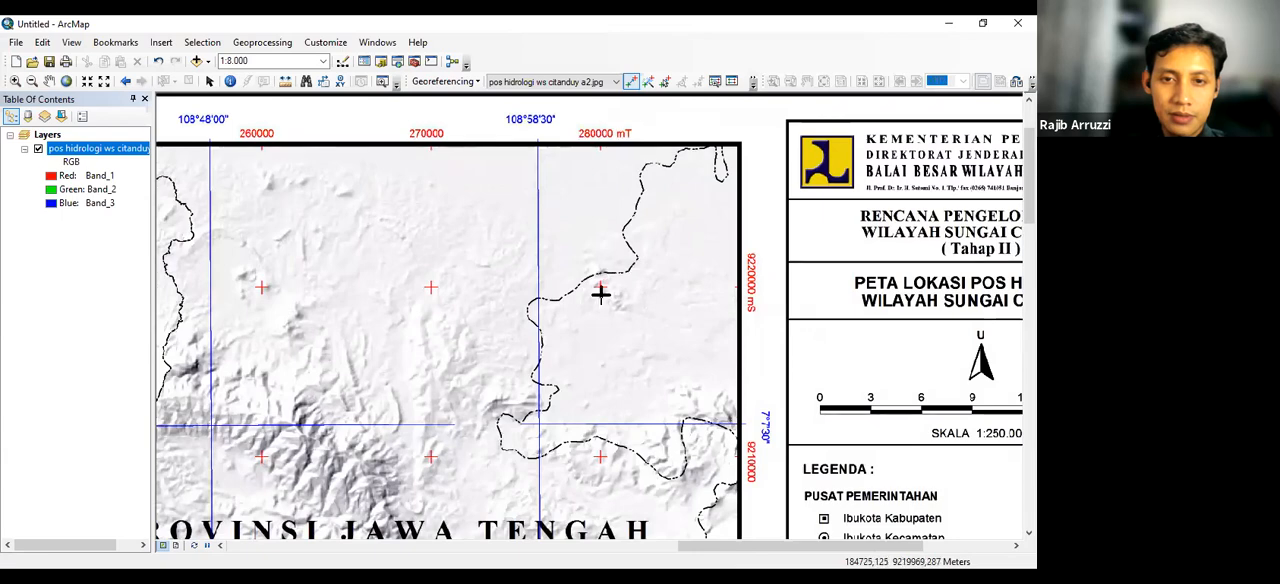
pyautogui.scroll(1, 602, 290)
pyautogui.scroll(-2, 602, 289)
pyautogui.scroll(-1, 607, 286)
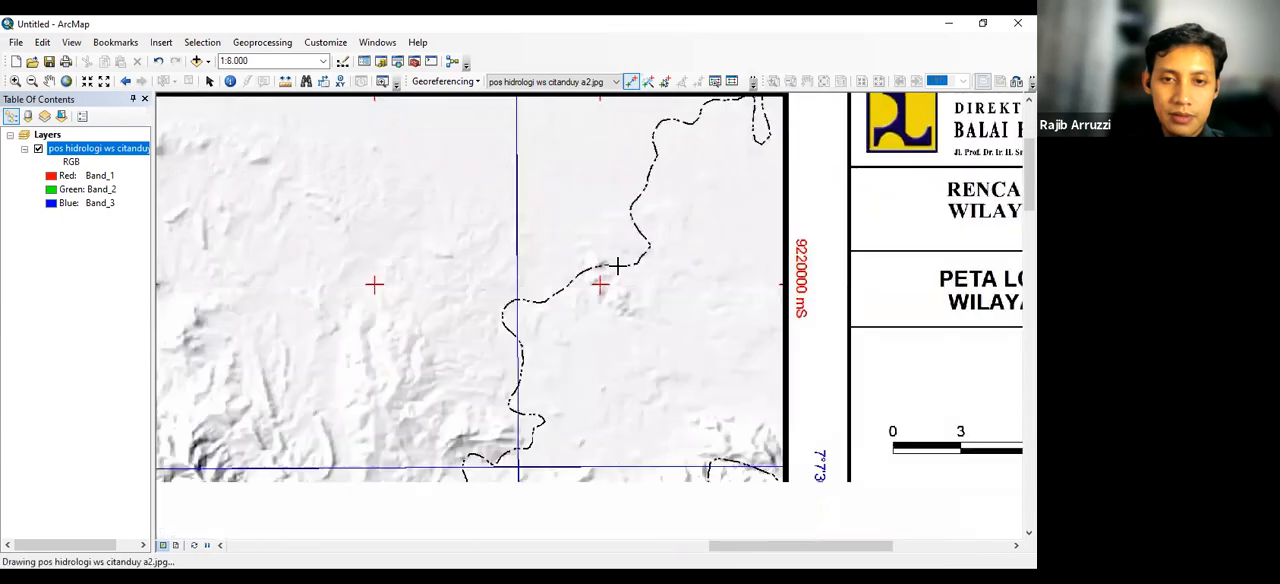
pyautogui.rightClick(617, 266)
# Start the second control point again at the exact centre of the red cross at 280000 mT, 9220000 mS
pyautogui.moveTo(623, 249); pyautogui.dragTo(619, 338)
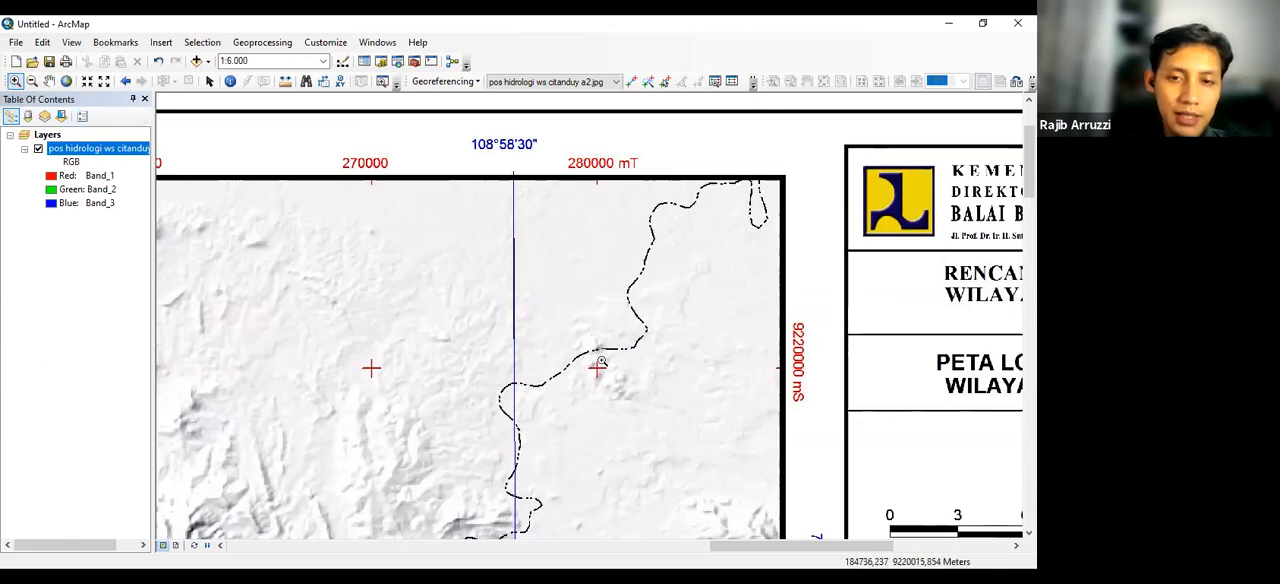
pyautogui.moveTo(586, 353); pyautogui.dragTo(611, 388)
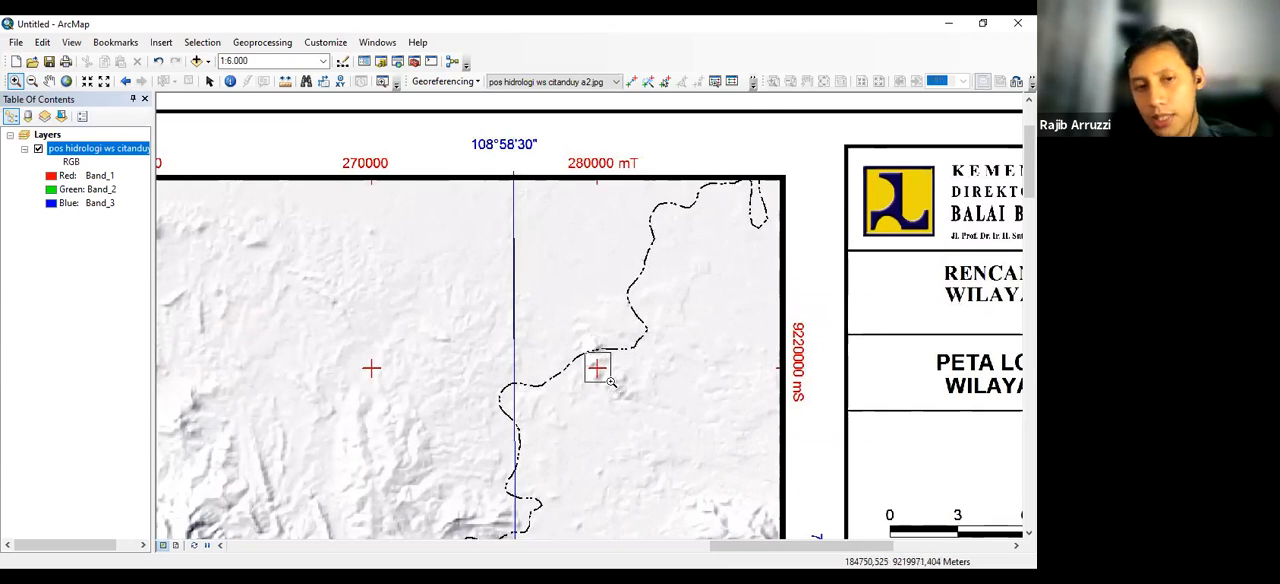
pyautogui.moveTo(611, 383); pyautogui.dragTo(611, 382)
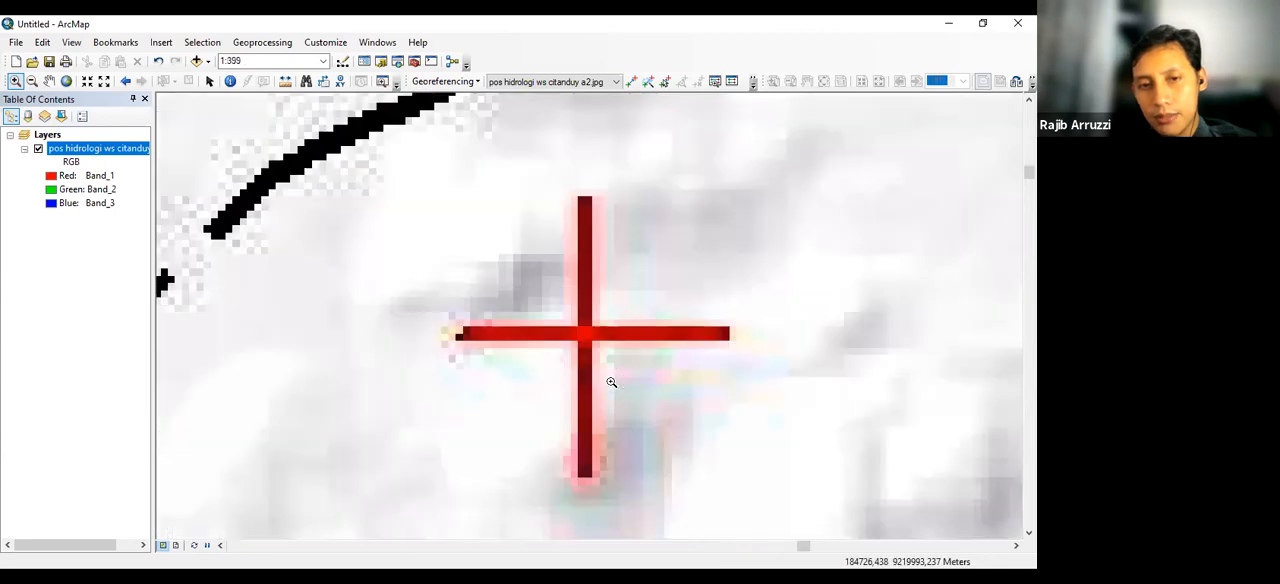
pyautogui.click(631, 81)
pyautogui.click(583, 332)
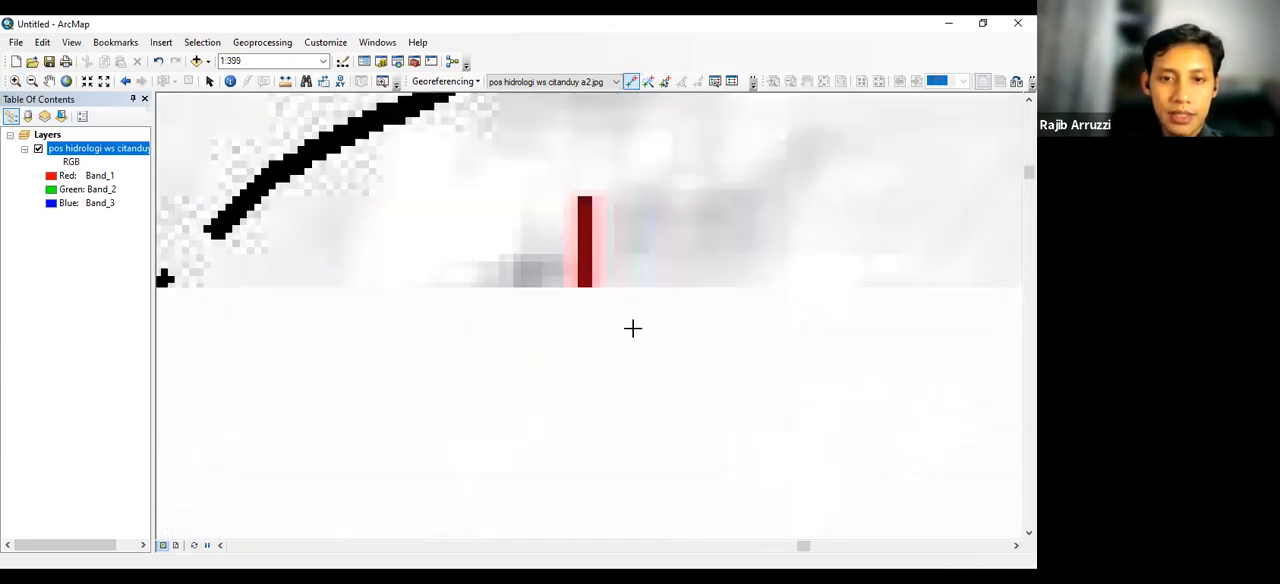
# Set the second control point's coordinates to X 280000 and Y 9220000 and apply them
pyautogui.scroll(4, 632, 288)
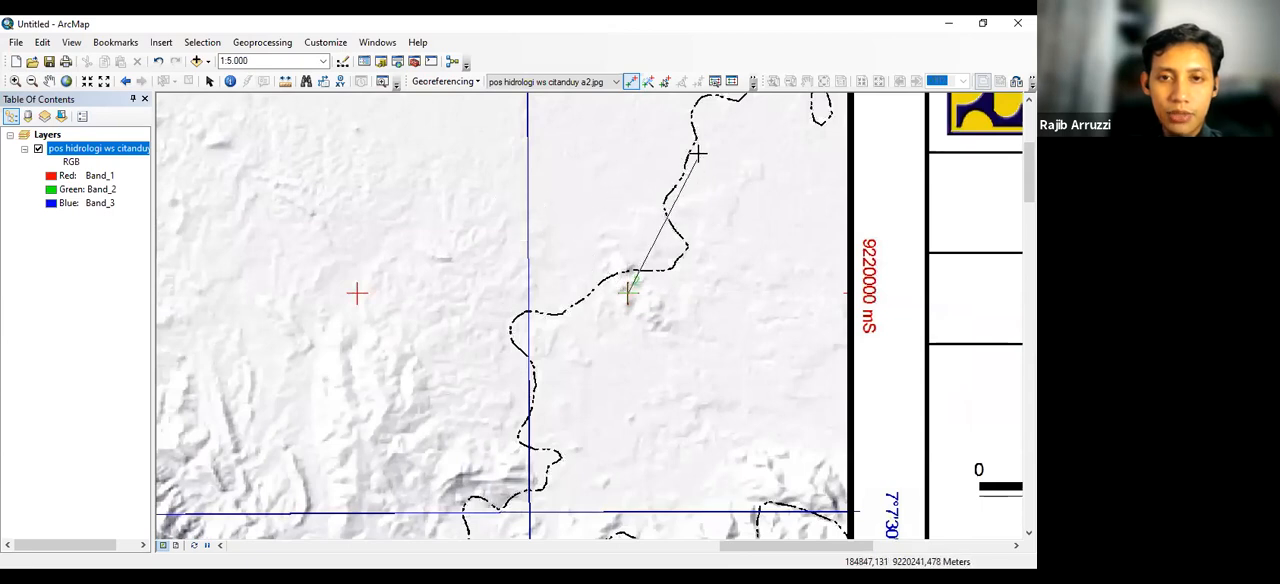
pyautogui.moveTo(697, 155); pyautogui.dragTo(662, 318)
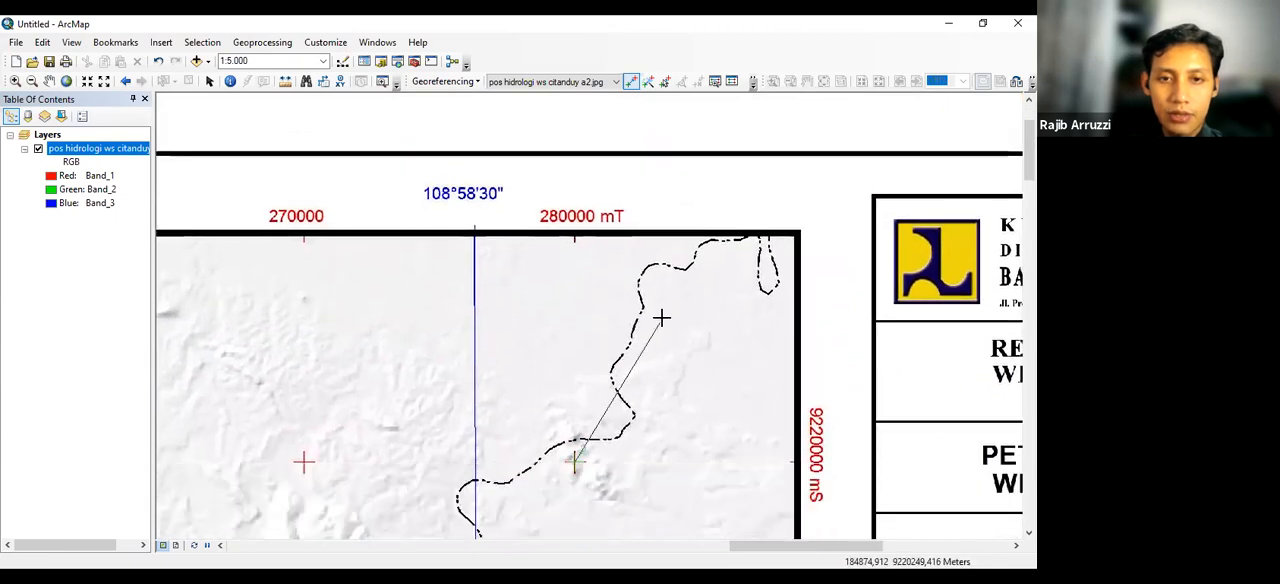
pyautogui.rightClick(616, 307)
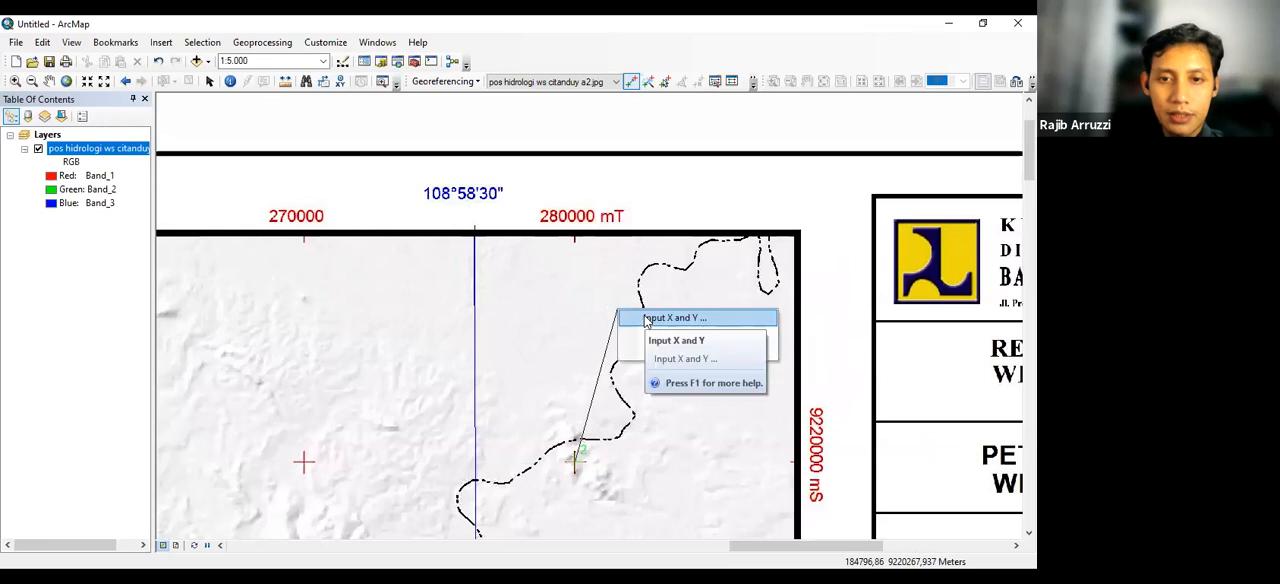
pyautogui.click(646, 318)
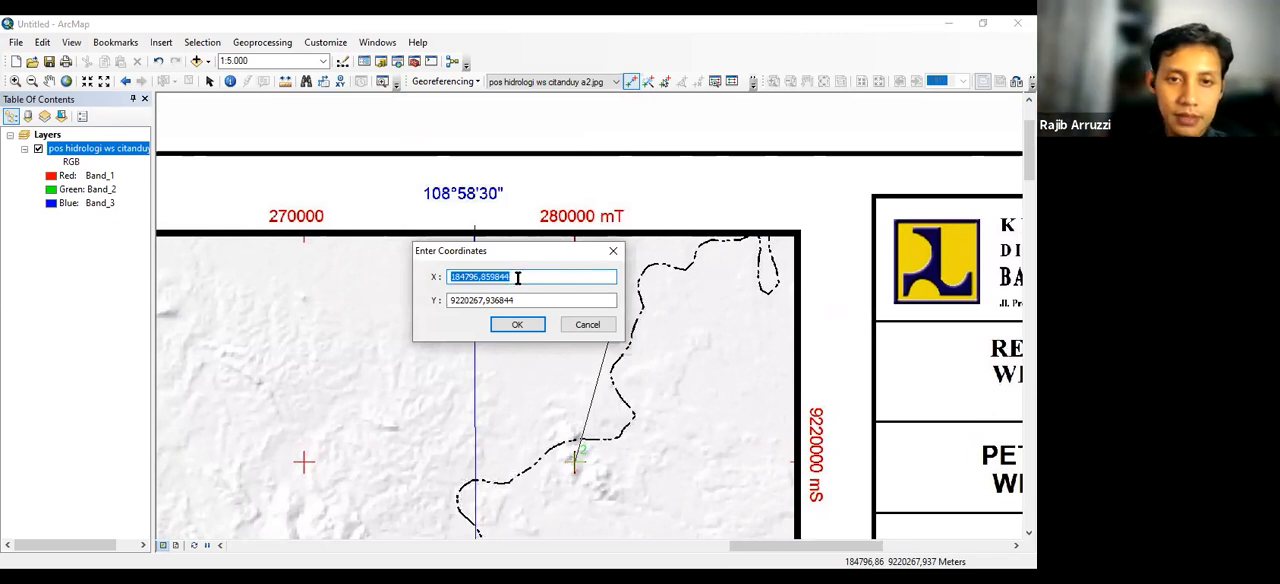
pyautogui.write('280000')
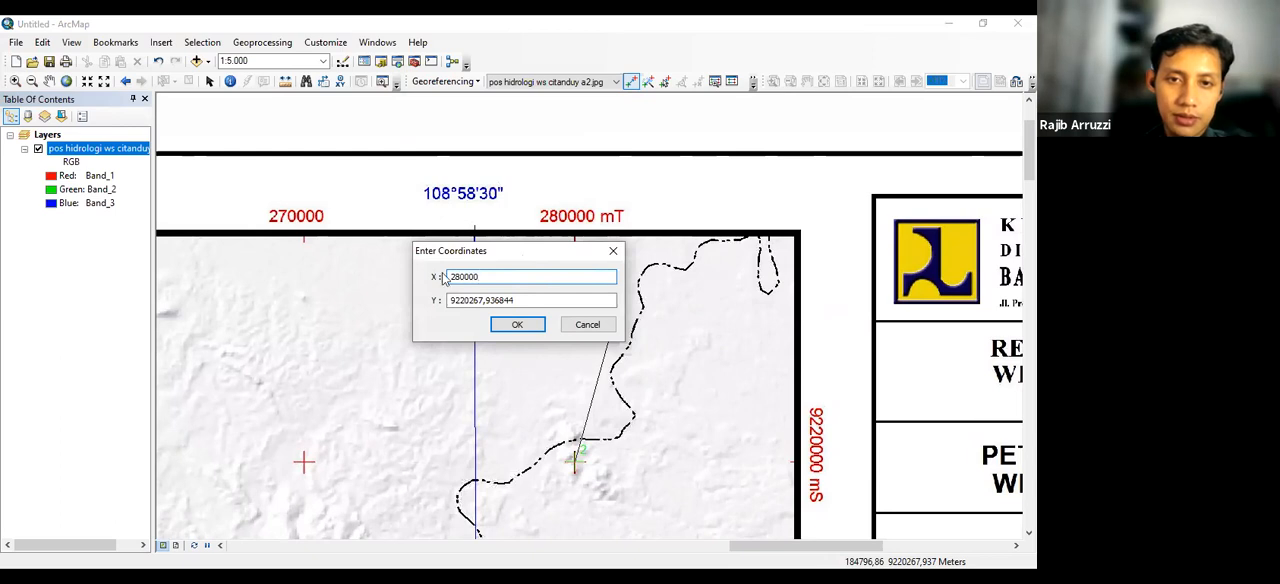
pyautogui.press('Tab')
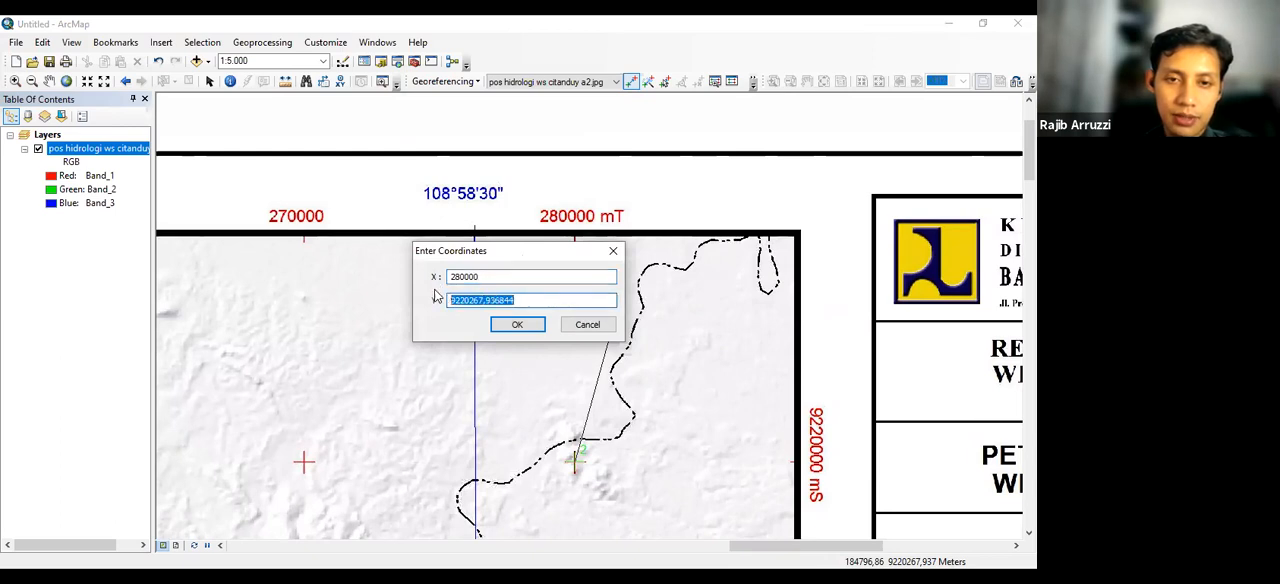
pyautogui.write('9220000')
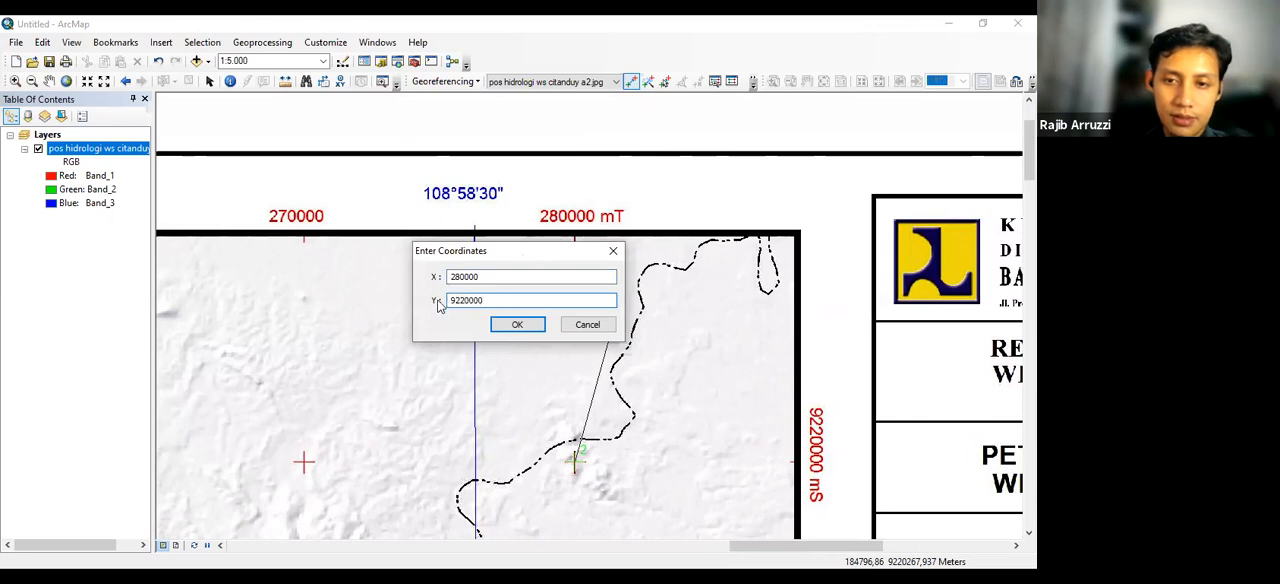
pyautogui.click(516, 324)
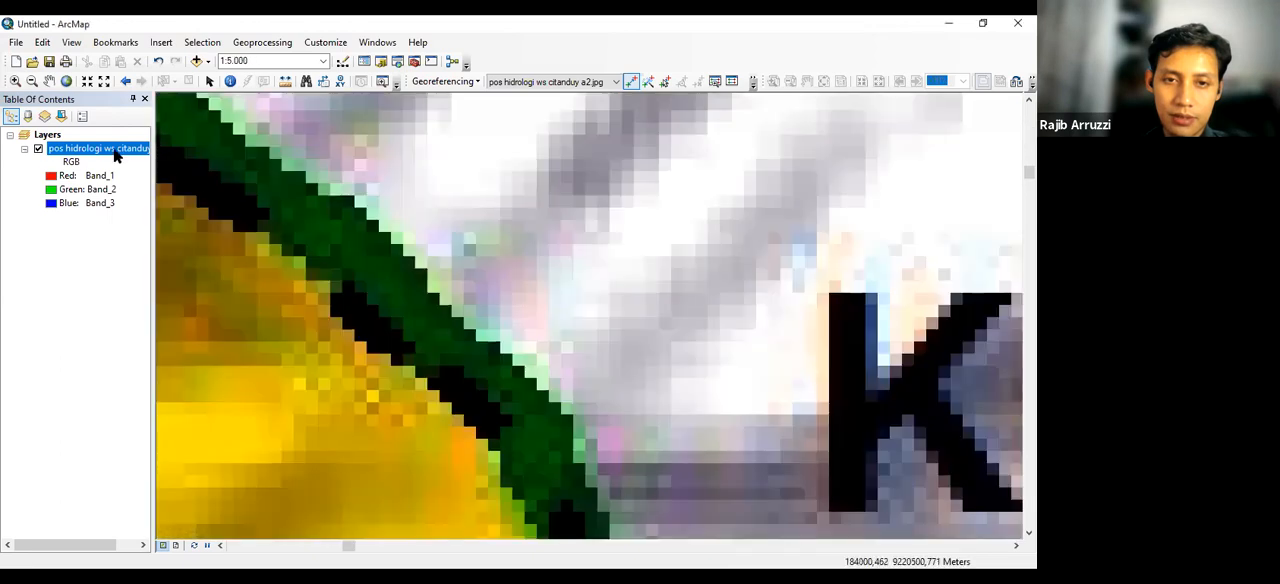
# Start the third control point at the exact centre of the red grid cross at 280000 mT, 9140000 mS, in the map's southeast corner
pyautogui.rightClick(105, 148)
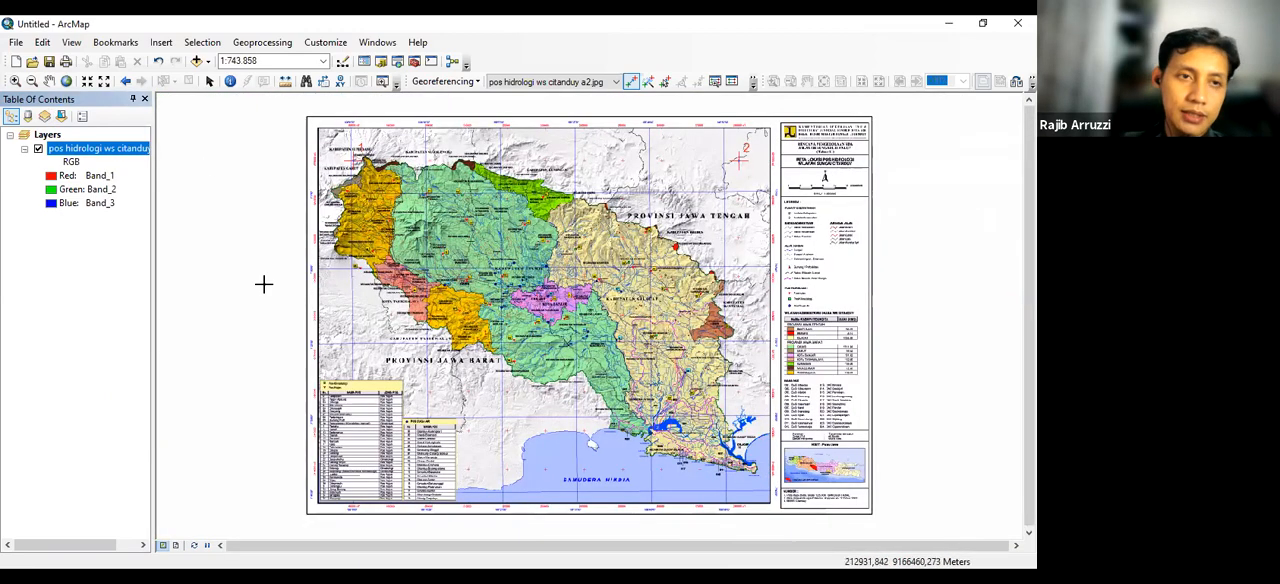
pyautogui.click(15, 81)
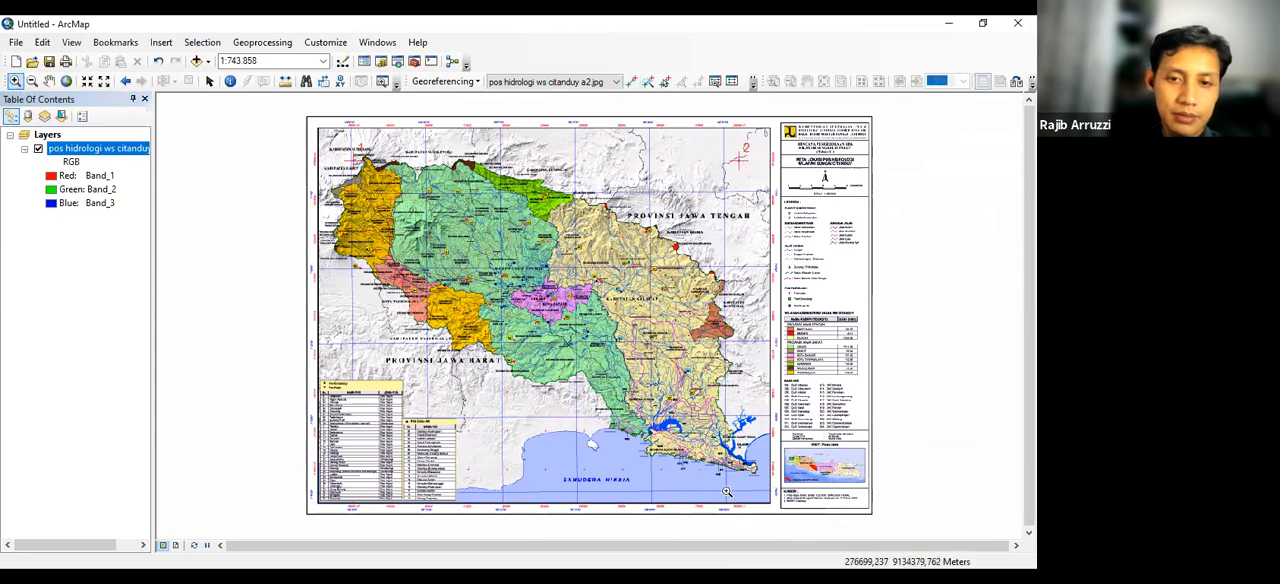
pyautogui.scroll(-1, 734, 471)
pyautogui.scroll(-1, 734, 471)
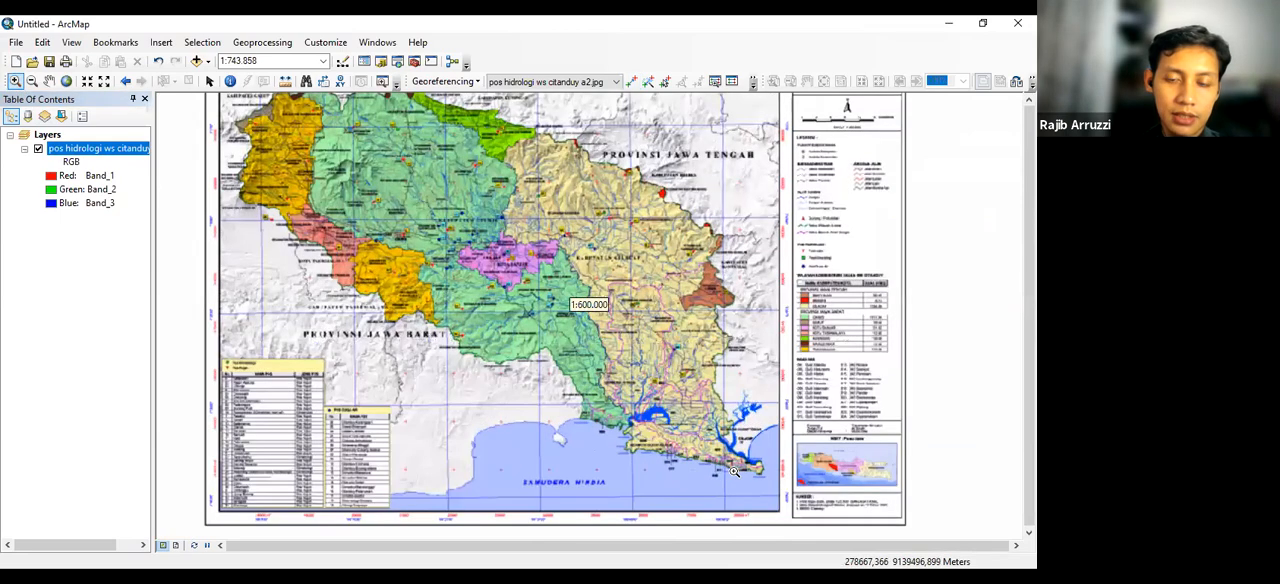
pyautogui.scroll(-3, 734, 471)
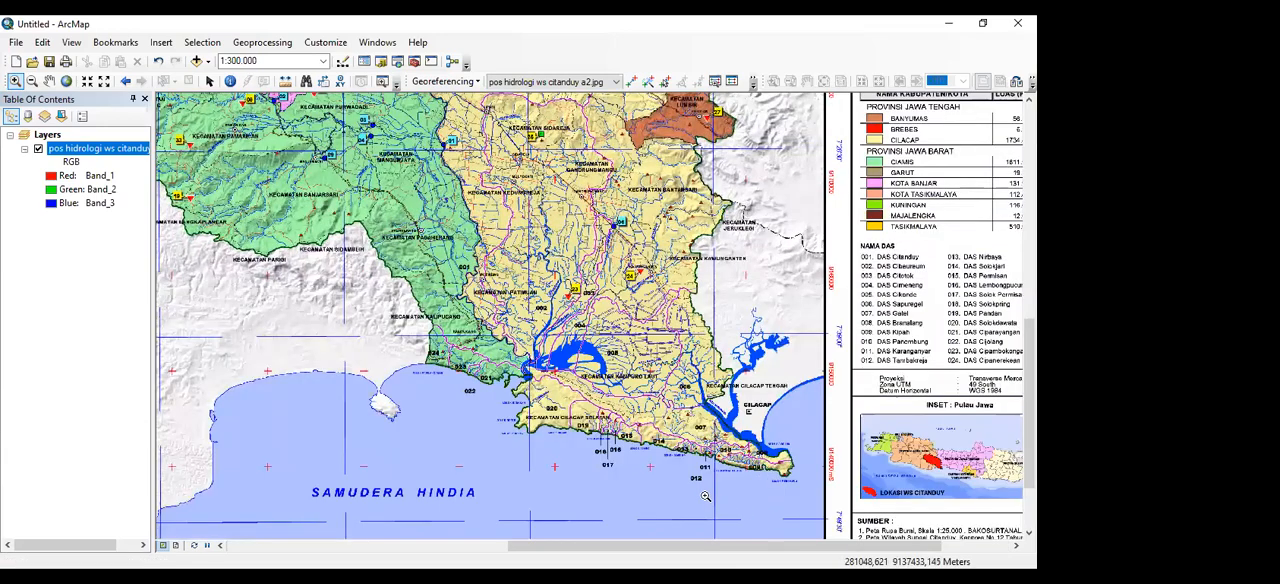
pyautogui.scroll(1, 749, 469)
pyautogui.scroll(1, 749, 469)
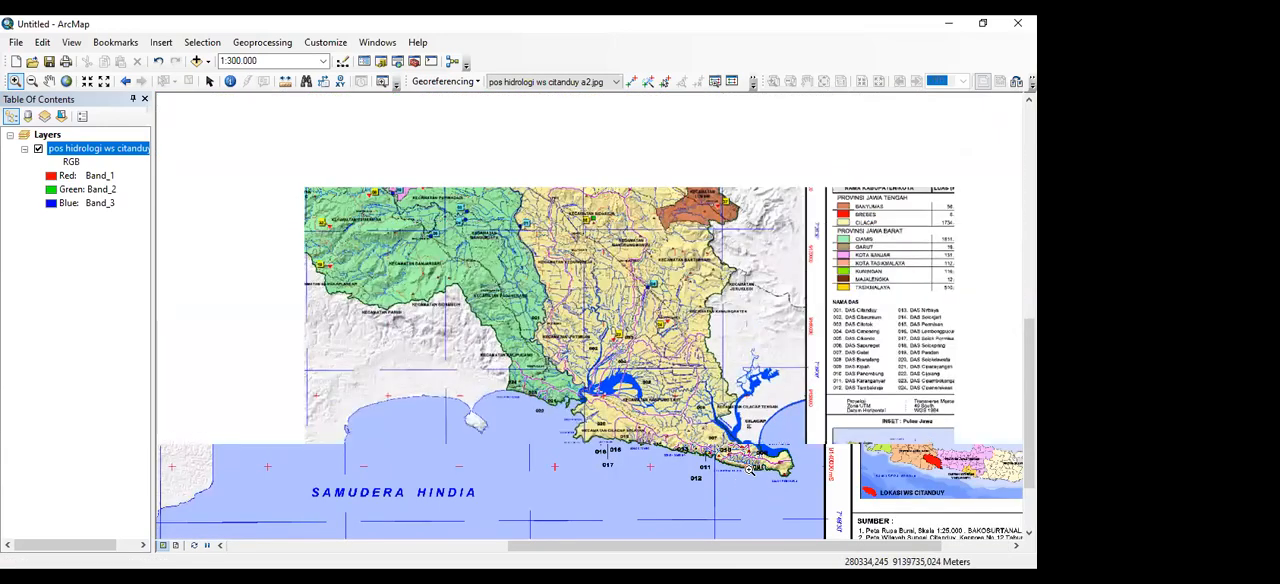
pyautogui.scroll(-1, 749, 469)
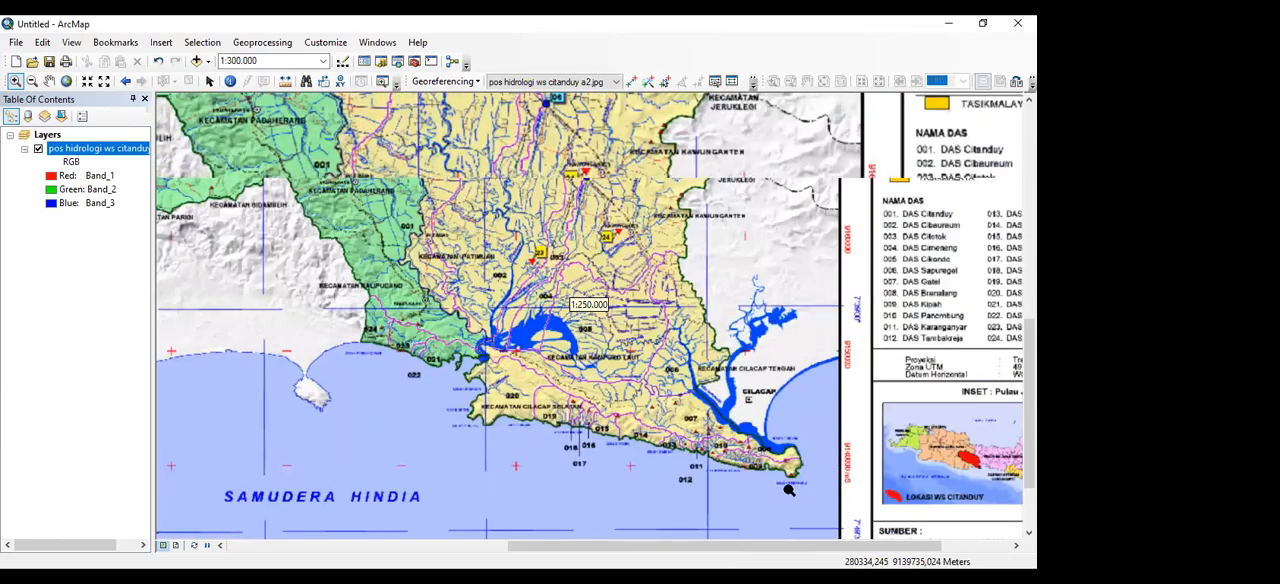
pyautogui.scroll(-1, 745, 465)
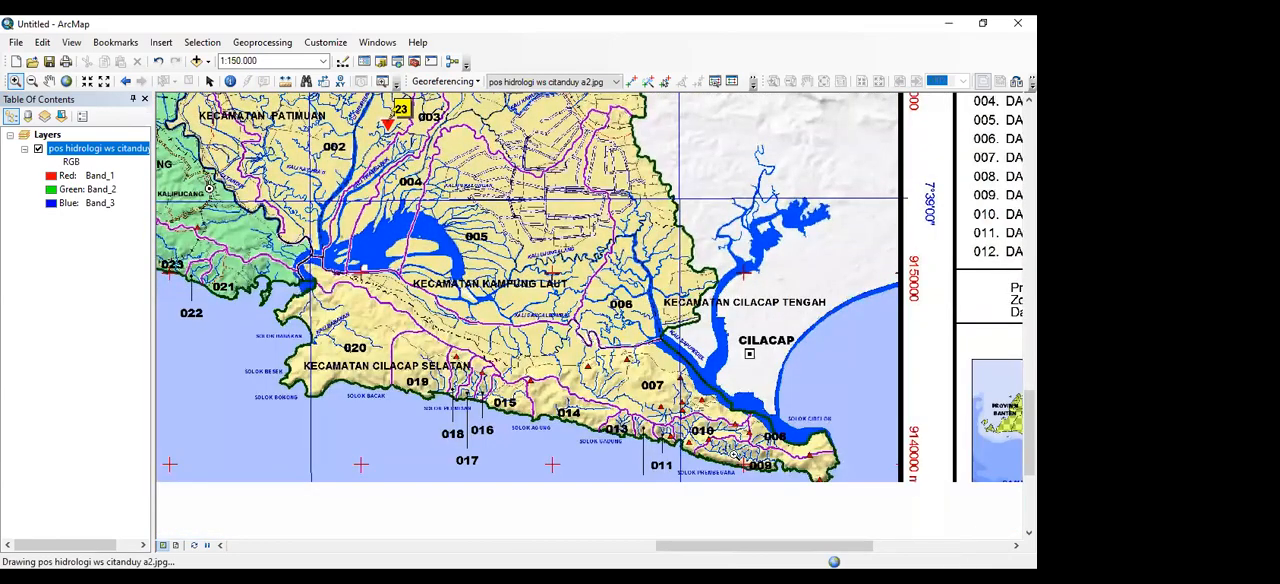
pyautogui.scroll(-1, 733, 453)
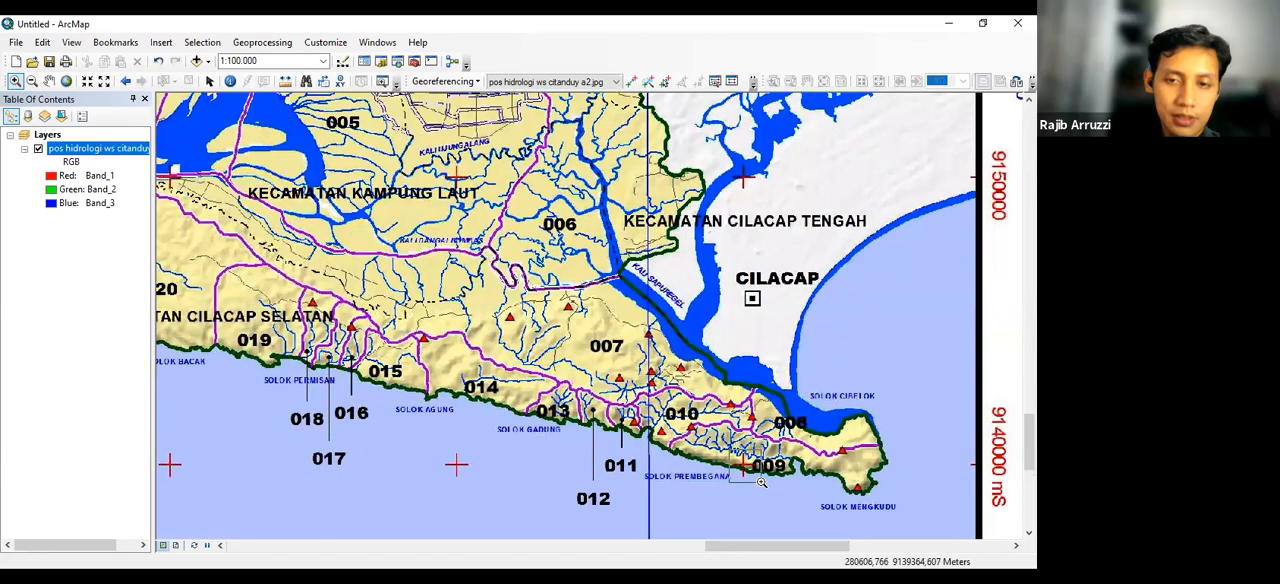
pyautogui.scroll(-6, 758, 479)
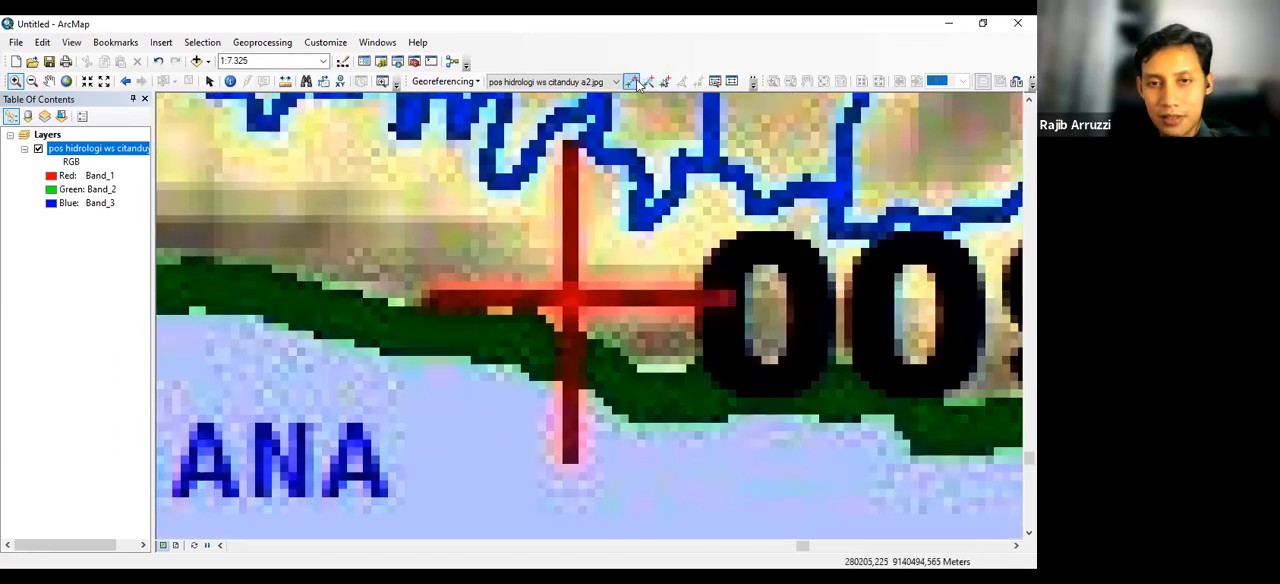
pyautogui.click(632, 82)
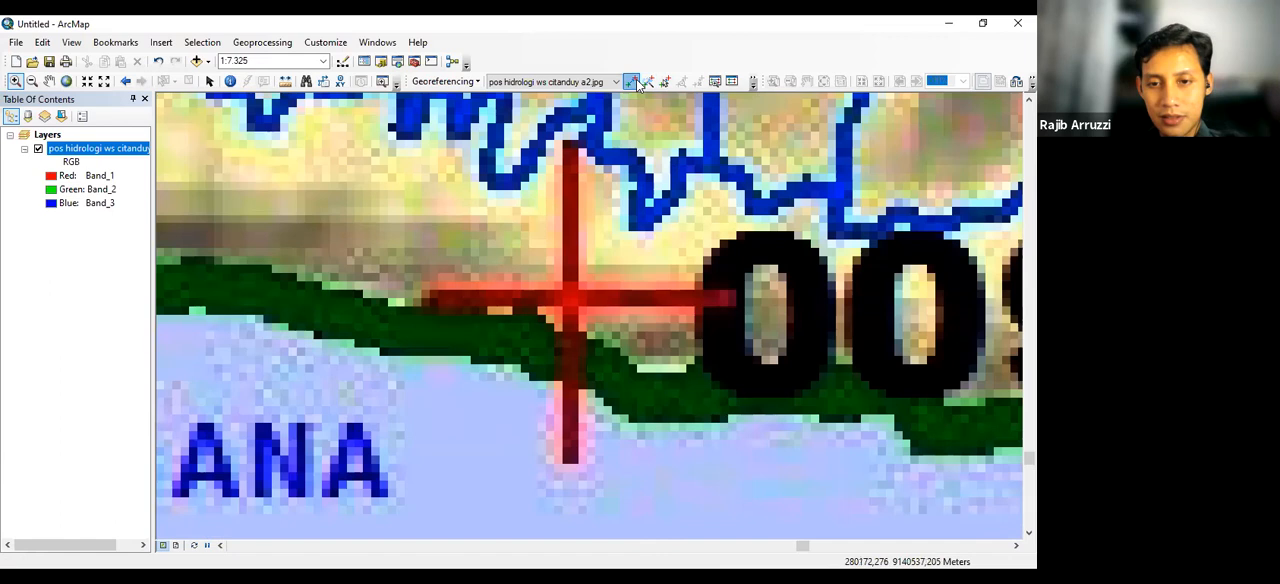
pyautogui.click(570, 296)
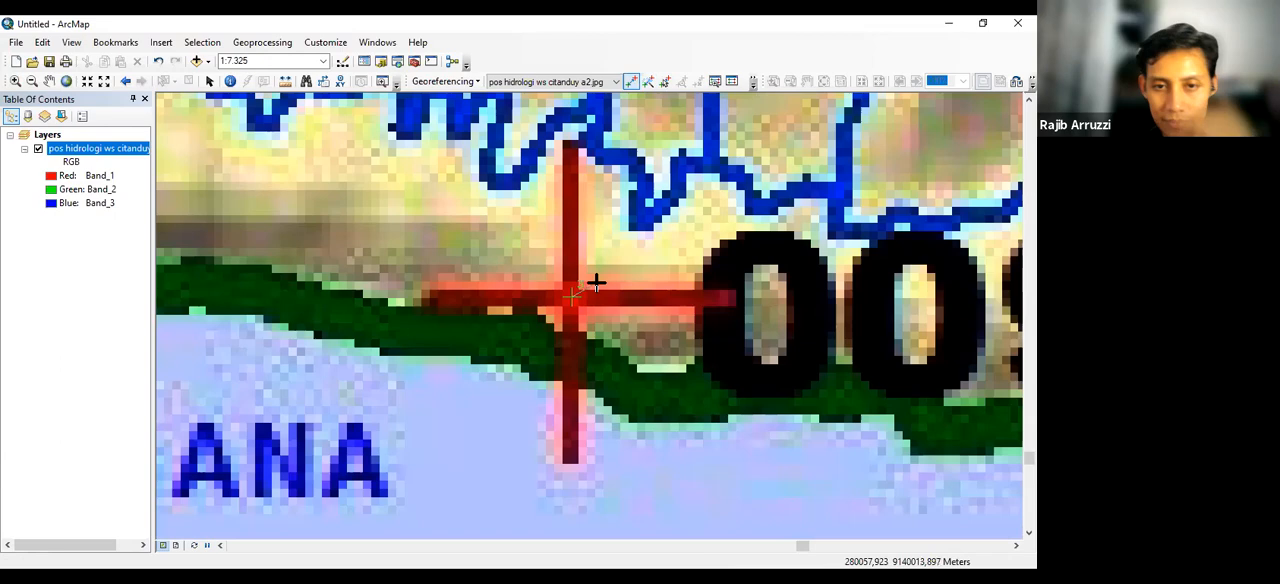
# Set the third control point's coordinates to X 280000 and Y 9140000 and apply them
pyautogui.scroll(3, 600, 280)
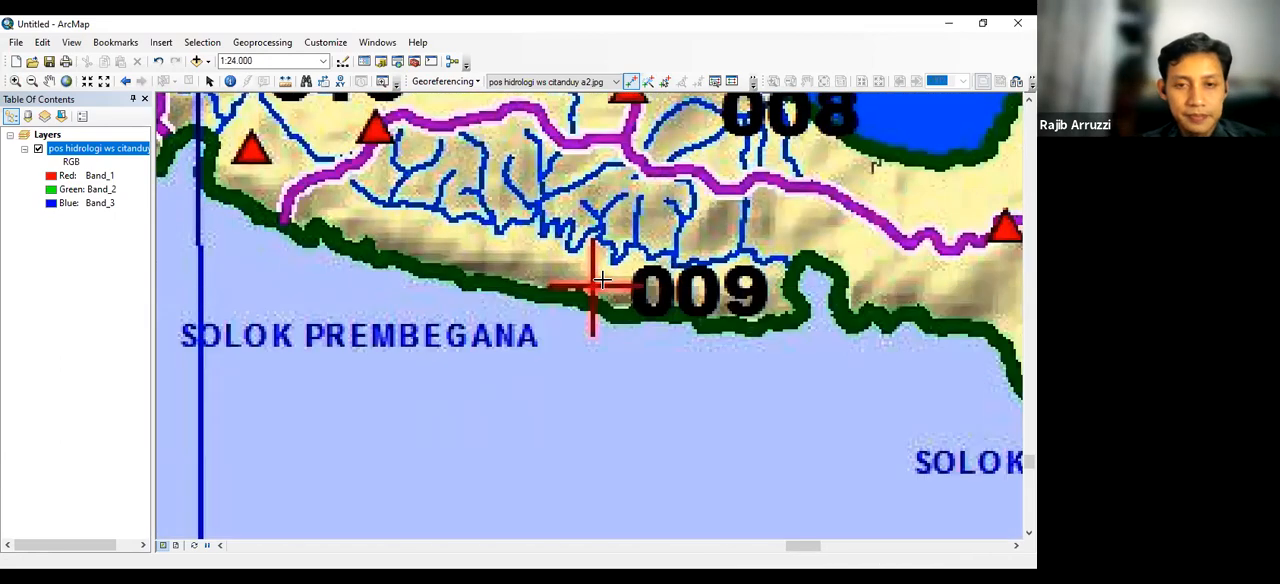
pyautogui.scroll(4, 600, 283)
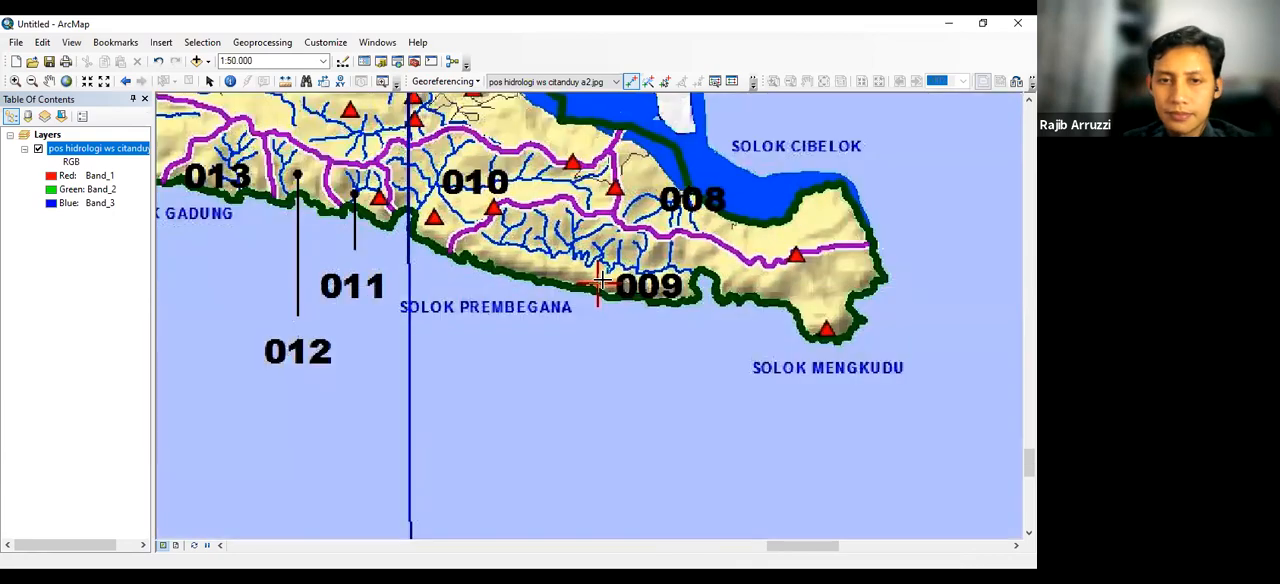
pyautogui.scroll(3, 600, 284)
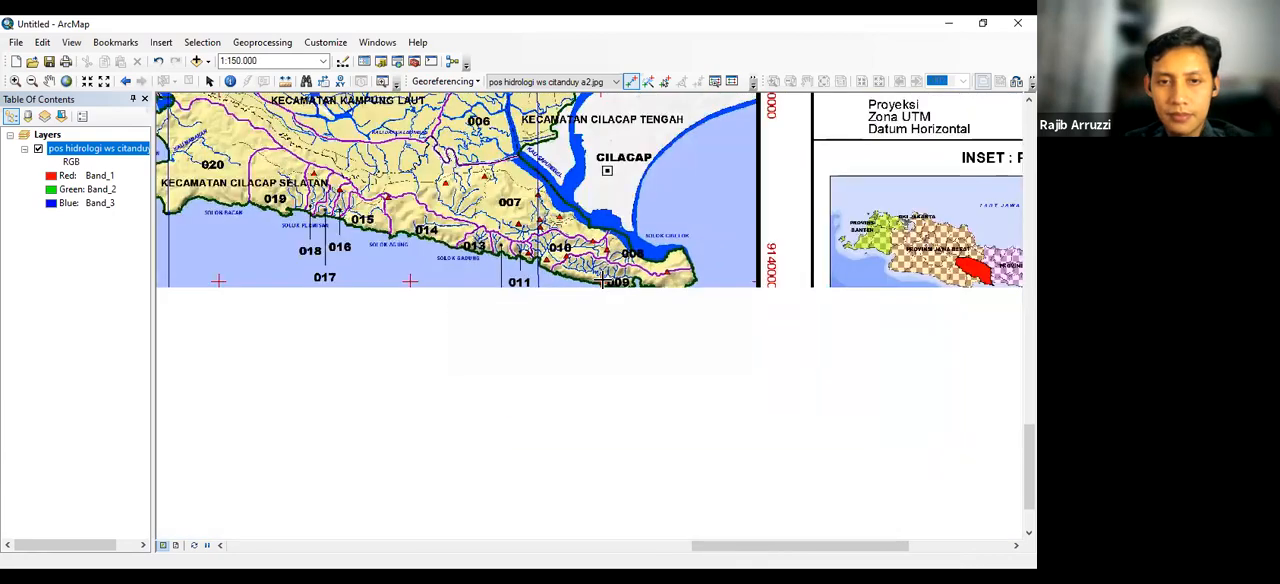
pyautogui.scroll(-1, 608, 282)
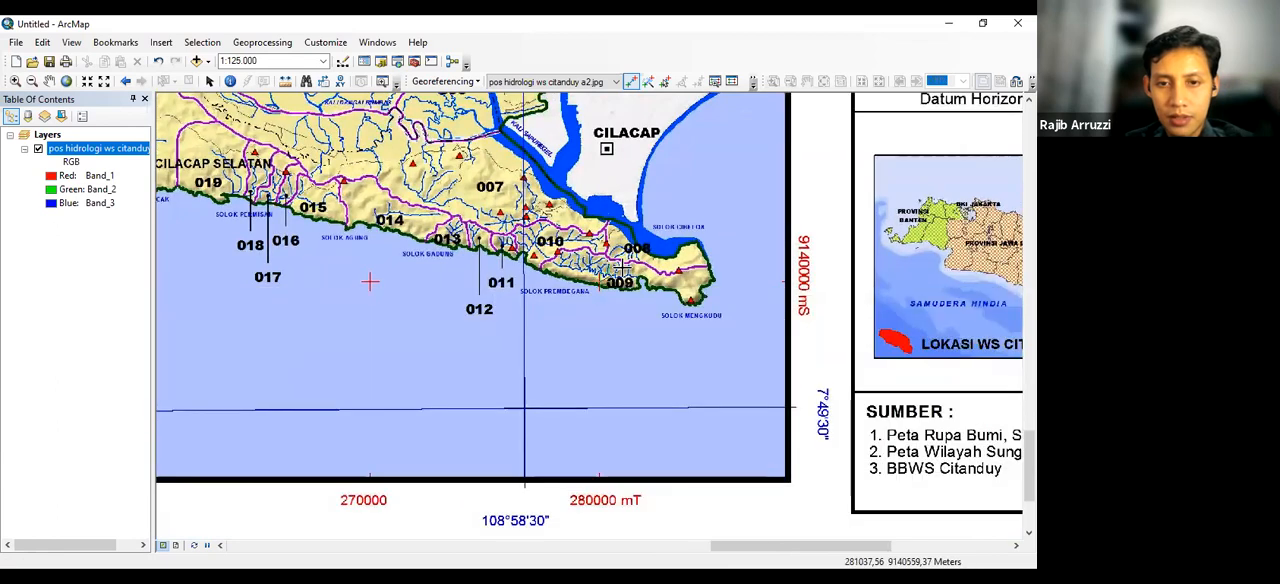
pyautogui.rightClick(622, 268)
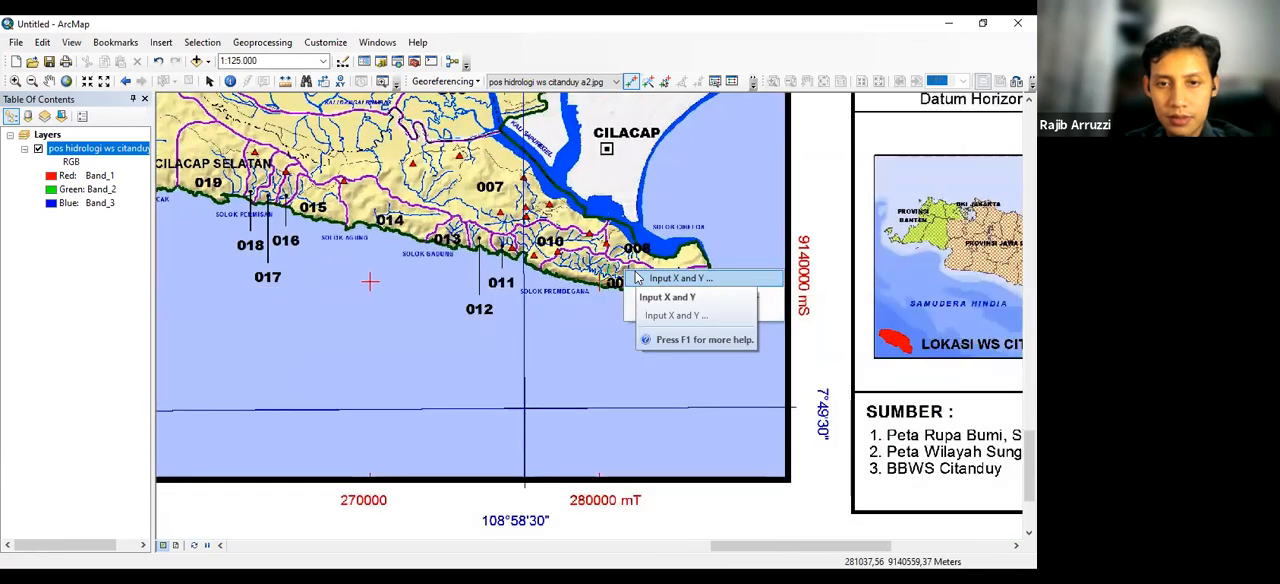
pyautogui.click(637, 278)
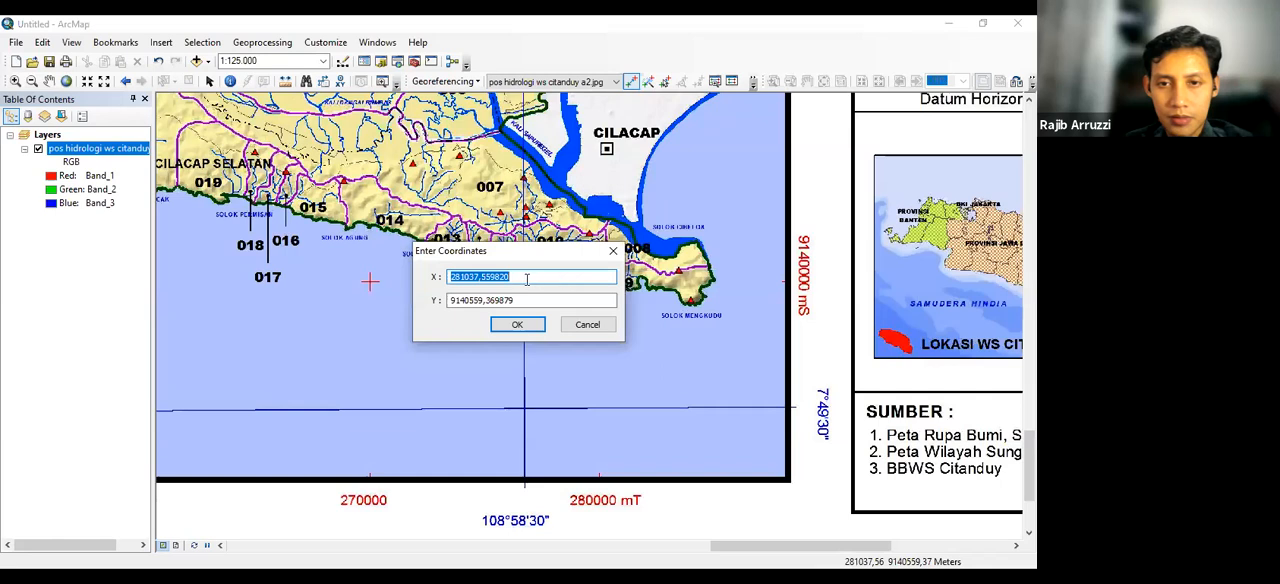
pyautogui.write('280000')
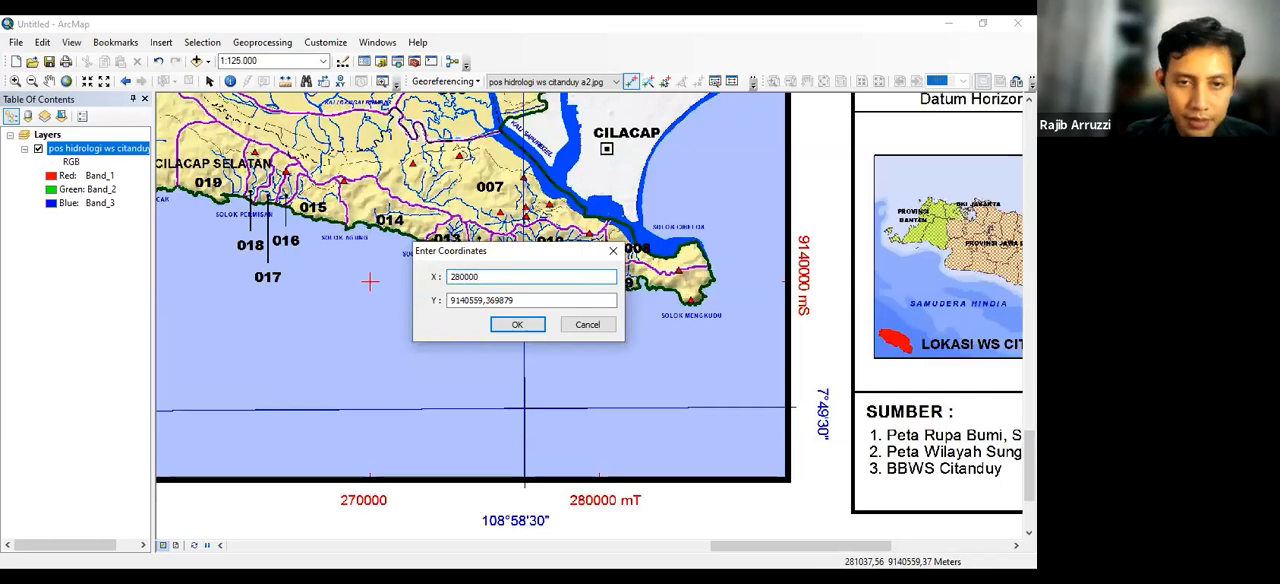
pyautogui.moveTo(521, 303); pyautogui.dragTo(433, 316)
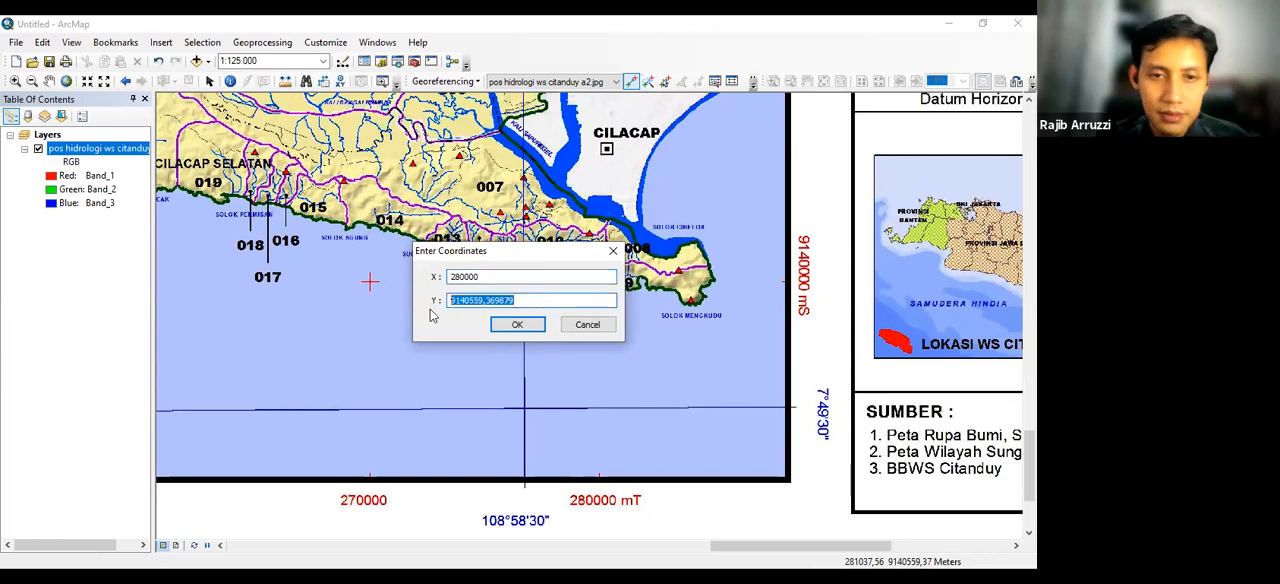
pyautogui.write('91')
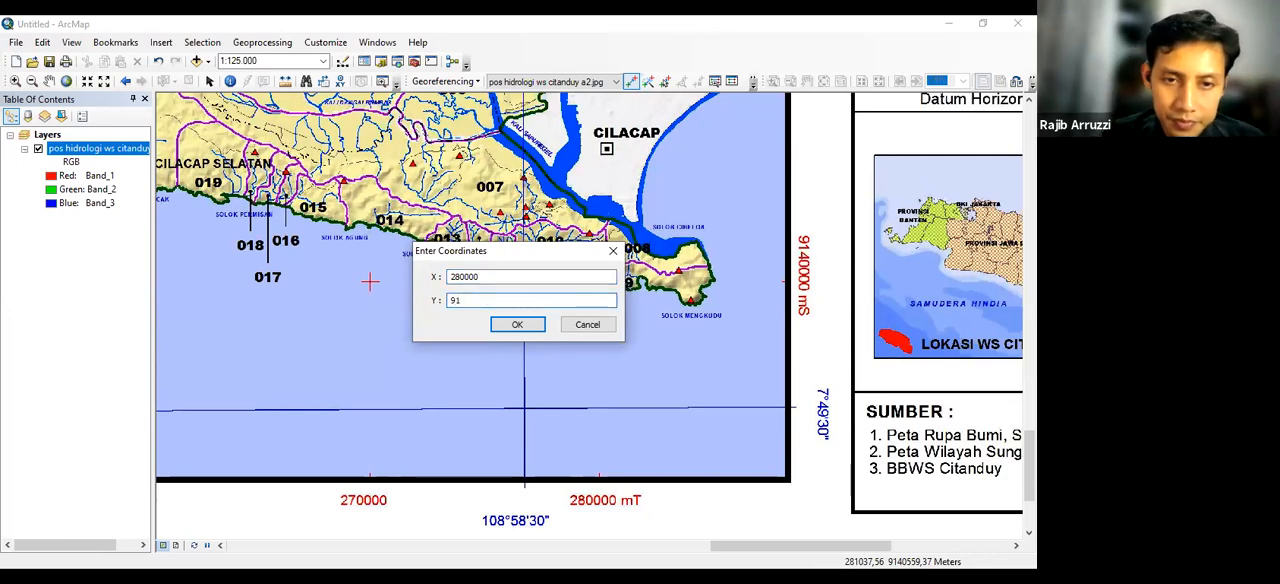
pyautogui.write('40000')
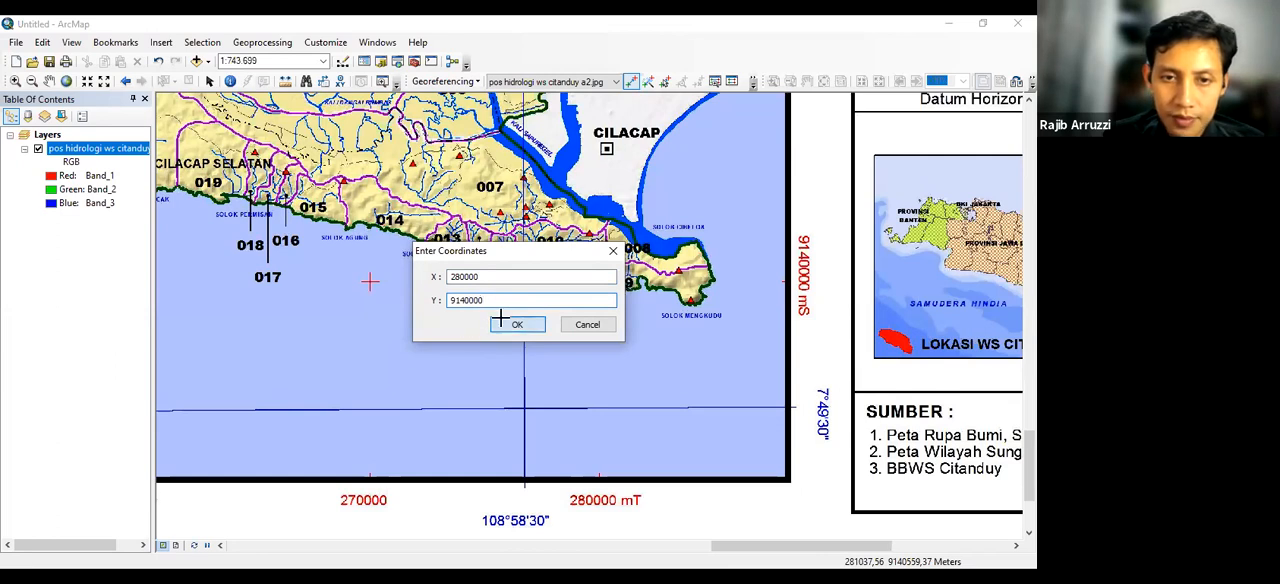
pyautogui.press('Return')
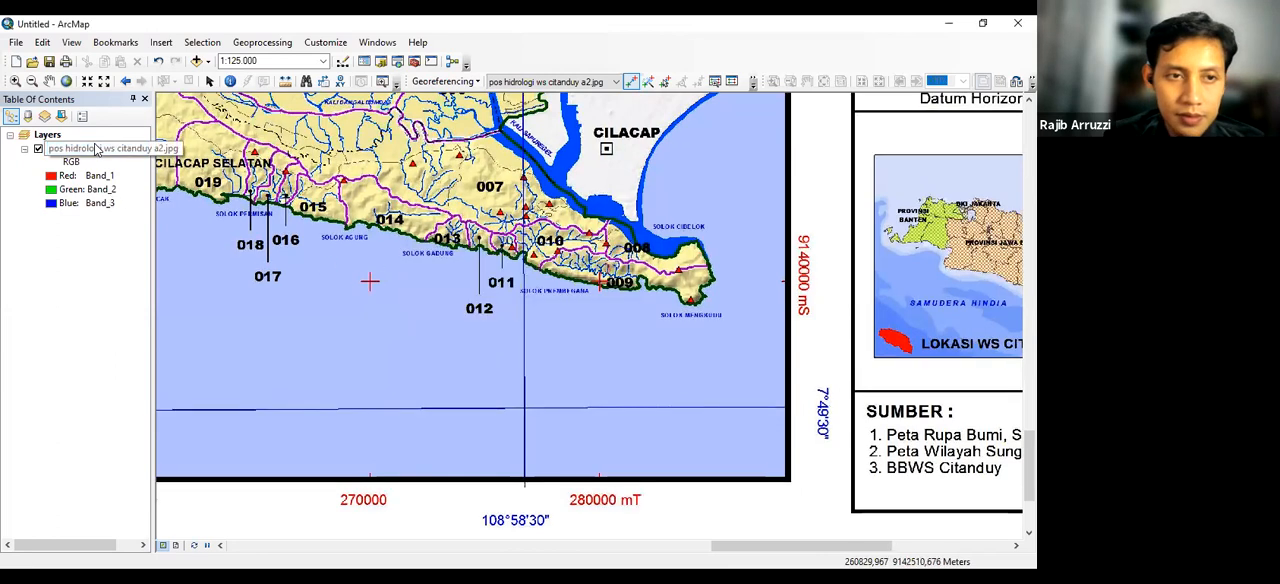
pyautogui.rightClick(97, 148)
pyautogui.click(134, 221)
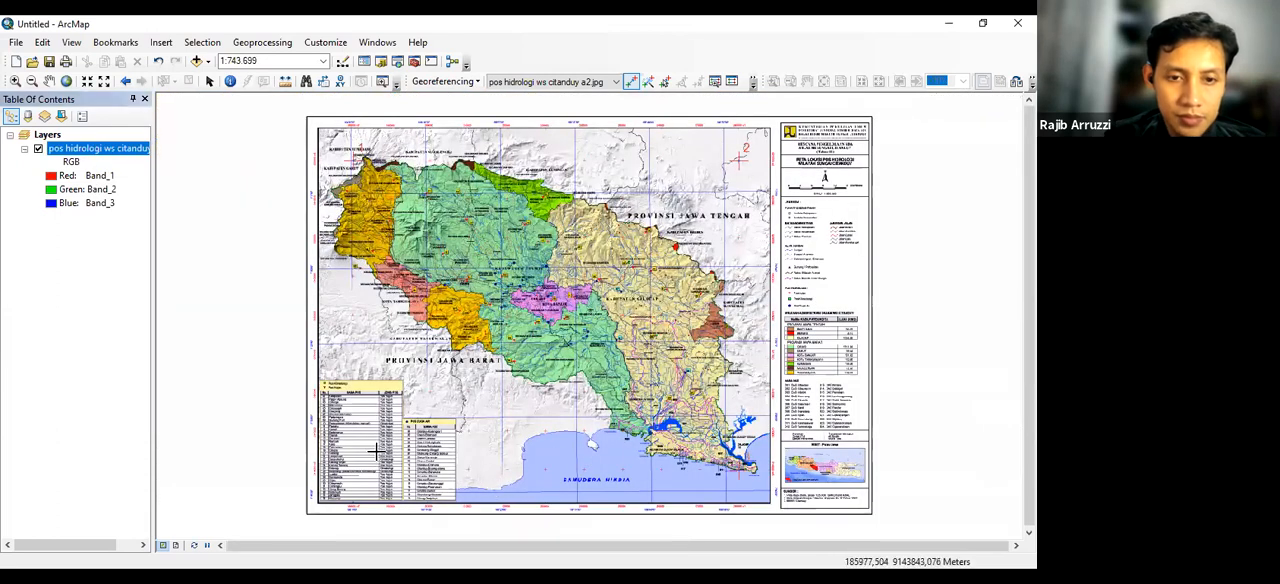
pyautogui.scroll(-1, 372, 435)
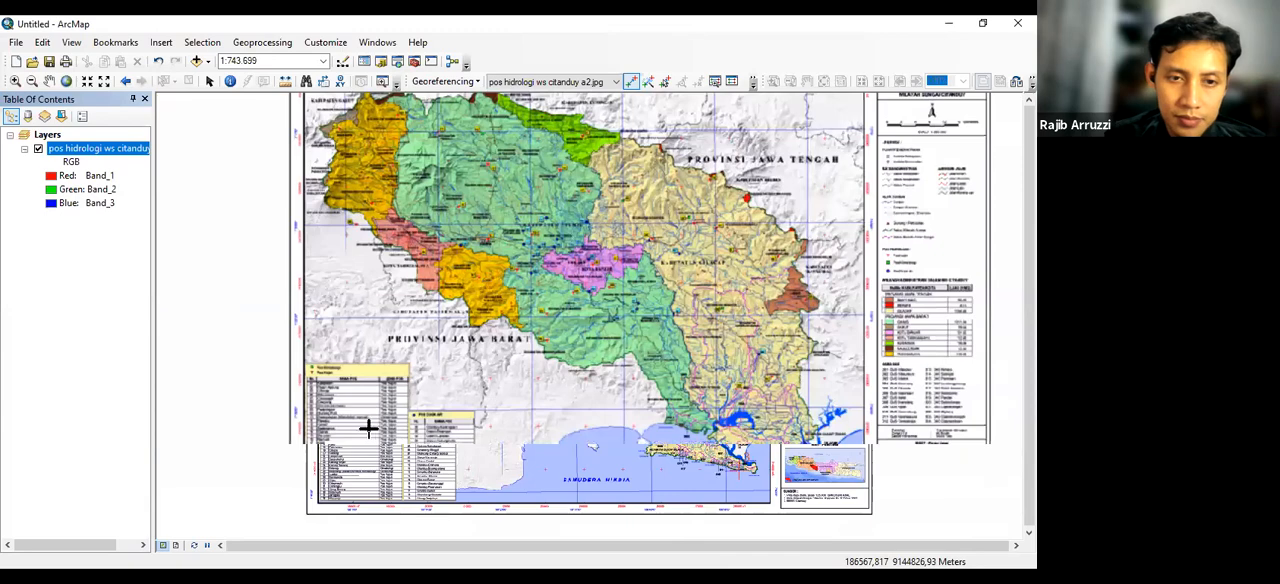
pyautogui.scroll(-1, 350, 422)
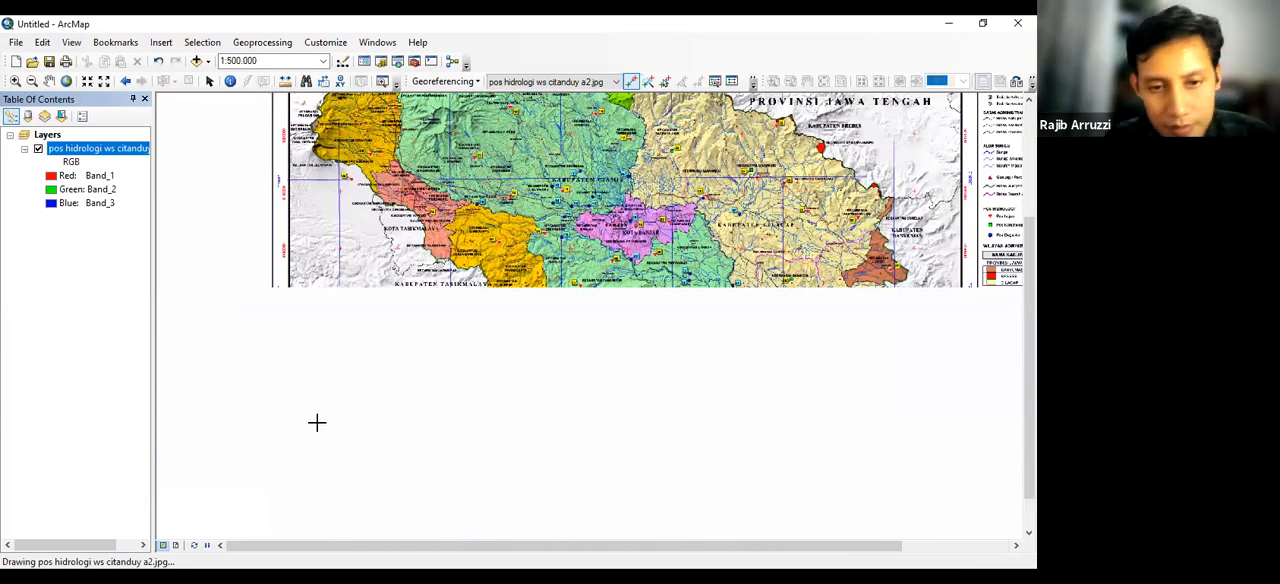
pyautogui.scroll(-1, 318, 421)
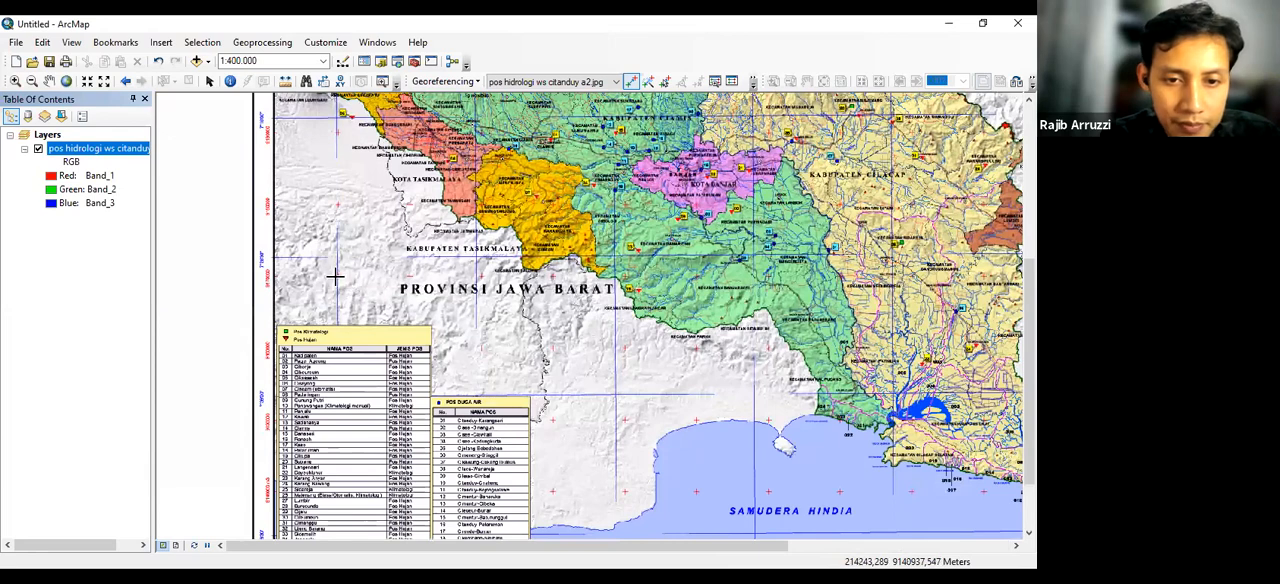
pyautogui.scroll(-1, 335, 277)
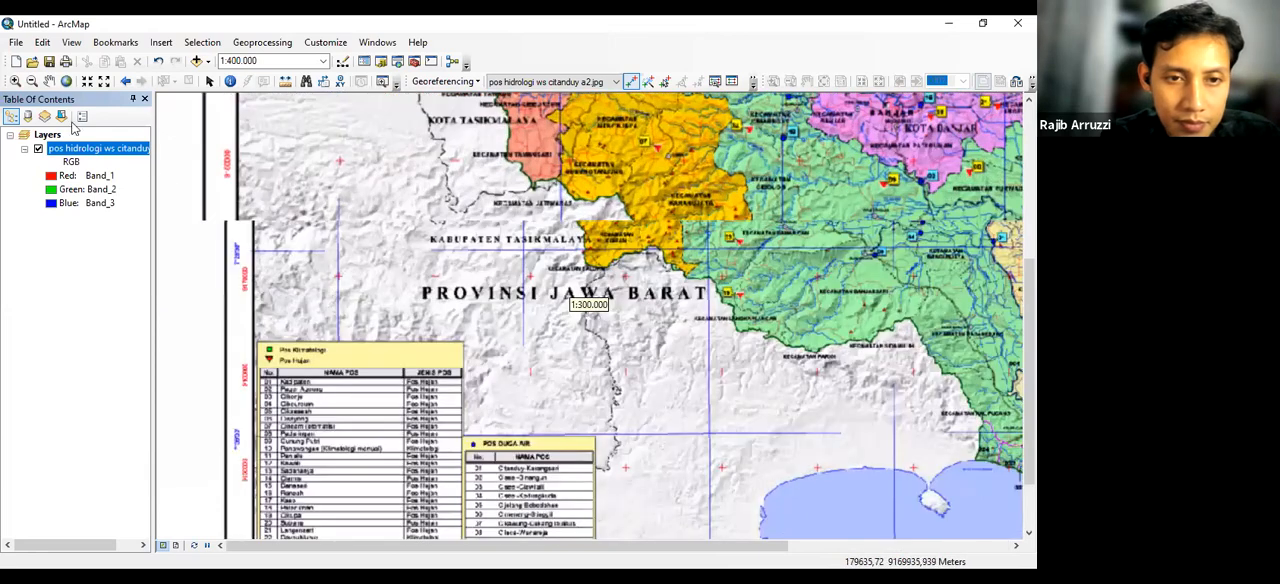
pyautogui.click(14, 82)
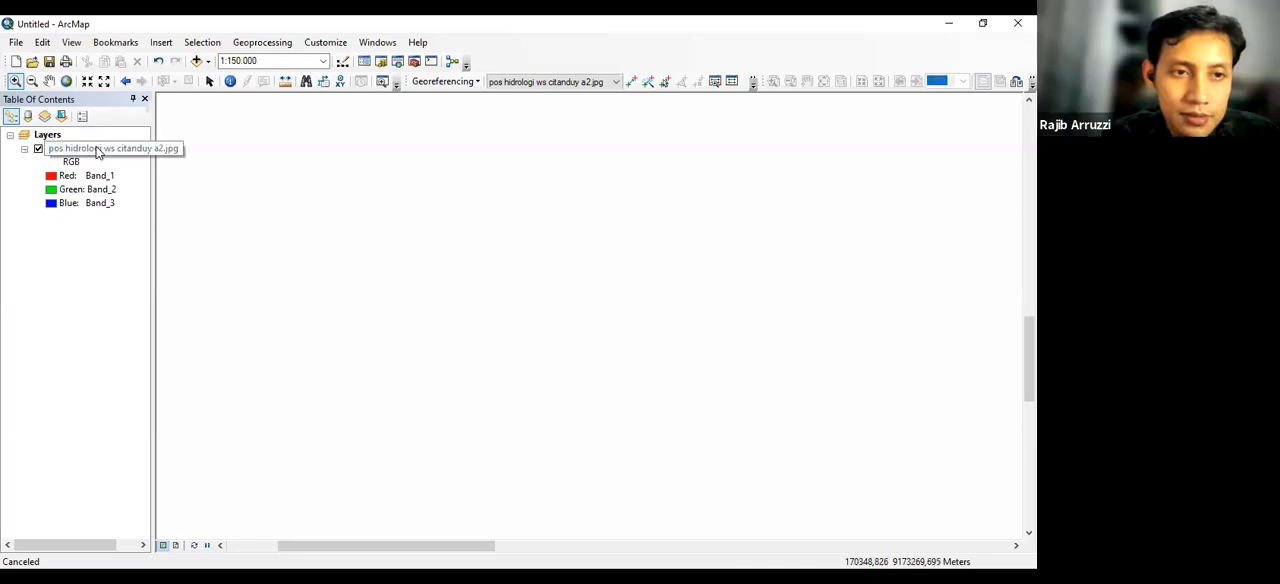
# Start the fourth control point at the exact centre of the red grid cross at 180000 mT, 9170000 mS, in the map's west
pyautogui.rightClick(97, 150)
pyautogui.click(136, 224)
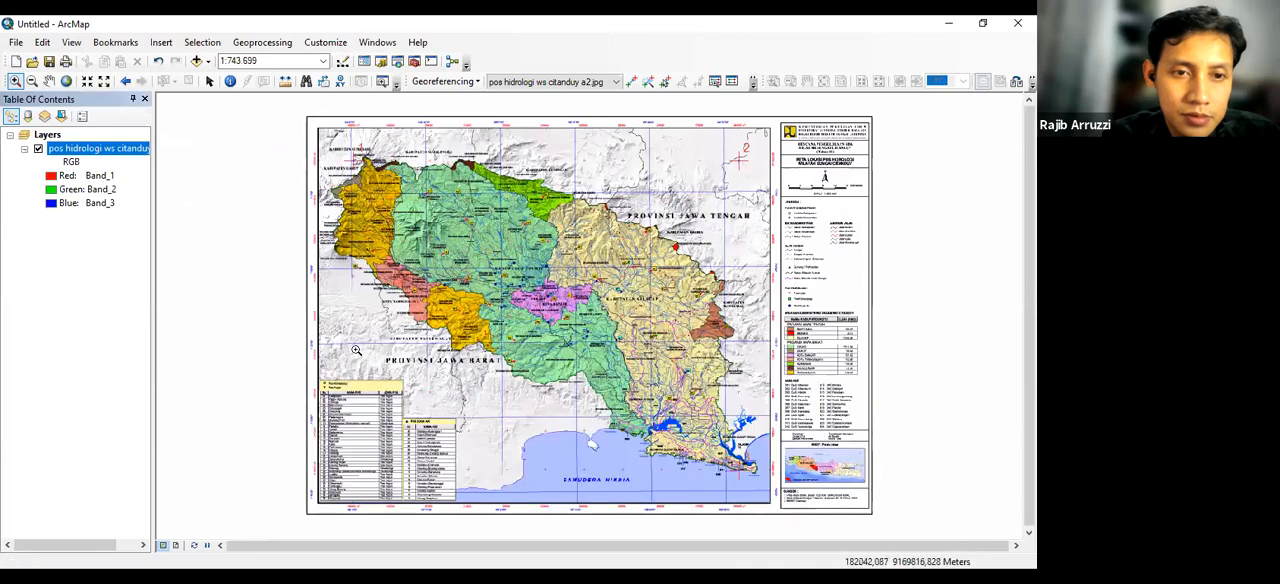
pyautogui.scroll(2, 351, 348)
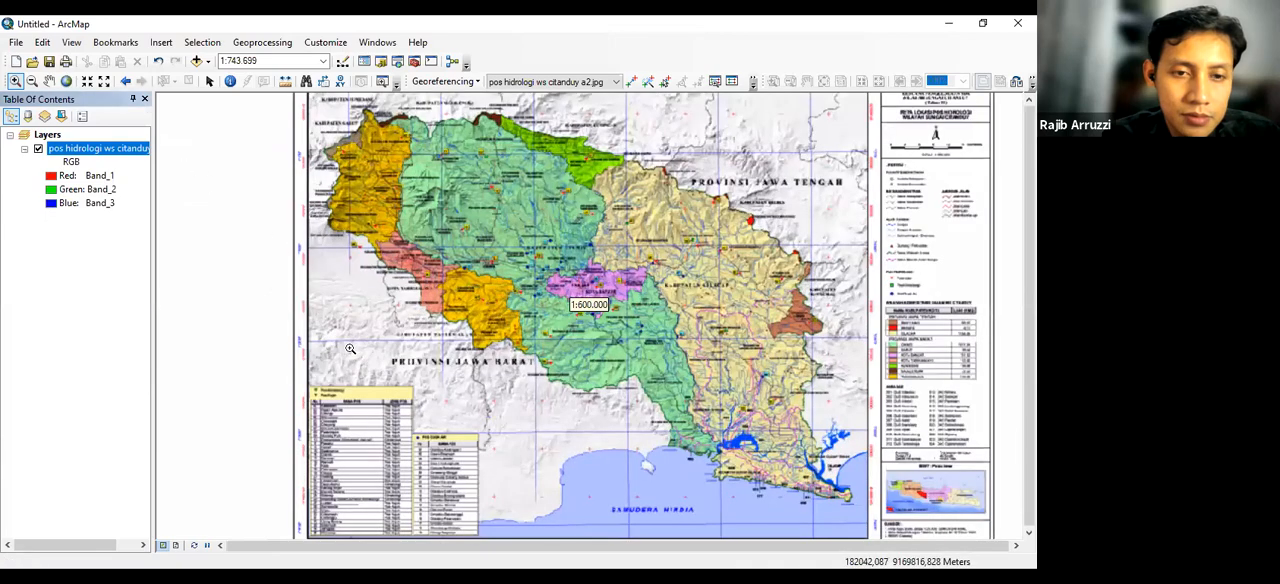
pyautogui.scroll(3, 350, 348)
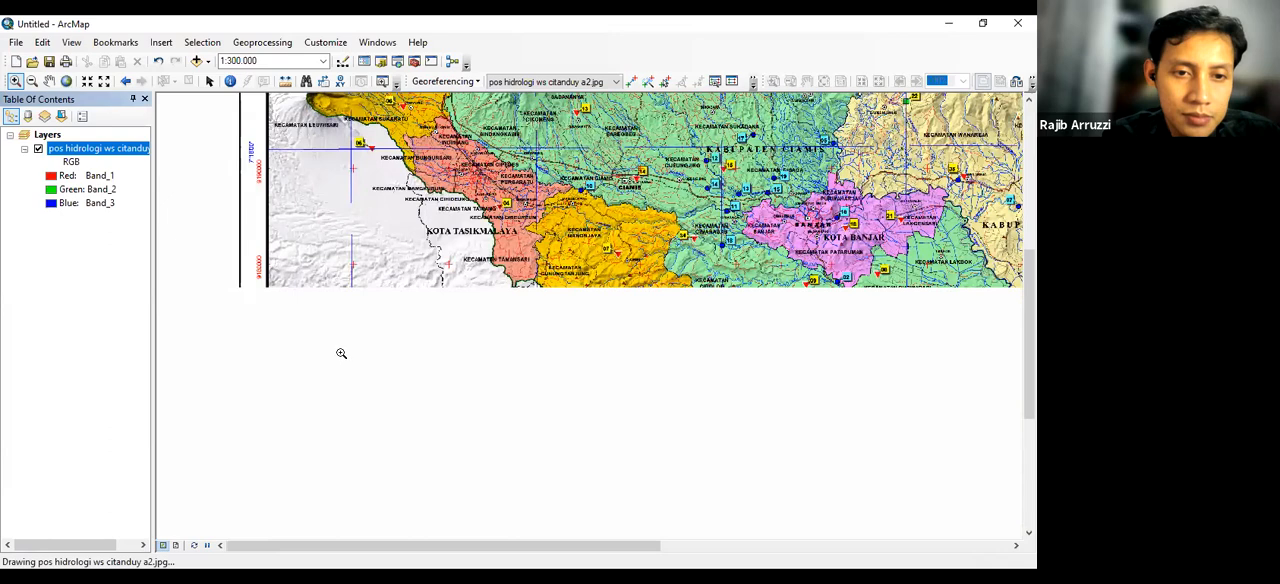
pyautogui.scroll(1, 346, 355)
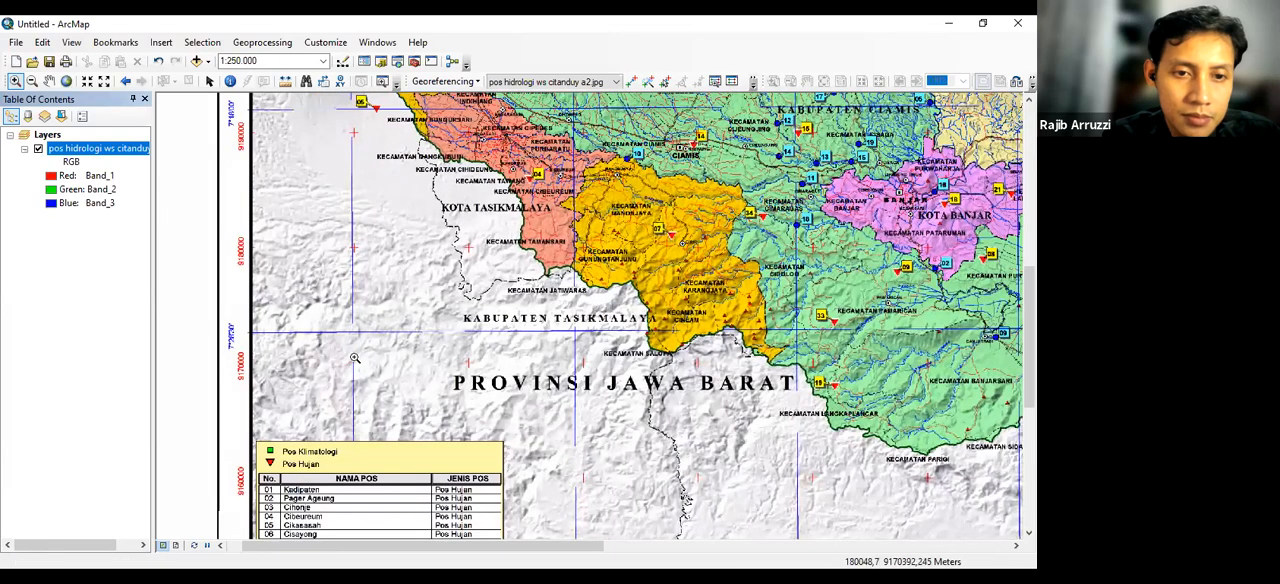
pyautogui.scroll(1, 363, 352)
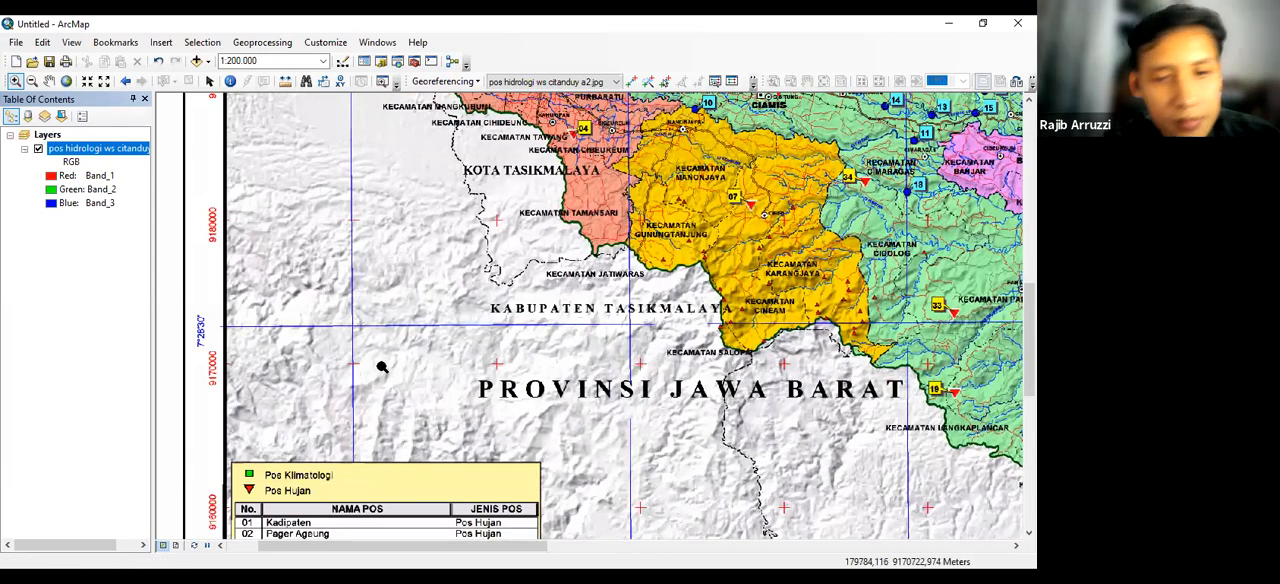
pyautogui.scroll(1, 346, 360)
pyautogui.moveTo(345, 358); pyautogui.dragTo(373, 386)
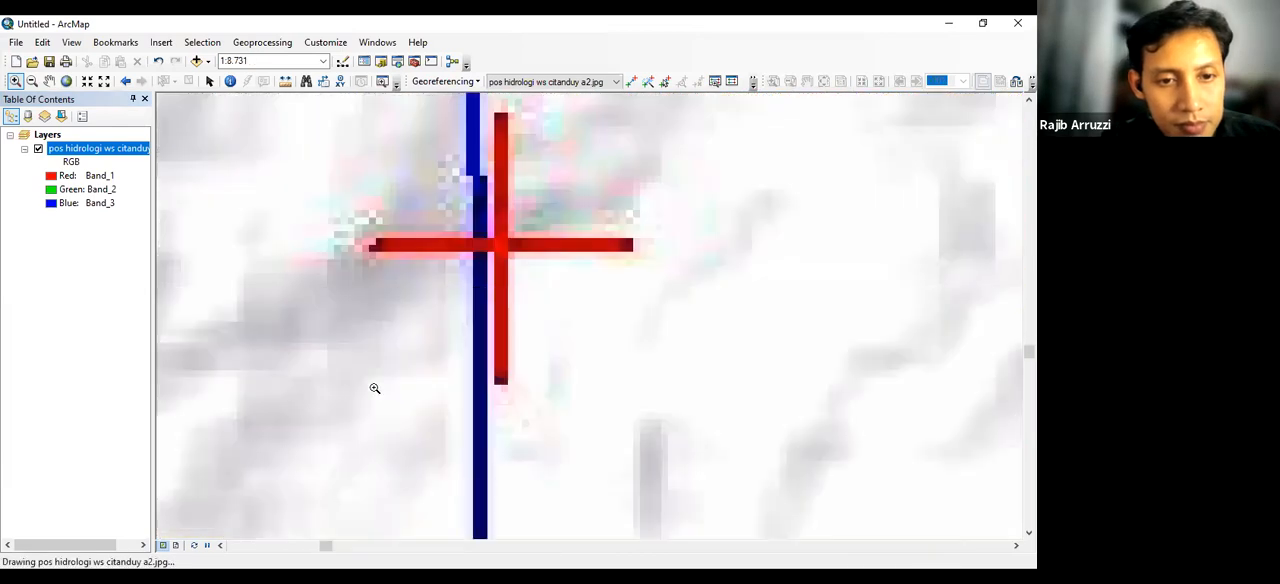
pyautogui.click(632, 83)
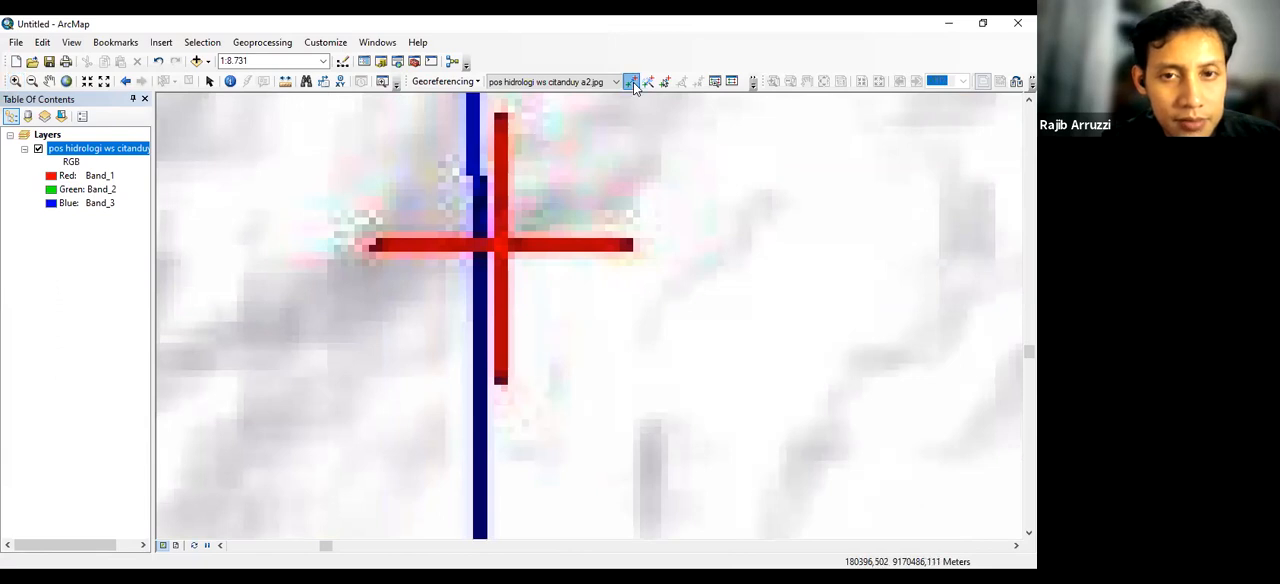
pyautogui.click(501, 242)
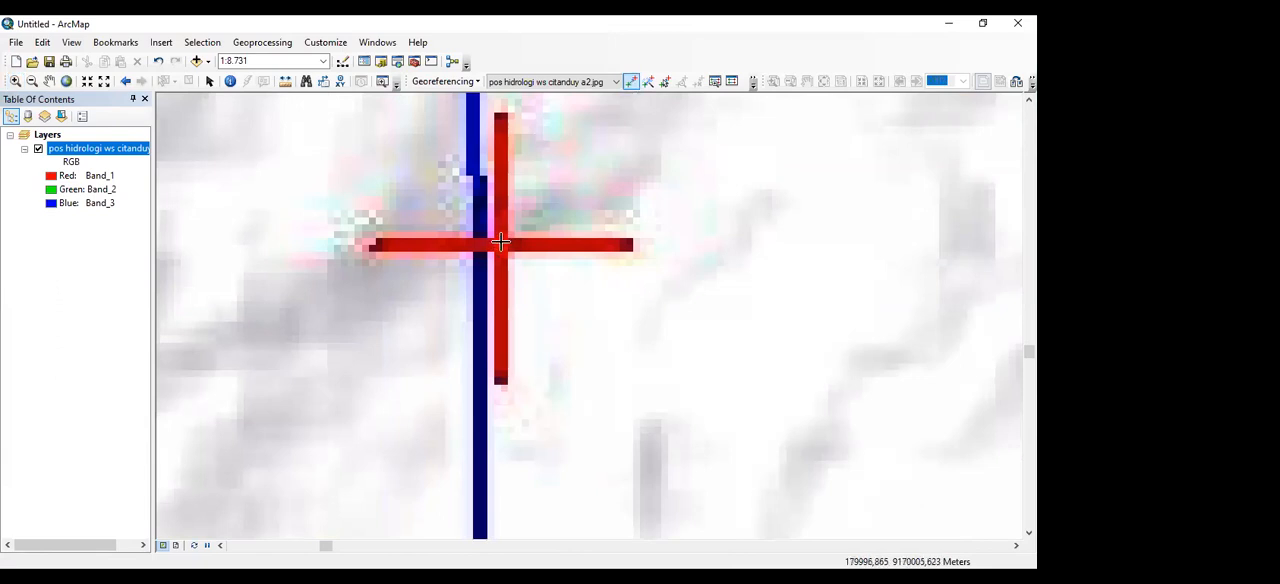
# Set the fourth control point's coordinates to X 180000 and Y 9170000 and apply them
pyautogui.scroll(5, 560, 192)
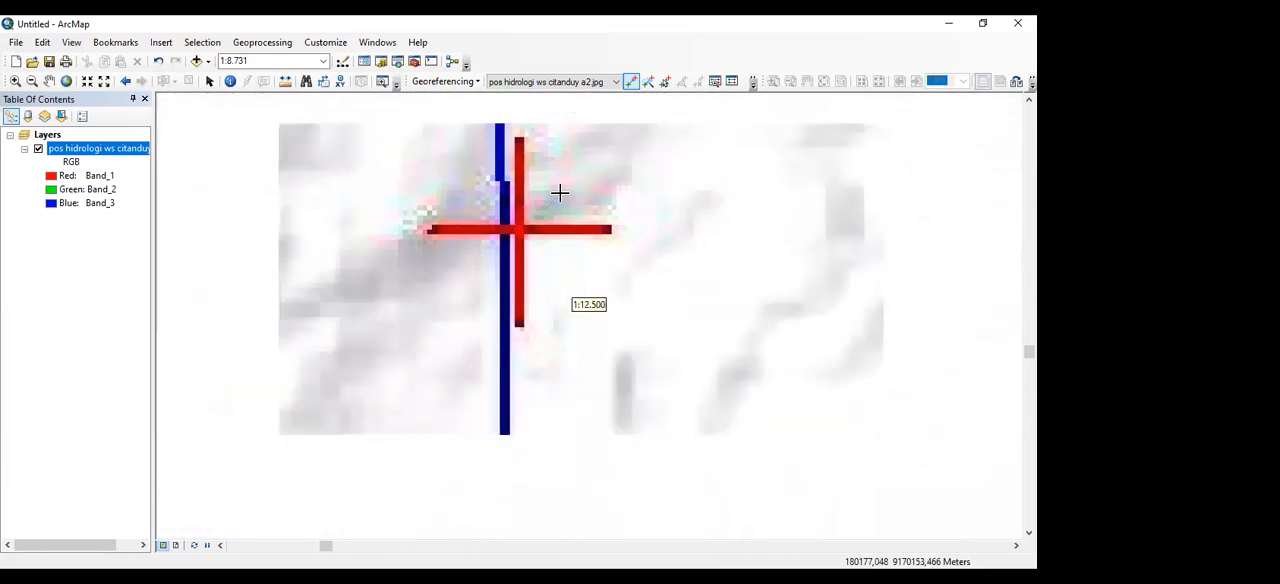
pyautogui.scroll(4, 560, 192)
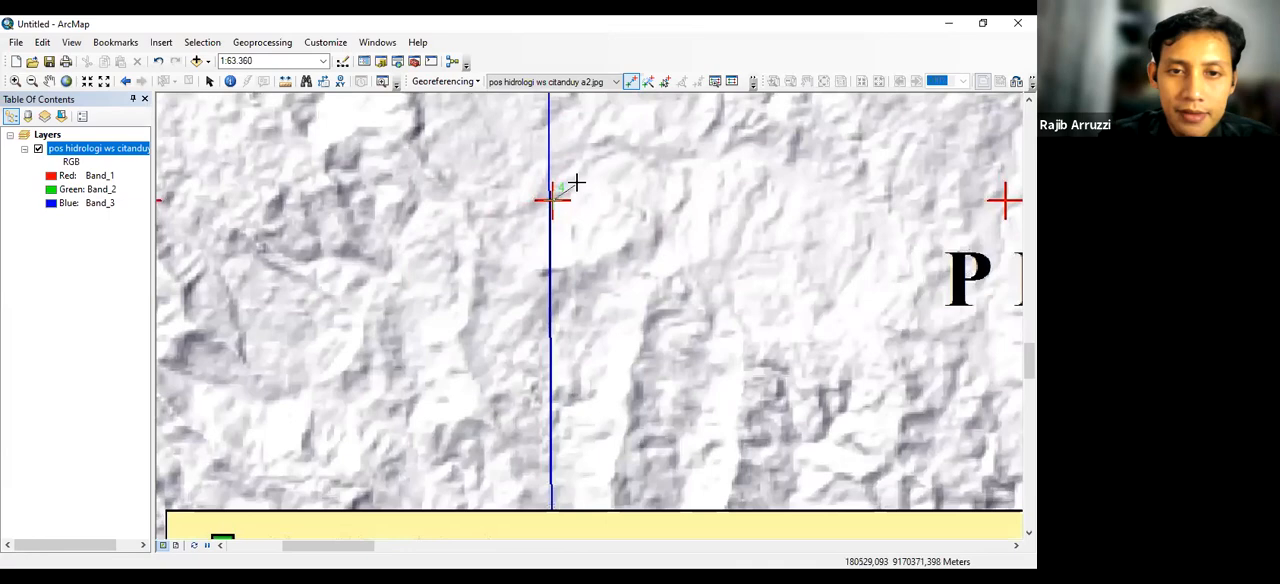
pyautogui.scroll(3, 570, 186)
pyautogui.scroll(3, 576, 183)
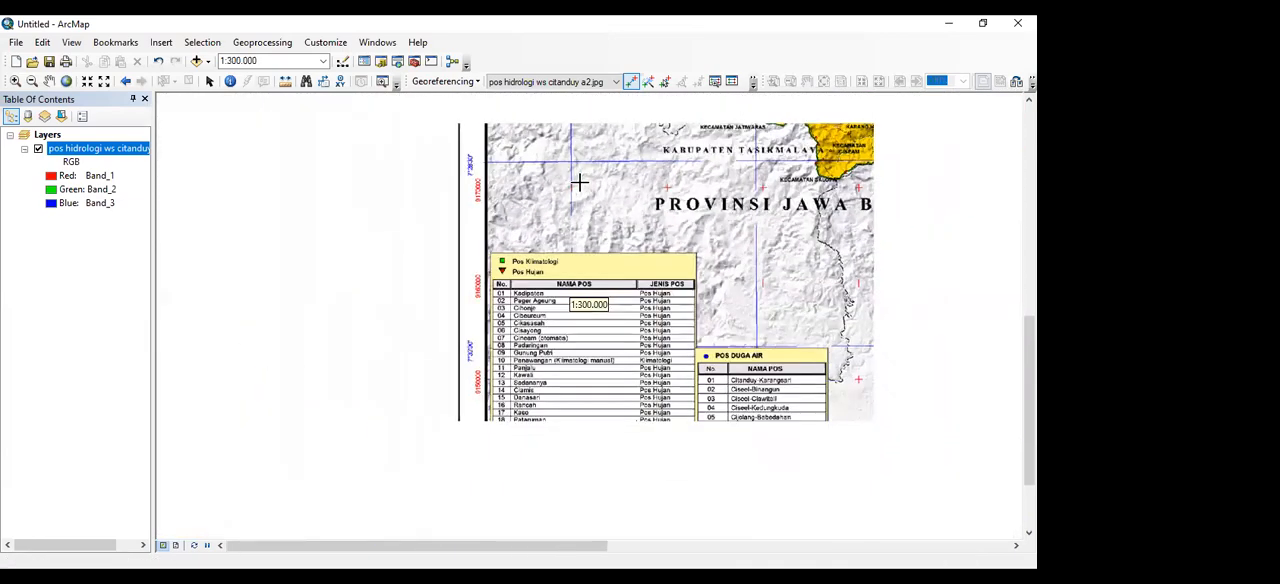
pyautogui.scroll(1, 577, 183)
pyautogui.scroll(2, 579, 183)
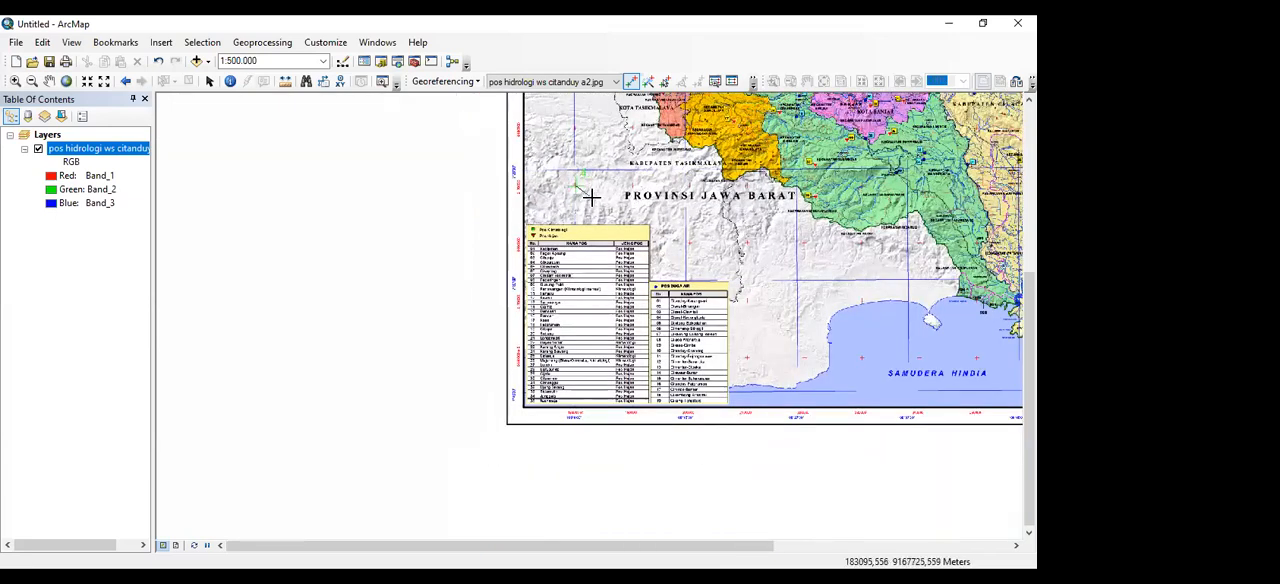
pyautogui.moveTo(591, 197); pyautogui.dragTo(581, 167)
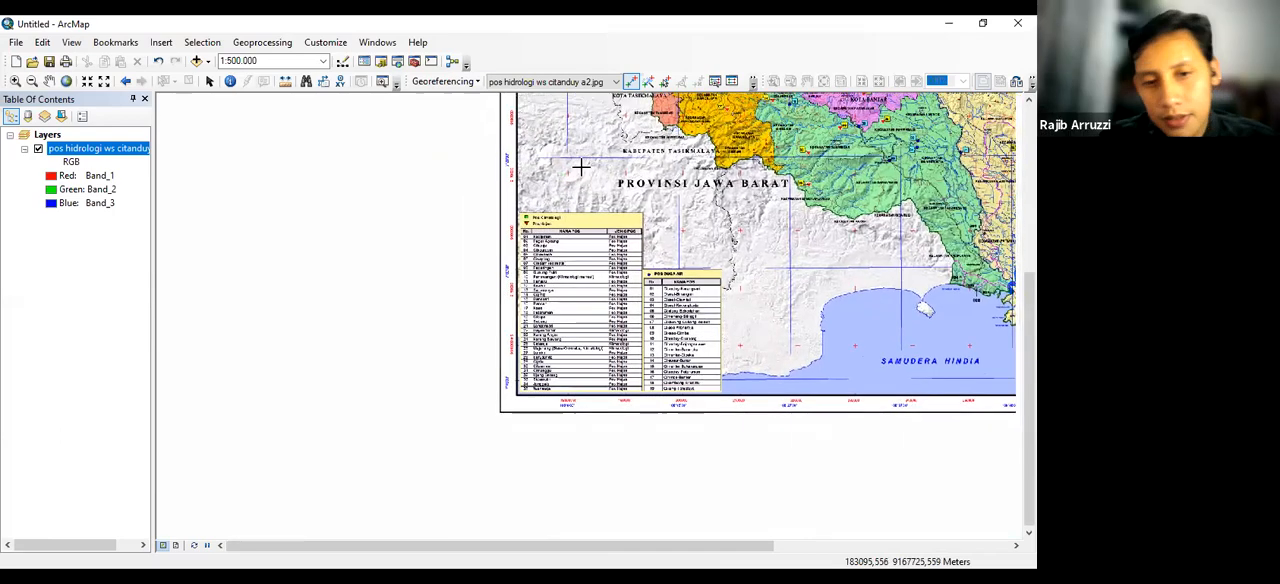
pyautogui.scroll(-2, 581, 167)
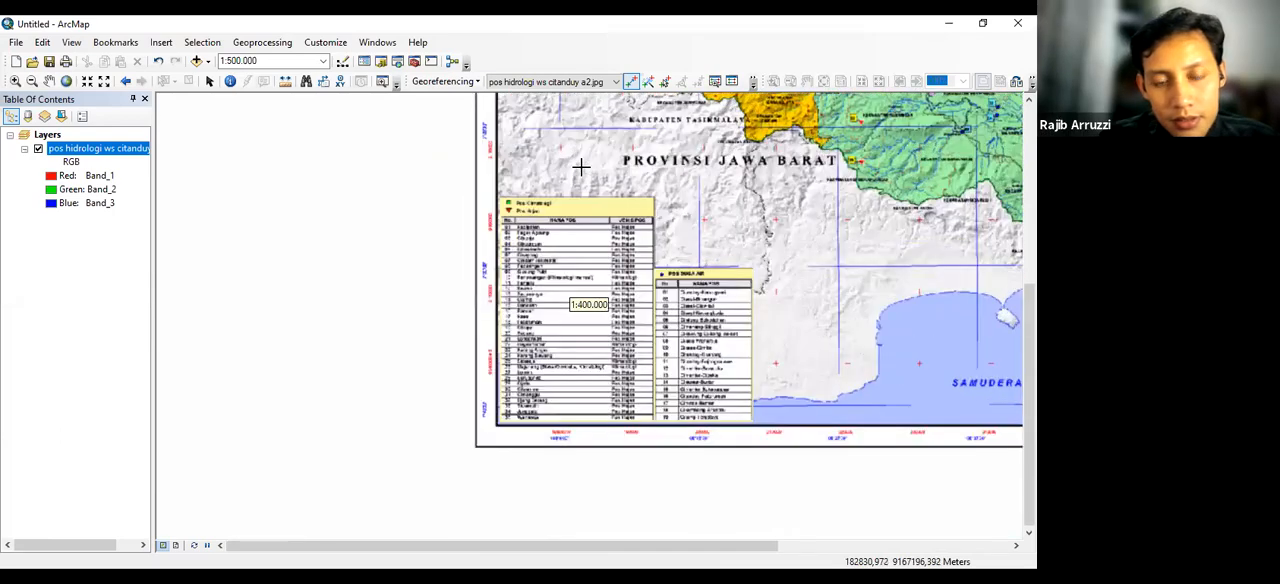
pyautogui.scroll(-1, 581, 167)
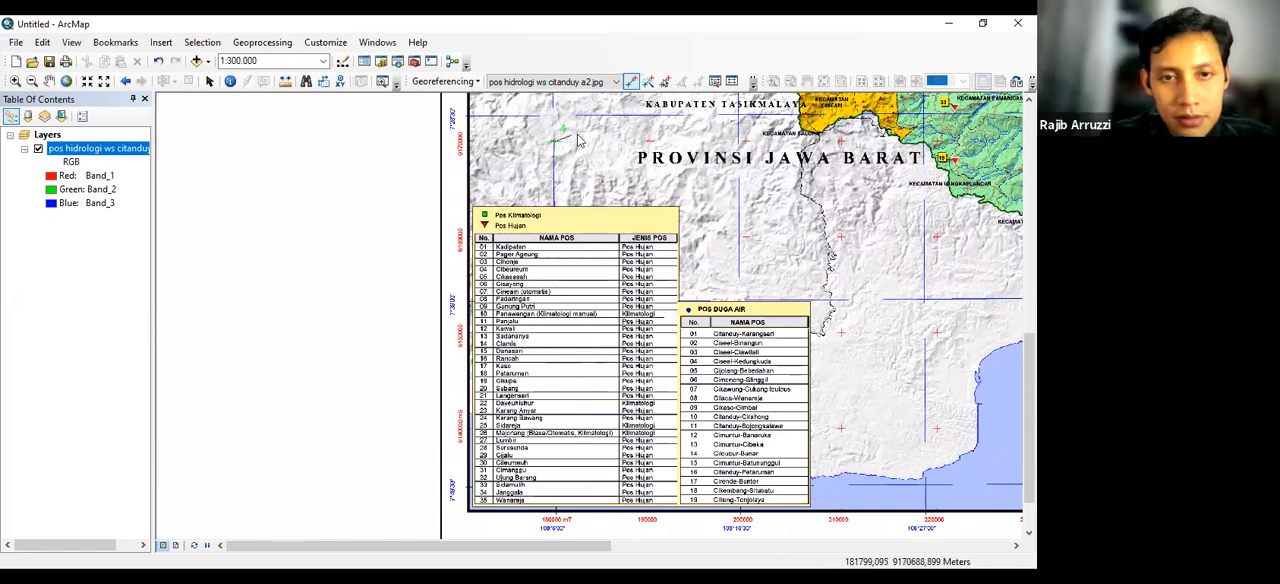
pyautogui.rightClick(572, 136)
pyautogui.click(585, 145)
pyautogui.write('180000')
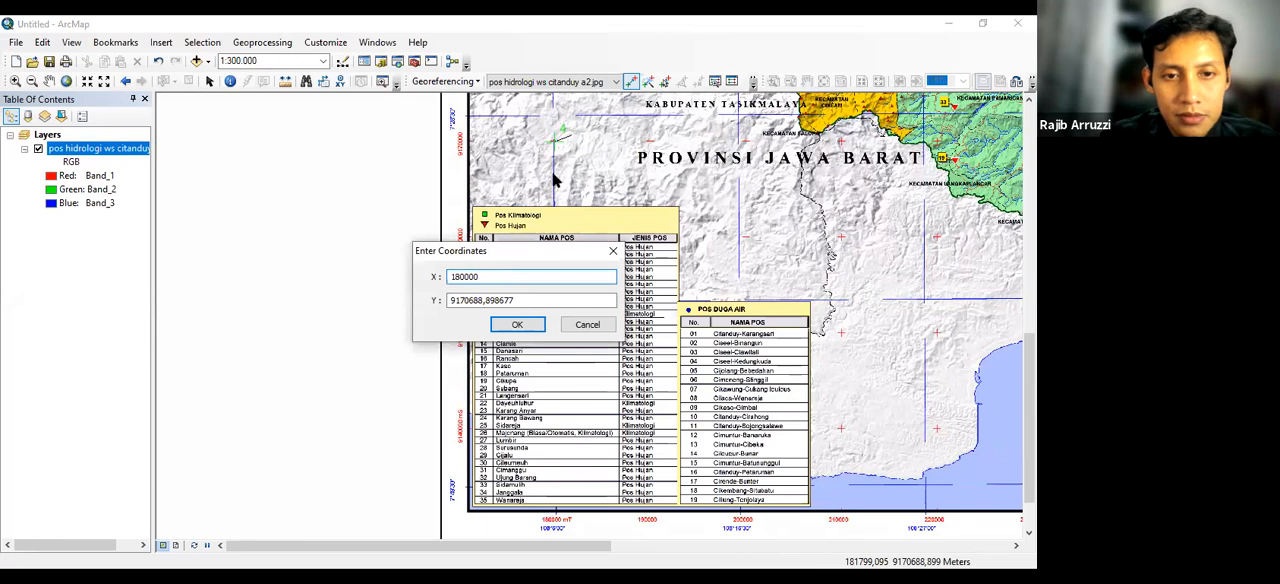
pyautogui.moveTo(516, 296); pyautogui.dragTo(430, 310)
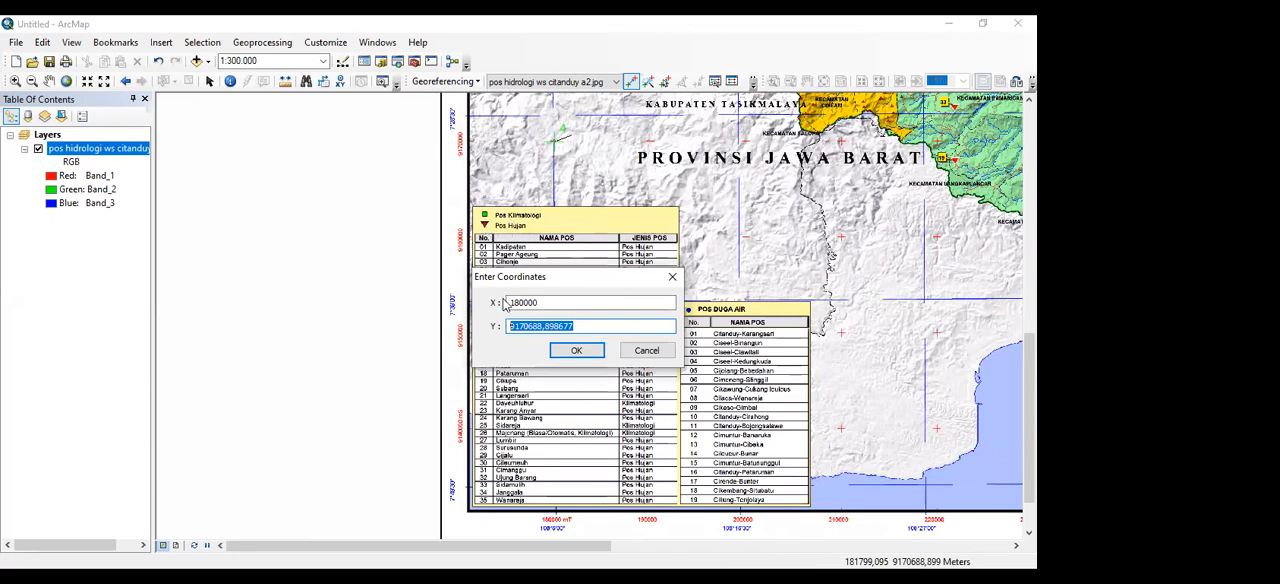
pyautogui.write('9170000')
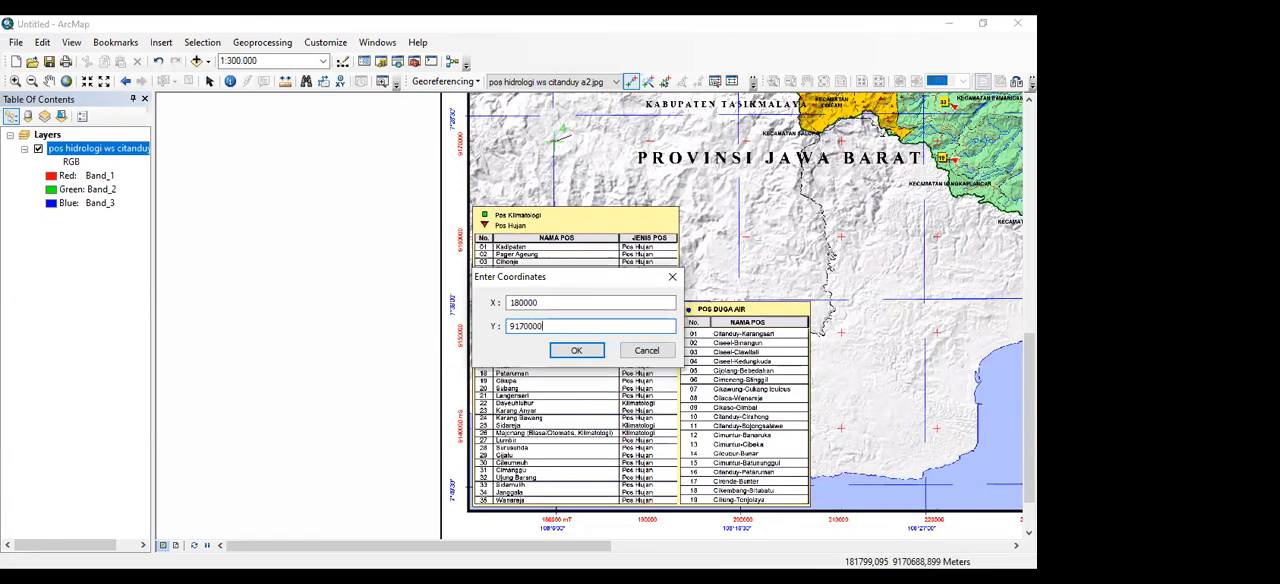
pyautogui.click(575, 350)
# Examine the fourth control point's placement and look over the map for another grid cross suitable as a control point
pyautogui.rightClick(119, 152)
pyautogui.click(177, 232)
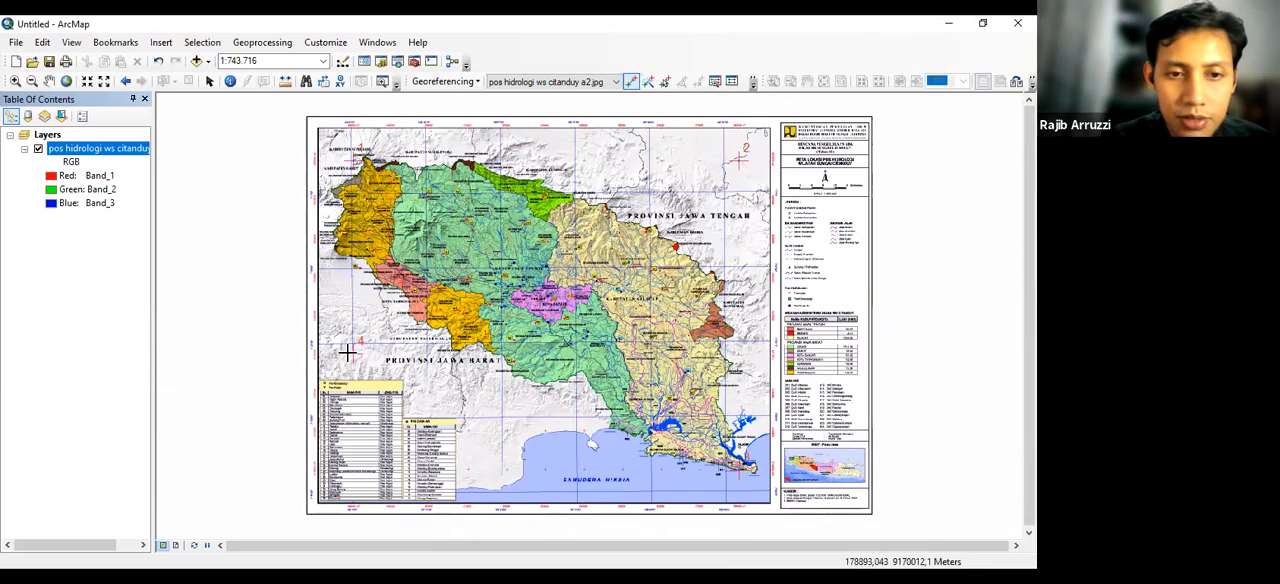
pyautogui.scroll(1, 314, 351)
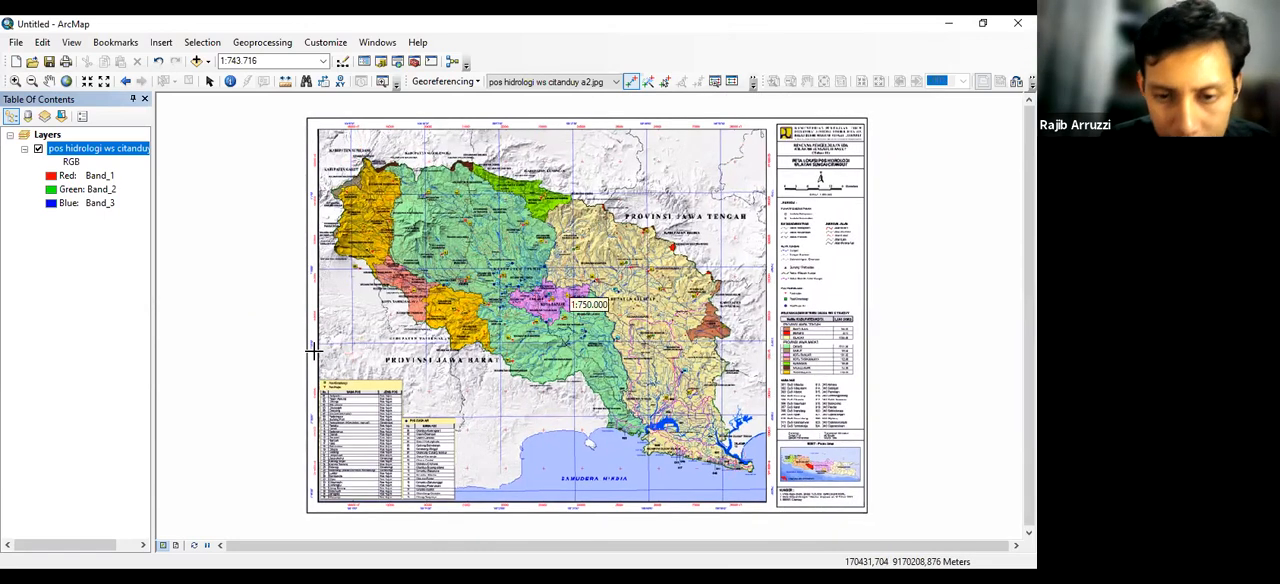
pyautogui.scroll(-5, 314, 351)
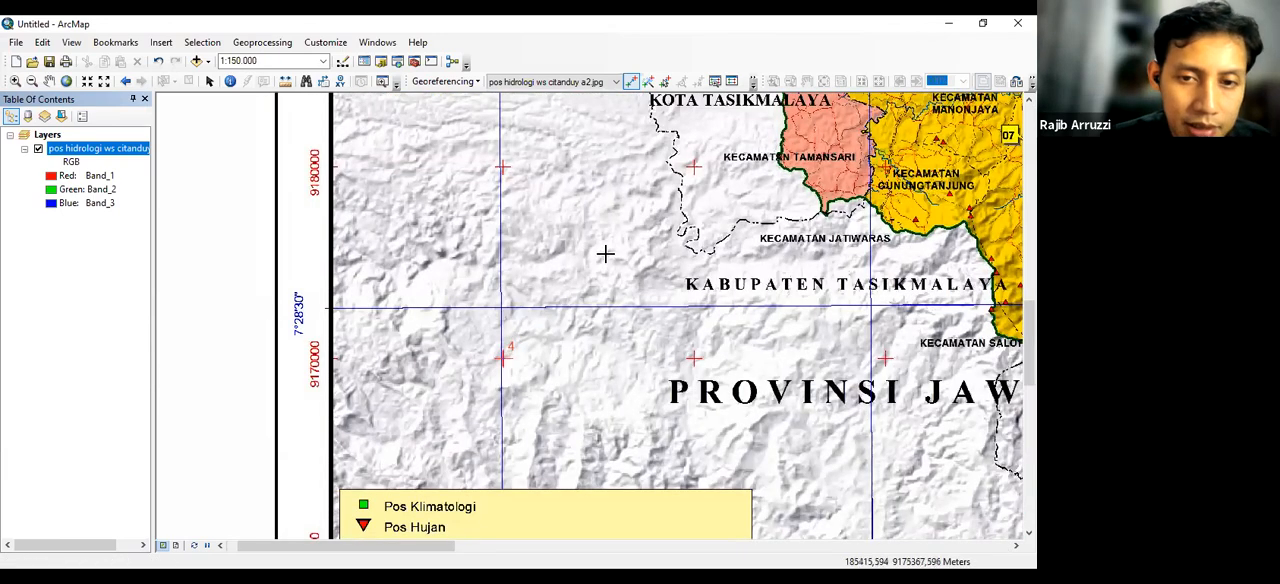
pyautogui.scroll(3, 579, 268)
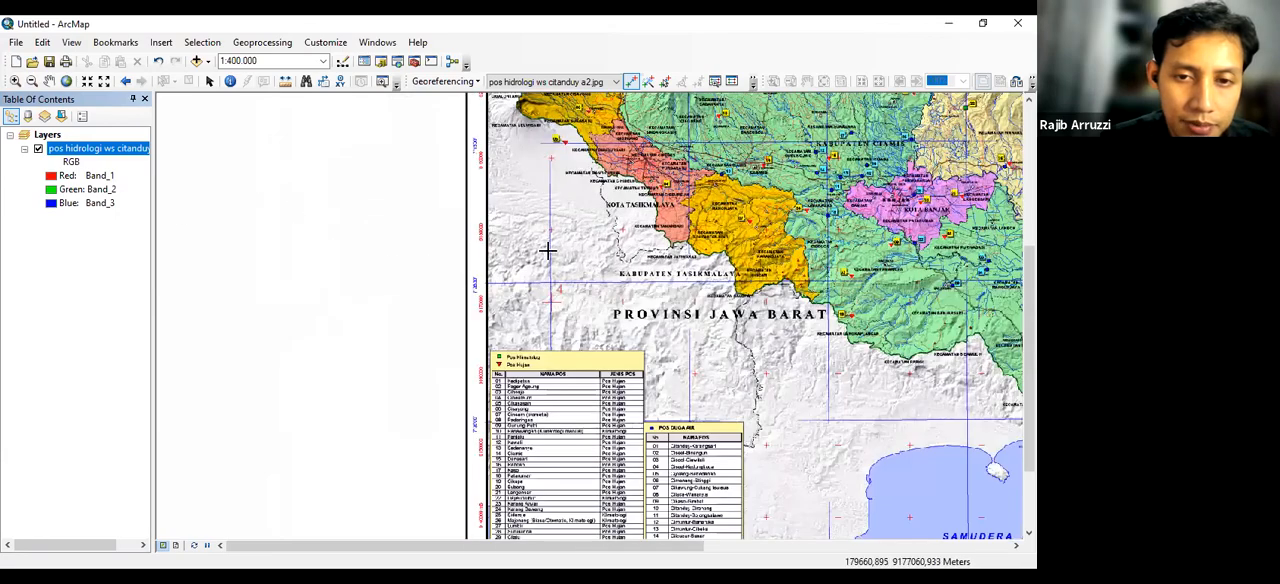
pyautogui.moveTo(739, 317); pyautogui.dragTo(462, 285)
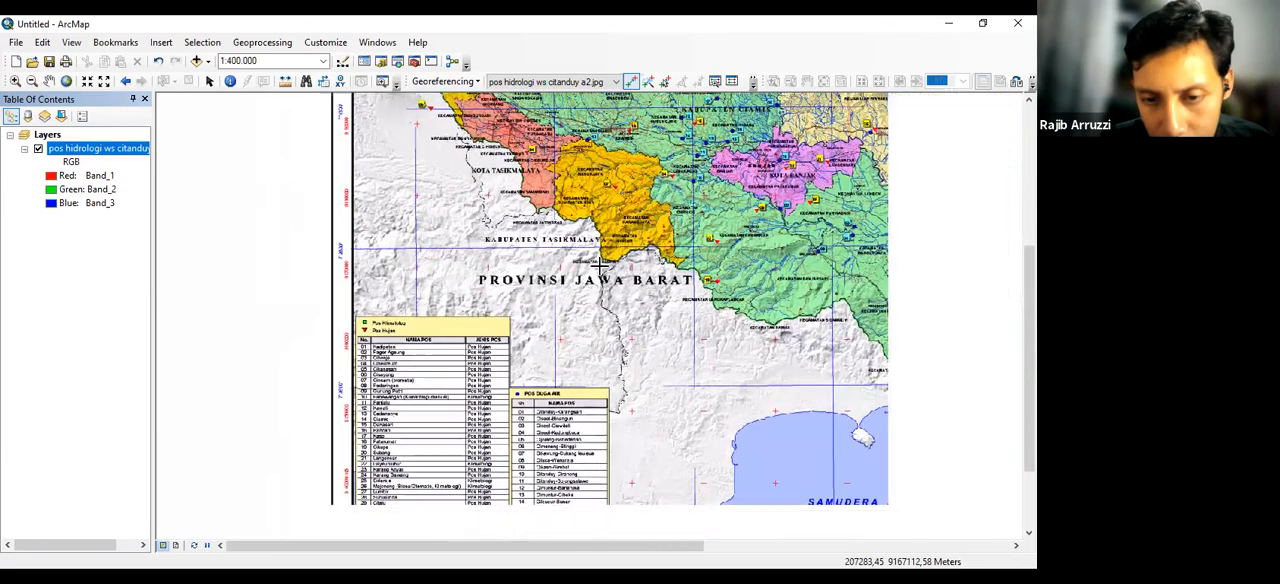
pyautogui.scroll(1, 579, 268)
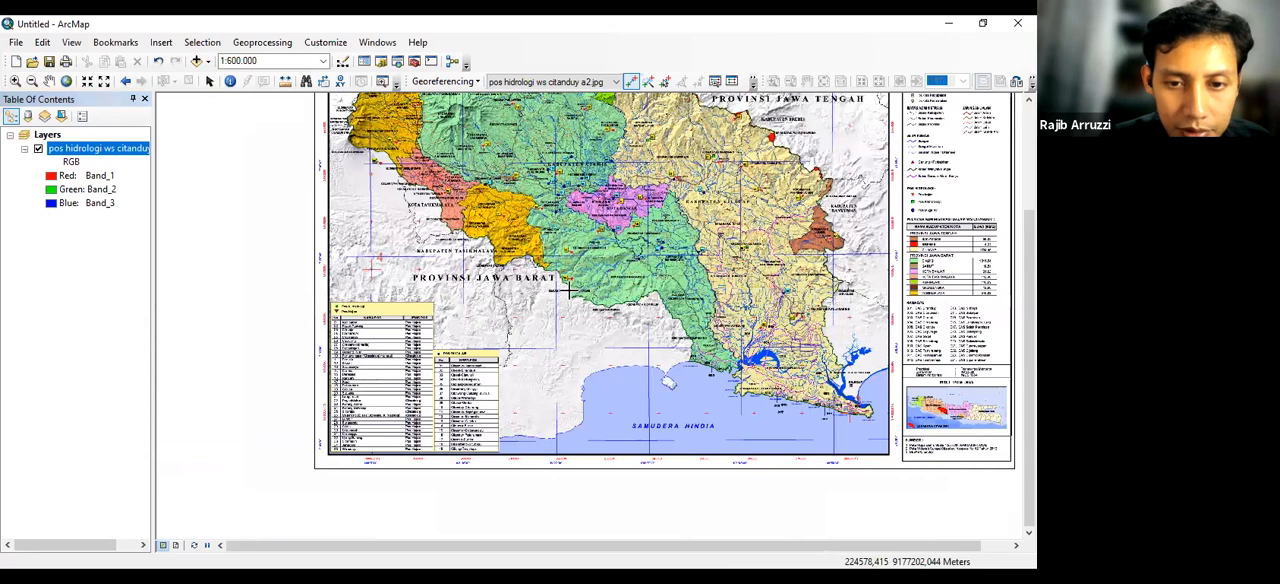
pyautogui.scroll(-1, 568, 289)
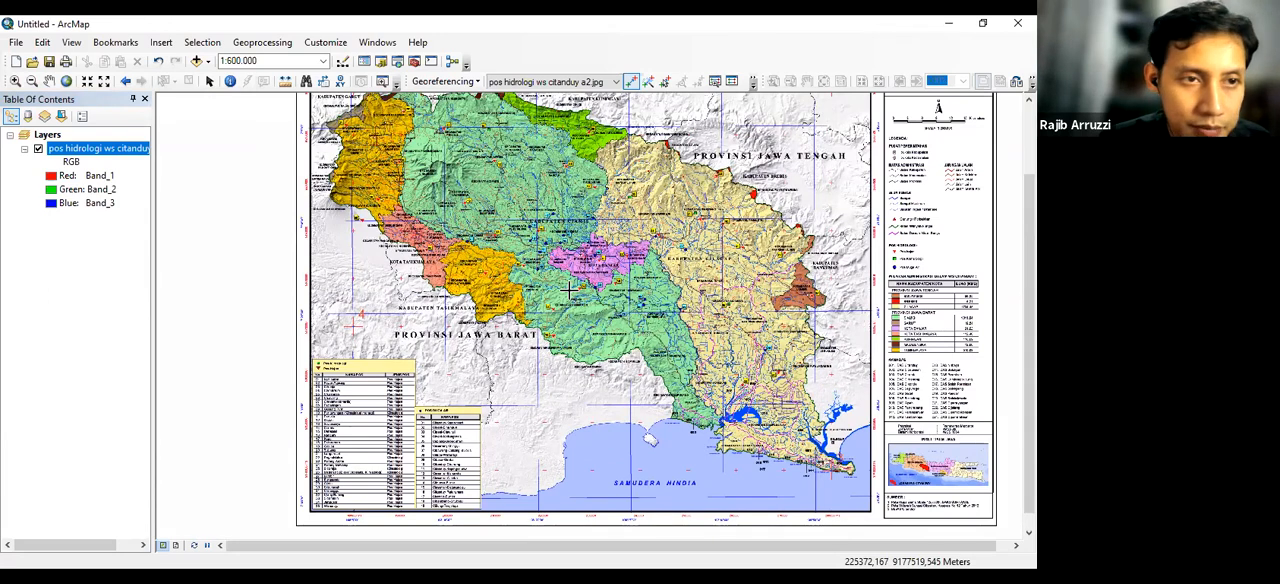
# Start the fifth control point at the exact centre of the red grid cross at 210000 mT, 9140000 mS, beside the station tables
pyautogui.click(14, 82)
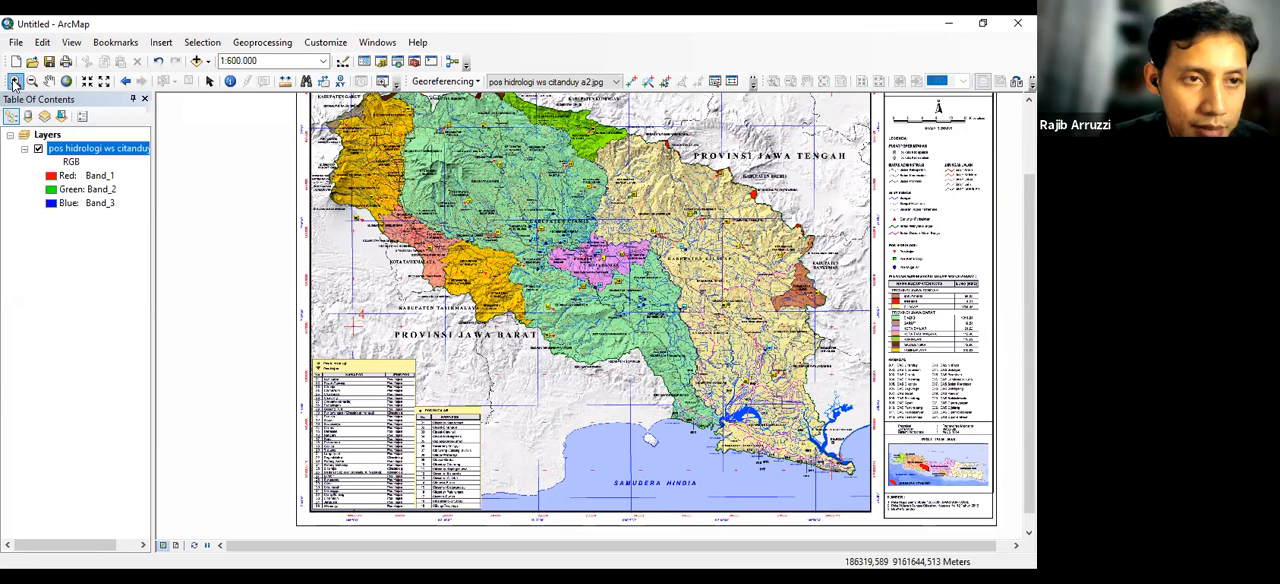
pyautogui.moveTo(486, 462); pyautogui.dragTo(508, 481)
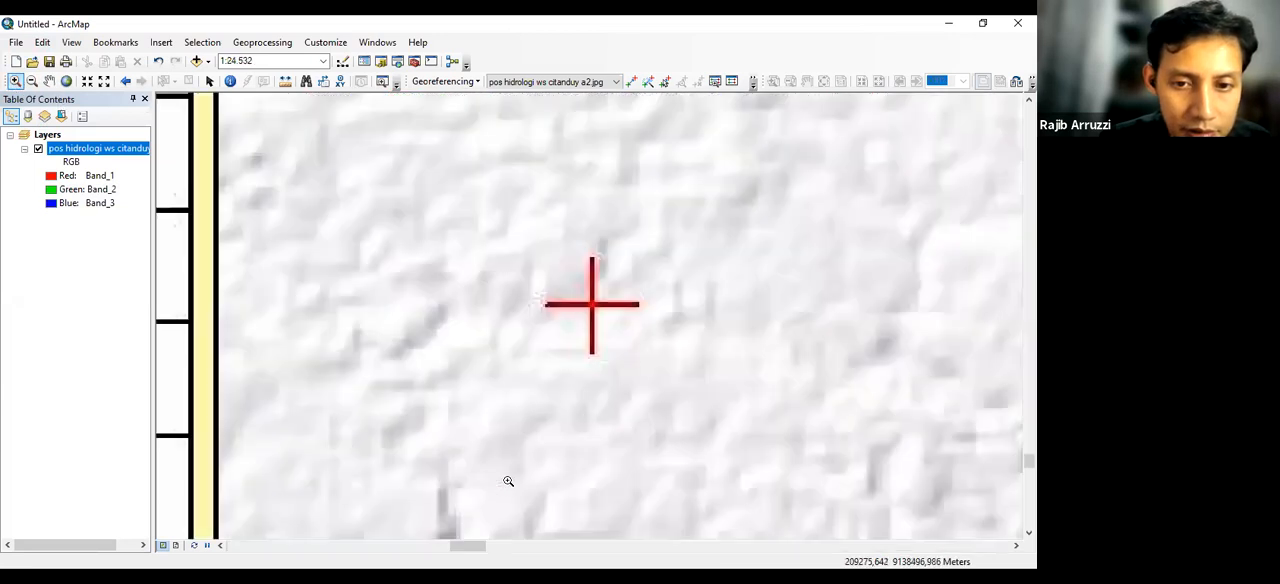
pyautogui.moveTo(574, 286); pyautogui.dragTo(620, 327)
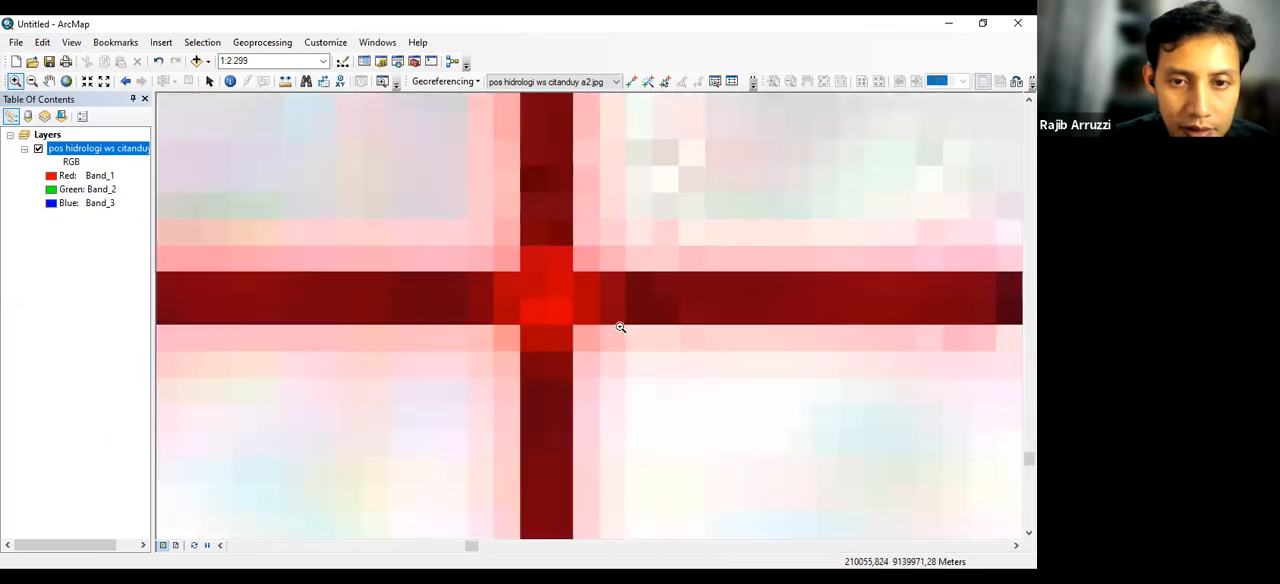
pyautogui.click(630, 81)
pyautogui.click(544, 299)
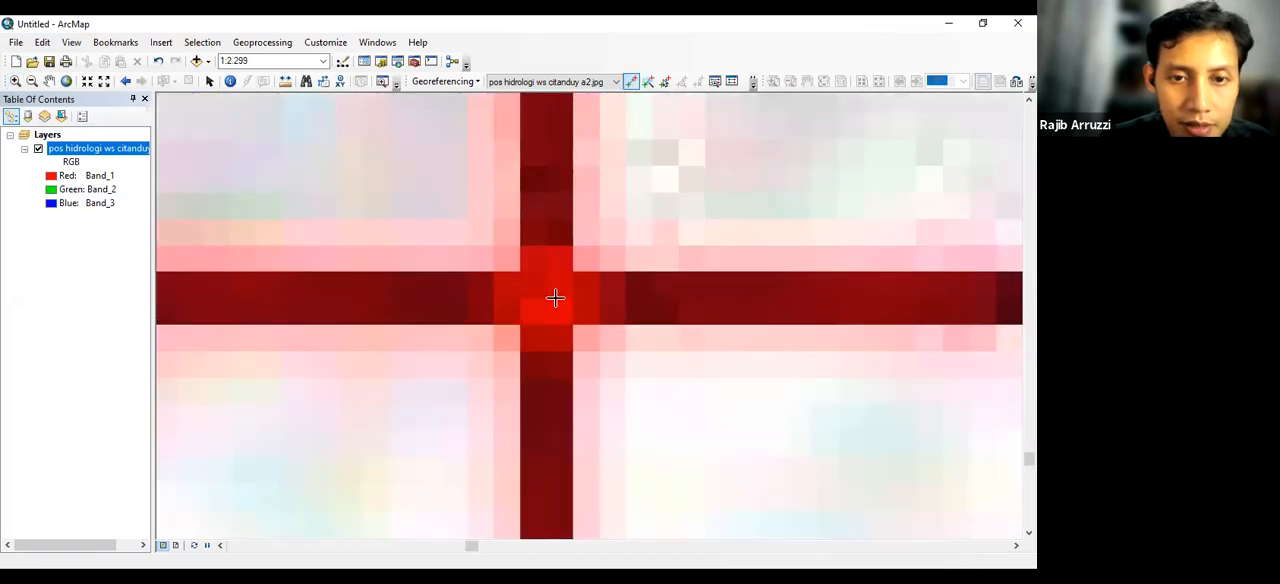
# Set the fifth control point's coordinates to X 210000 and Y 9140000 and apply them
pyautogui.scroll(-5, 588, 384)
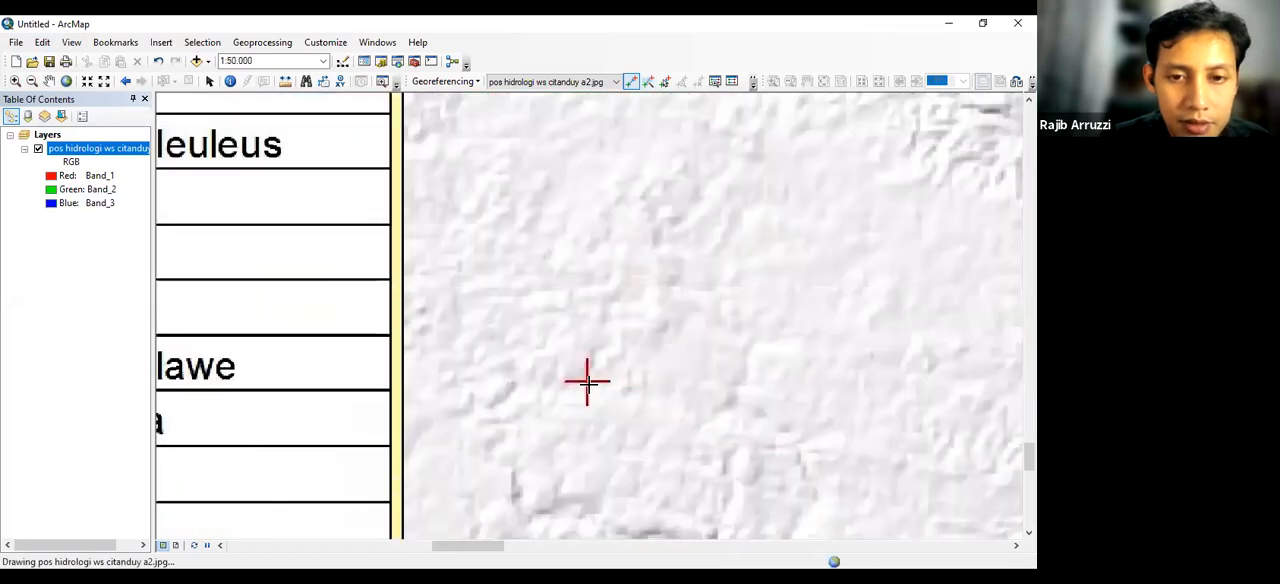
pyautogui.moveTo(588, 384); pyautogui.dragTo(760, 149)
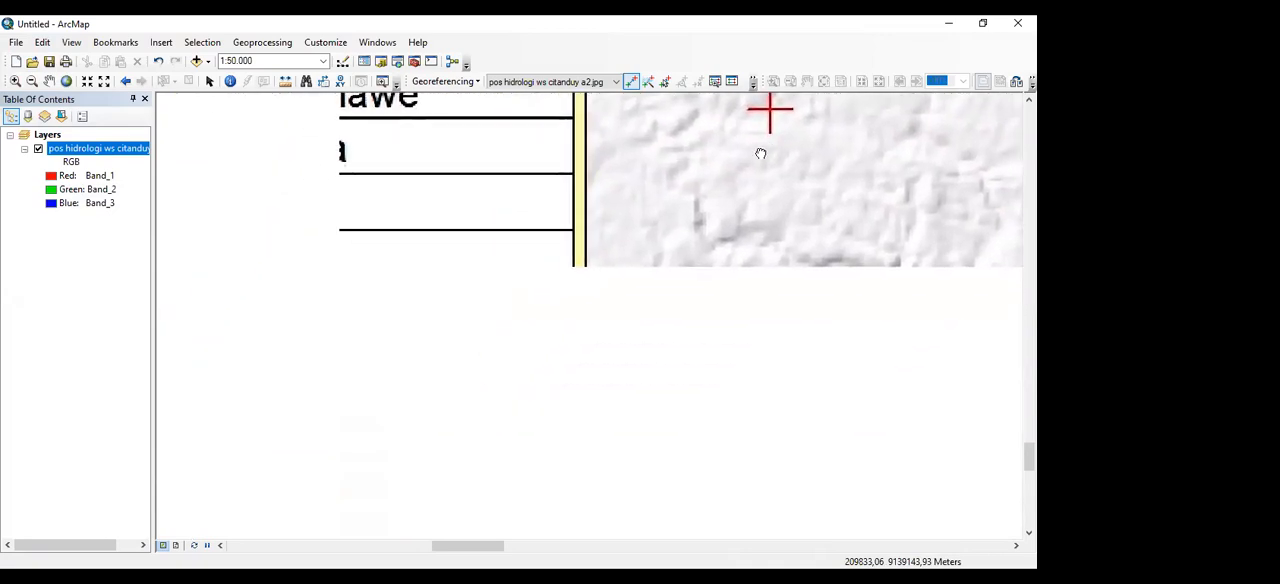
pyautogui.scroll(-1, 741, 263)
pyautogui.scroll(-5, 741, 263)
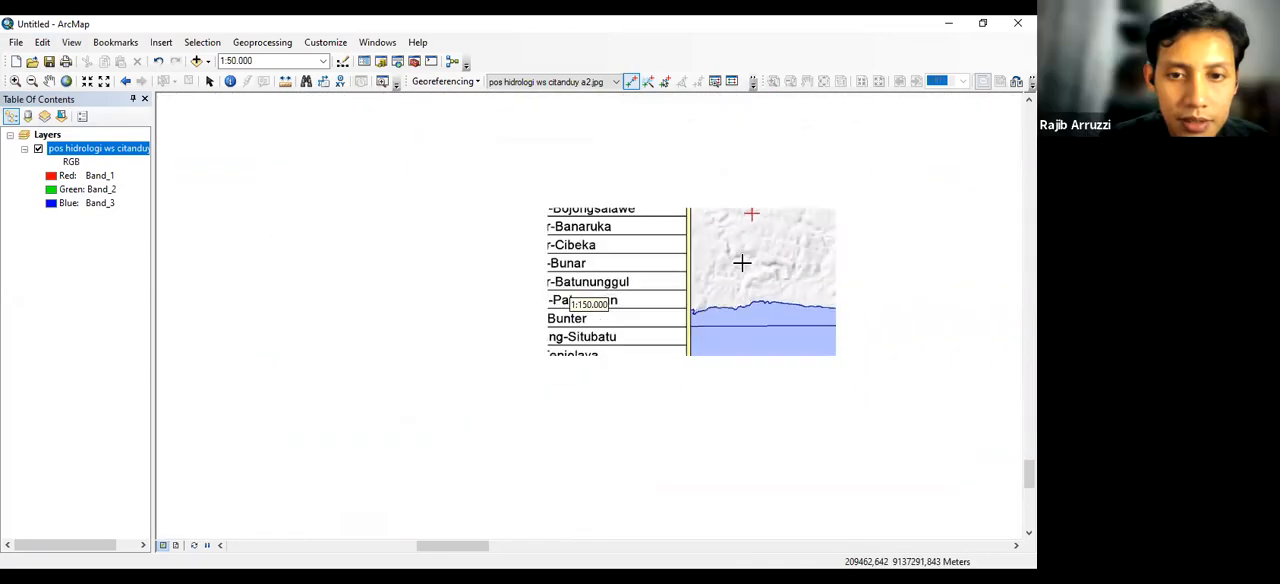
pyautogui.scroll(-1, 741, 263)
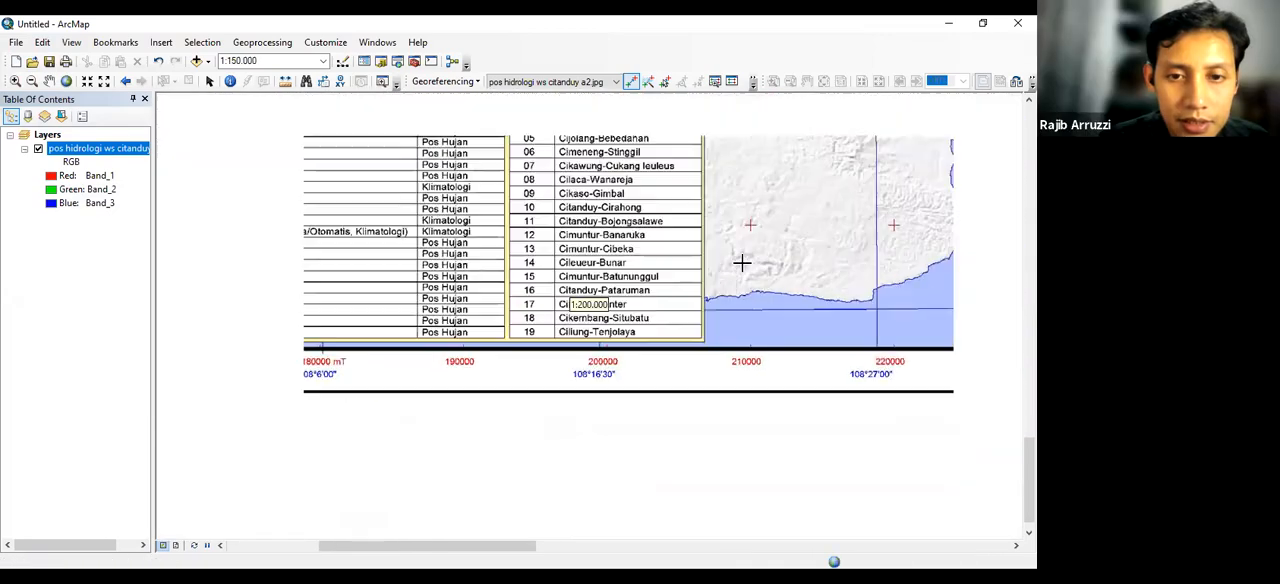
pyautogui.click(750, 224)
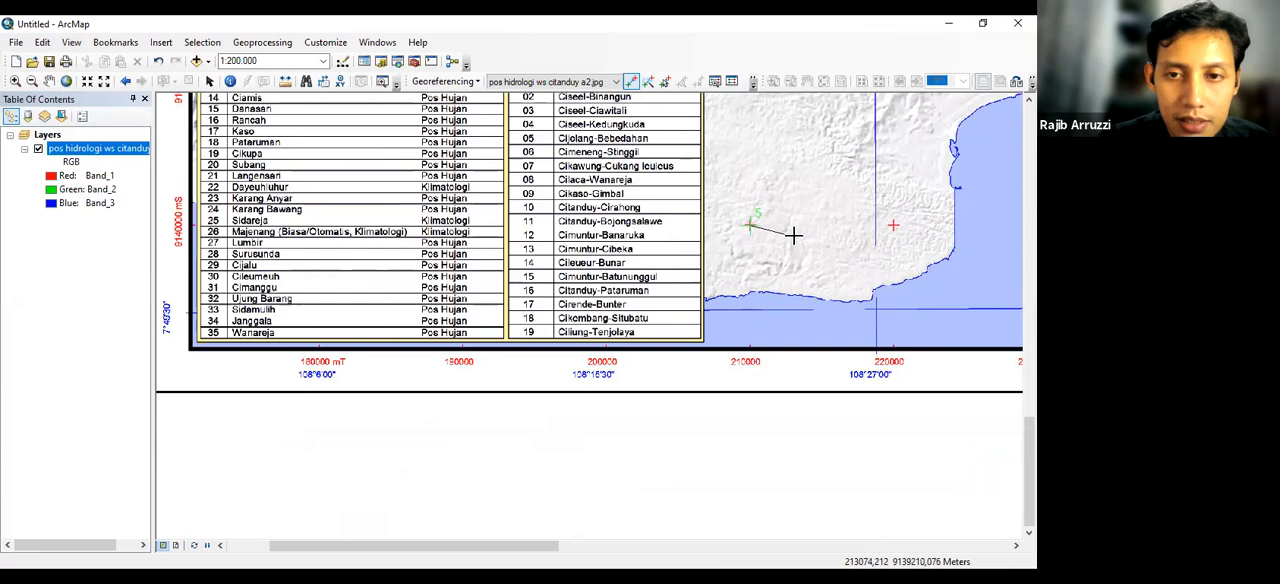
pyautogui.rightClick(797, 243)
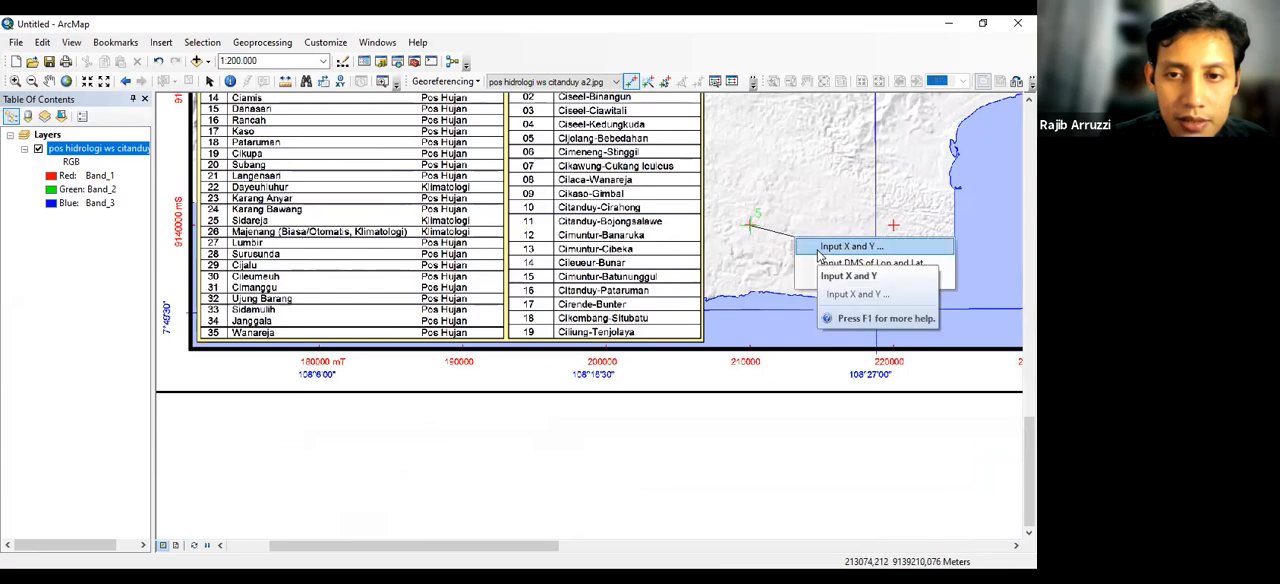
pyautogui.click(818, 248)
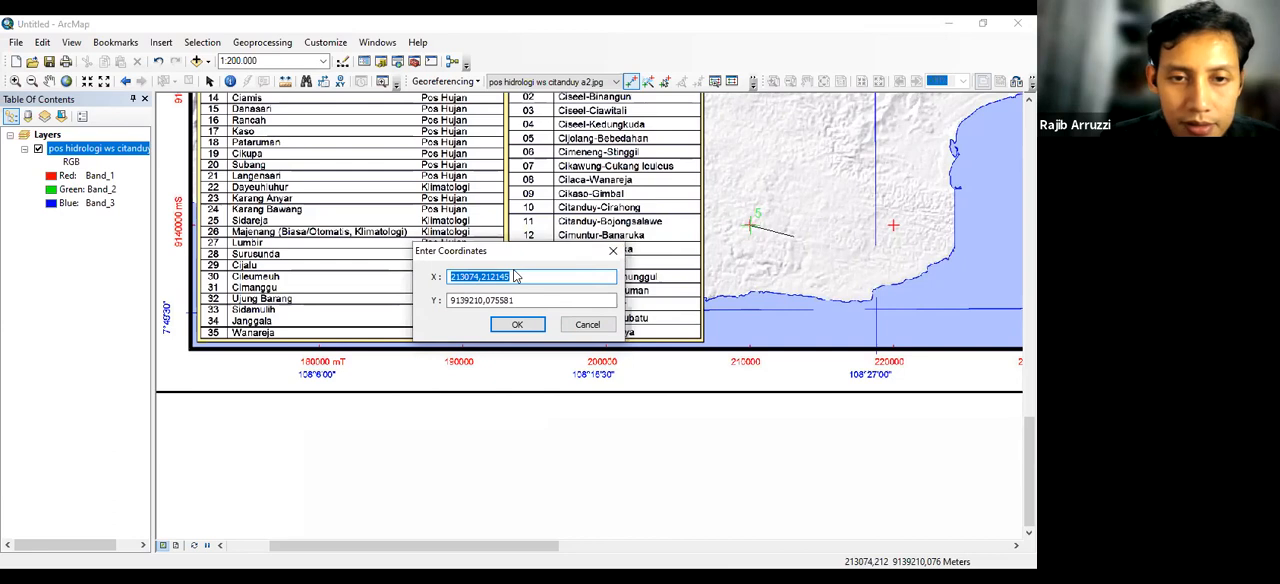
pyautogui.write('210000')
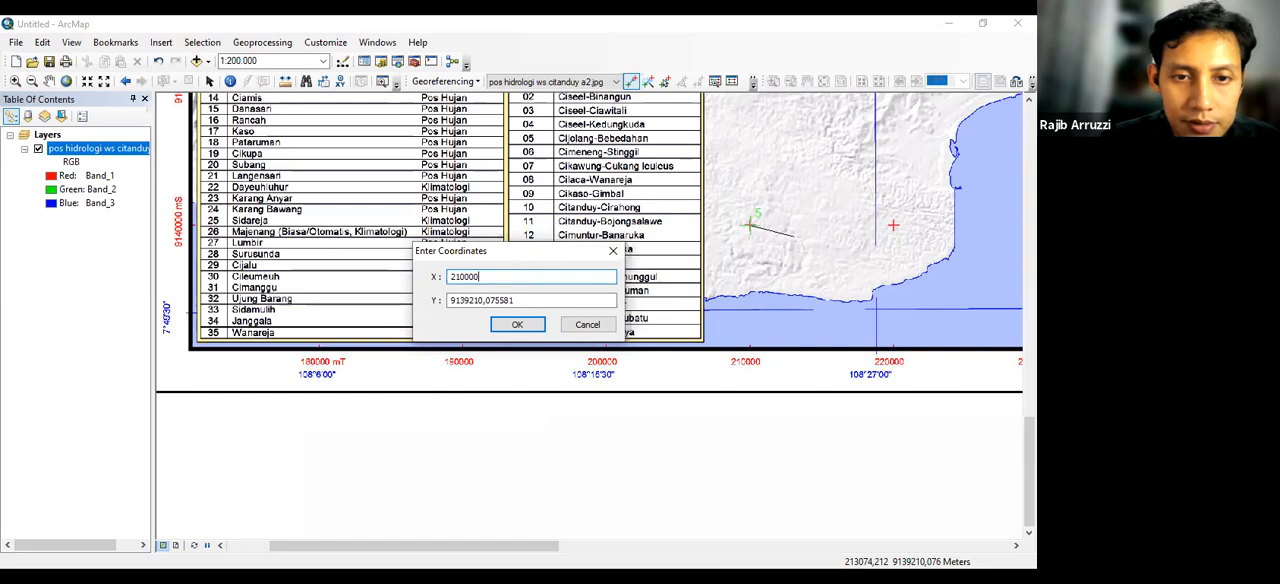
pyautogui.press('Tab')
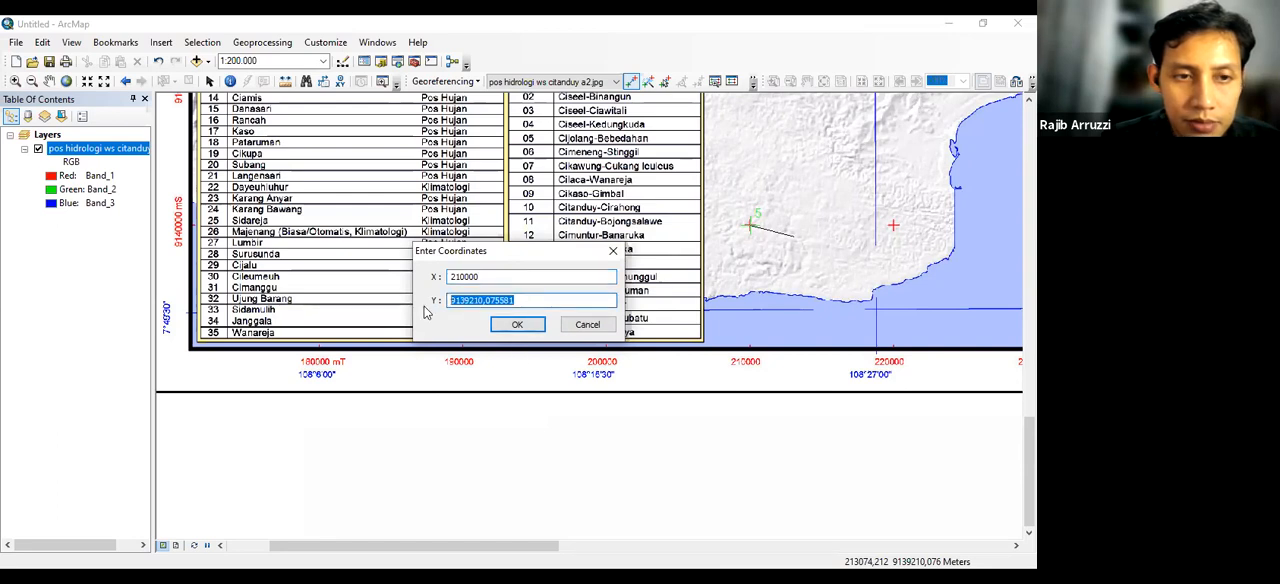
pyautogui.write('9140000')
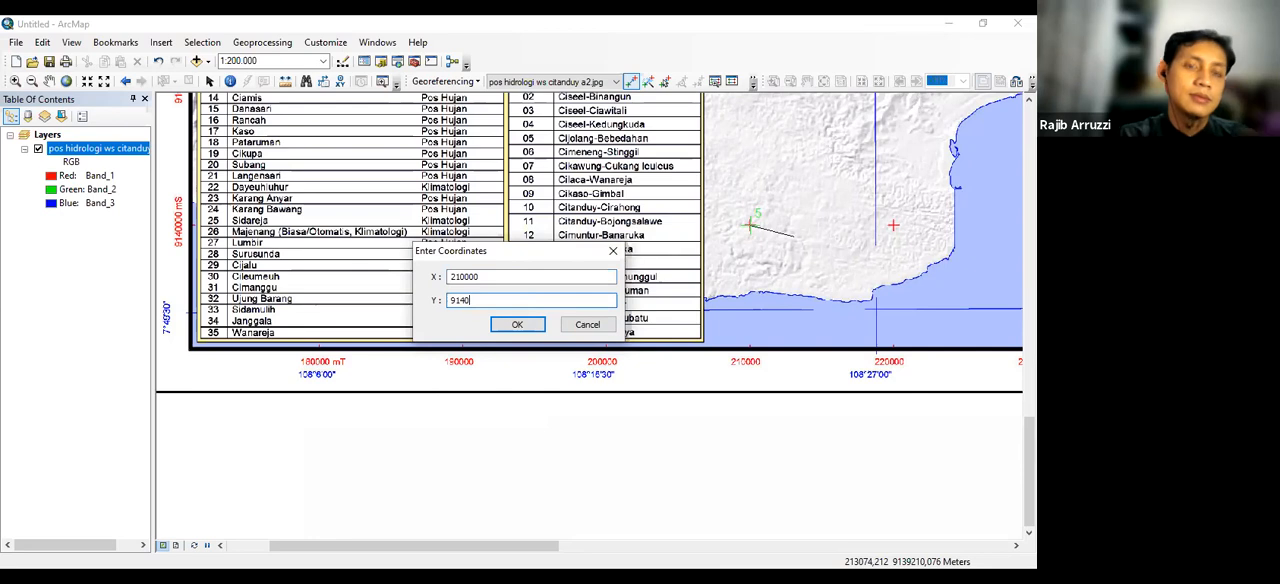
pyautogui.click(518, 324)
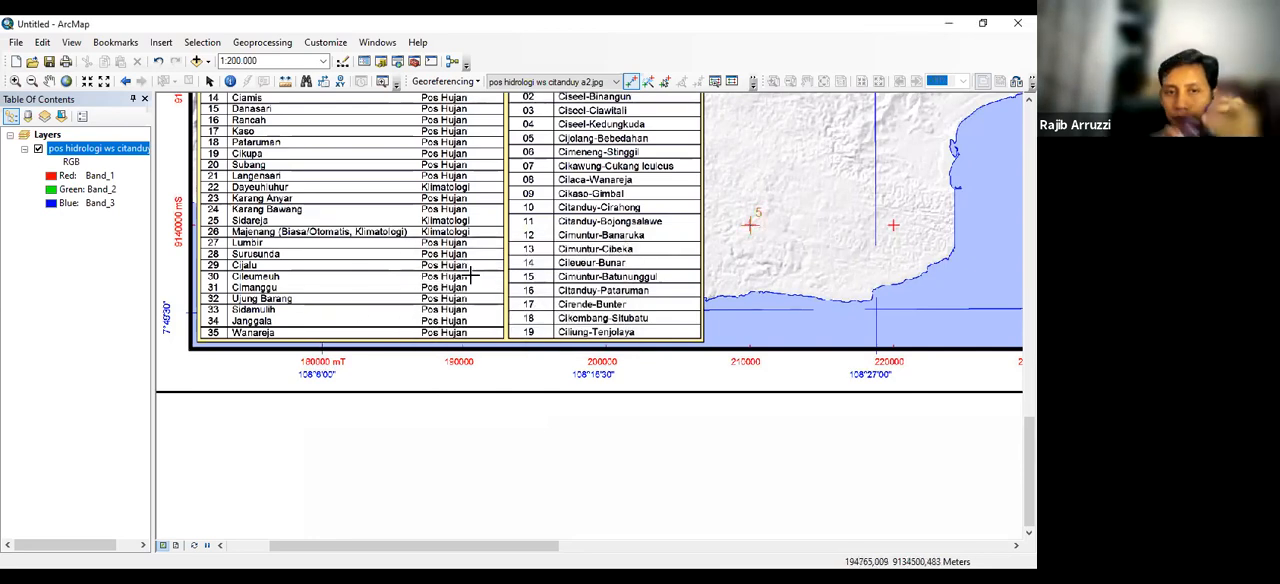
# Review the control points in the link table with the whole map in view and save the georeferencing to the image
pyautogui.rightClick(99, 152)
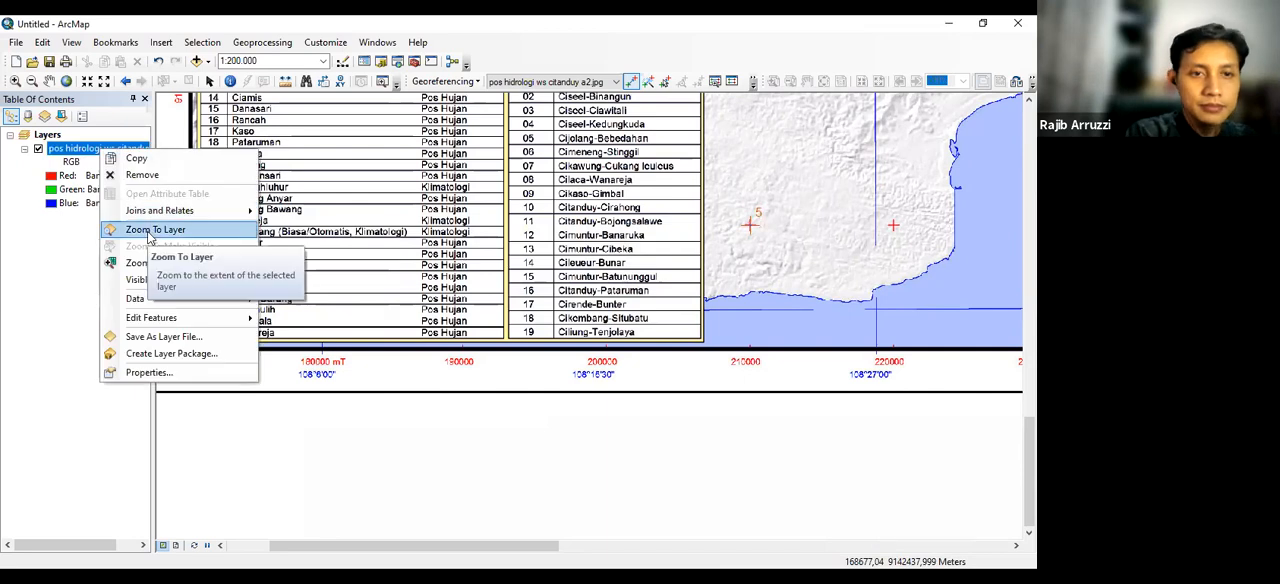
pyautogui.click(160, 230)
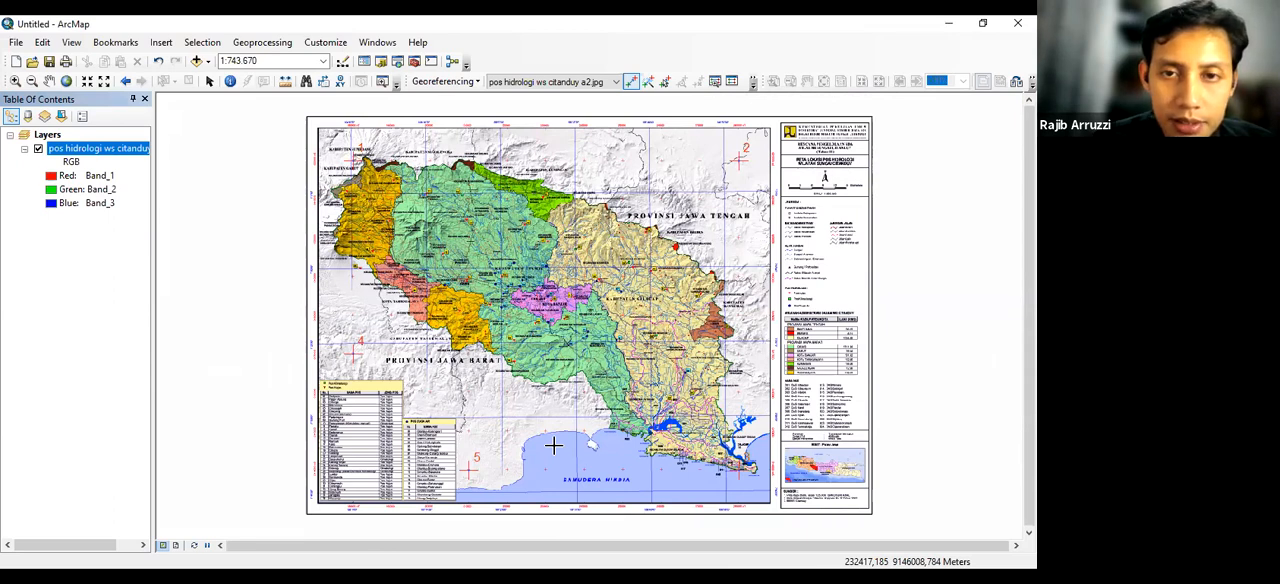
pyautogui.click(732, 83)
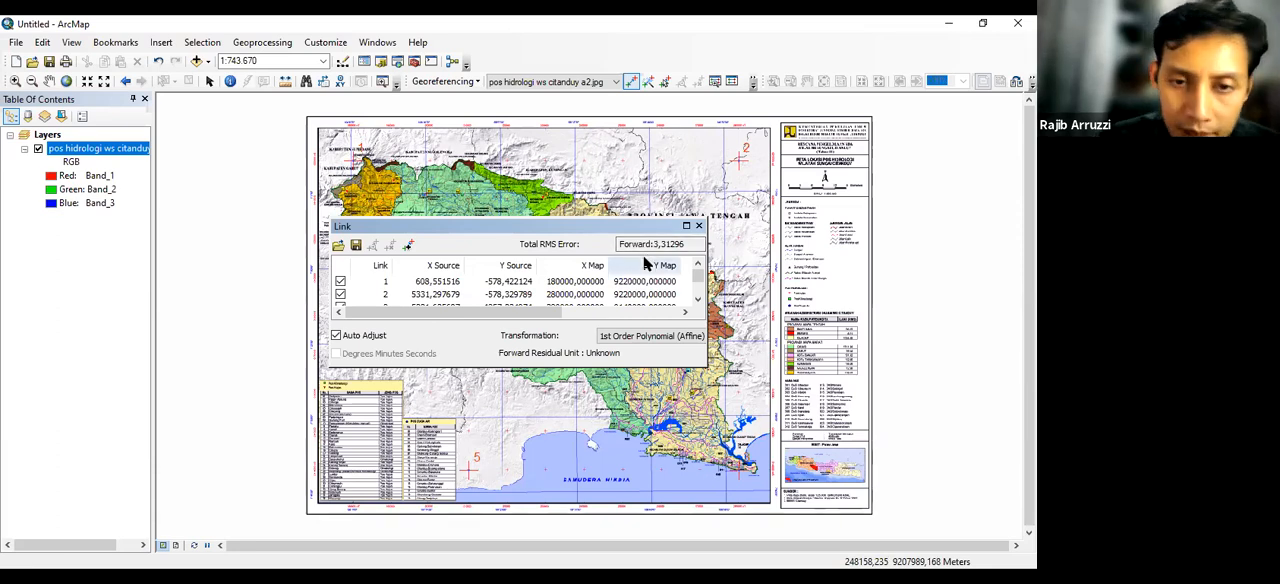
pyautogui.click(699, 227)
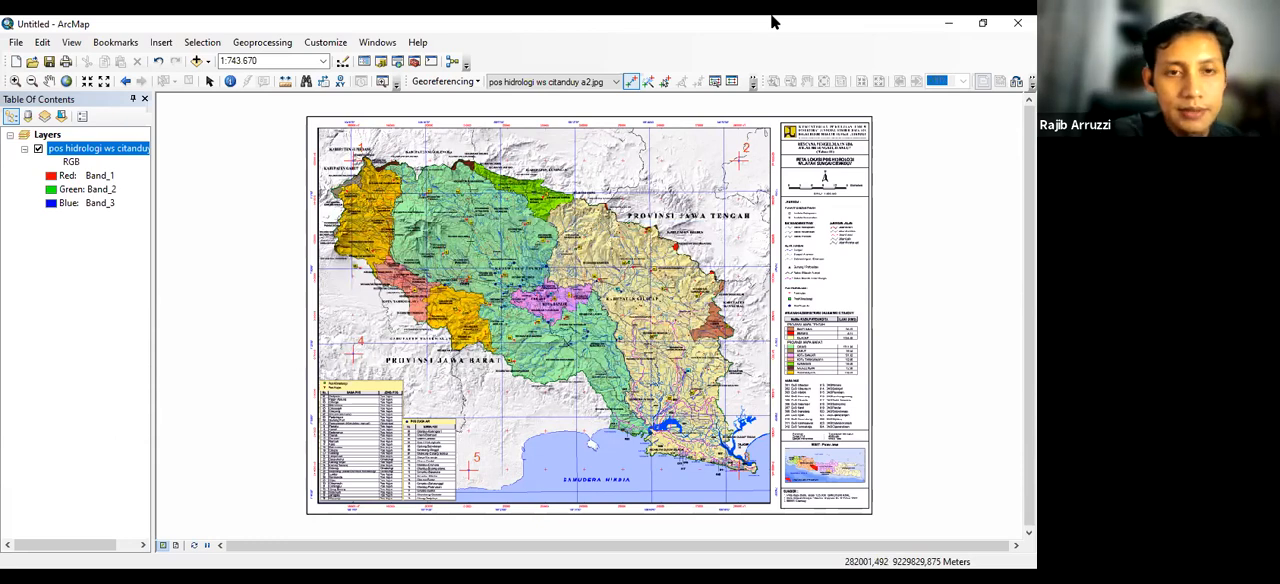
pyautogui.click(478, 82)
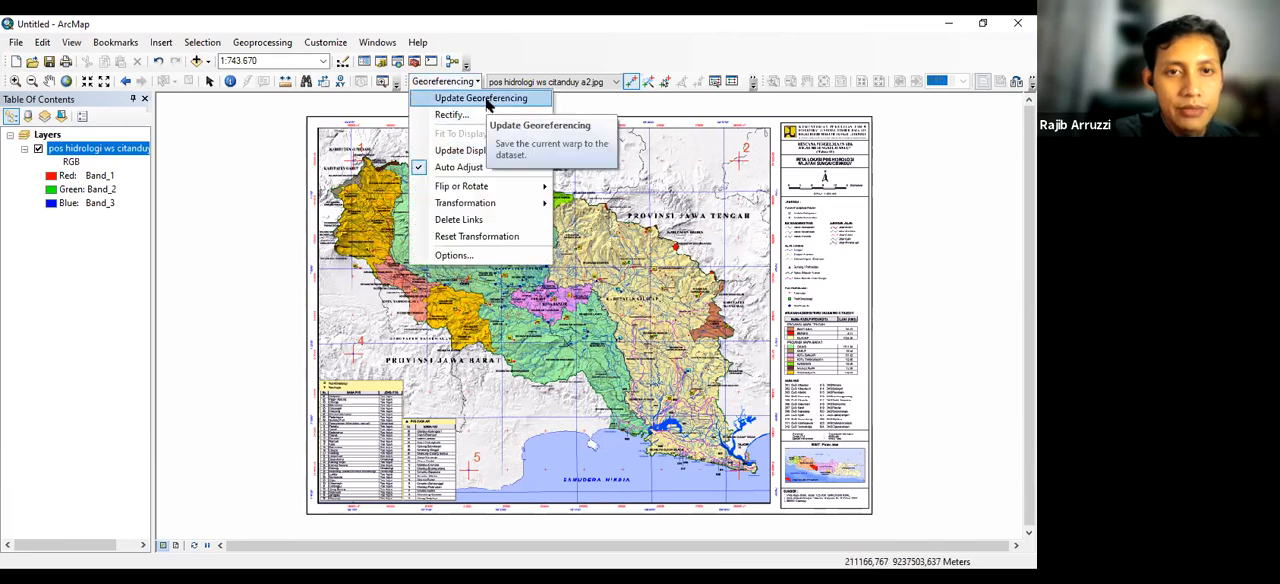
pyautogui.click(486, 100)
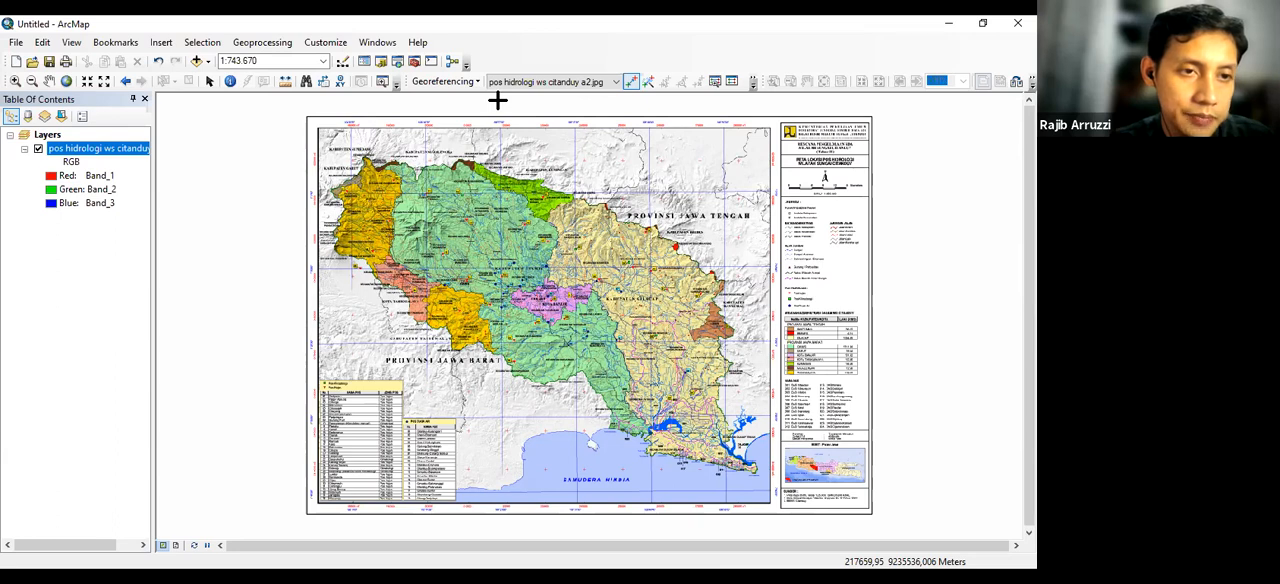
# Examine the map image layer's source properties for its raster information, extent and spatial reference
pyautogui.rightClick(88, 148)
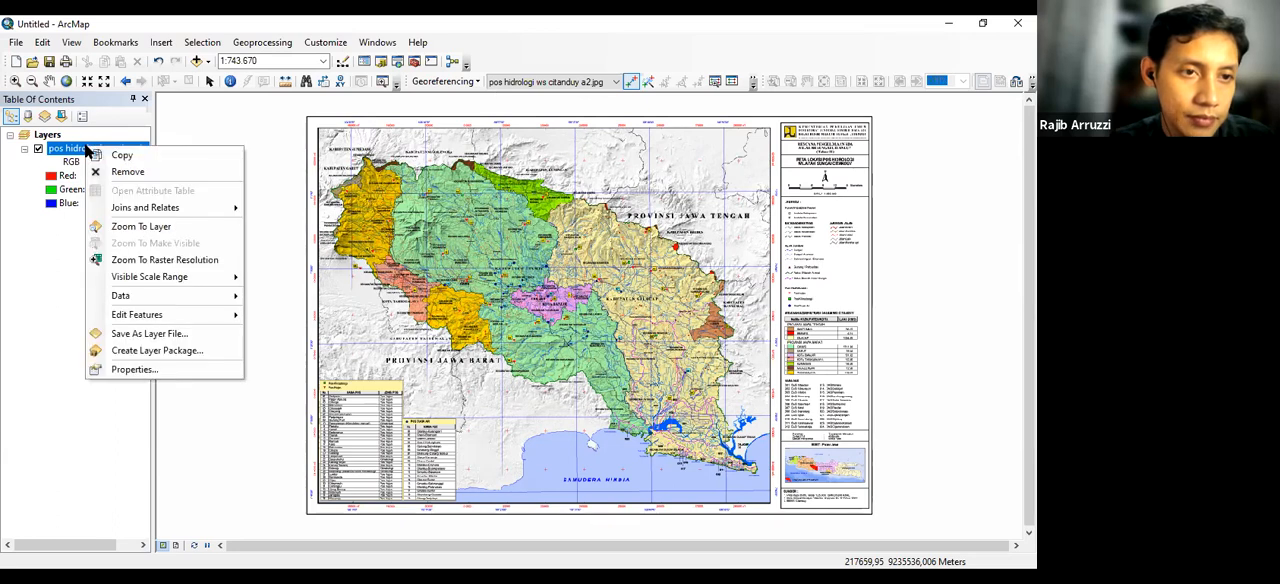
pyautogui.click(134, 369)
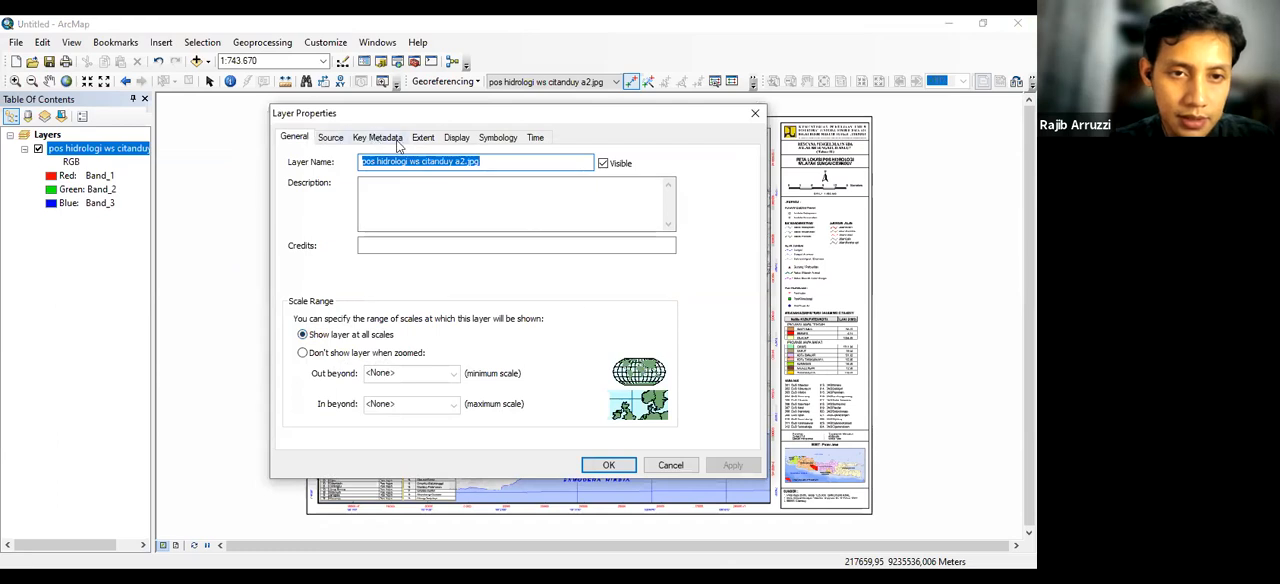
pyautogui.click(330, 139)
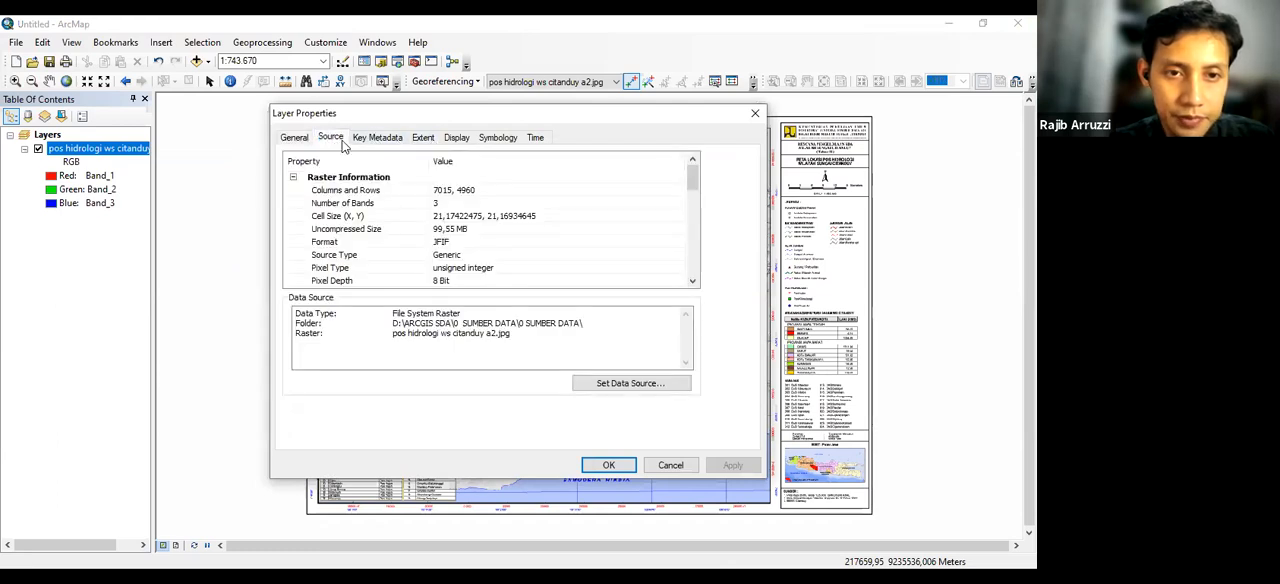
pyautogui.moveTo(689, 179); pyautogui.dragTo(689, 232)
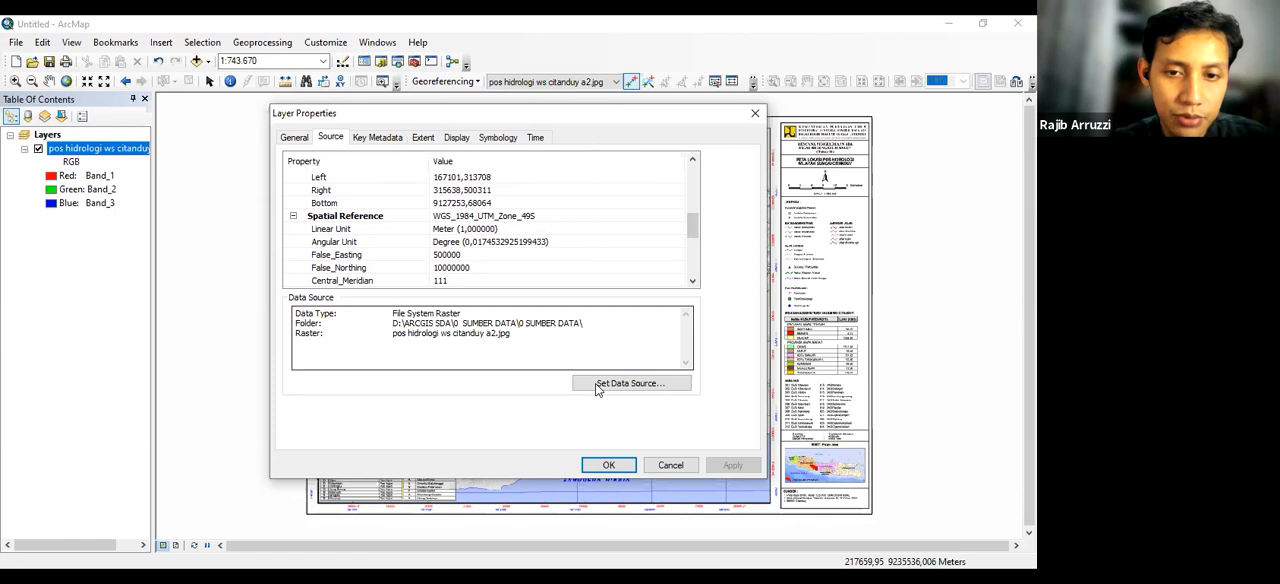
pyautogui.click(617, 467)
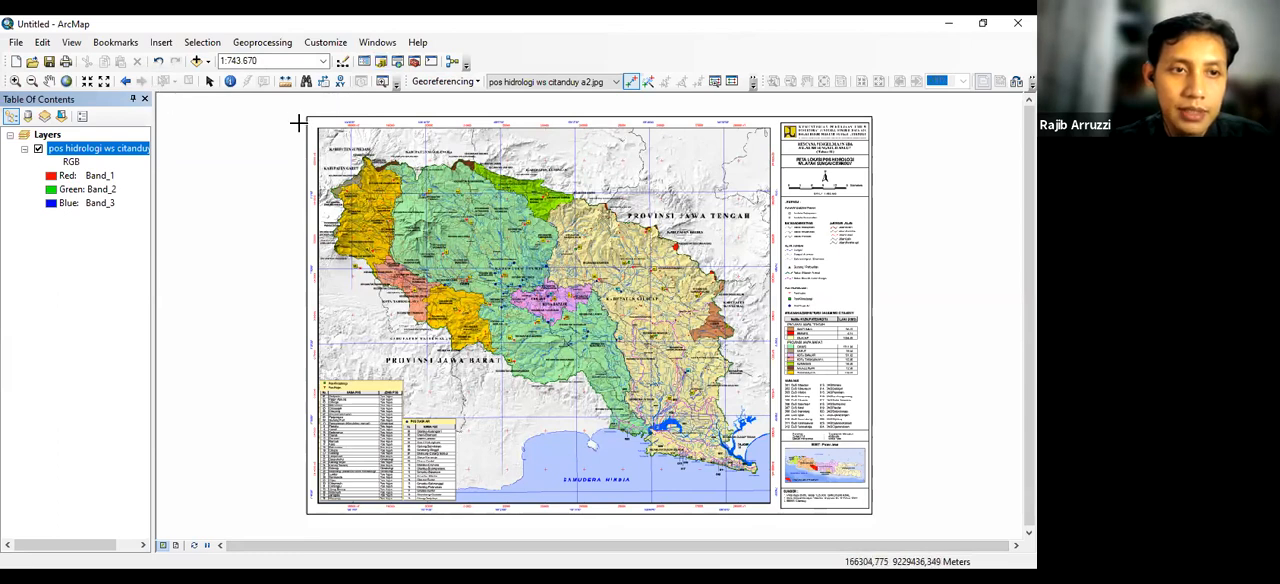
# Leave the control point tool and expand the Catalog's D:\ARCGIS SDA folder connection down to the inner 0 SUMBER DATA folder
pyautogui.click(210, 82)
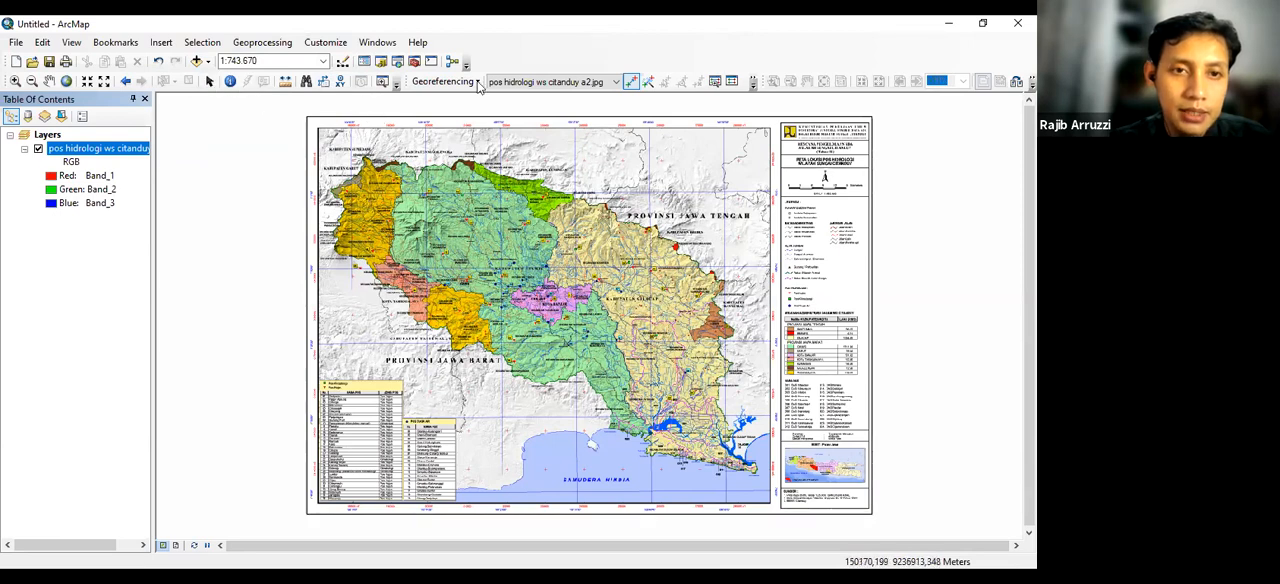
pyautogui.click(207, 81)
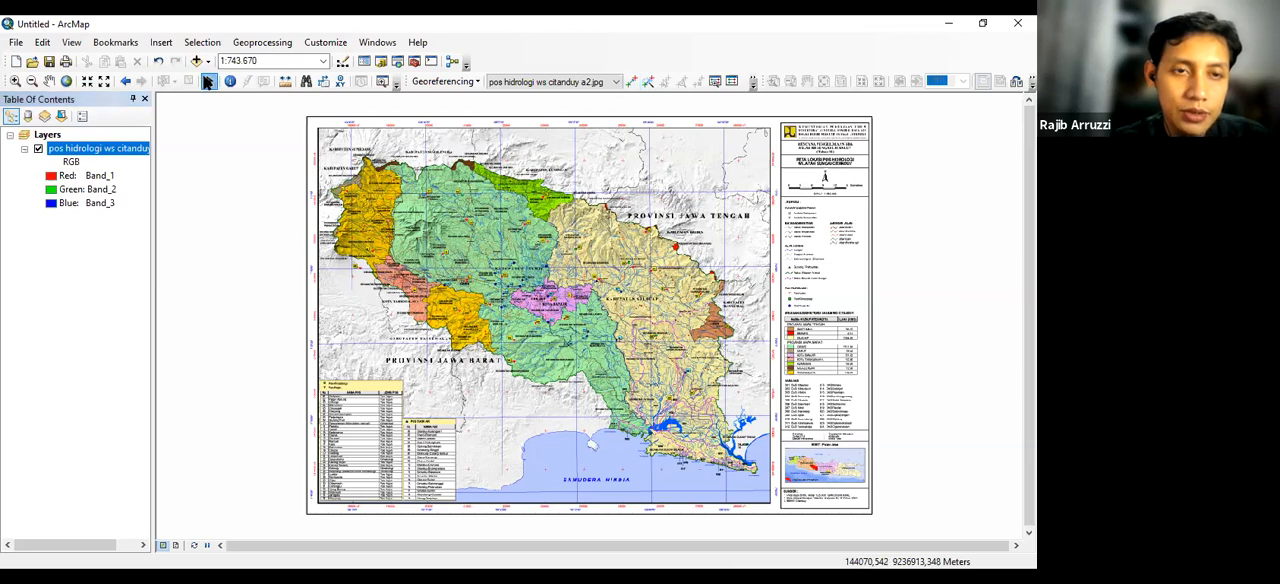
pyautogui.click(380, 62)
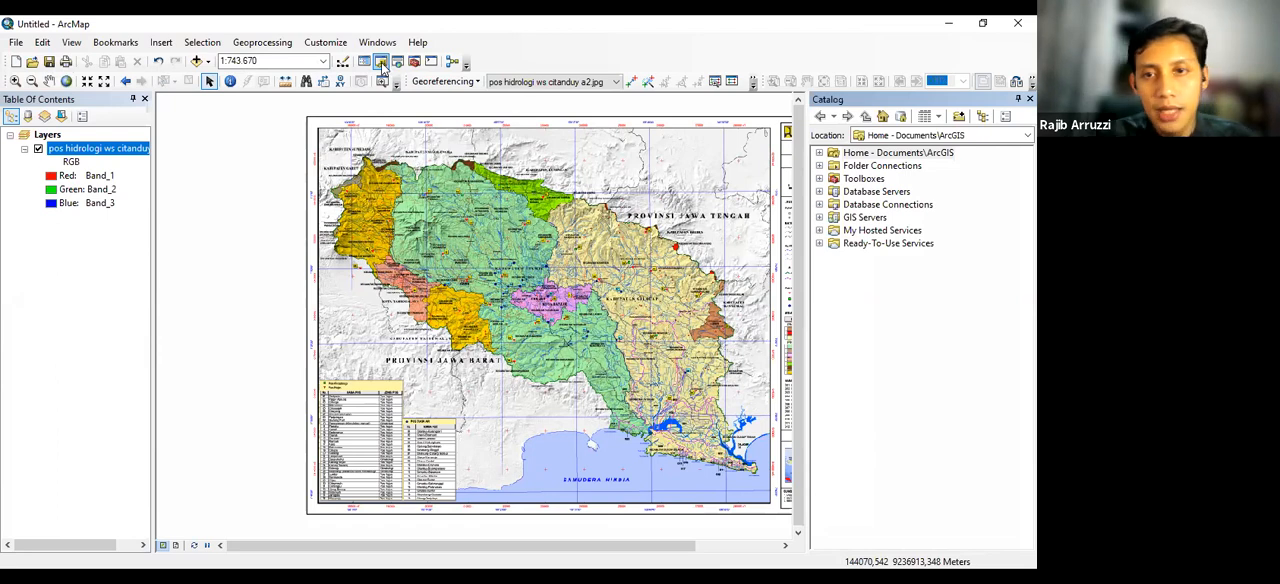
pyautogui.doubleClick(862, 167)
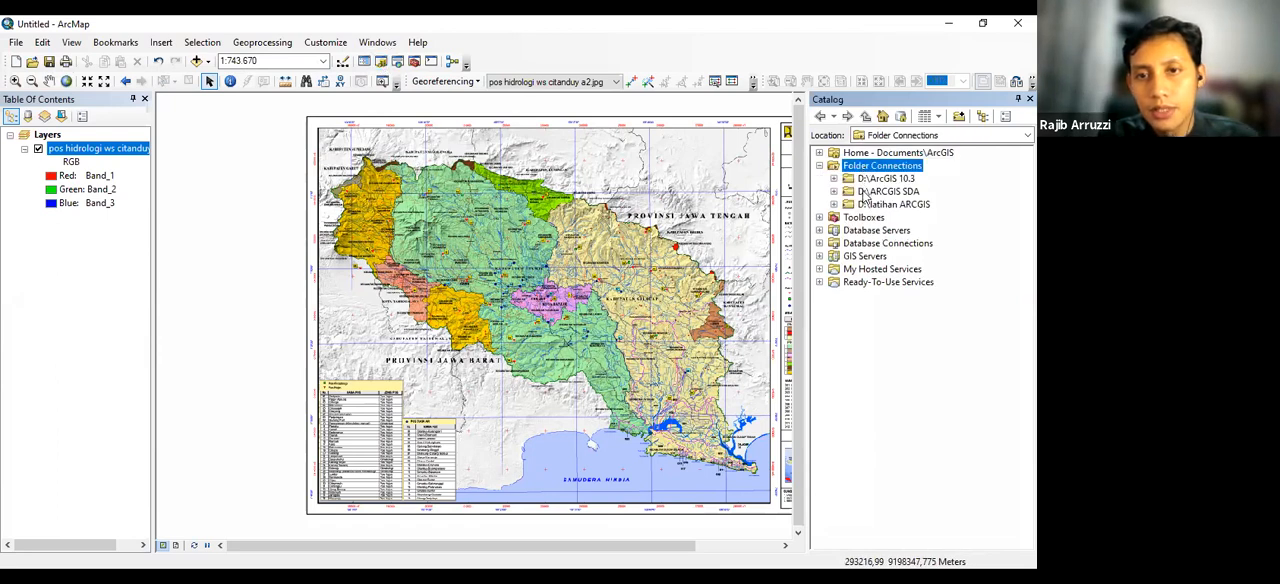
pyautogui.doubleClick(866, 193)
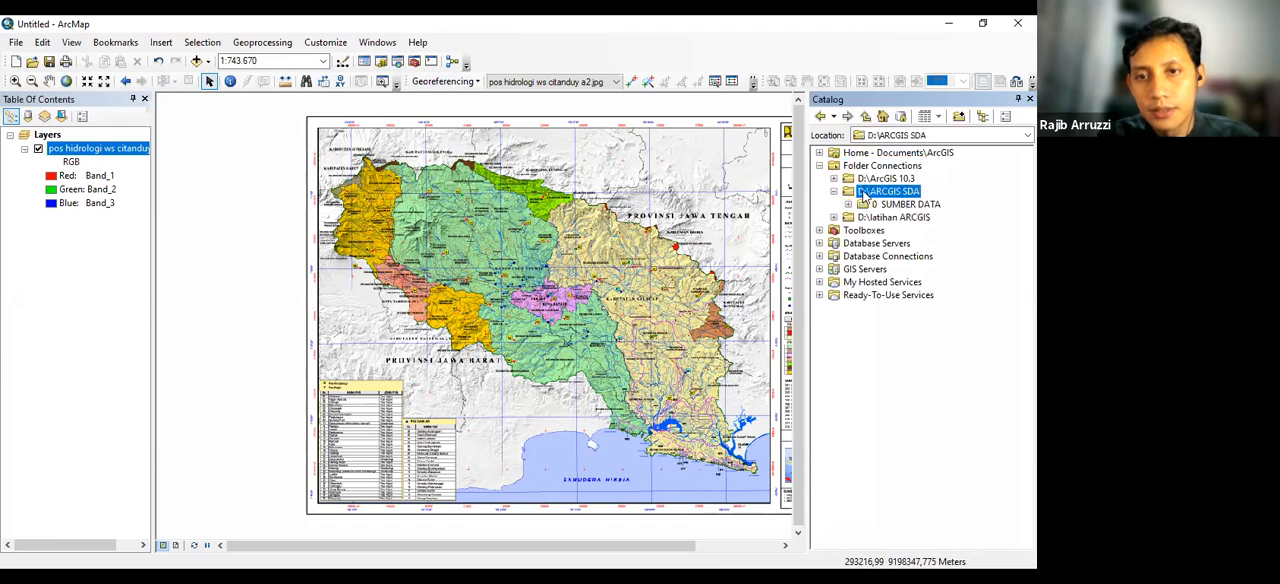
pyautogui.click(878, 205)
pyautogui.doubleClick(878, 205)
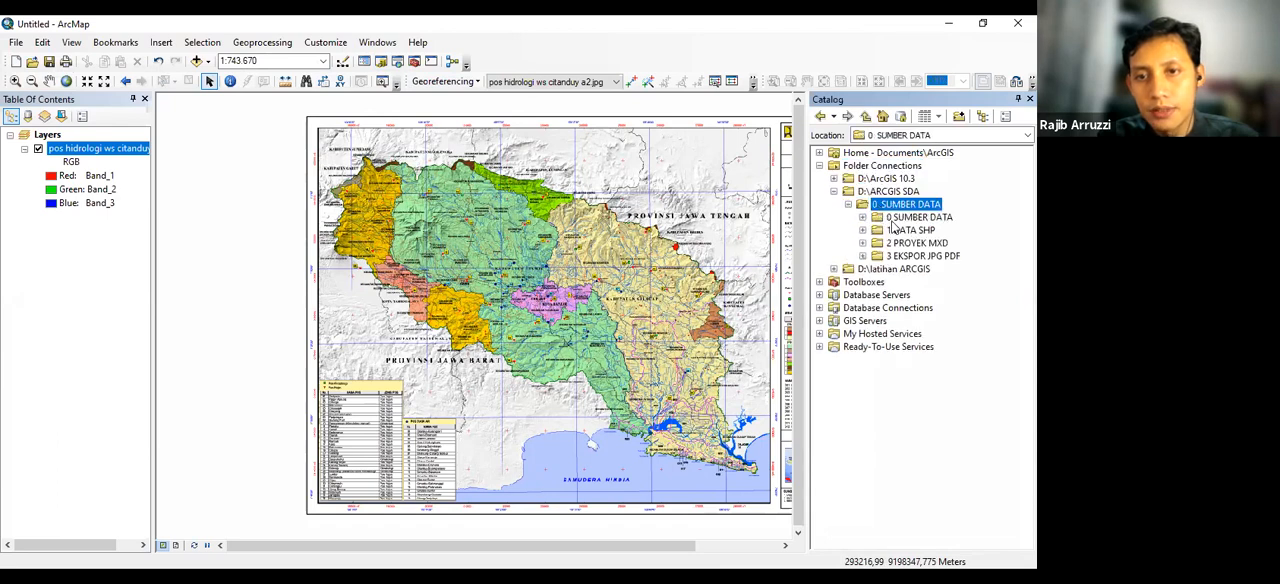
pyautogui.click(887, 217)
pyautogui.doubleClick(889, 217)
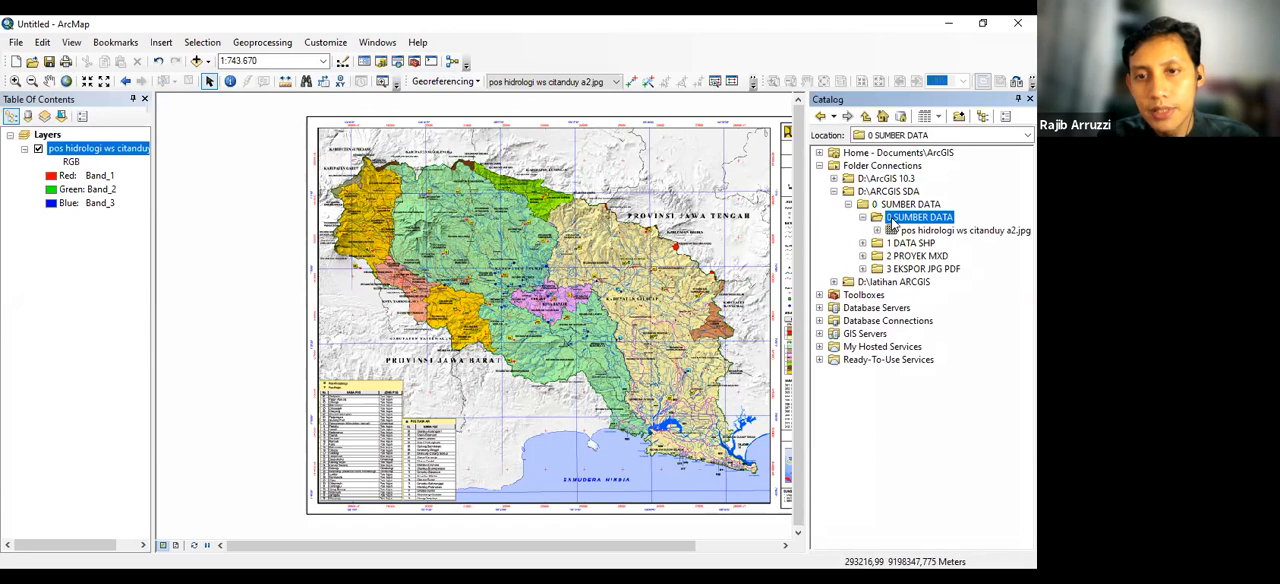
# Start a new shapefile in the 1 DATA SHP folder, named STASIUN HUJAN PT with feature type Point
pyautogui.click(906, 244)
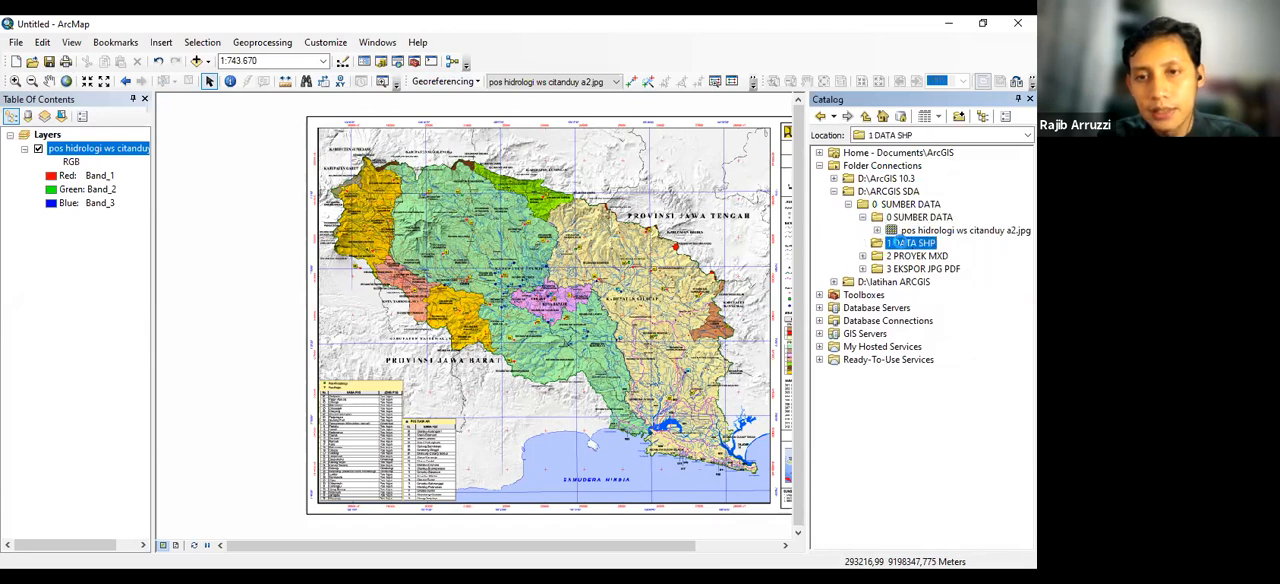
pyautogui.rightClick(901, 244)
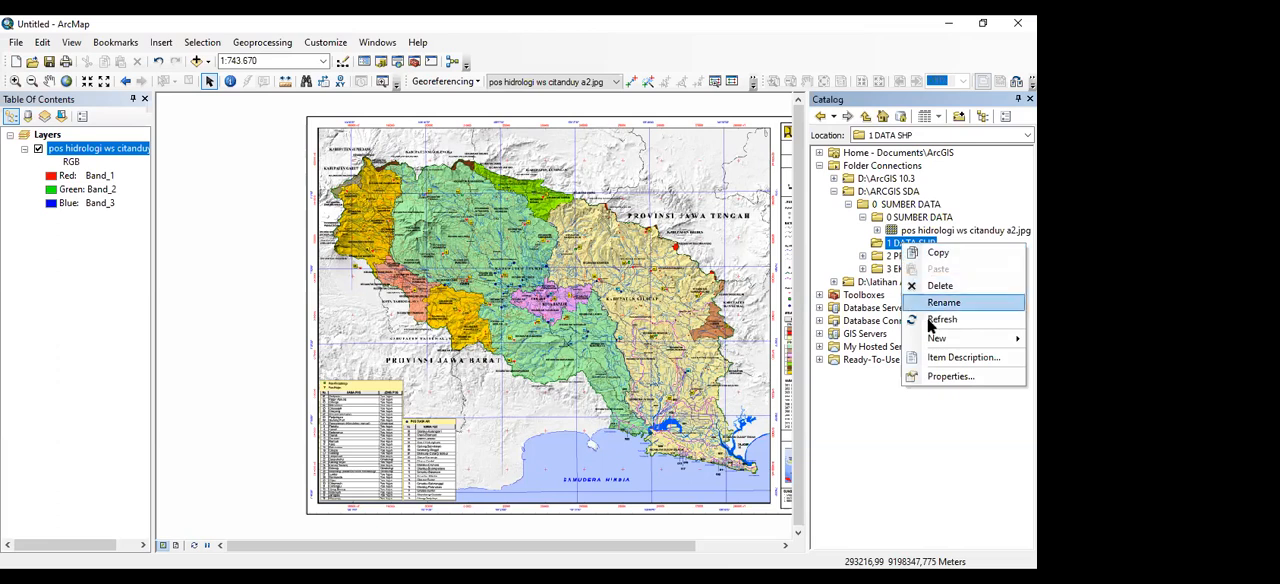
pyautogui.moveTo(937, 344)
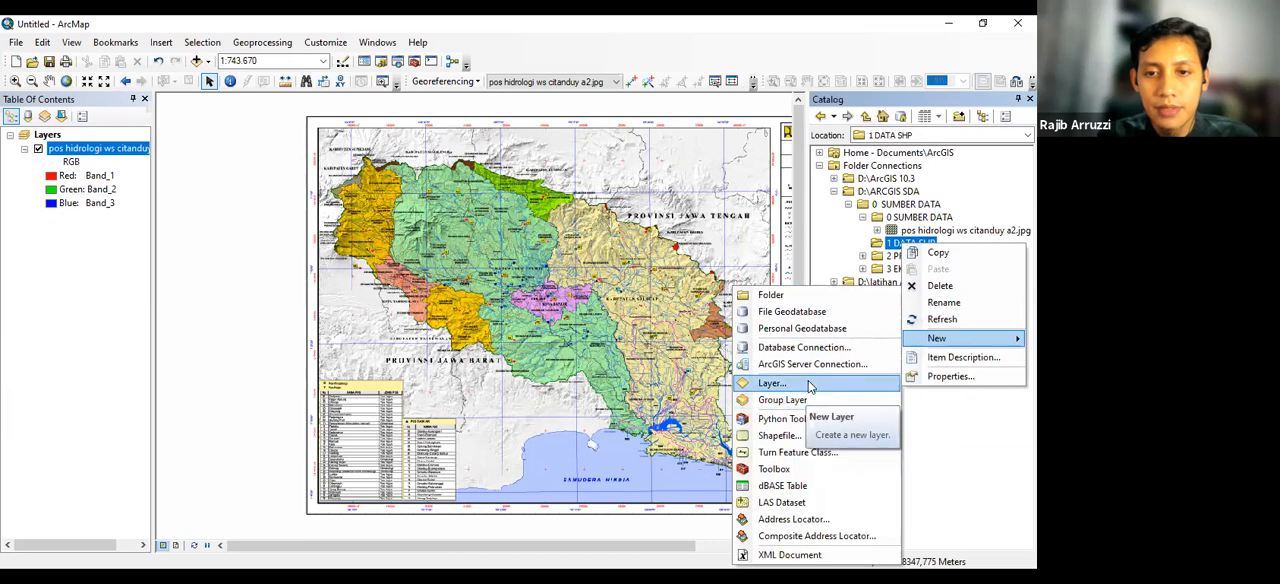
pyautogui.click(784, 437)
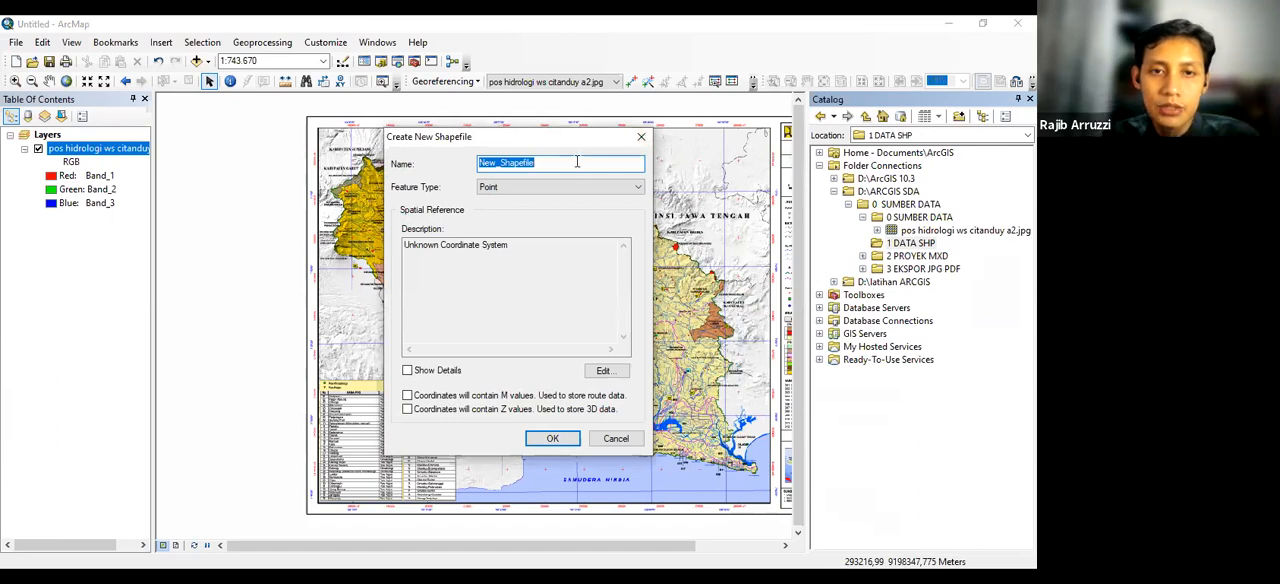
pyautogui.write('ST')
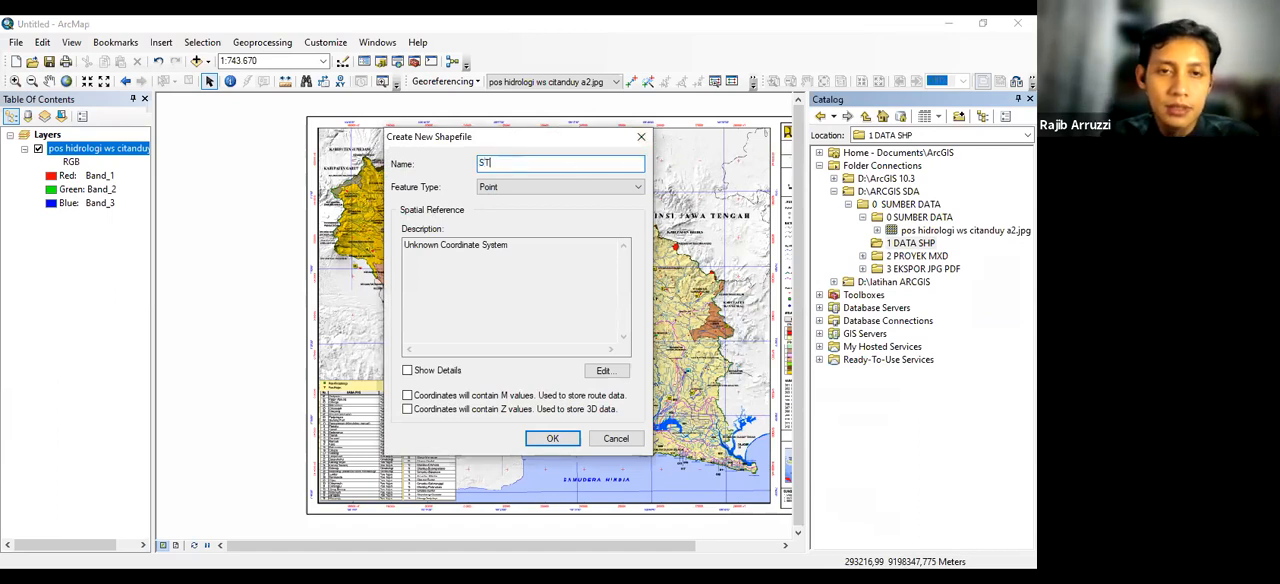
pyautogui.write('ASI')
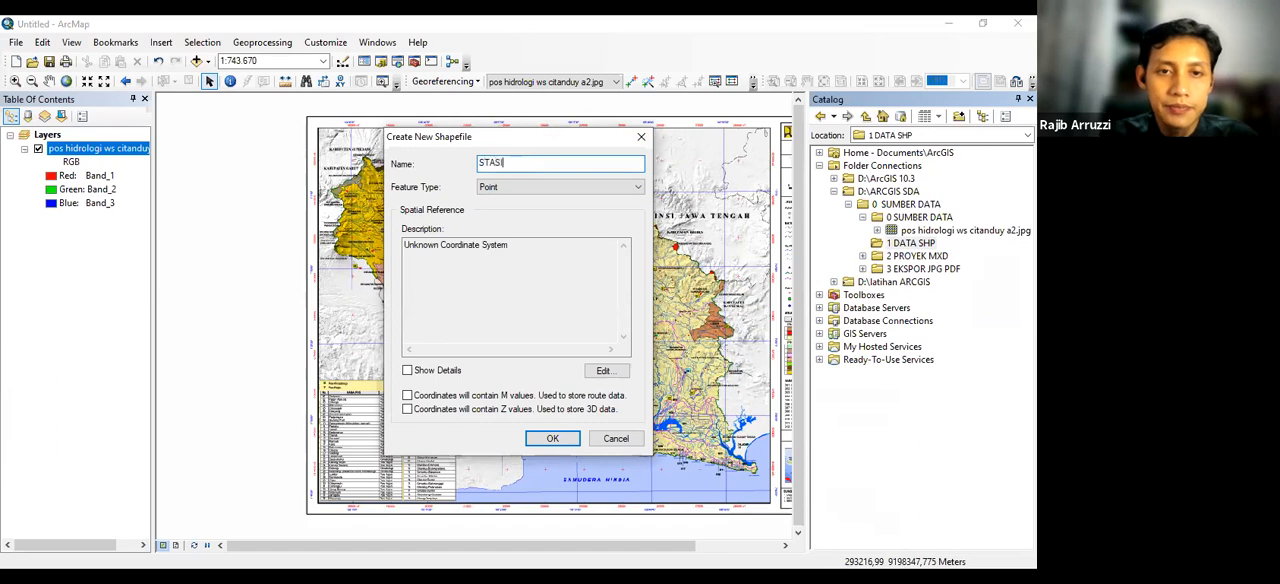
pyautogui.write('UN HUJAN')
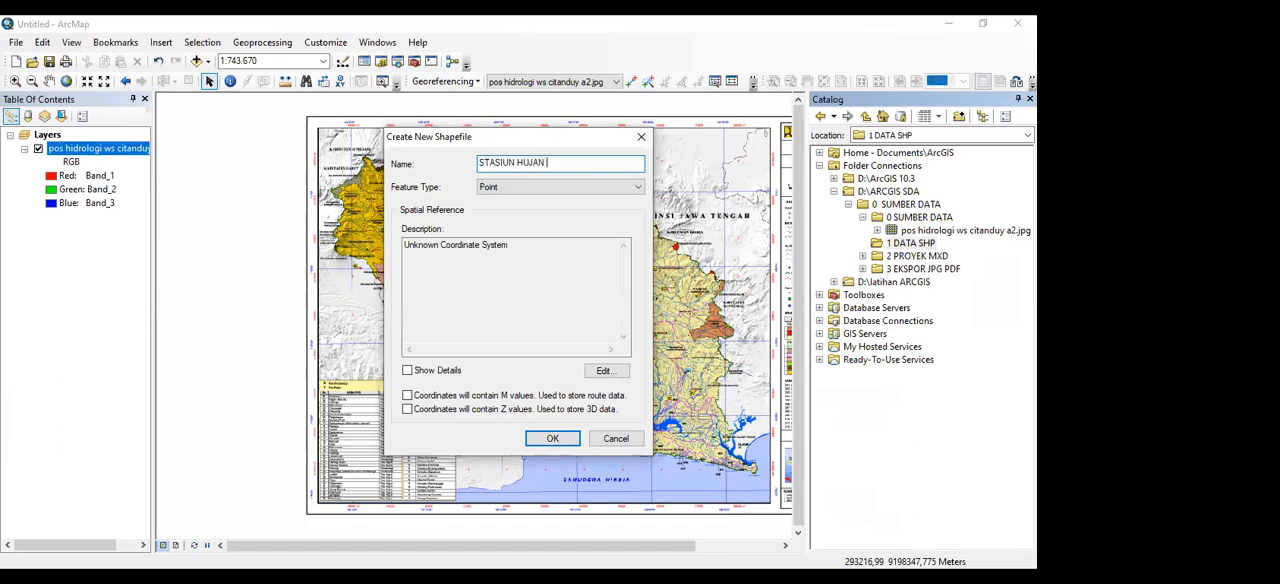
pyautogui.write(' PT')
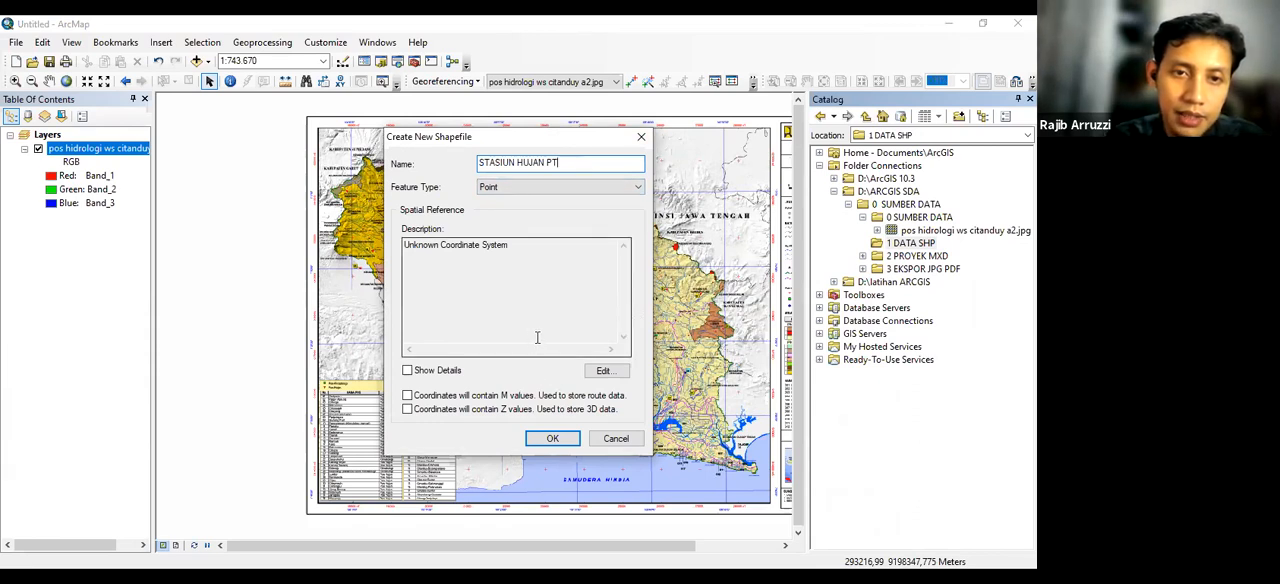
pyautogui.click(615, 185)
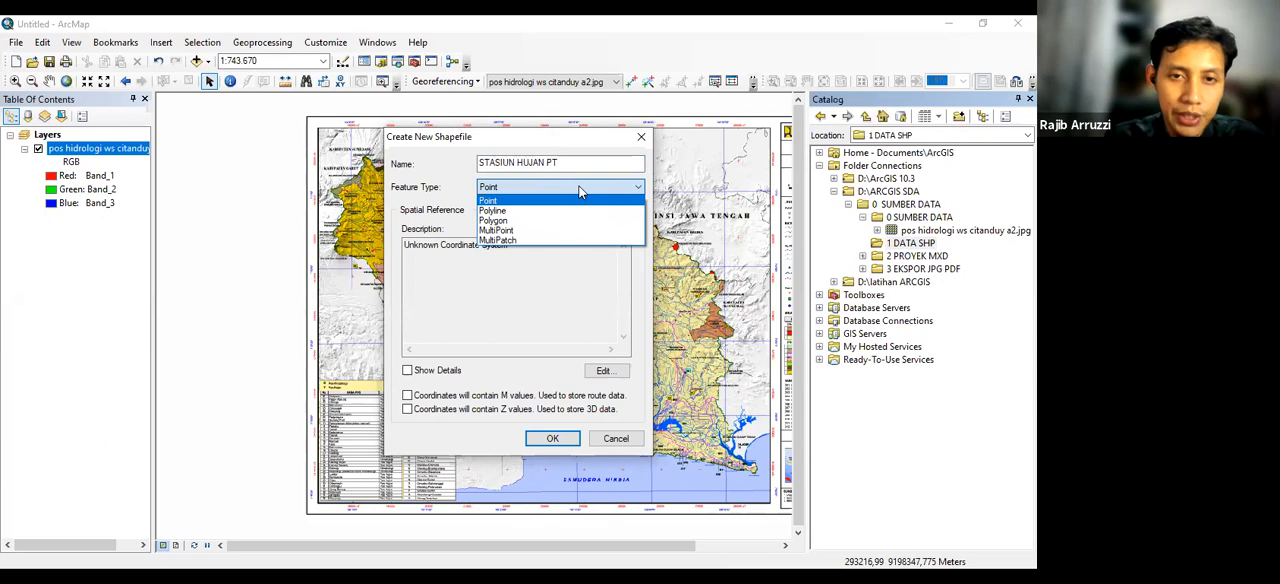
pyautogui.click(580, 192)
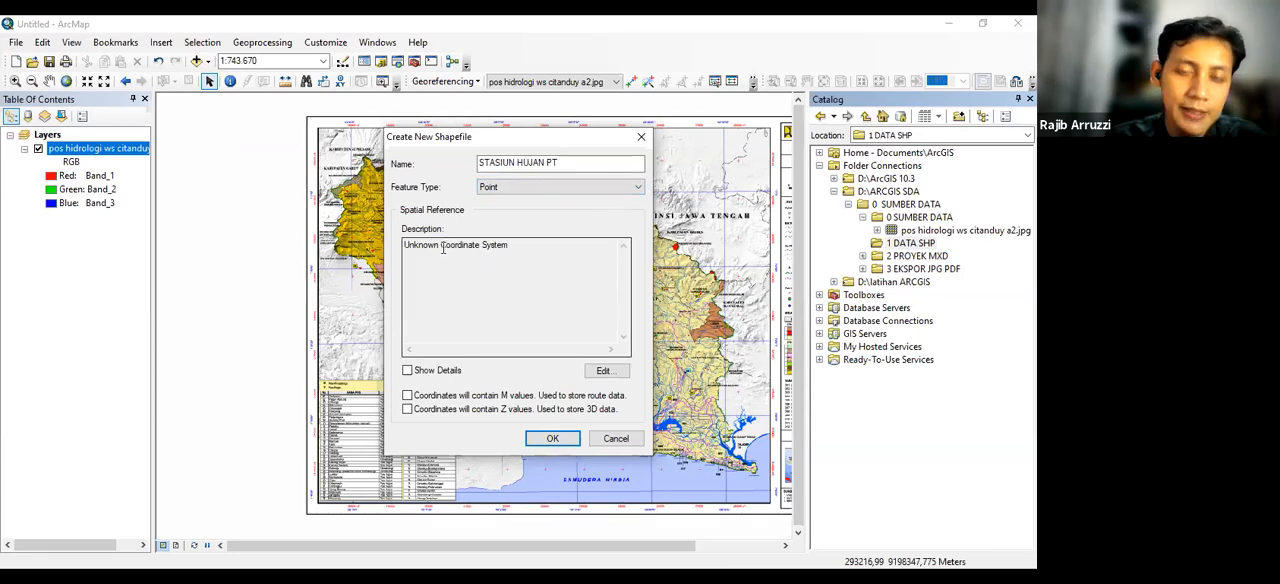
# Assign the projected coordinate system WGS 1984 UTM Zone 49S, from the UTM southern hemisphere group, to the new shapefile
pyautogui.click(604, 372)
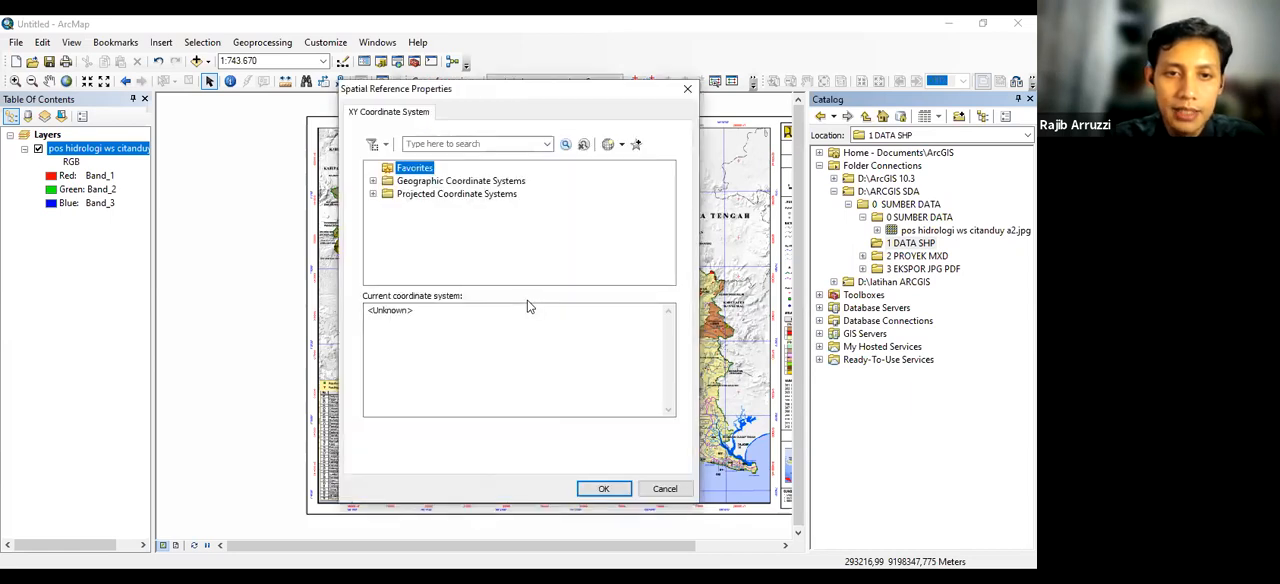
pyautogui.click(459, 194)
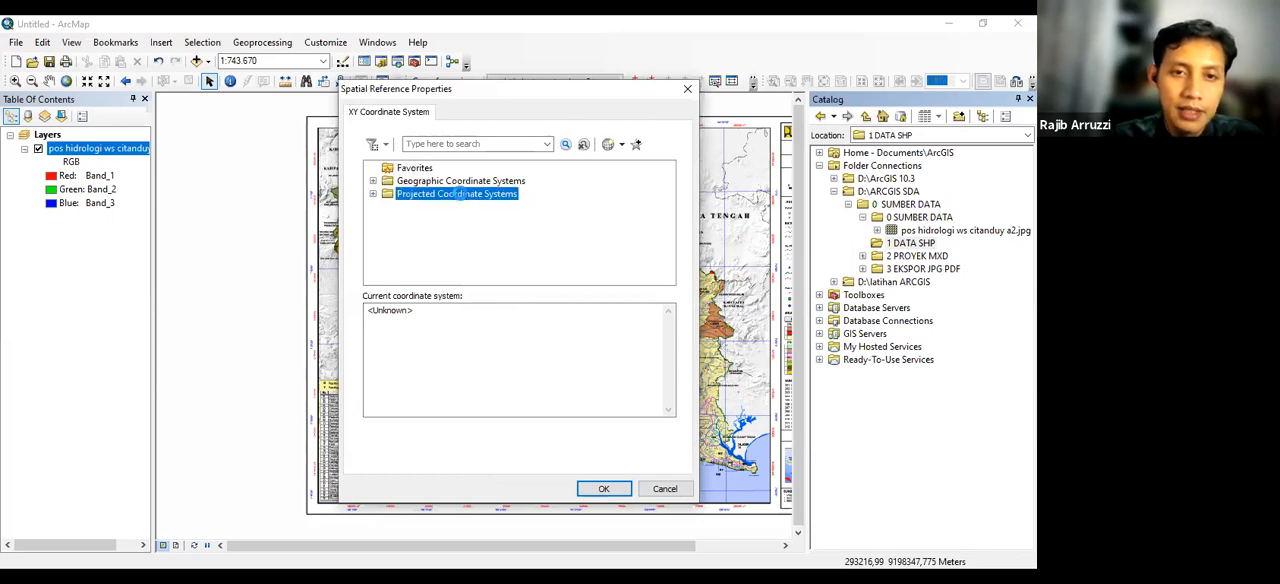
pyautogui.doubleClick(459, 194)
pyautogui.scroll(-1, 462, 200)
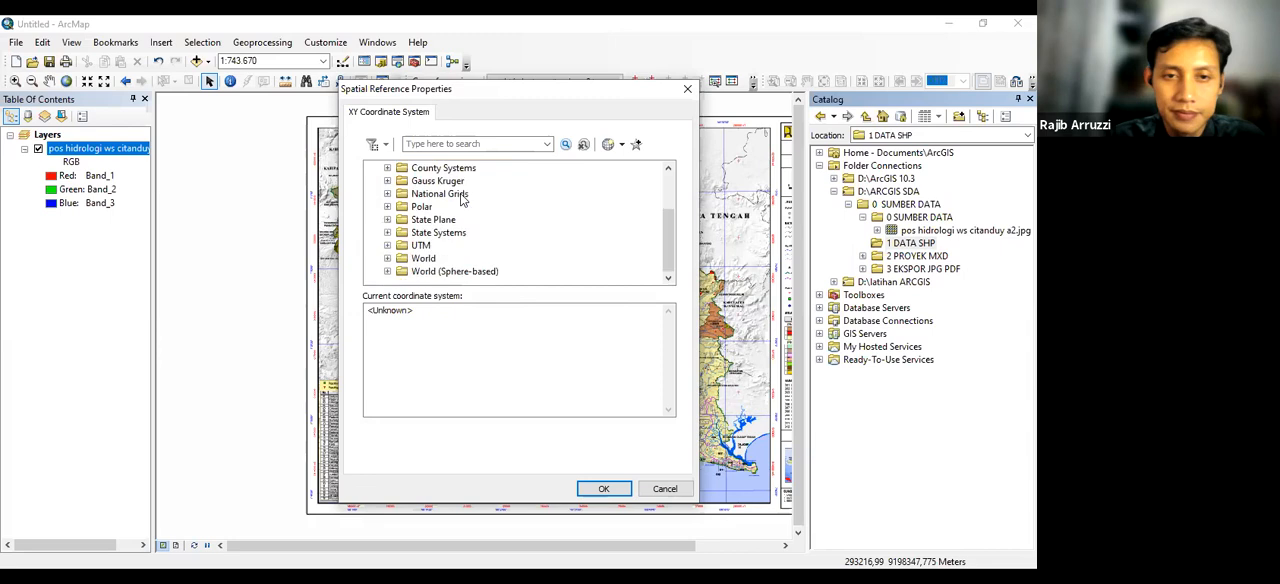
pyautogui.doubleClick(420, 246)
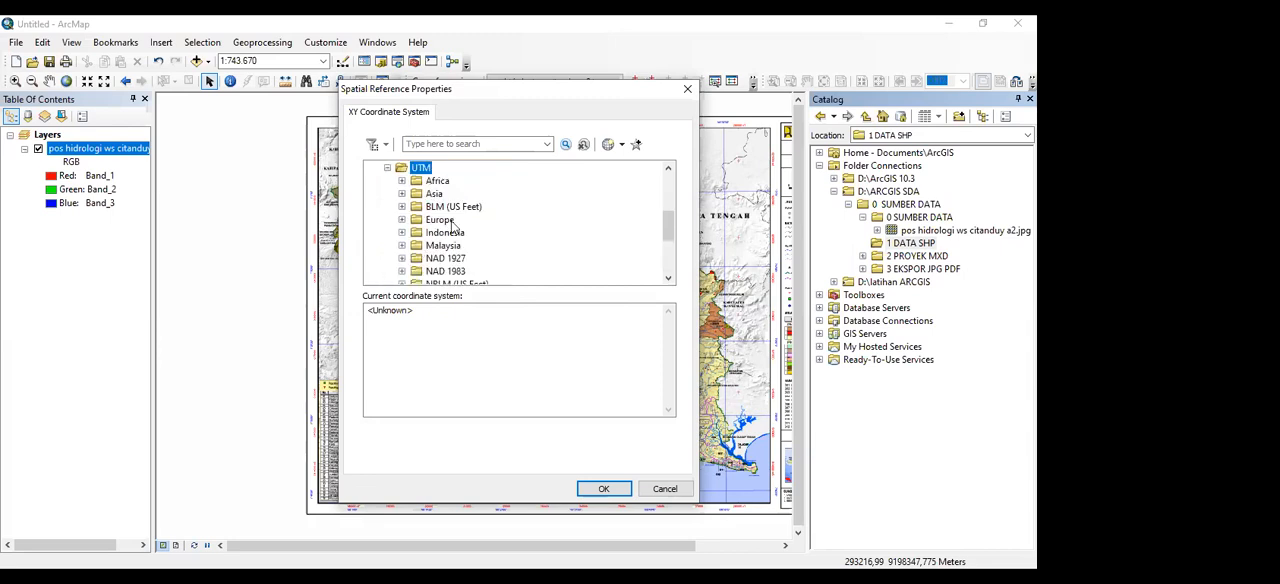
pyautogui.scroll(-3, 455, 234)
pyautogui.doubleClick(455, 246)
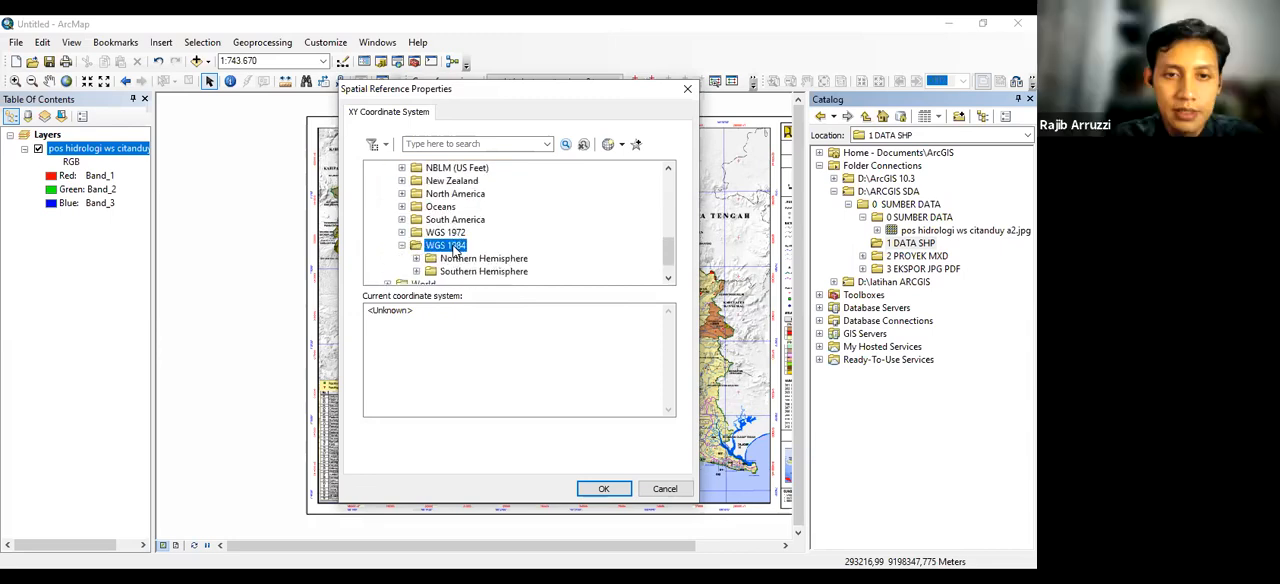
pyautogui.doubleClick(453, 273)
pyautogui.scroll(-13, 513, 232)
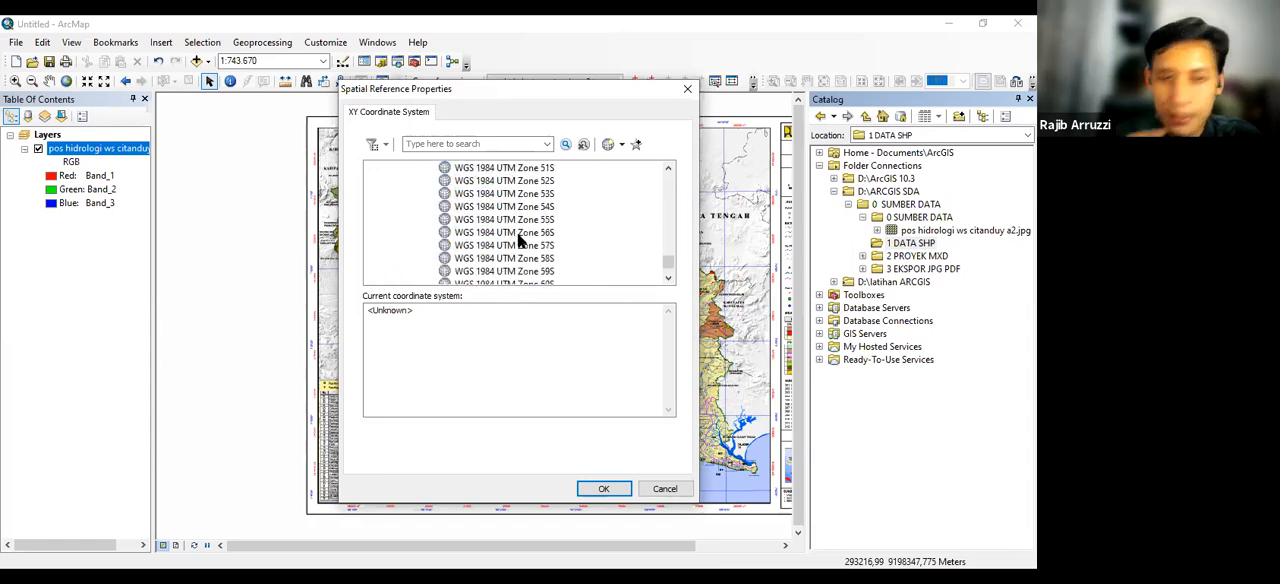
pyautogui.scroll(-1, 535, 226)
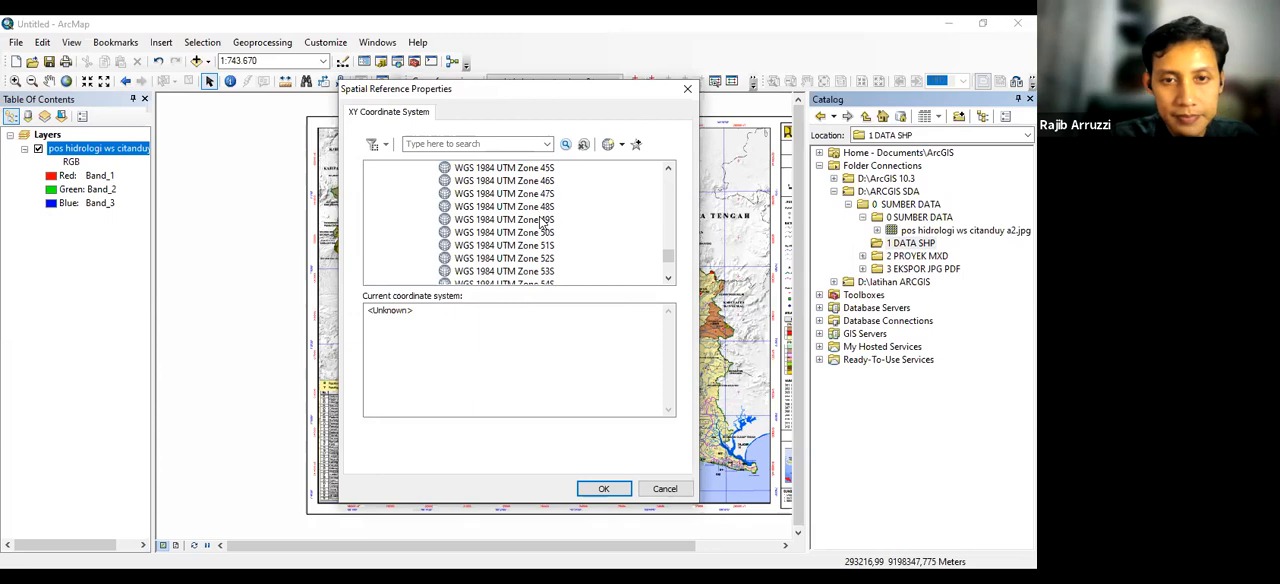
pyautogui.click(542, 220)
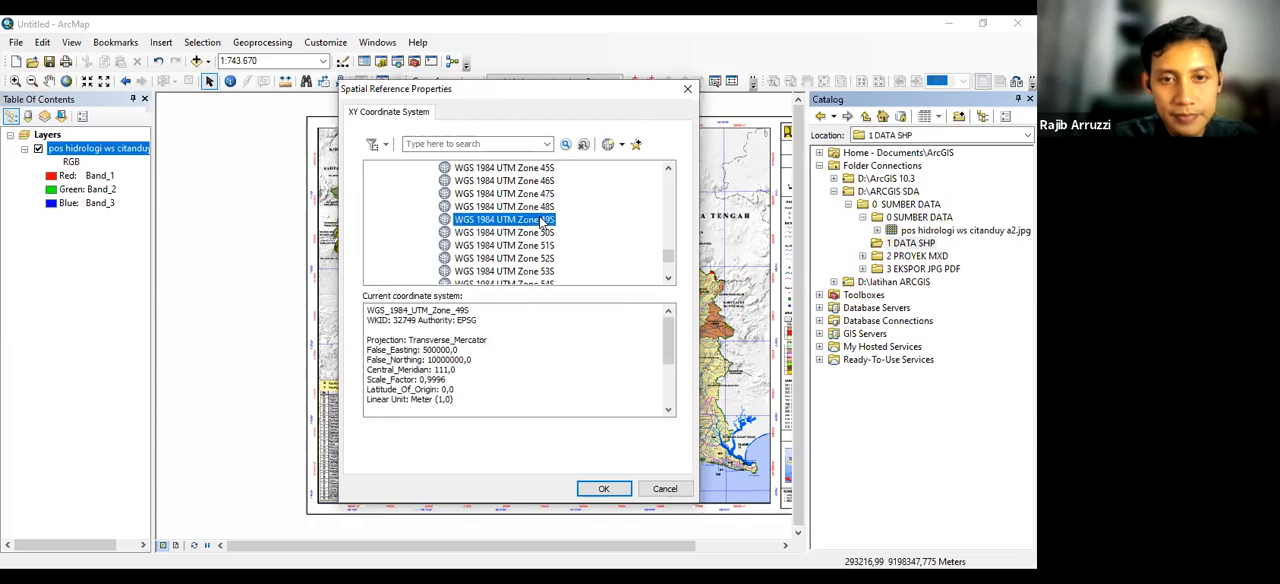
pyautogui.click(604, 490)
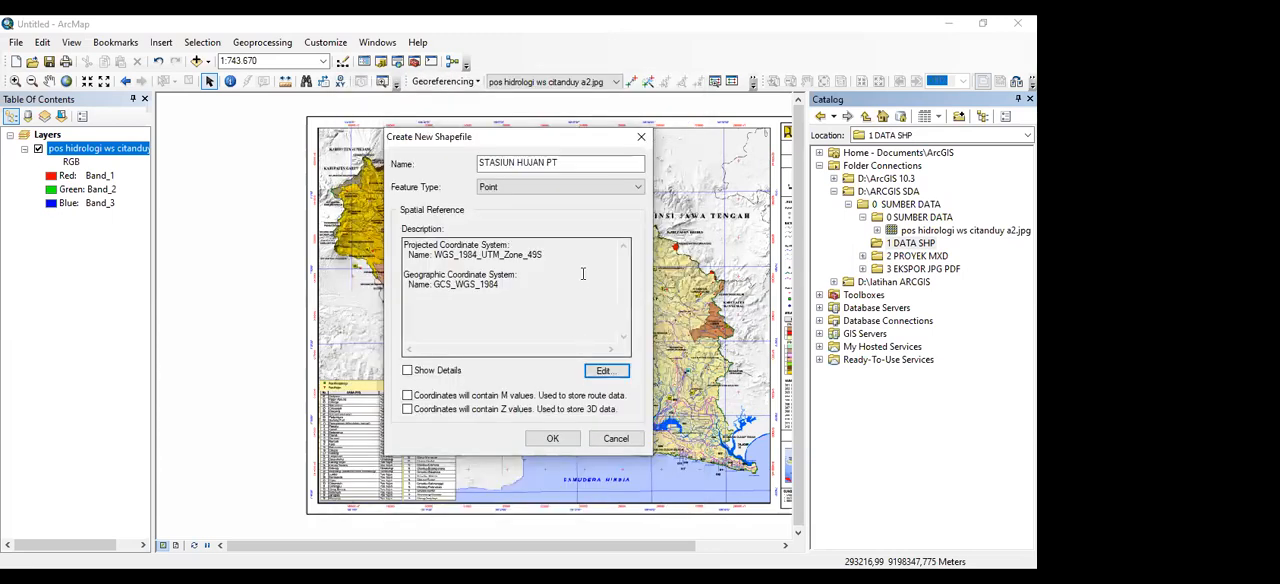
# Add WGS 1984 UTM Zone 49S to the coordinate system favorites and create the shapefile
pyautogui.click(606, 371)
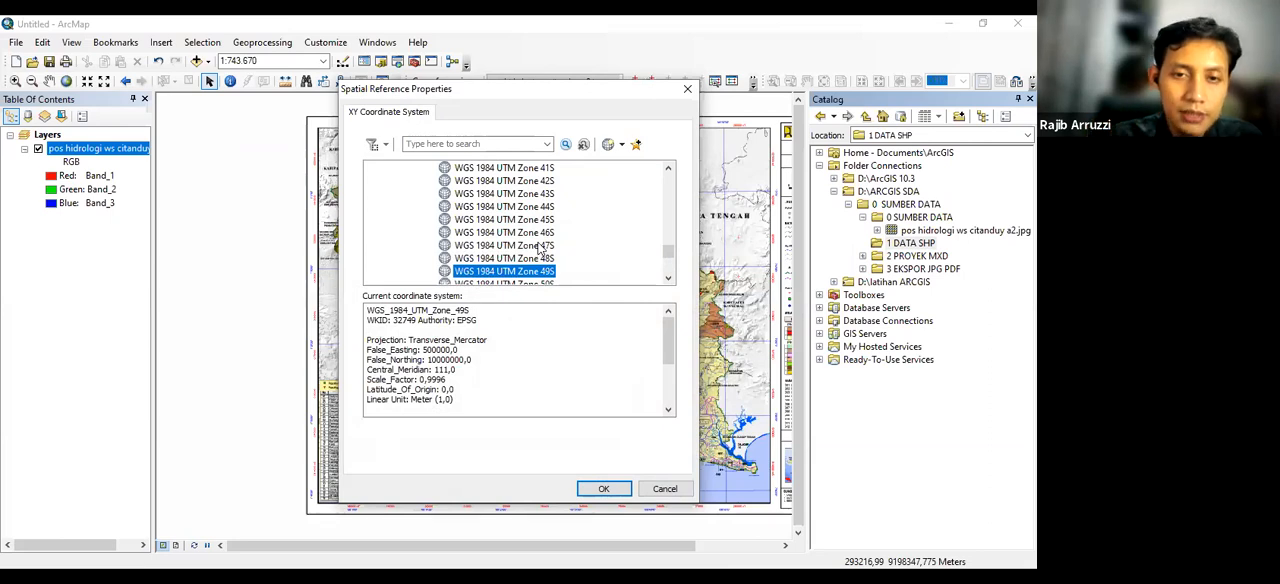
pyautogui.scroll(-2, 540, 247)
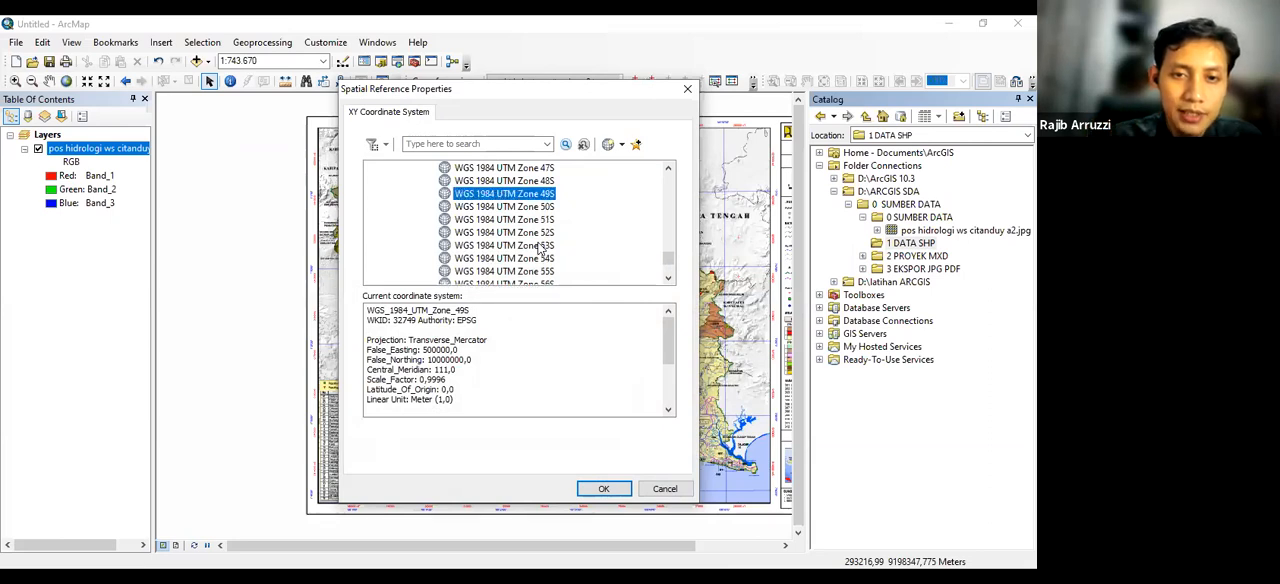
pyautogui.rightClick(527, 195)
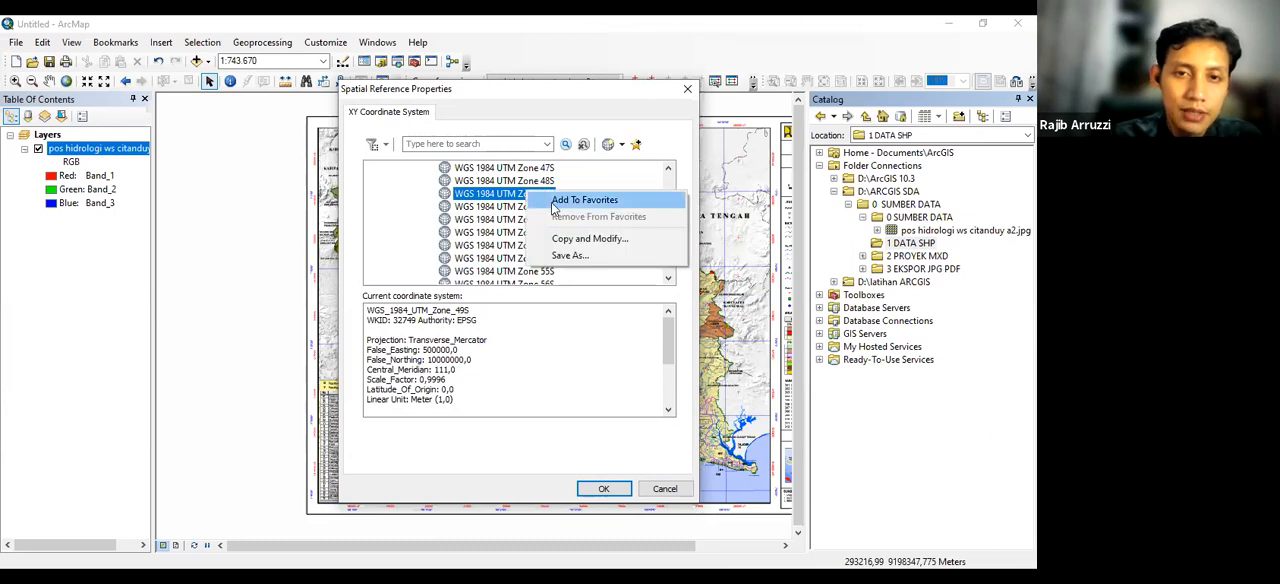
pyautogui.click(584, 200)
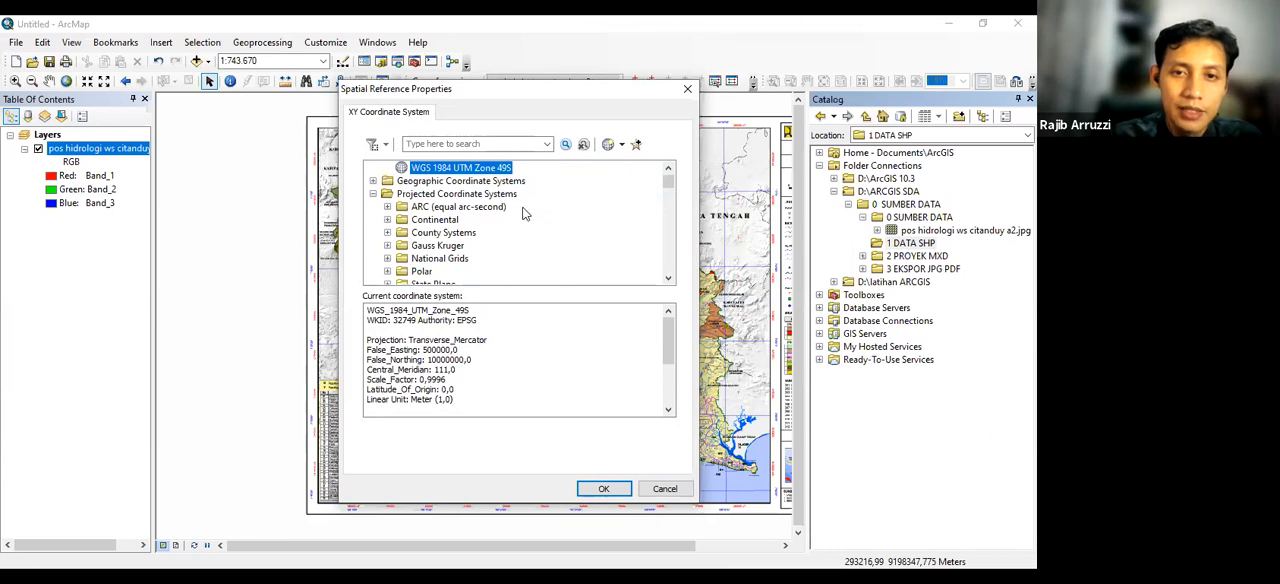
pyautogui.scroll(1, 523, 213)
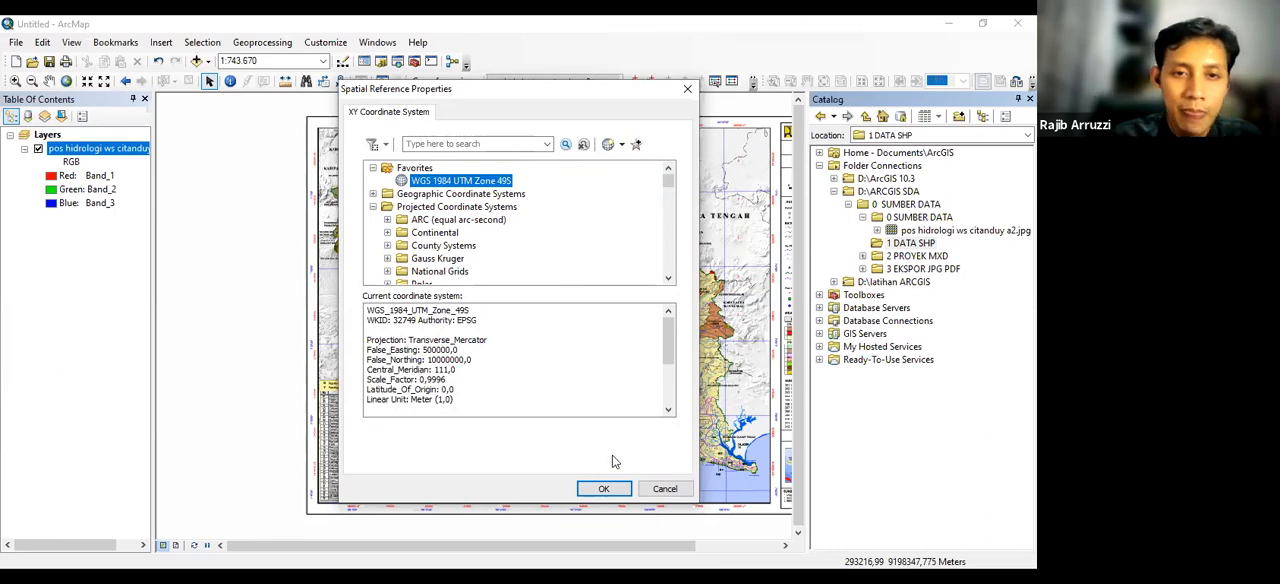
pyautogui.click(607, 489)
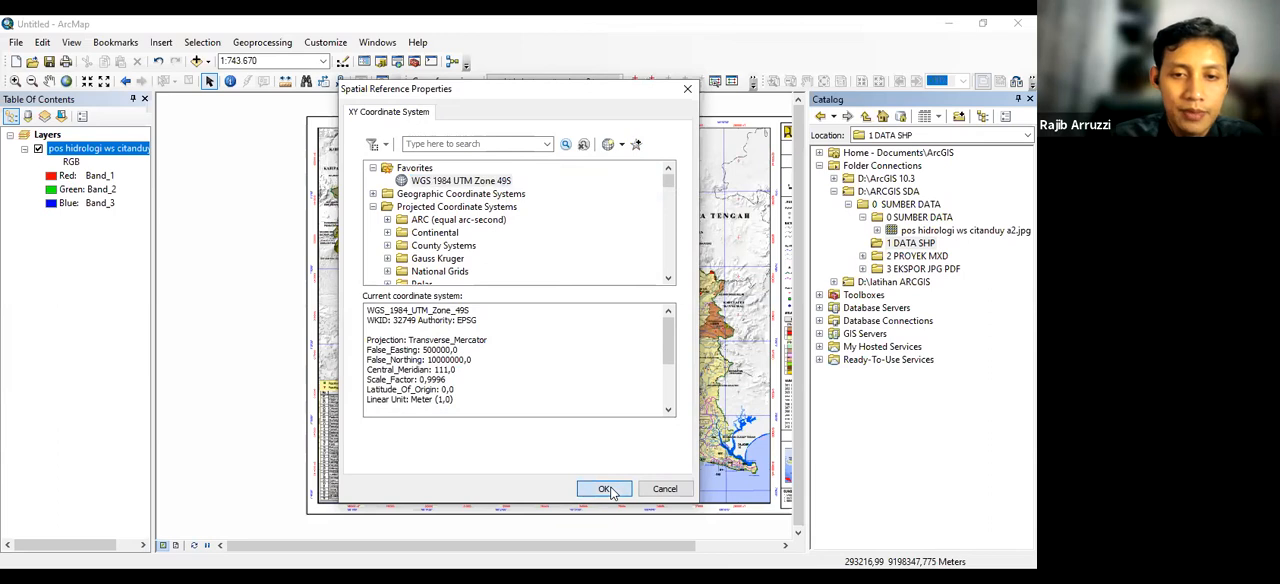
pyautogui.click(553, 441)
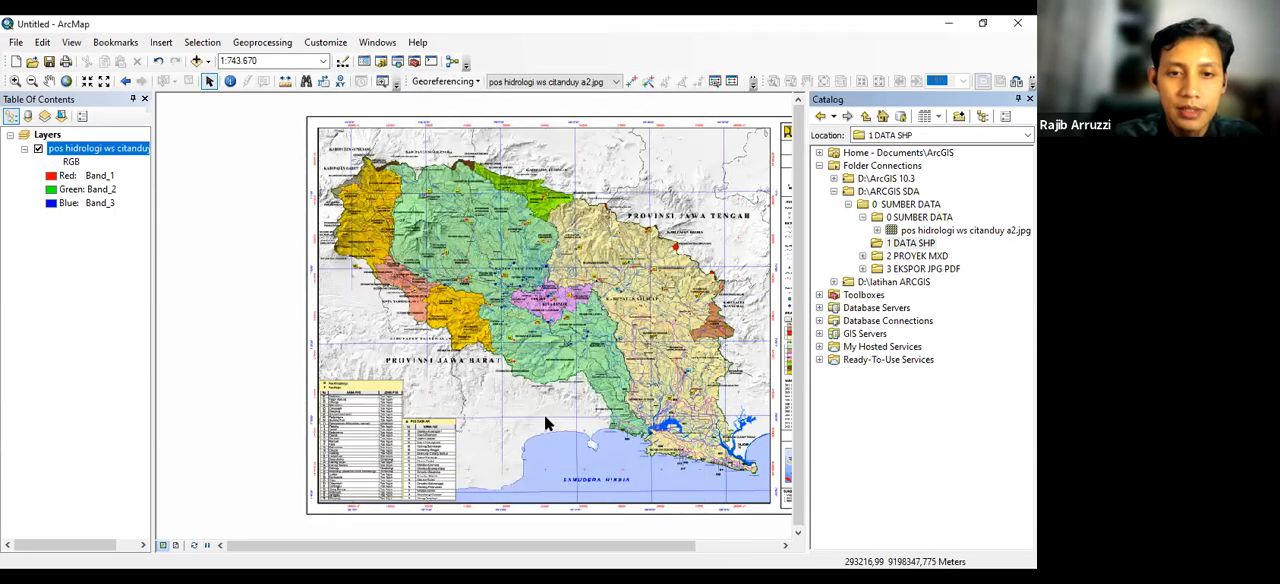
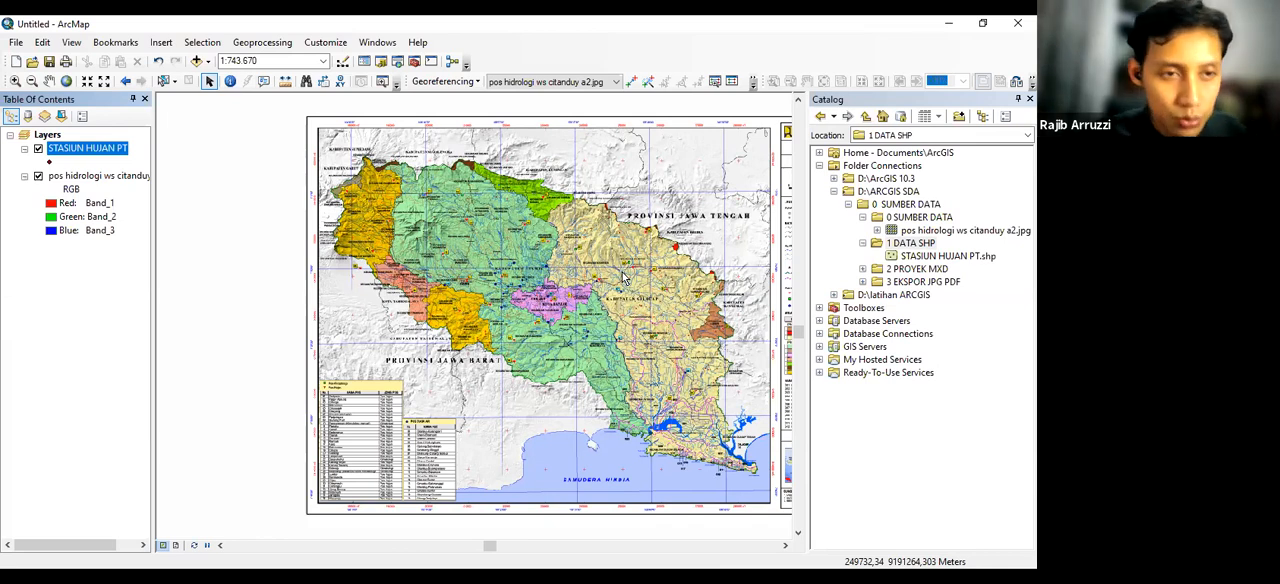
# Display the Editor toolbar and dock it beside the other toolbars, above Georeferencing
pyautogui.rightClick(520, 61)
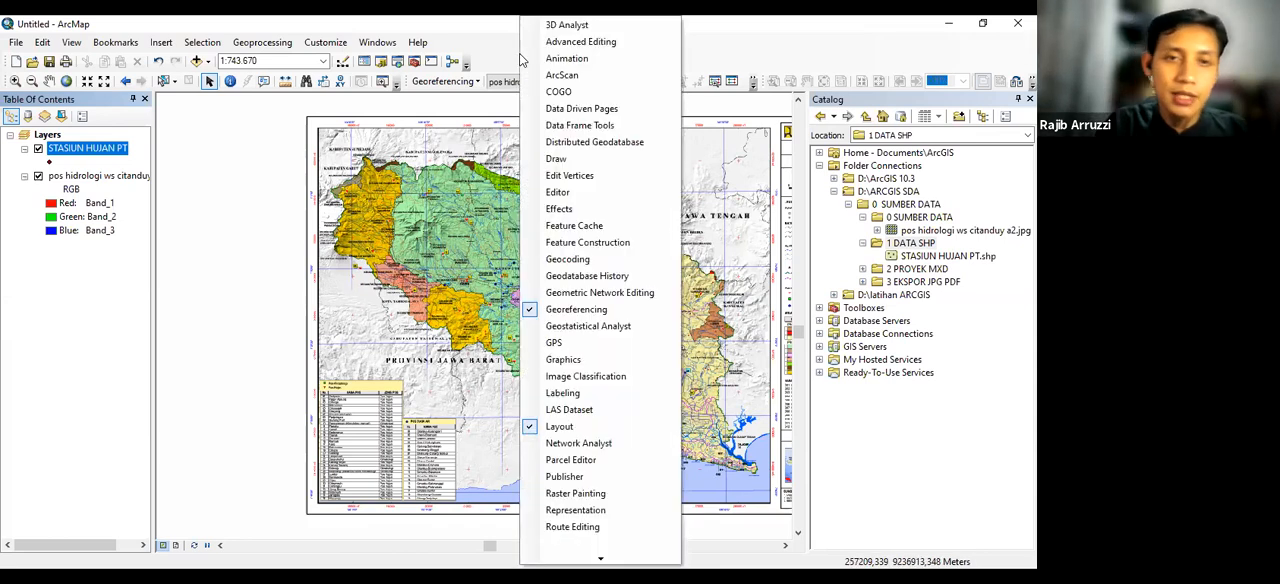
pyautogui.click(558, 192)
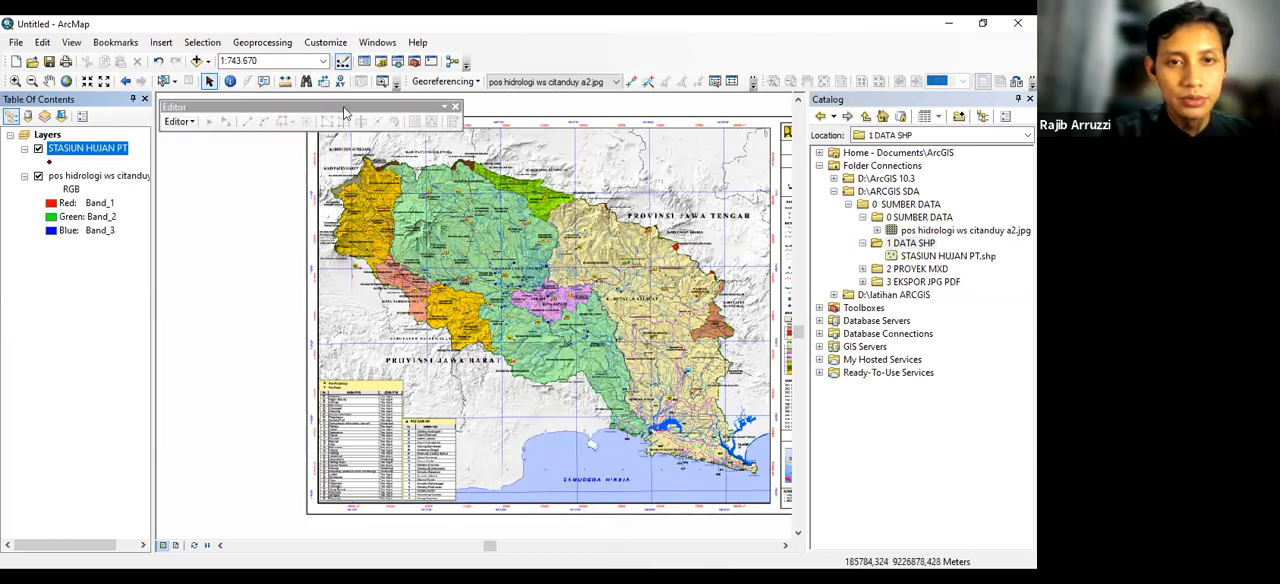
pyautogui.moveTo(342, 108); pyautogui.dragTo(525, 60)
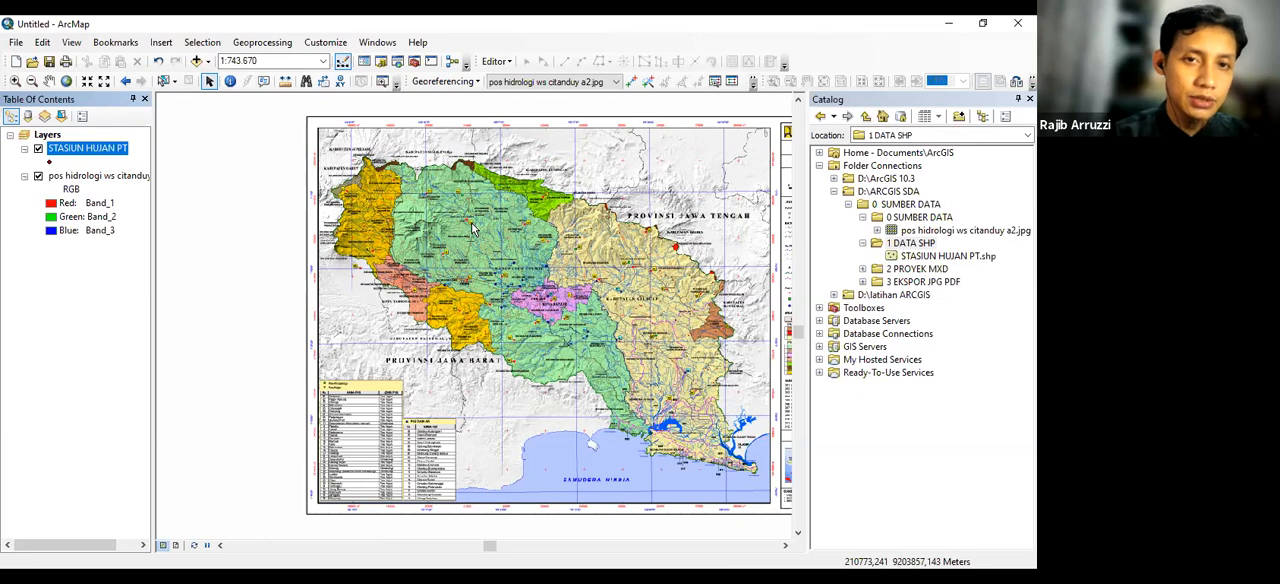
pyautogui.click(503, 63)
pyautogui.click(492, 66)
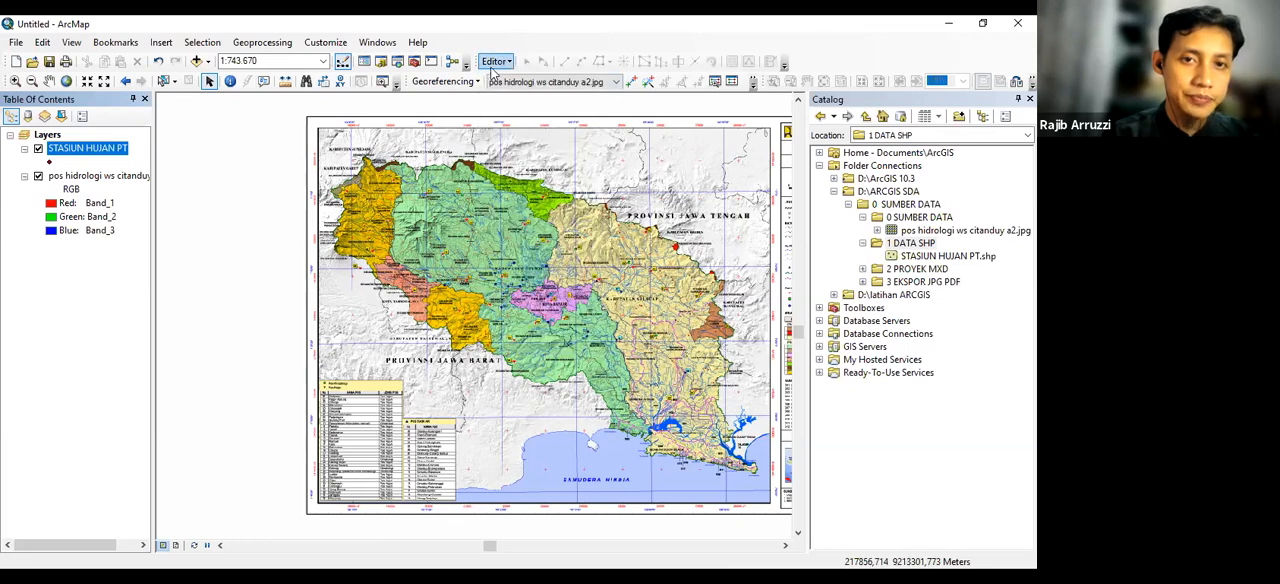
pyautogui.click(496, 64)
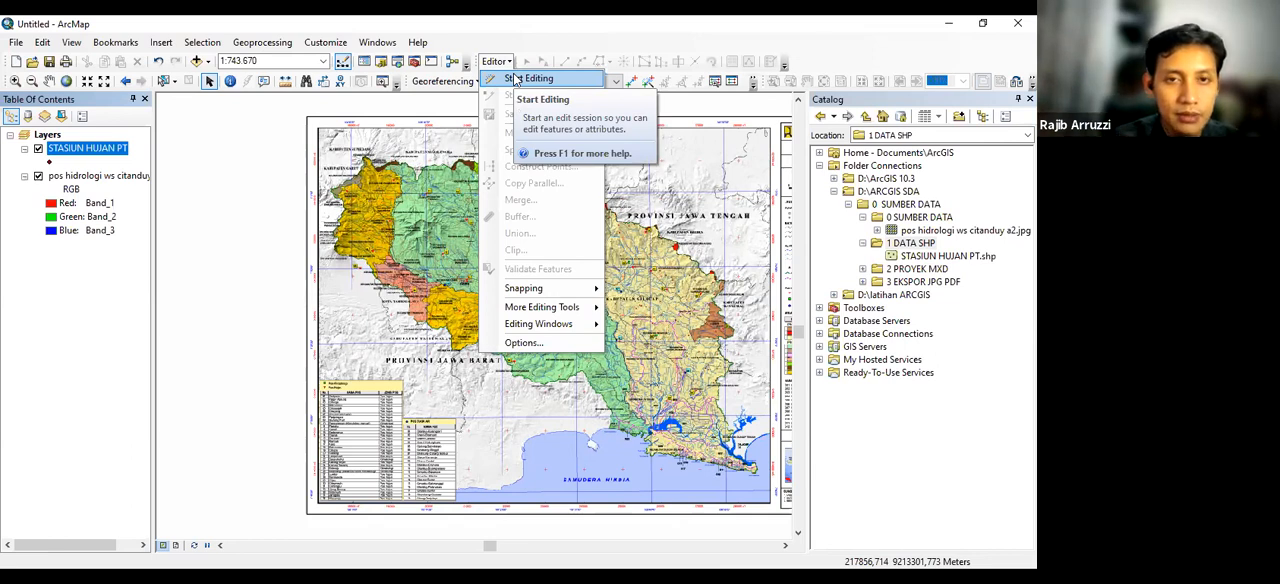
pyautogui.click(529, 46)
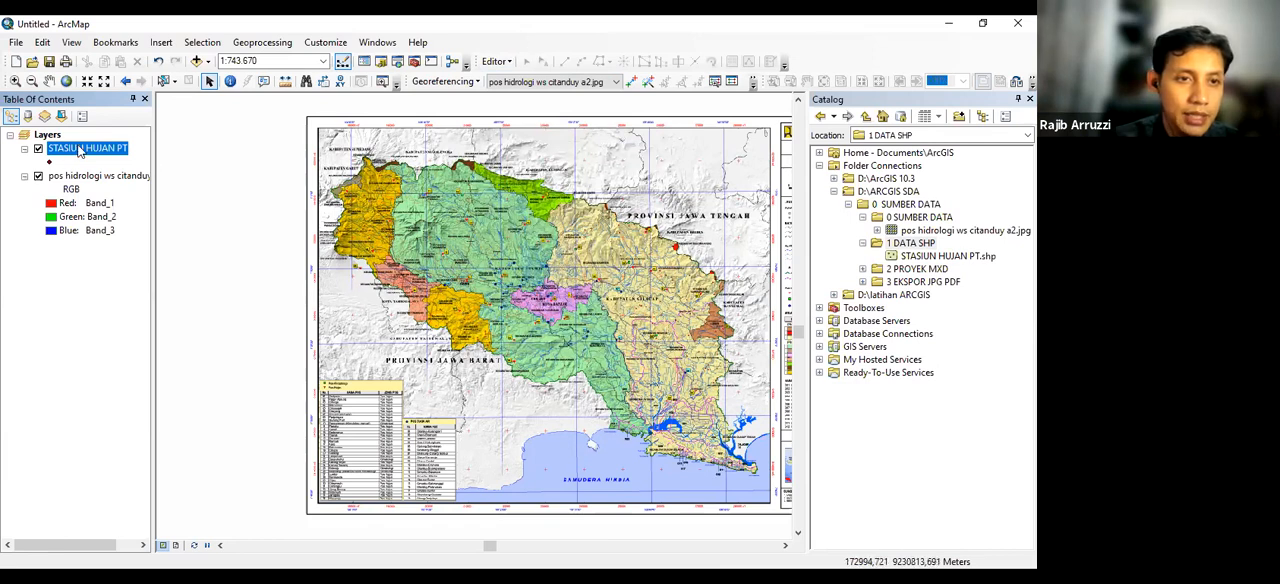
pyautogui.rightClick(80, 151)
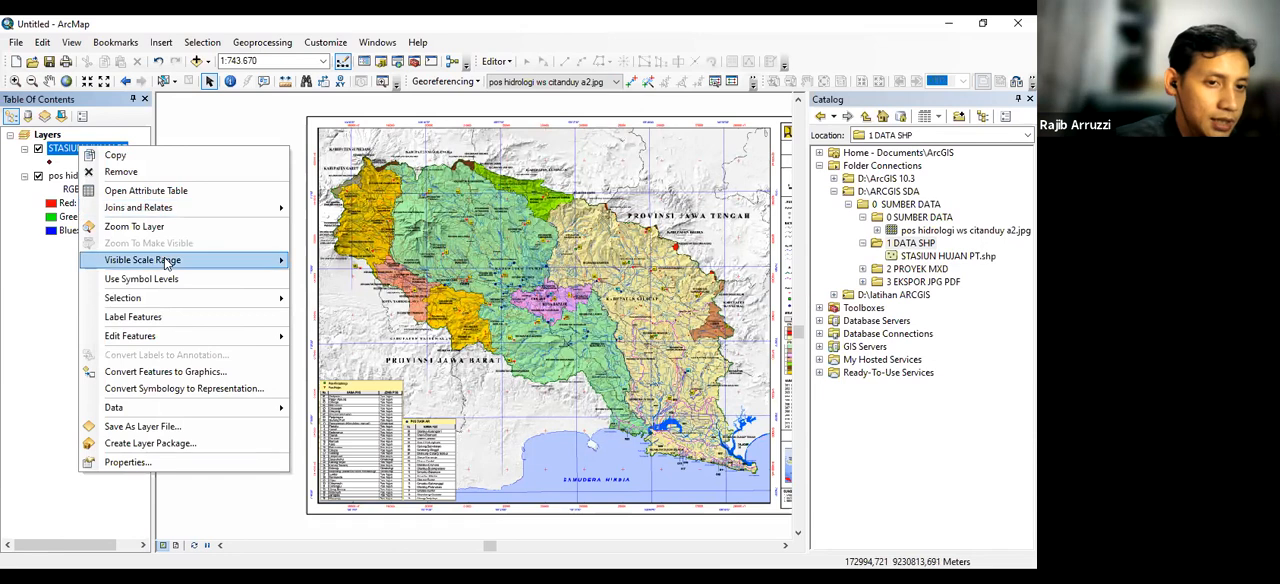
pyautogui.moveTo(222, 341)
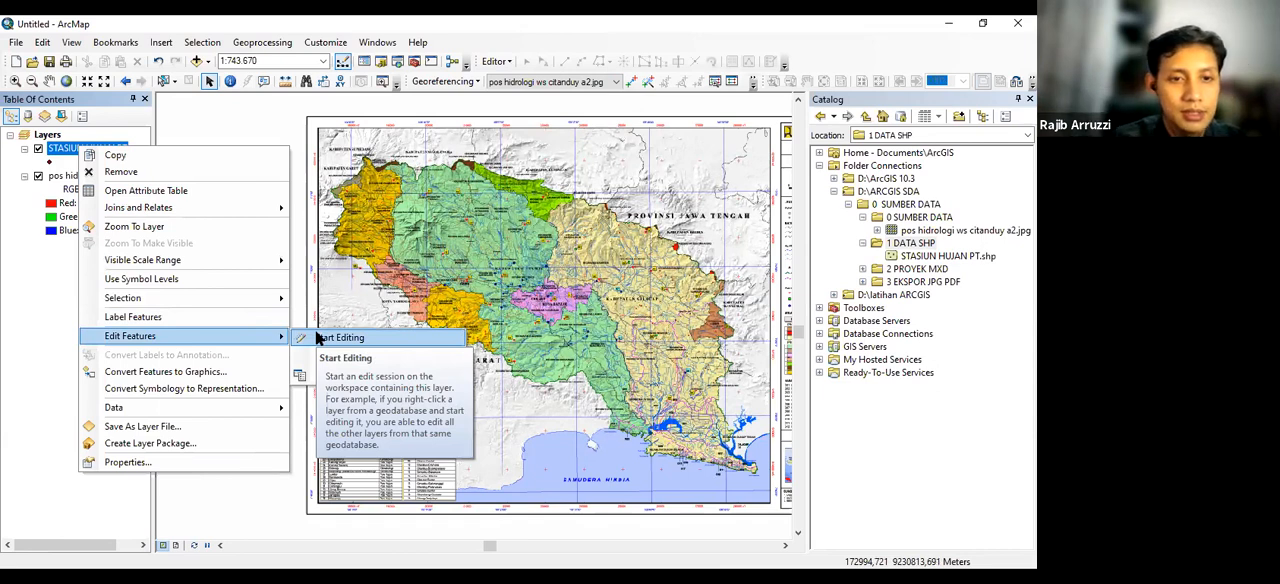
pyautogui.click(543, 30)
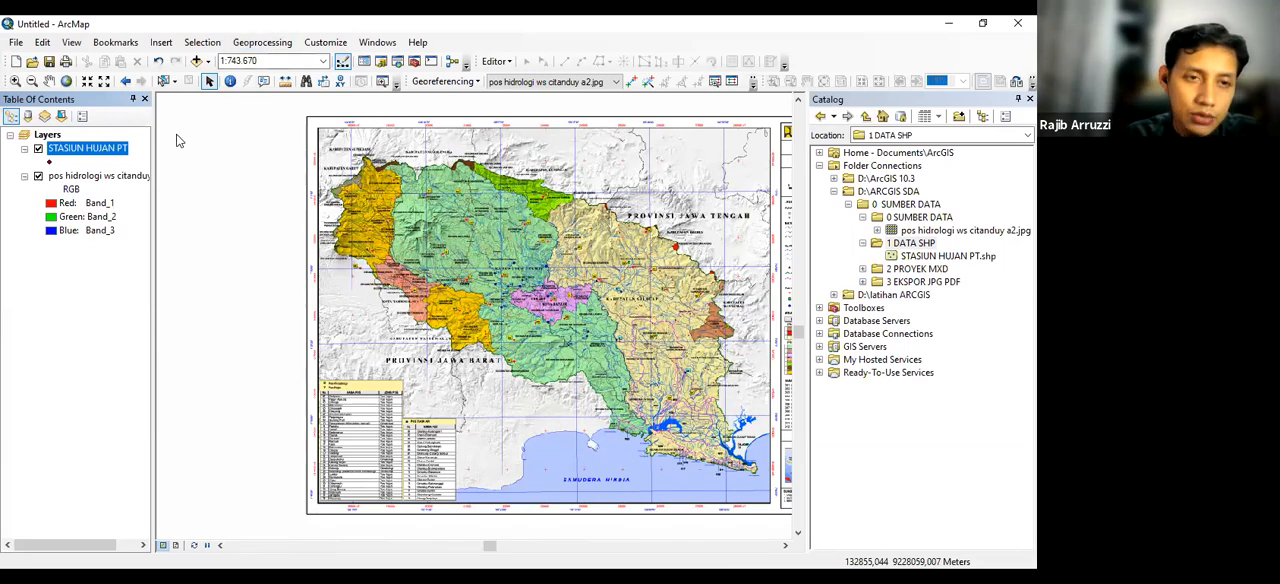
# Start editing the STASIUN HUJAN PT layer, auto-hide the Catalog and keep Create Features pinned open
pyautogui.rightClick(93, 151)
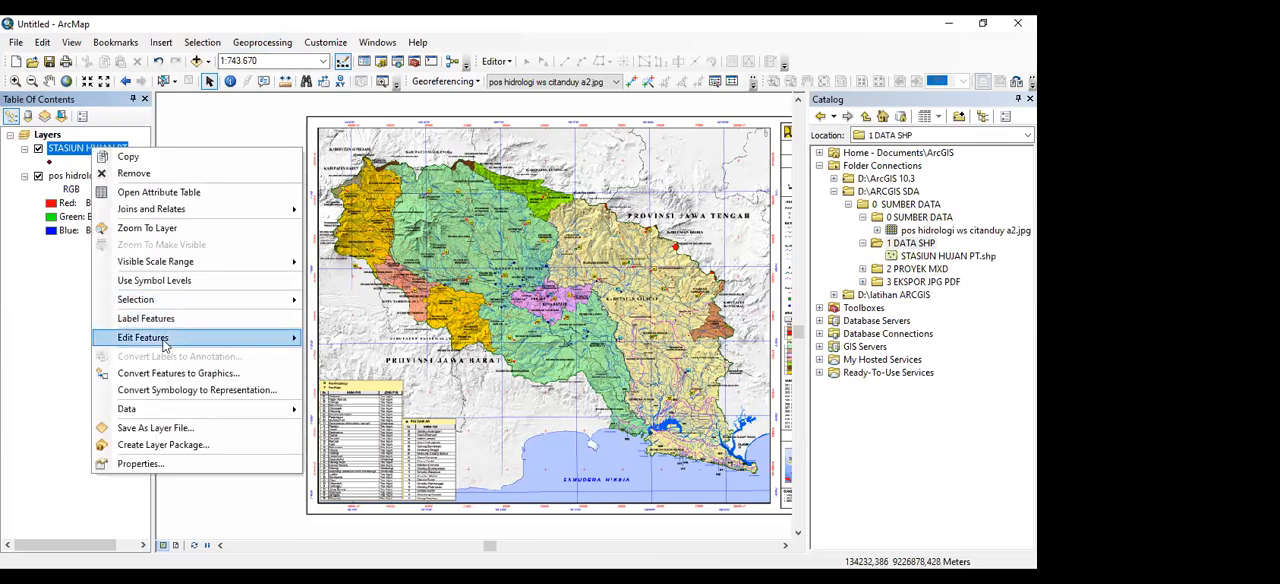
pyautogui.click(330, 339)
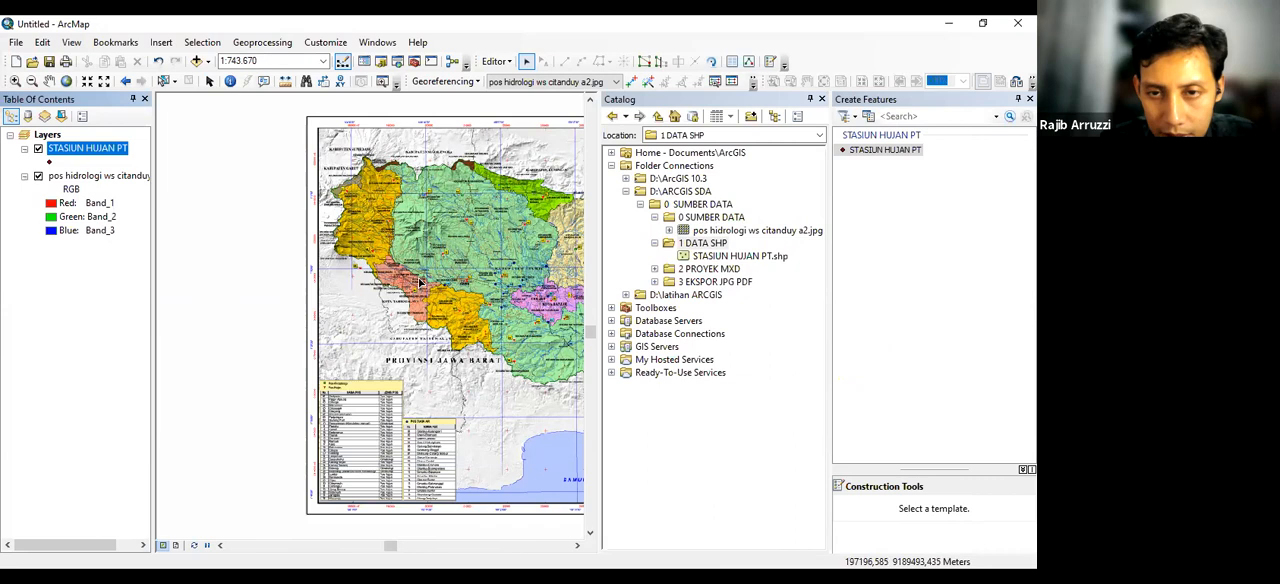
pyautogui.click(808, 101)
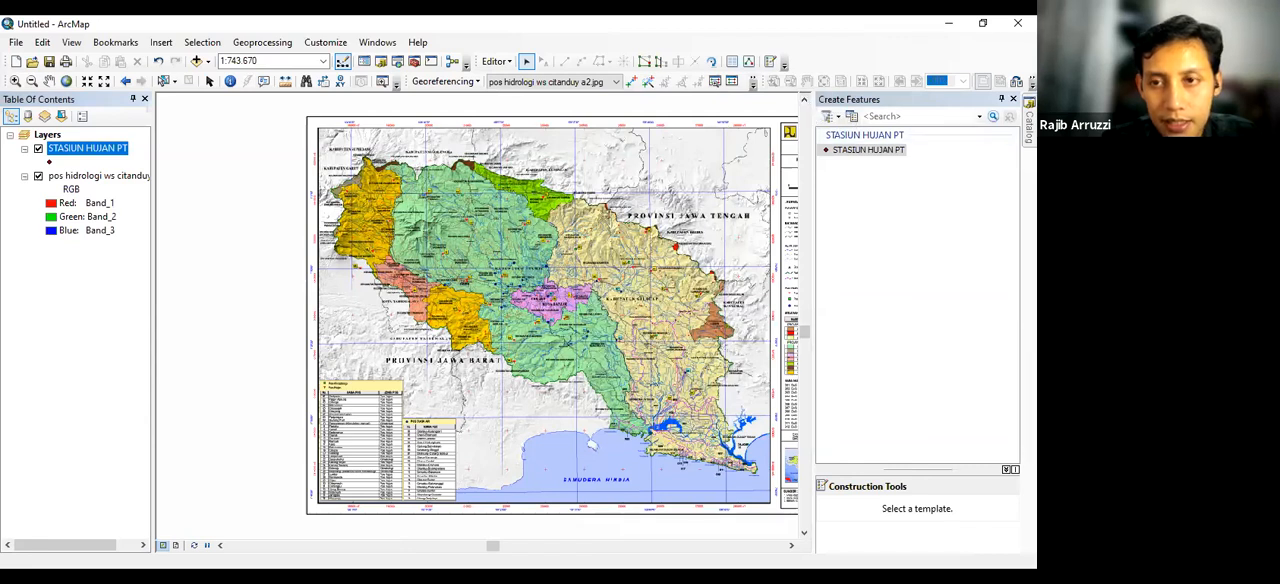
pyautogui.moveTo(1028, 122)
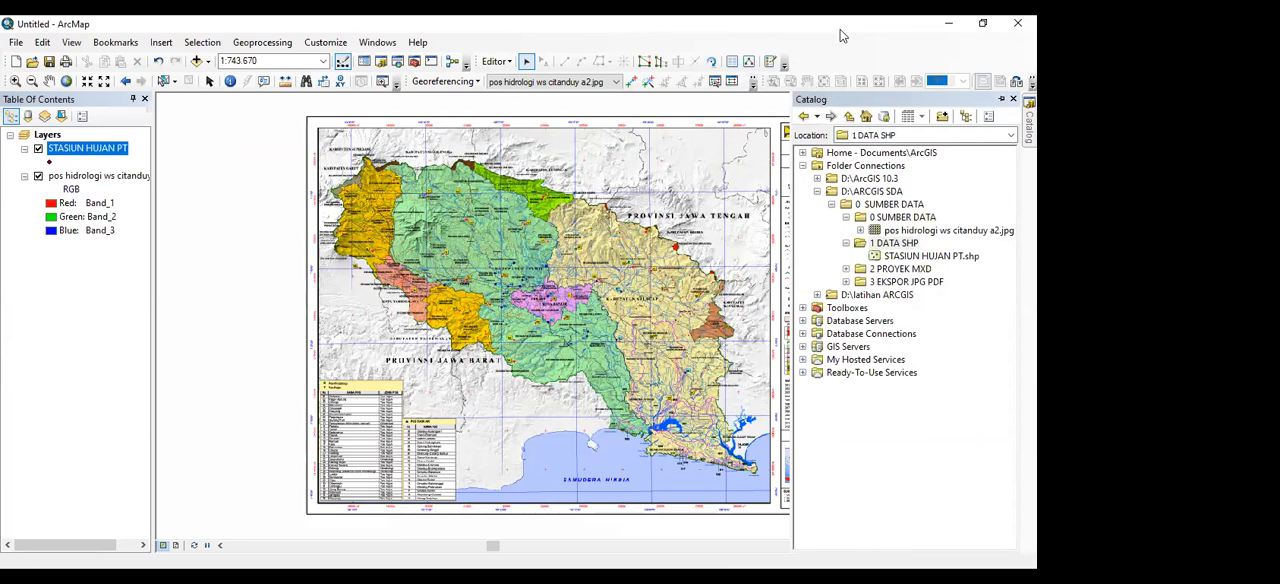
pyautogui.click(1001, 99)
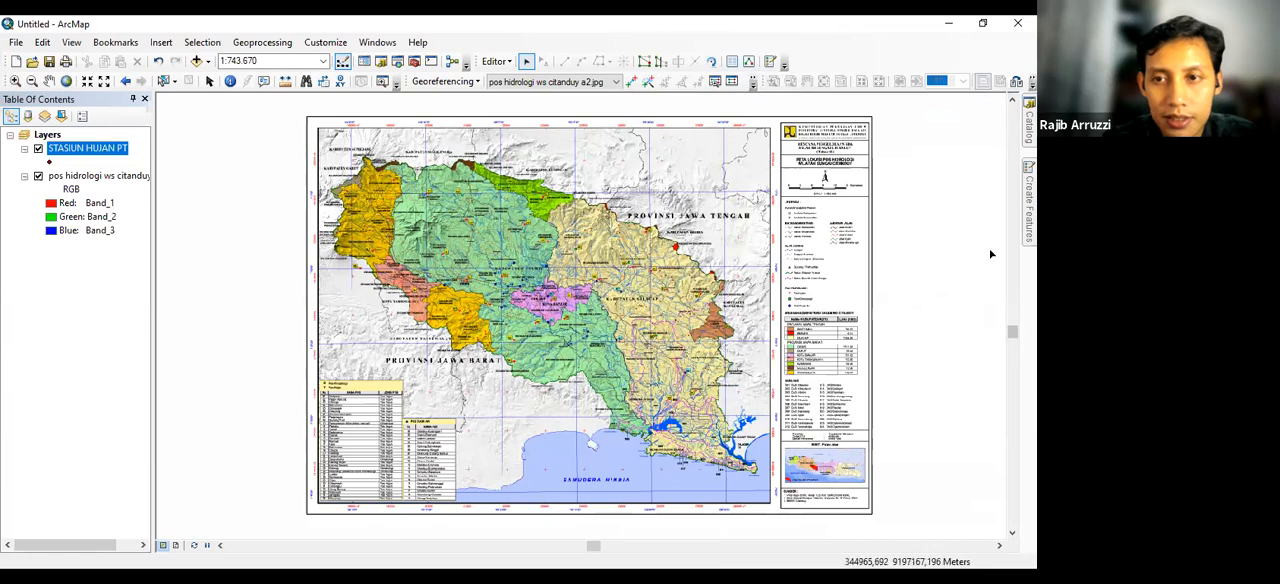
pyautogui.moveTo(1029, 205)
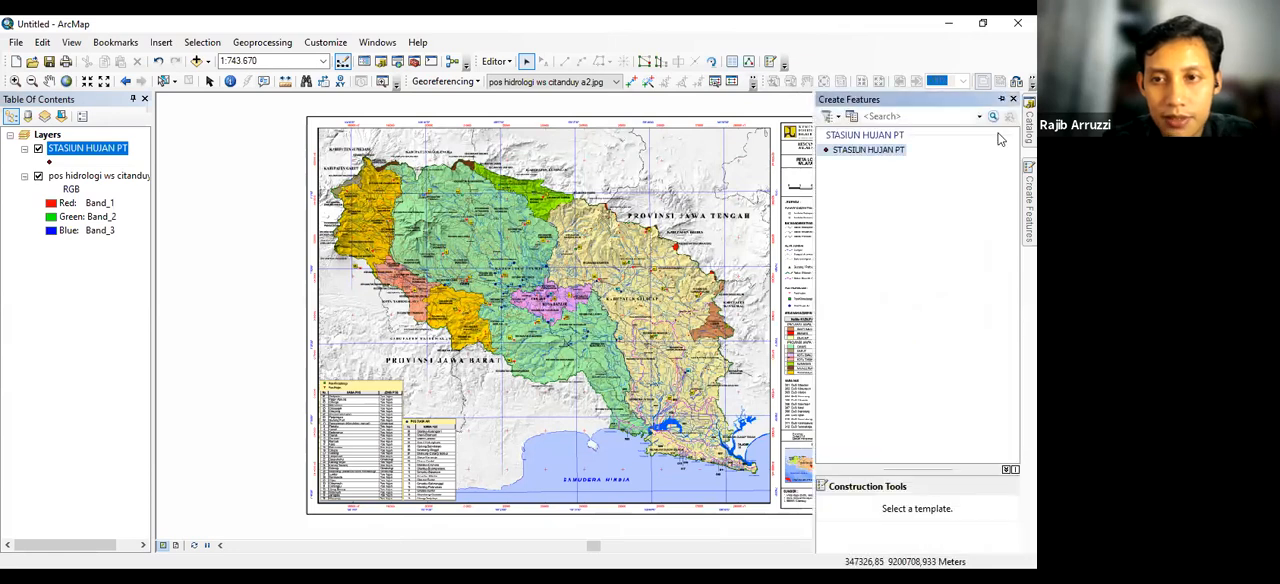
pyautogui.click(1001, 99)
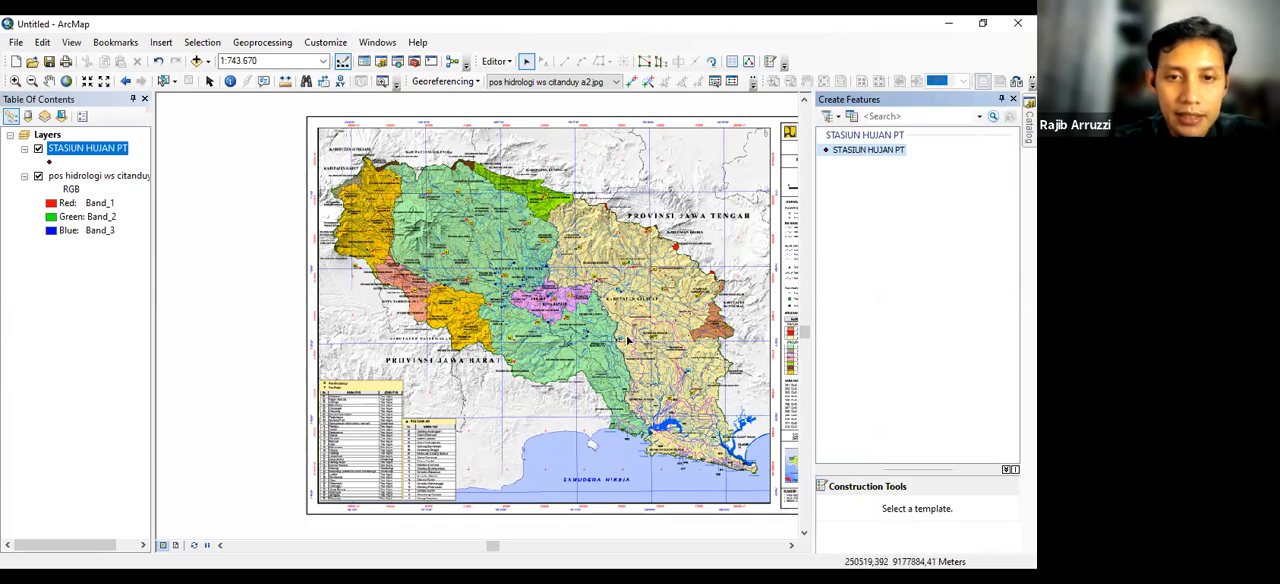
# Place a STASIUN HUJAN PT point on the red triangle of station 11 near Panjalu and save the edits
pyautogui.click(48, 80)
pyautogui.click(853, 149)
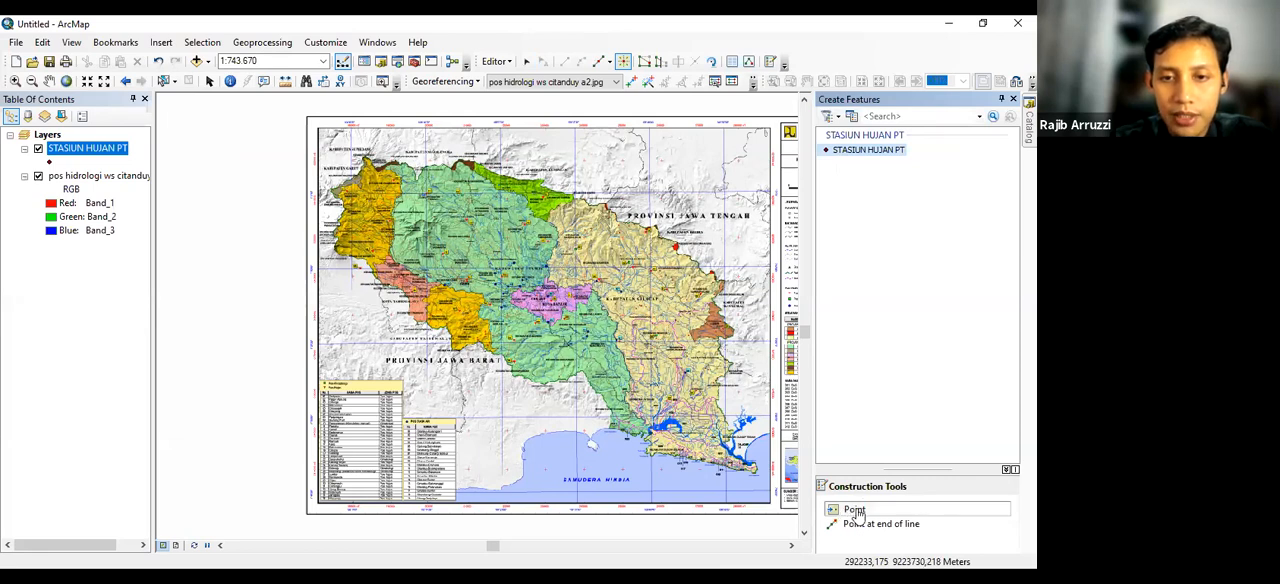
pyautogui.click(15, 80)
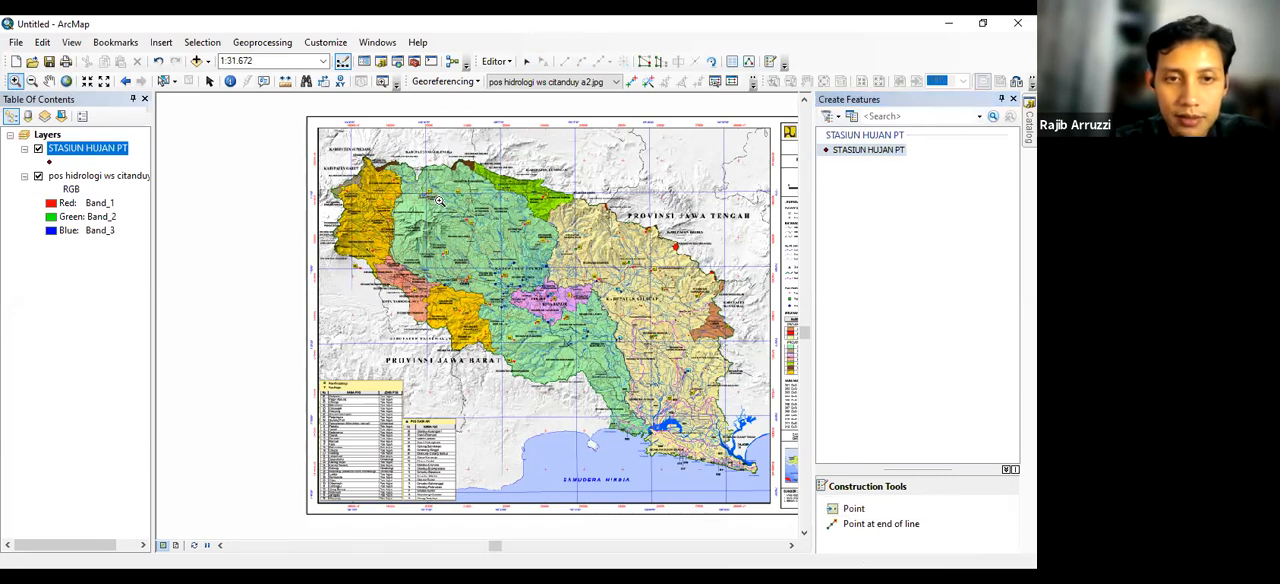
pyautogui.moveTo(420, 183); pyautogui.dragTo(442, 203)
pyautogui.moveTo(362, 331); pyautogui.dragTo(474, 438)
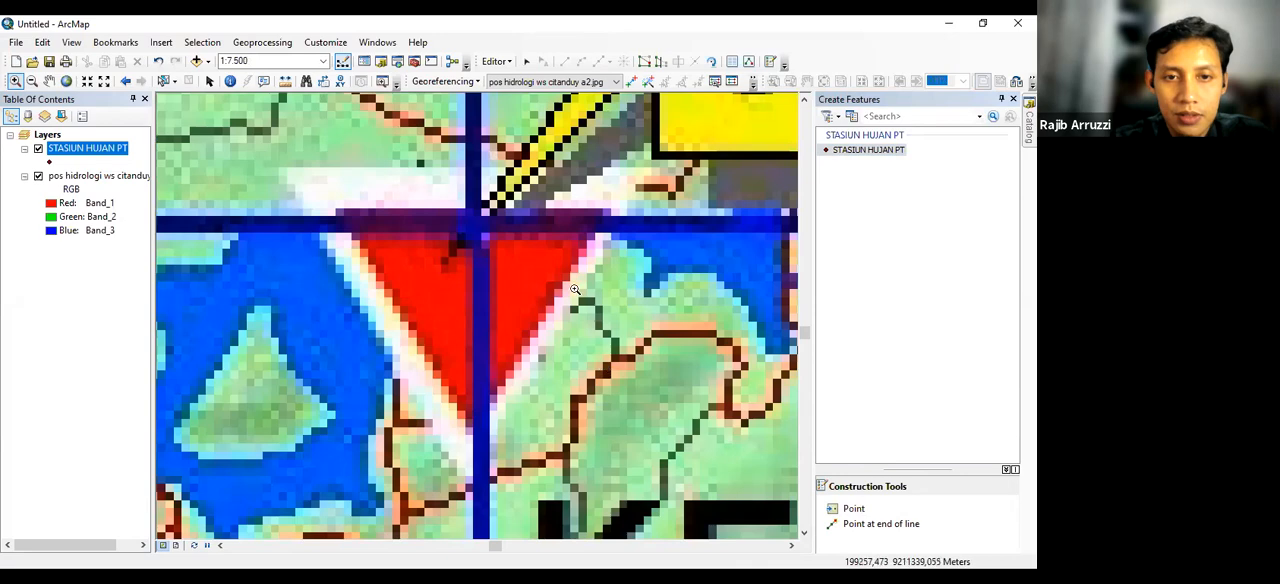
pyautogui.scroll(2, 575, 288)
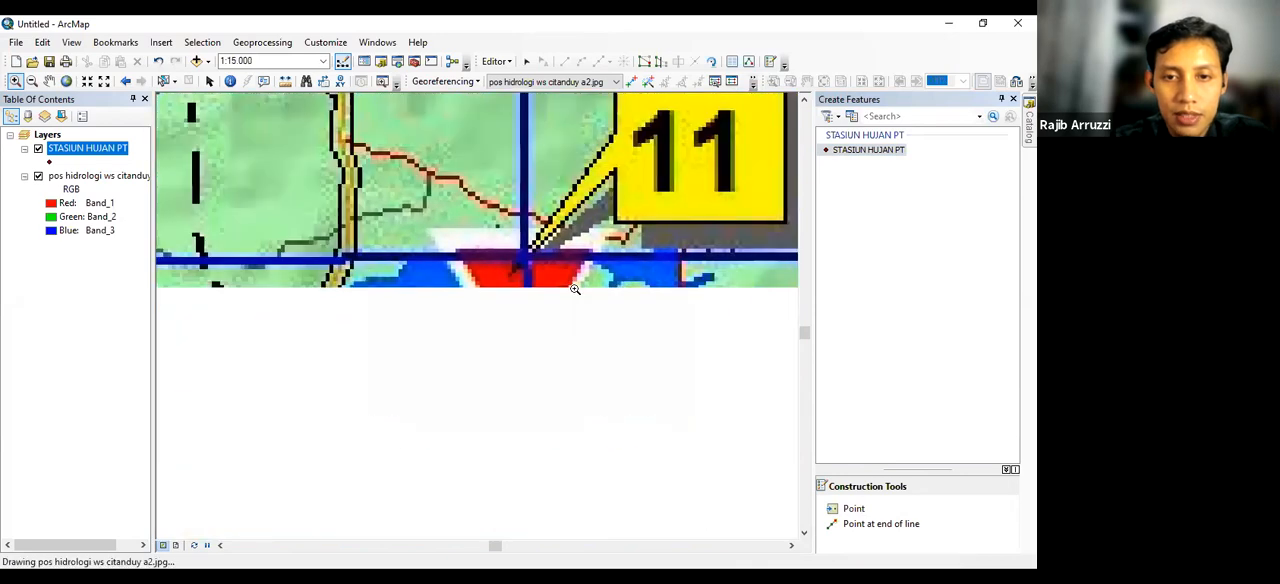
pyautogui.scroll(1, 790, 464)
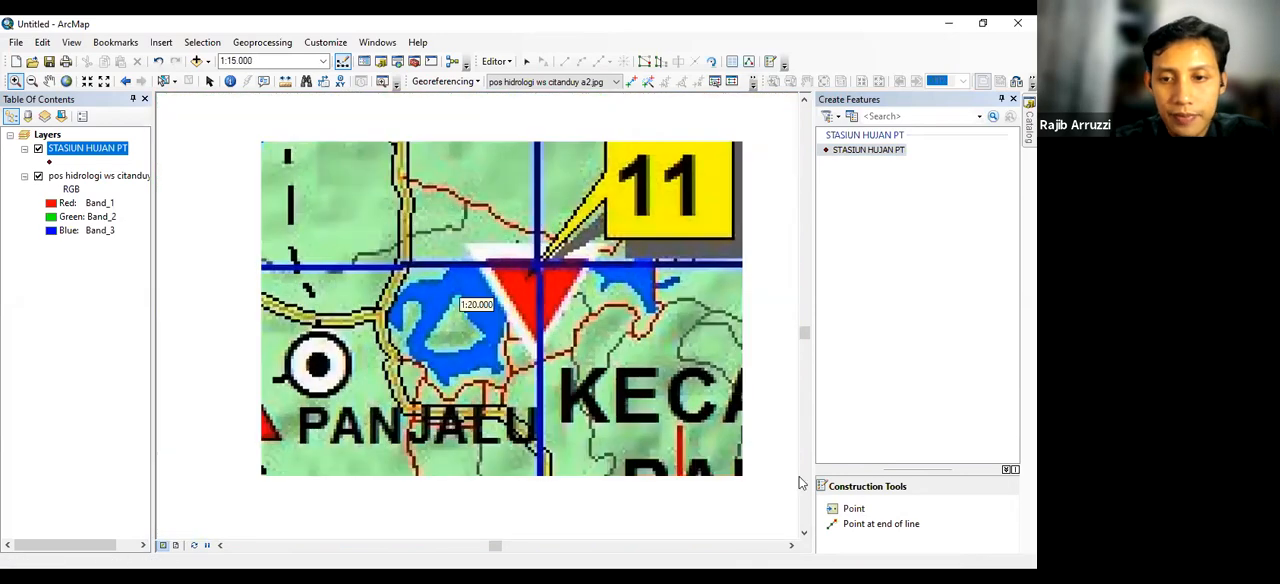
pyautogui.click(849, 512)
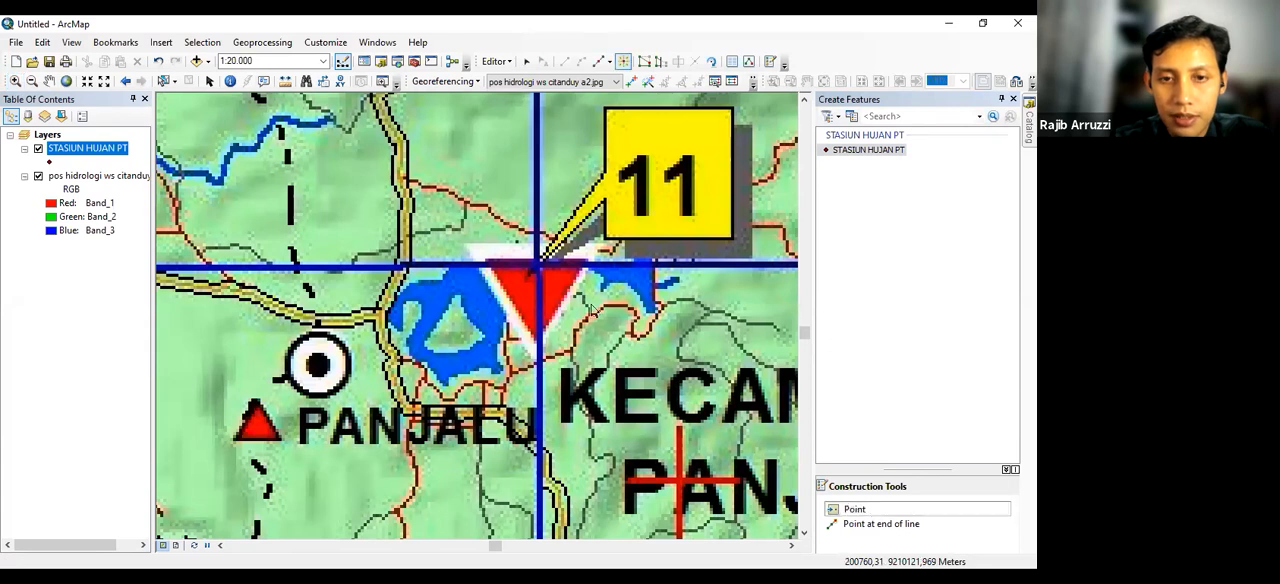
pyautogui.click(533, 289)
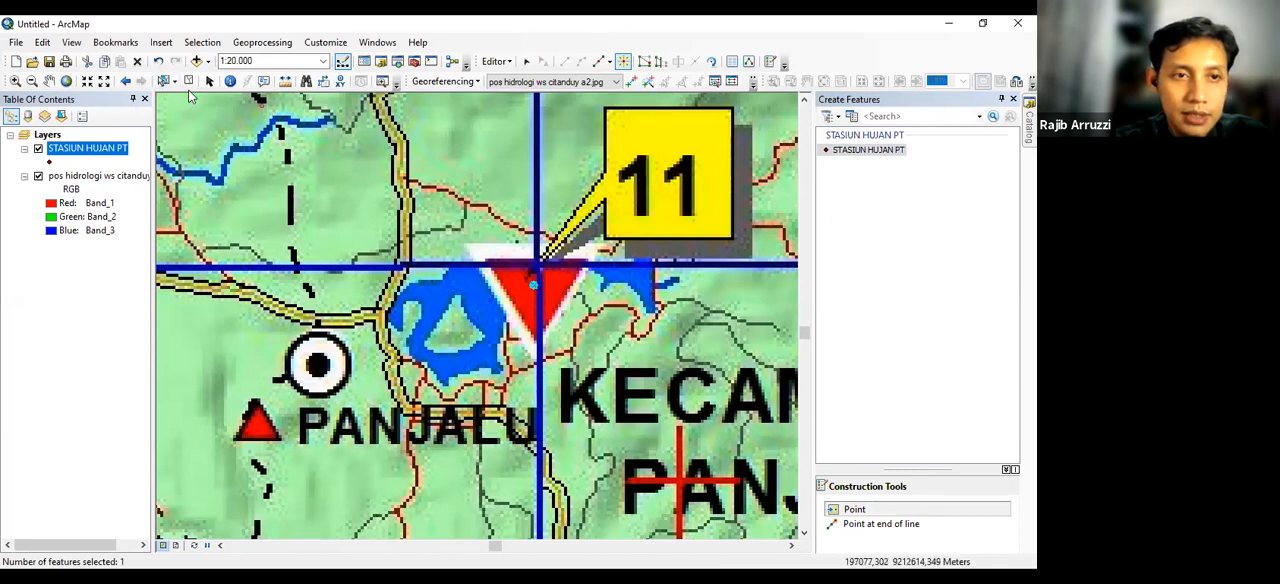
pyautogui.click(495, 62)
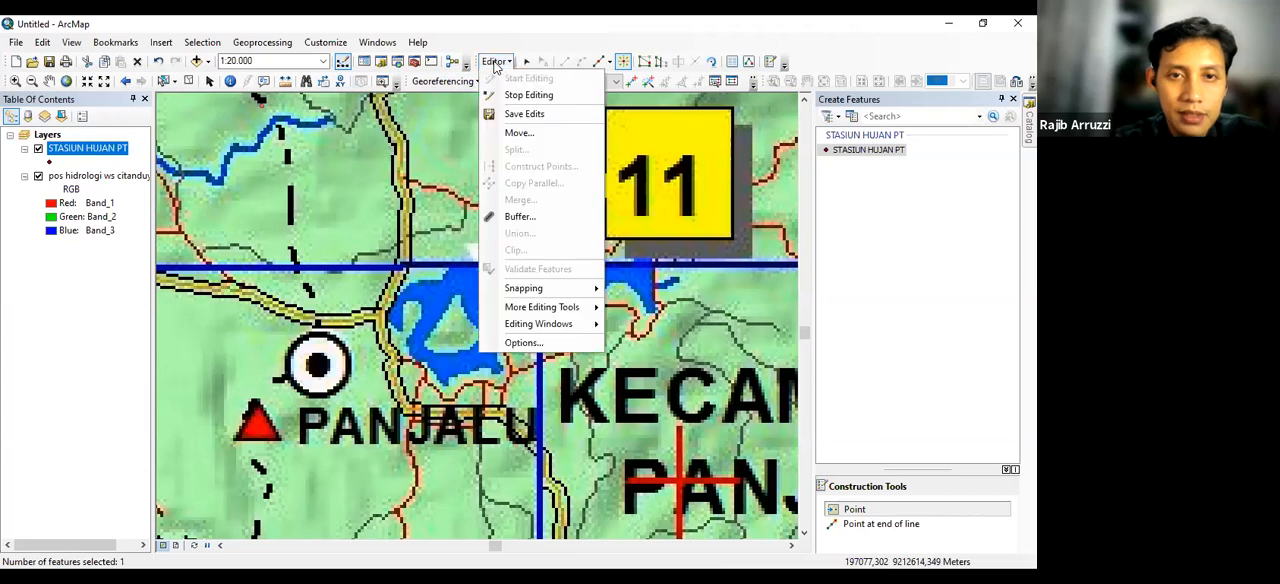
pyautogui.click(506, 110)
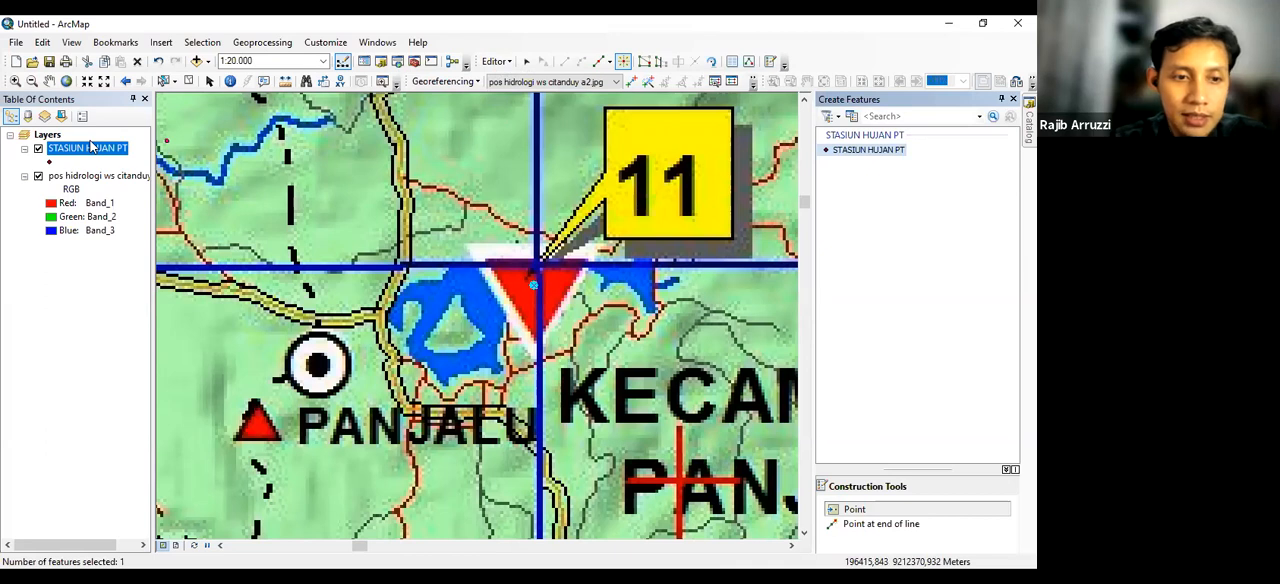
# Check the new point's record in the STASIUN HUJAN PT attribute table and close the table
pyautogui.click(84, 140)
pyautogui.rightClick(85, 144)
pyautogui.click(76, 150)
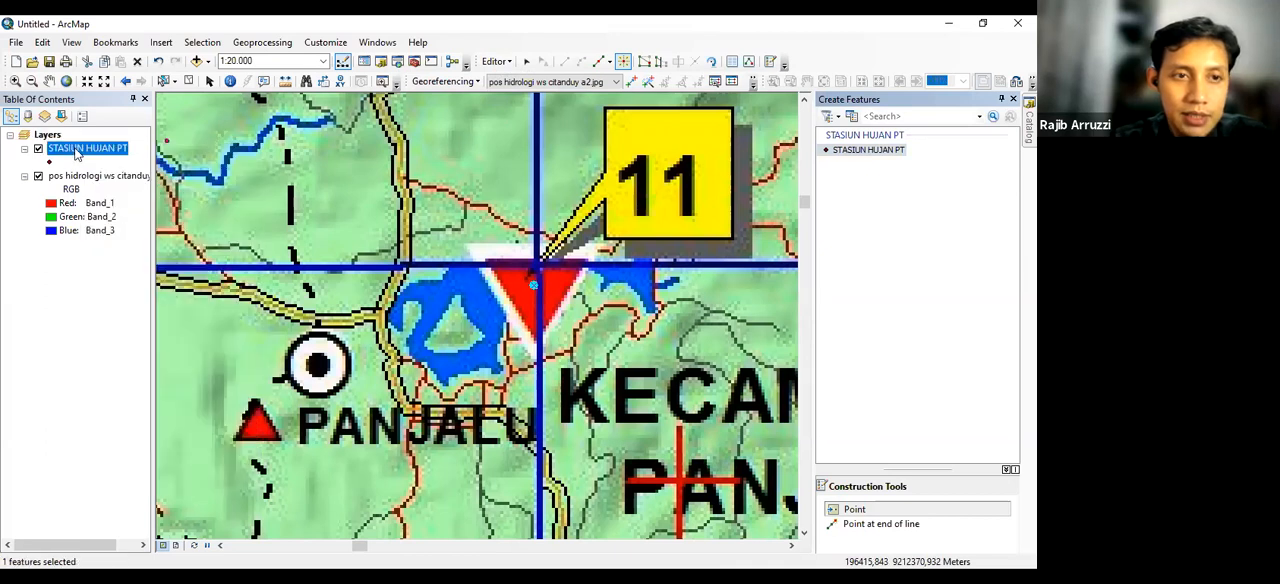
pyautogui.rightClick(76, 150)
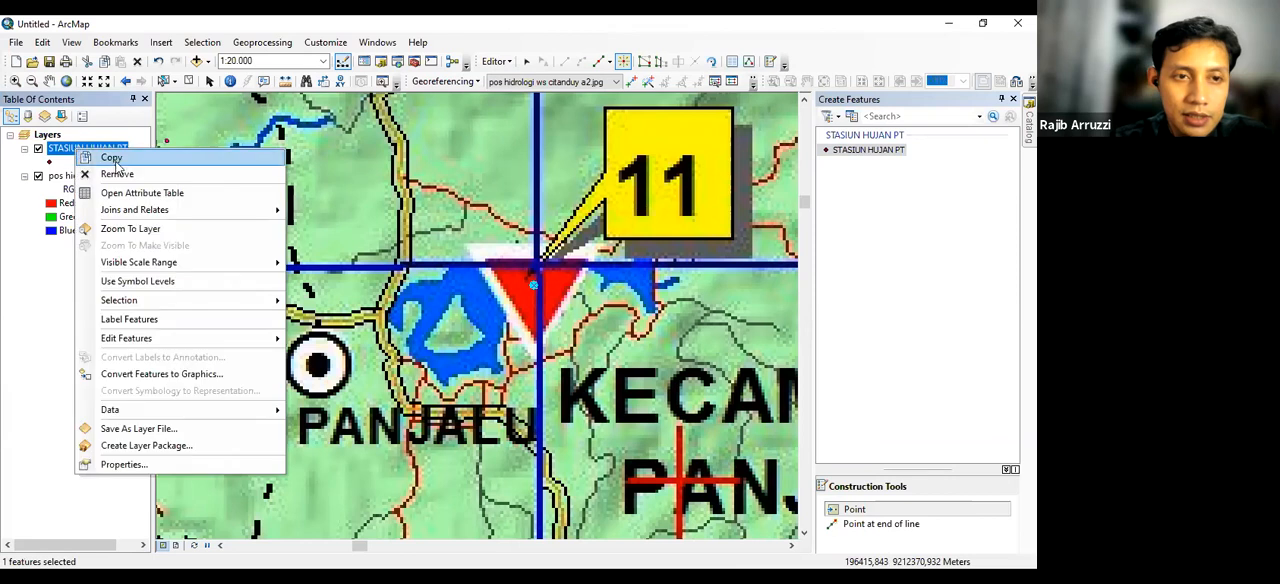
pyautogui.click(119, 194)
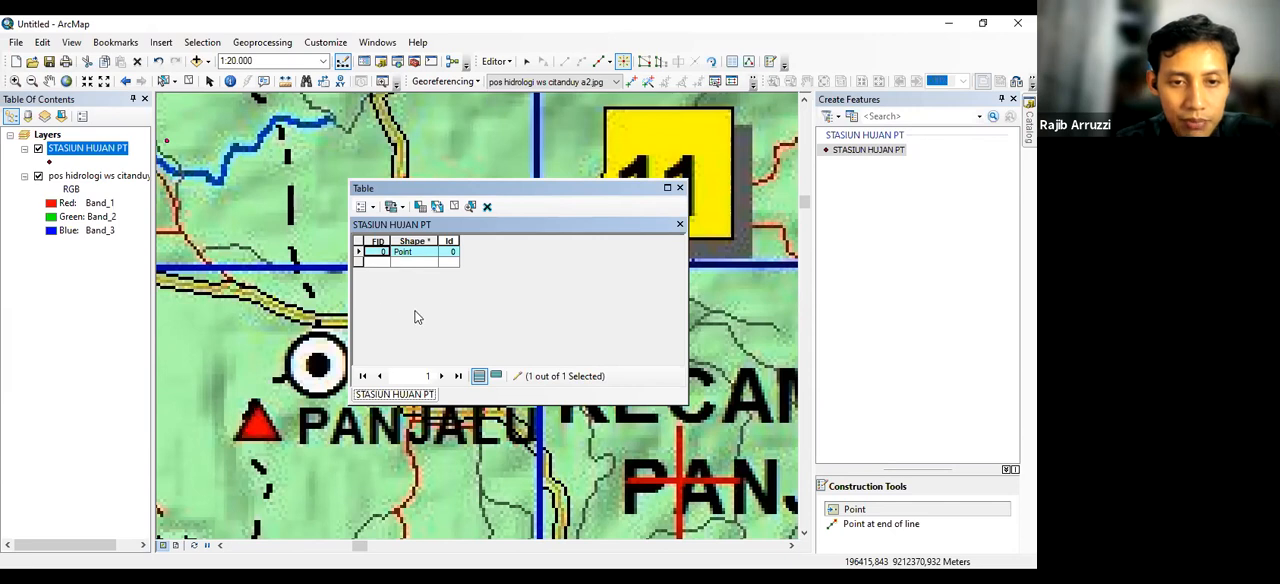
pyautogui.click(679, 188)
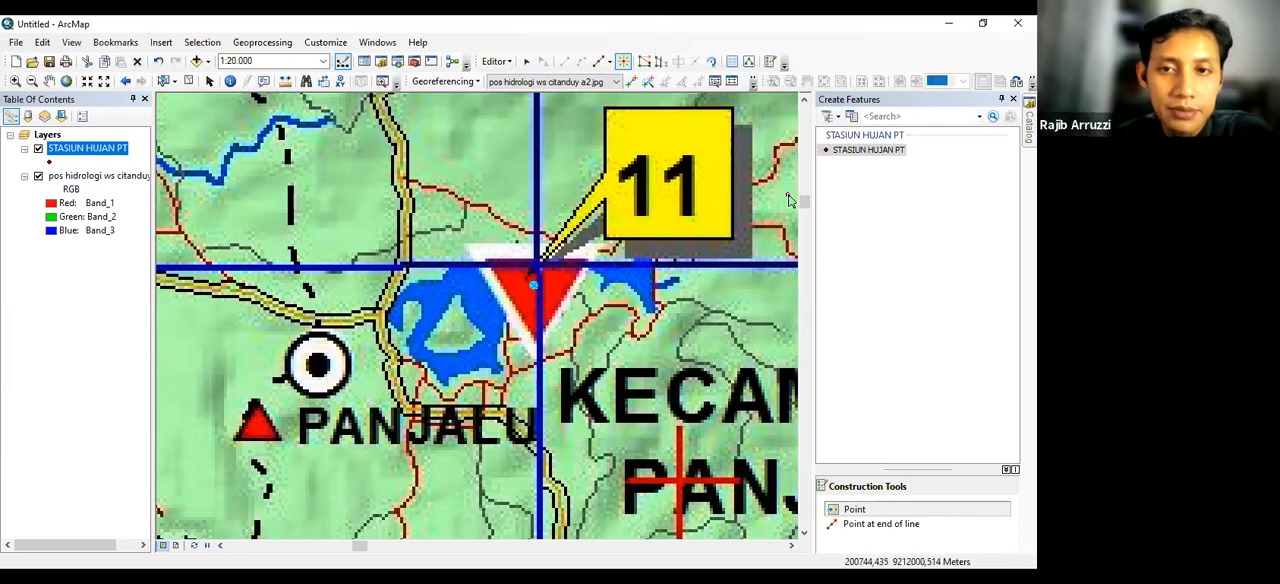
# Place a STASIUN HUJAN PT point on the red triangle of station 16 near Rancah and save the edits
pyautogui.click(847, 152)
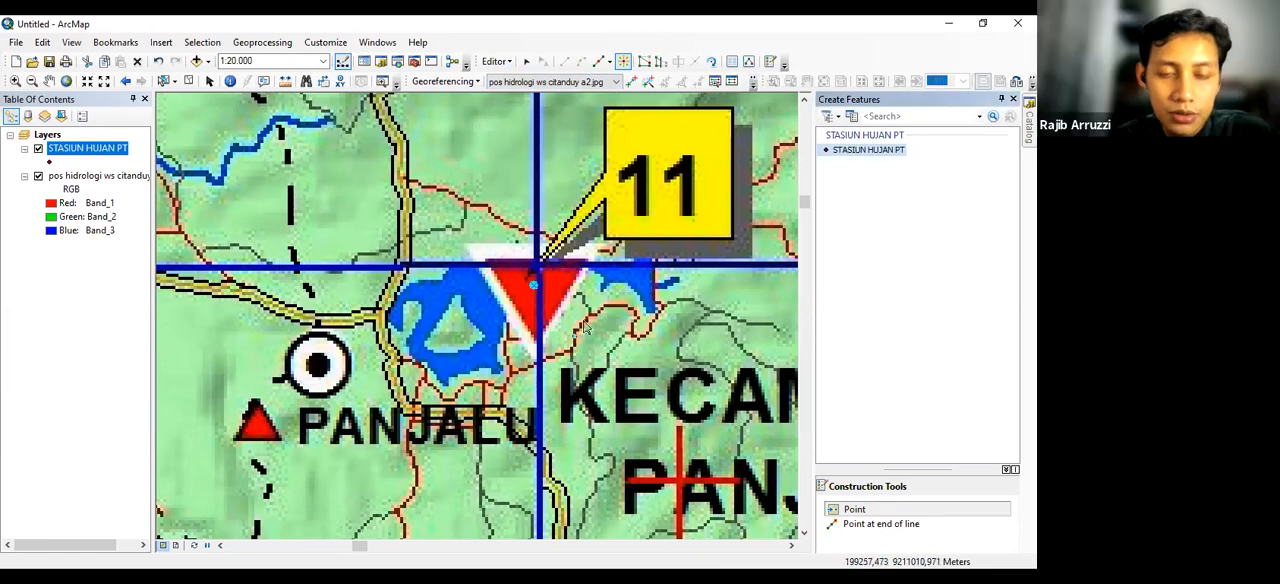
pyautogui.scroll(1, 523, 365)
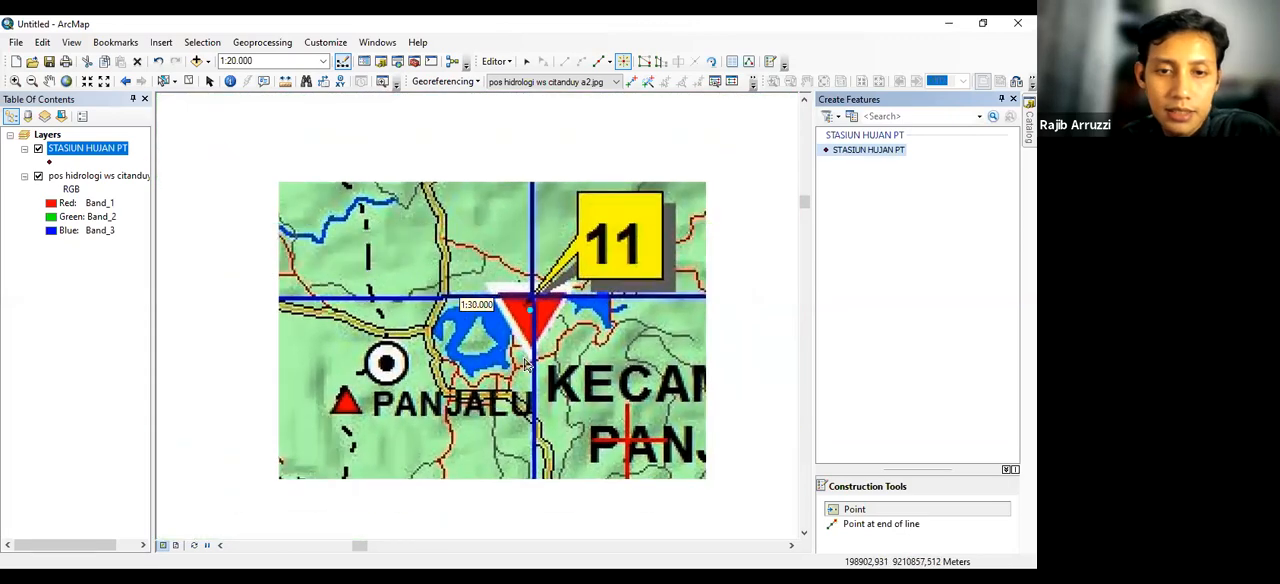
pyautogui.scroll(4, 535, 362)
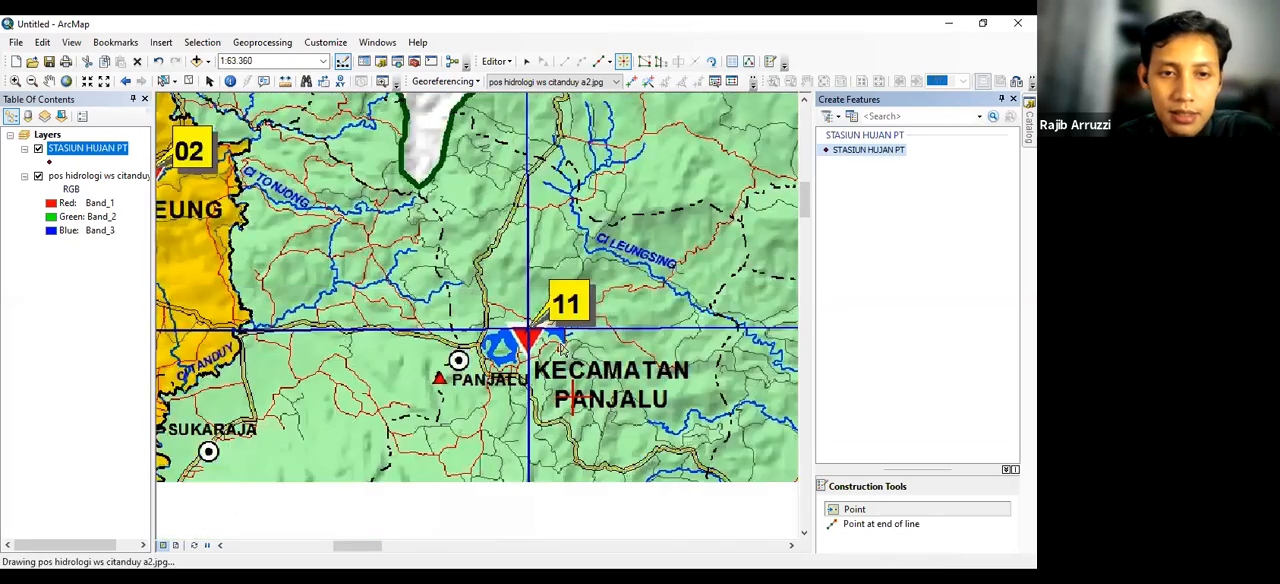
pyautogui.scroll(3, 558, 362)
pyautogui.scroll(2, 558, 370)
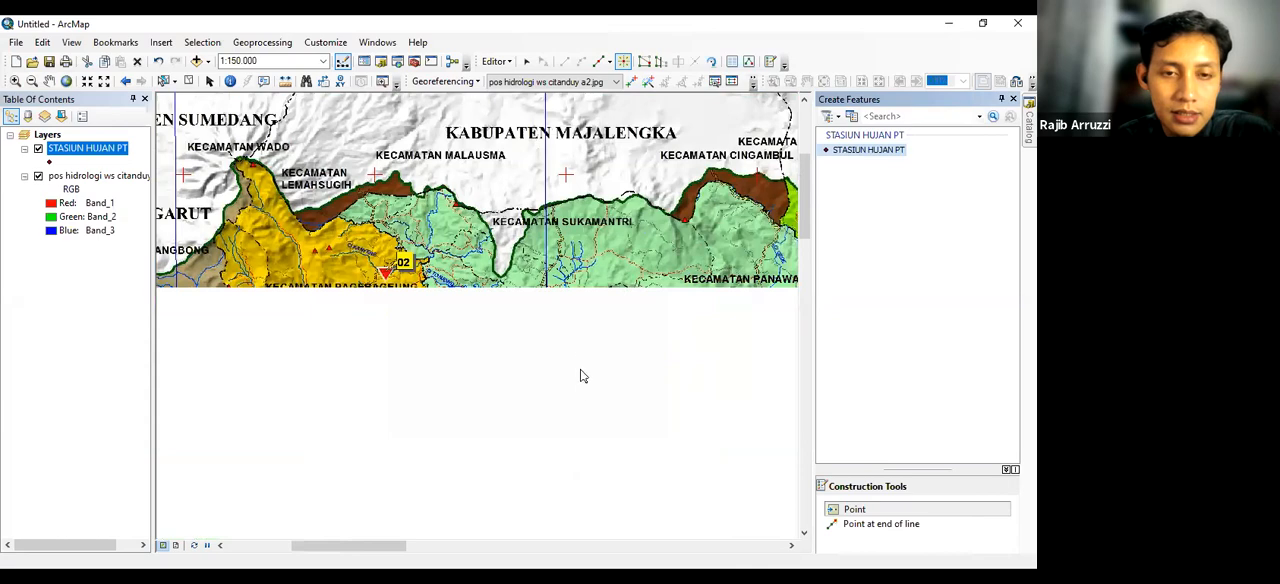
pyautogui.scroll(2, 555, 376)
pyautogui.moveTo(510, 340); pyautogui.dragTo(385, 229)
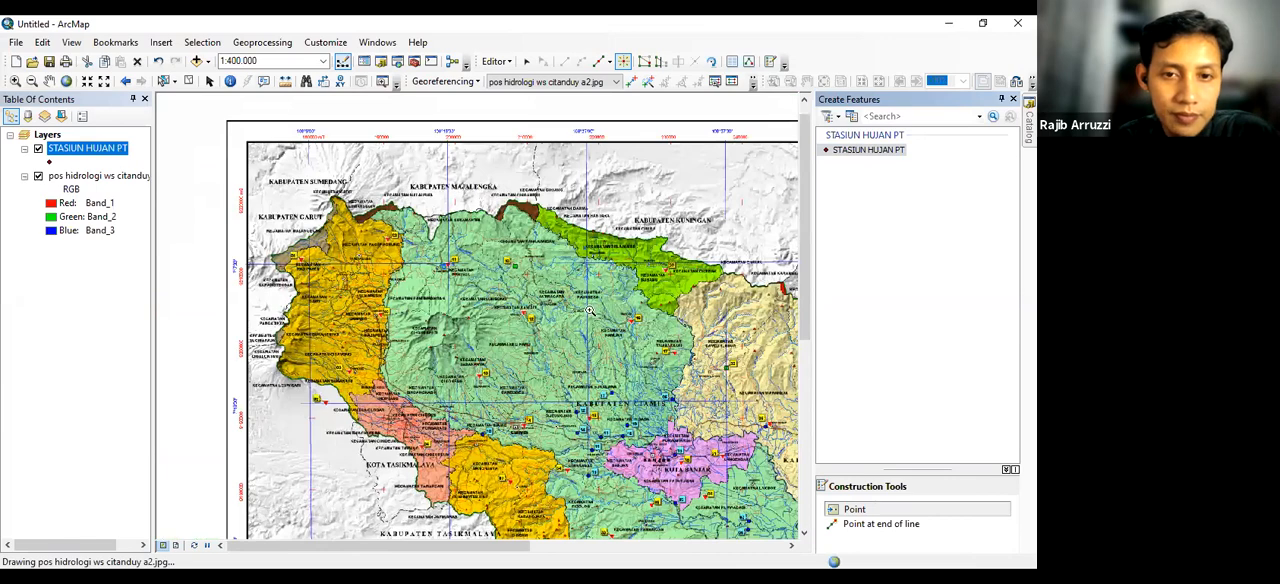
pyautogui.press('z')
pyautogui.scroll(3, 627, 310)
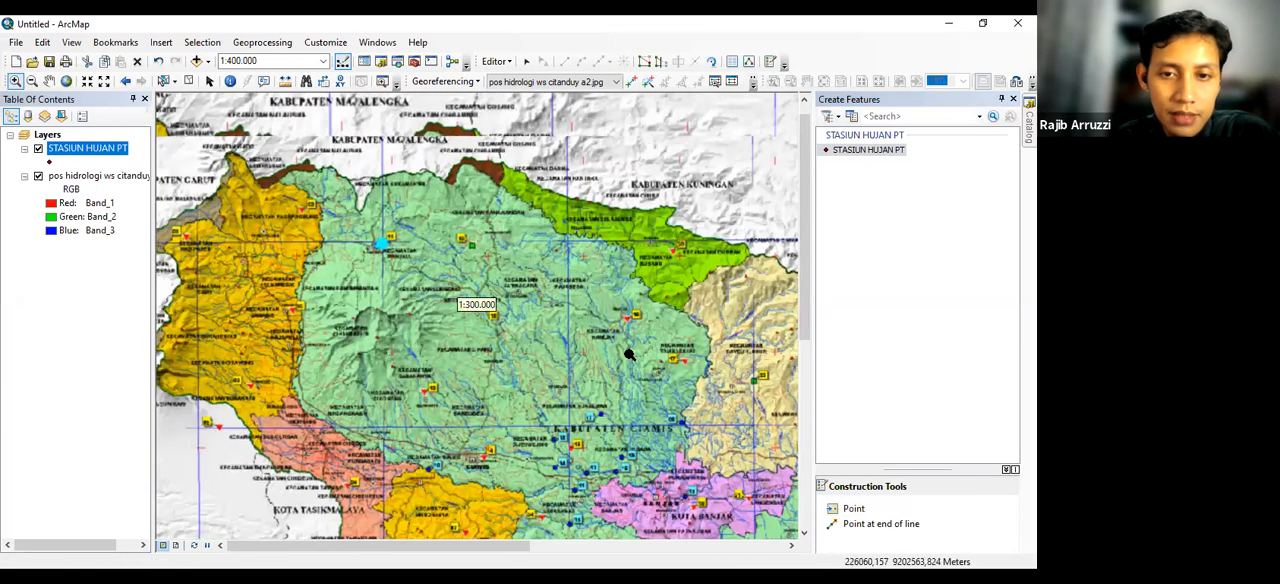
pyautogui.scroll(2, 634, 341)
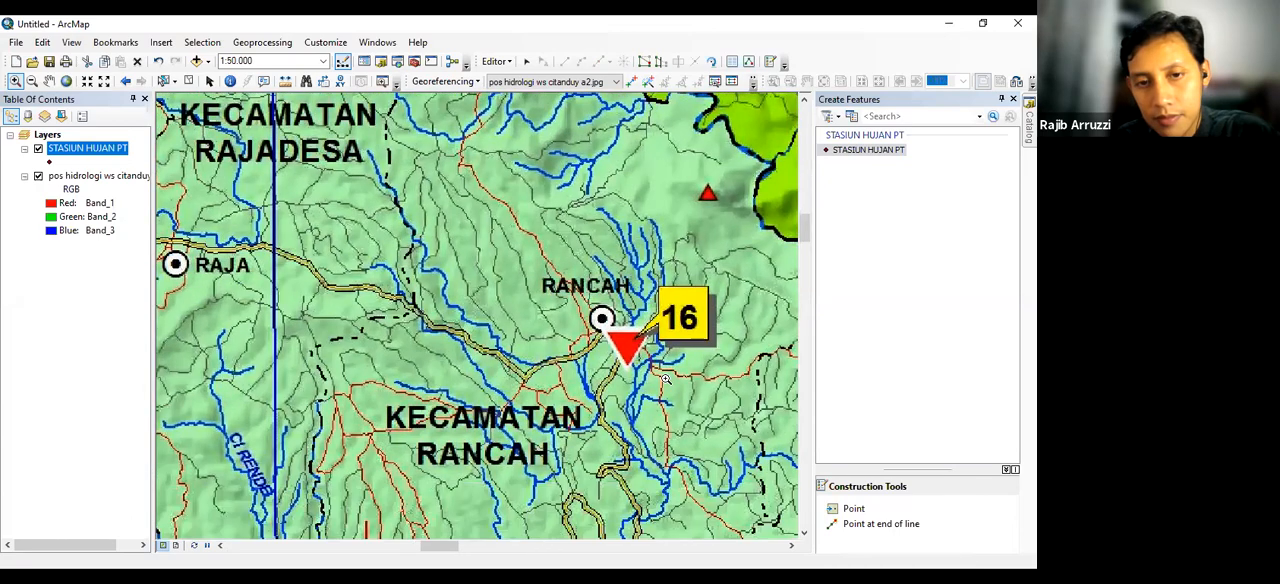
pyautogui.scroll(4, 614, 343)
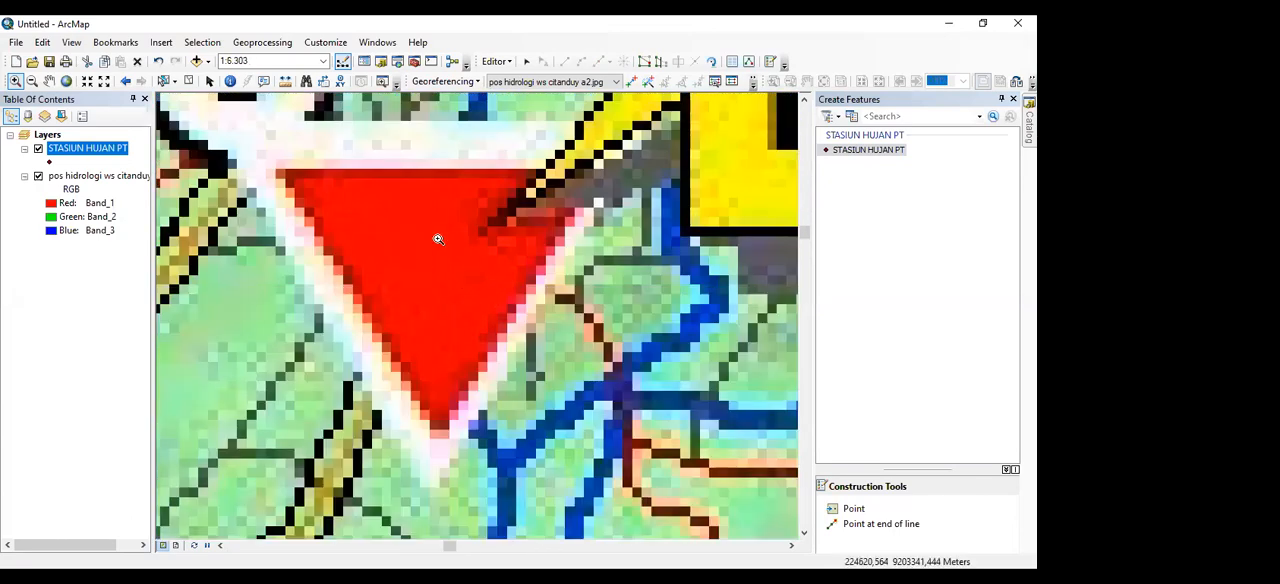
pyautogui.scroll(-2, 470, 246)
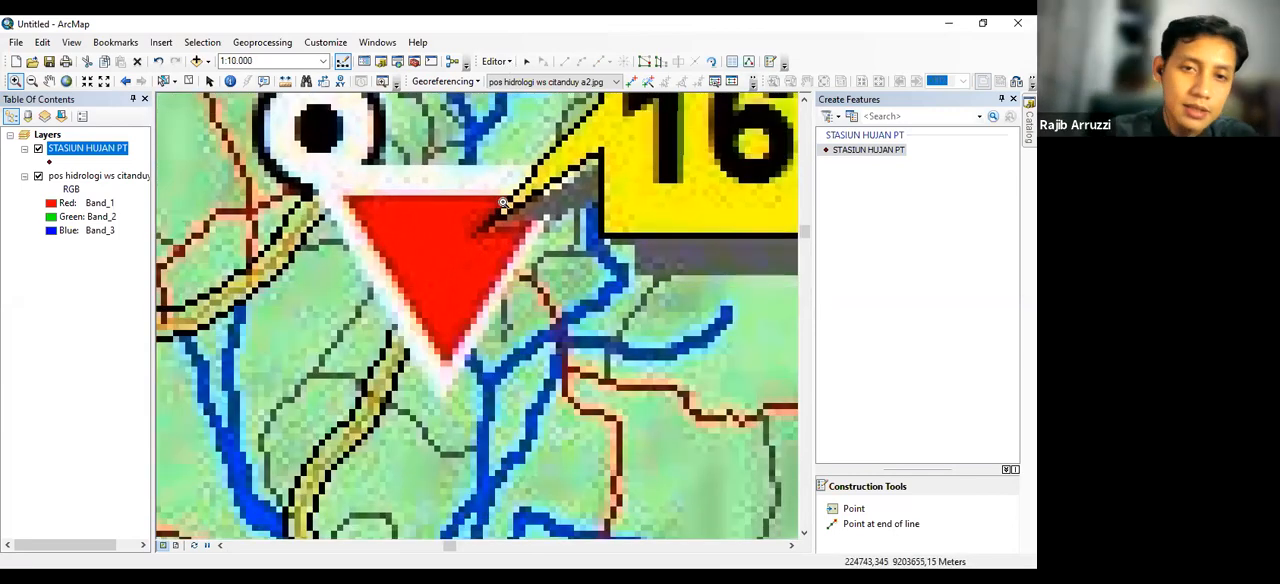
pyautogui.click(496, 61)
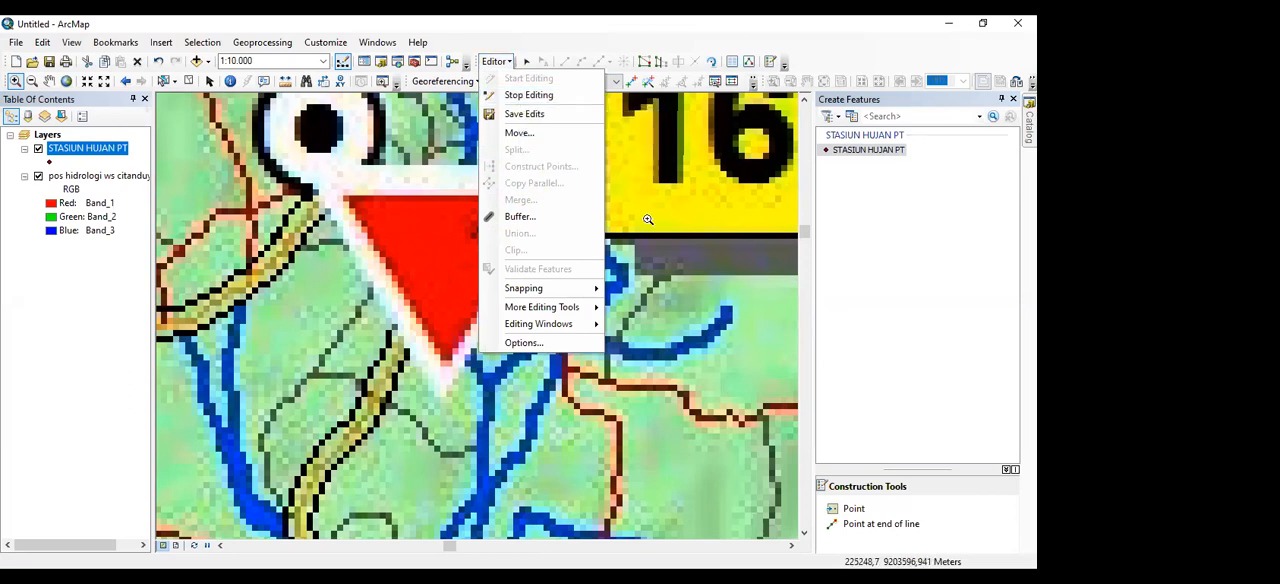
pyautogui.click(648, 219)
pyautogui.scroll(2, 648, 219)
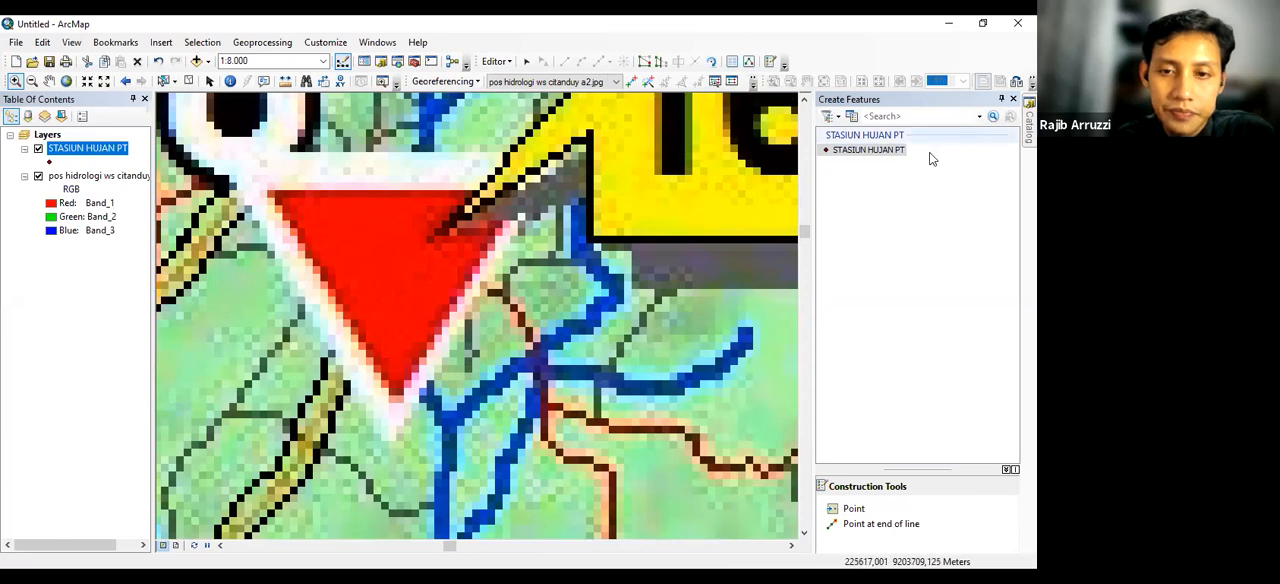
pyautogui.click(869, 510)
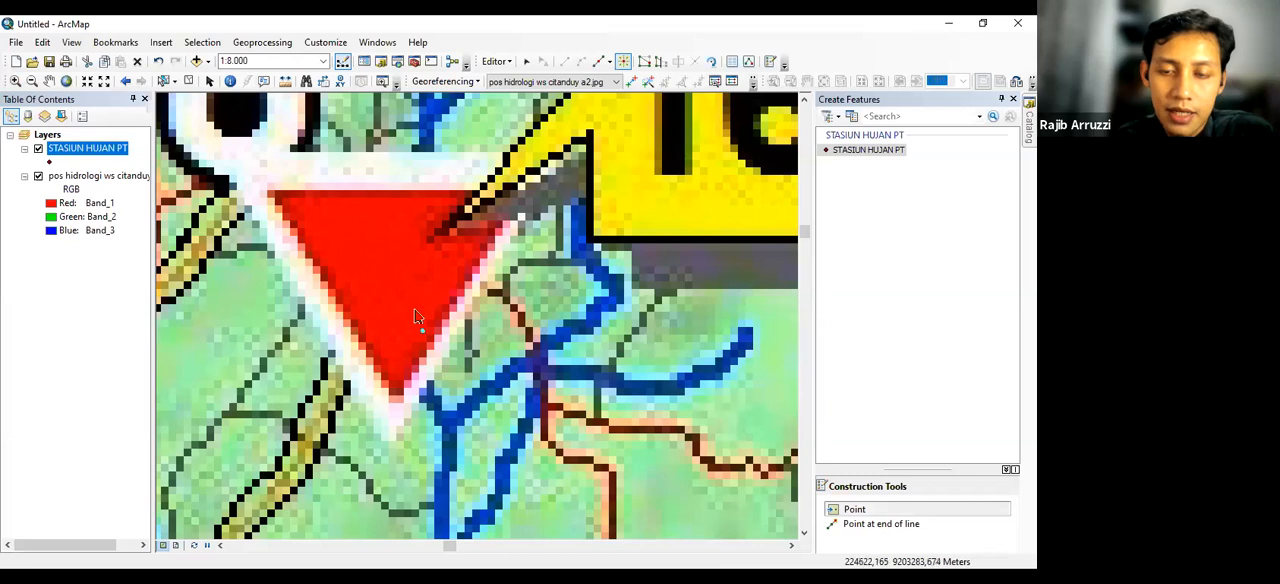
pyautogui.click(403, 260)
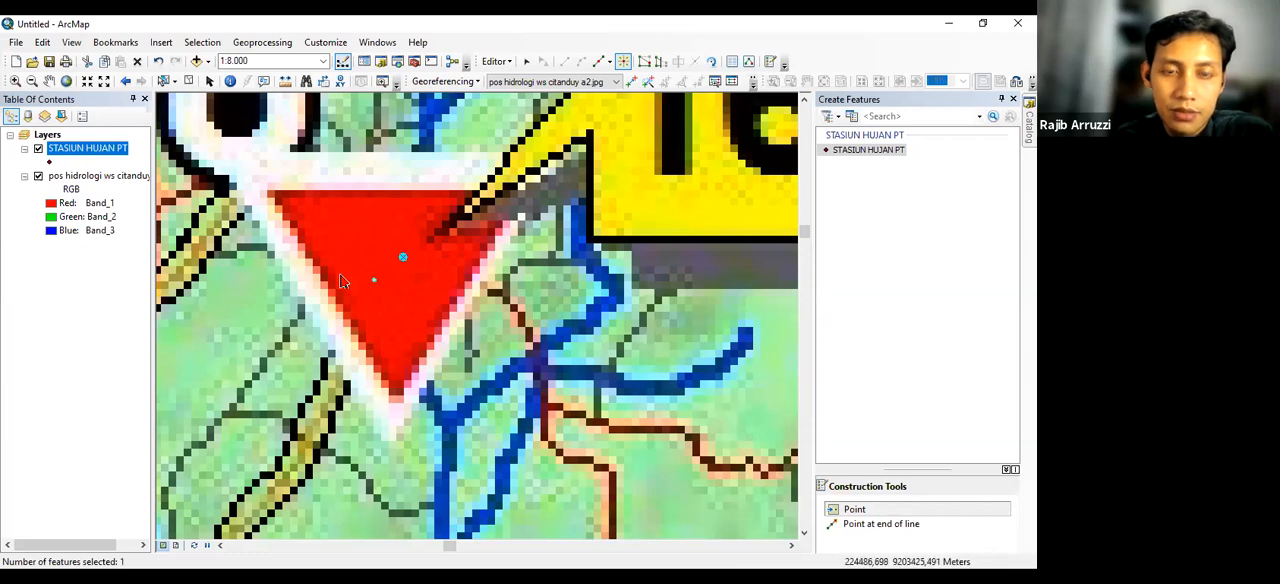
pyautogui.click(496, 61)
pyautogui.click(508, 116)
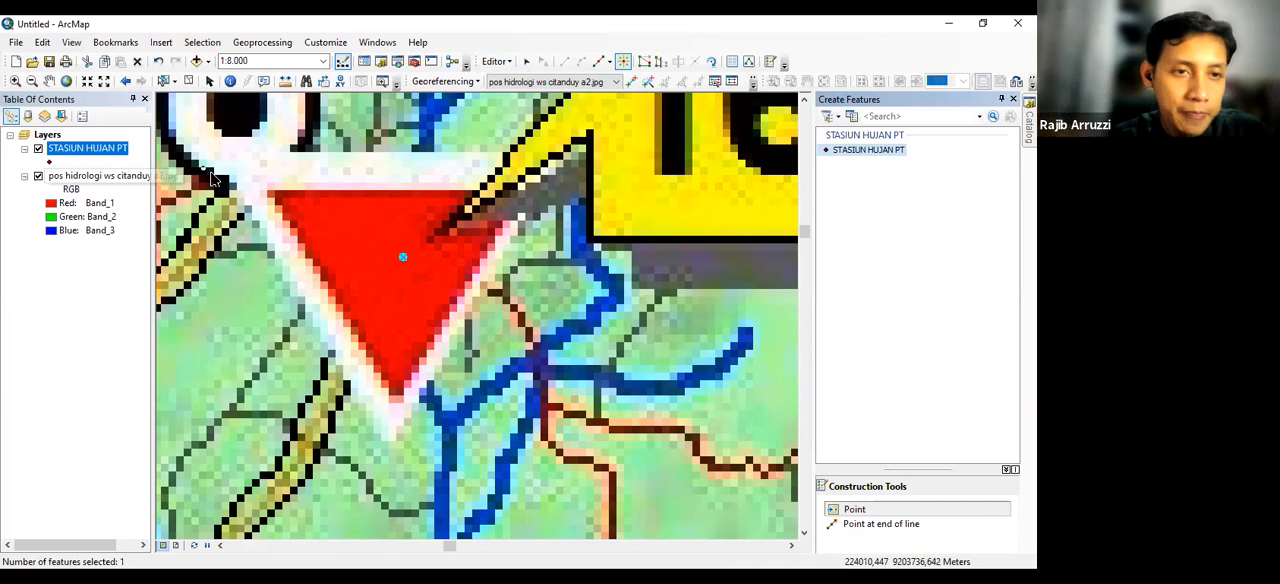
# Check the station 16 point's record in the STASIUN HUJAN PT attribute table and close the table
pyautogui.rightClick(98, 152)
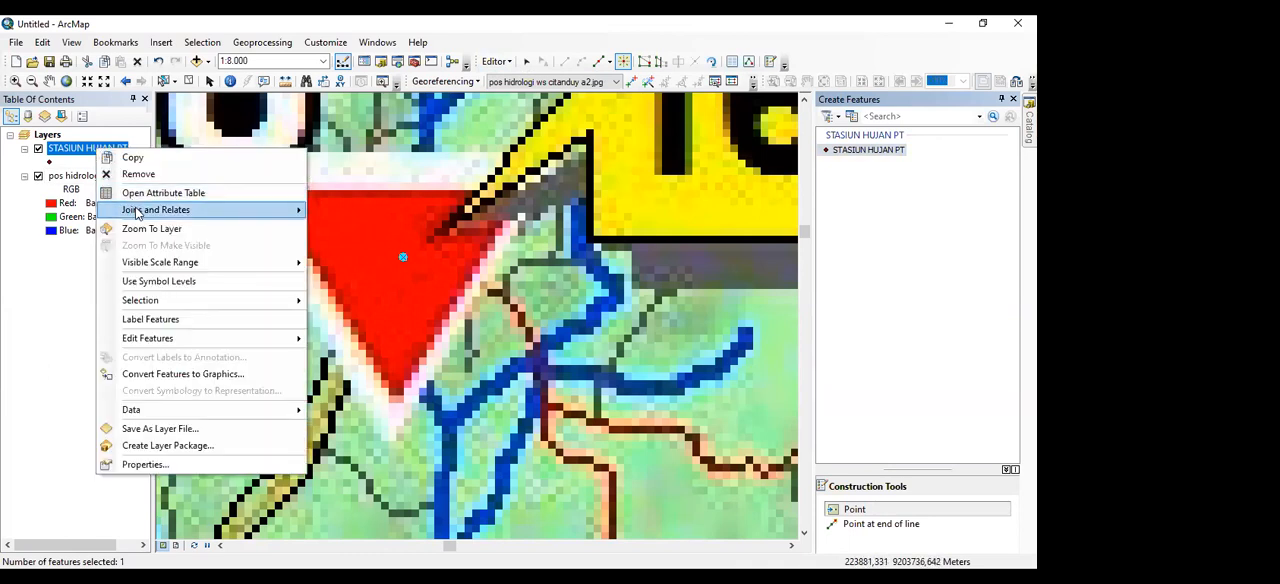
pyautogui.click(163, 193)
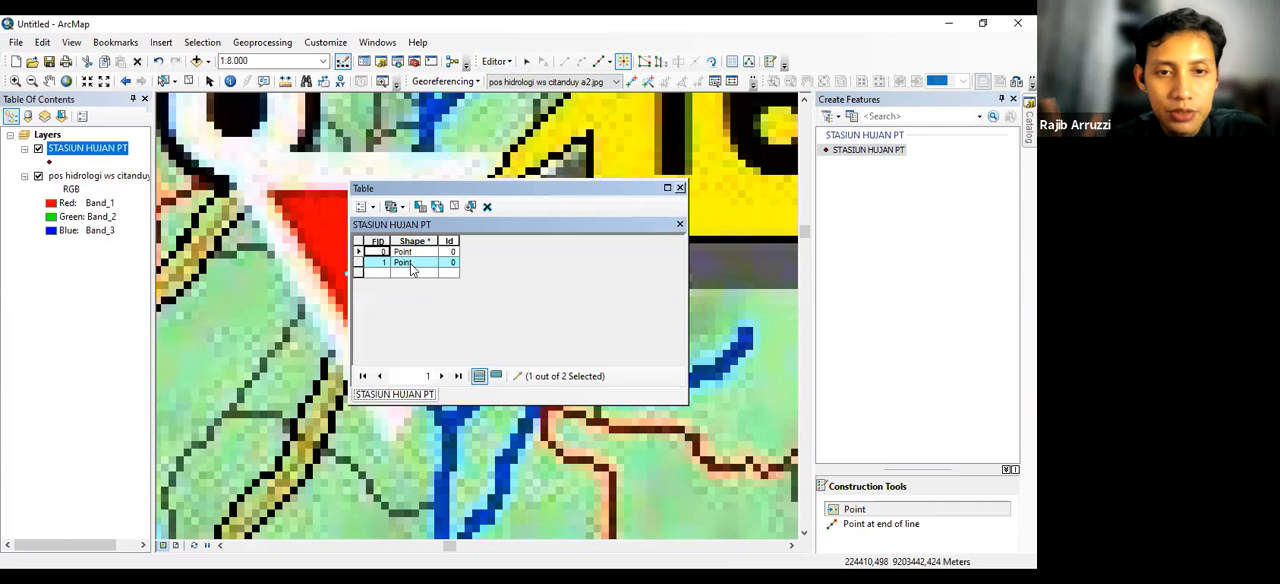
pyautogui.click(680, 188)
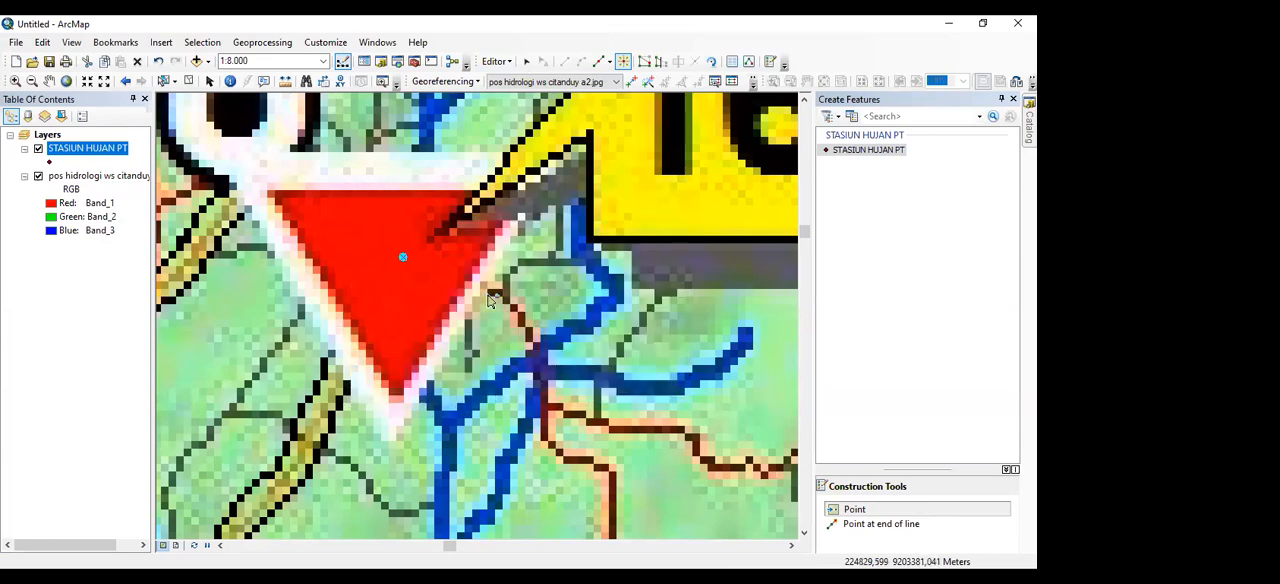
# Hide the pos hidrologi ws citanduy a2.jpg layer while viewing its full extent, and clear the feature selection
pyautogui.scroll(-4, 463, 288)
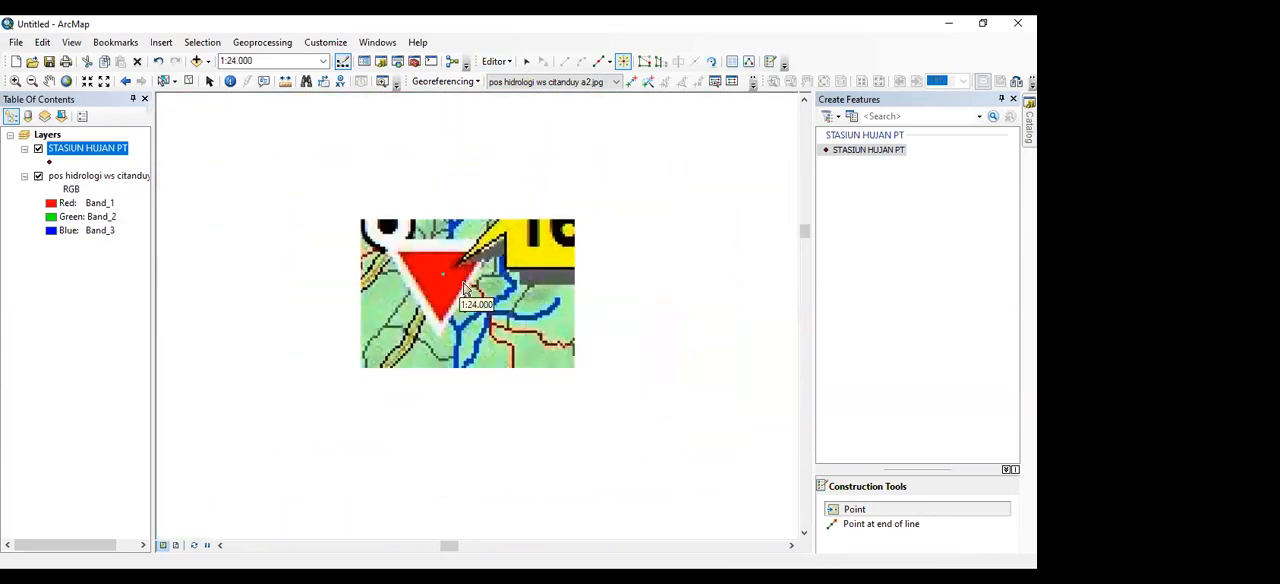
pyautogui.scroll(-4, 463, 288)
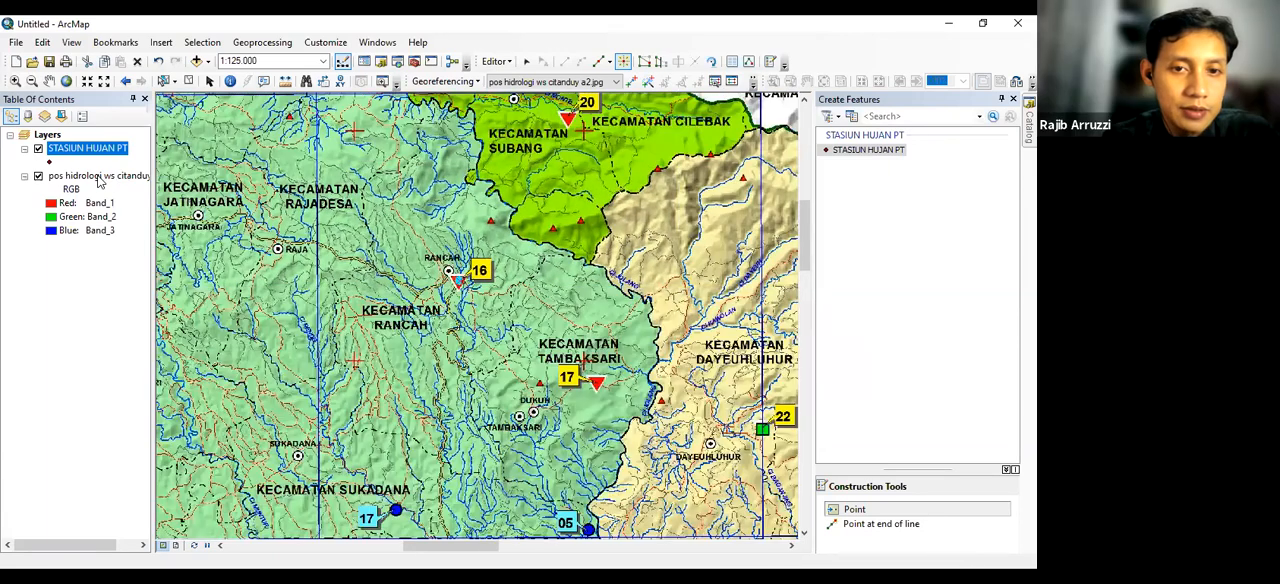
pyautogui.rightClick(100, 178)
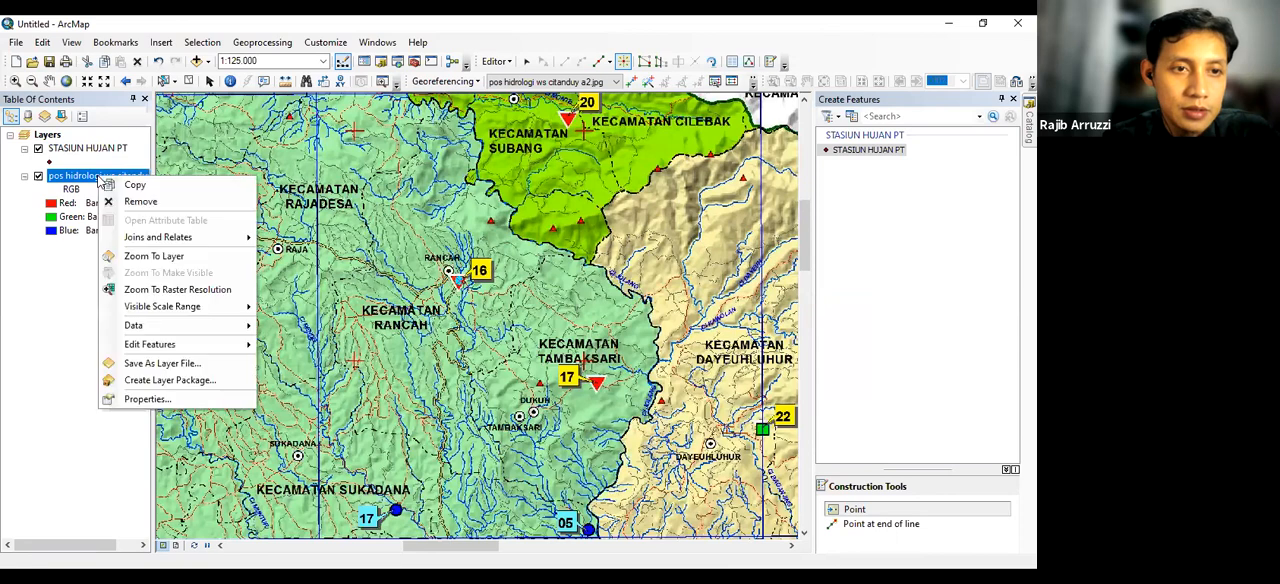
pyautogui.click(138, 259)
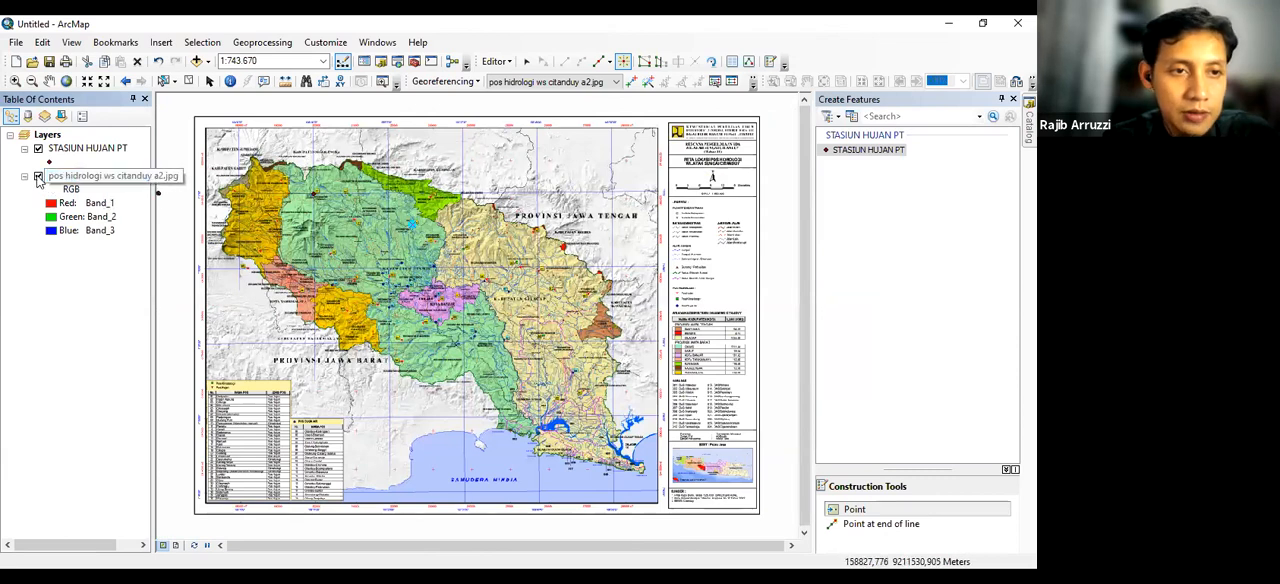
pyautogui.click(38, 177)
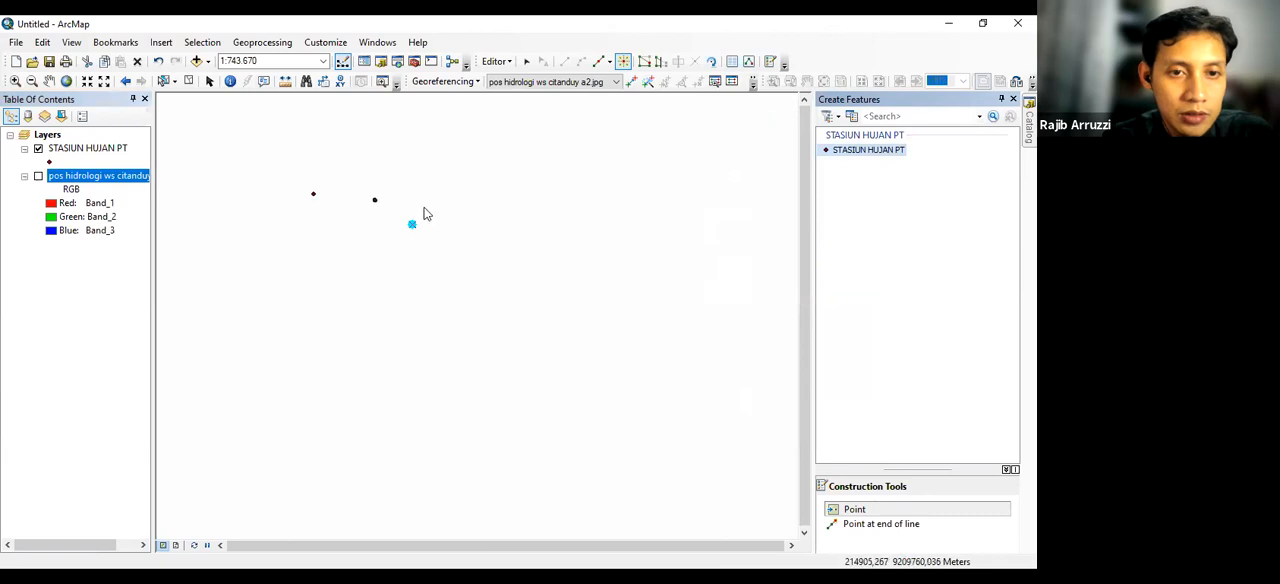
pyautogui.click(188, 82)
pyautogui.click(208, 83)
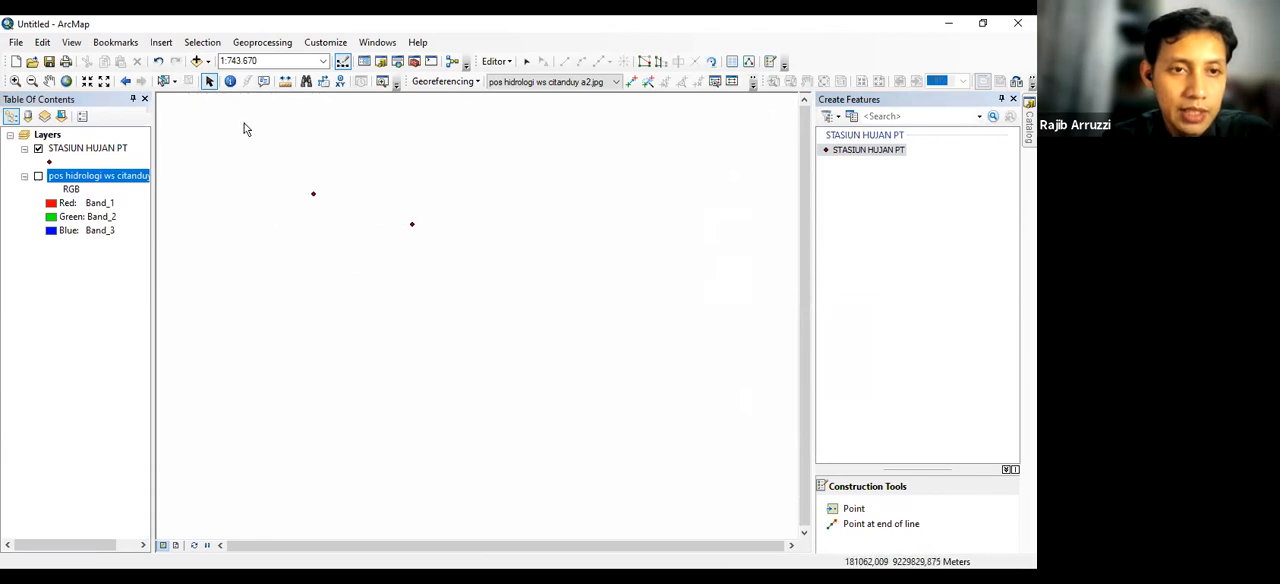
# Select the station 11 point and the station 16 point in turn, and clear the selection
pyautogui.click(162, 81)
pyautogui.moveTo(287, 181); pyautogui.dragTo(329, 222)
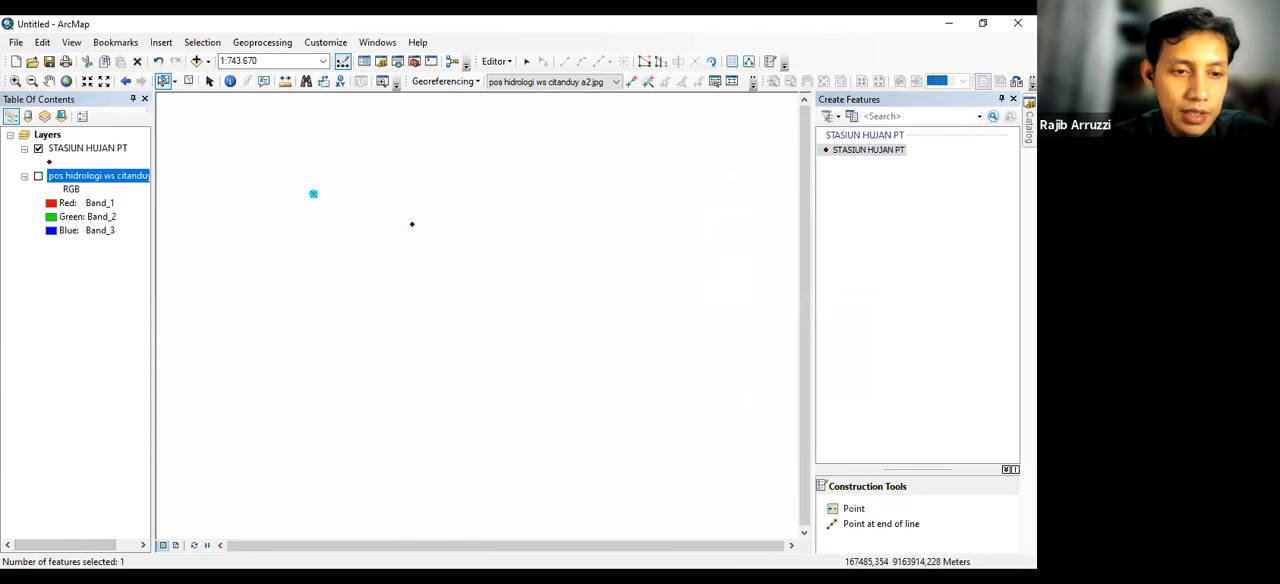
pyautogui.moveTo(403, 208); pyautogui.dragTo(435, 251)
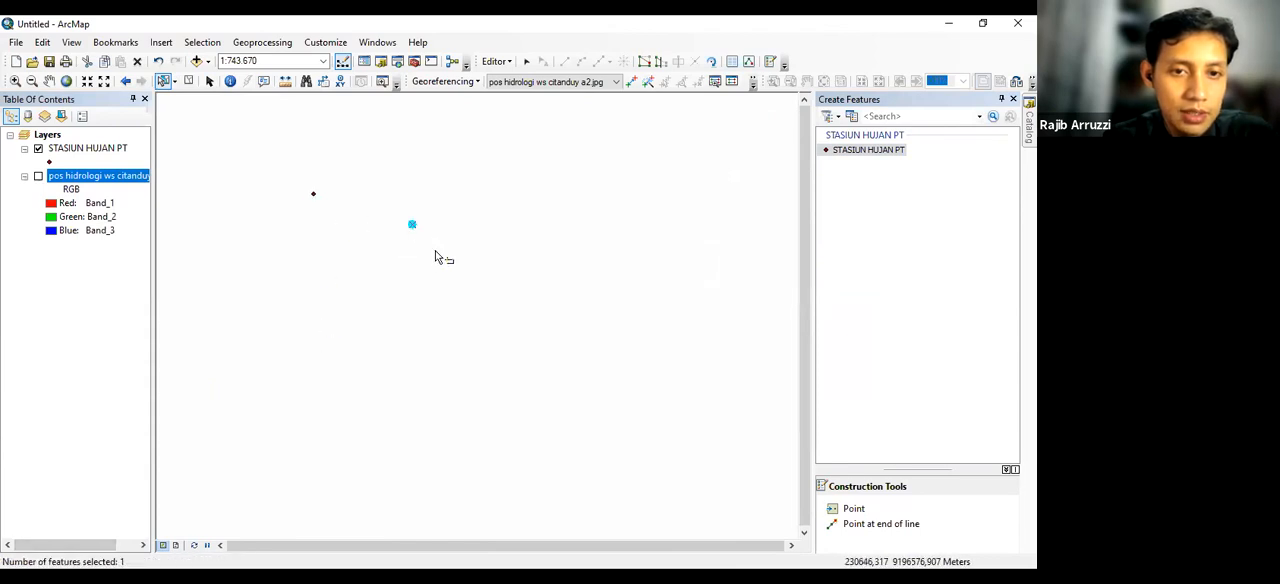
pyautogui.click(188, 80)
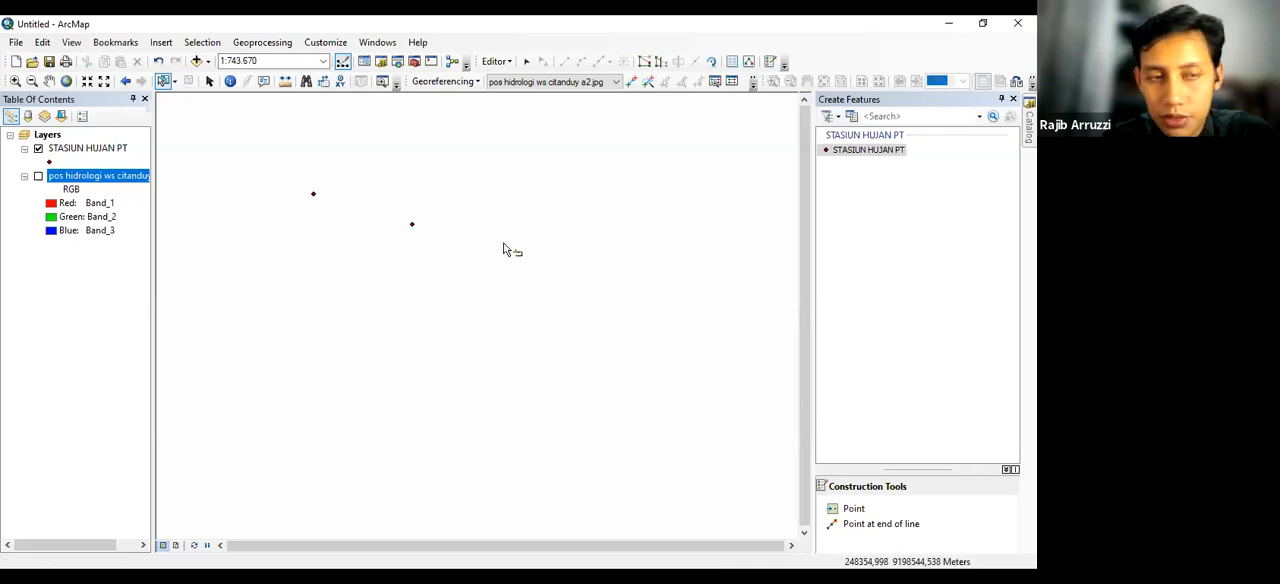
# Stop the editing session on the STASIUN HUJAN PT layer
pyautogui.click(86, 149)
pyautogui.rightClick(86, 149)
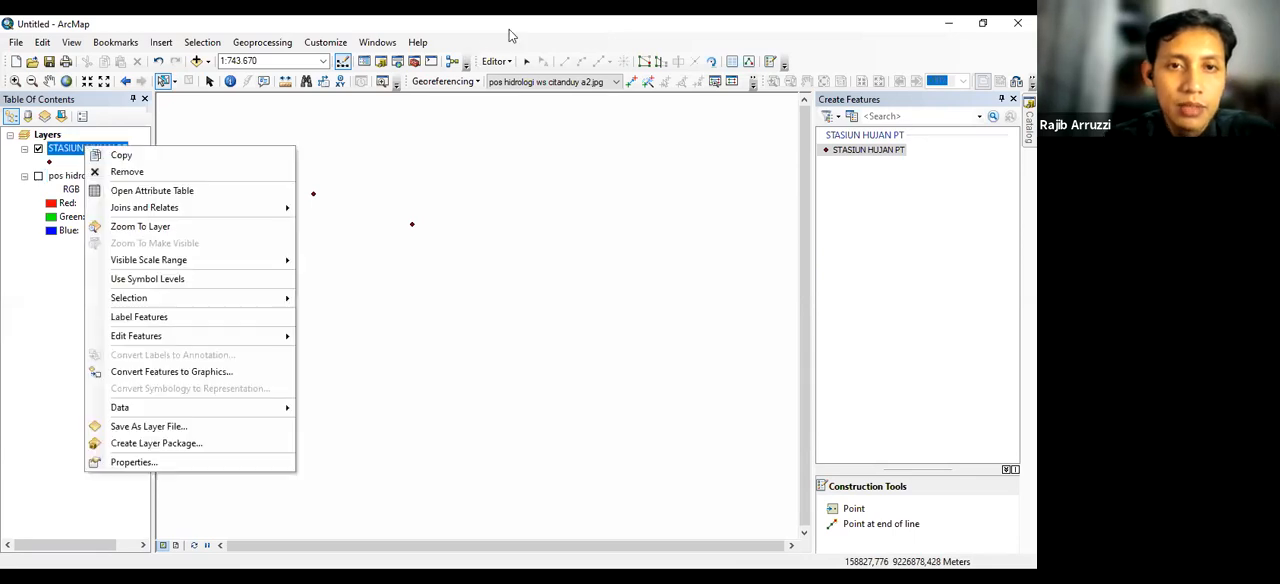
pyautogui.click(478, 58)
pyautogui.click(497, 60)
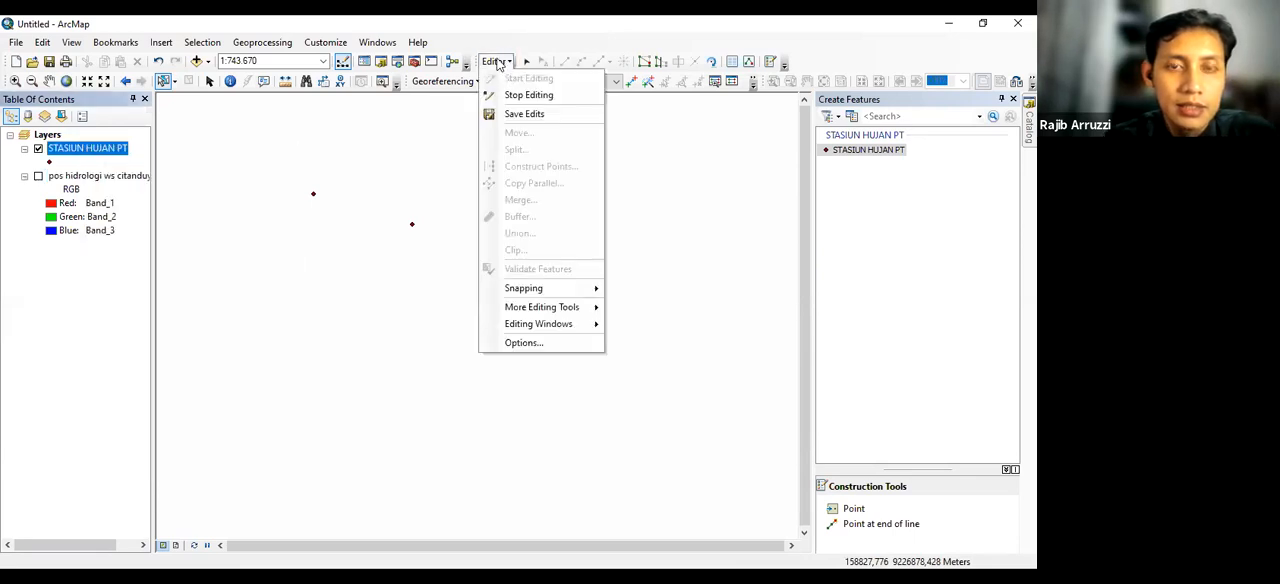
pyautogui.click(510, 96)
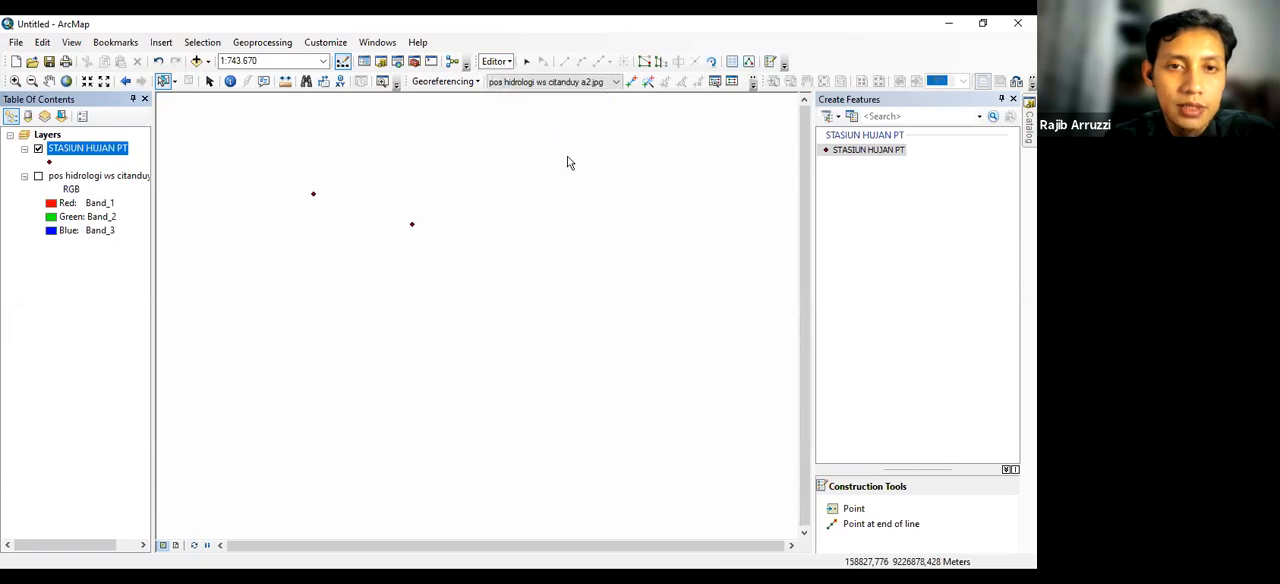
# Add a Text field named nama with length 30 to the STASIUN HUJAN PT attribute table
pyautogui.rightClick(95, 153)
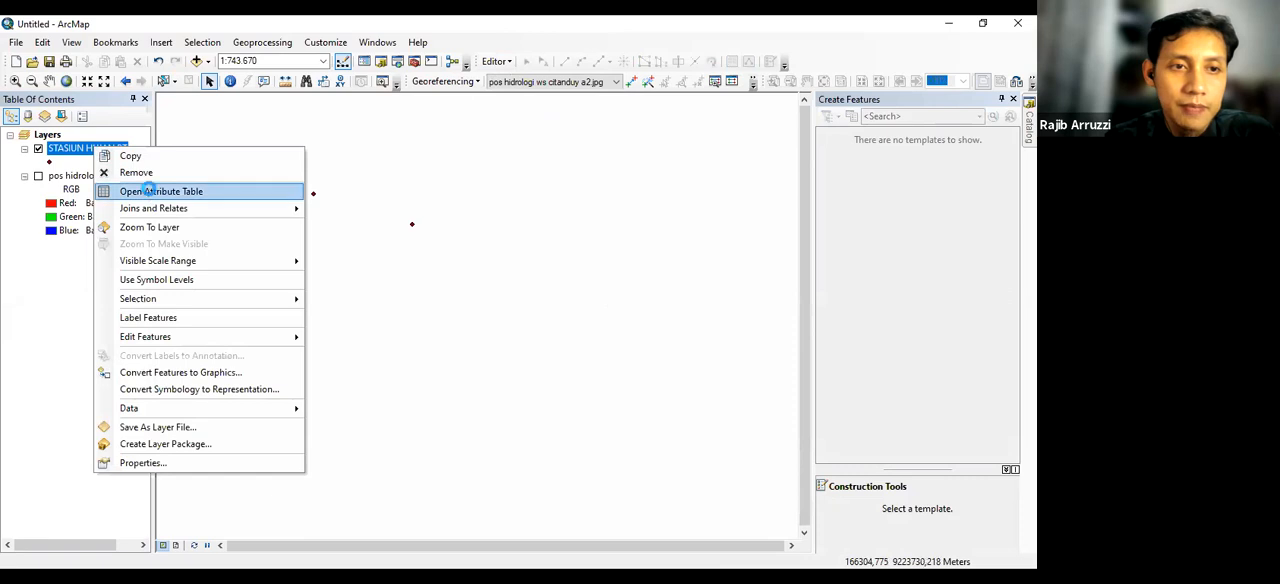
pyautogui.click(151, 193)
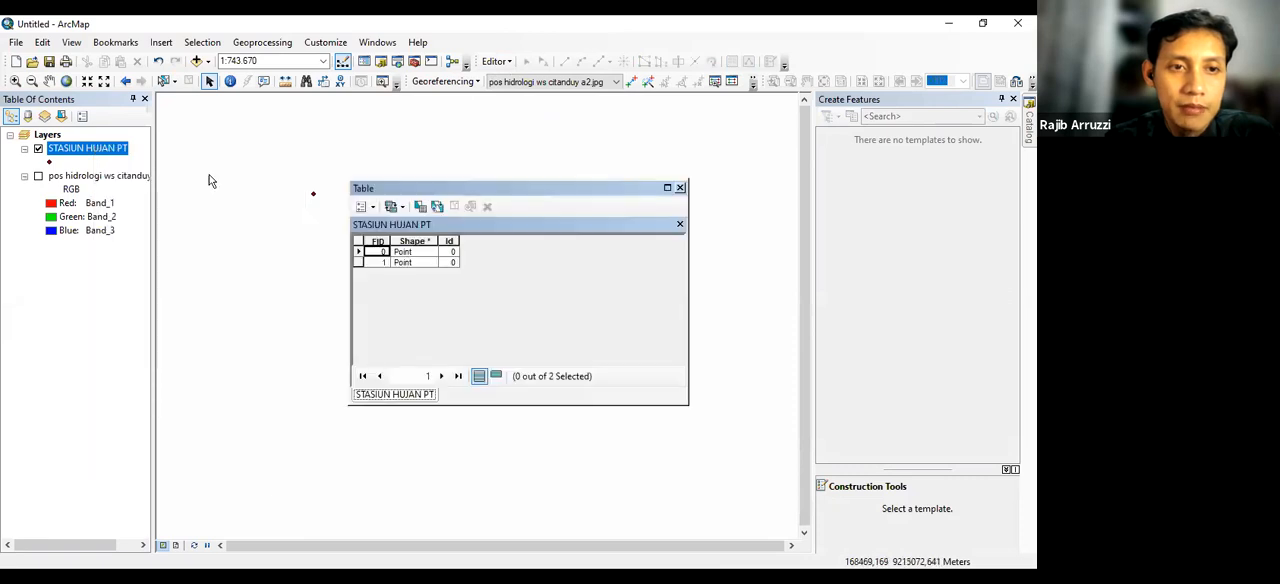
pyautogui.click(370, 207)
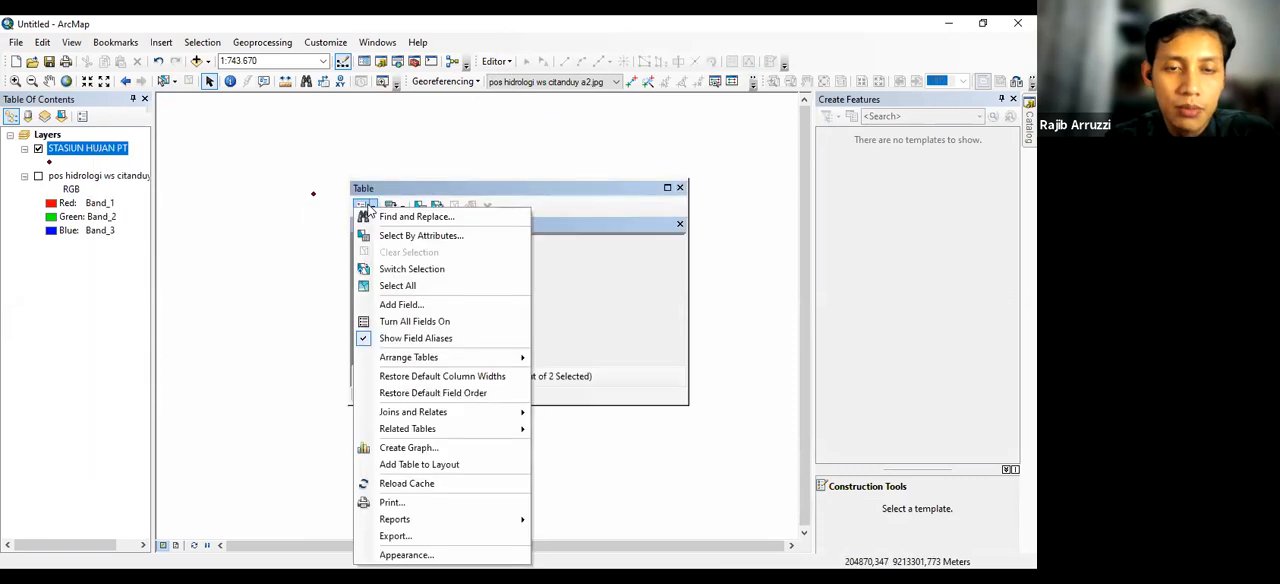
pyautogui.click(399, 305)
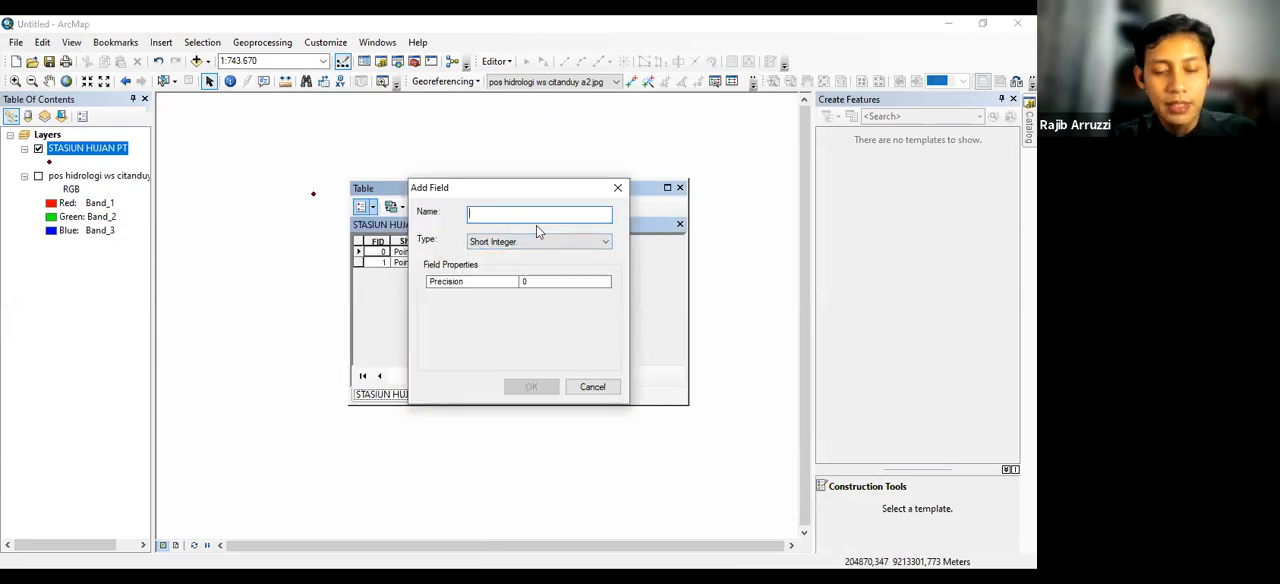
pyautogui.write('nama')
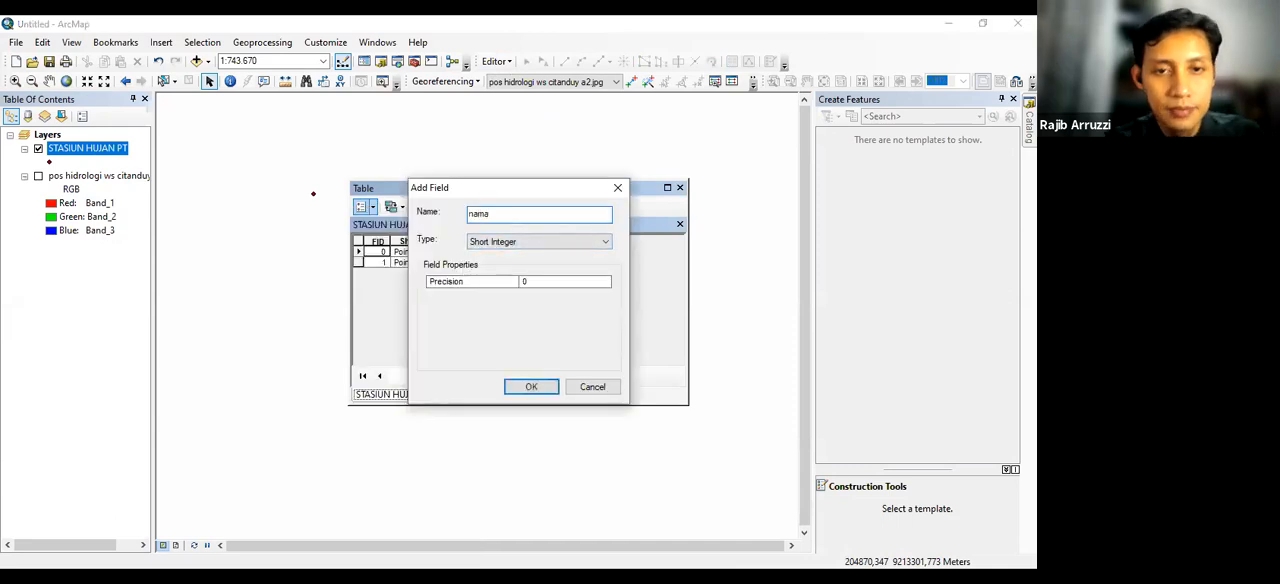
pyautogui.click(536, 240)
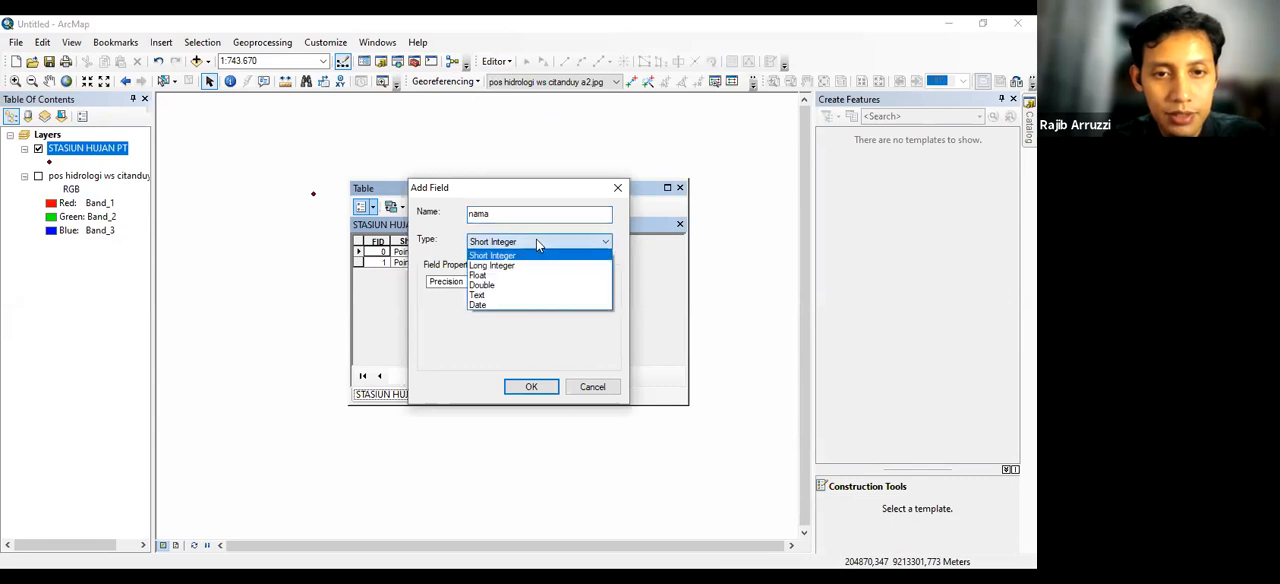
pyautogui.click(502, 296)
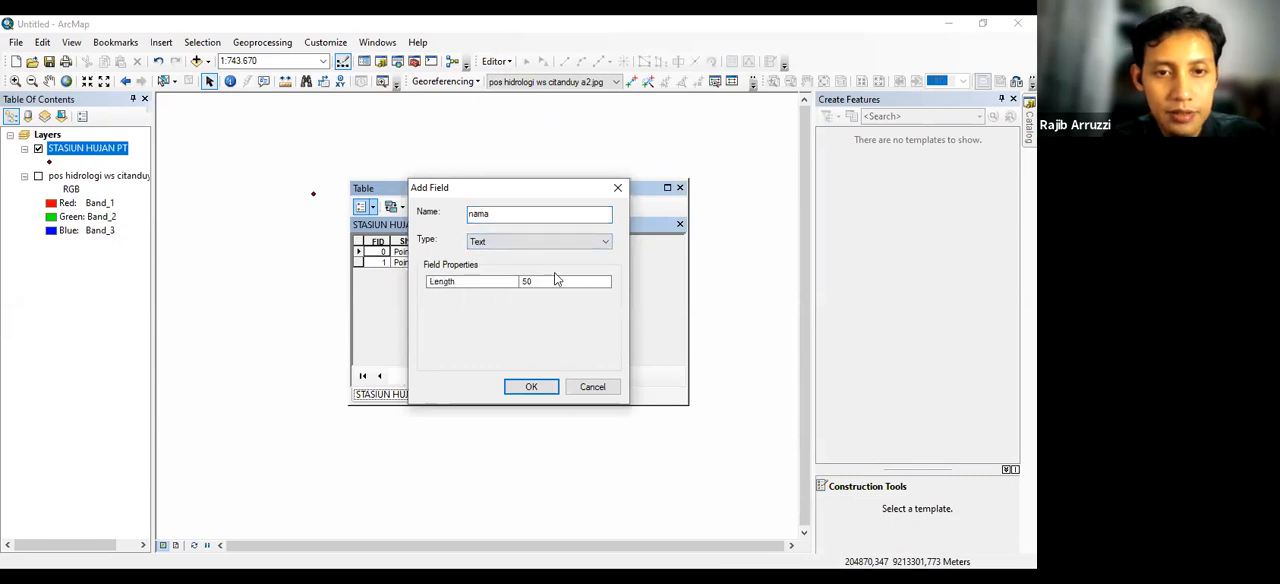
pyautogui.click(547, 281)
pyautogui.write('30')
pyautogui.click(533, 386)
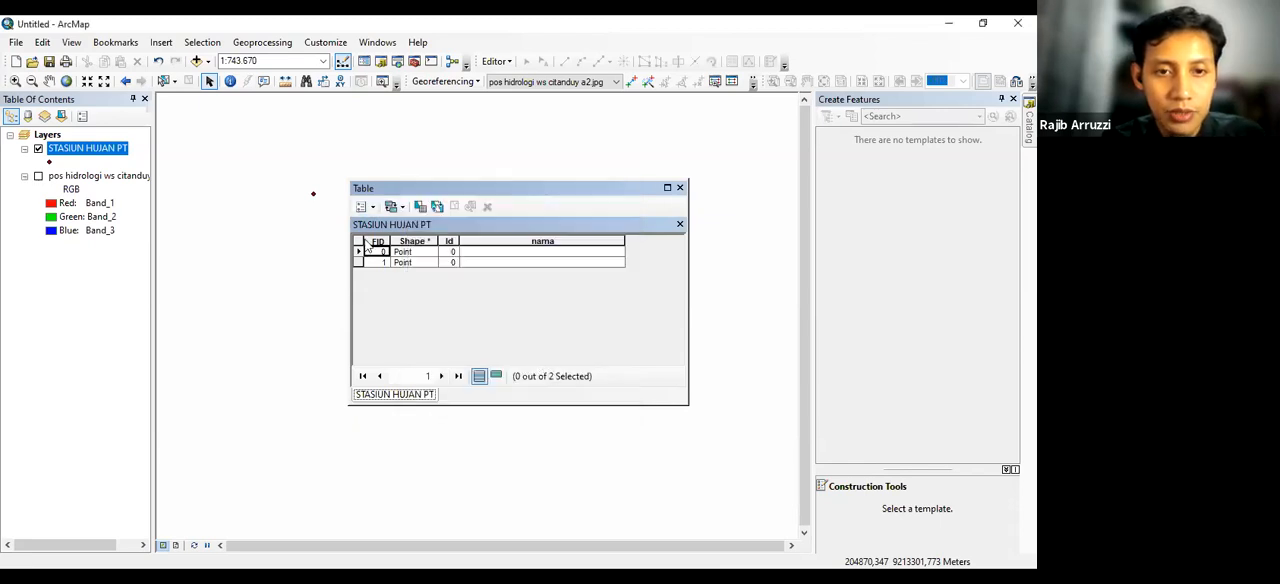
# Add a Double field named X to the STASIUN HUJAN PT attribute table
pyautogui.click(366, 207)
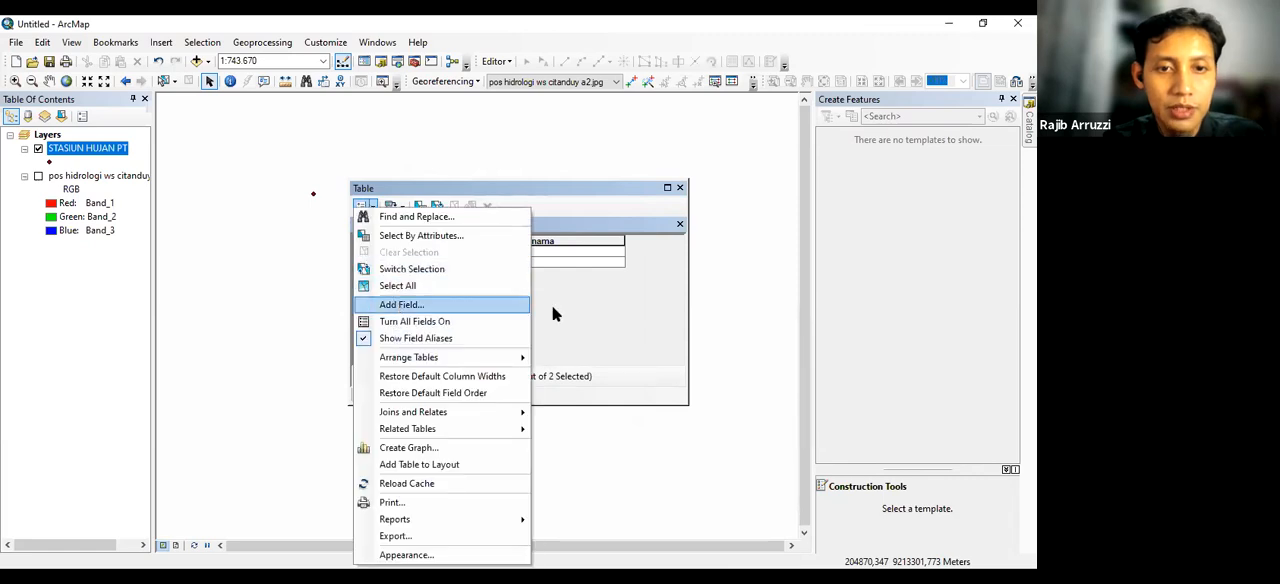
pyautogui.click(397, 305)
pyautogui.write('X')
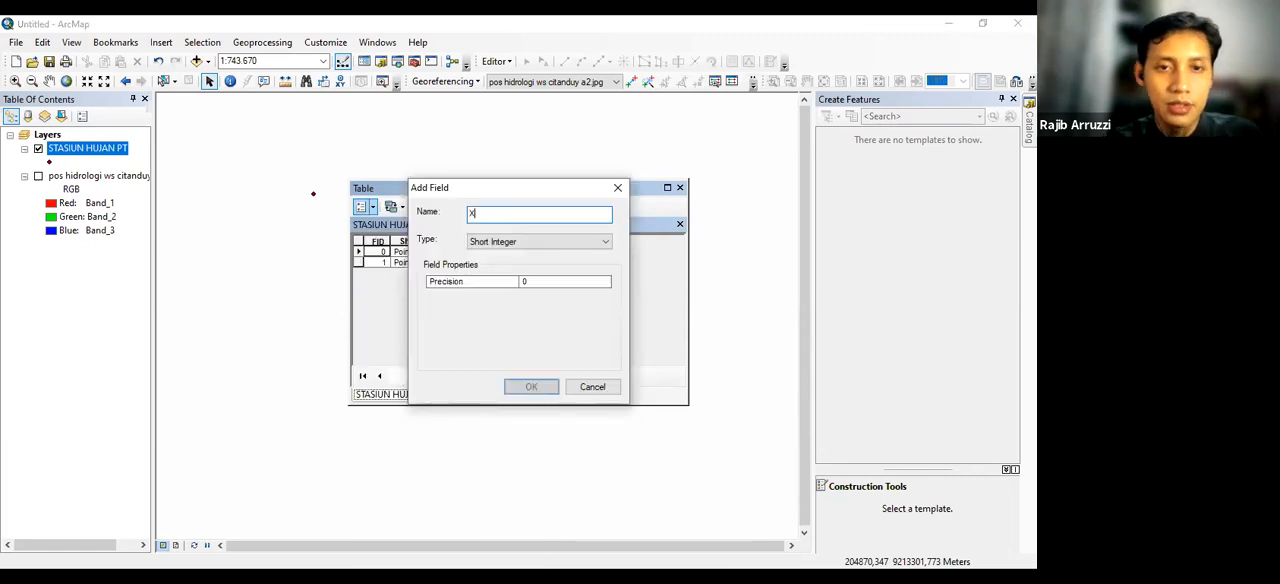
pyautogui.click(553, 241)
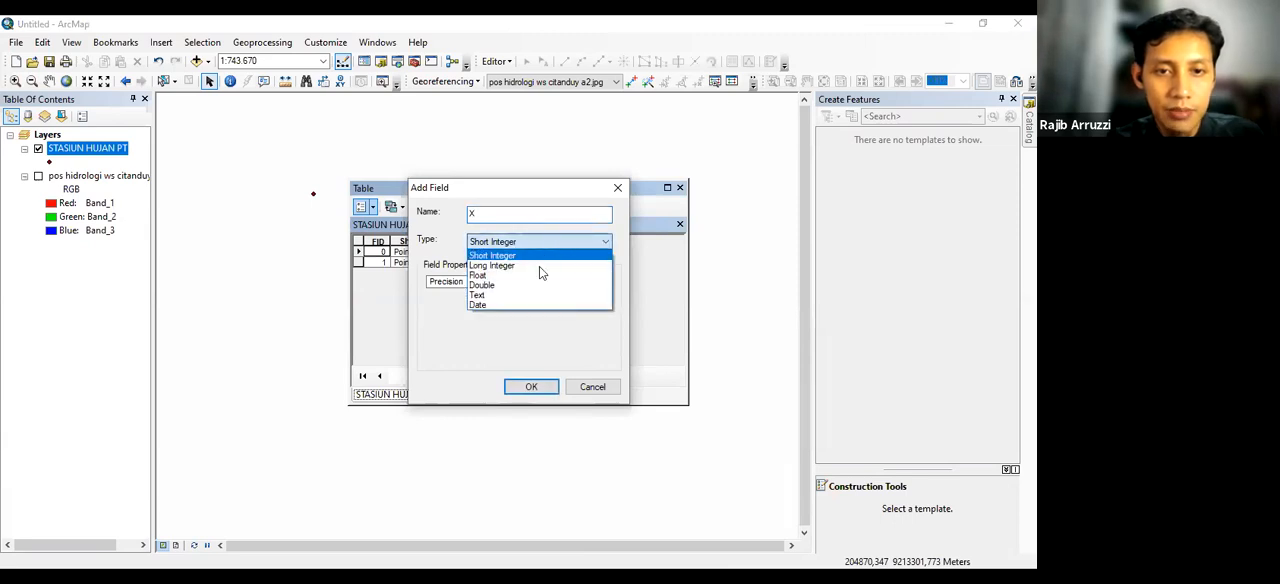
pyautogui.click(506, 286)
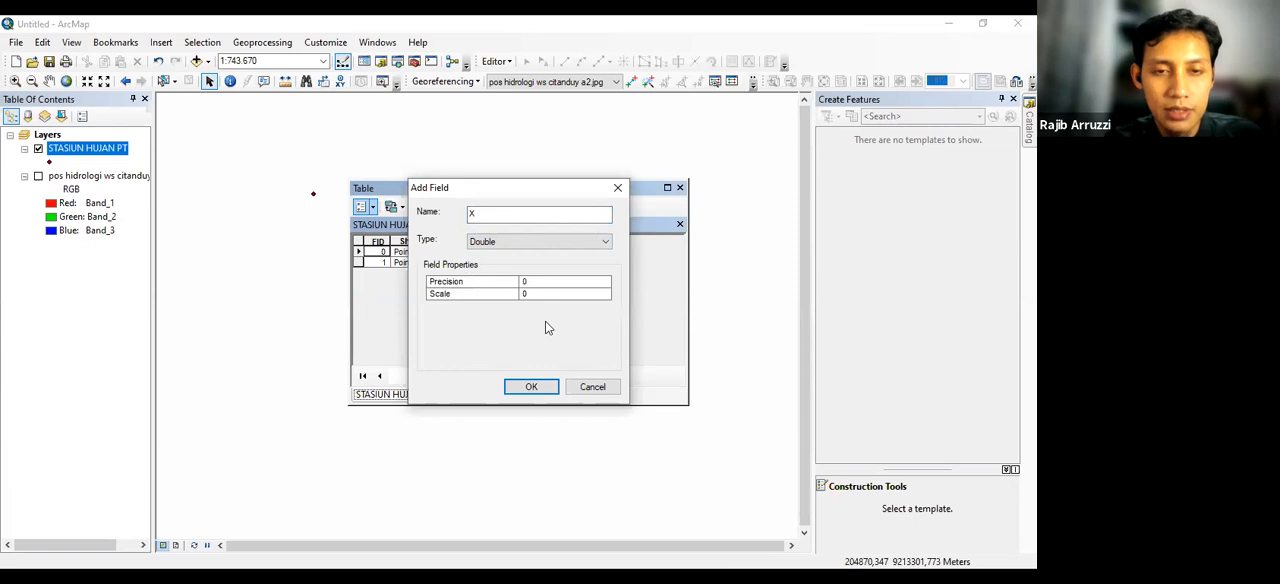
pyautogui.click(532, 387)
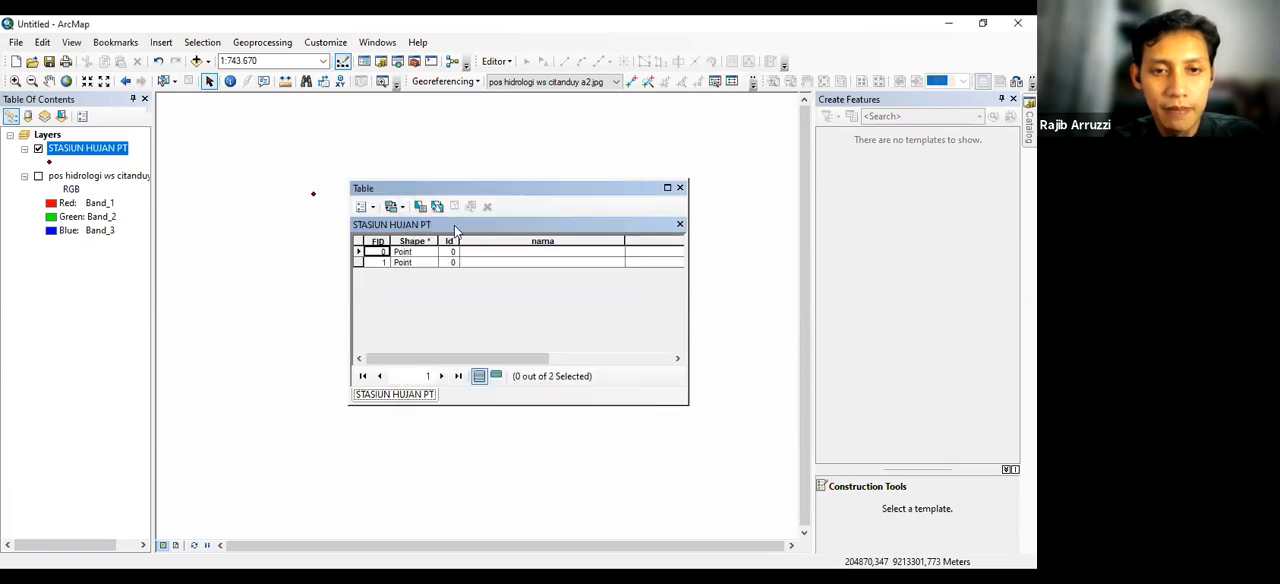
# Add a Double field named Y to the STASIUN HUJAN PT attribute table
pyautogui.click(366, 207)
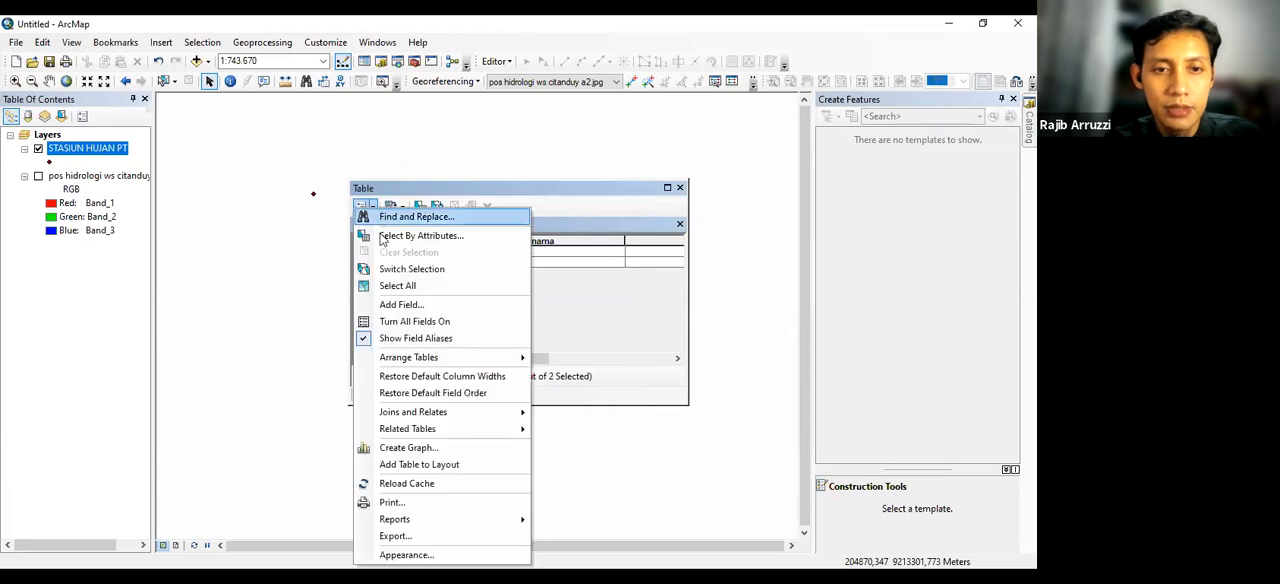
pyautogui.click(397, 305)
pyautogui.click(545, 245)
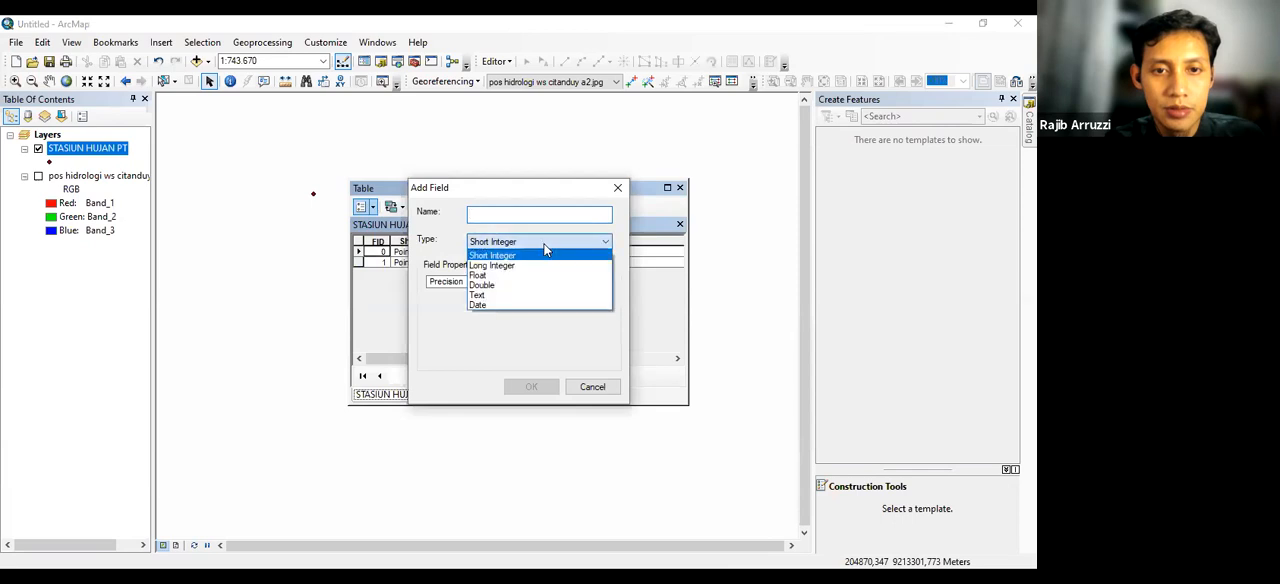
pyautogui.click(508, 287)
pyautogui.click(522, 211)
pyautogui.write('Y')
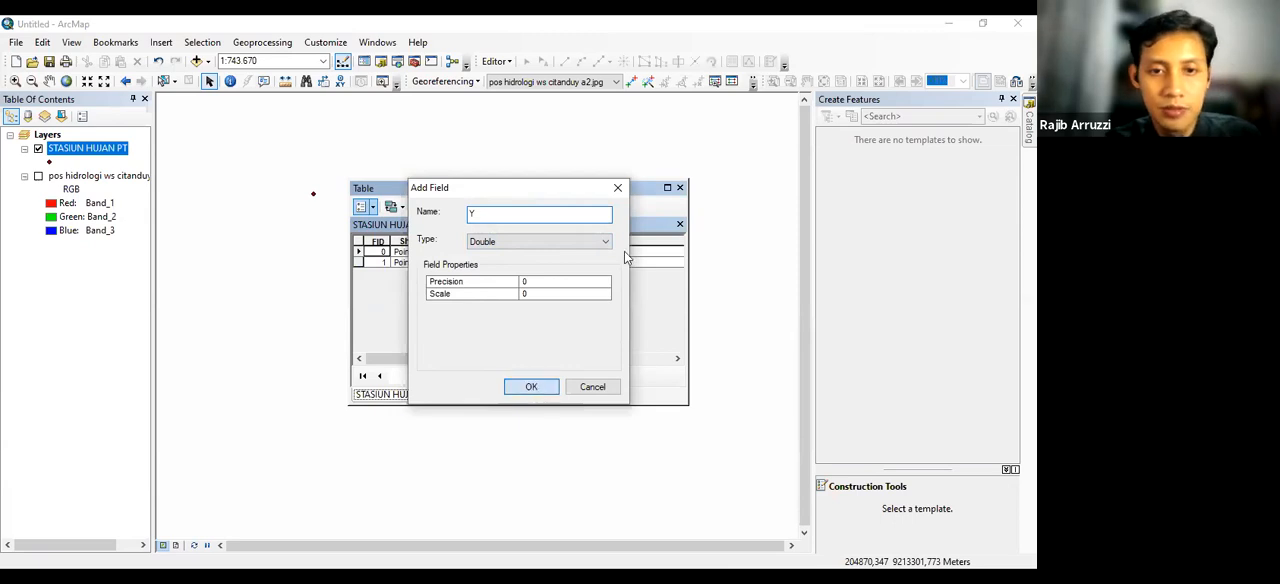
pyautogui.press('Return')
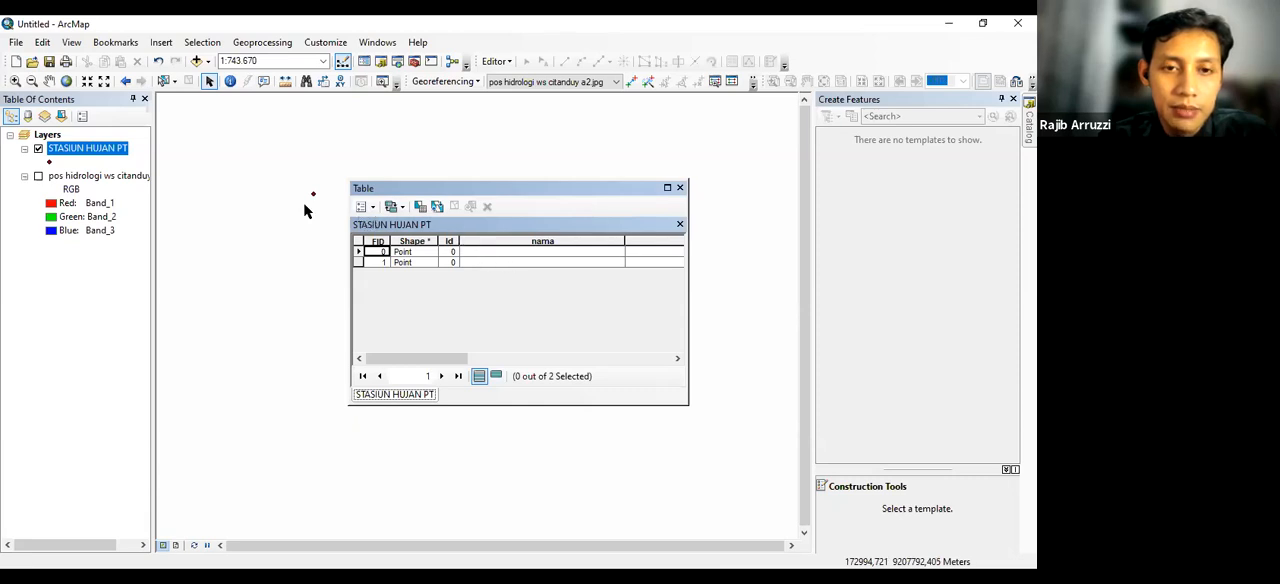
# Start editing the STASIUN HUJAN PT layer and enter sta 1 and sta 2 as the nama values of its two points
pyautogui.rightClick(86, 153)
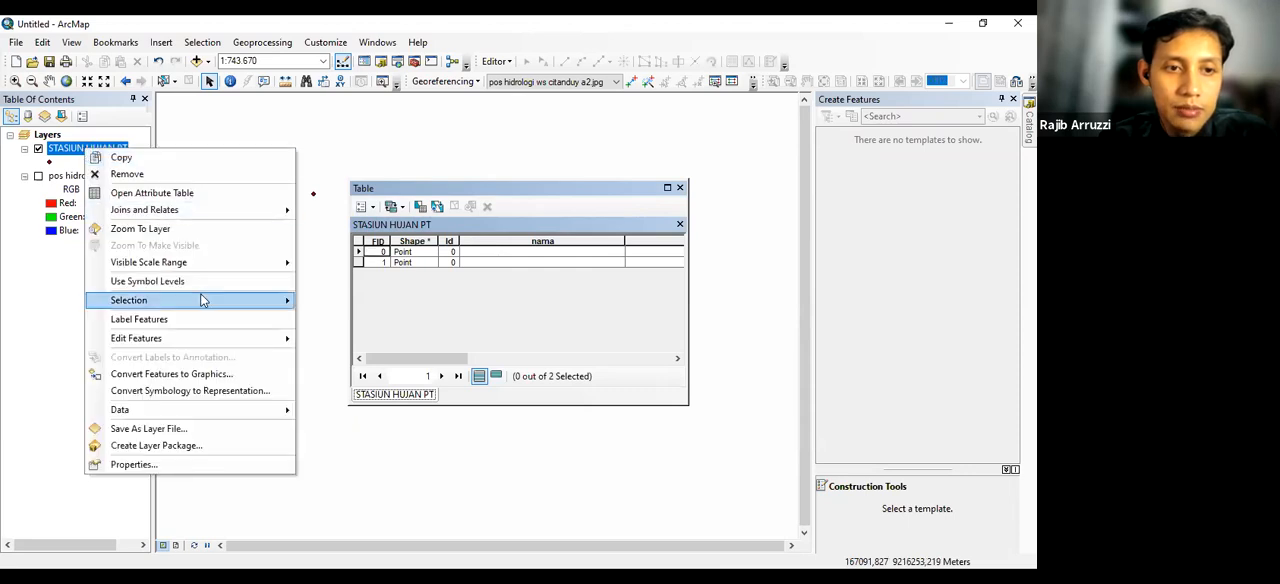
pyautogui.moveTo(200, 338)
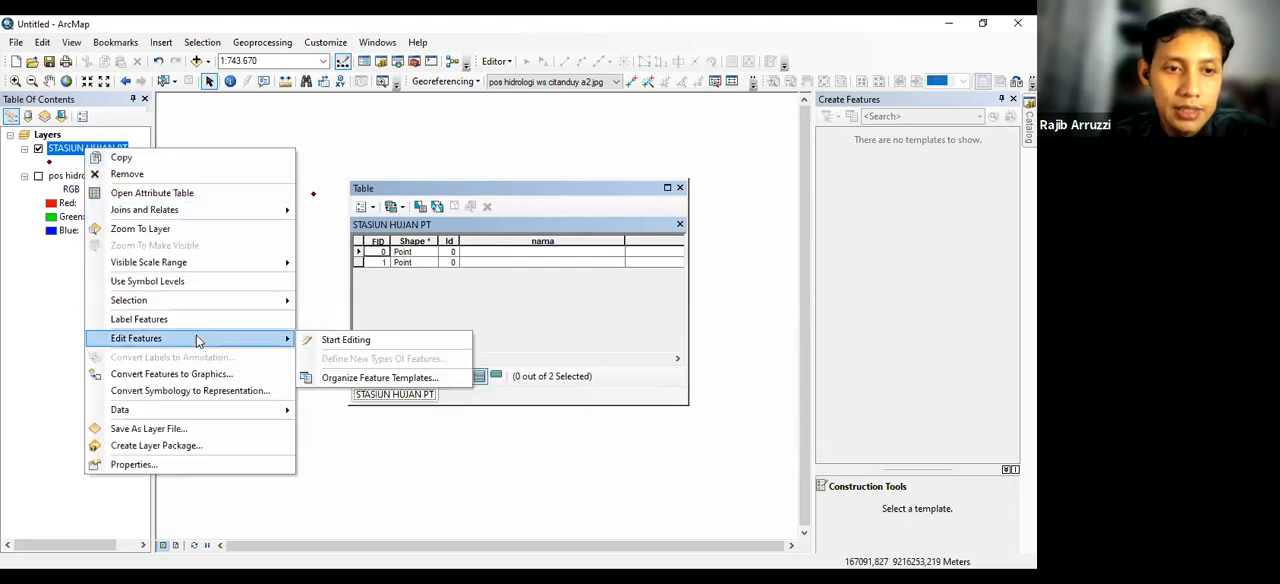
pyautogui.click(338, 340)
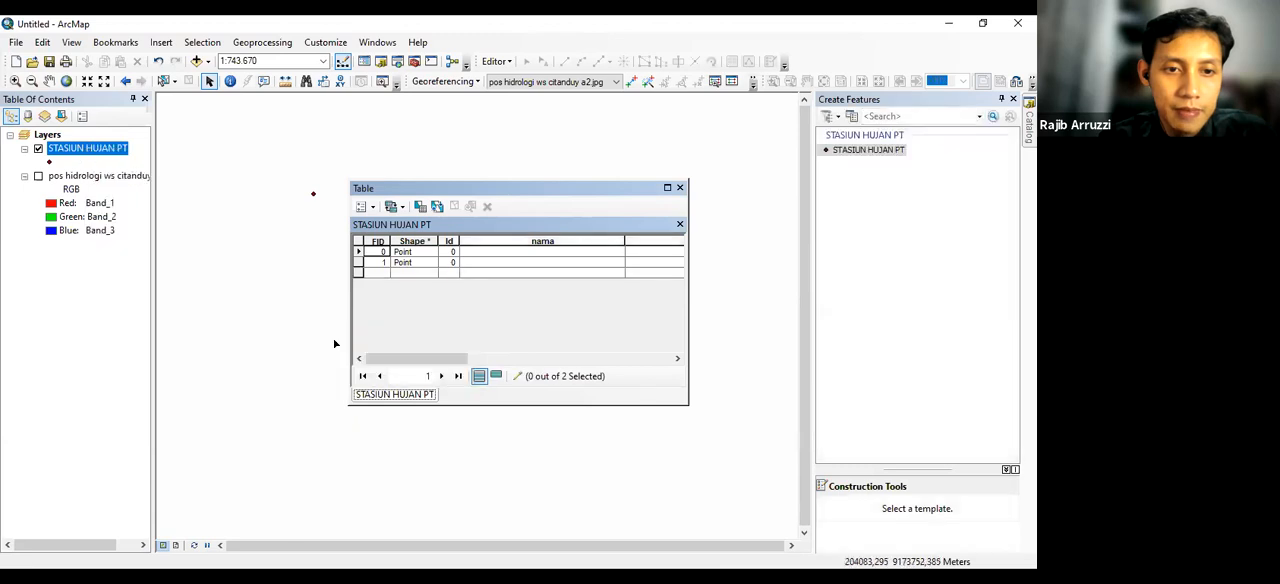
pyautogui.click(491, 252)
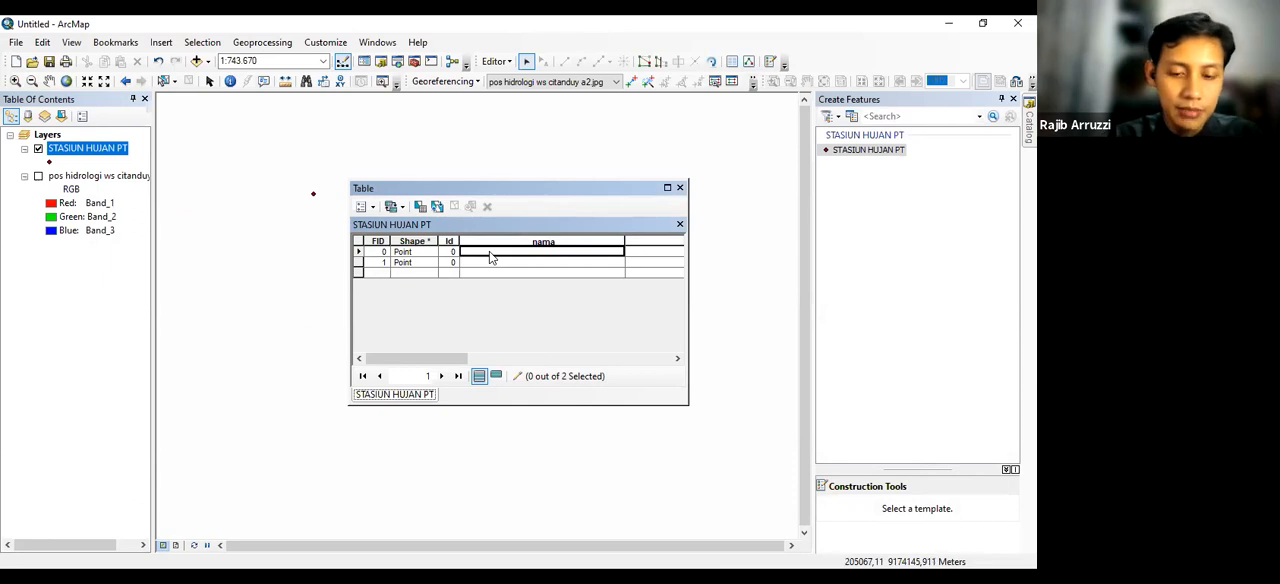
pyautogui.write('sta')
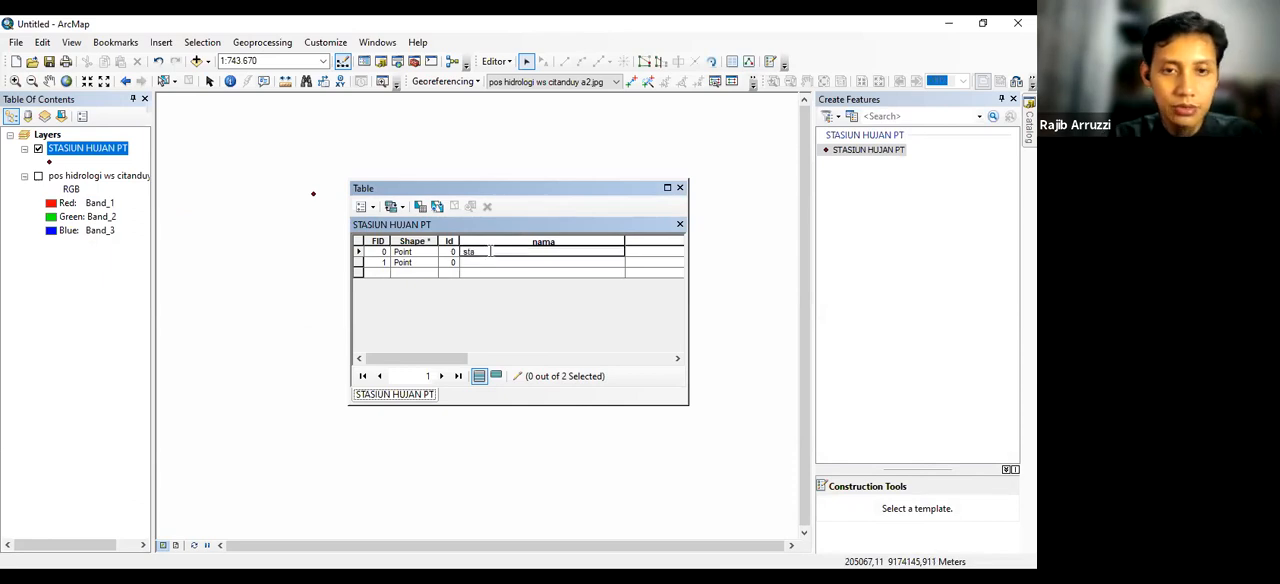
pyautogui.write(' 1')
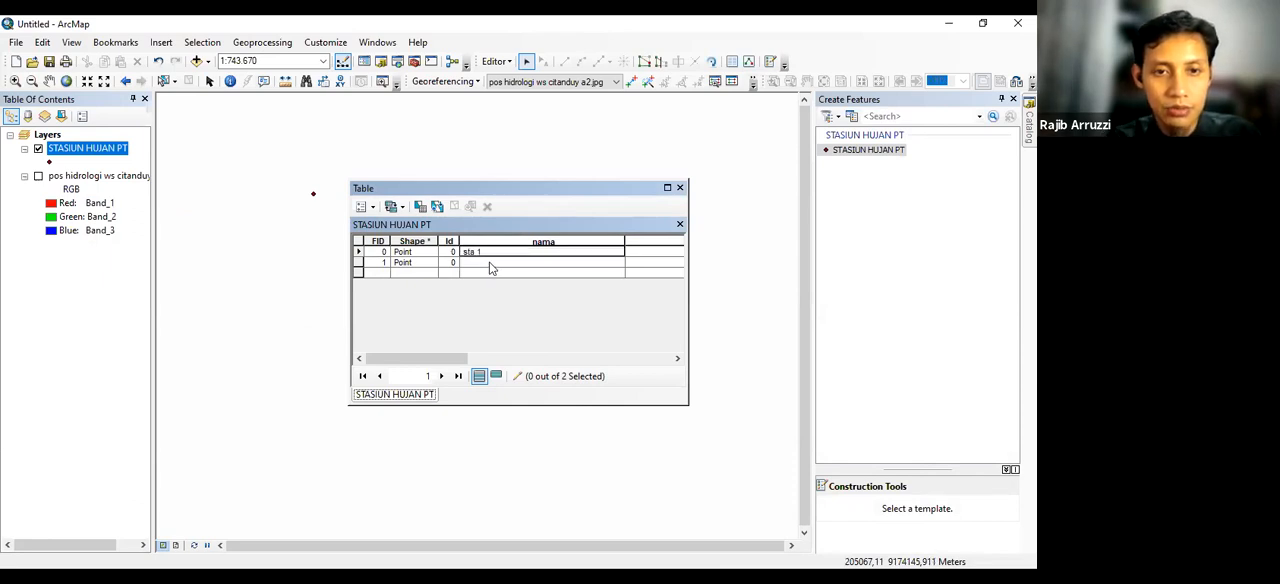
pyautogui.click(490, 263)
pyautogui.write('sta 2')
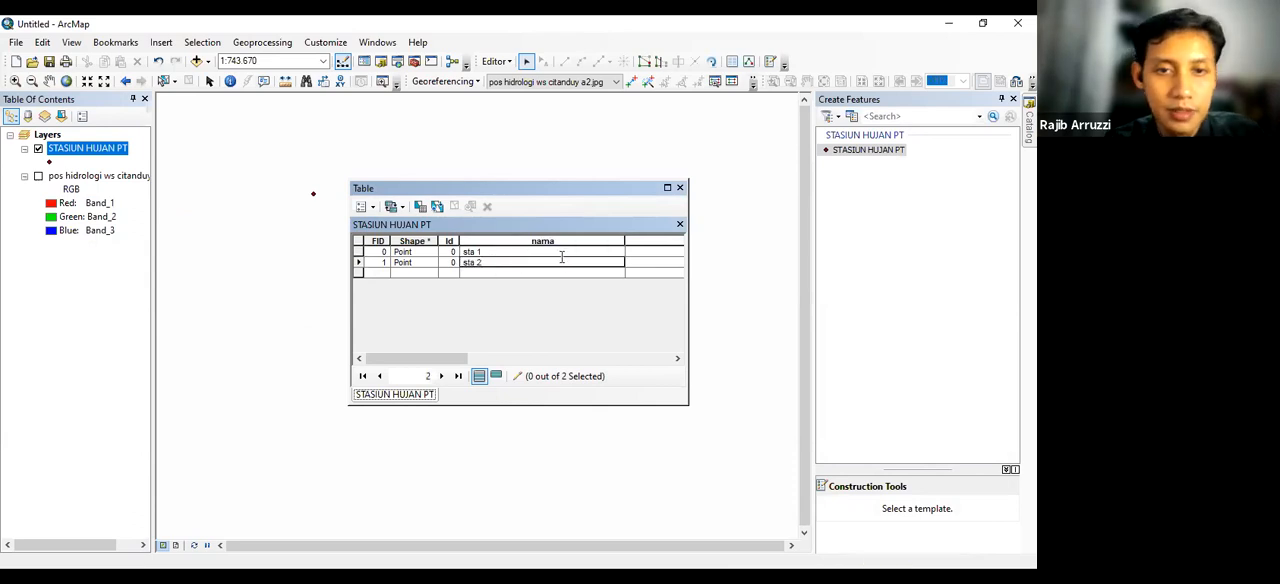
# Save the attribute edits made to the STASIUN HUJAN PT layer without ending the editing session
pyautogui.moveTo(441, 360); pyautogui.dragTo(578, 362)
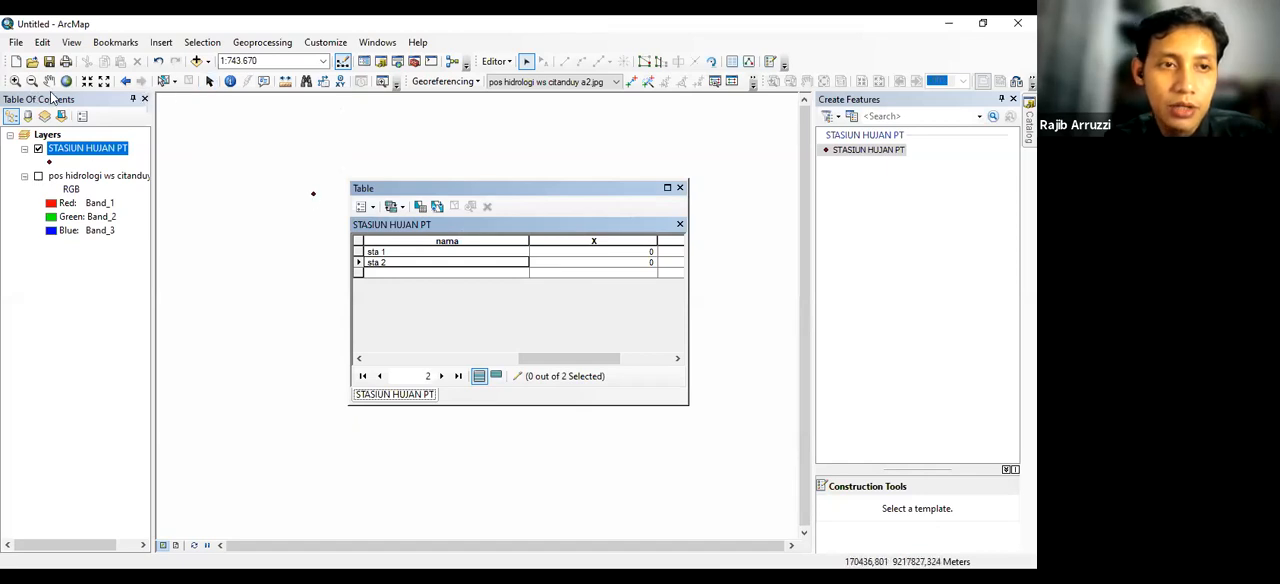
pyautogui.click(493, 62)
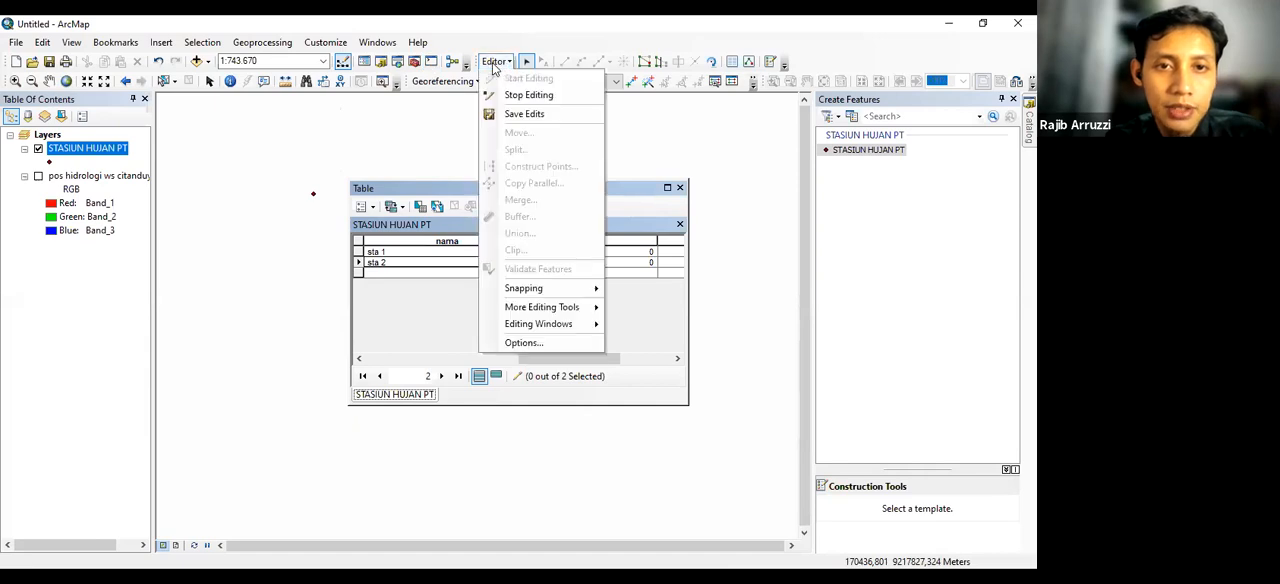
pyautogui.click(540, 114)
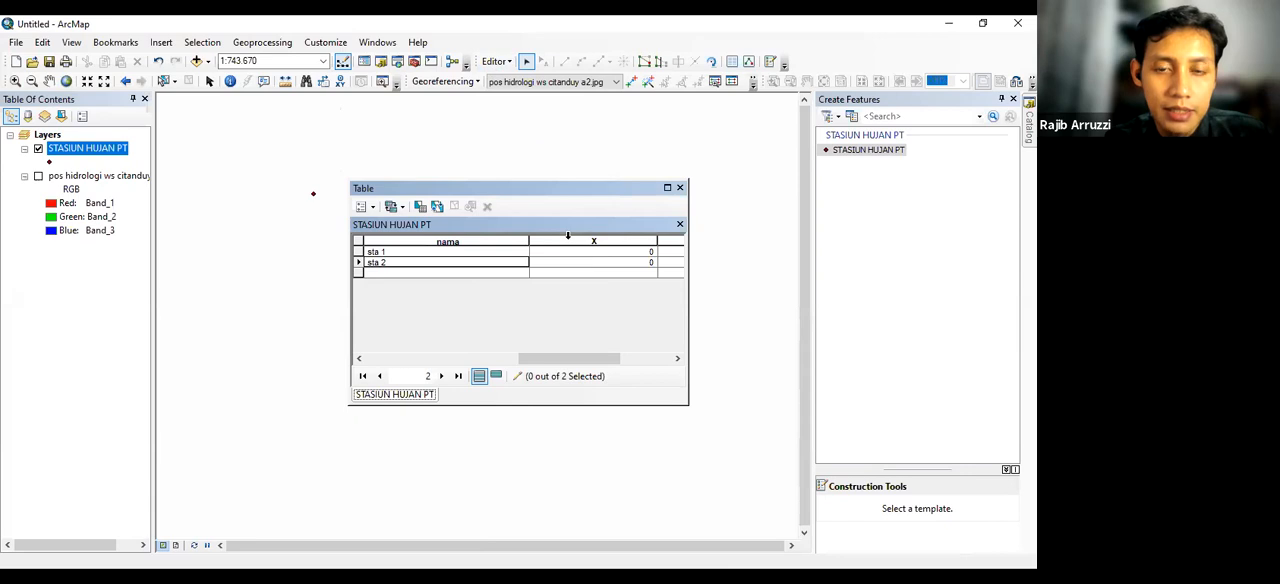
# Calculate the X field's geometry as the X coordinate of each point in meters, using the data source's coordinate system
pyautogui.click(567, 237)
pyautogui.rightClick(567, 244)
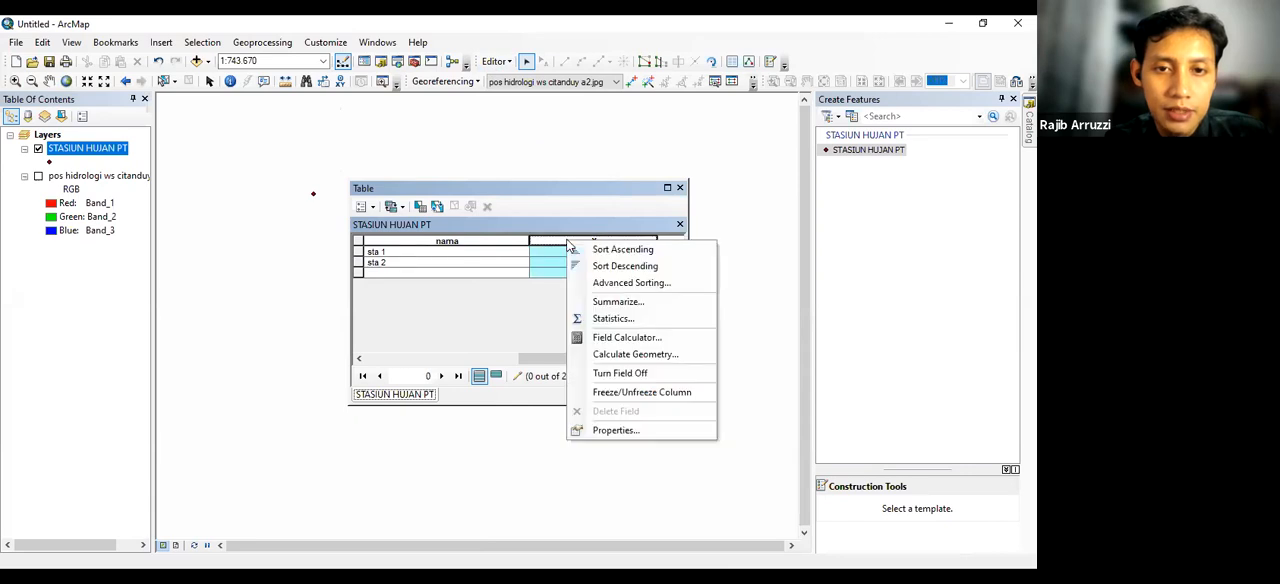
pyautogui.click(602, 355)
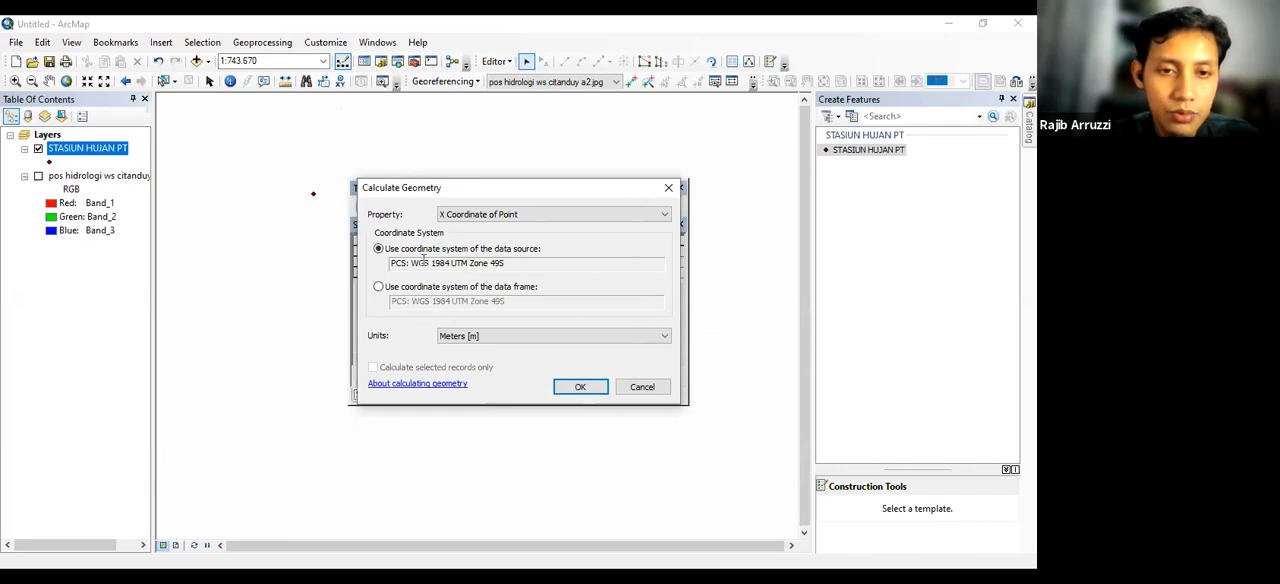
pyautogui.click(510, 214)
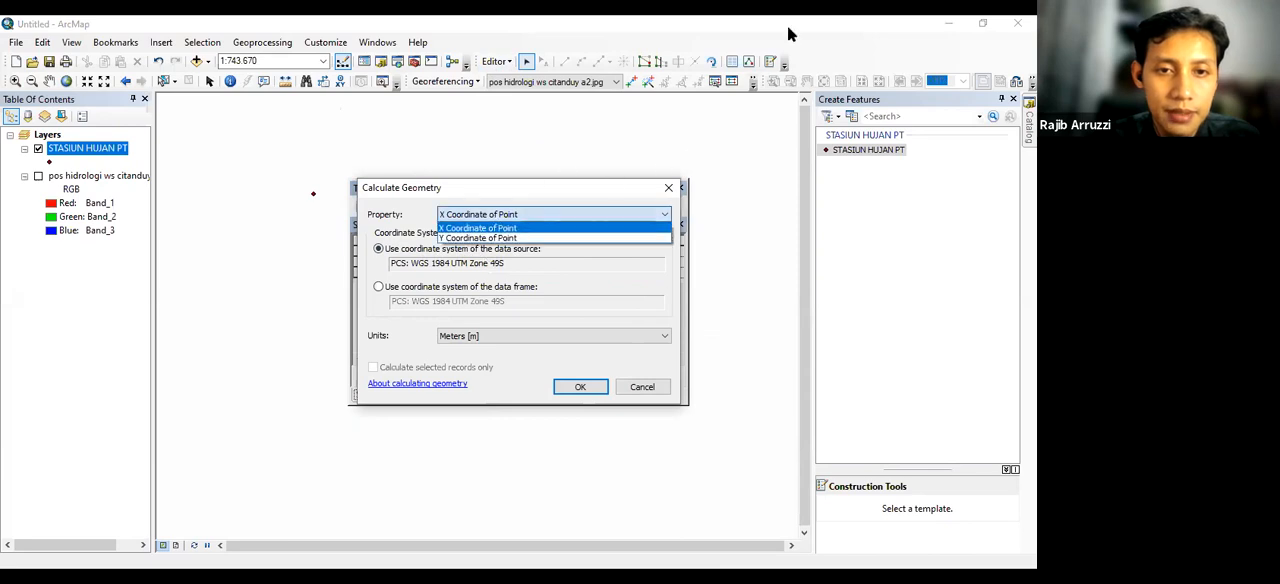
pyautogui.click(480, 229)
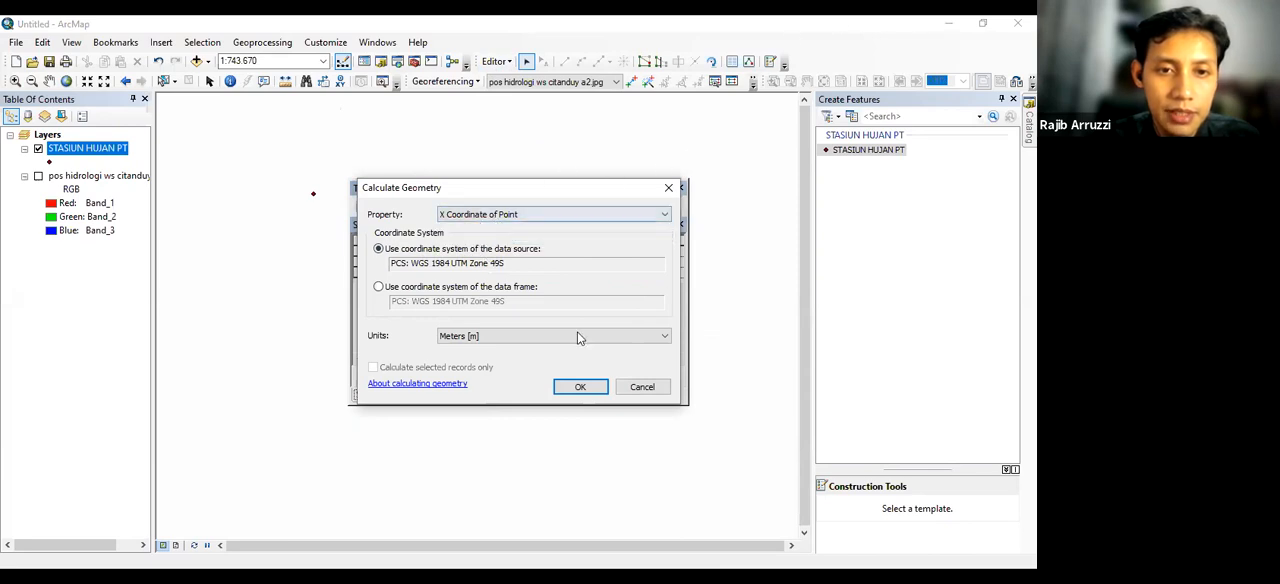
pyautogui.click(583, 388)
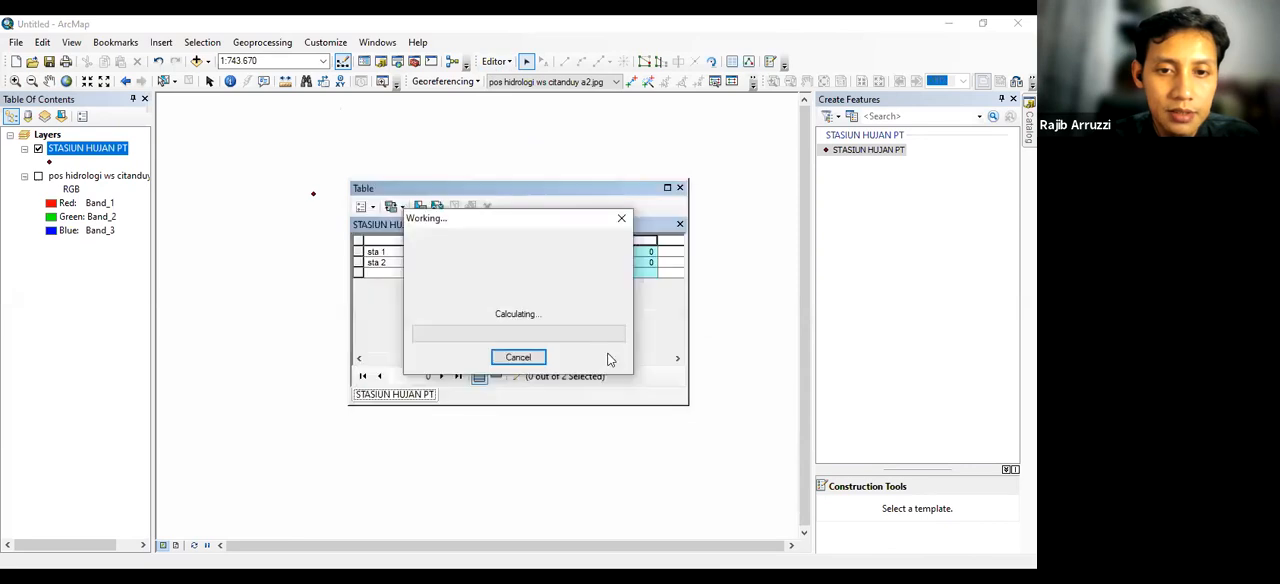
# Calculate the Y field's geometry as the Y coordinate of each point in decimal degrees, using the data source's coordinate system
pyautogui.click(668, 244)
pyautogui.rightClick(667, 243)
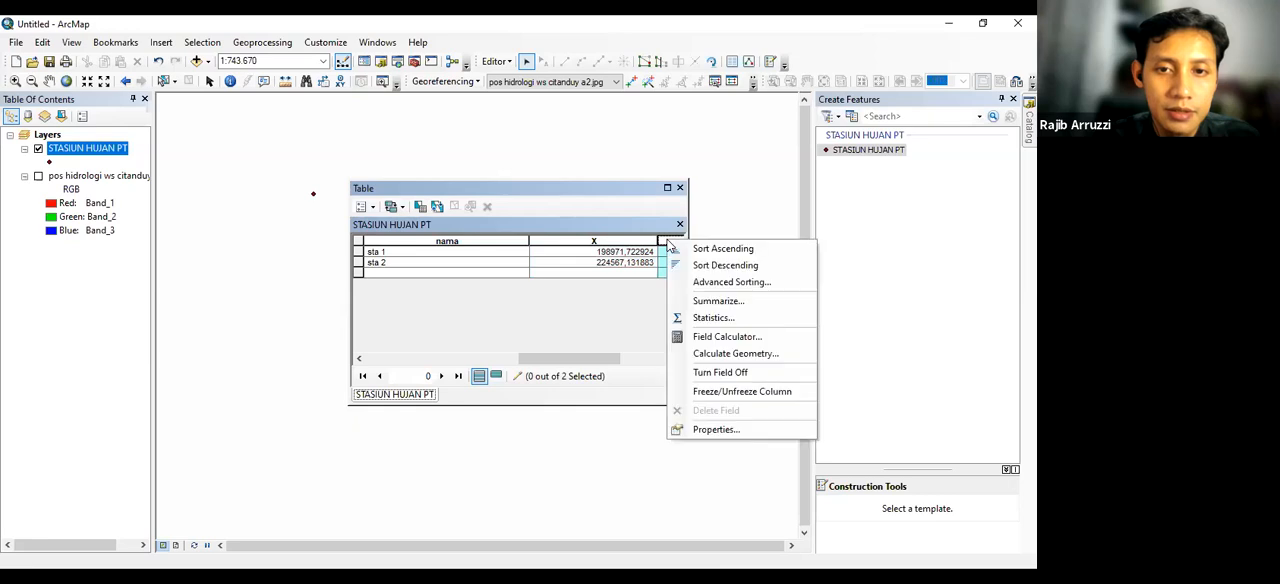
pyautogui.click(709, 354)
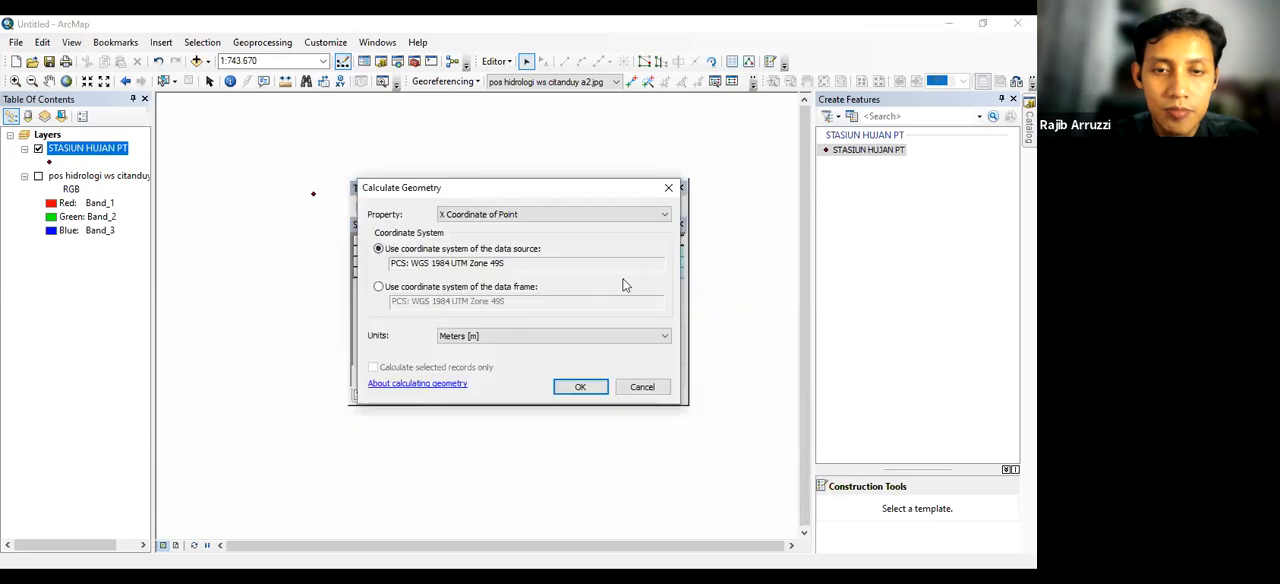
pyautogui.click(609, 216)
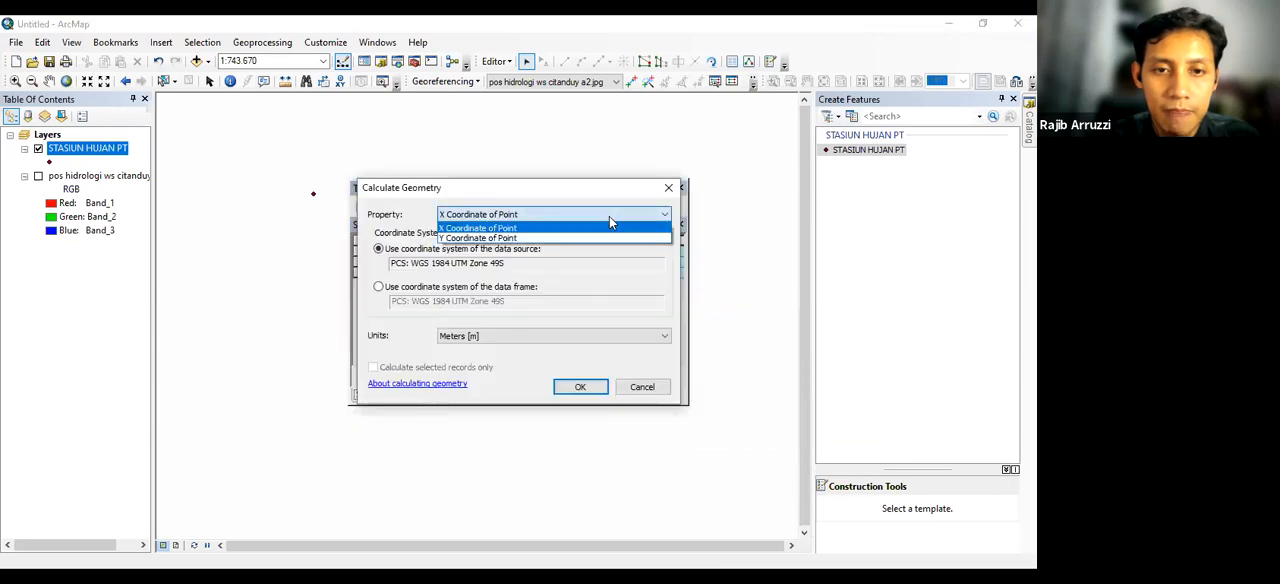
pyautogui.click(562, 238)
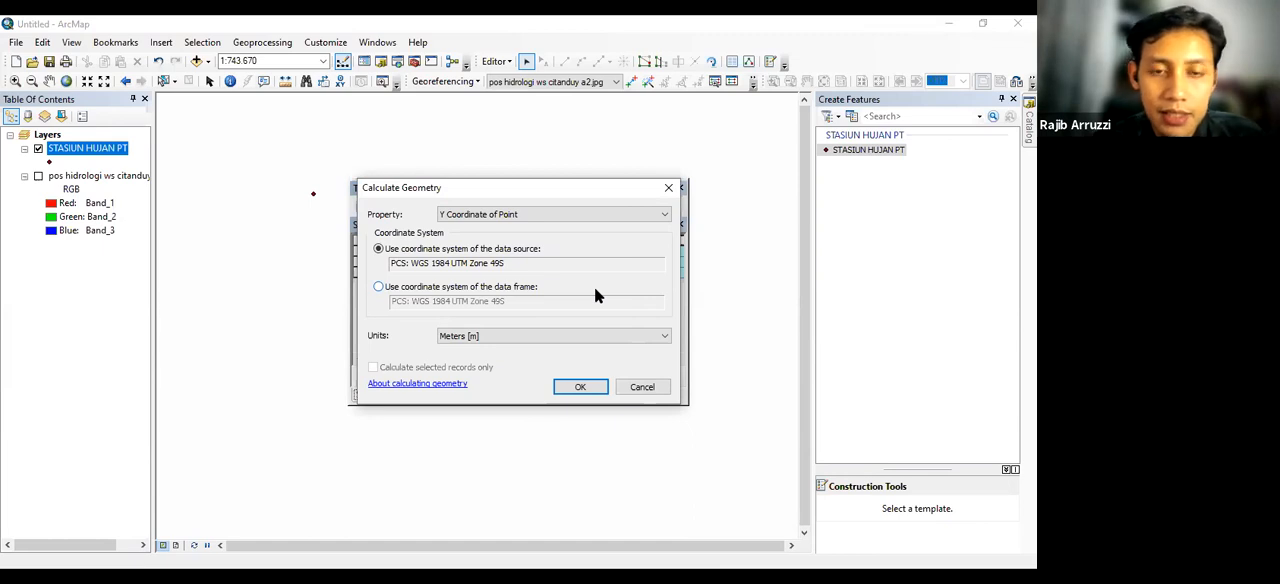
pyautogui.click(525, 339)
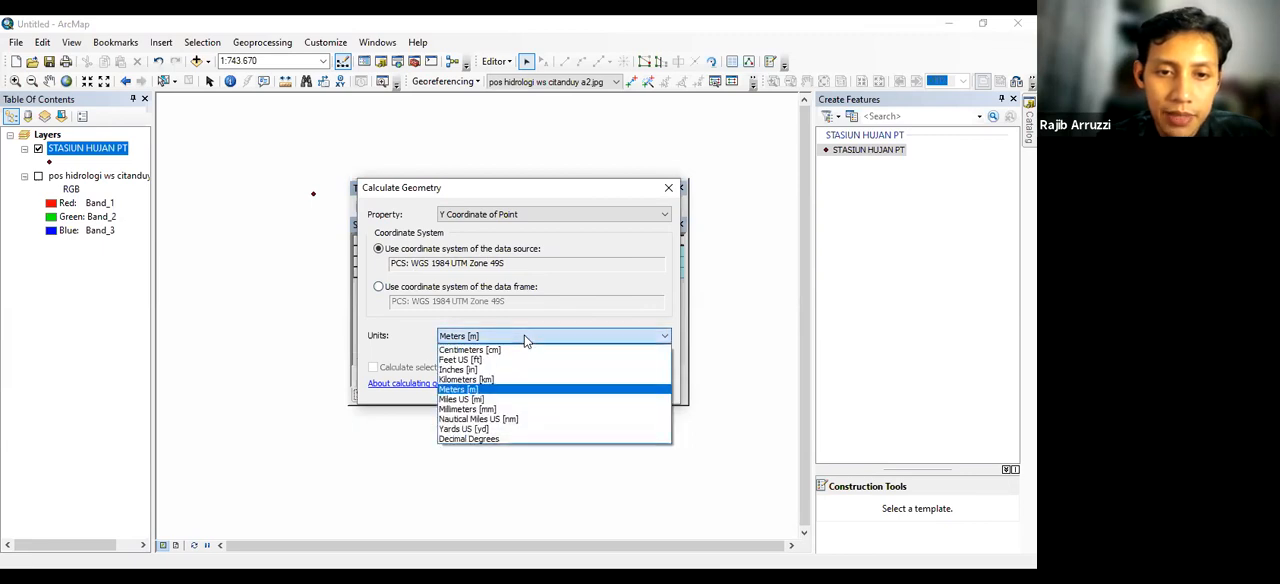
pyautogui.click(481, 444)
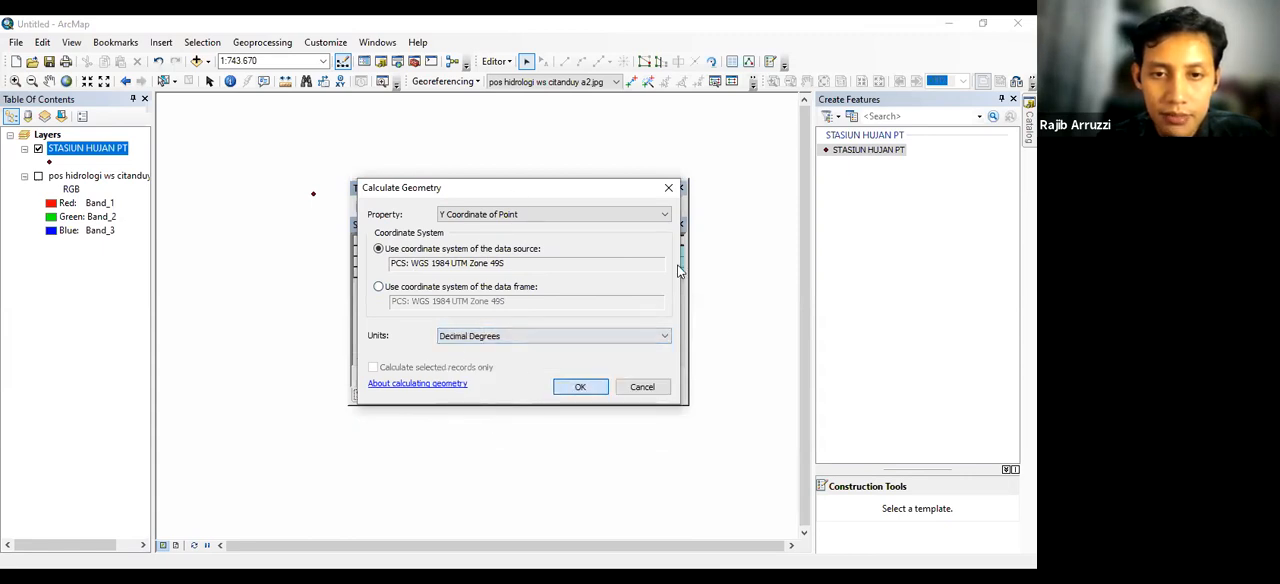
pyautogui.press('Return')
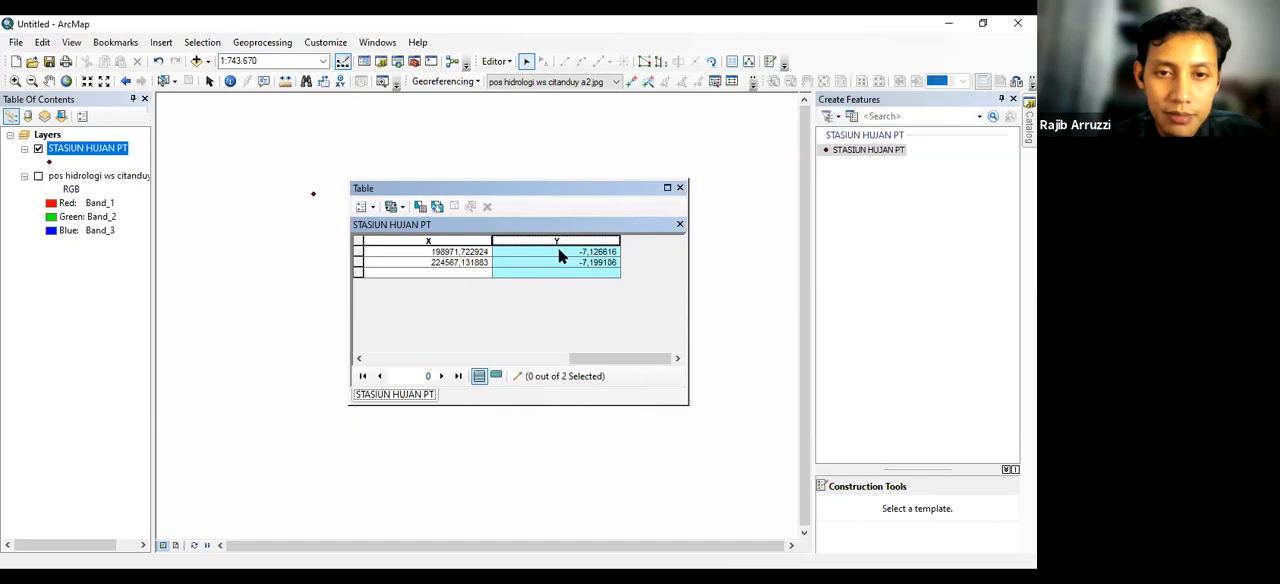
# Recalculate the X field's geometry as the X coordinate of each point in decimal degrees and move the attribute table clear of the points
pyautogui.click(440, 242)
pyautogui.rightClick(440, 242)
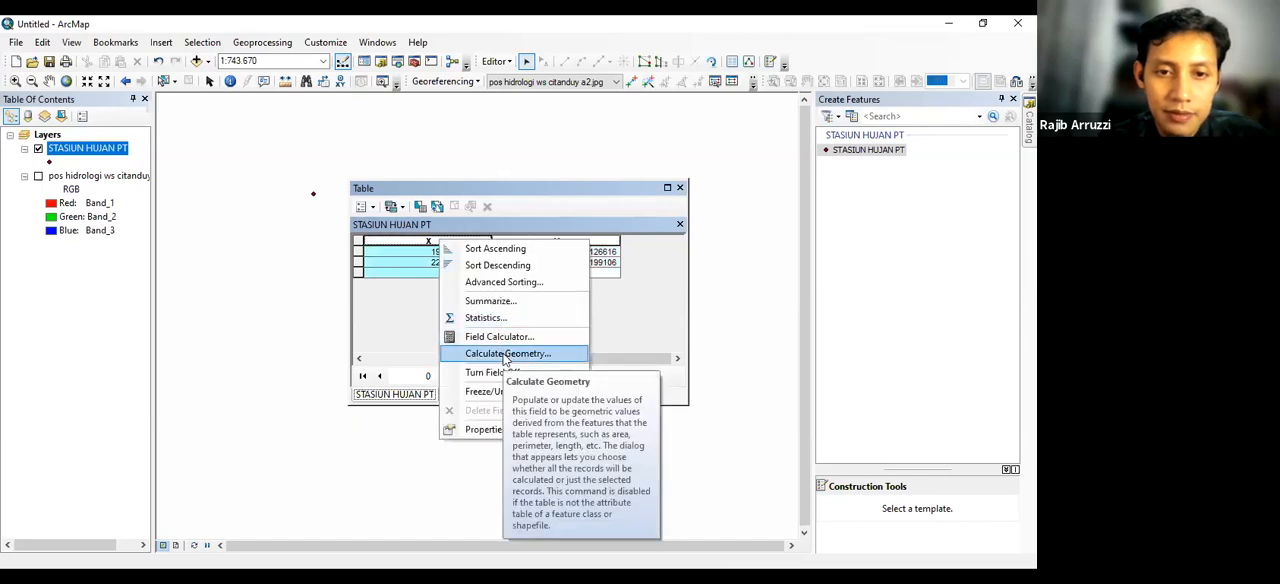
pyautogui.click(505, 355)
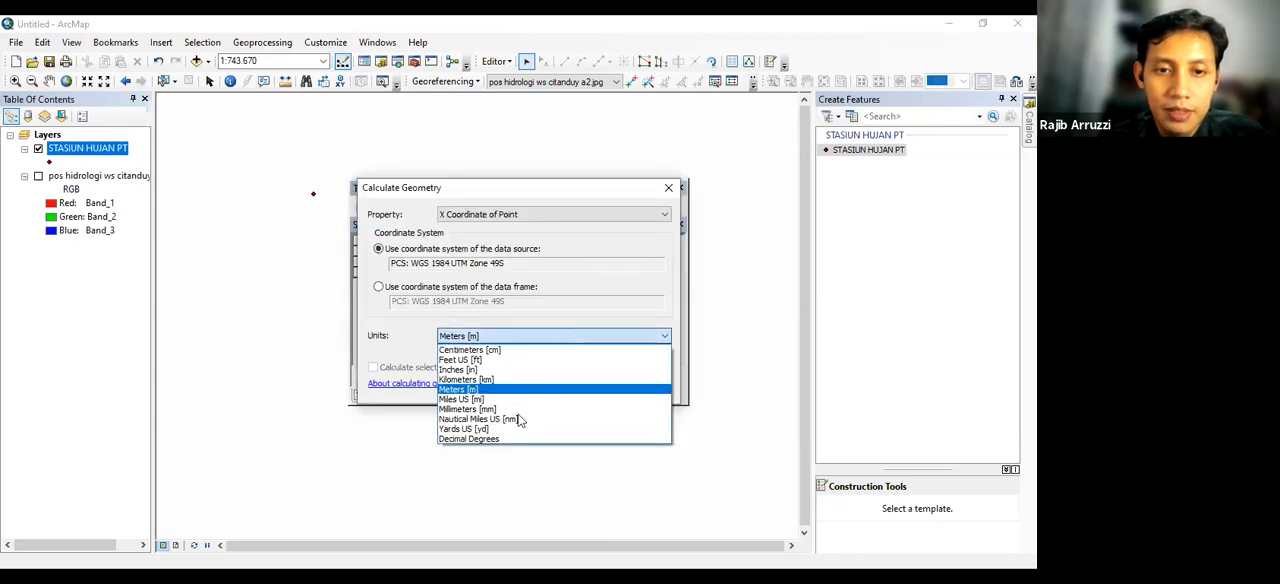
pyautogui.click(495, 439)
pyautogui.click(570, 390)
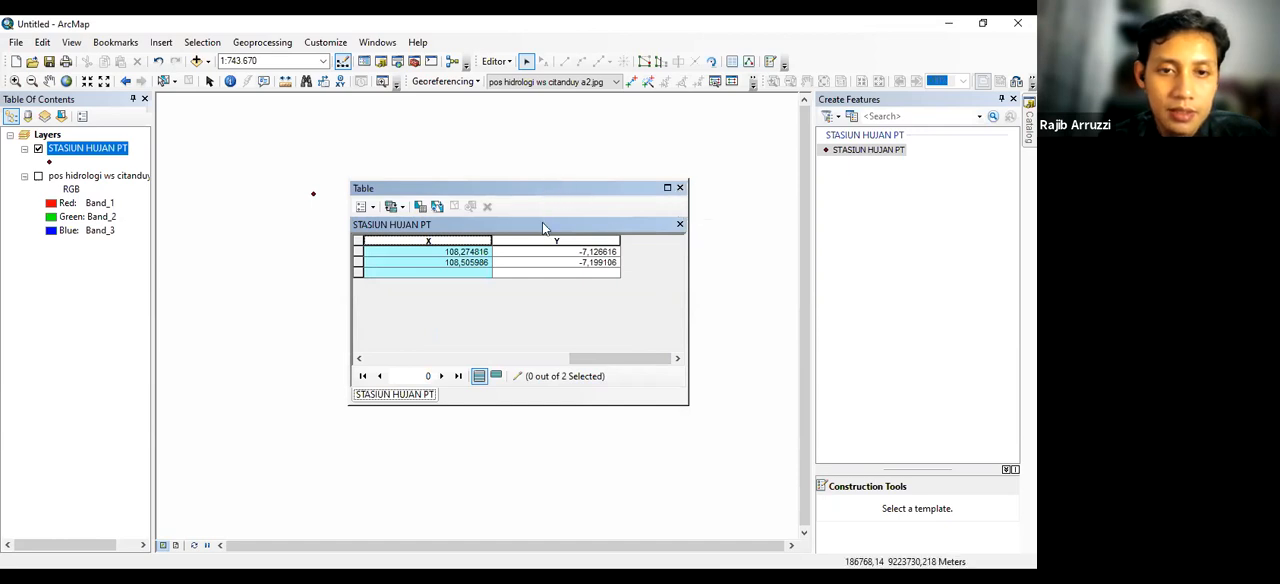
pyautogui.moveTo(535, 305); pyautogui.dragTo(535, 305)
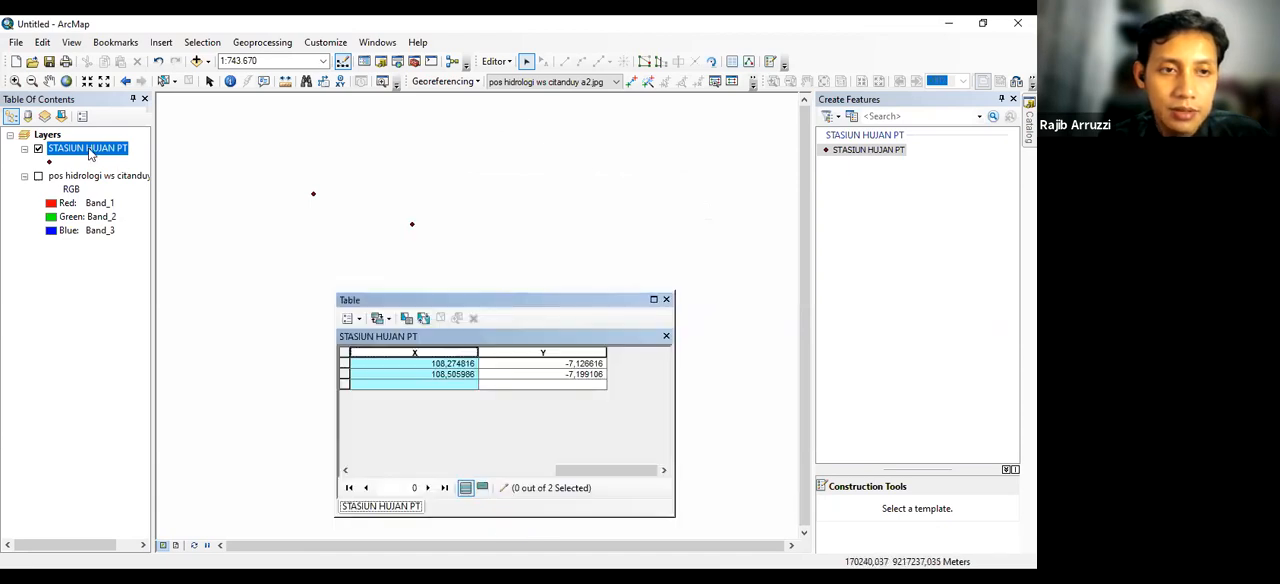
# Turn on labels for the STASIUN HUJAN PT layer with nama as the label field, and close the attribute table
pyautogui.rightClick(89, 152)
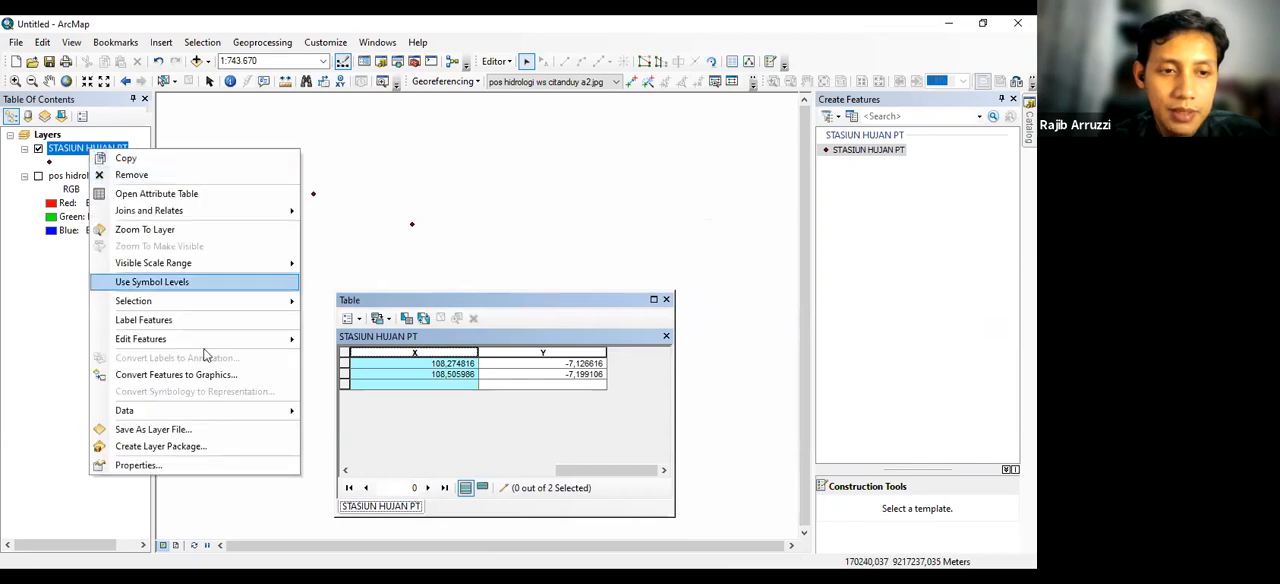
pyautogui.click(170, 466)
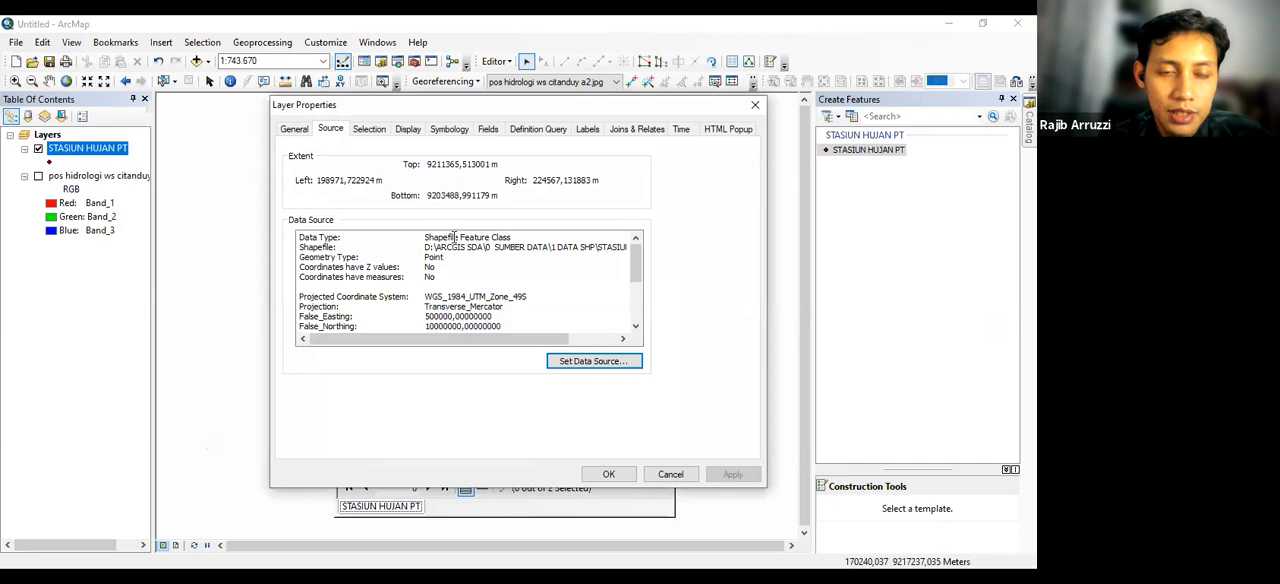
pyautogui.click(589, 130)
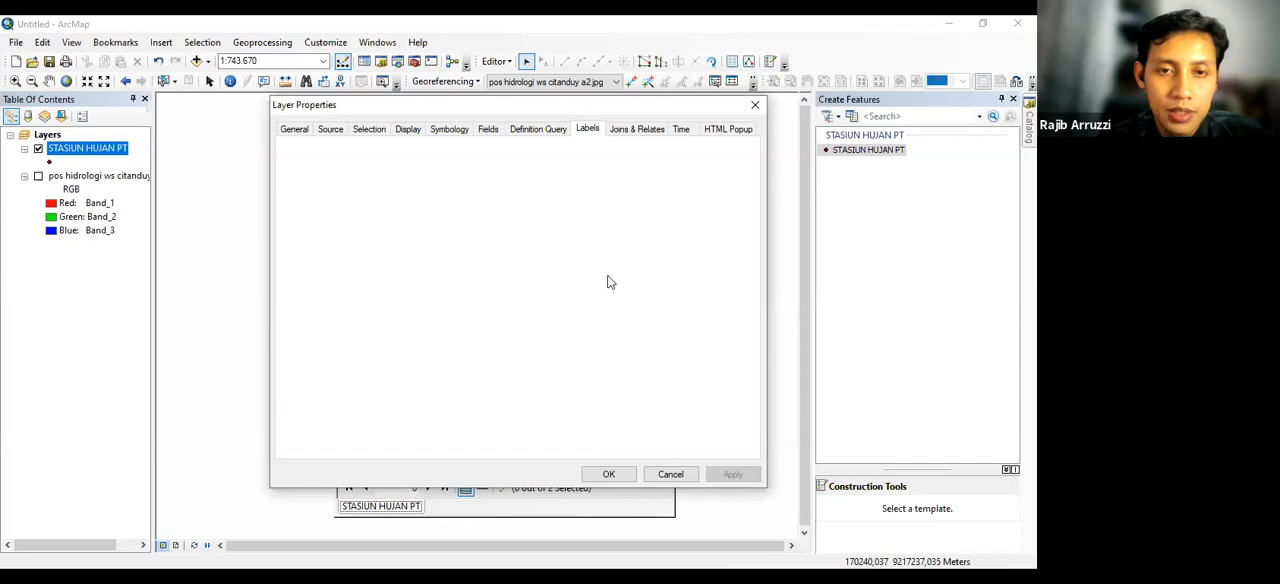
pyautogui.click(577, 251)
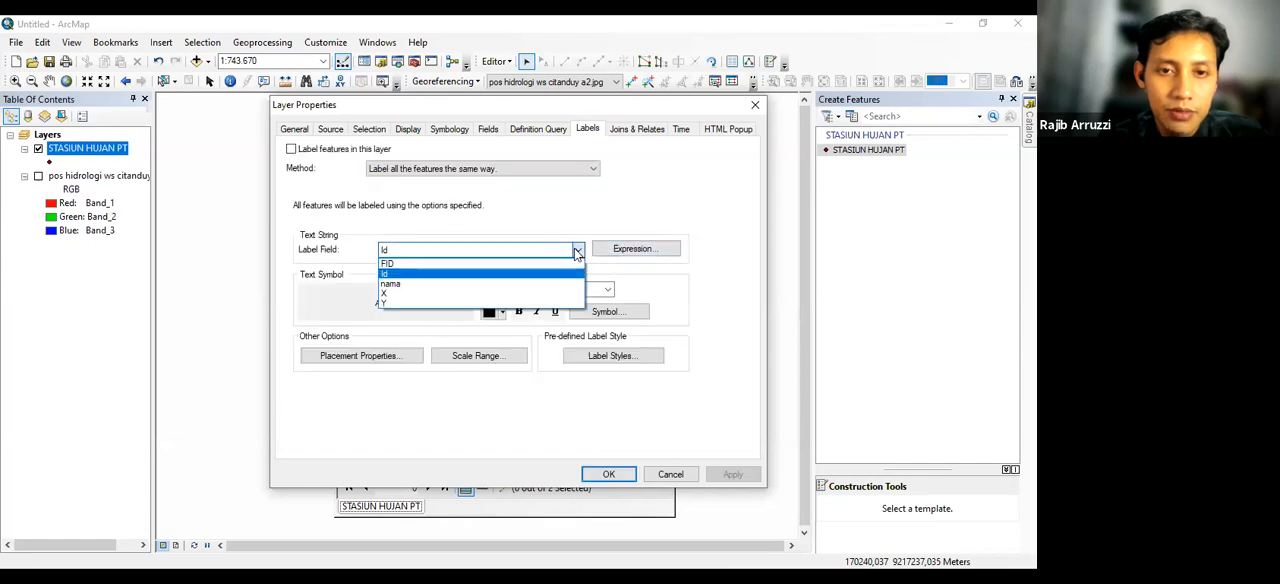
pyautogui.click(394, 284)
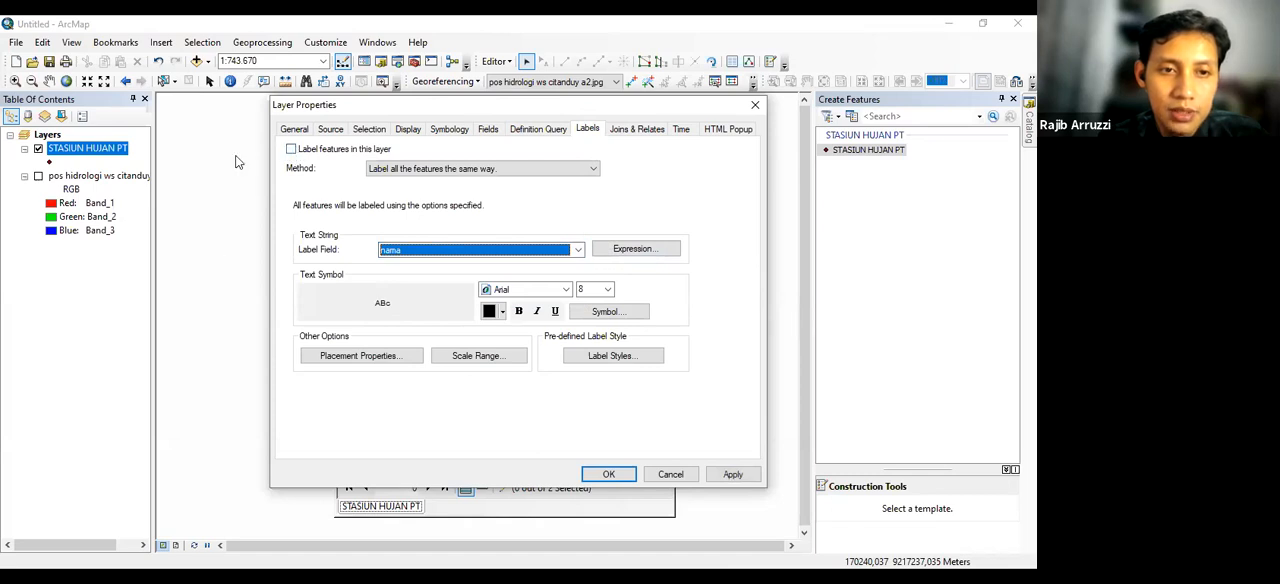
pyautogui.click(291, 152)
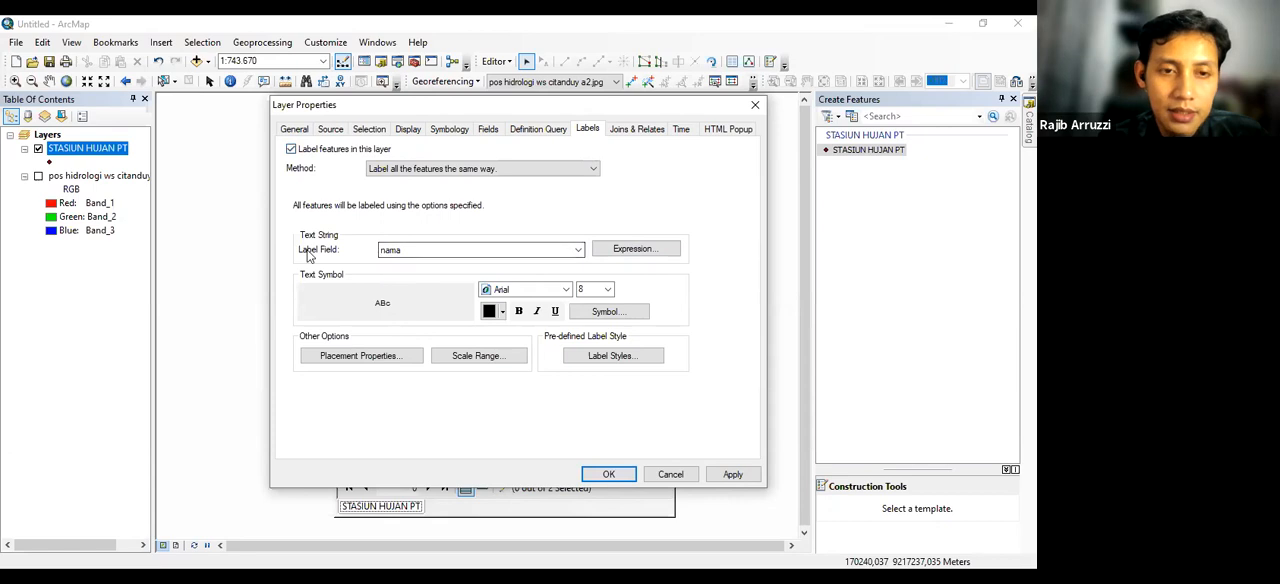
pyautogui.click(600, 474)
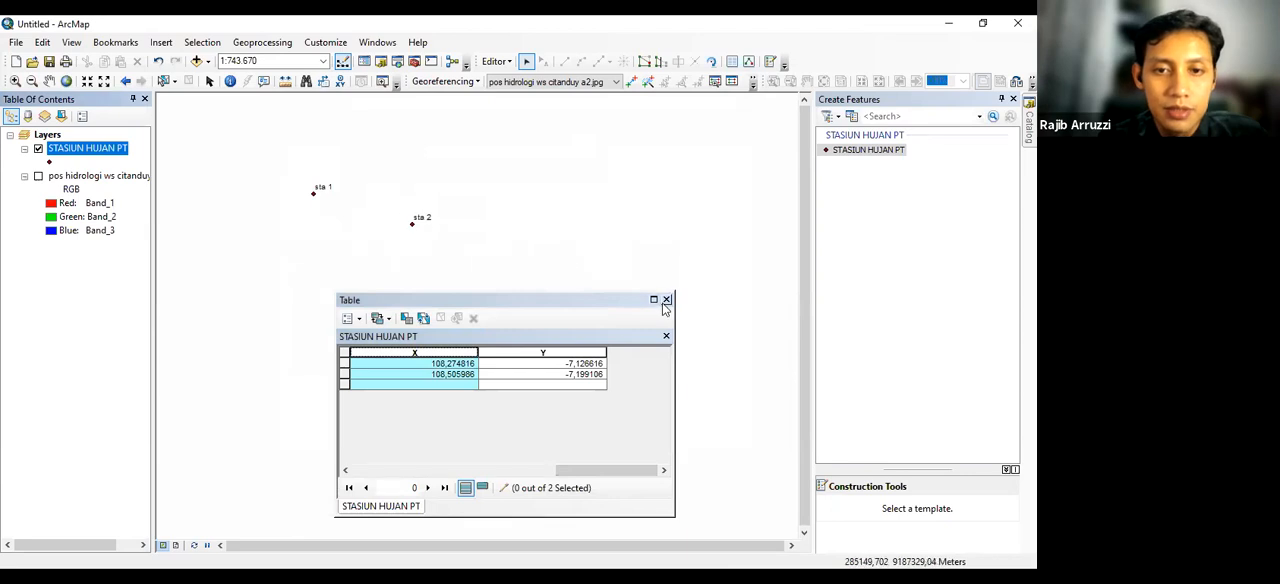
pyautogui.click(666, 300)
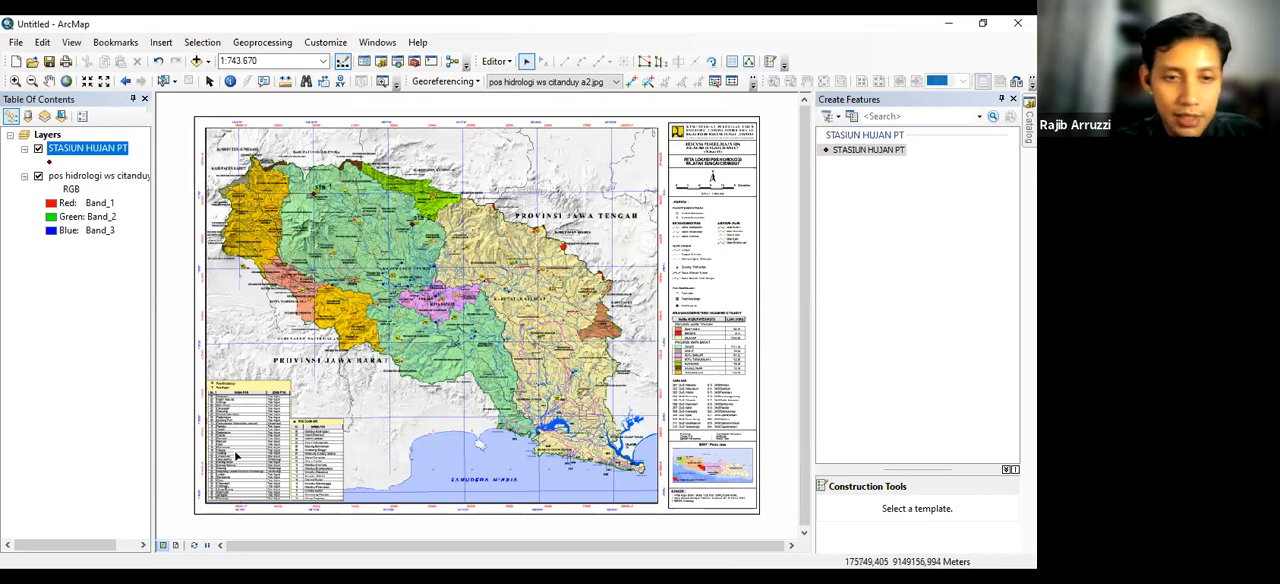
# Add a STASIUN HUJAN PT point on the red triangle marker of rain station 09, south of Kota Banjar
pyautogui.scroll(-3, 228, 489)
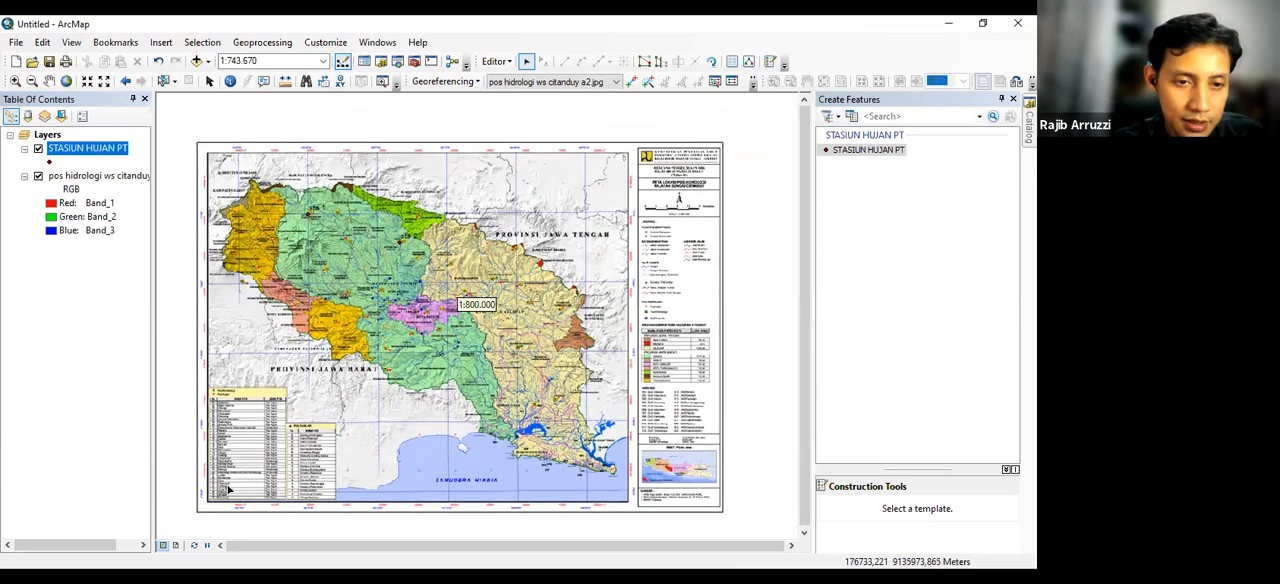
pyautogui.scroll(6, 228, 489)
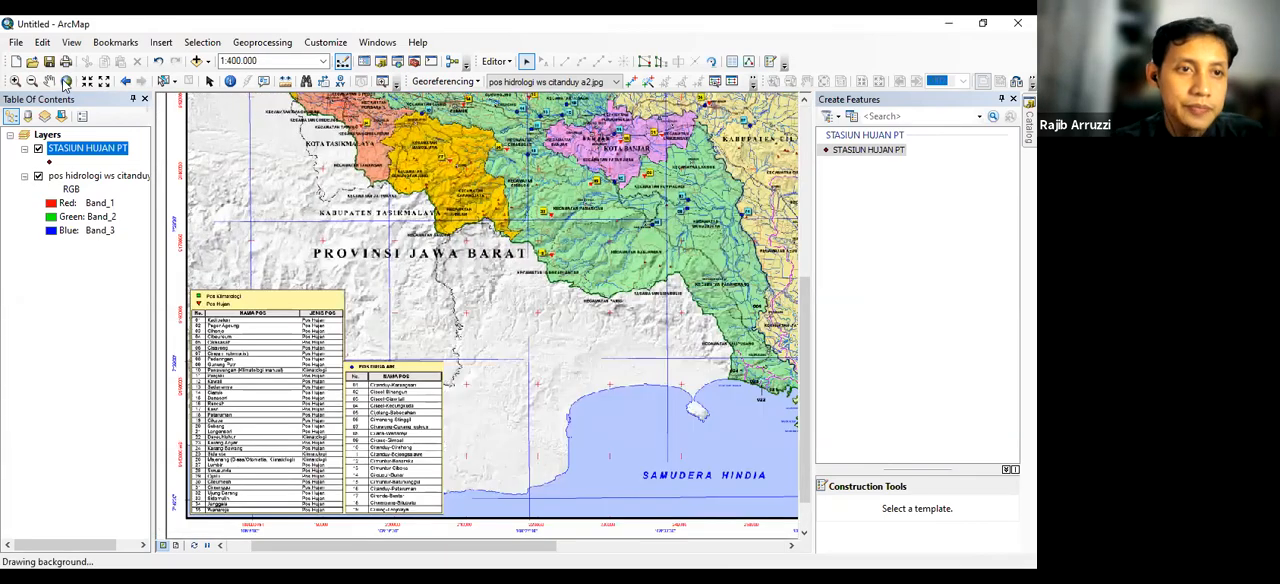
pyautogui.click(49, 80)
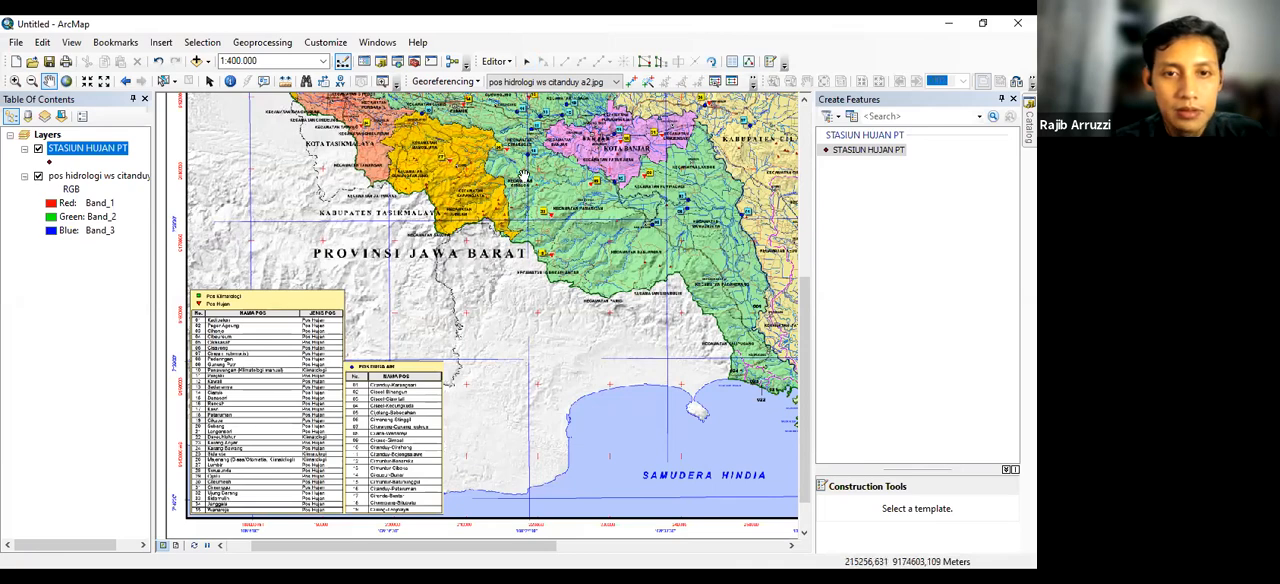
pyautogui.moveTo(500, 226); pyautogui.dragTo(478, 275)
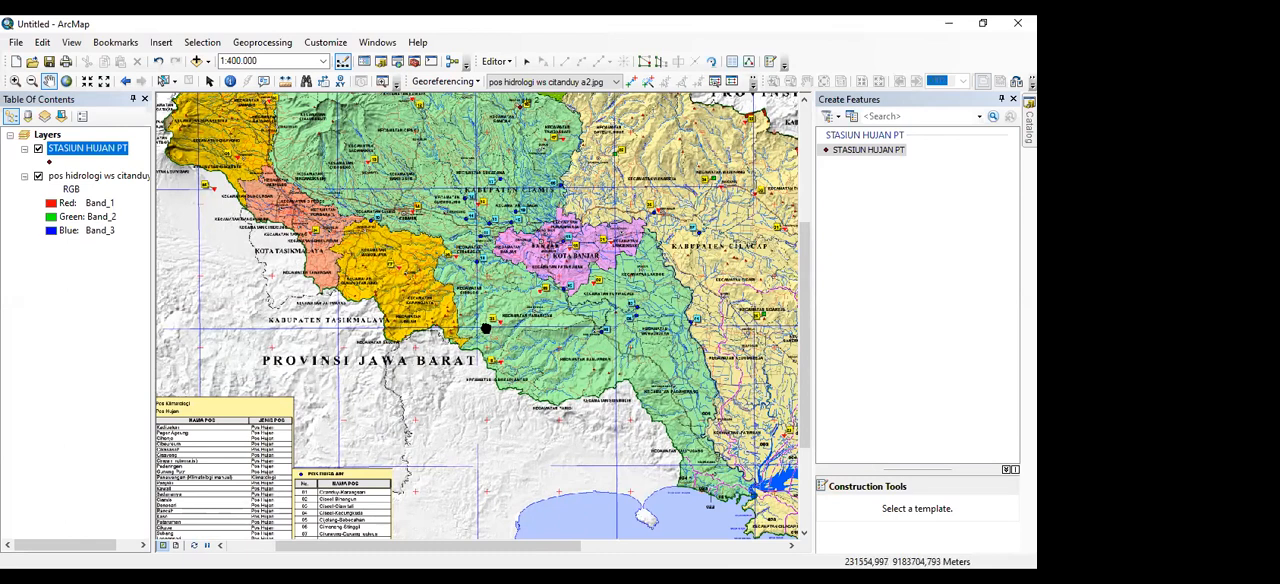
pyautogui.click(845, 155)
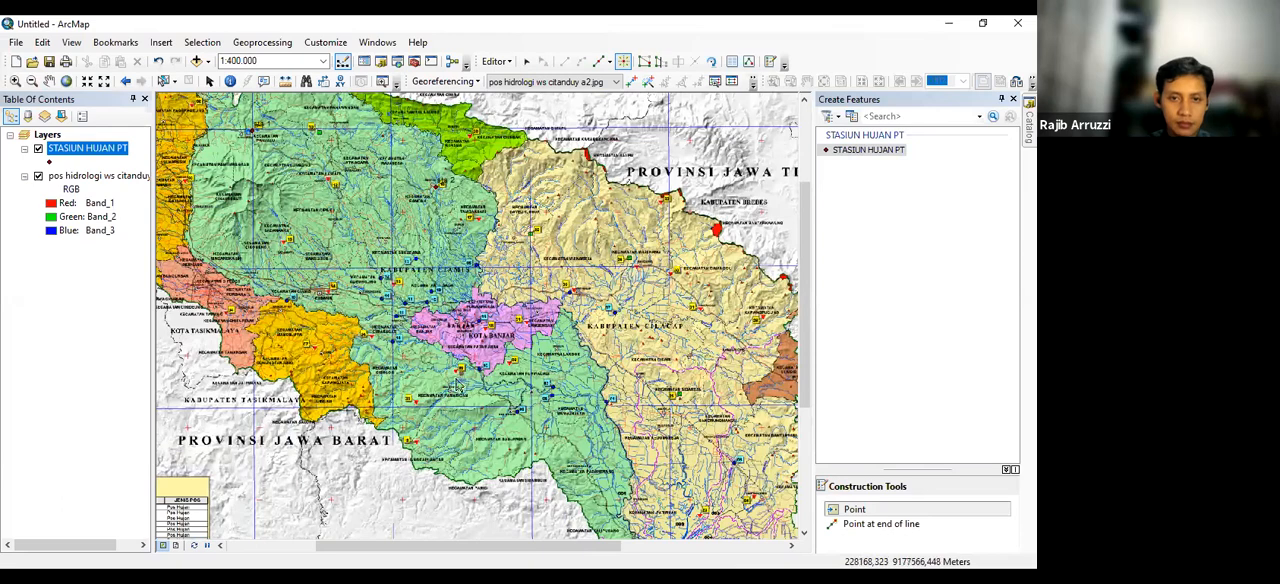
pyautogui.scroll(1, 458, 378)
pyautogui.scroll(-3, 458, 376)
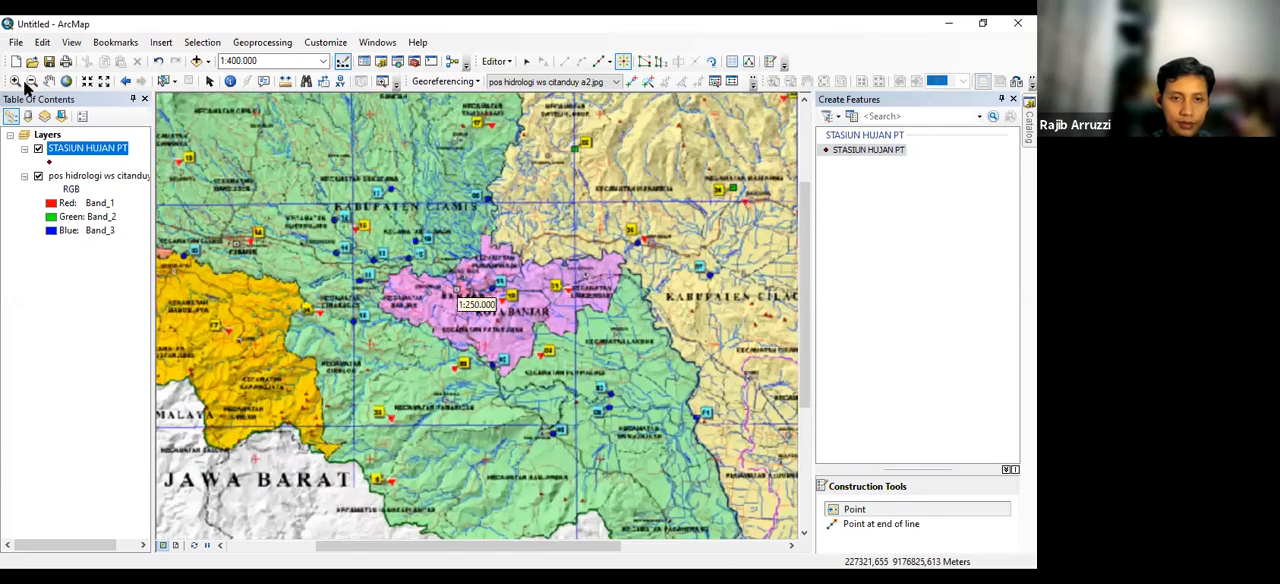
pyautogui.click(18, 82)
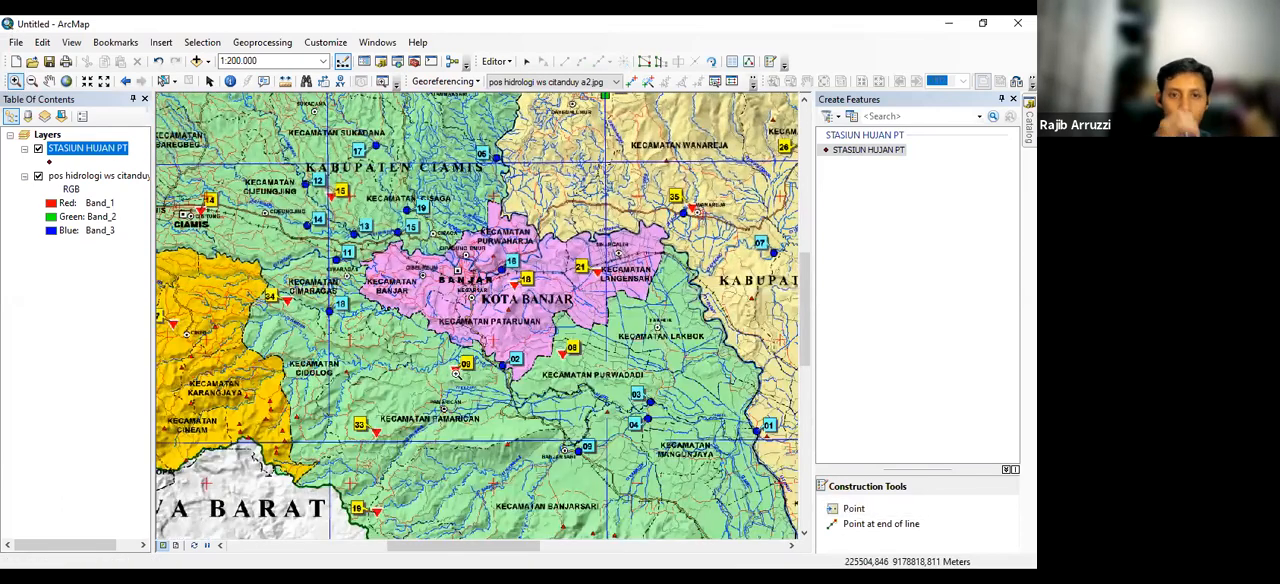
pyautogui.moveTo(445, 363); pyautogui.dragTo(469, 384)
pyautogui.click(880, 509)
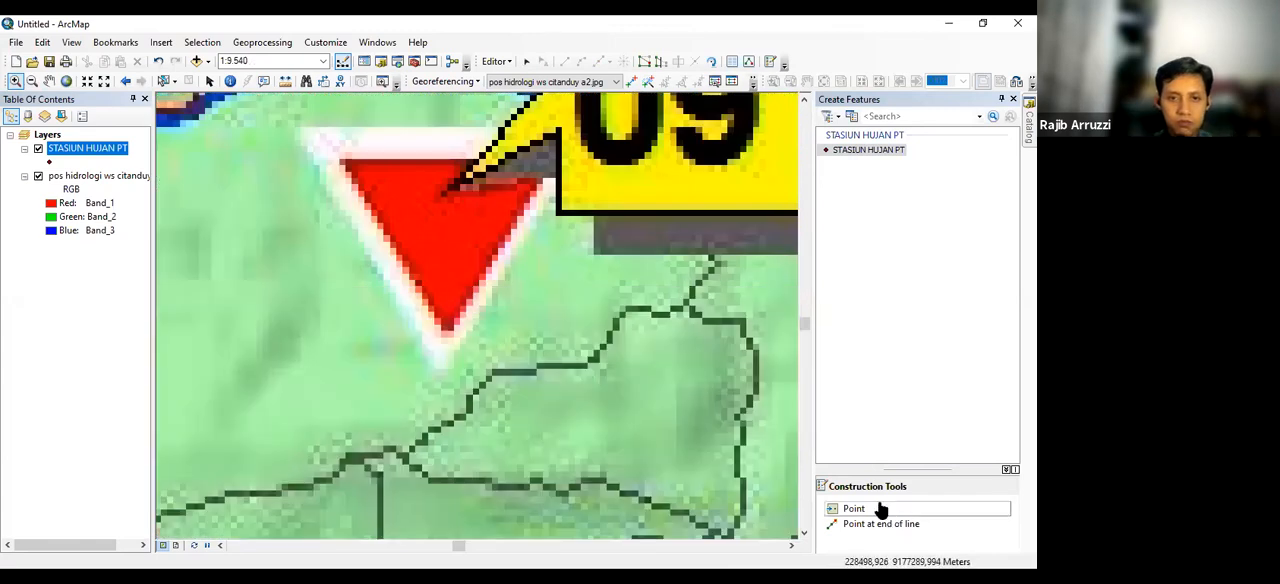
pyautogui.click(447, 223)
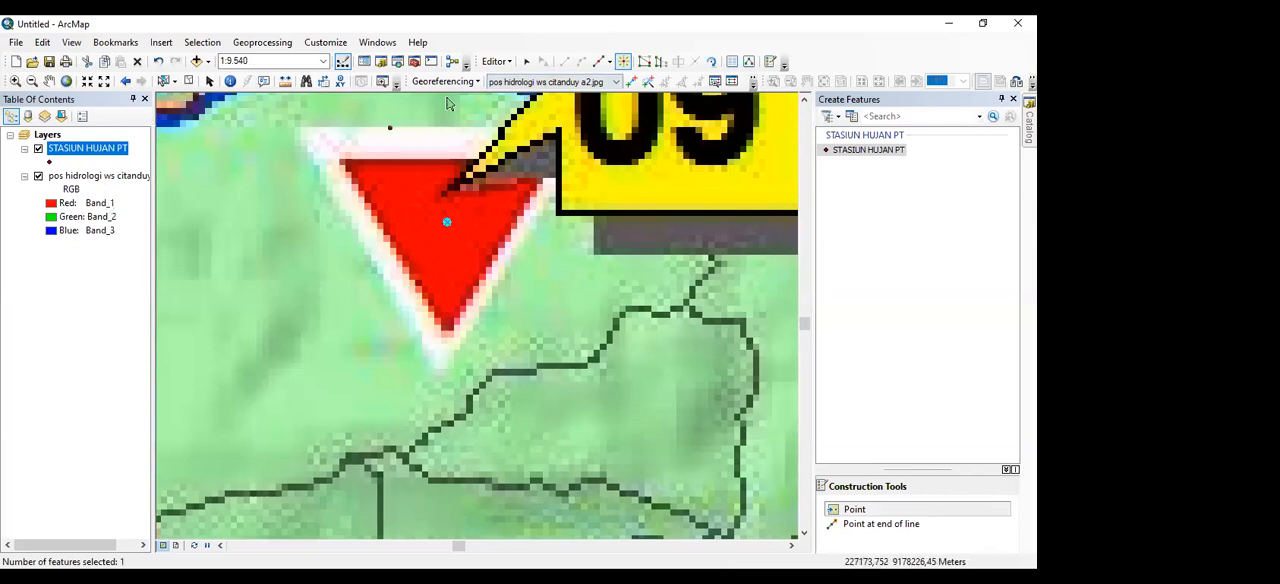
# Enter sta 3 as the nama value of the new point in the STASIUN HUJAN PT attribute table and select its X cell
pyautogui.rightClick(88, 152)
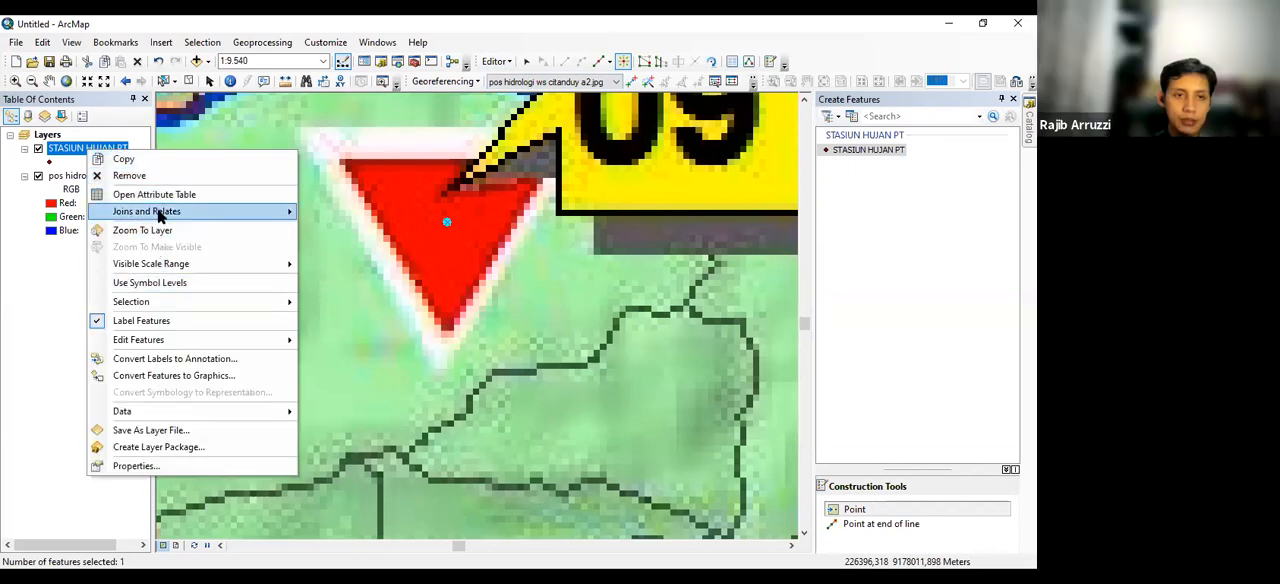
pyautogui.press('Return')
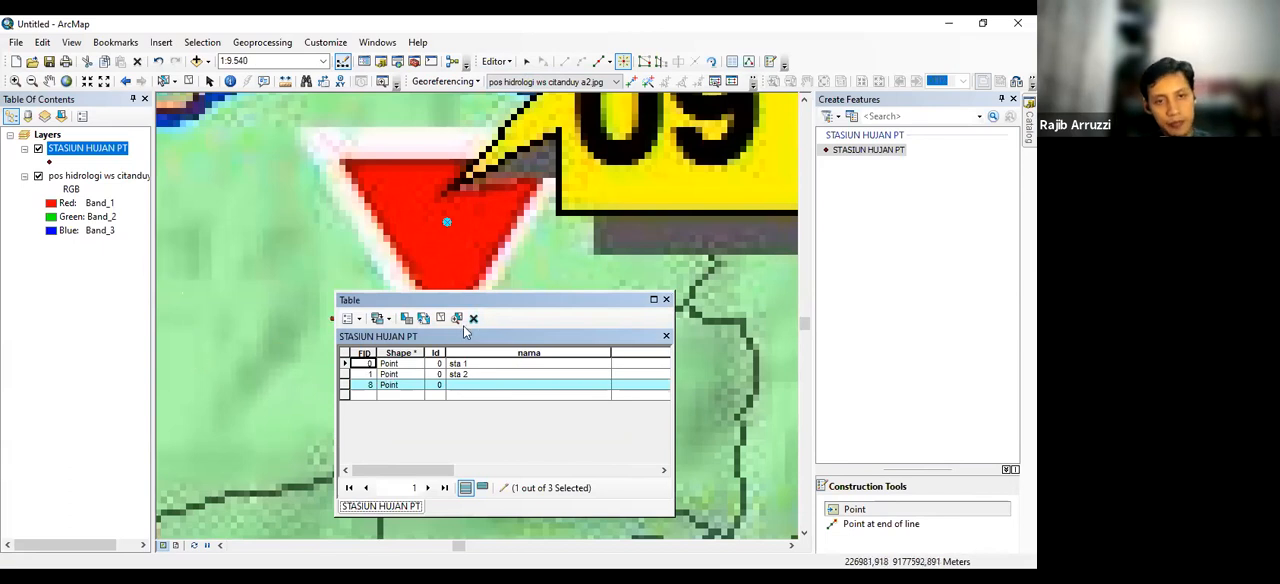
pyautogui.rightClick(88, 149)
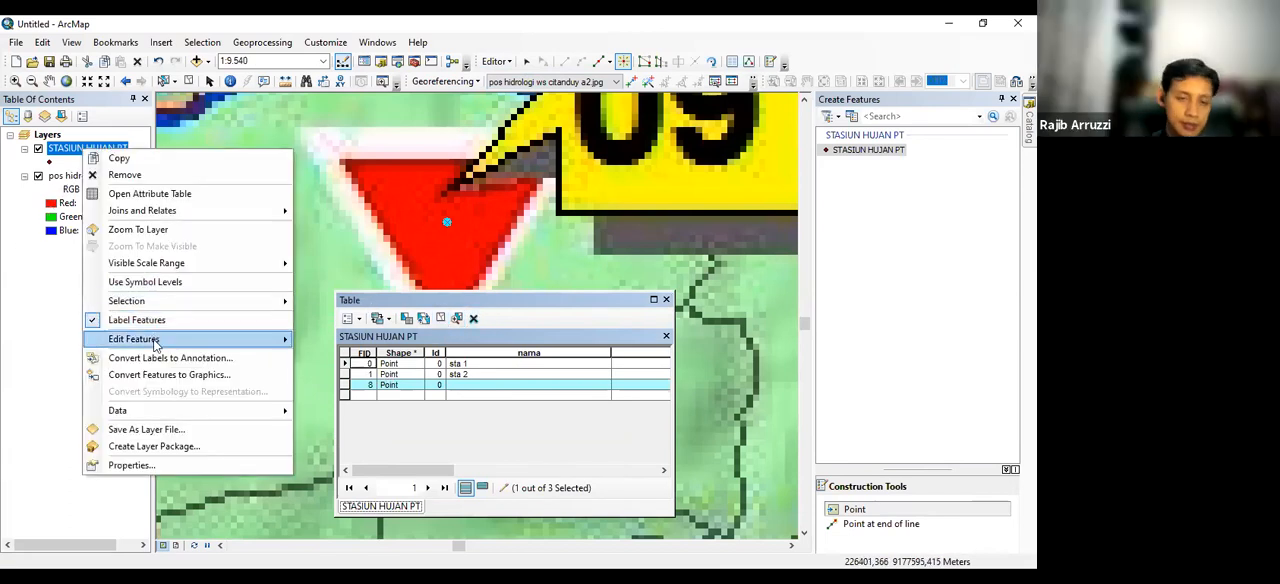
pyautogui.moveTo(200, 339)
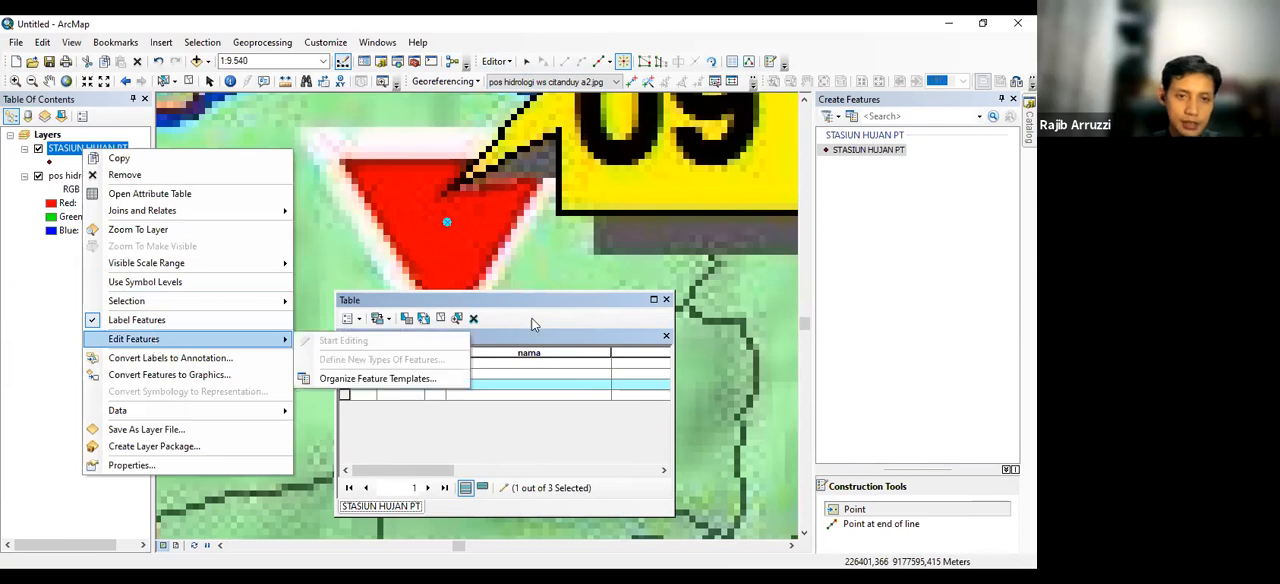
pyautogui.click(460, 386)
pyautogui.write('S')
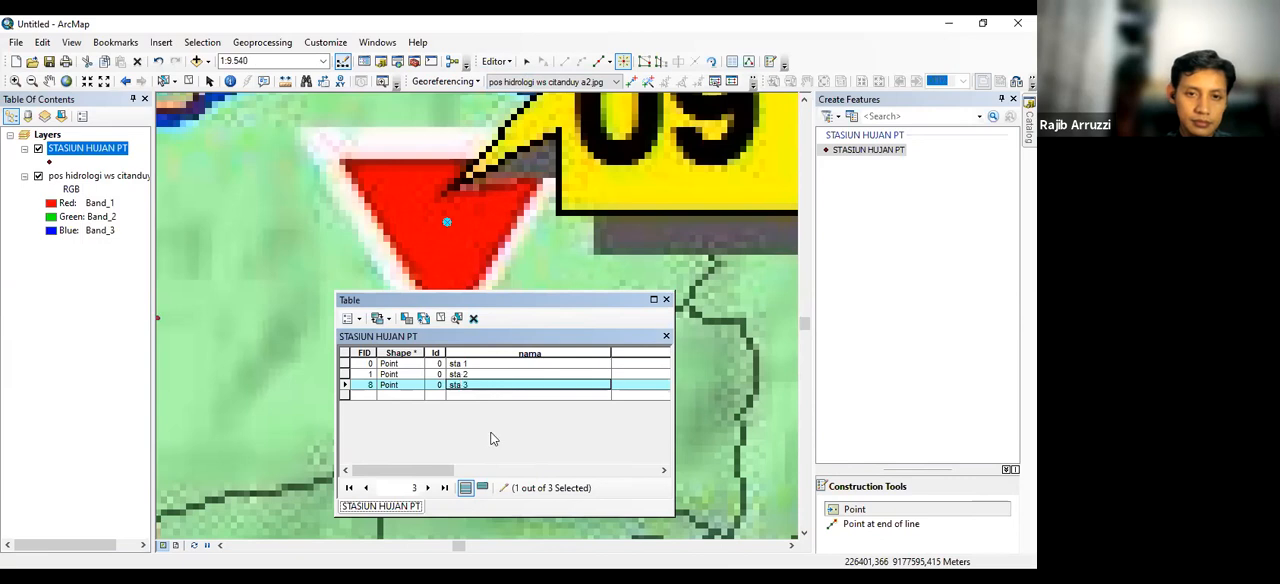
pyautogui.moveTo(412, 470); pyautogui.dragTo(640, 468)
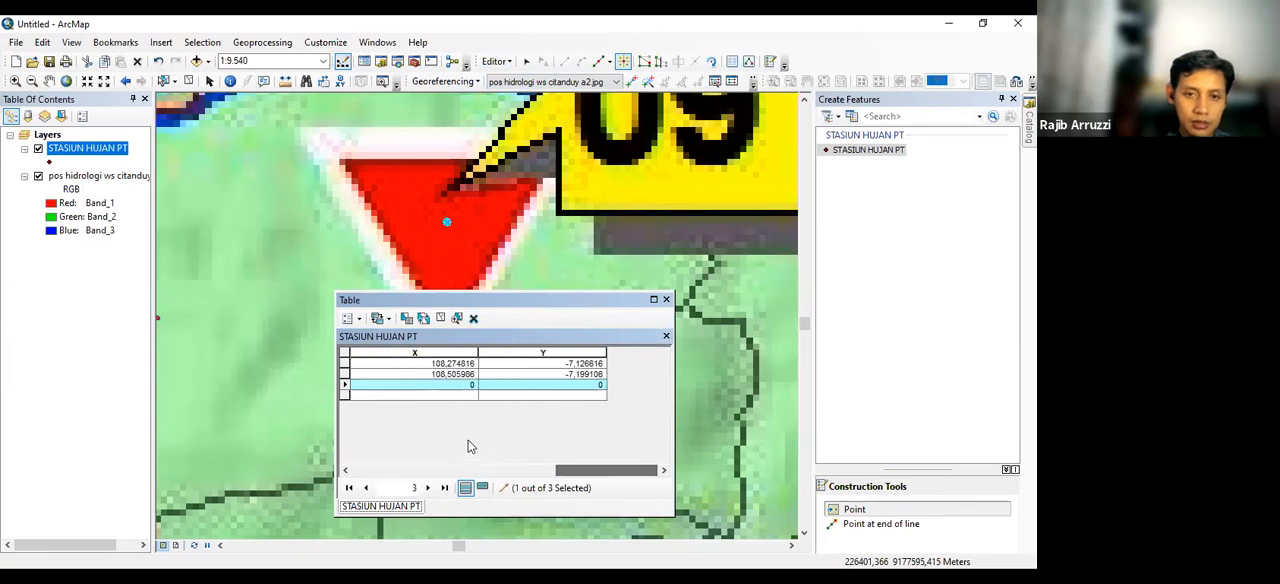
pyautogui.click(446, 387)
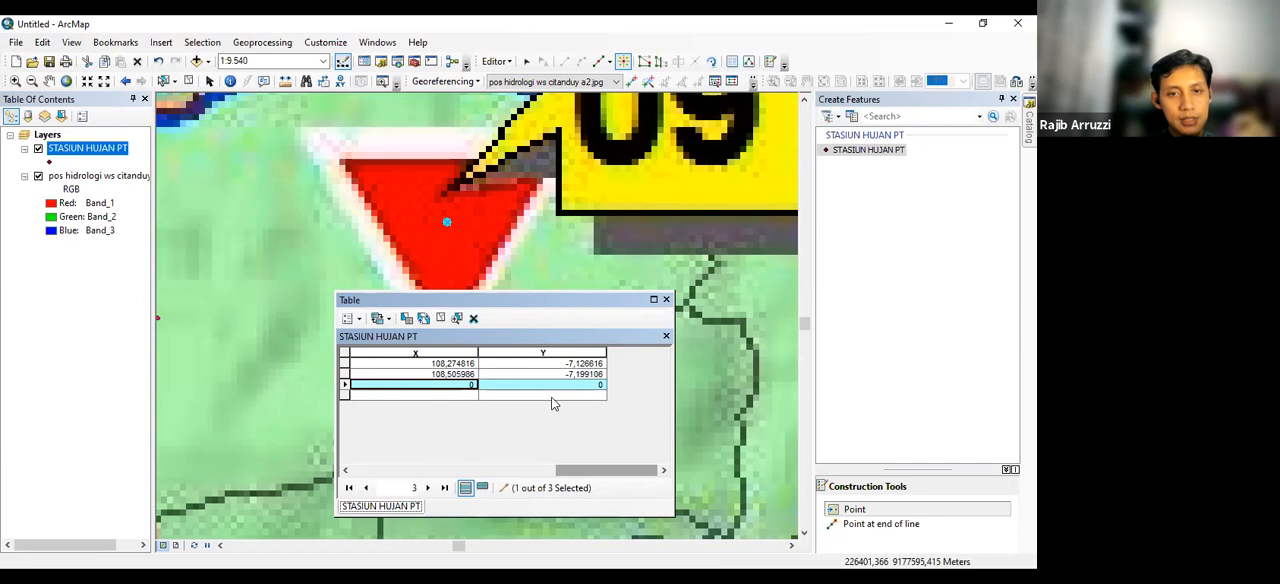
# Calculate the X field's geometry for the selected sta 3 record as the X coordinate of the point in decimal degrees
pyautogui.click(449, 351)
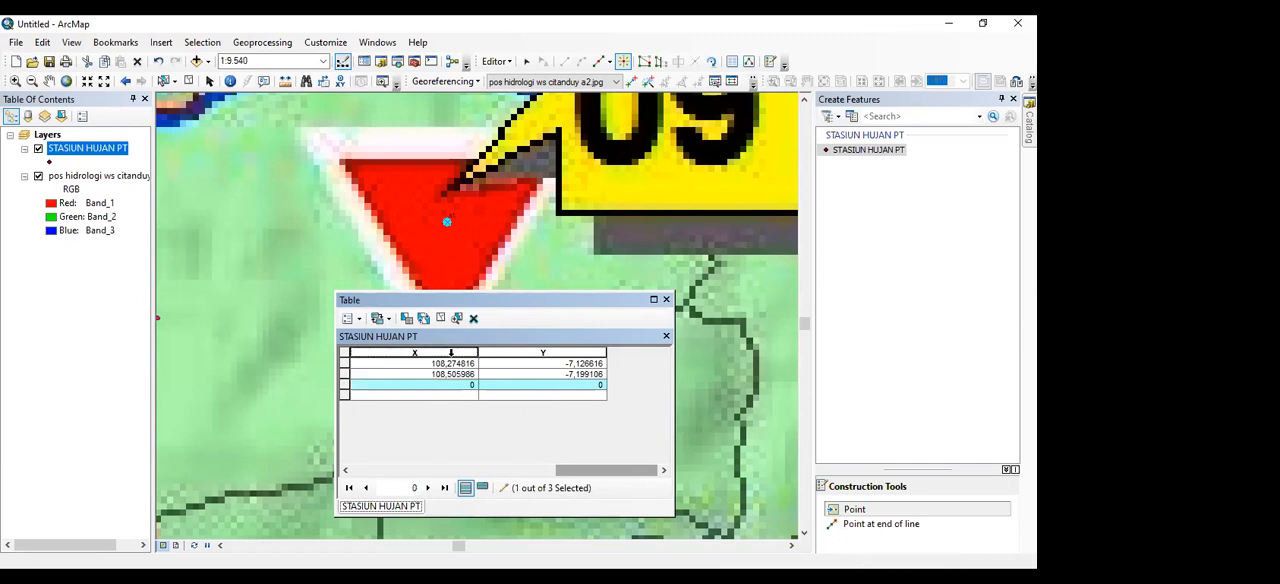
pyautogui.rightClick(453, 357)
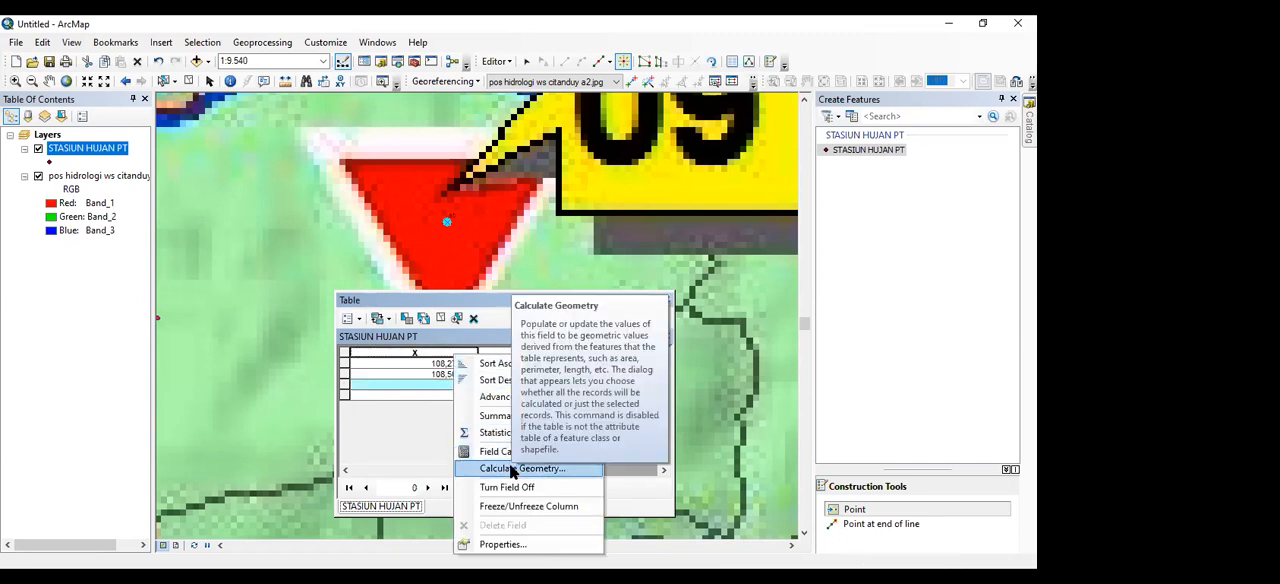
pyautogui.click(512, 470)
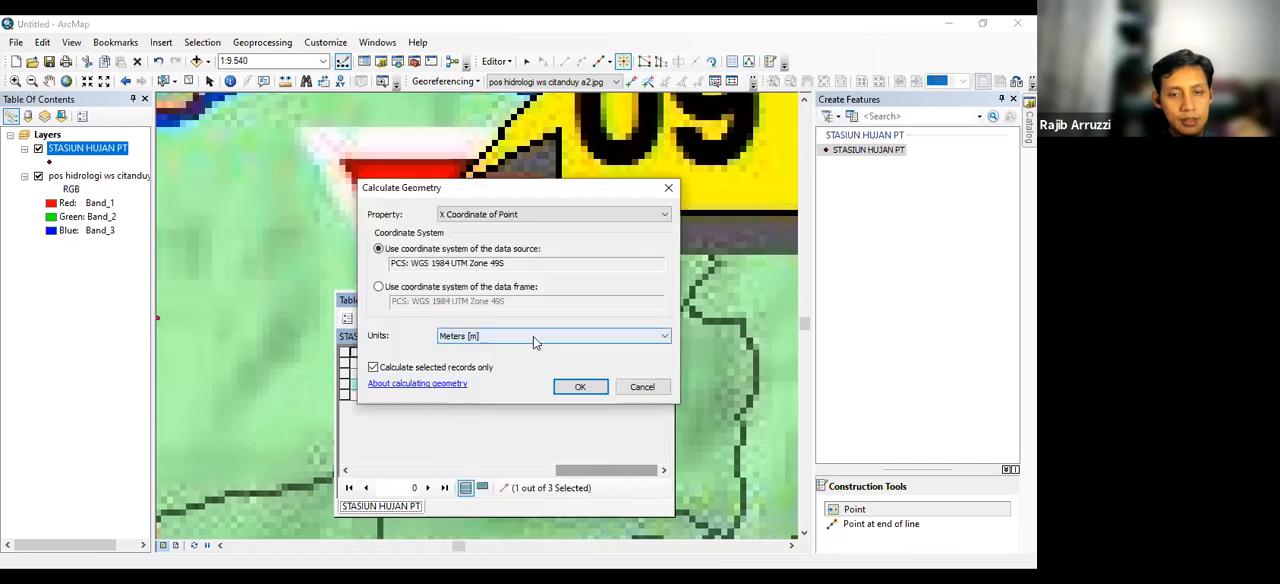
pyautogui.click(665, 337)
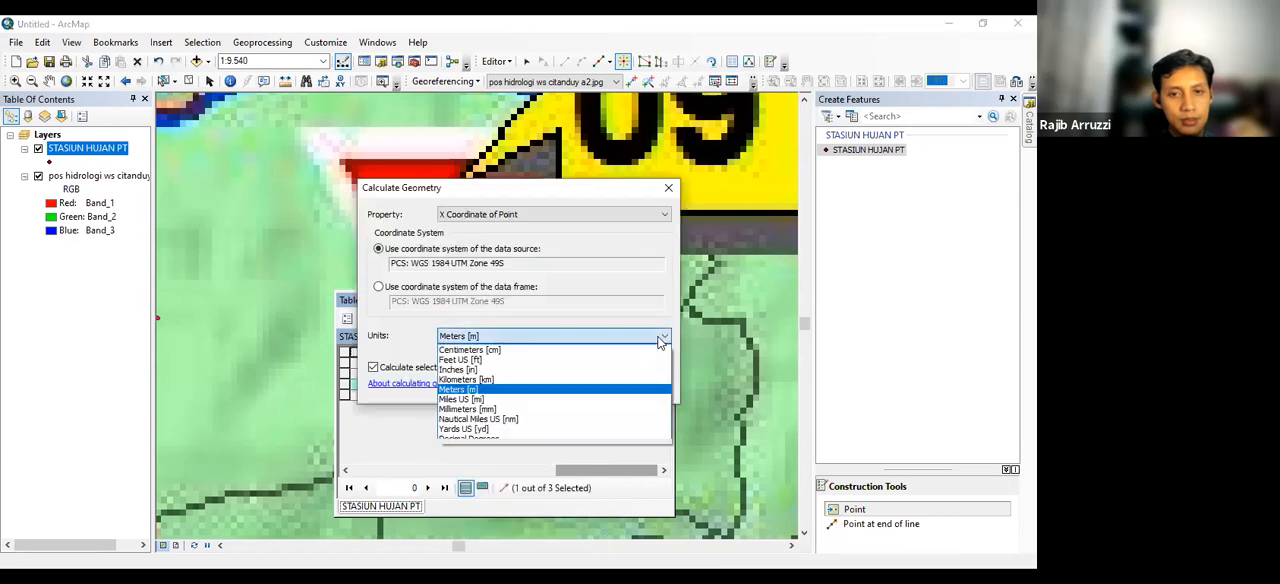
pyautogui.click(519, 439)
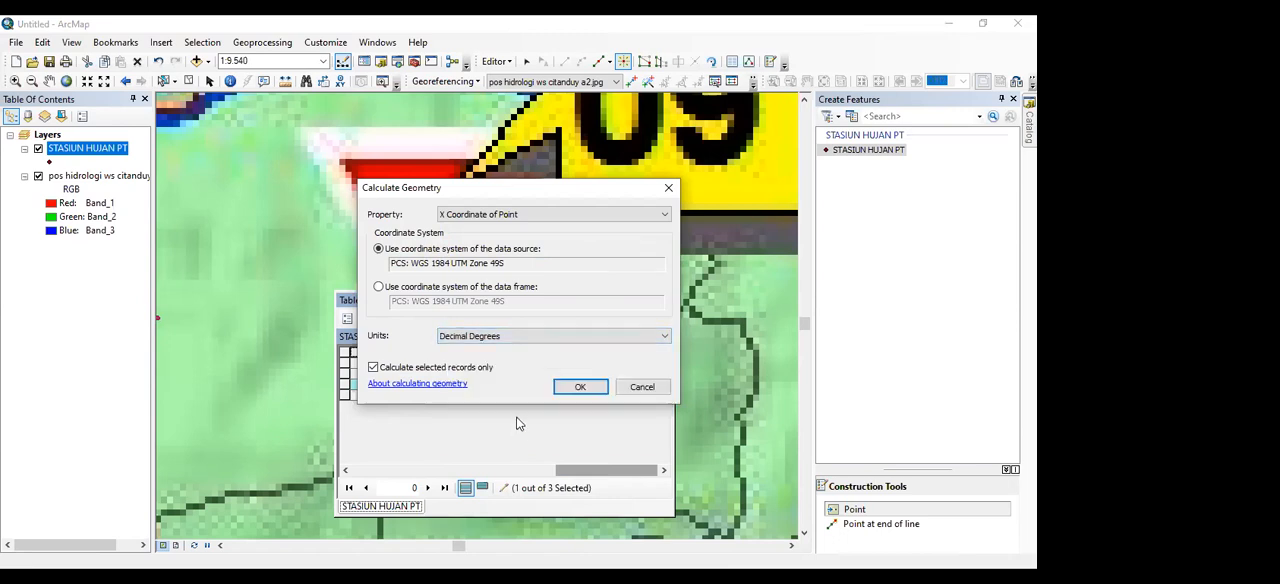
pyautogui.click(578, 388)
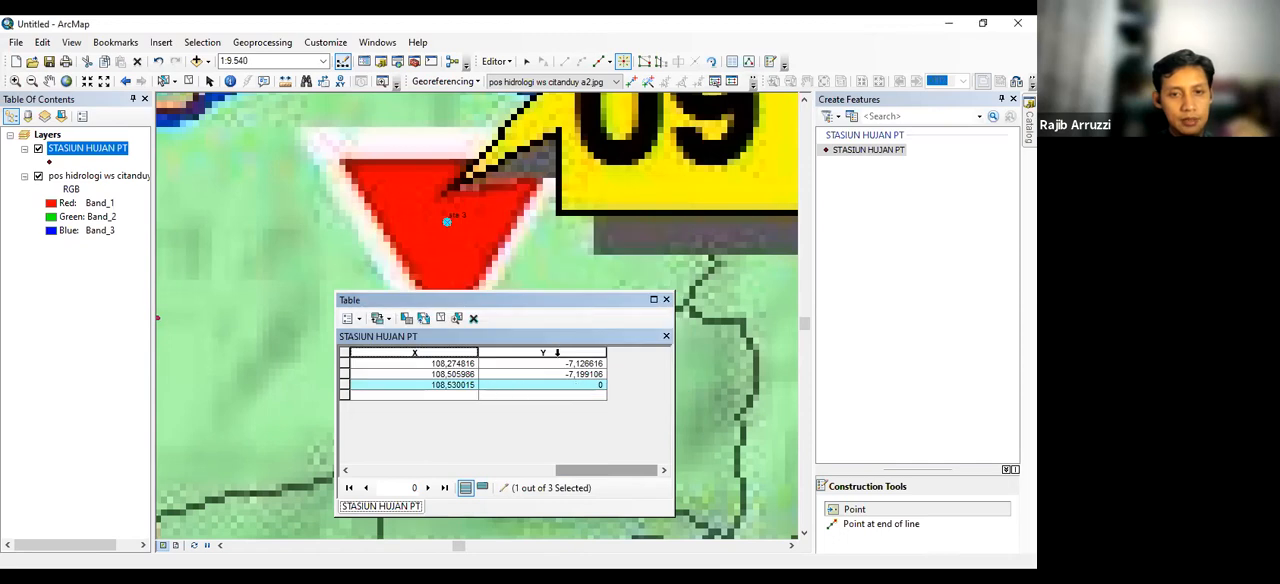
# Calculate the Y field's geometry for the selected sta 3 record as the Y coordinate of the point in decimal degrees
pyautogui.rightClick(558, 354)
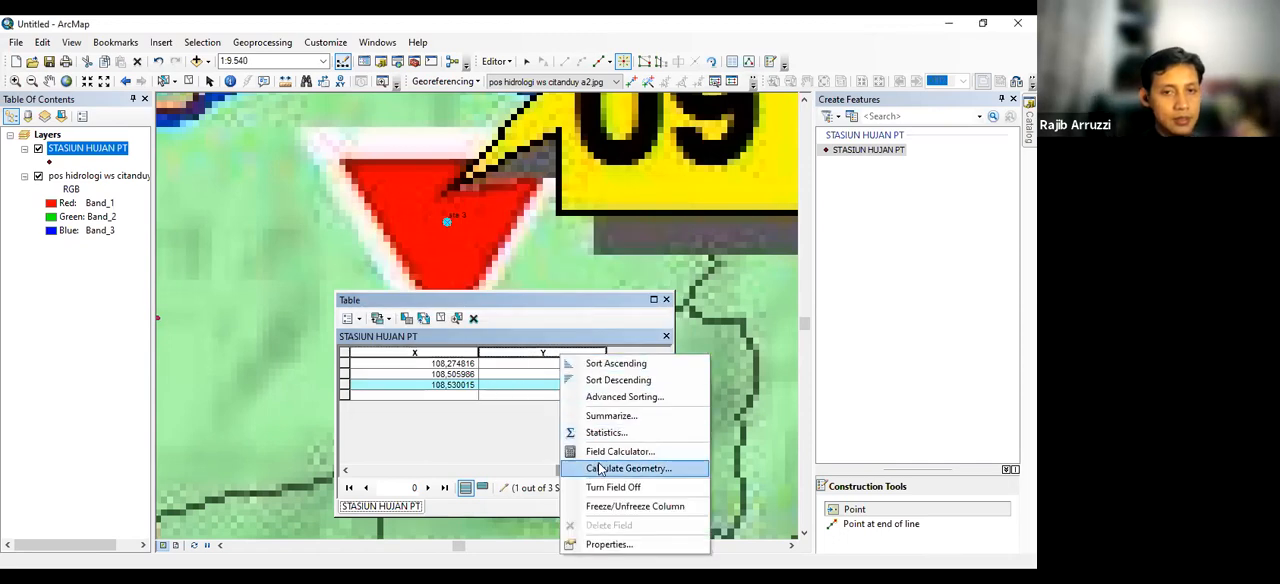
pyautogui.click(600, 468)
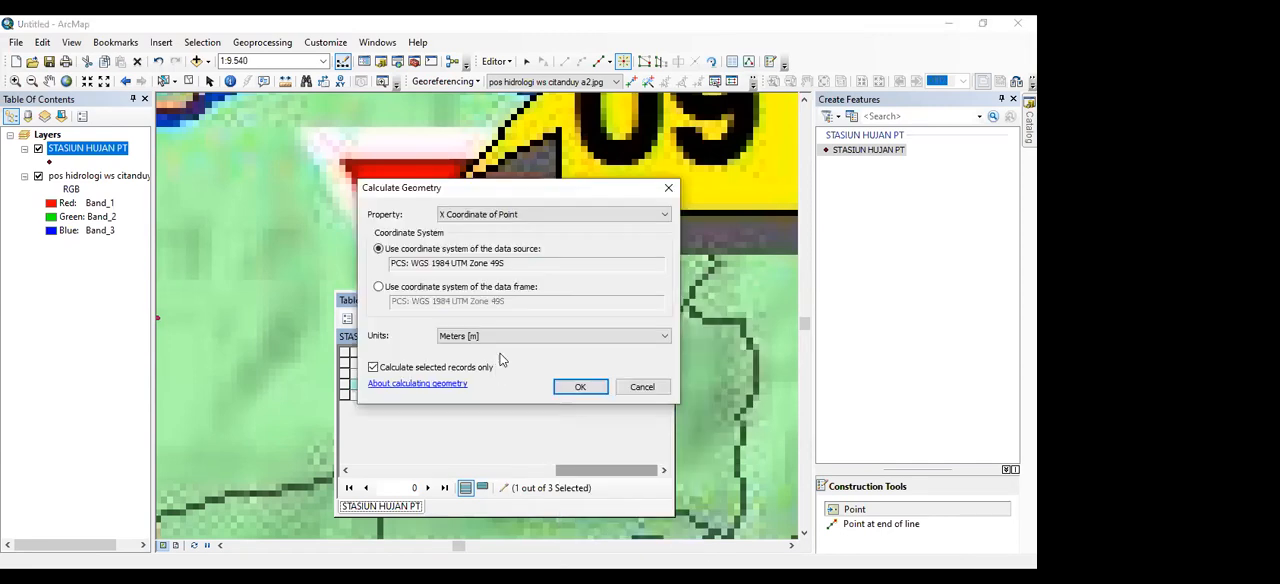
pyautogui.click(576, 340)
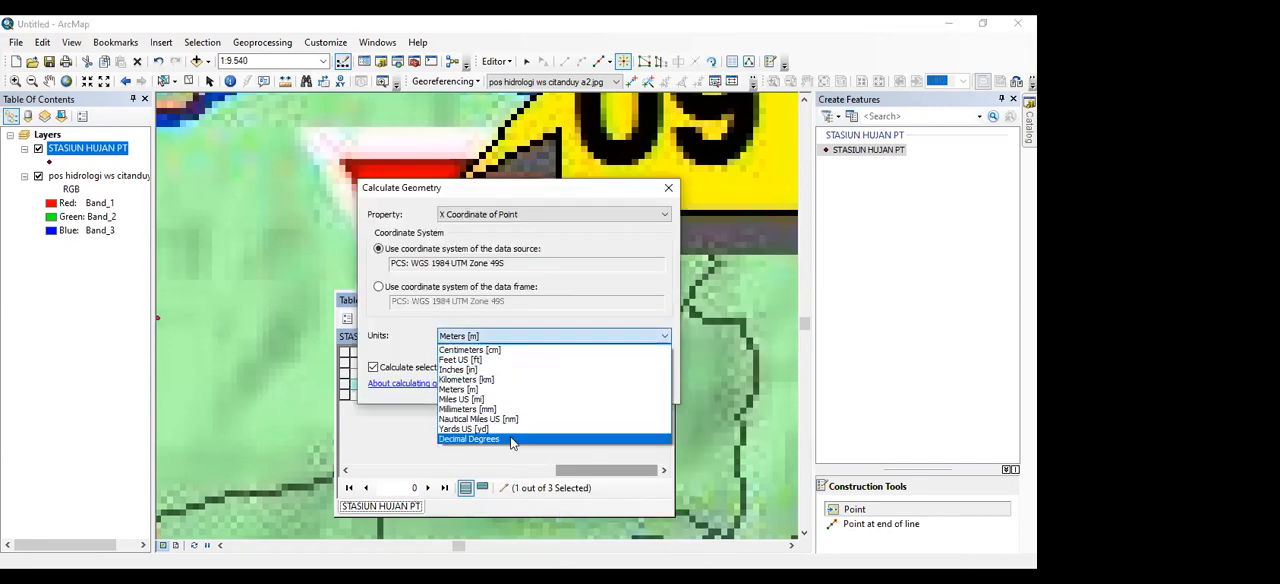
pyautogui.click(511, 443)
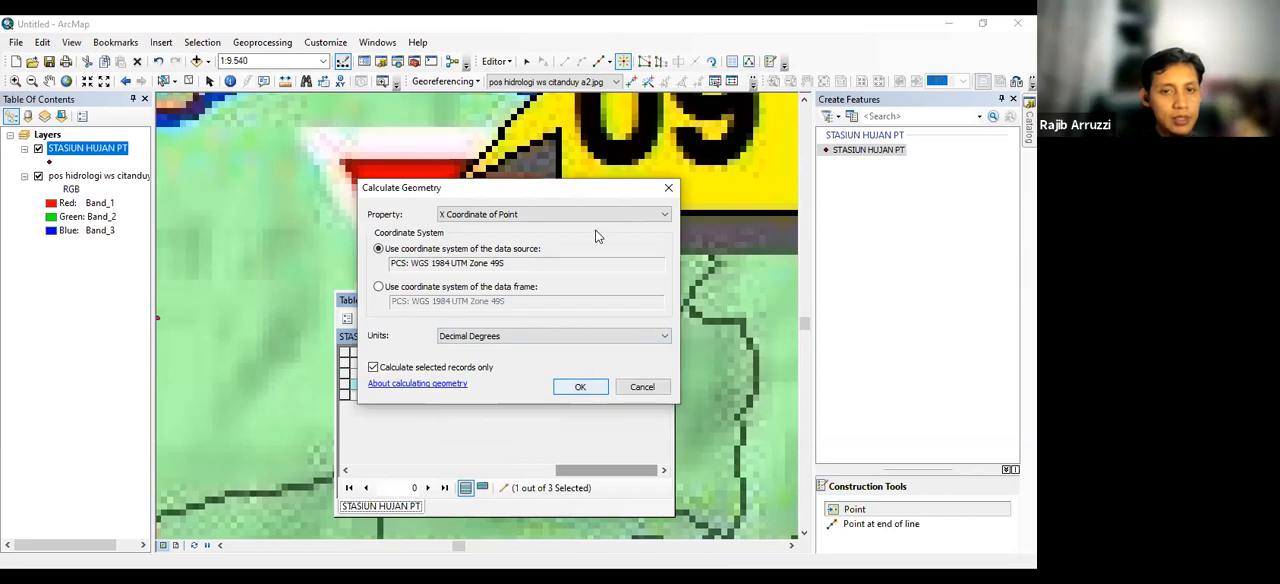
pyautogui.click(637, 210)
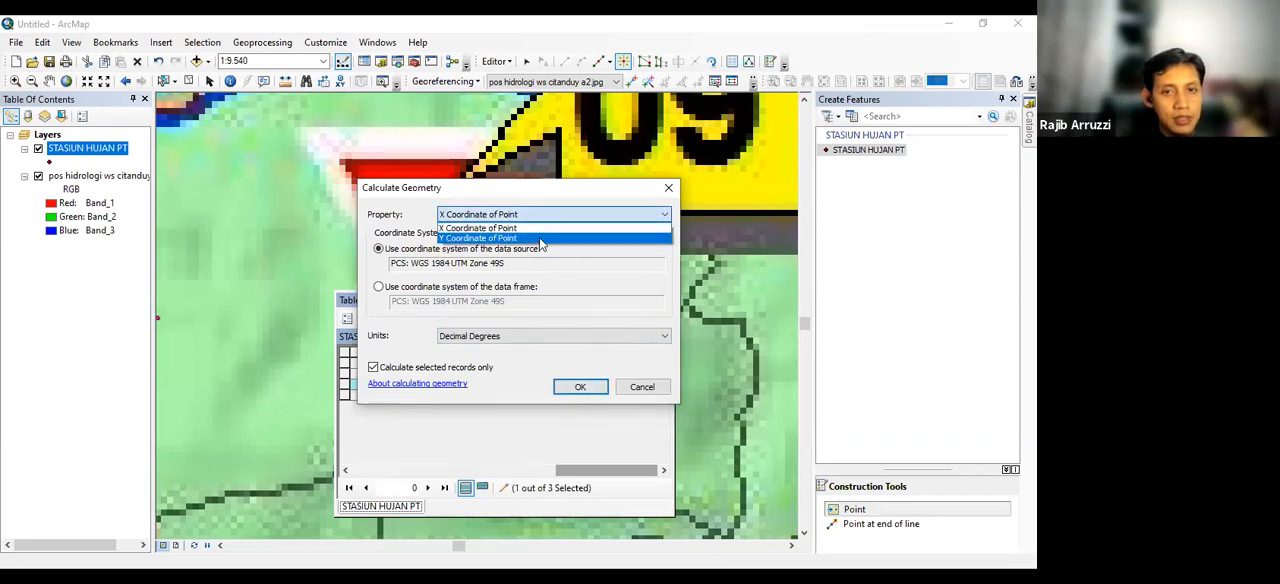
pyautogui.click(540, 240)
pyautogui.click(586, 390)
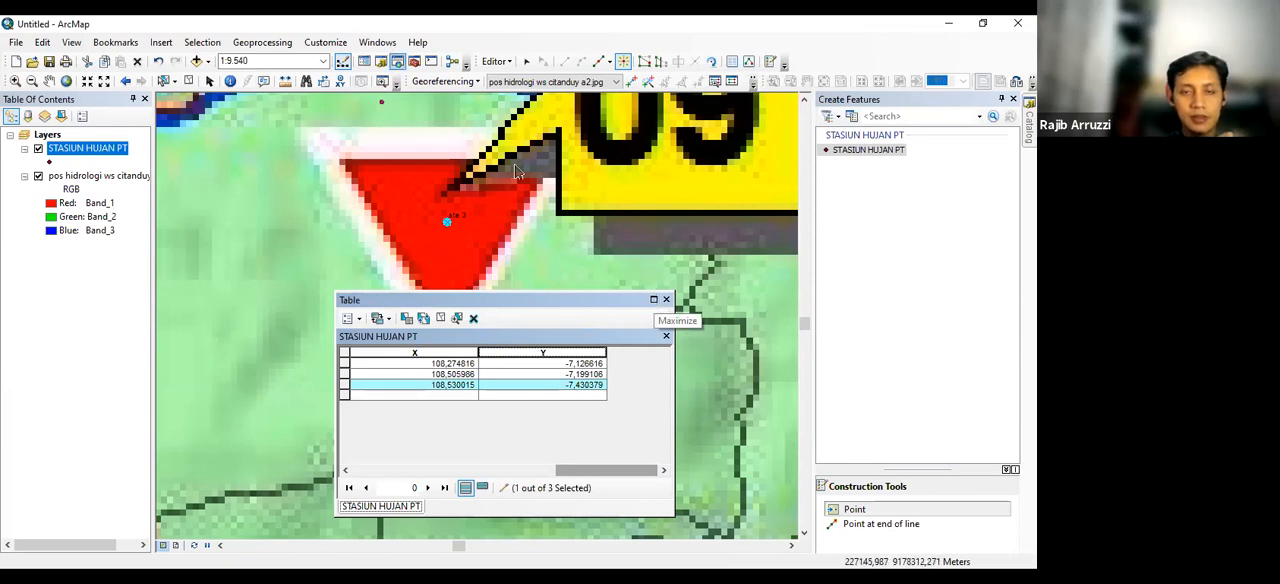
# Stop the edit session with the edits saved, and review the station records in the enlarged attribute table
pyautogui.click(496, 61)
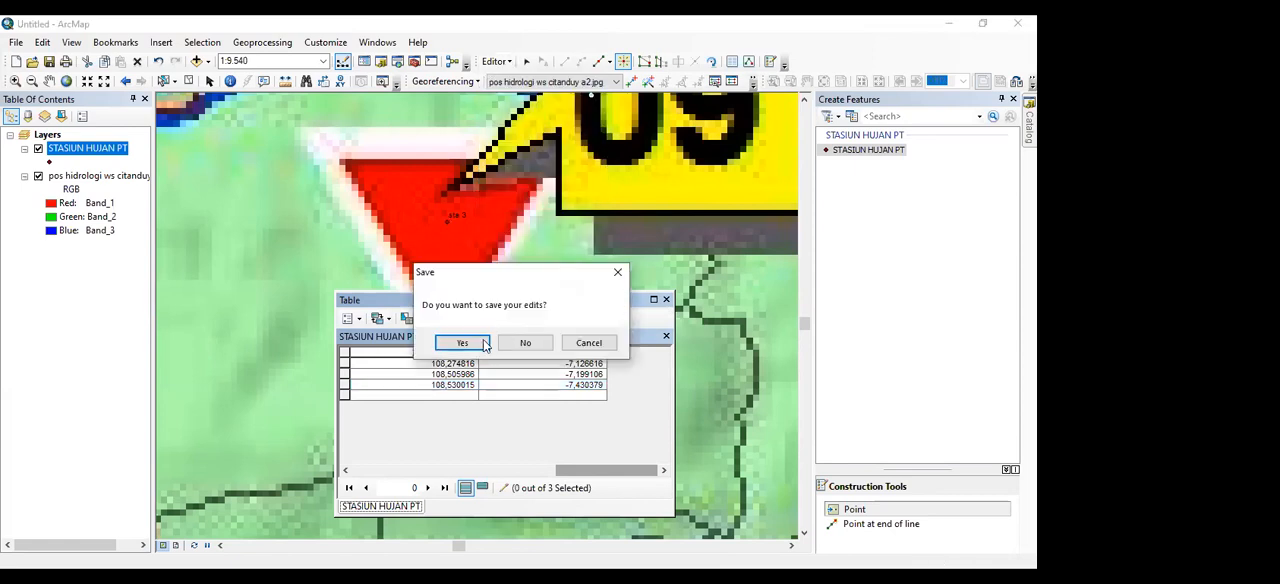
pyautogui.press('Return')
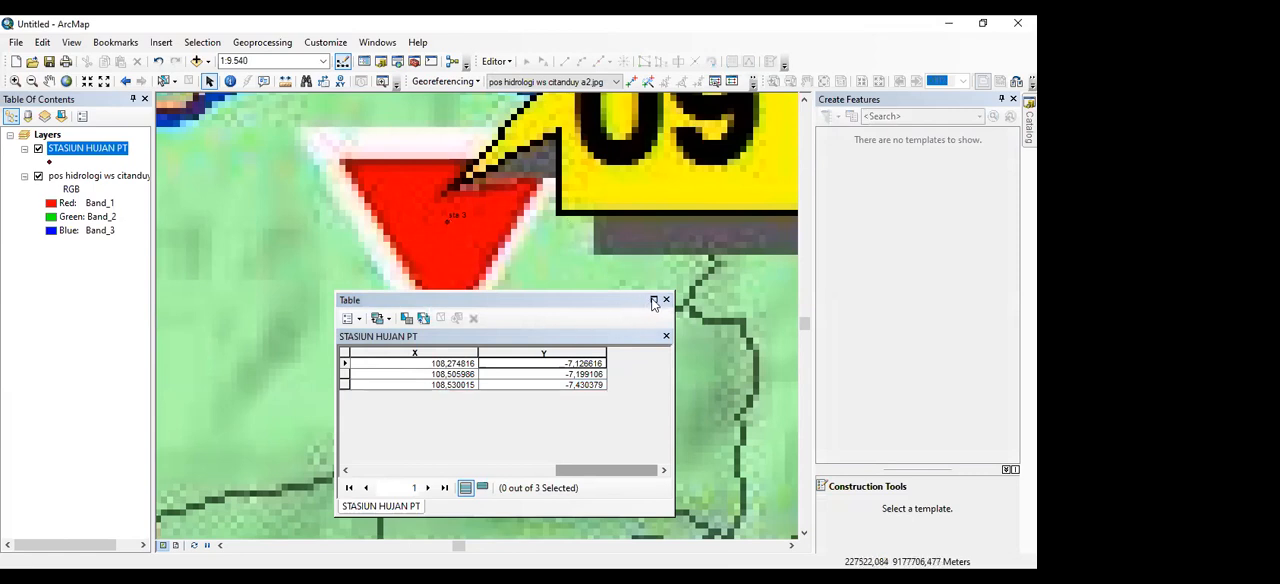
pyautogui.doubleClick(597, 301)
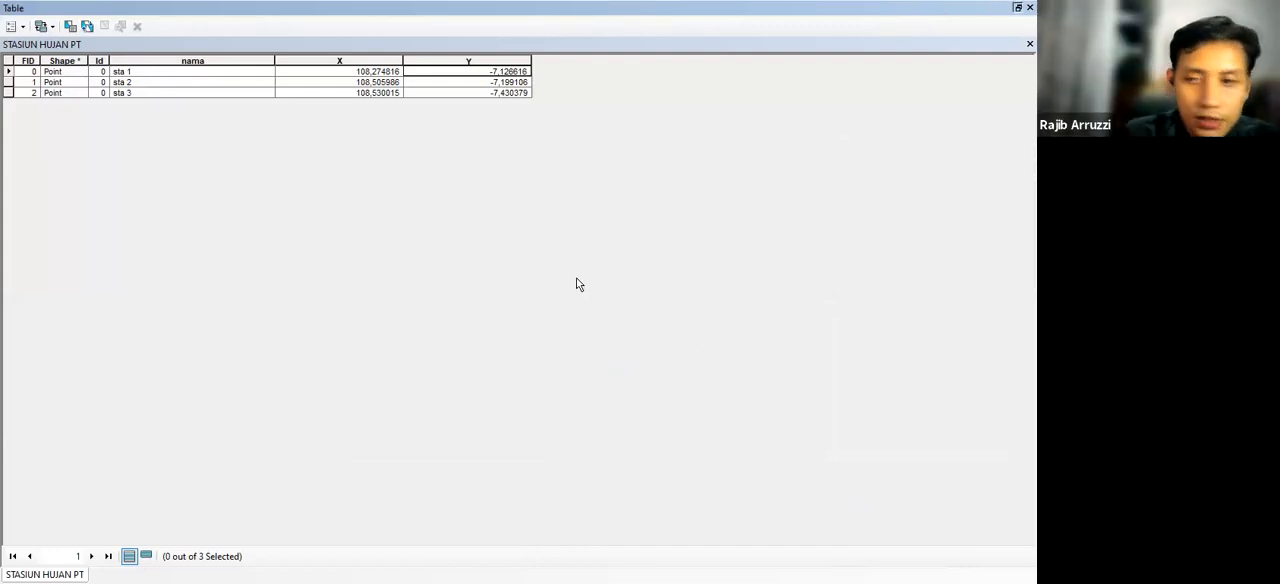
pyautogui.doubleClick(540, 8)
# Show the wider map area around rain station 09 at 1:63.360 and close the STASIUN HUJAN PT attribute table
pyautogui.scroll(-2, 403, 220)
pyautogui.scroll(5, 403, 220)
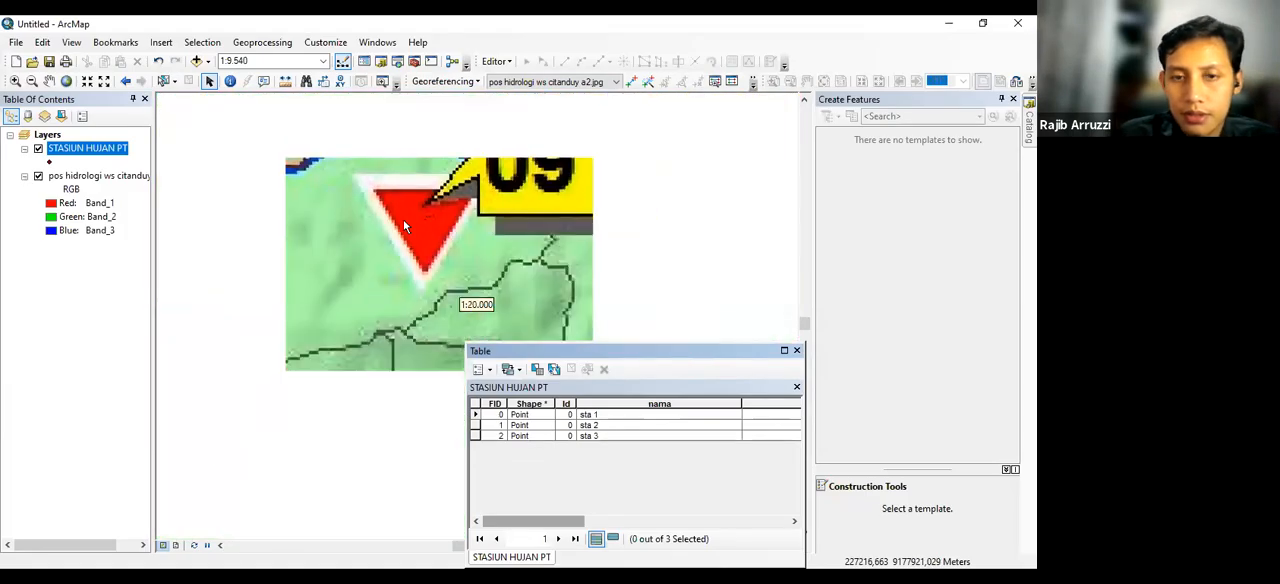
pyautogui.scroll(3, 403, 219)
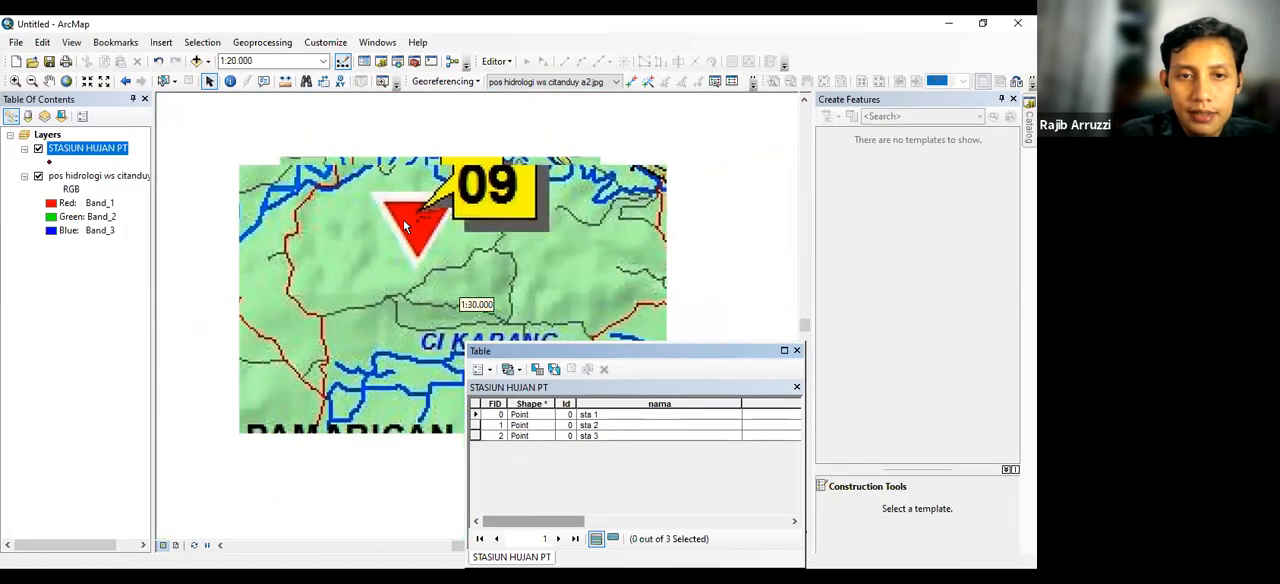
pyautogui.scroll(2, 405, 226)
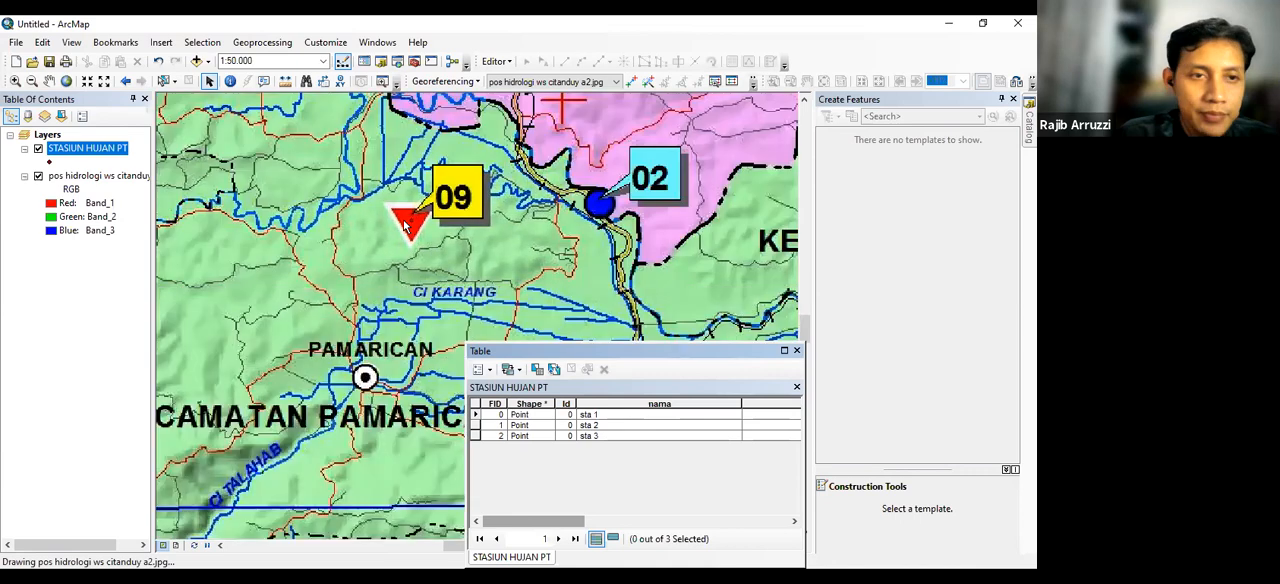
pyautogui.scroll(1, 405, 226)
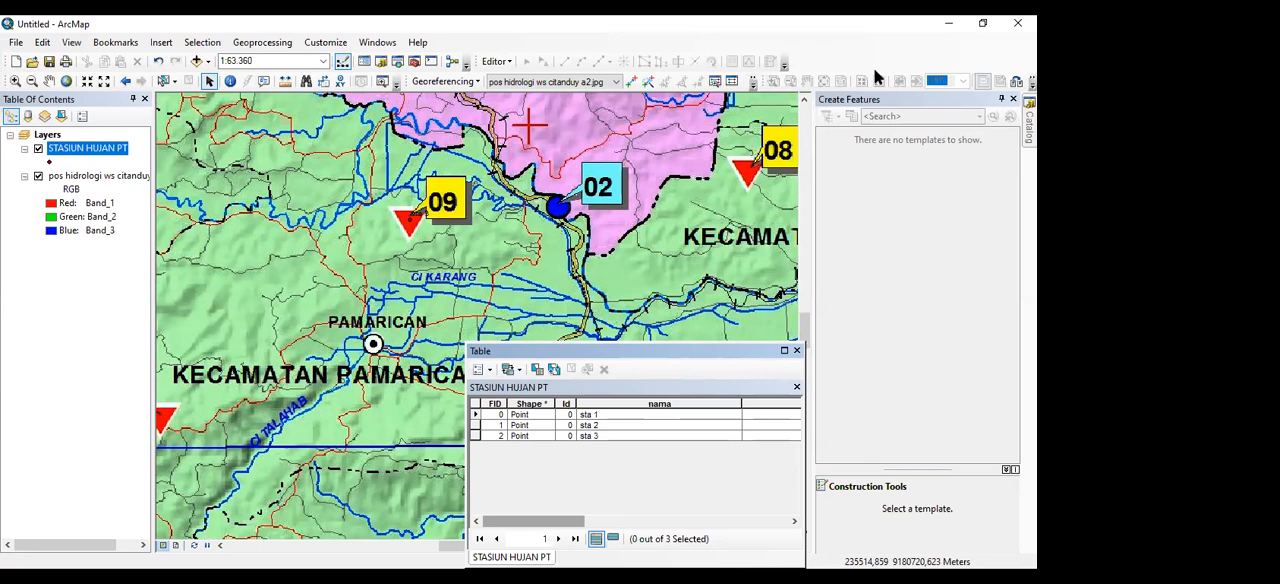
pyautogui.click(797, 351)
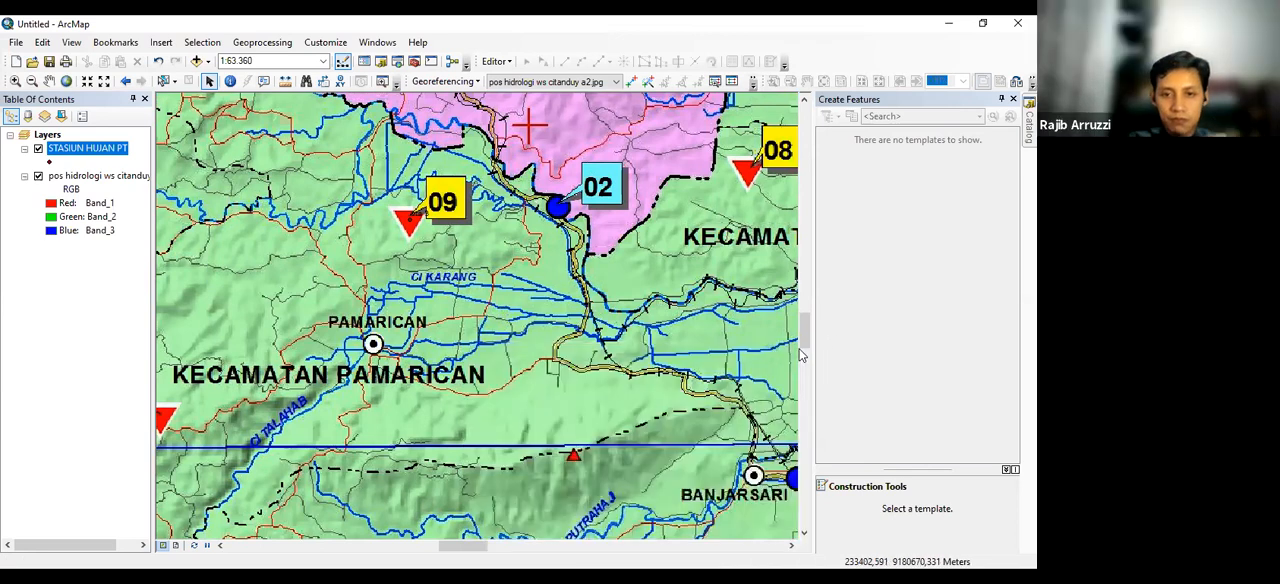
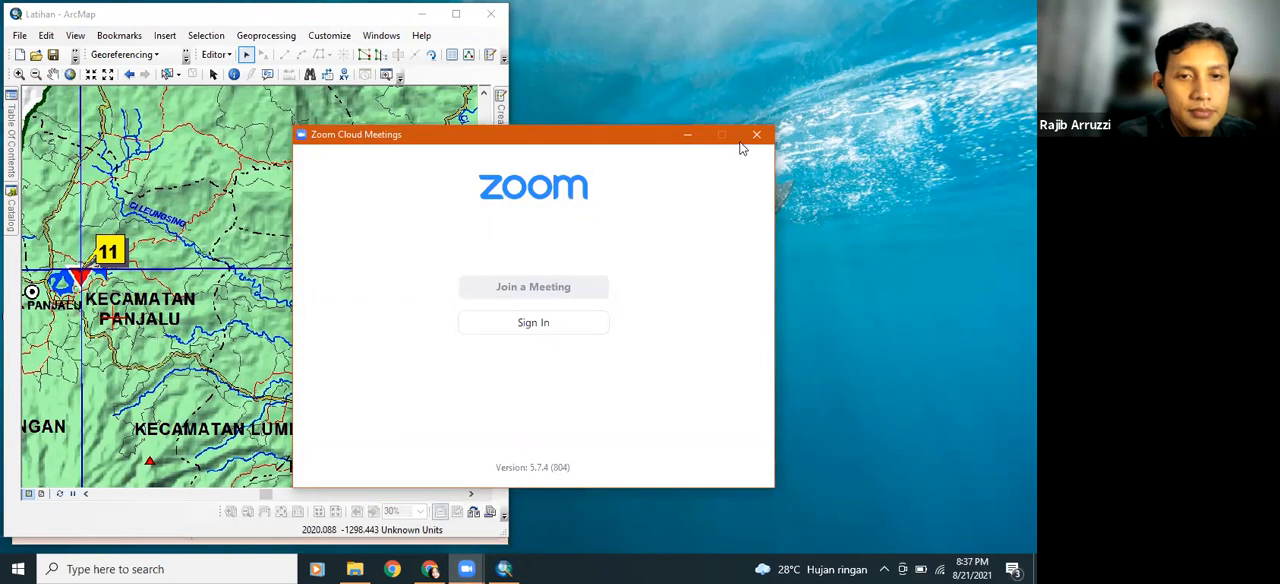
pyautogui.click(687, 134)
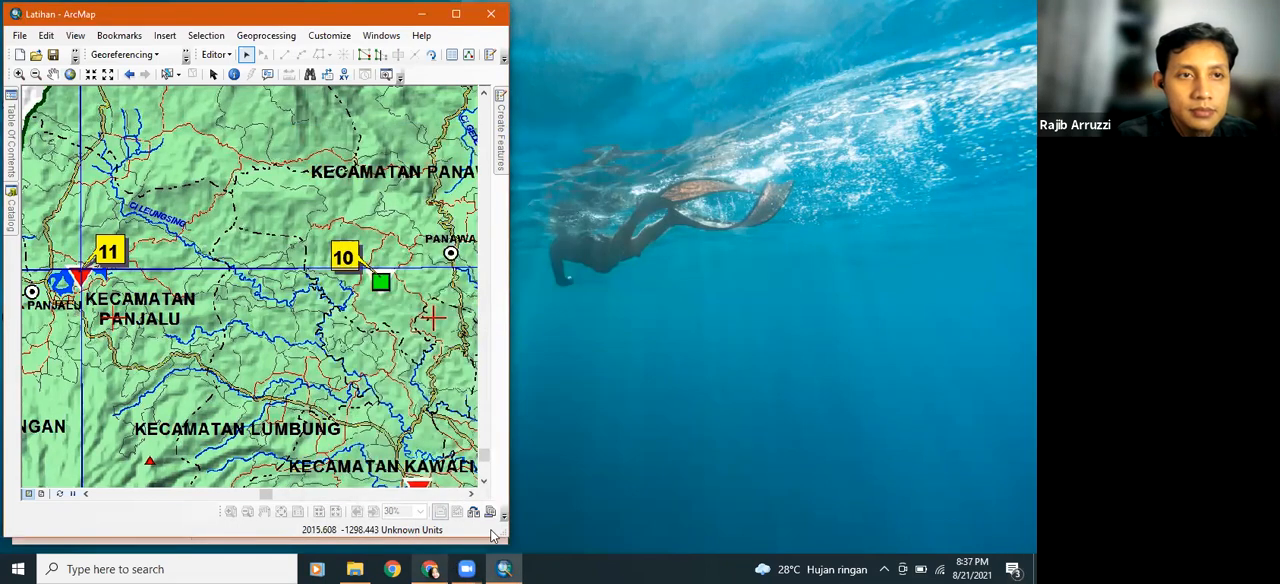
pyautogui.click(466, 568)
pyautogui.click(503, 568)
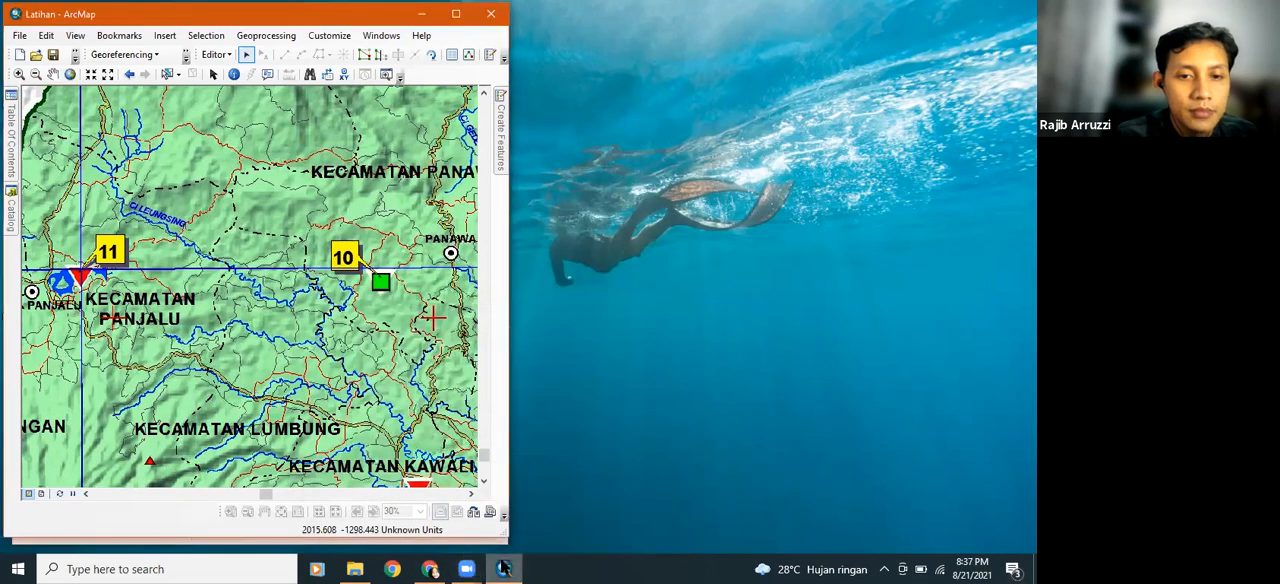
pyautogui.click(466, 568)
pyautogui.click(487, 498)
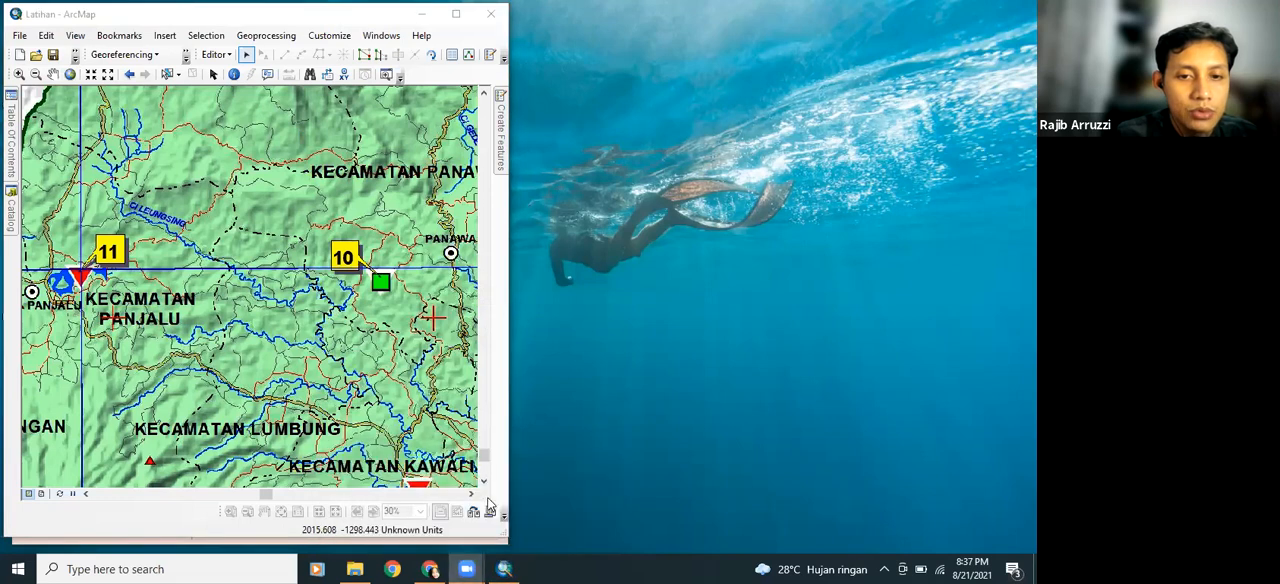
pyautogui.click(471, 562)
pyautogui.click(483, 509)
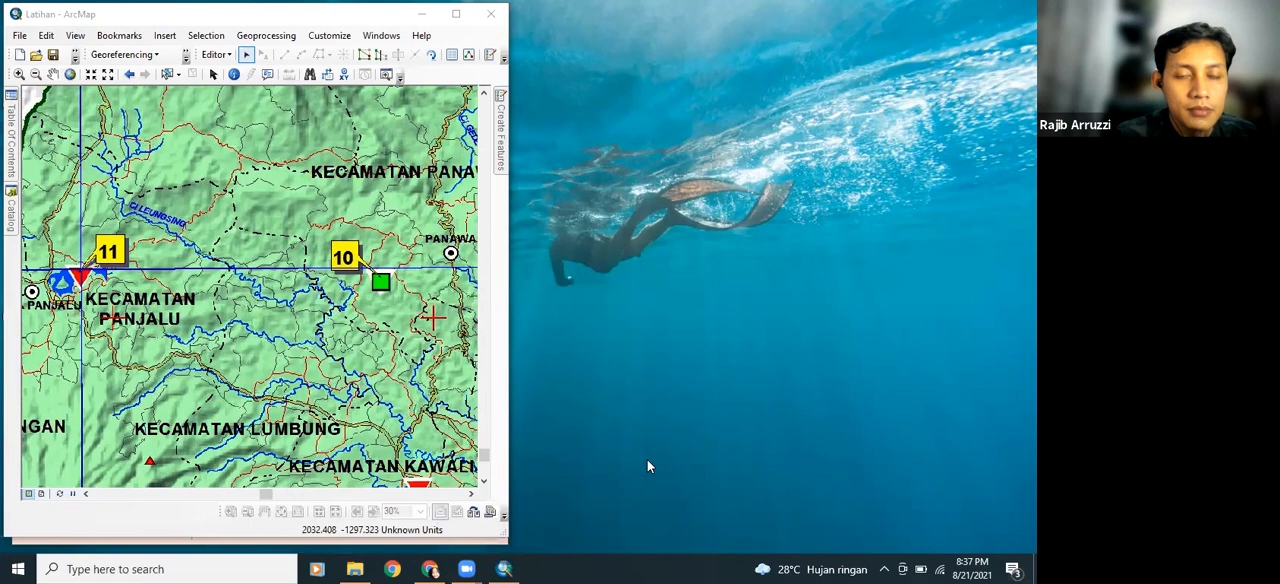
pyautogui.moveTo(481, 568)
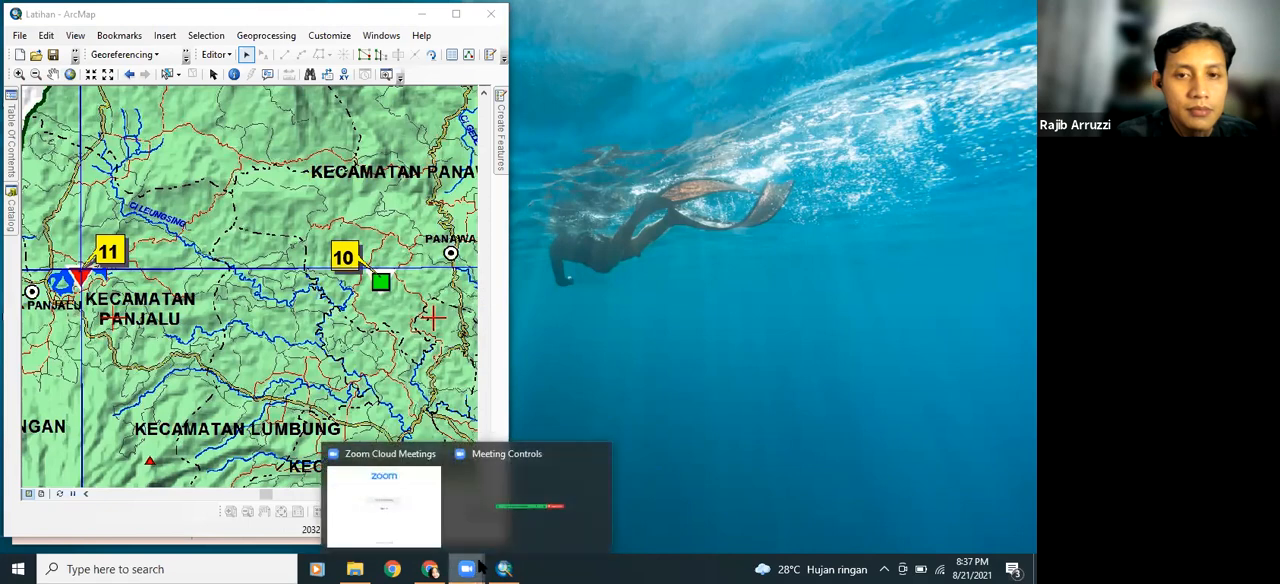
pyautogui.click(404, 511)
pyautogui.click(688, 133)
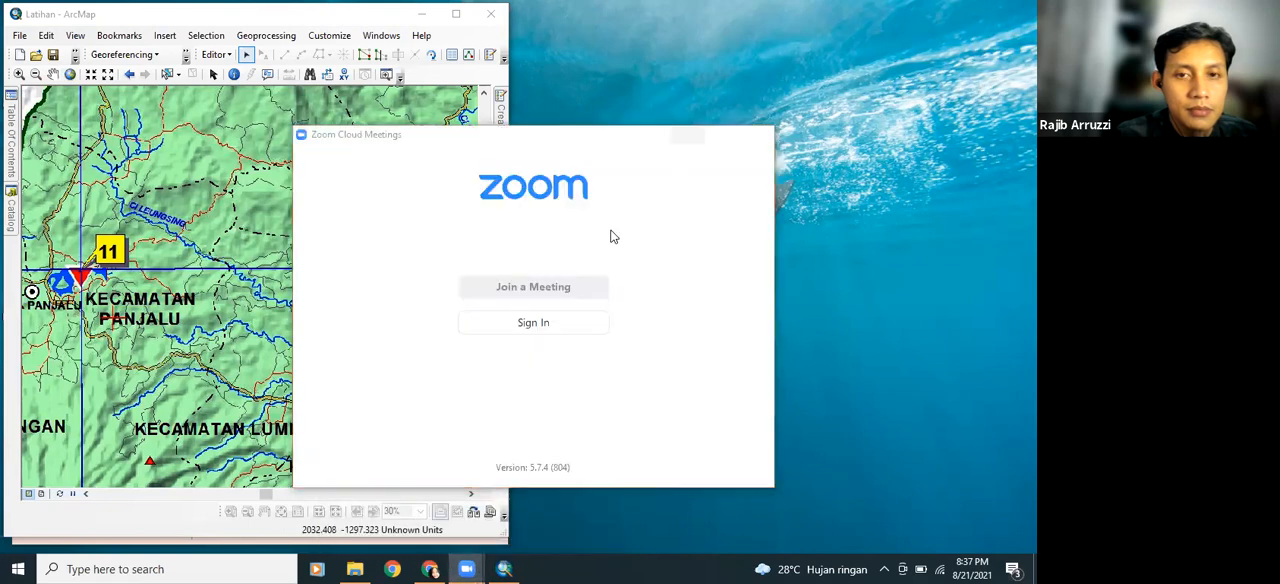
pyautogui.click(565, 49)
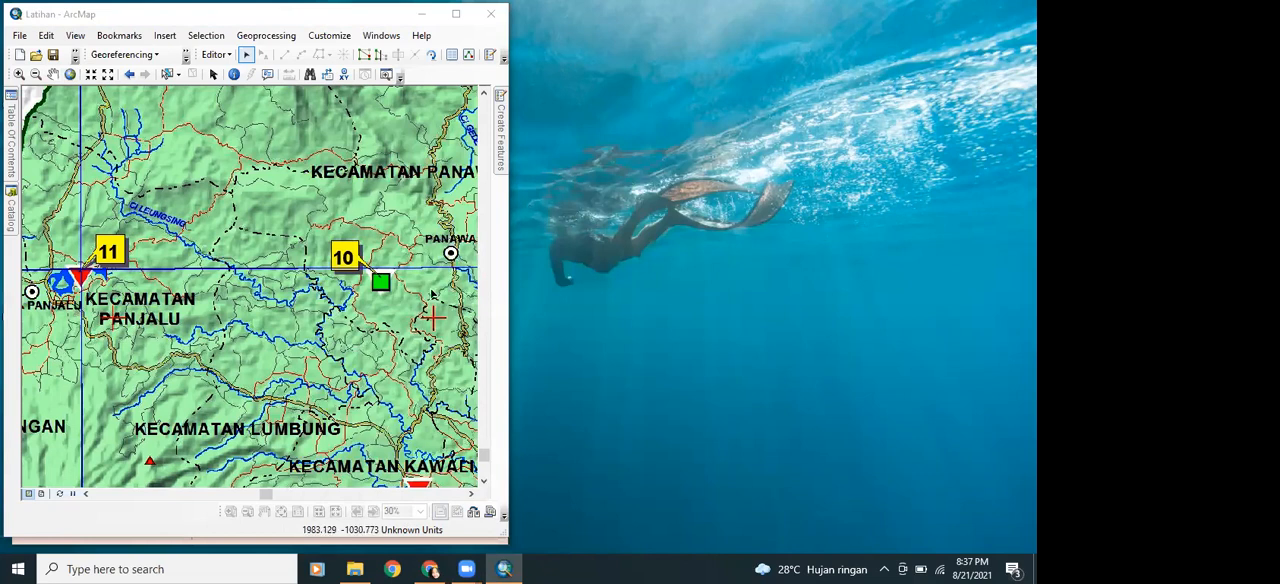
pyautogui.click(504, 568)
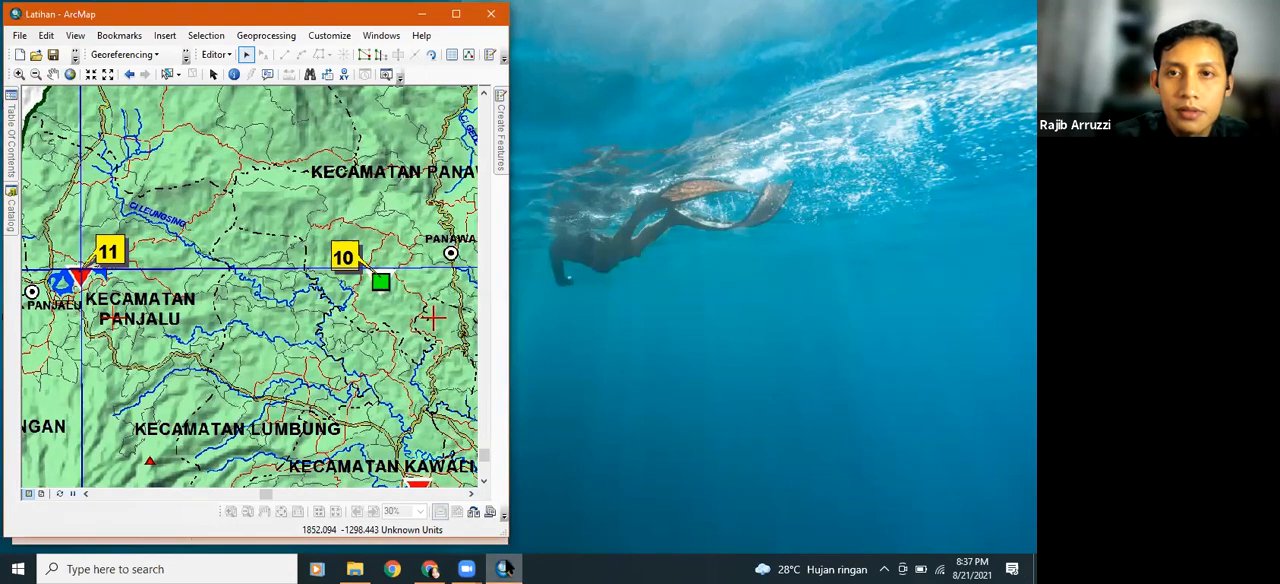
pyautogui.click(700, 455)
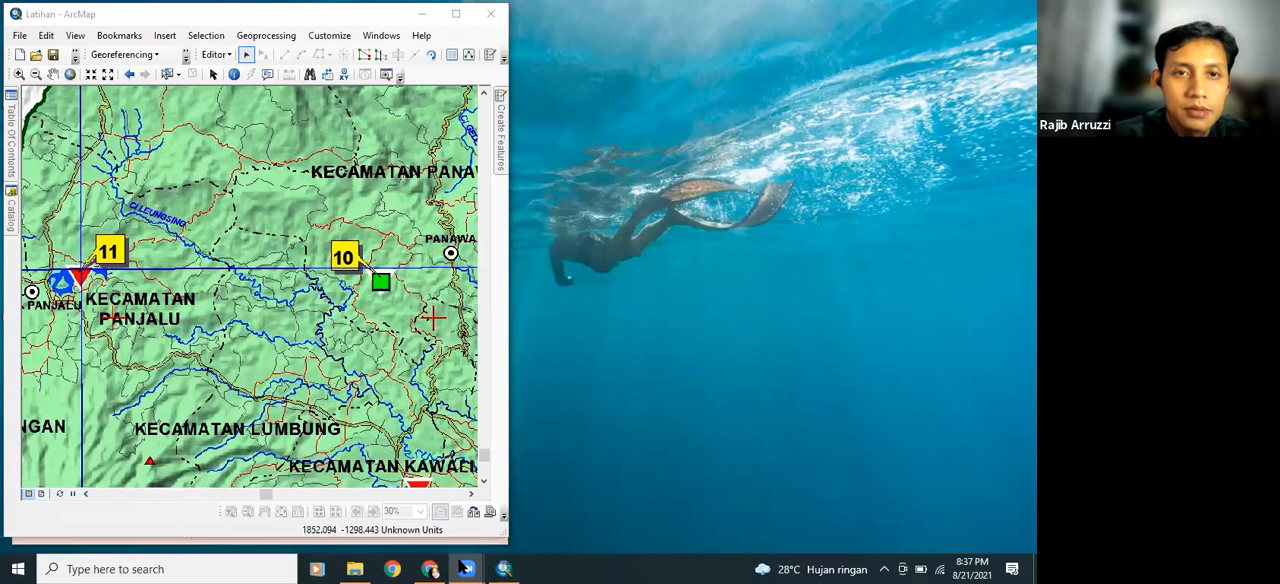
# Maximize the ArcMap window and show the upper part of the Citanduy hydrology map sheet with its frame and legend
pyautogui.click(489, 35)
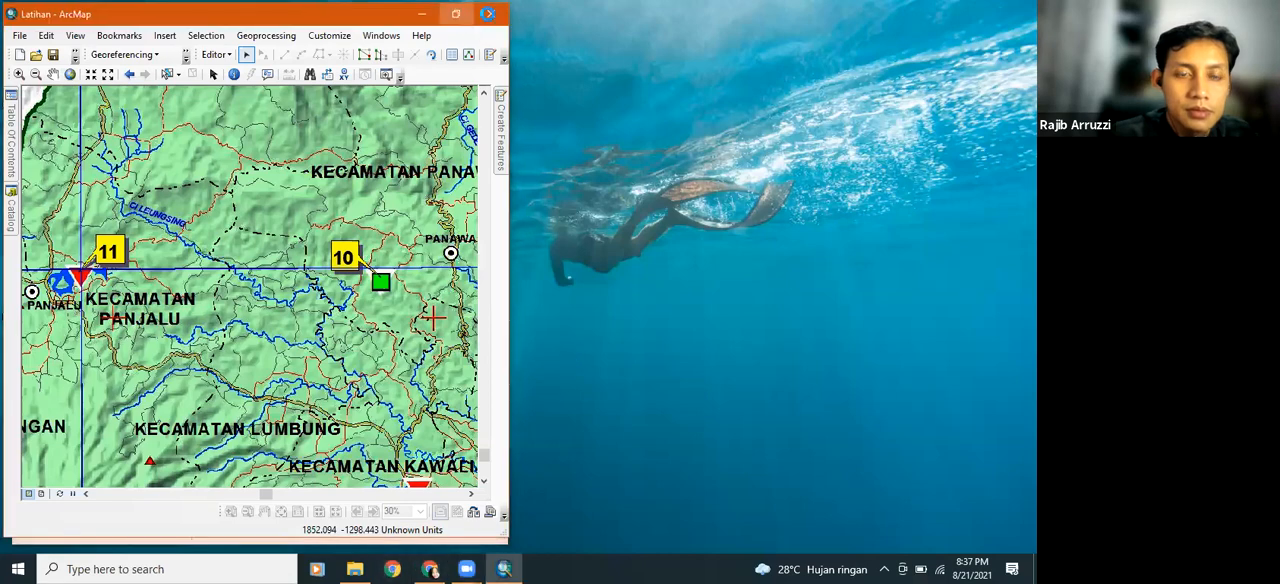
pyautogui.click(456, 14)
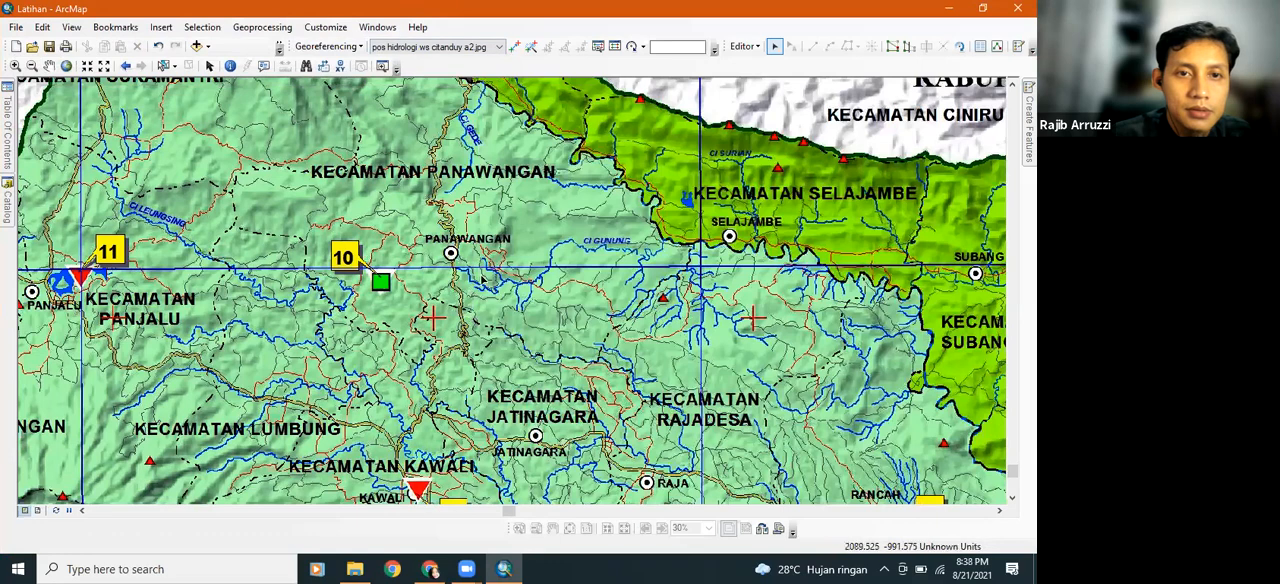
pyautogui.scroll(-4, 817, 16)
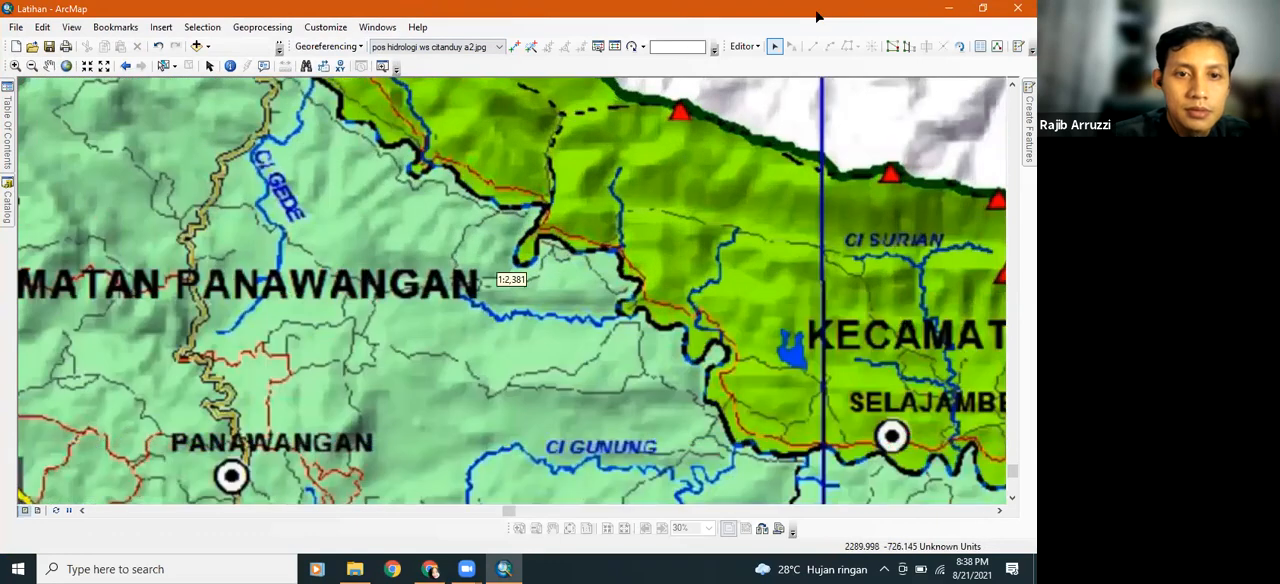
pyautogui.scroll(3, 817, 16)
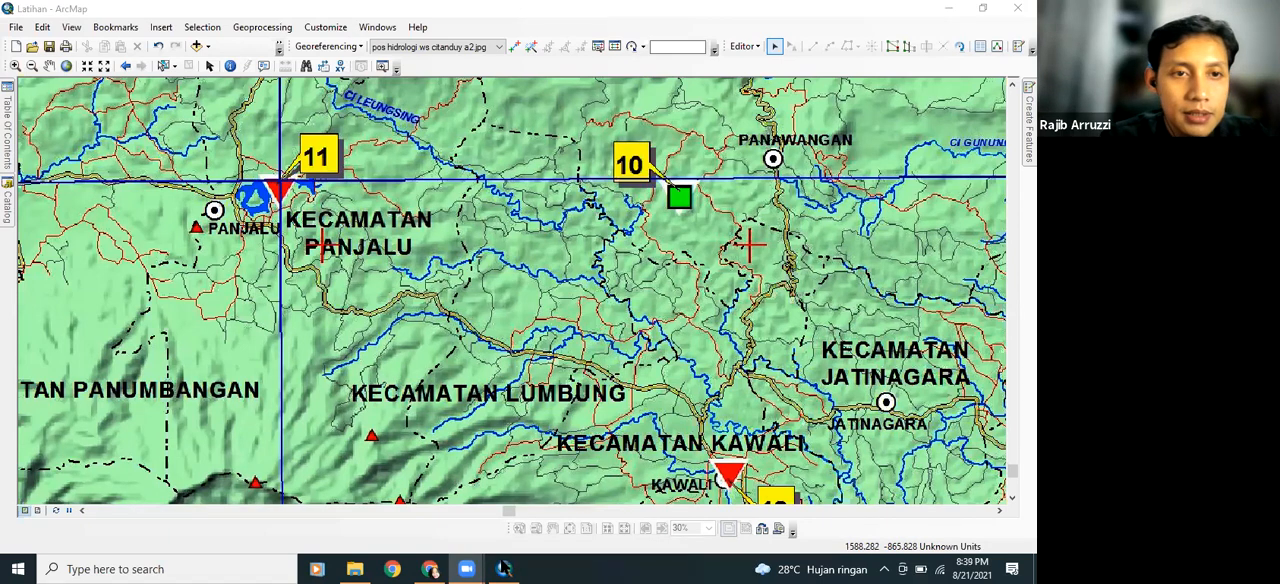
pyautogui.click(505, 569)
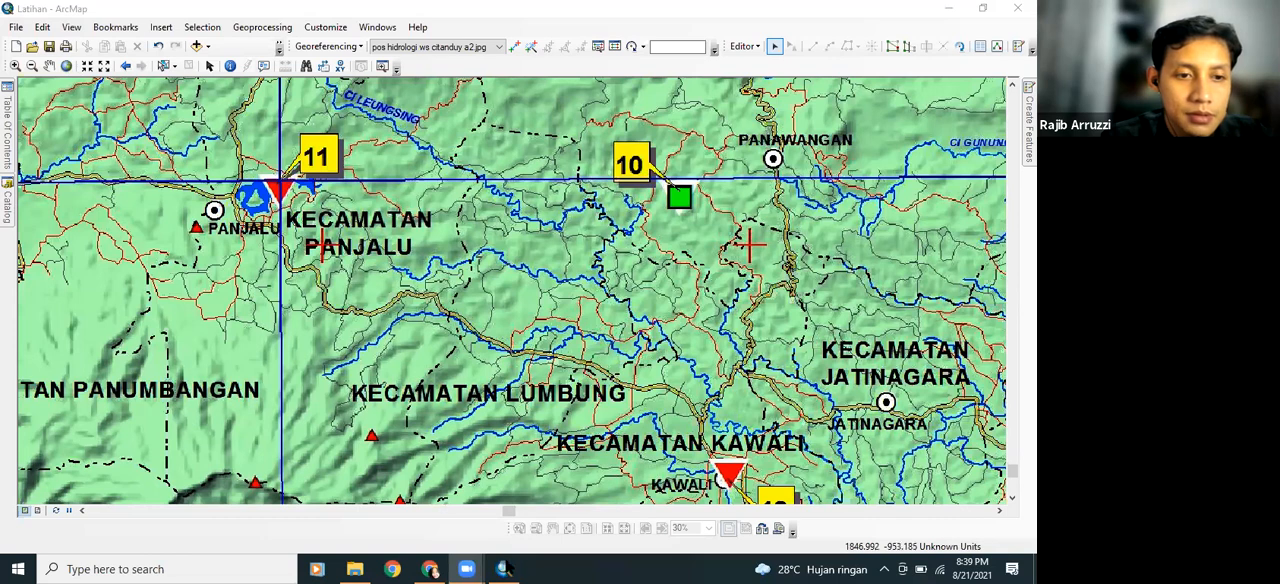
pyautogui.click(504, 568)
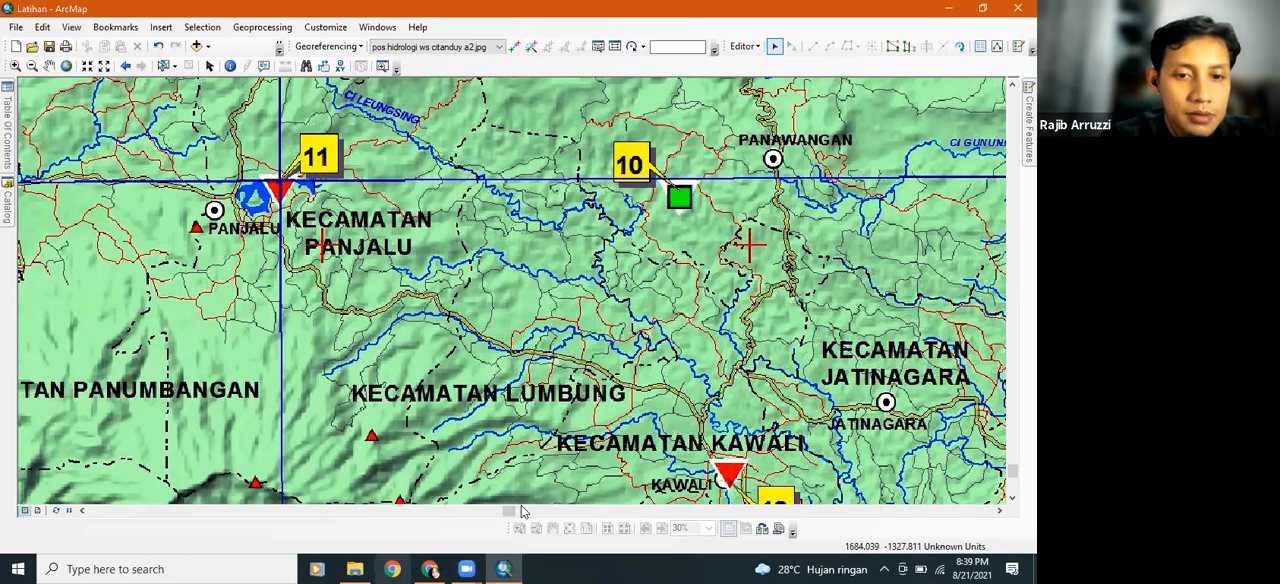
pyautogui.scroll(-1, 335, 250)
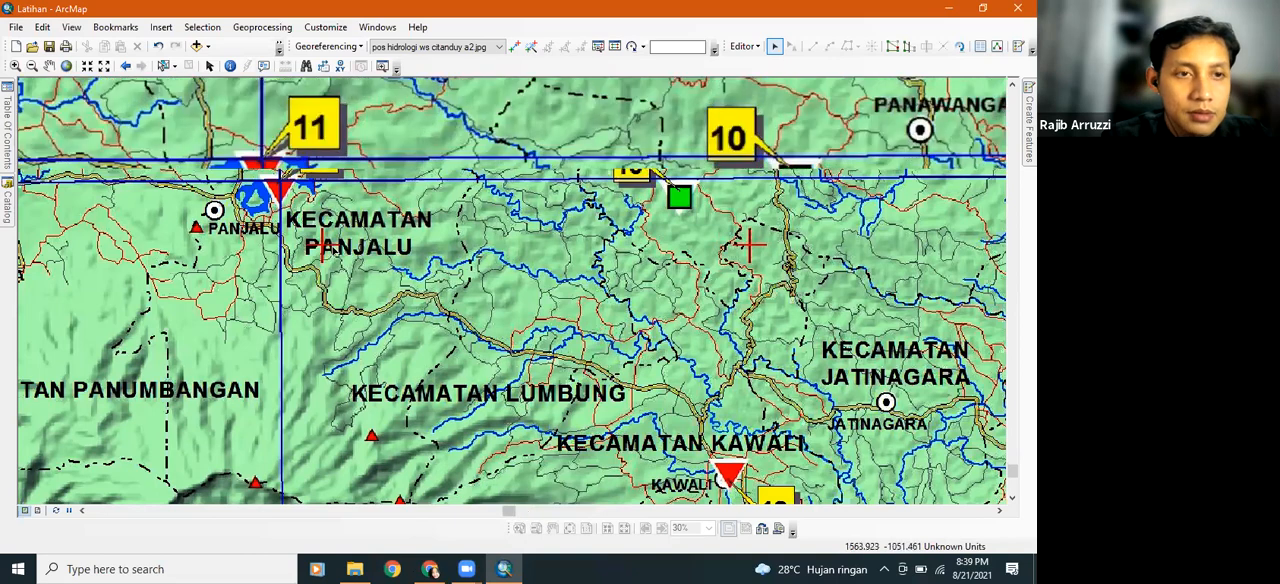
pyautogui.scroll(-1, 333, 248)
pyautogui.scroll(4, 333, 248)
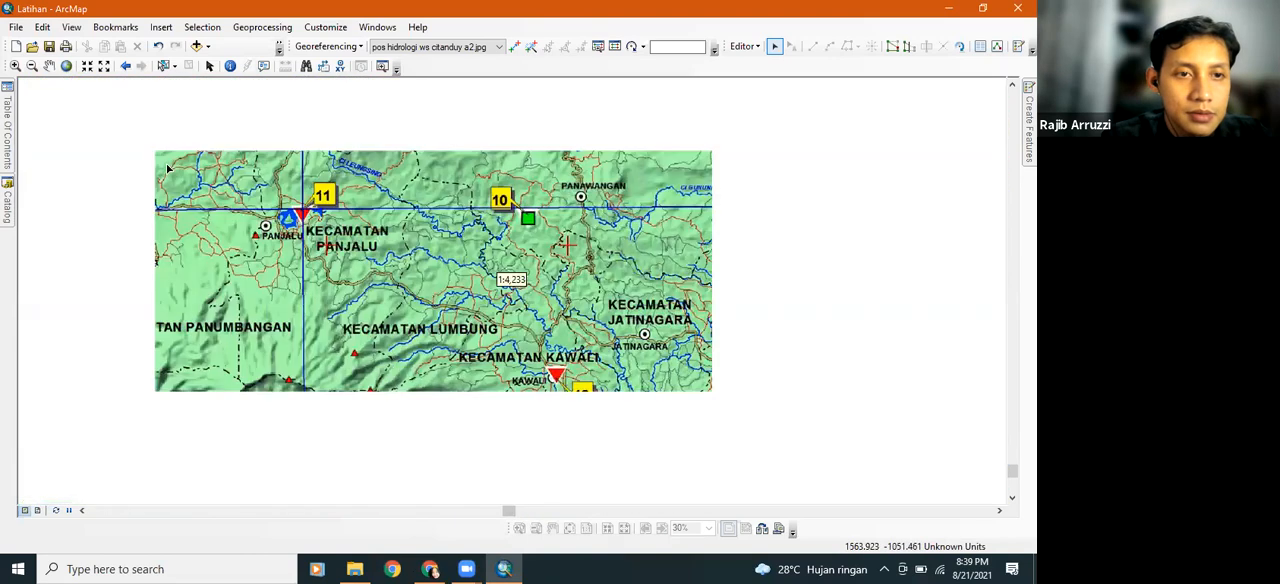
pyautogui.scroll(2, 235, 298)
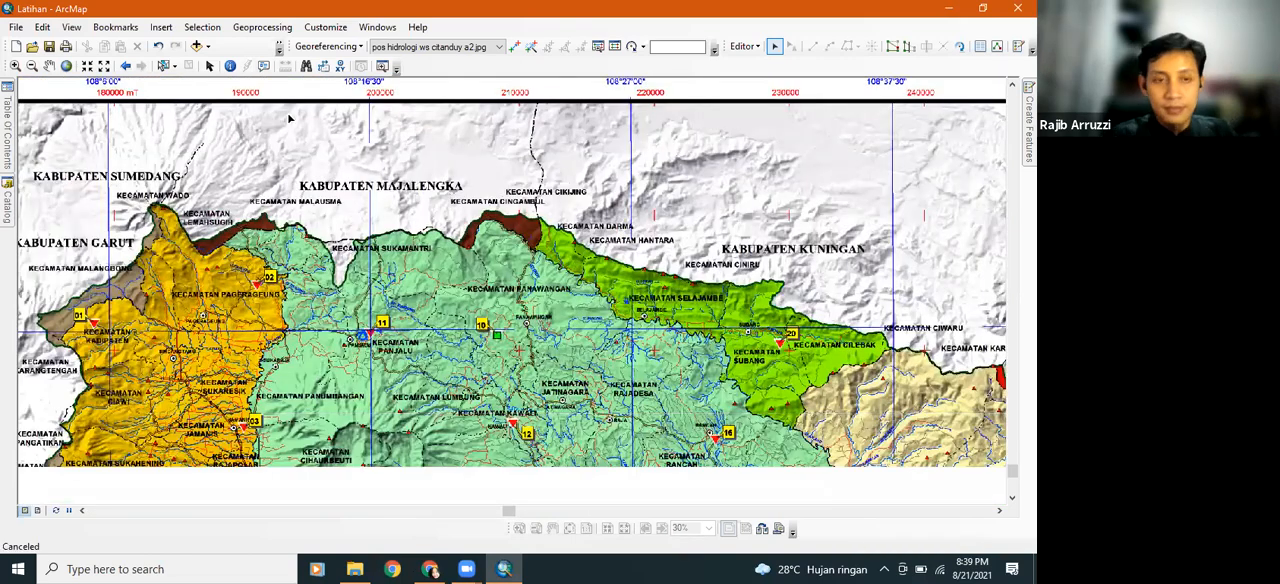
pyautogui.scroll(2, 240, 290)
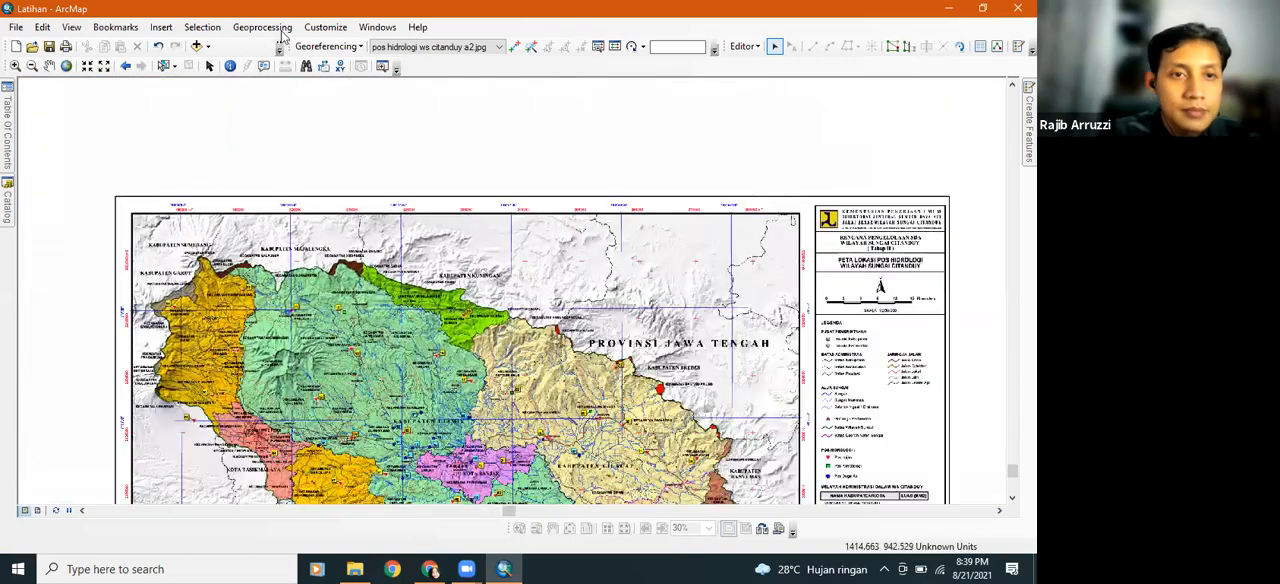
pyautogui.click(282, 34)
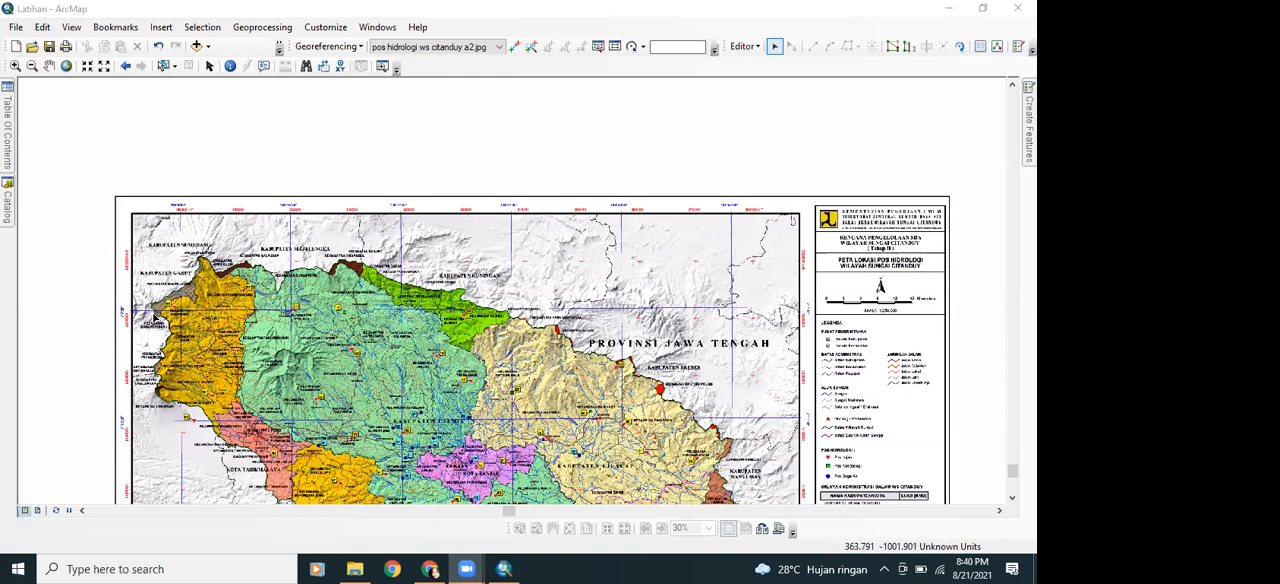
# Start a georeferencing control point at the centre of the red grid cross at 180000 mT and 9220000 mS
pyautogui.scroll(-2, 155, 318)
pyautogui.scroll(2, 162, 310)
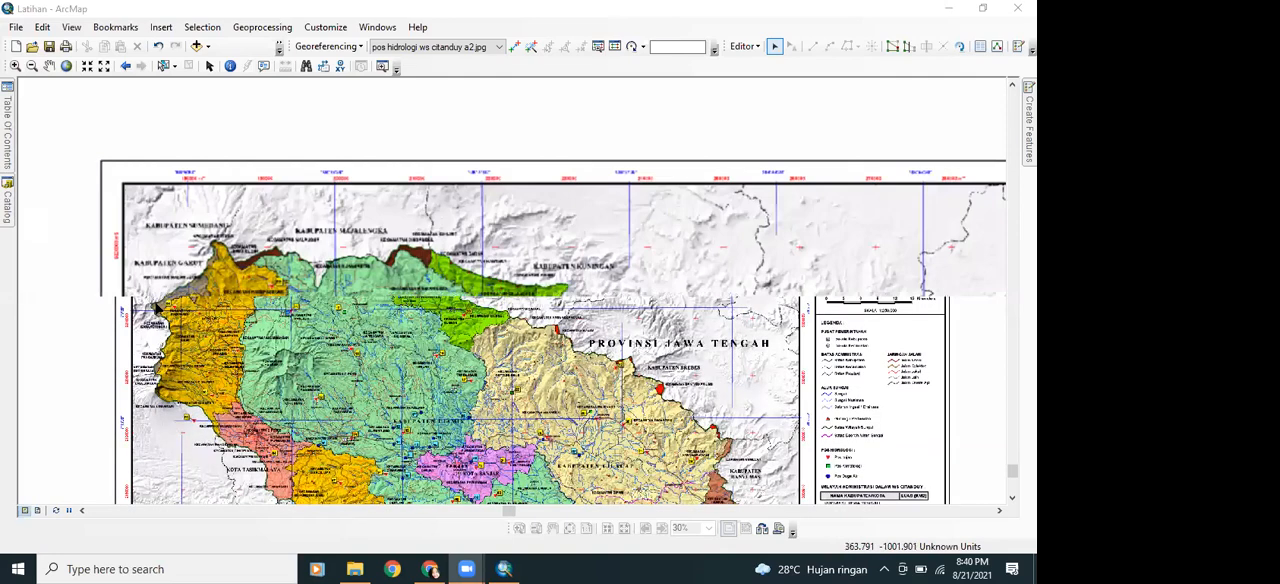
pyautogui.scroll(3, 170, 302)
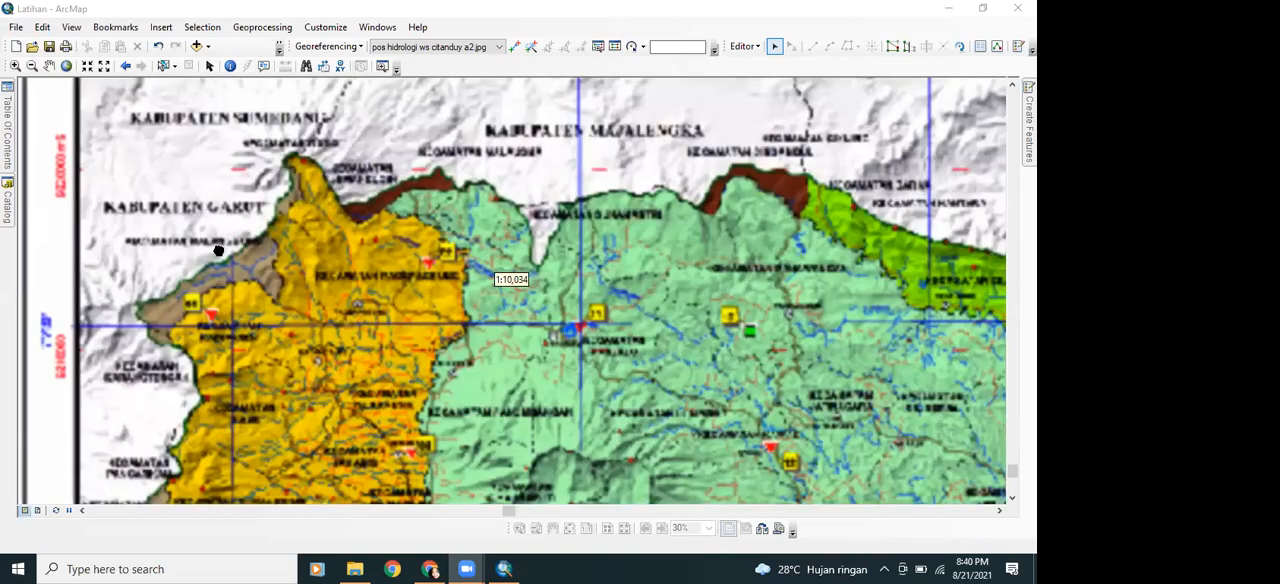
pyautogui.moveTo(232, 255); pyautogui.dragTo(224, 296)
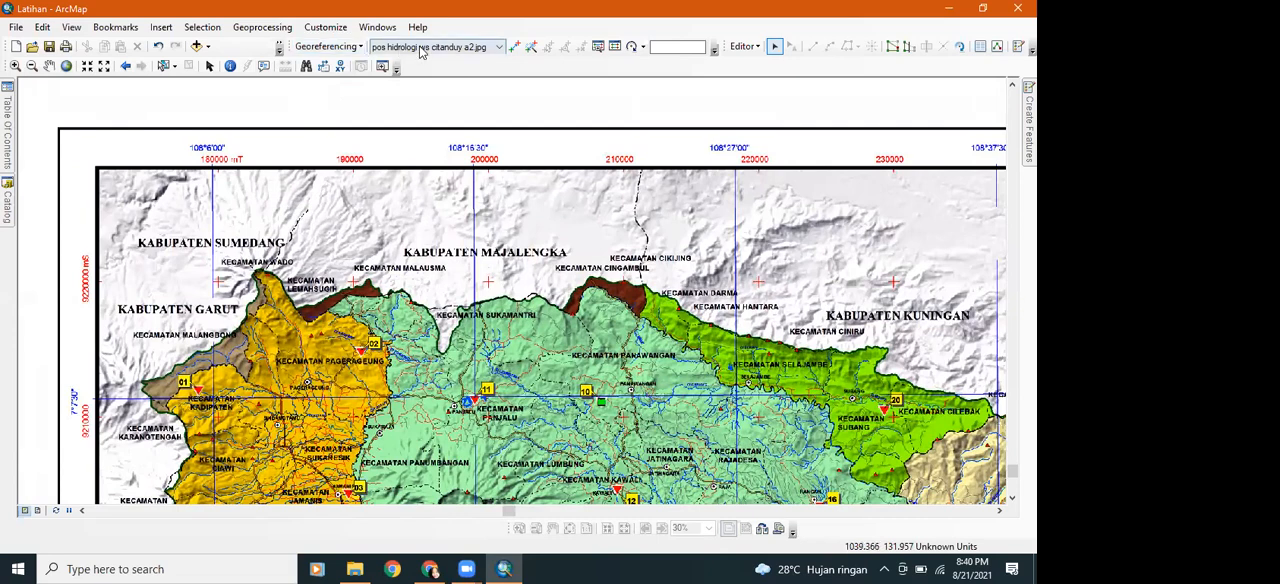
pyautogui.click(513, 48)
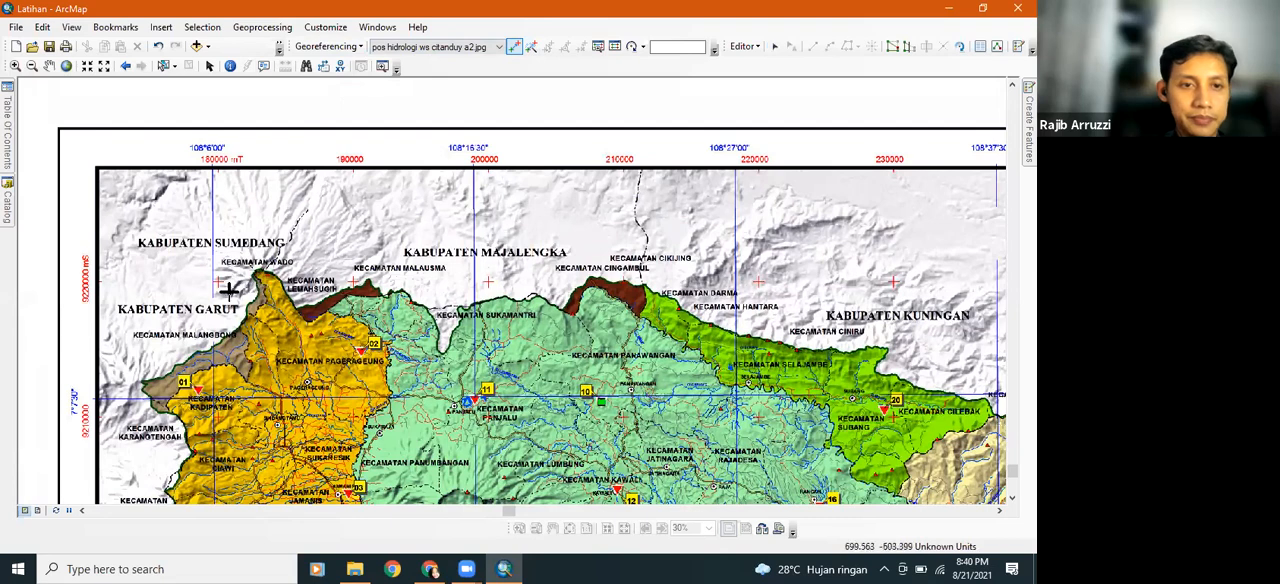
pyautogui.click(16, 66)
pyautogui.moveTo(208, 276); pyautogui.dragTo(232, 290)
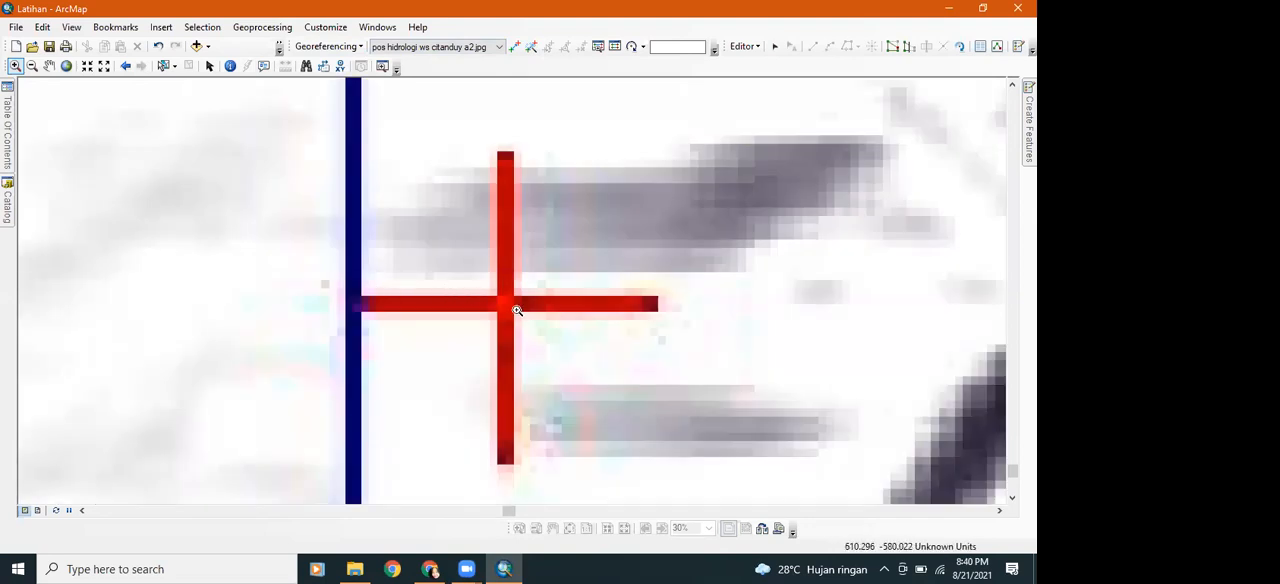
pyautogui.moveTo(446, 264); pyautogui.dragTo(554, 343)
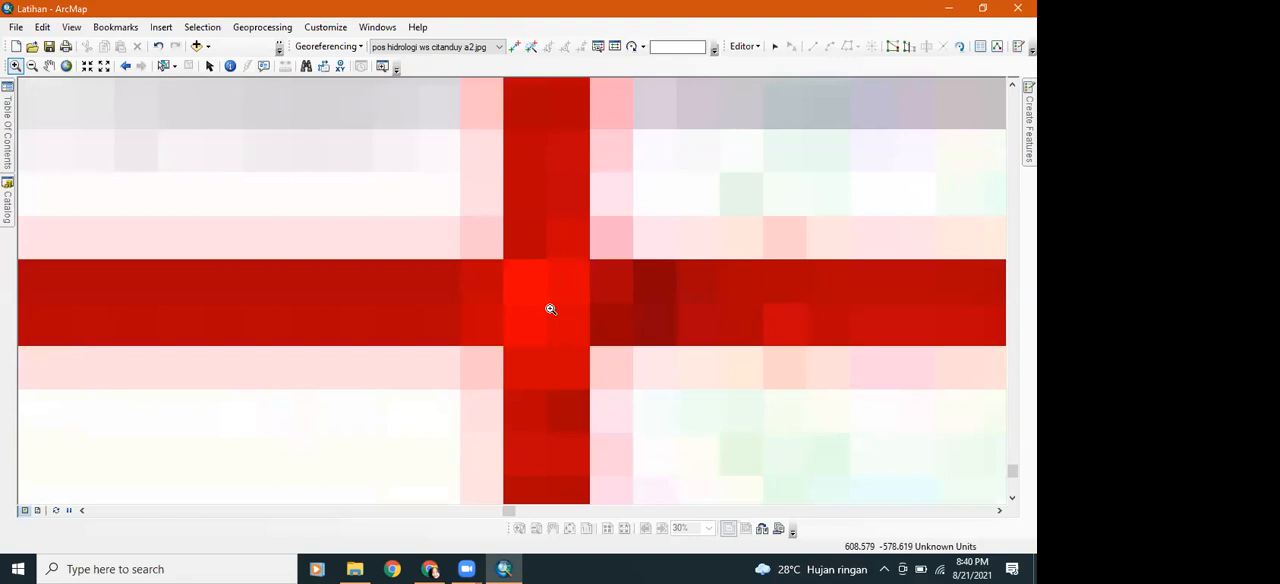
pyautogui.click(514, 46)
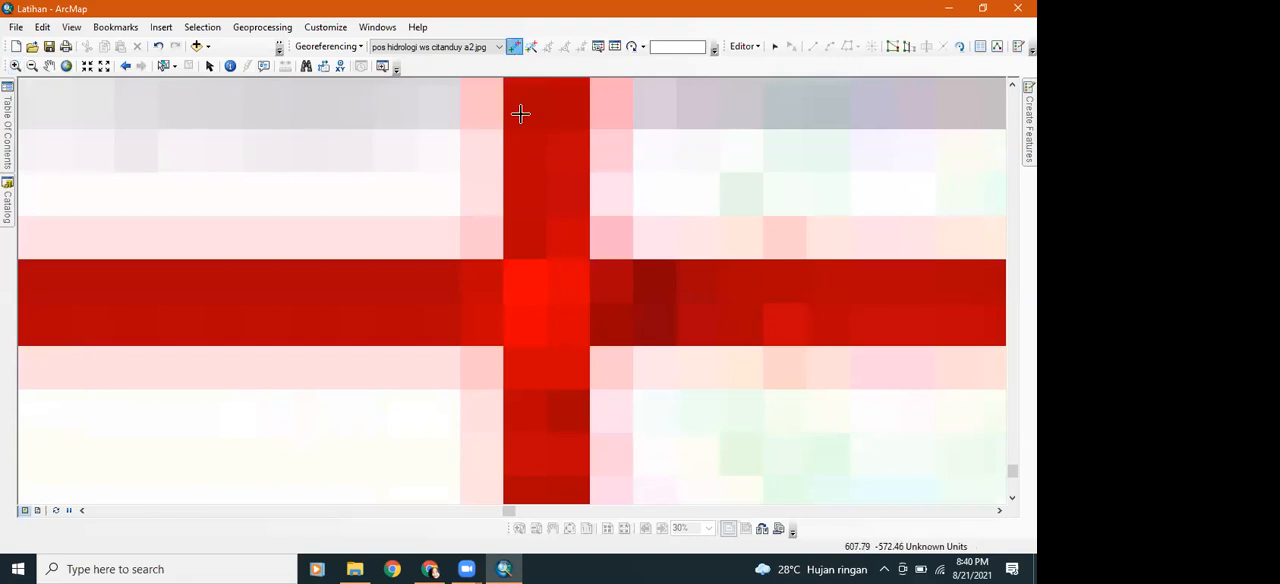
pyautogui.click(545, 302)
# Open the coordinate entry for the started control point and set its X coordinate to 180000
pyautogui.scroll(-1, 586, 195)
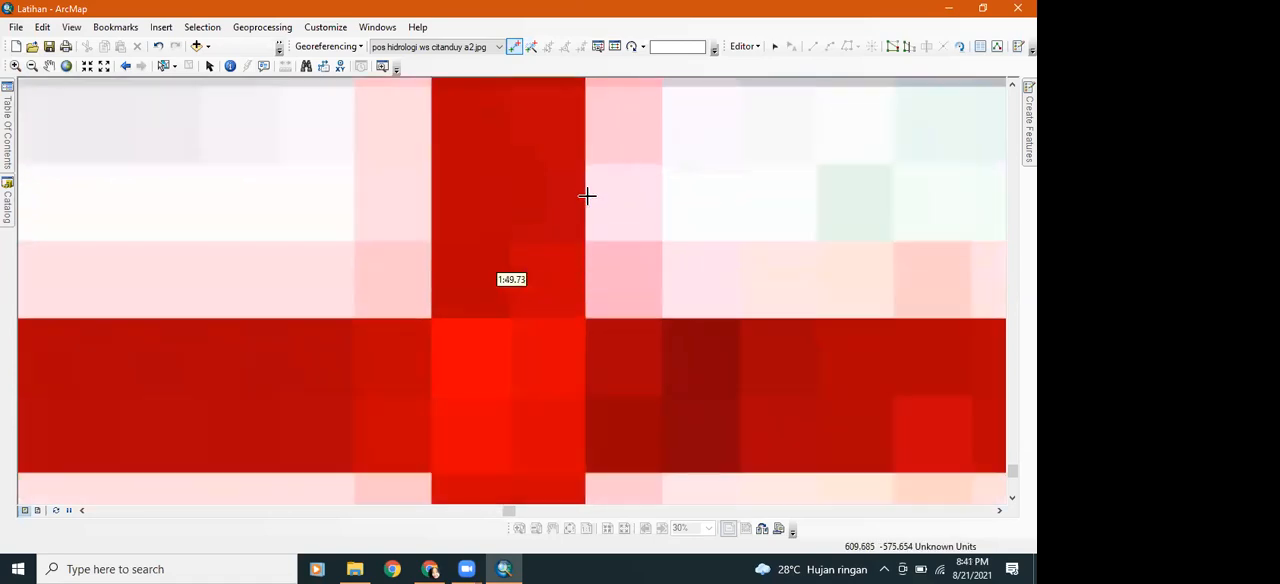
pyautogui.scroll(4, 586, 196)
pyautogui.scroll(4, 586, 198)
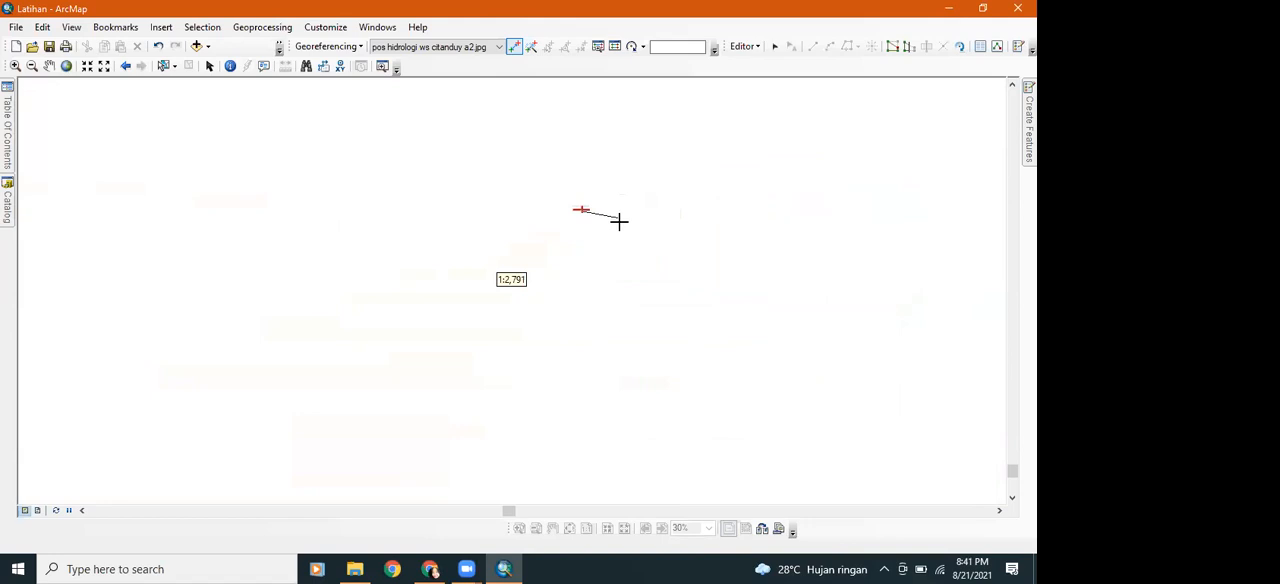
pyautogui.scroll(3, 619, 221)
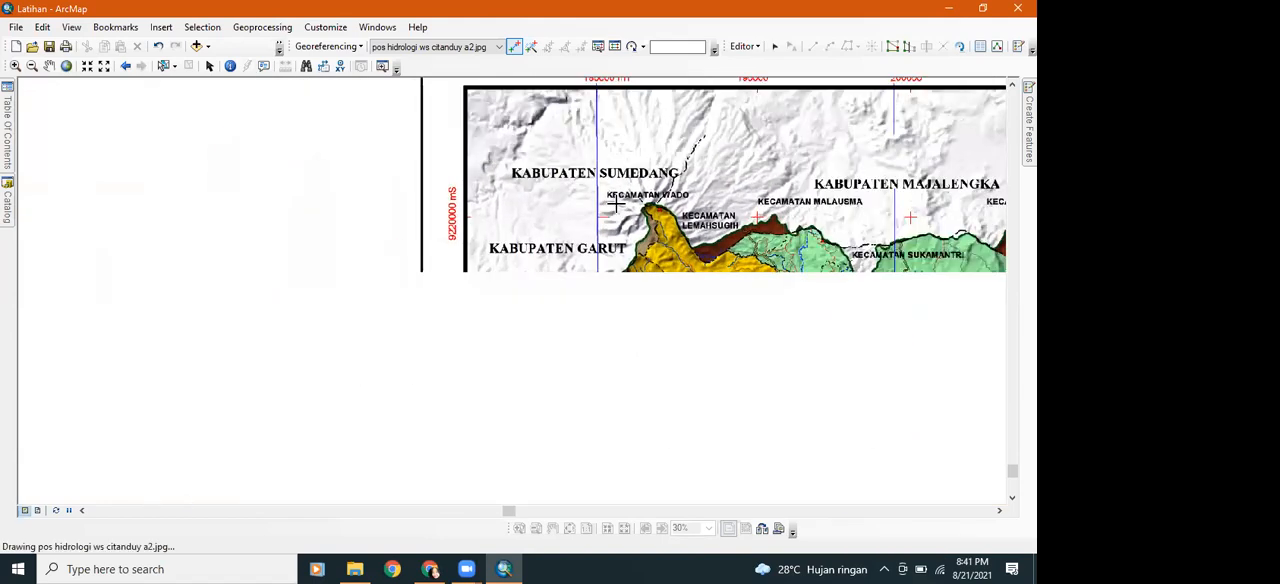
pyautogui.moveTo(611, 182); pyautogui.dragTo(543, 266)
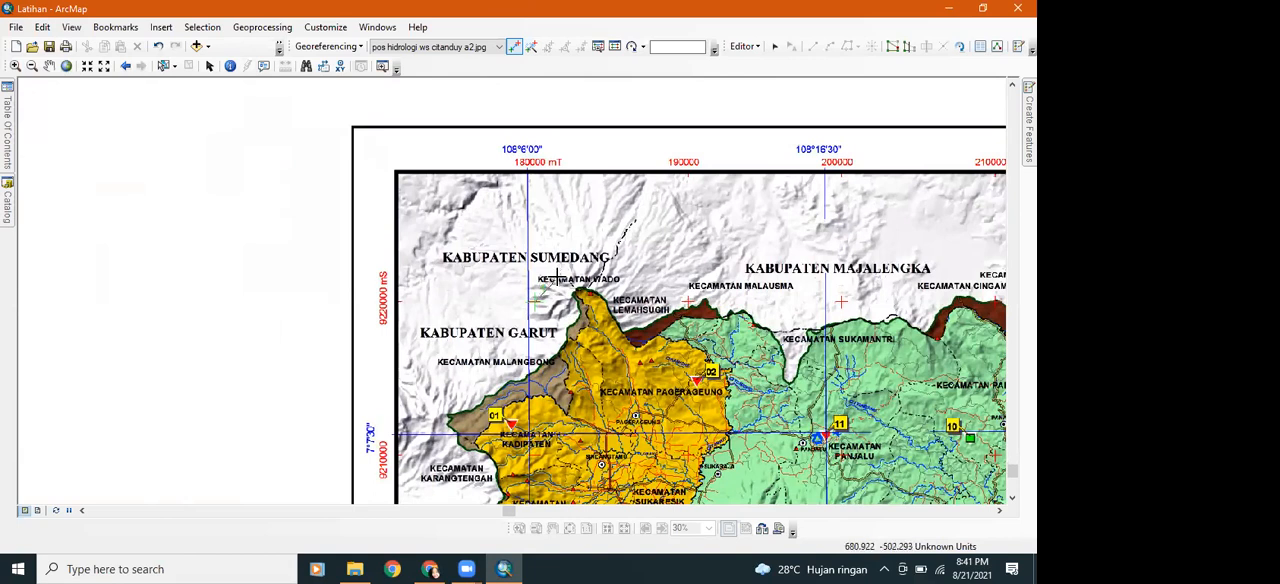
pyautogui.rightClick(559, 280)
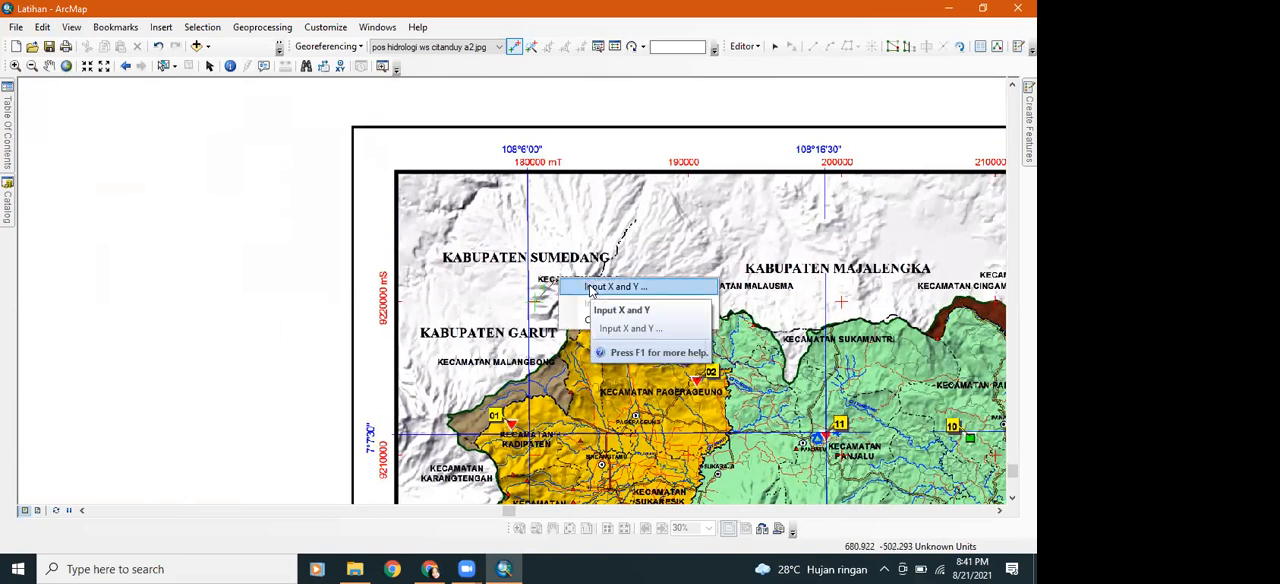
pyautogui.click(590, 288)
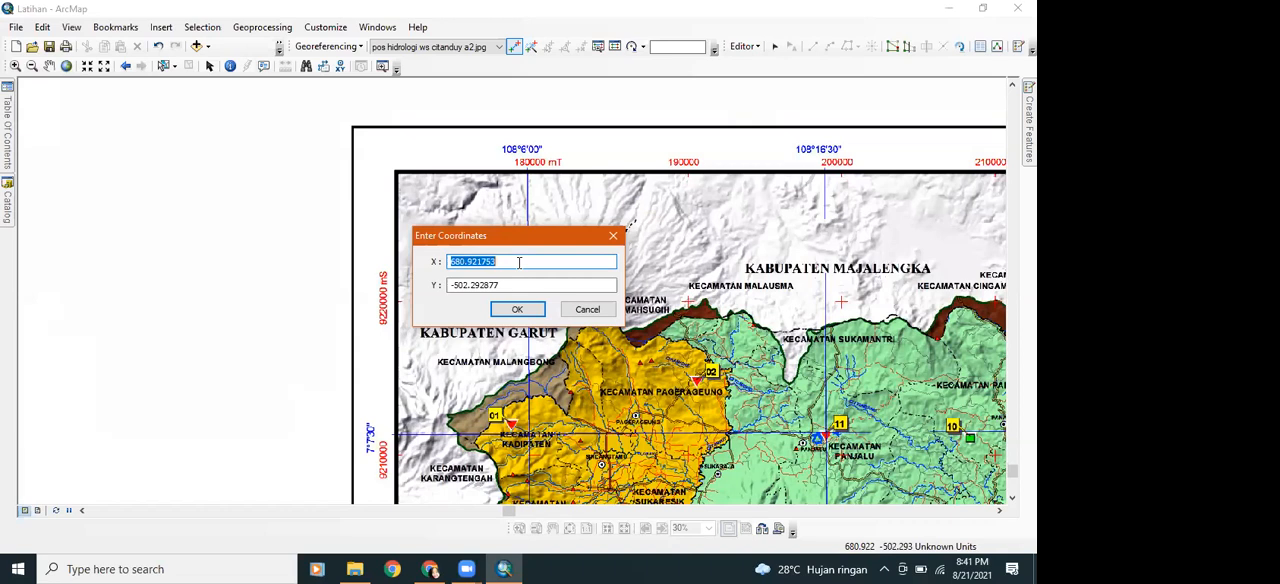
pyautogui.click(519, 262)
pyautogui.press('BackSpace')
# Set the control point's Y coordinate to 9220000 and apply the coordinates
pyautogui.click(519, 285)
pyautogui.press('BackSpace')
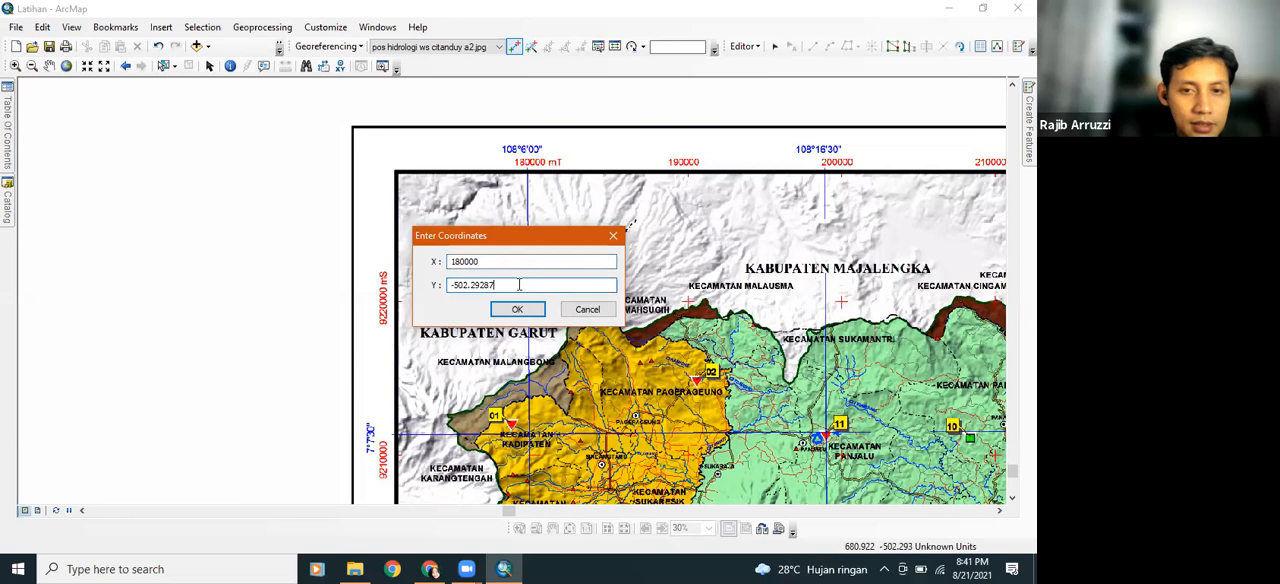
pyautogui.press('BackSpace')
pyautogui.press('BackSpace')
pyautogui.press('BackSpace')
pyautogui.press('BackSpace')
pyautogui.press('BackSpace')
pyautogui.press('BackSpace')
pyautogui.press('BackSpace')
pyautogui.press('BackSpace')
pyautogui.press('BackSpace')
pyautogui.press('BackSpace')
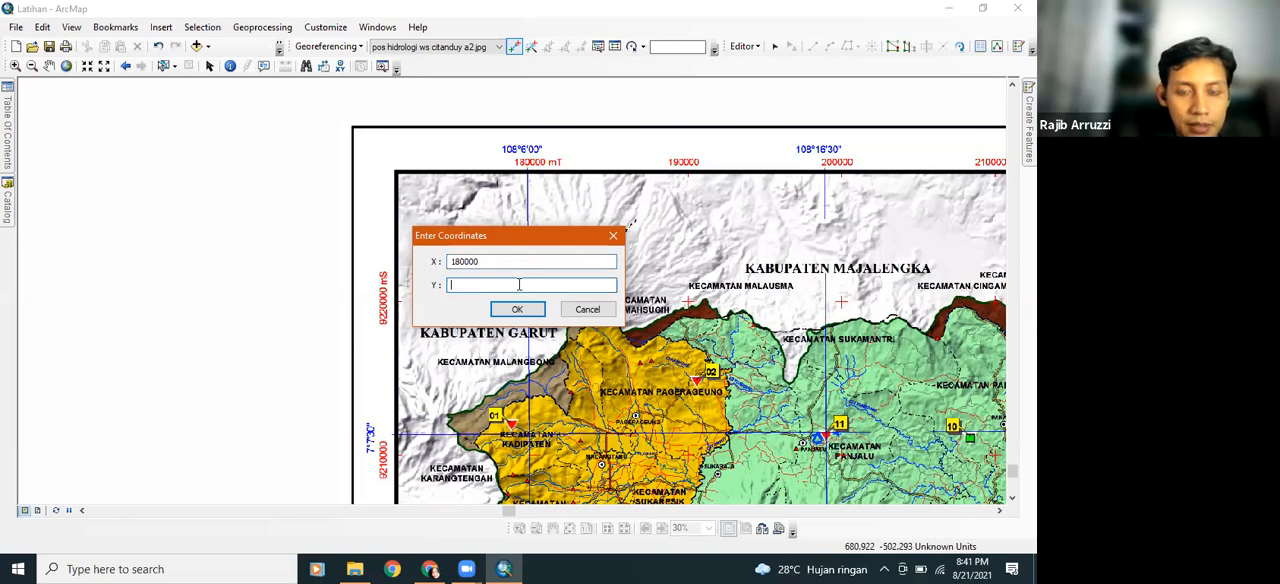
pyautogui.write('9220000')
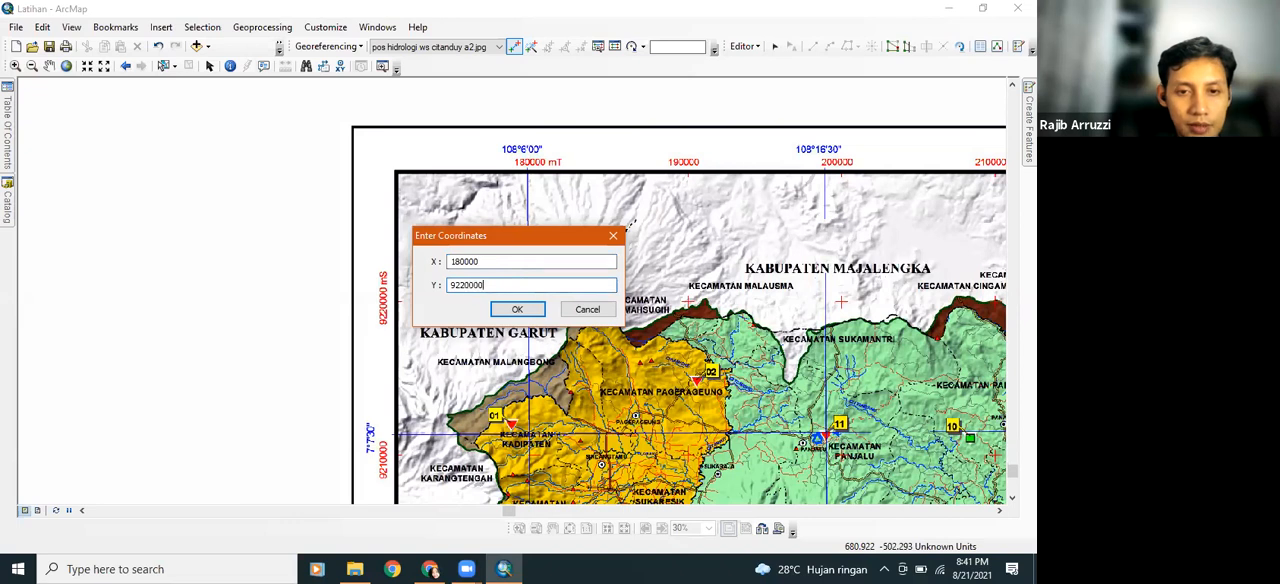
pyautogui.click(518, 309)
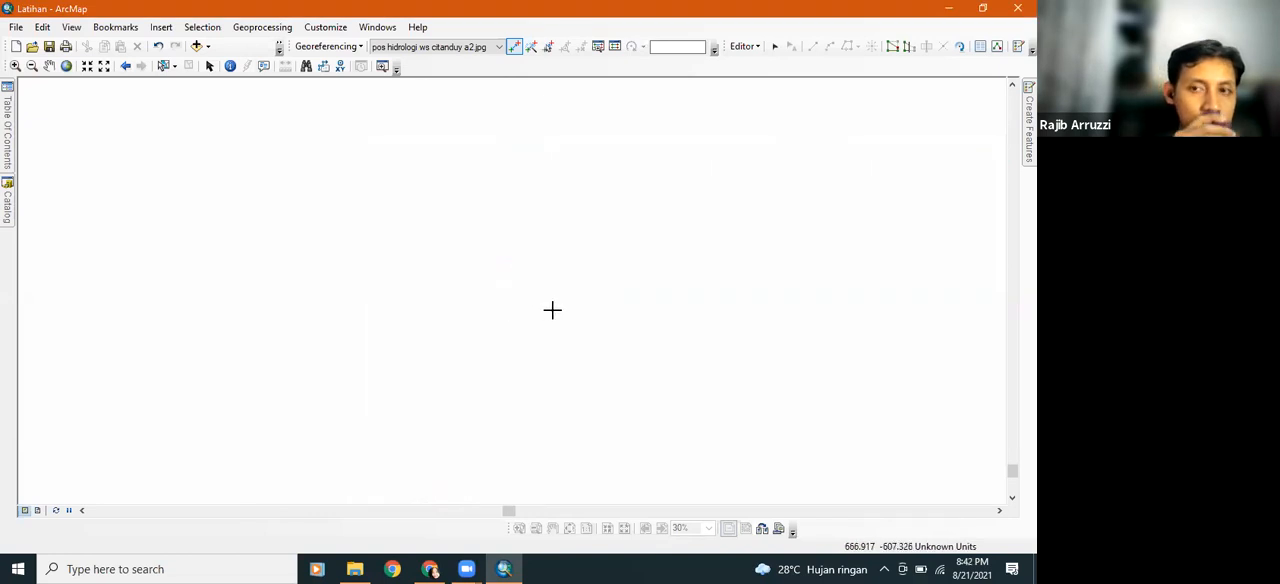
# Zoom the map to the full extent of the pos hidrologi ws citanduy a2.jpg layer
pyautogui.scroll(2, 552, 310)
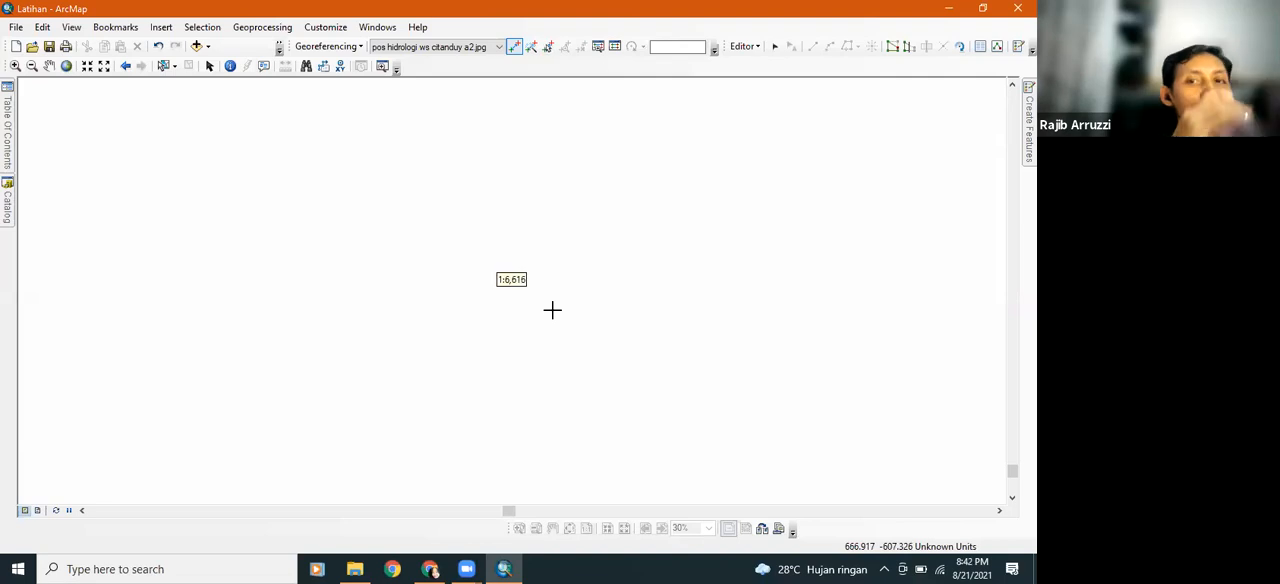
pyautogui.scroll(2, 552, 310)
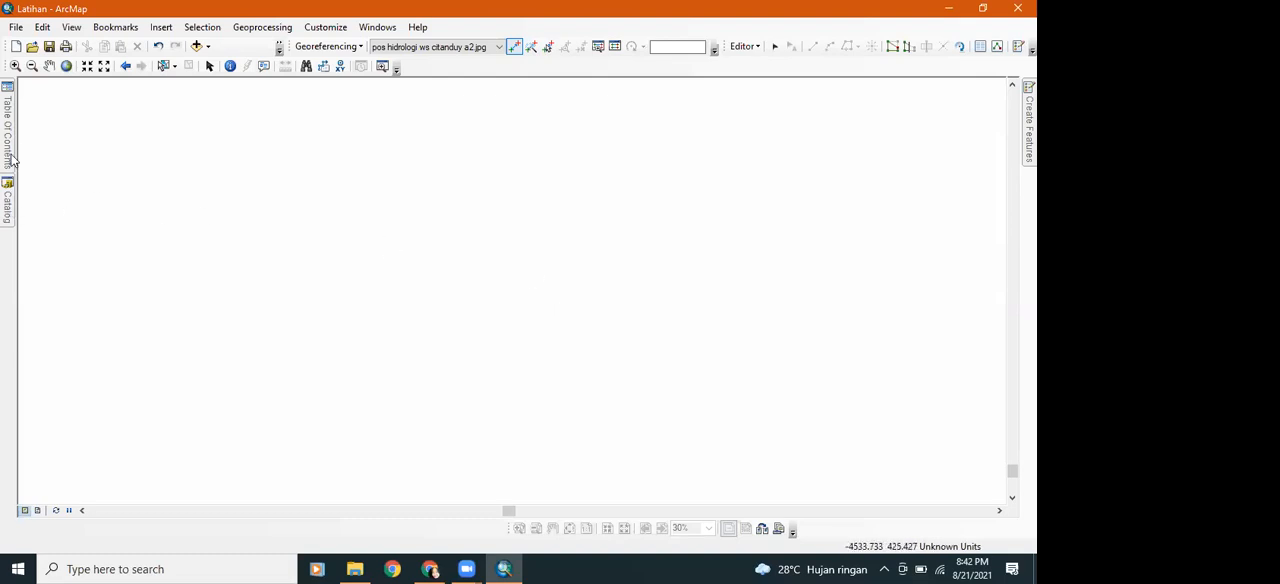
pyautogui.moveTo(10, 150)
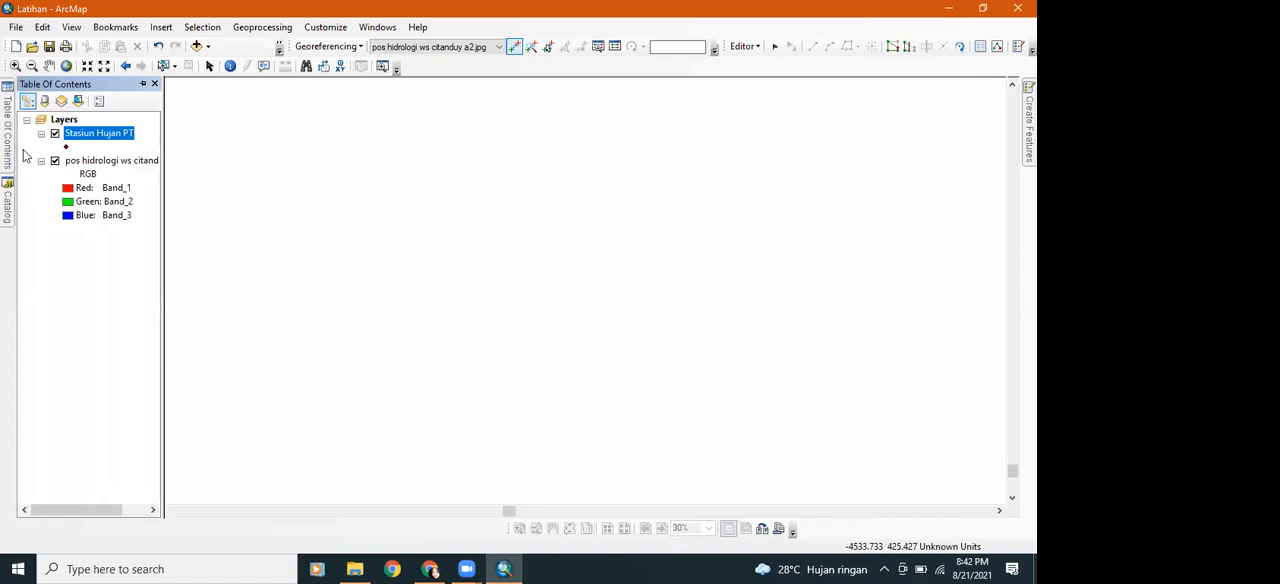
pyautogui.rightClick(93, 121)
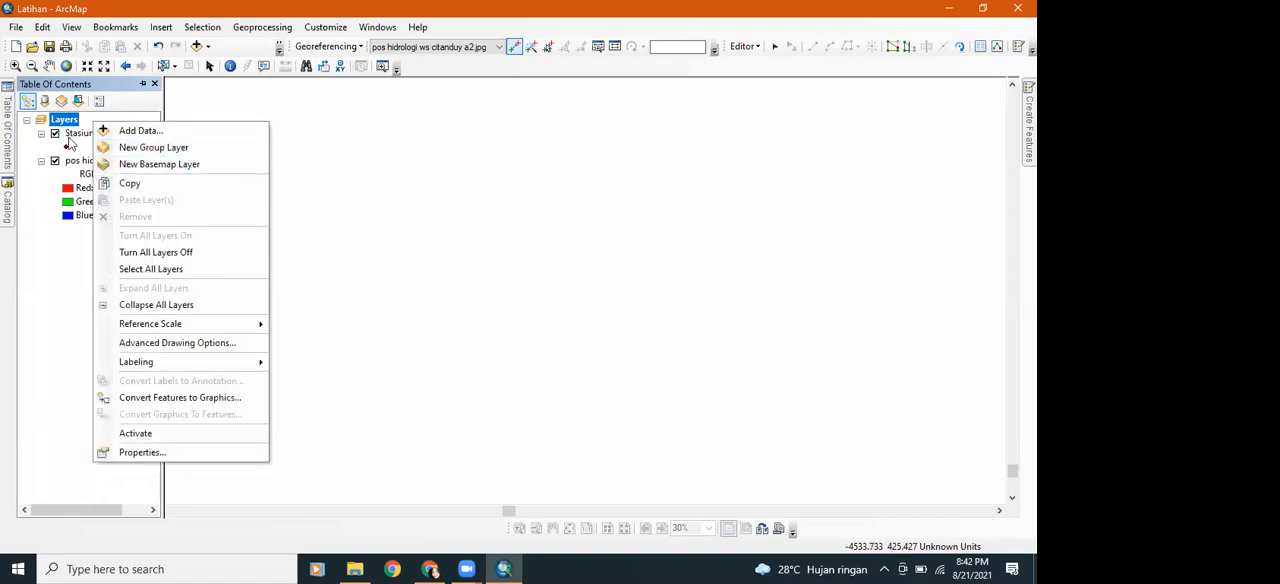
pyautogui.rightClick(70, 161)
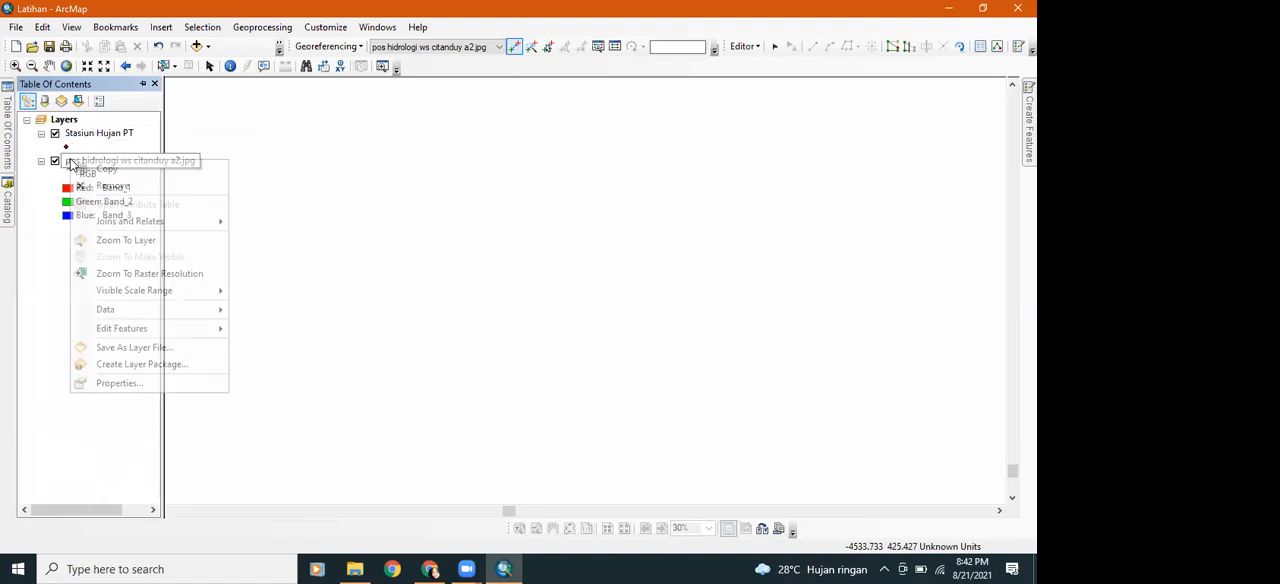
pyautogui.click(110, 242)
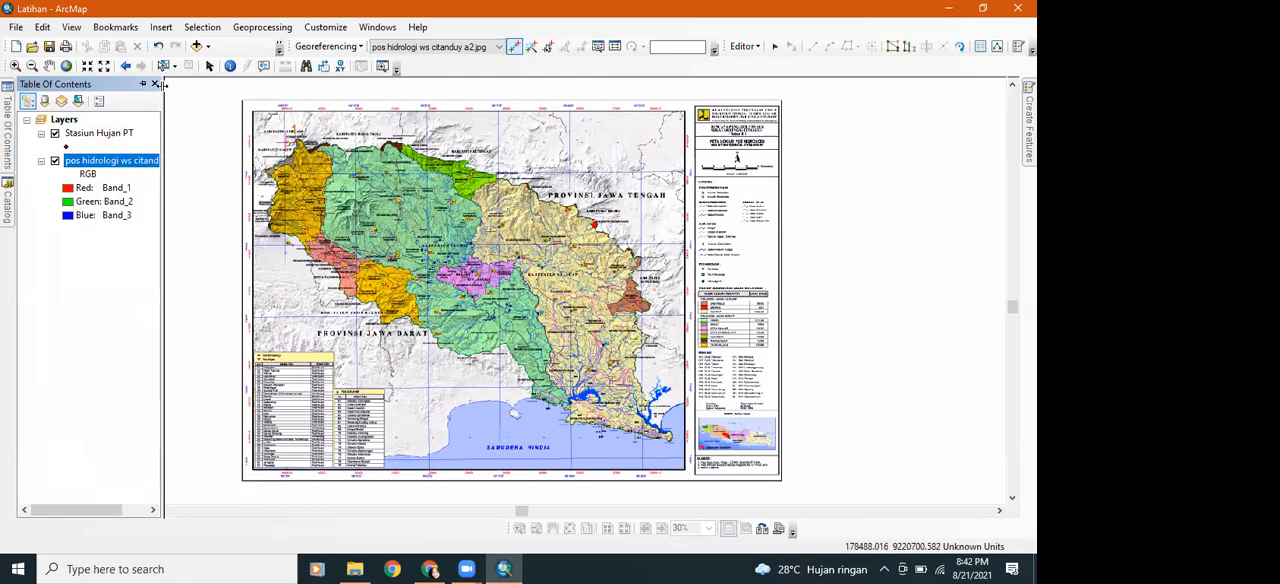
# Start a second control point at the centre of the red grid cross at 280000 mT and 9220000 mS
pyautogui.click(15, 66)
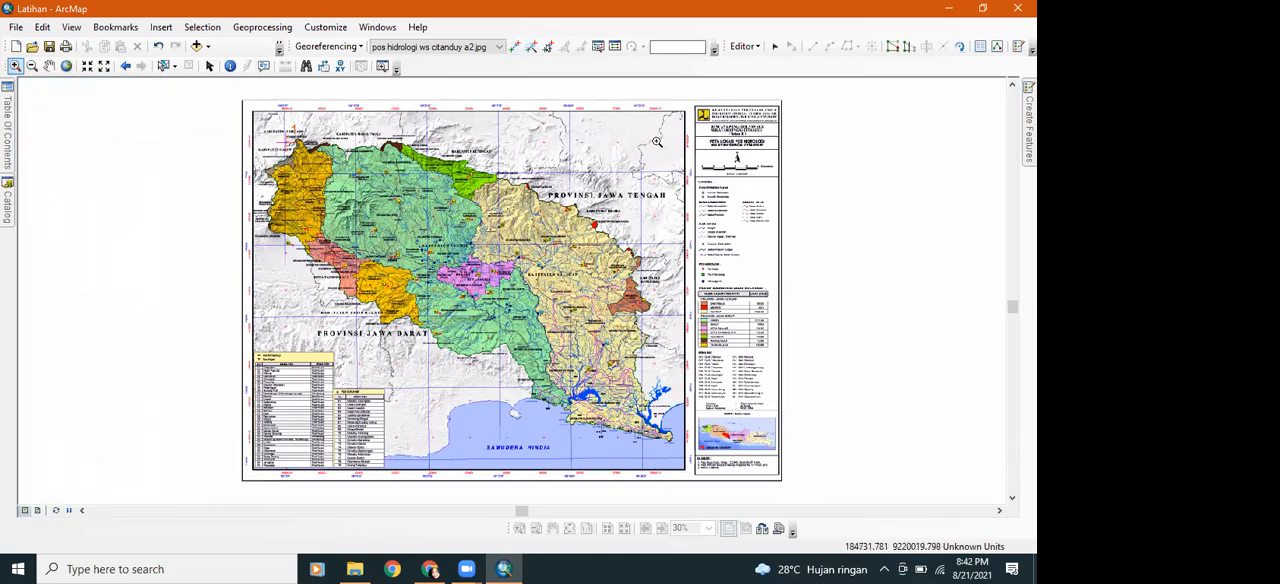
pyautogui.moveTo(652, 138); pyautogui.dragTo(660, 150)
pyautogui.moveTo(557, 294); pyautogui.dragTo(590, 343)
pyautogui.moveTo(483, 240); pyautogui.dragTo(697, 440)
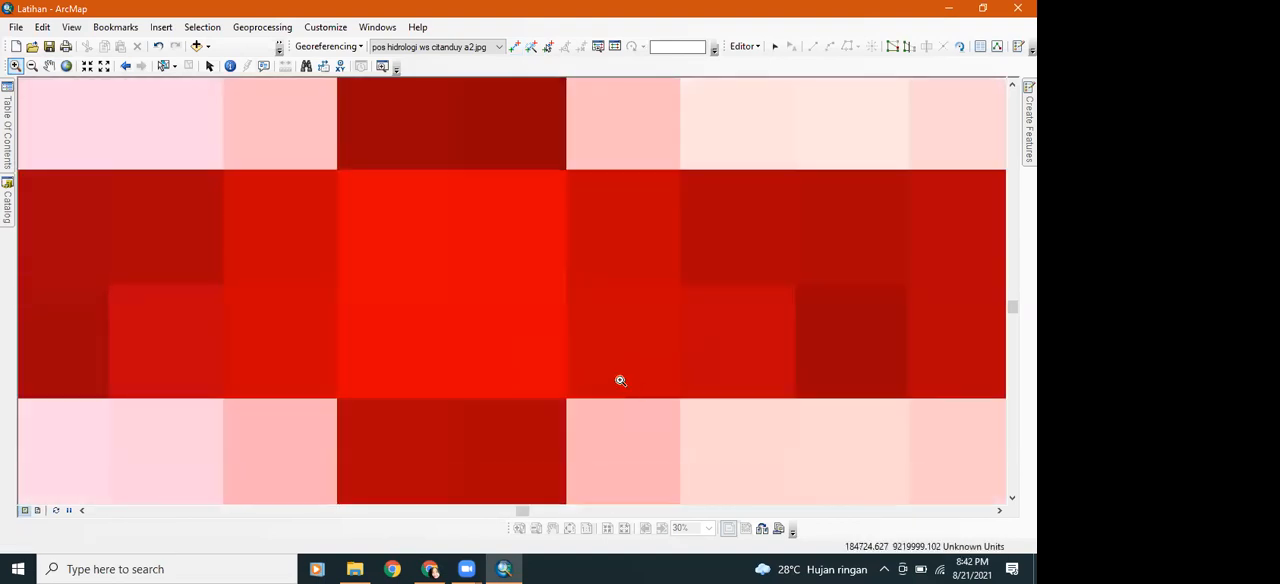
pyautogui.click(514, 48)
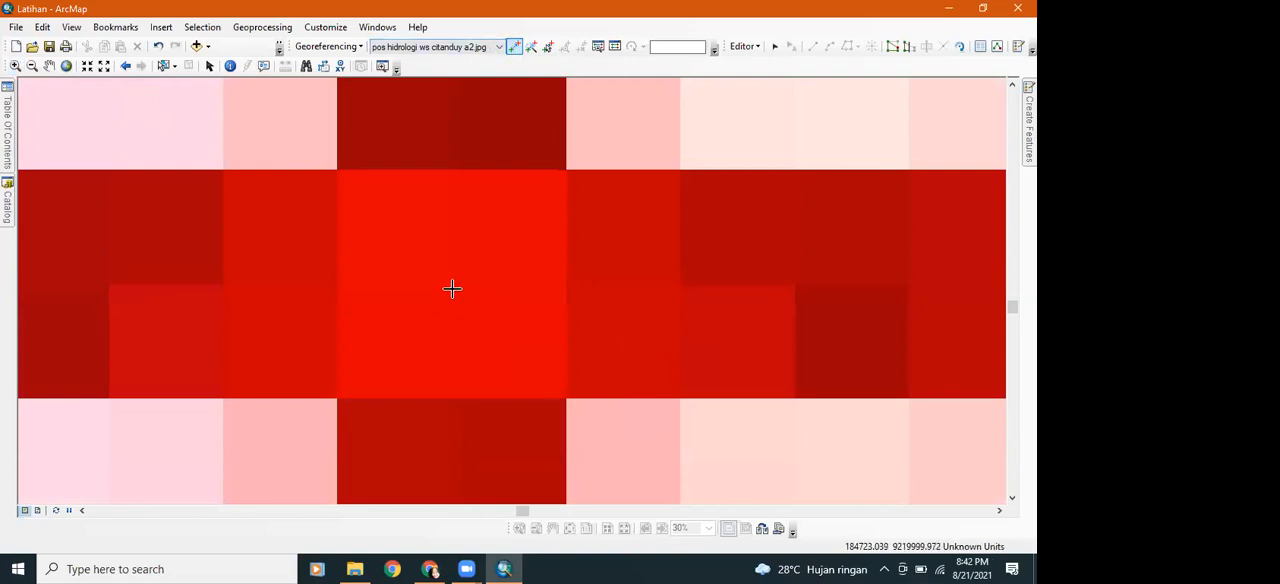
pyautogui.scroll(2, 452, 289)
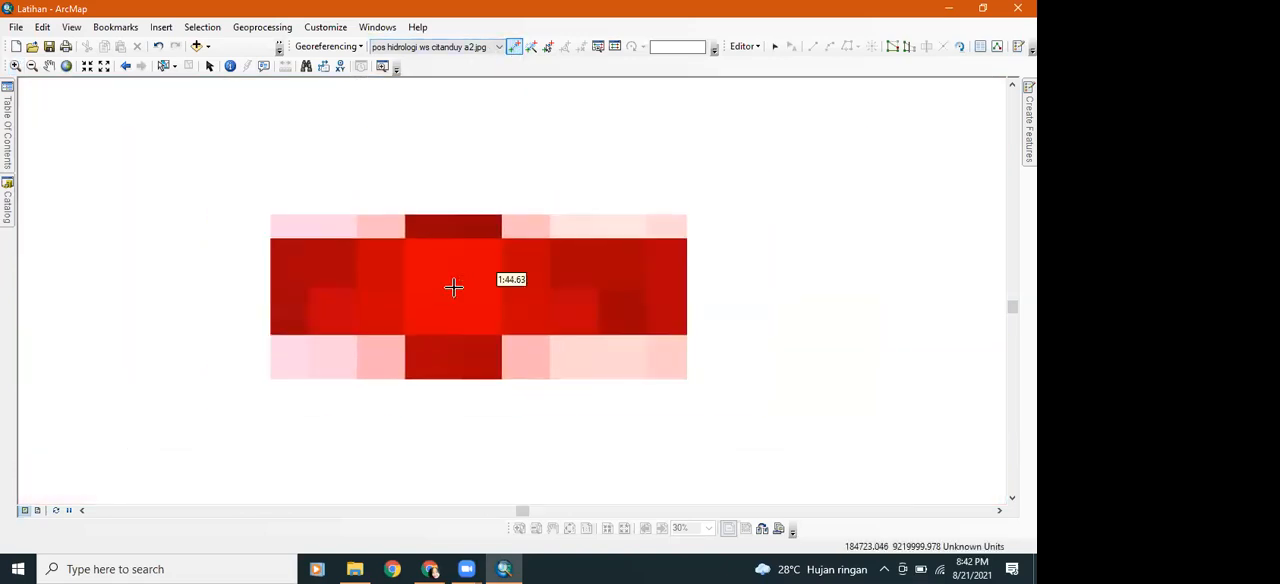
pyautogui.scroll(4, 453, 287)
pyautogui.click(456, 287)
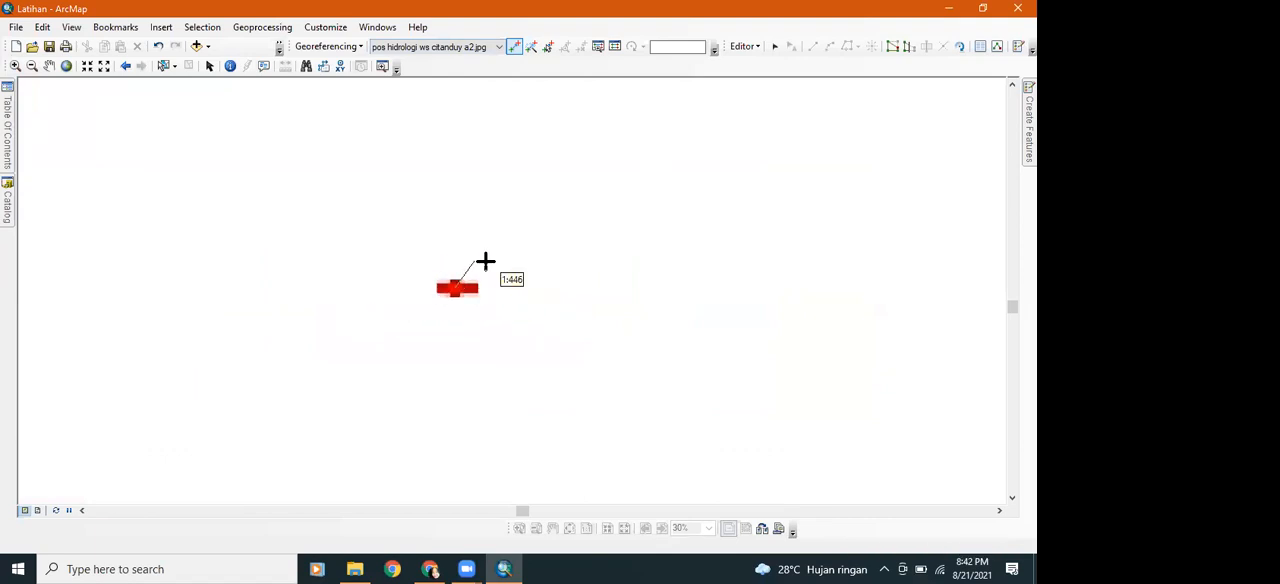
# Assign the second control point the coordinates X 280000 and Y 9220000
pyautogui.scroll(-3, 488, 257)
pyautogui.scroll(2, 491, 252)
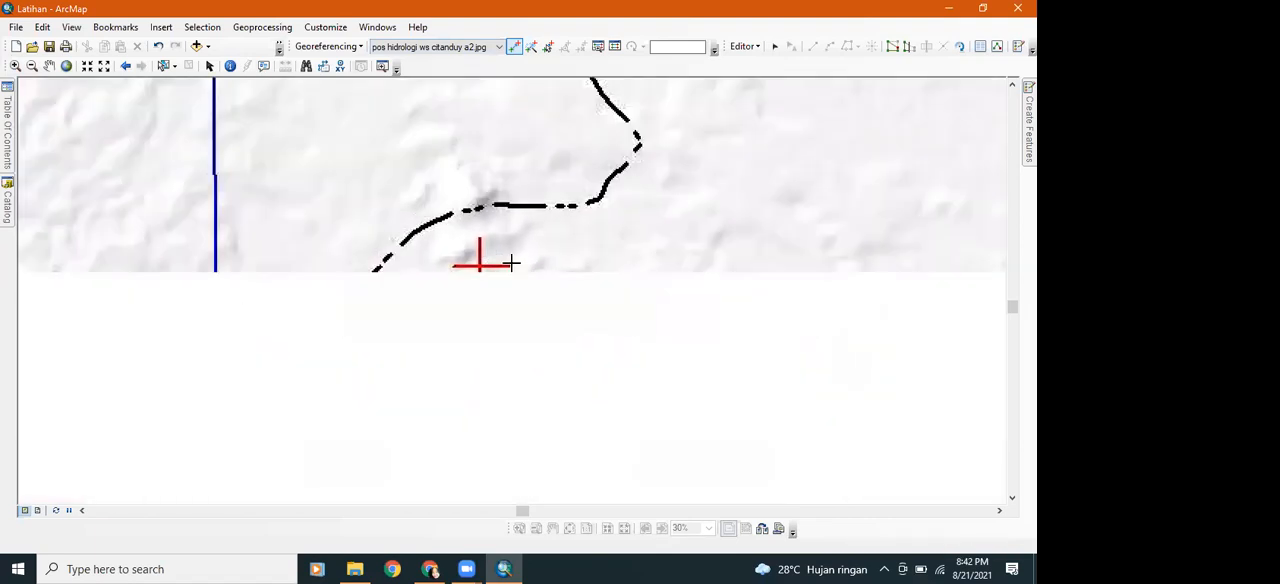
pyautogui.scroll(4, 514, 261)
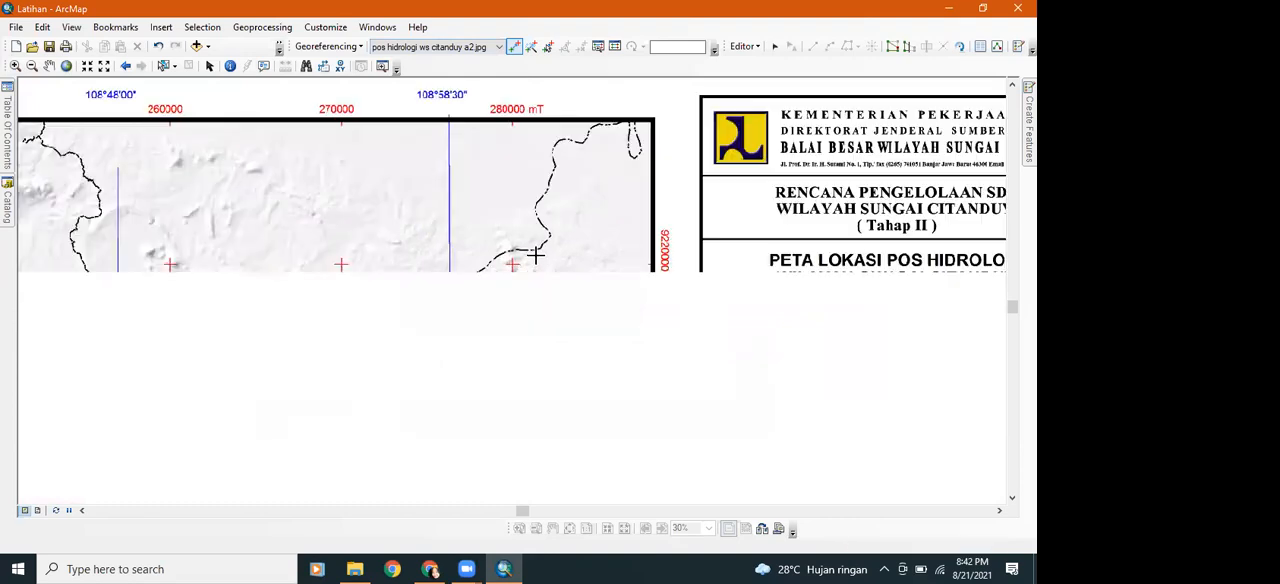
pyautogui.rightClick(543, 250)
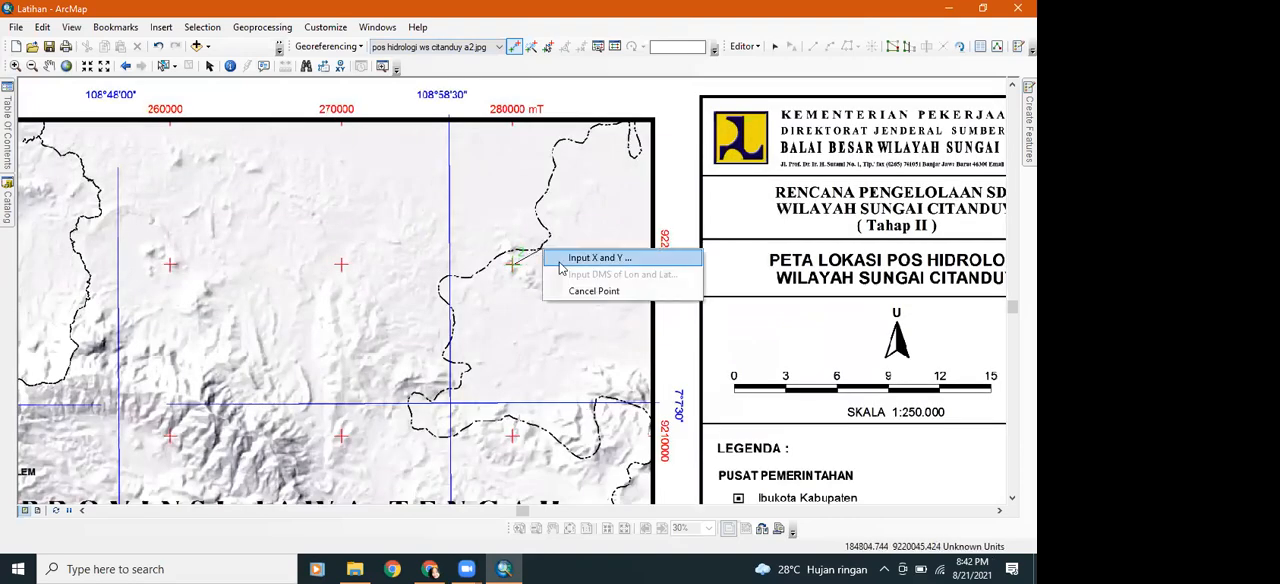
pyautogui.click(583, 259)
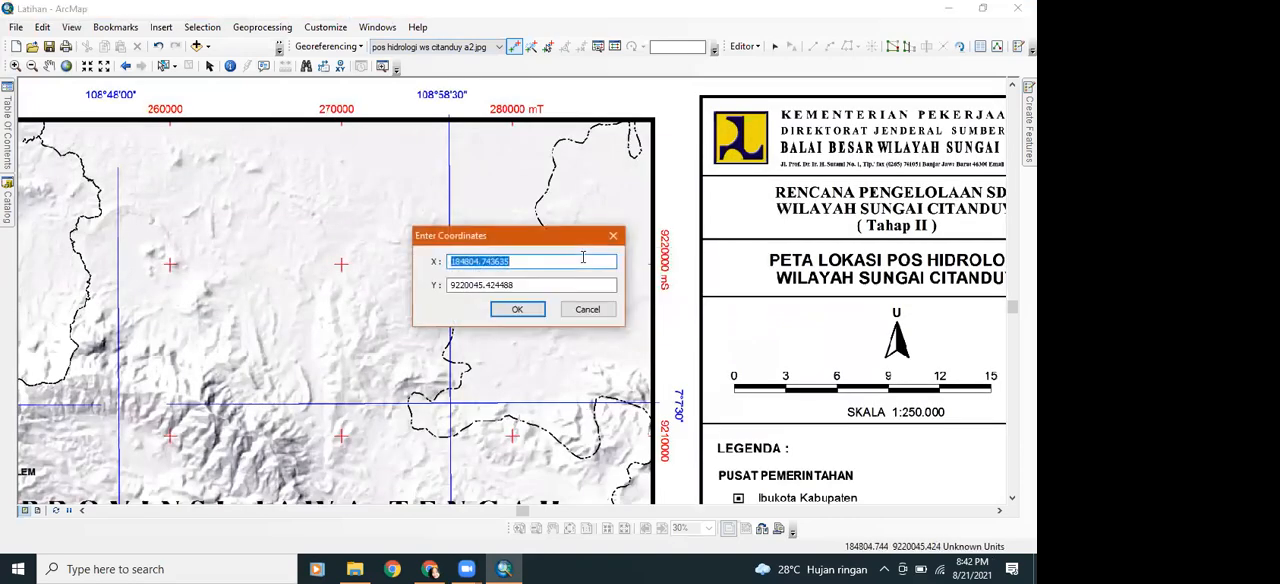
pyautogui.write('280000')
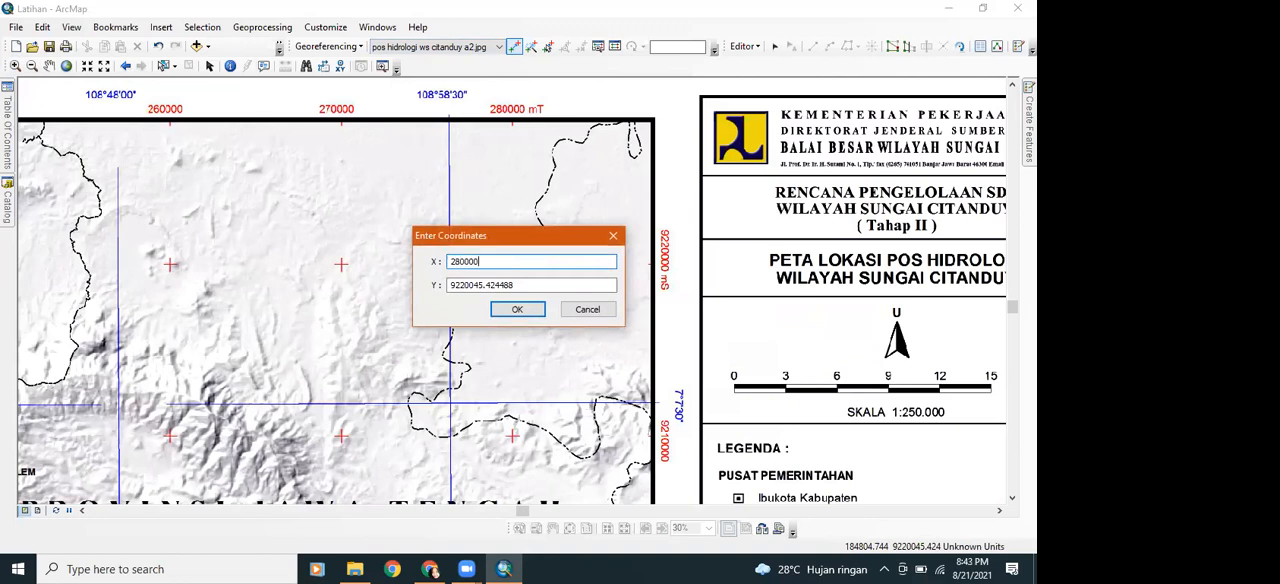
pyautogui.click(568, 284)
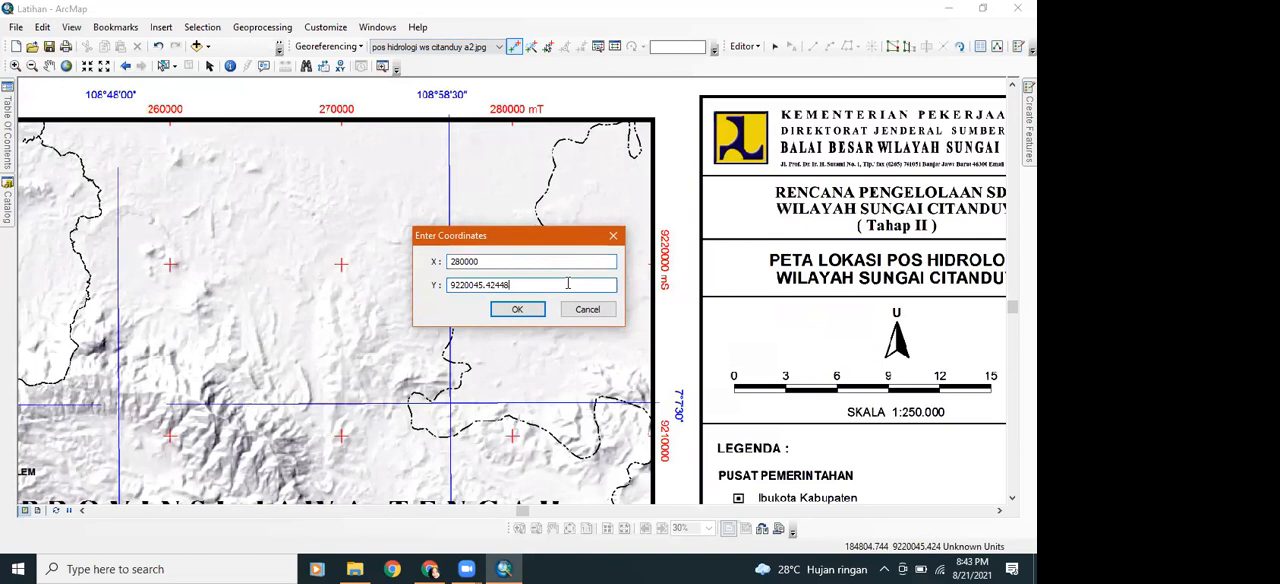
pyautogui.press('BackSpace')
pyautogui.press('BackSpace')
pyautogui.press('BackSpace')
pyautogui.press('BackSpace')
pyautogui.press('BackSpace')
pyautogui.press('BackSpace')
pyautogui.press('BackSpace')
pyautogui.press('BackSpace')
pyautogui.press('BackSpace')
pyautogui.press('BackSpace')
pyautogui.press('BackSpace')
pyautogui.press('BackSpace')
pyautogui.press('BackSpace')
pyautogui.write('922')
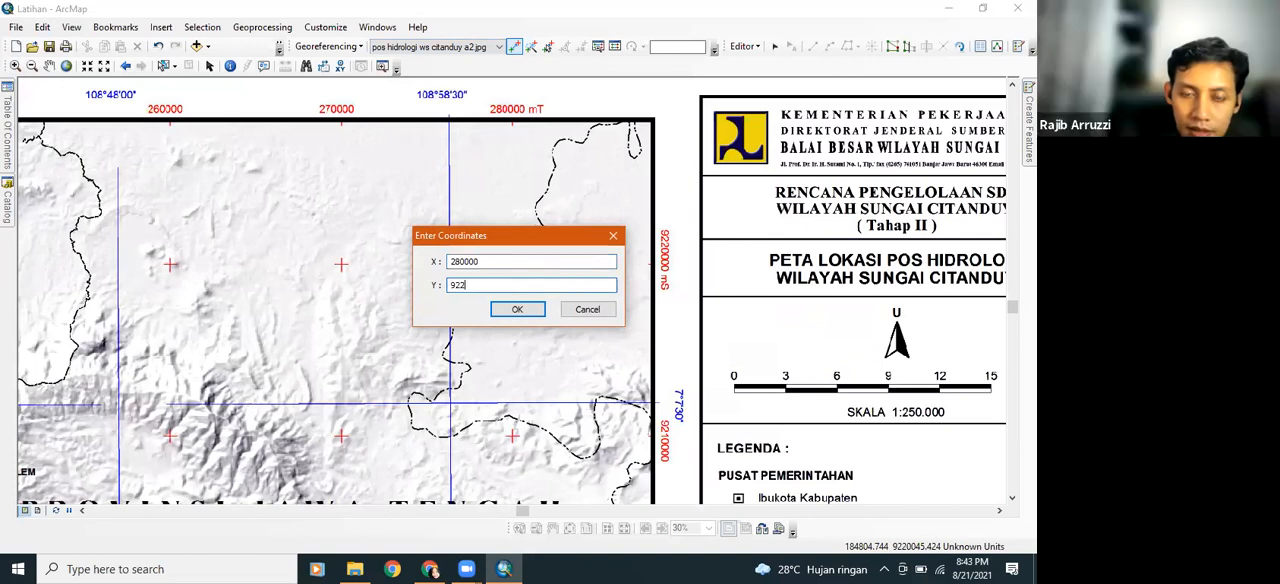
pyautogui.write('0000')
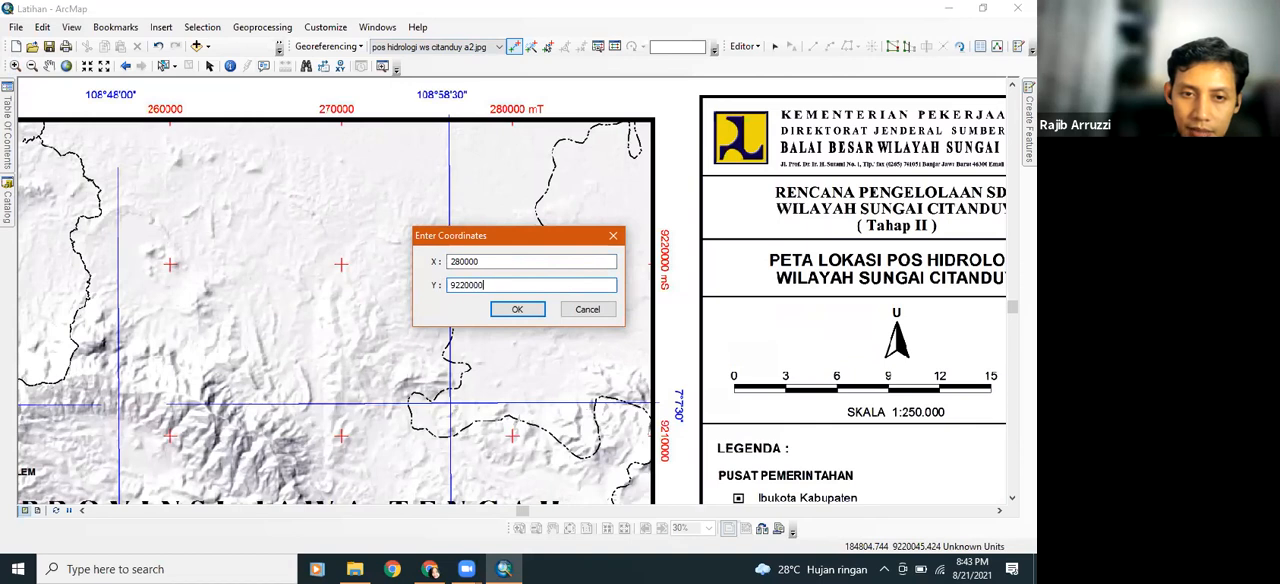
pyautogui.click(542, 314)
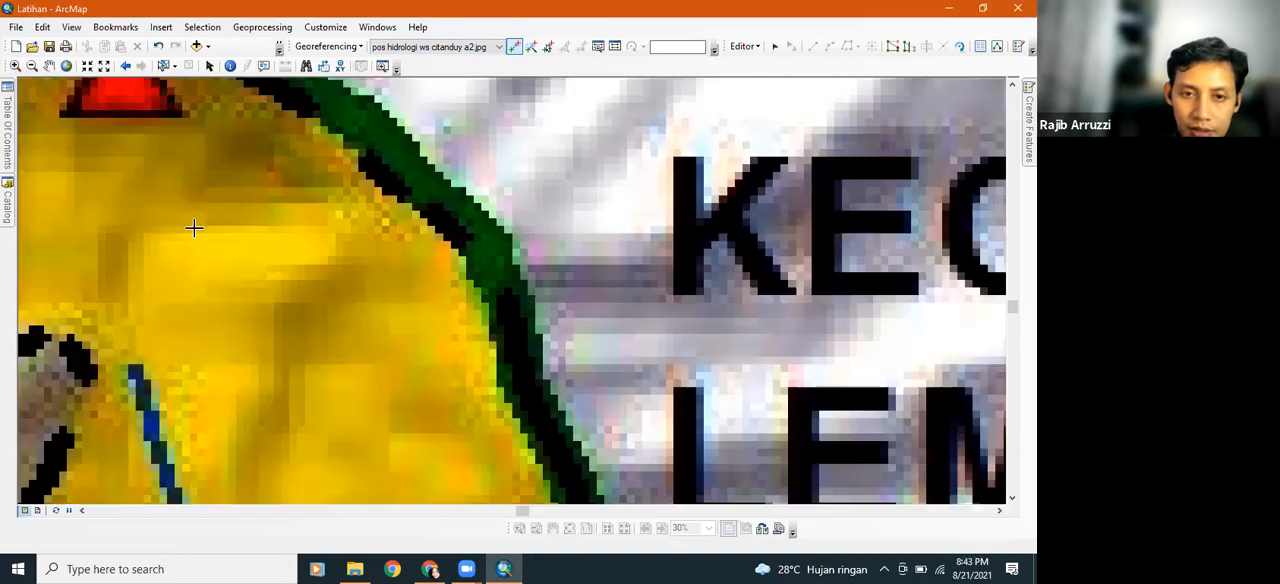
# Start a third control point at the centre of the red grid cross at 280000 mT and 9140000 mS
pyautogui.click(7, 148)
pyautogui.rightClick(85, 163)
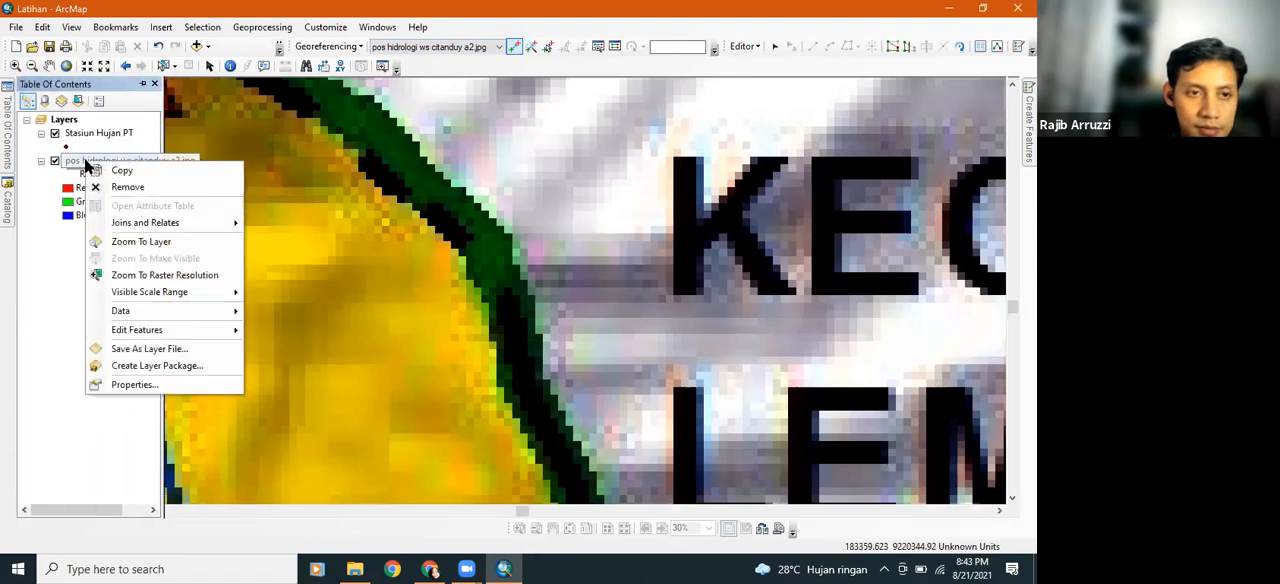
pyautogui.click(116, 247)
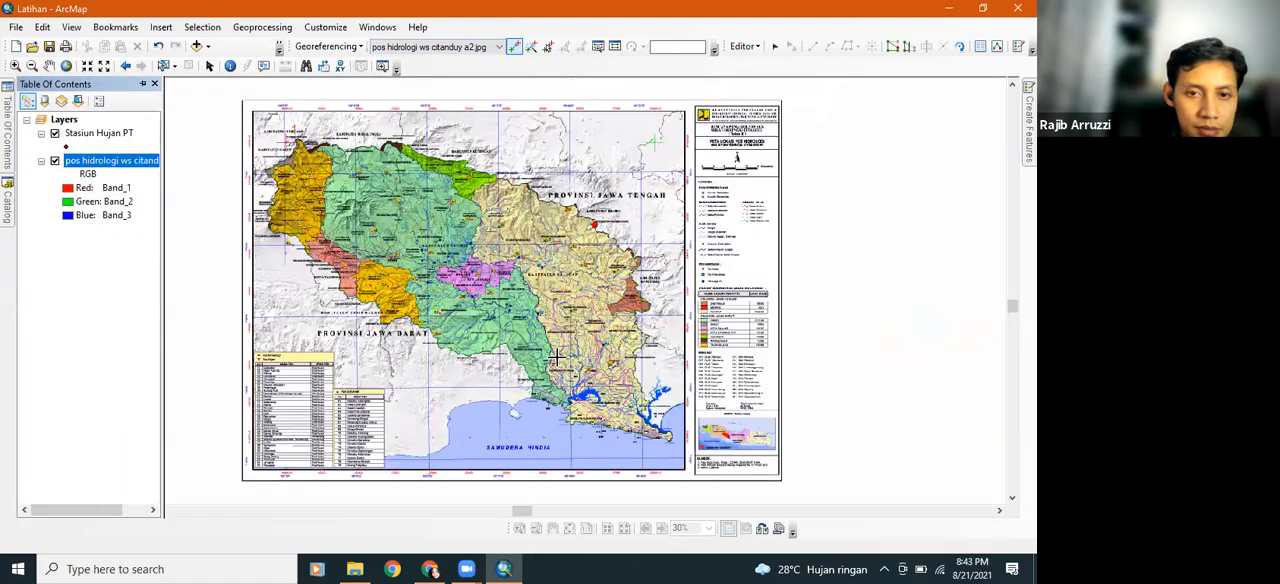
pyautogui.click(16, 65)
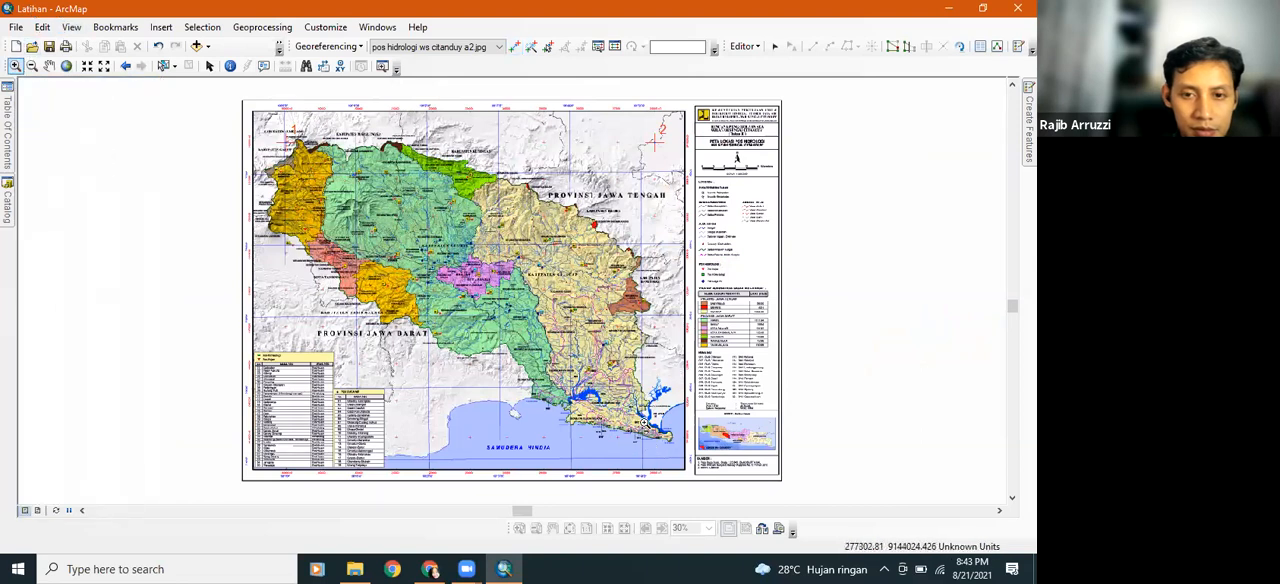
pyautogui.moveTo(630, 414); pyautogui.dragTo(666, 441)
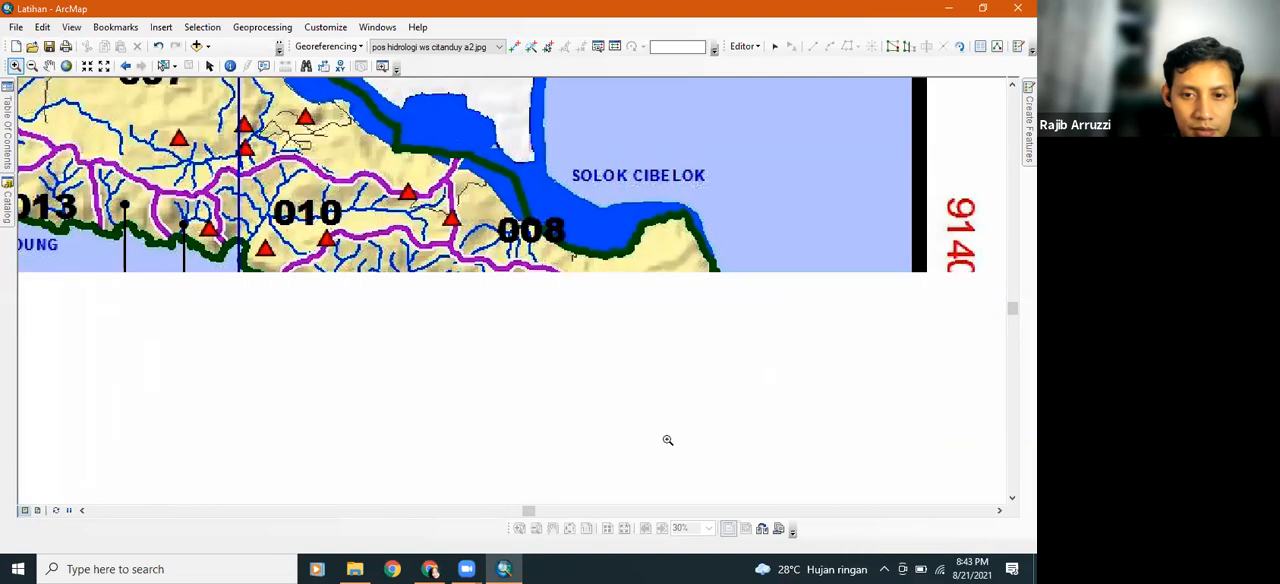
pyautogui.moveTo(459, 342); pyautogui.dragTo(455, 330)
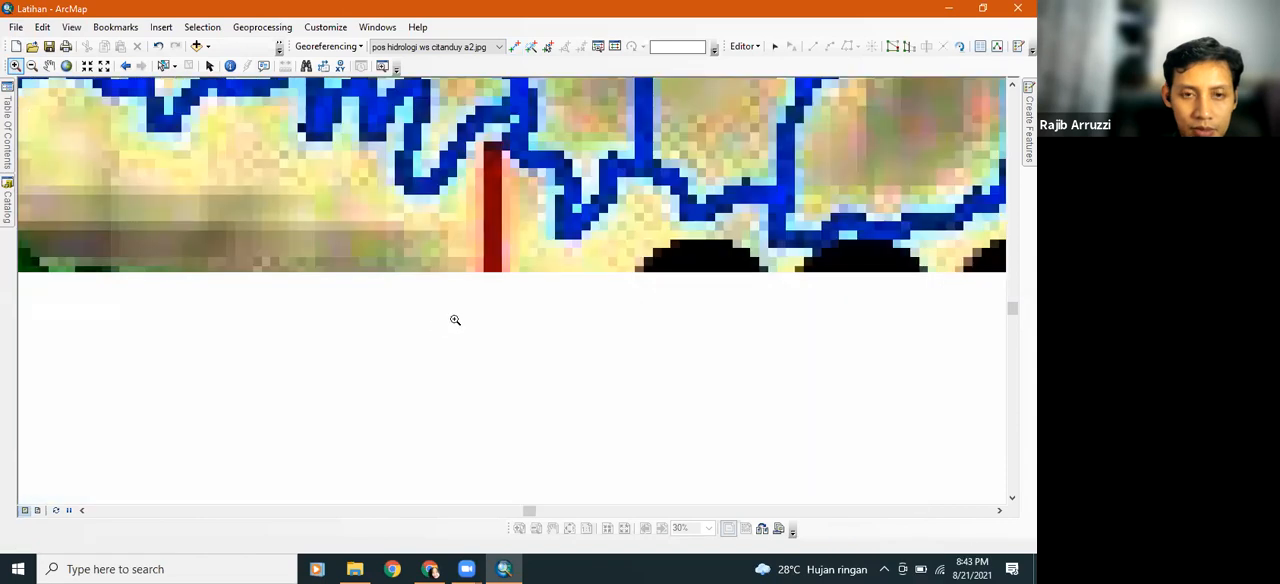
pyautogui.moveTo(469, 285); pyautogui.dragTo(536, 360)
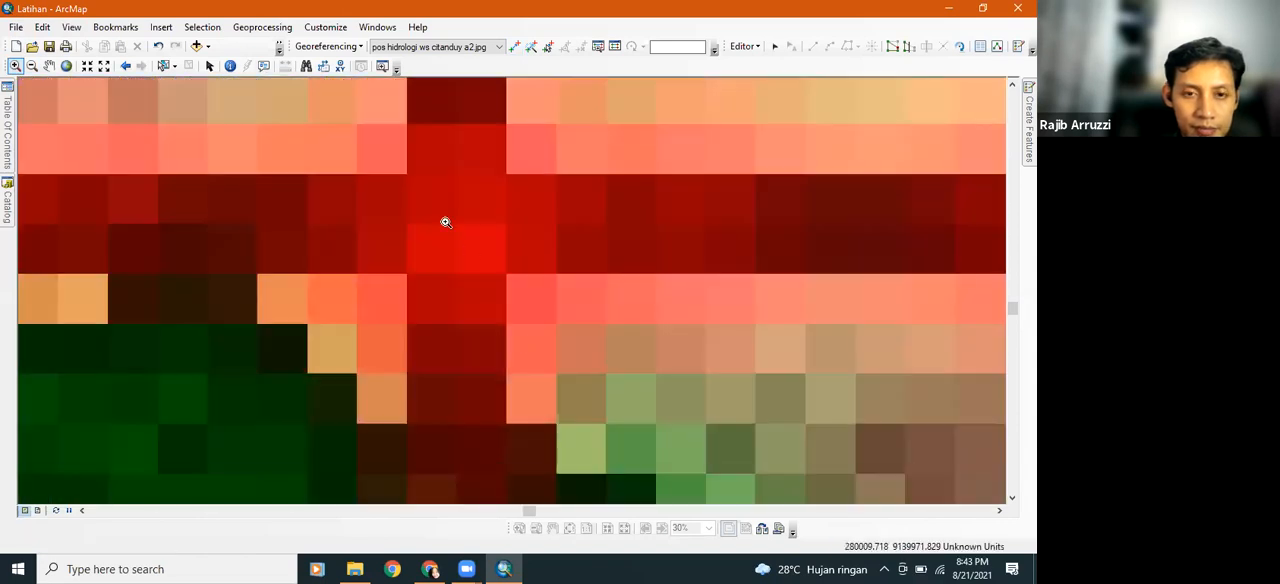
pyautogui.click(514, 46)
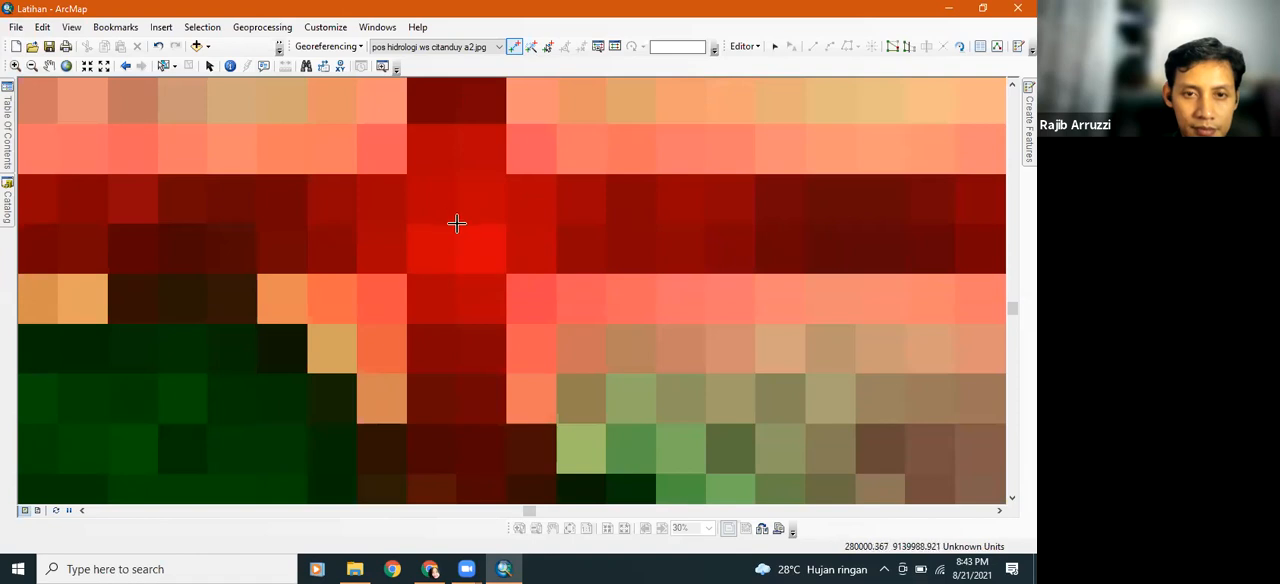
pyautogui.click(455, 224)
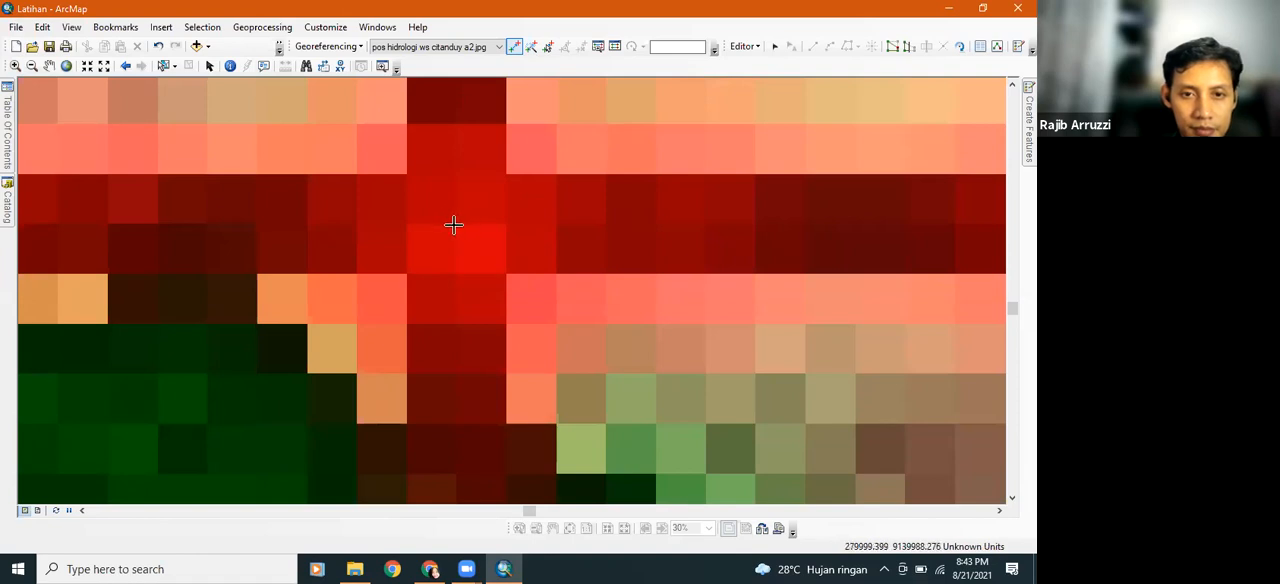
# Assign the third control point the coordinates X 280000 and Y 9140000
pyautogui.scroll(-6, 512, 163)
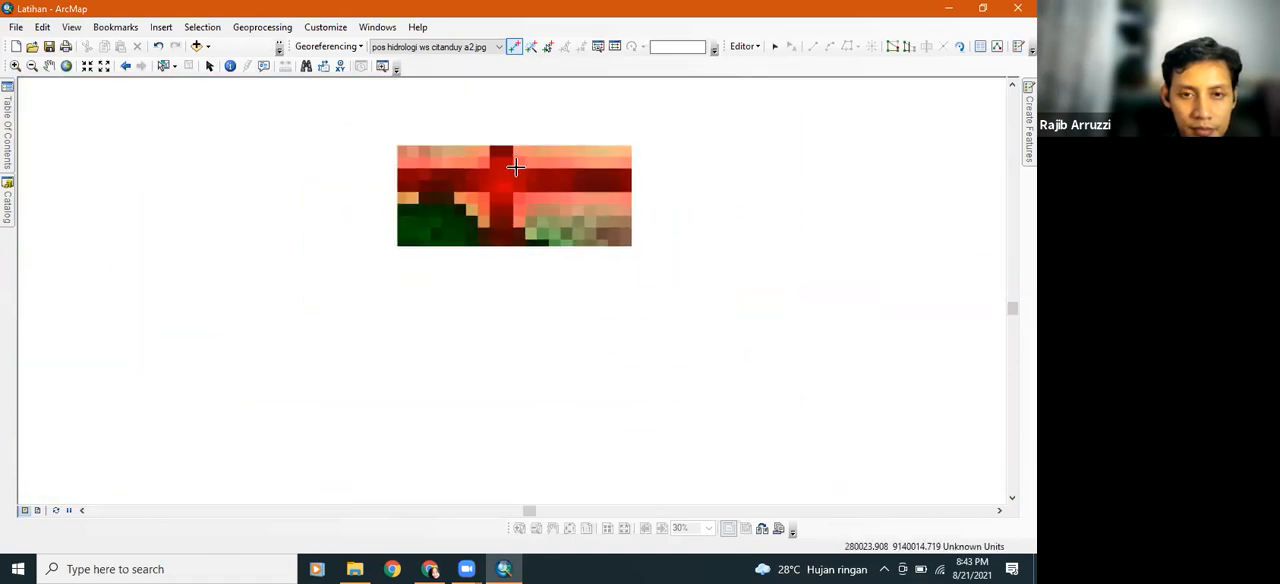
pyautogui.scroll(-4, 514, 168)
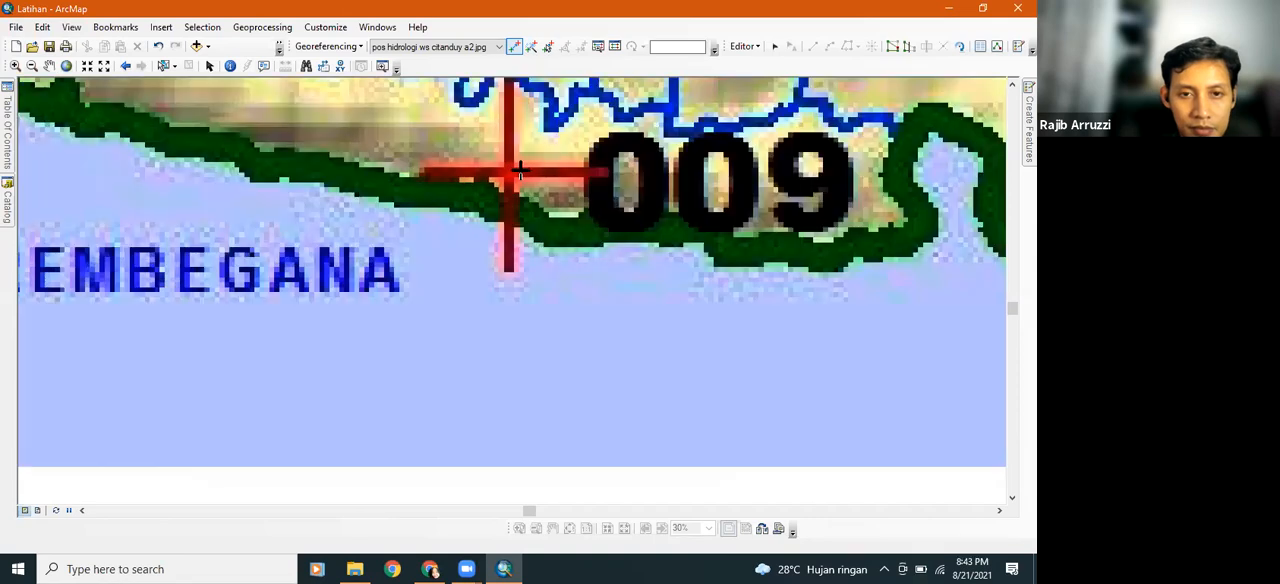
pyautogui.scroll(-4, 517, 172)
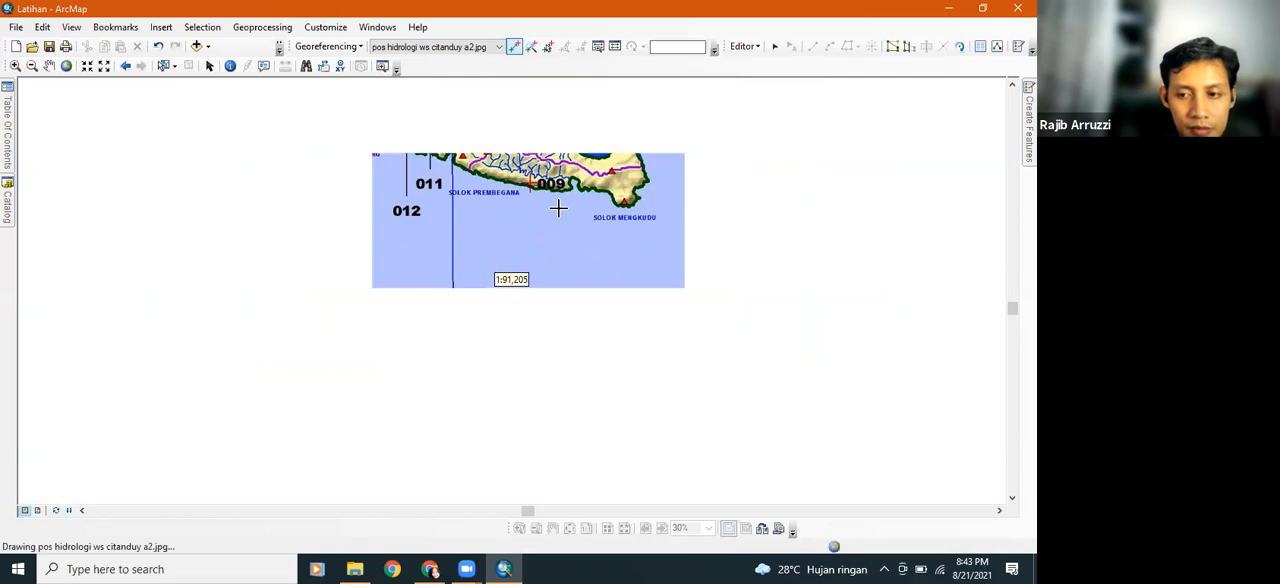
pyautogui.rightClick(552, 173)
pyautogui.click(593, 190)
pyautogui.write('2')
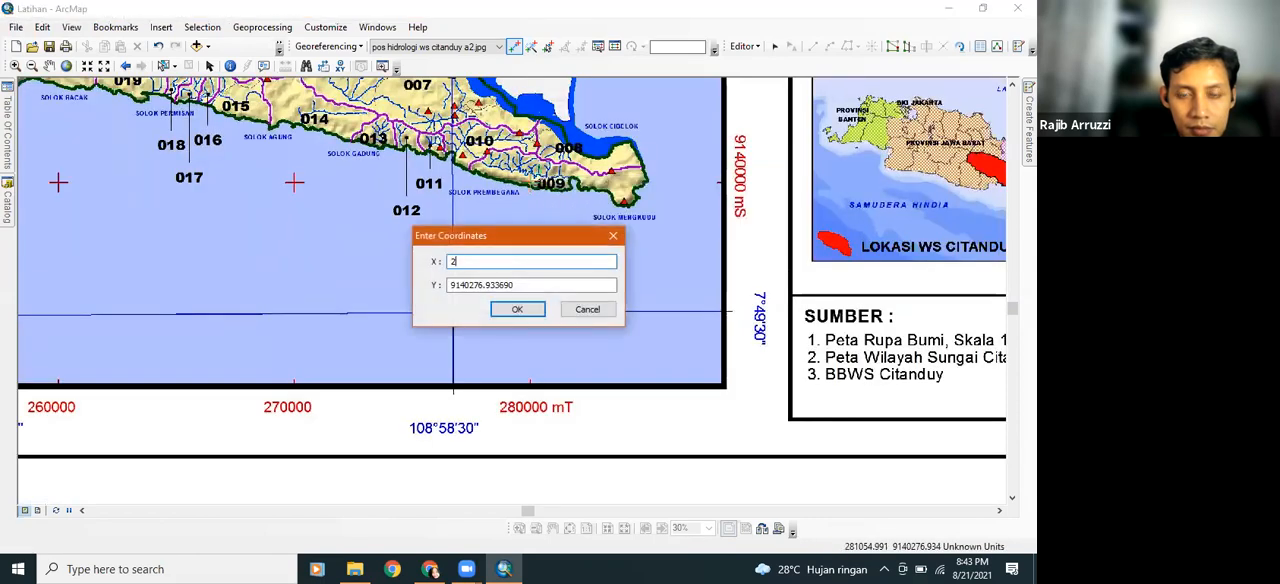
pyautogui.write('80000')
pyautogui.click(524, 288)
pyautogui.press('BackSpace')
pyautogui.press('BackSpace')
pyautogui.press('BackSpace')
pyautogui.press('BackSpace')
pyautogui.press('BackSpace')
pyautogui.press('BackSpace')
pyautogui.press('BackSpace')
pyautogui.press('BackSpace')
pyautogui.press('BackSpace')
pyautogui.press('BackSpace')
pyautogui.press('BackSpace')
pyautogui.press('BackSpace')
pyautogui.press('BackSpace')
pyautogui.press('BackSpace')
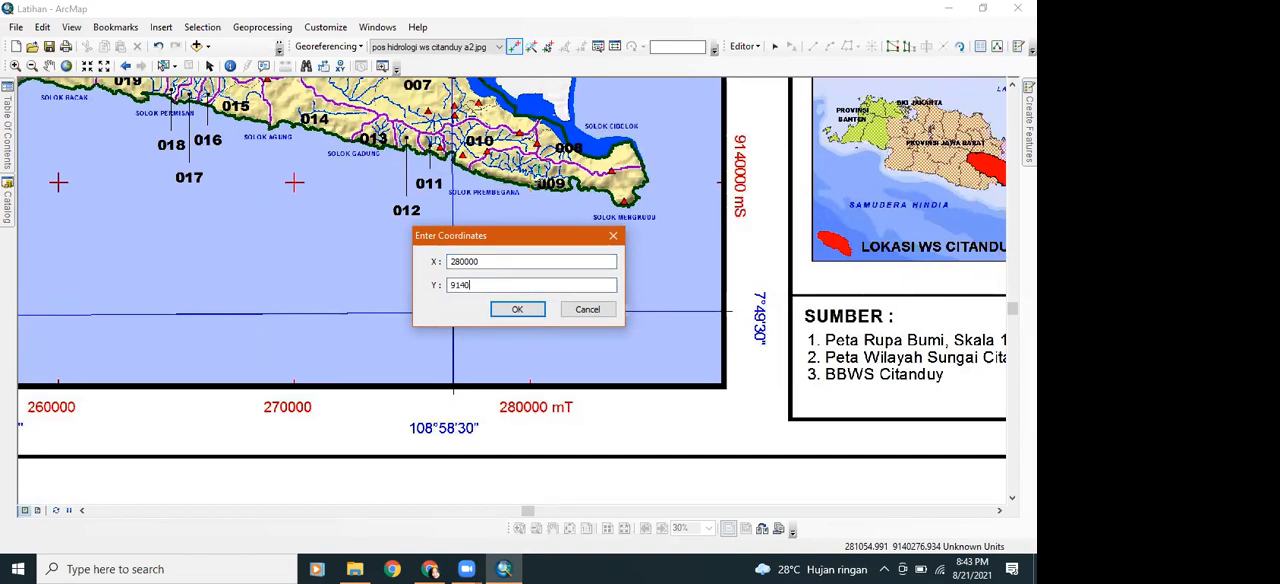
pyautogui.click(518, 311)
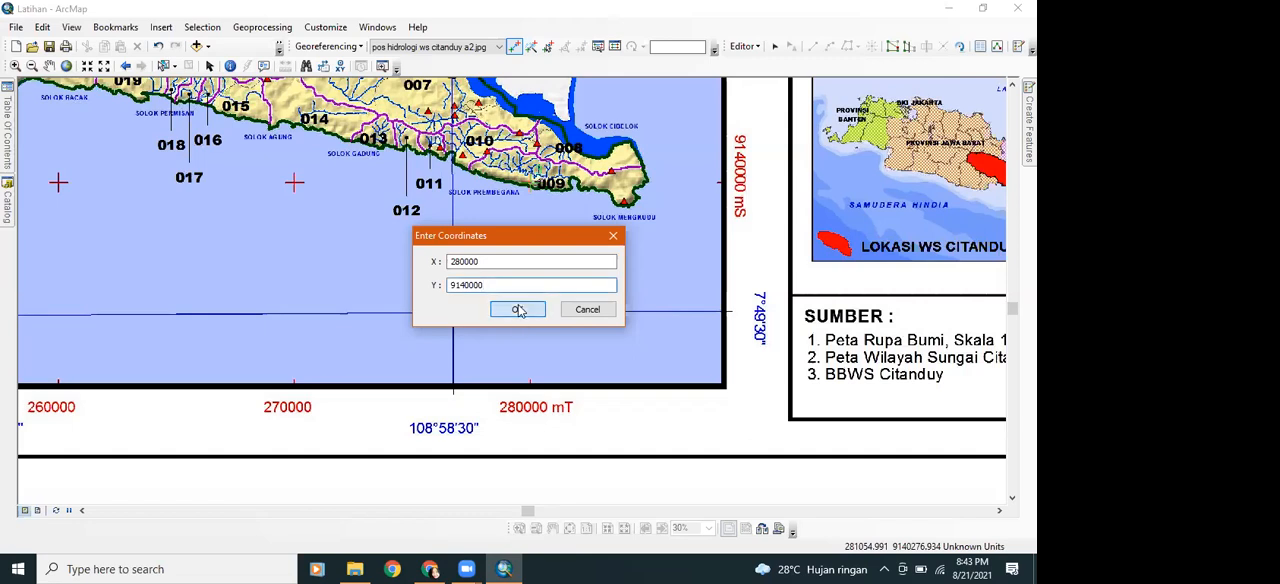
# Start a fourth control point at the centre of the red grid cross at 180000 mT and 9170000 mS
pyautogui.moveTo(12, 143)
pyautogui.rightClick(85, 162)
pyautogui.click(121, 234)
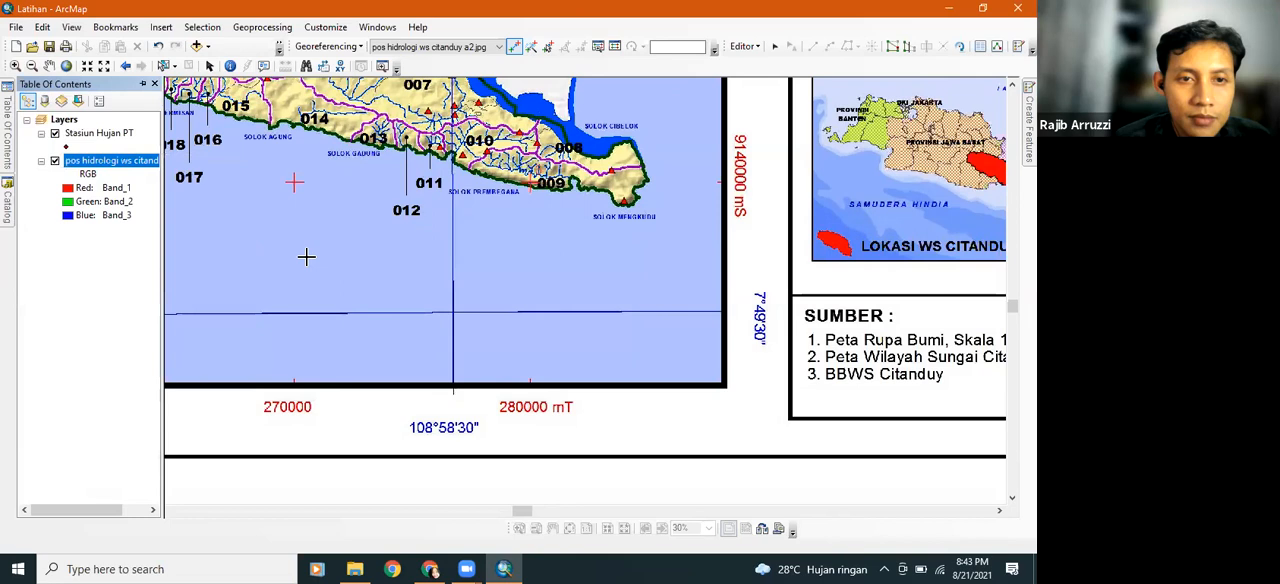
pyautogui.click(15, 65)
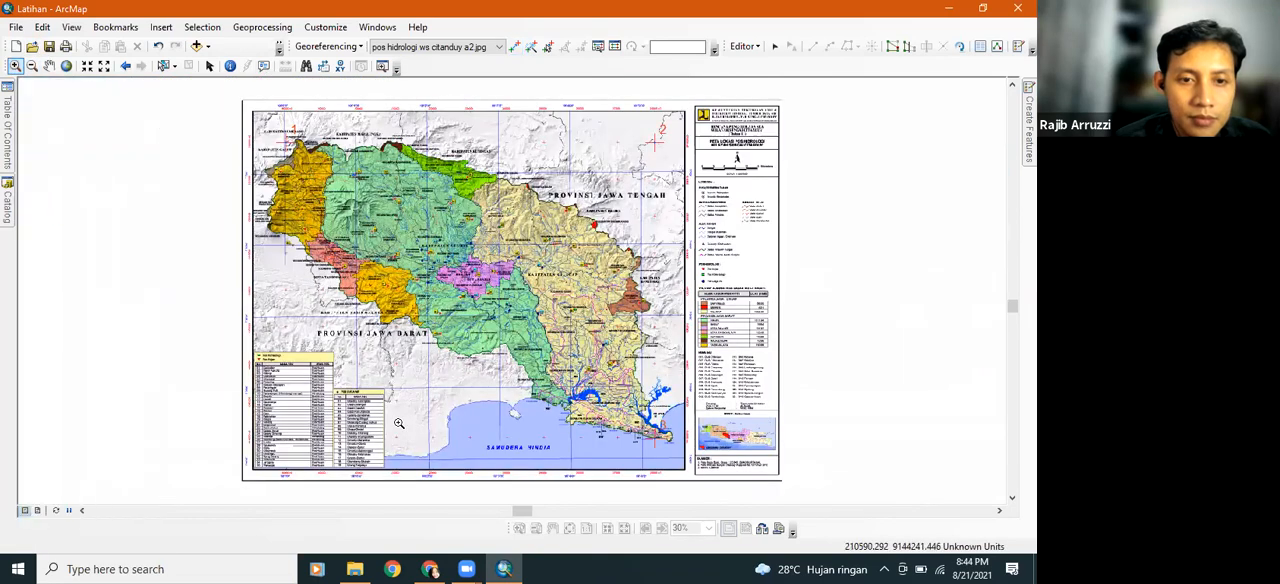
pyautogui.click(290, 329)
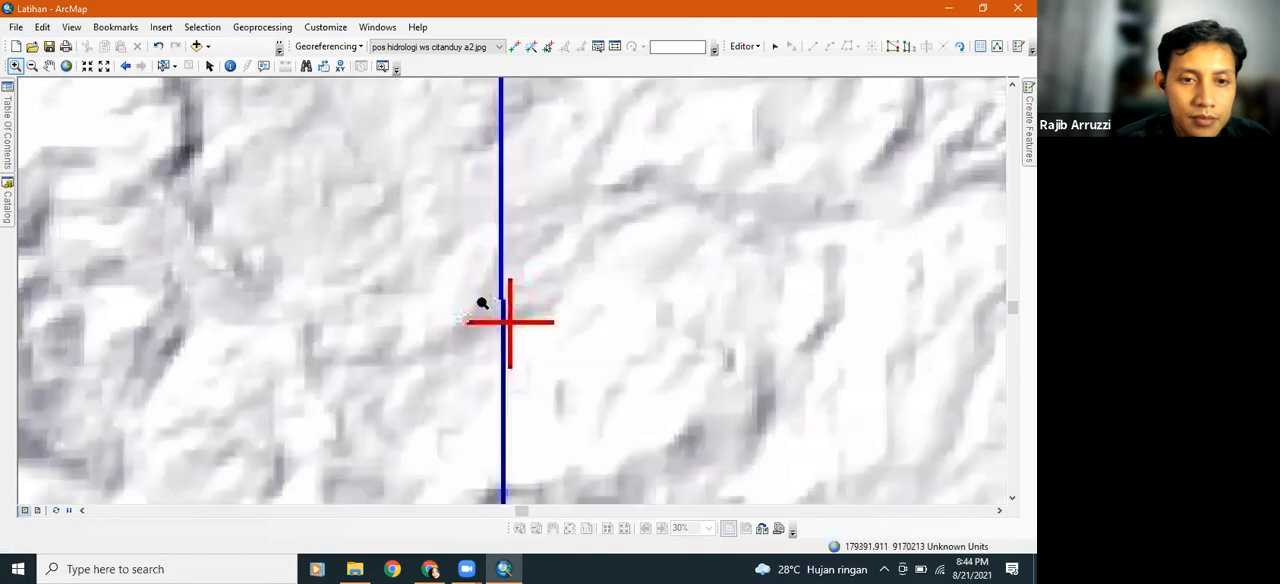
pyautogui.click(534, 329)
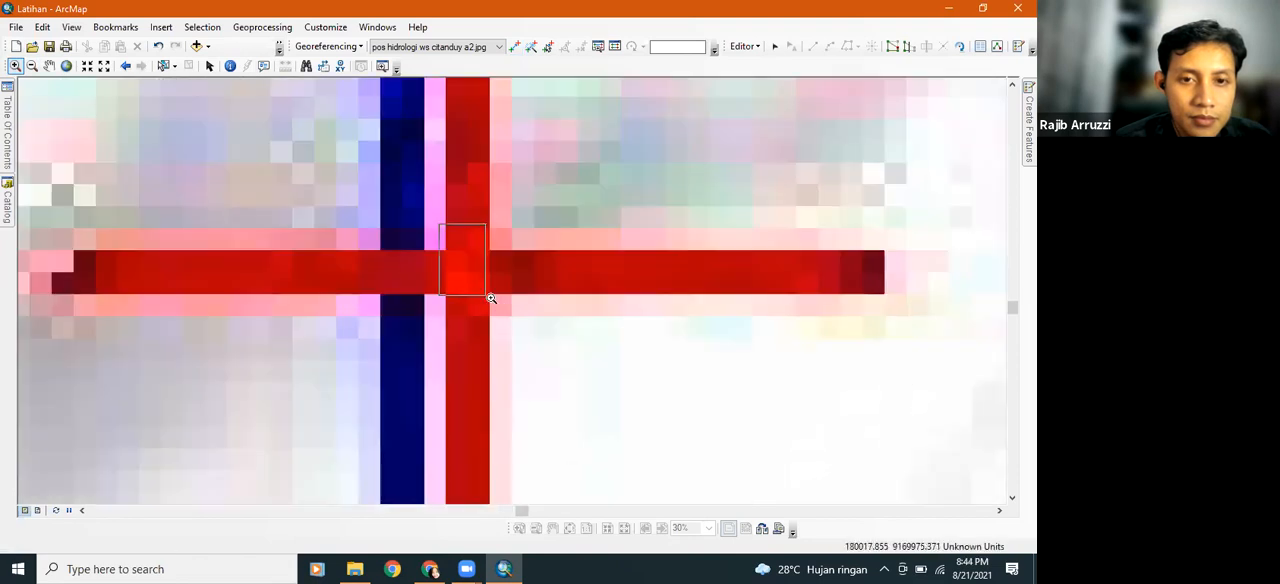
pyautogui.click(505, 304)
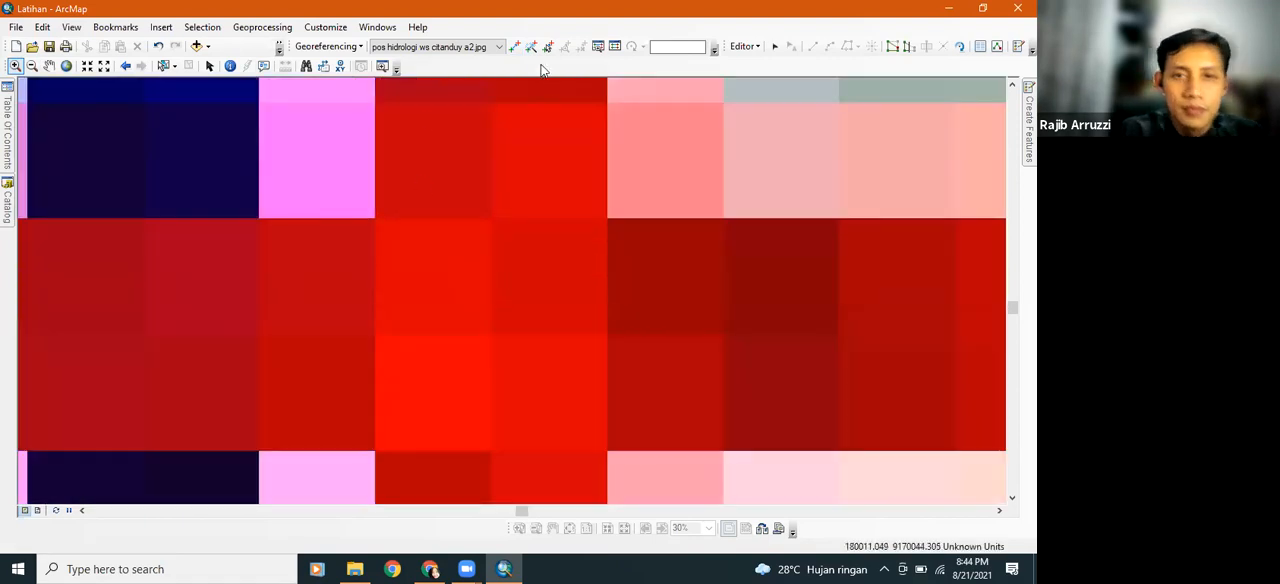
pyautogui.click(514, 47)
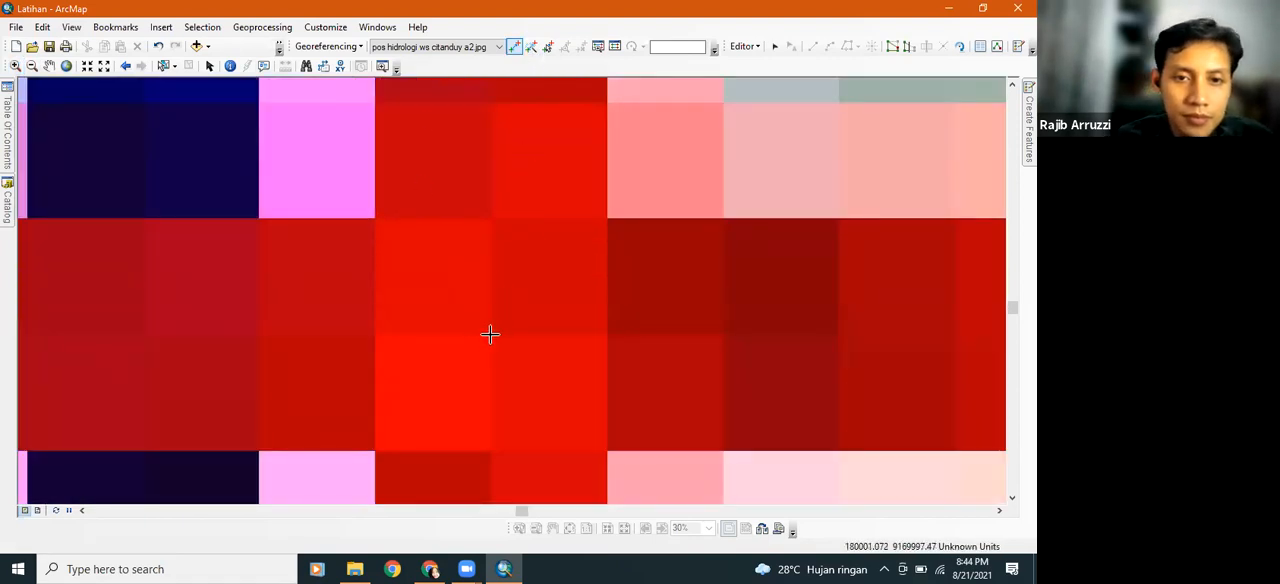
pyautogui.click(494, 329)
# Check the fourth control point's grid labels in the map margins and set its X coordinate to 180000
pyautogui.scroll(-5, 535, 222)
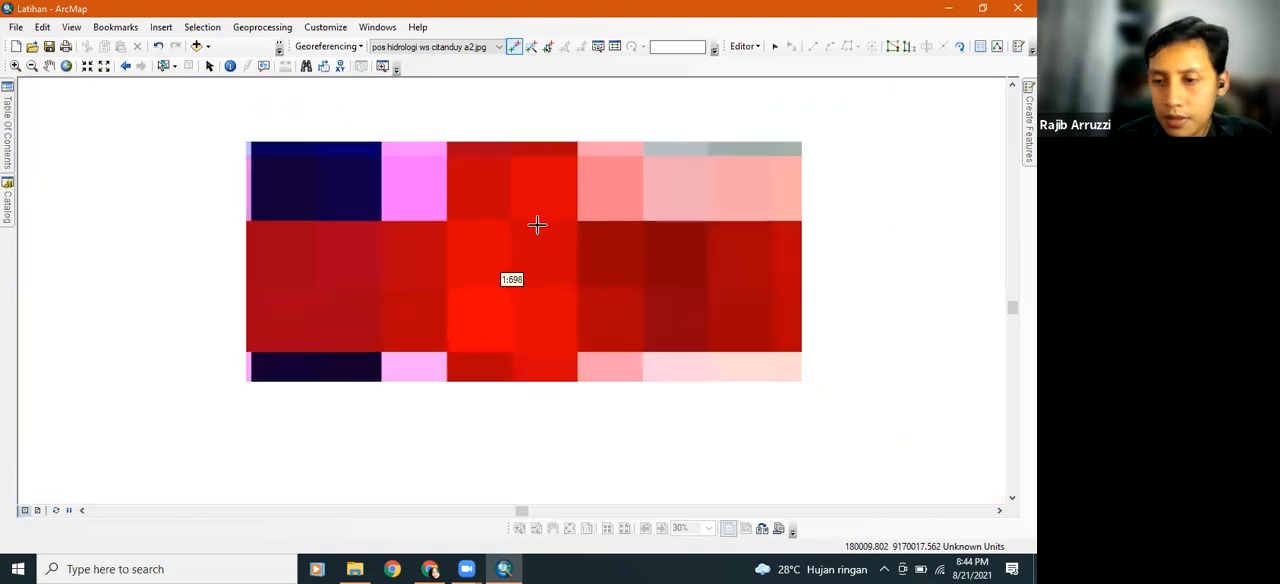
pyautogui.scroll(-5, 537, 225)
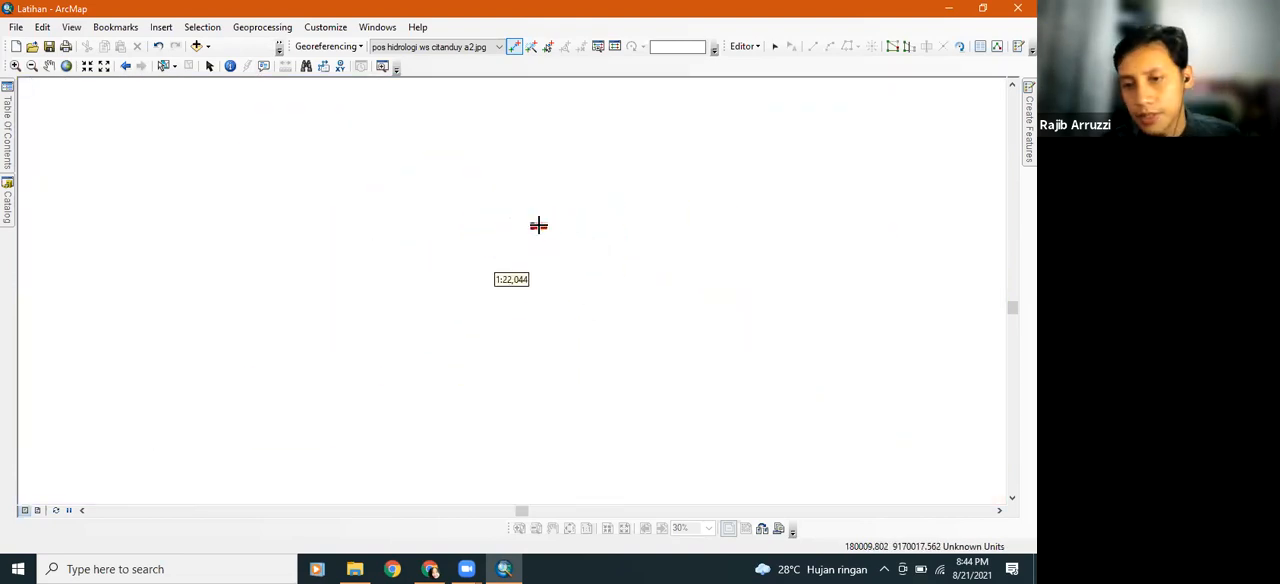
pyautogui.scroll(-5, 566, 230)
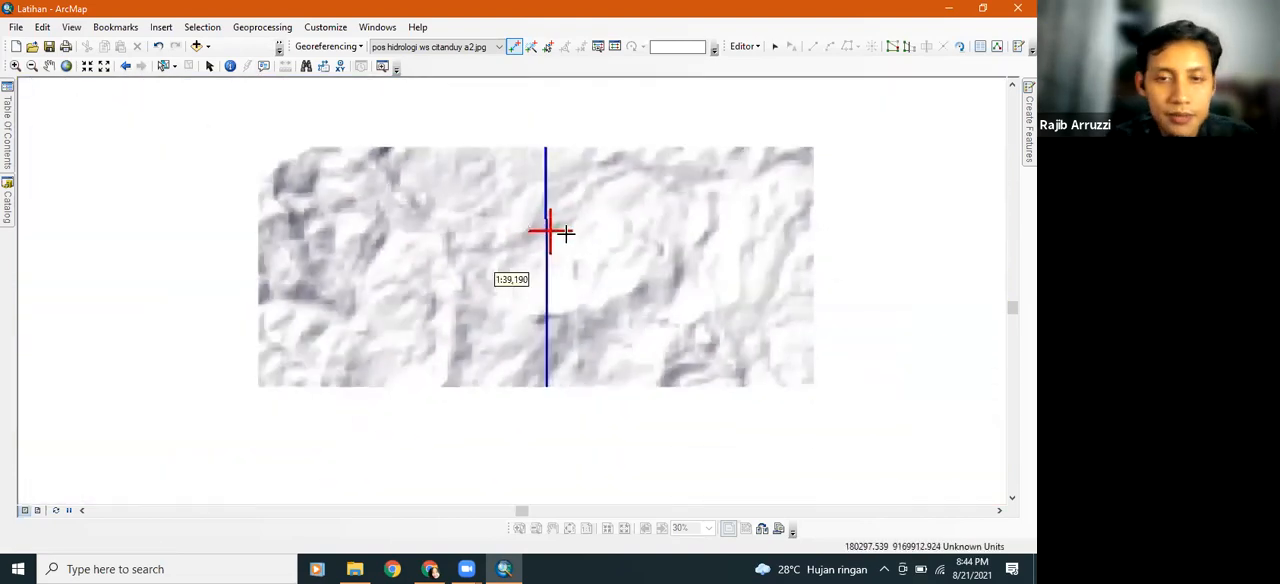
pyautogui.scroll(-5, 568, 245)
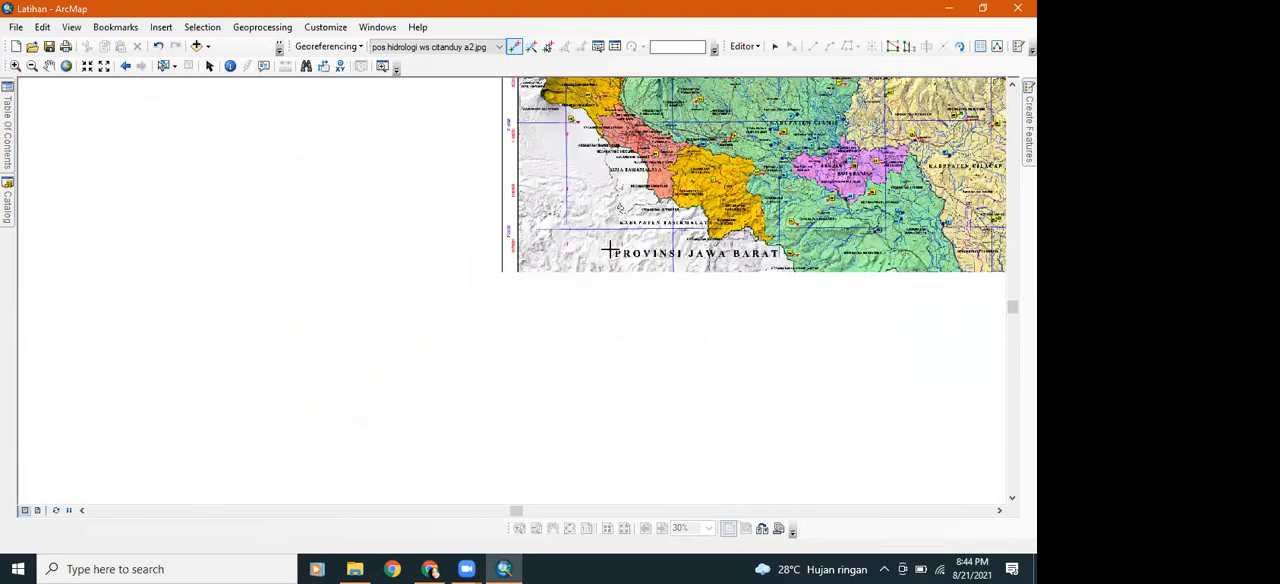
pyautogui.scroll(3, 591, 243)
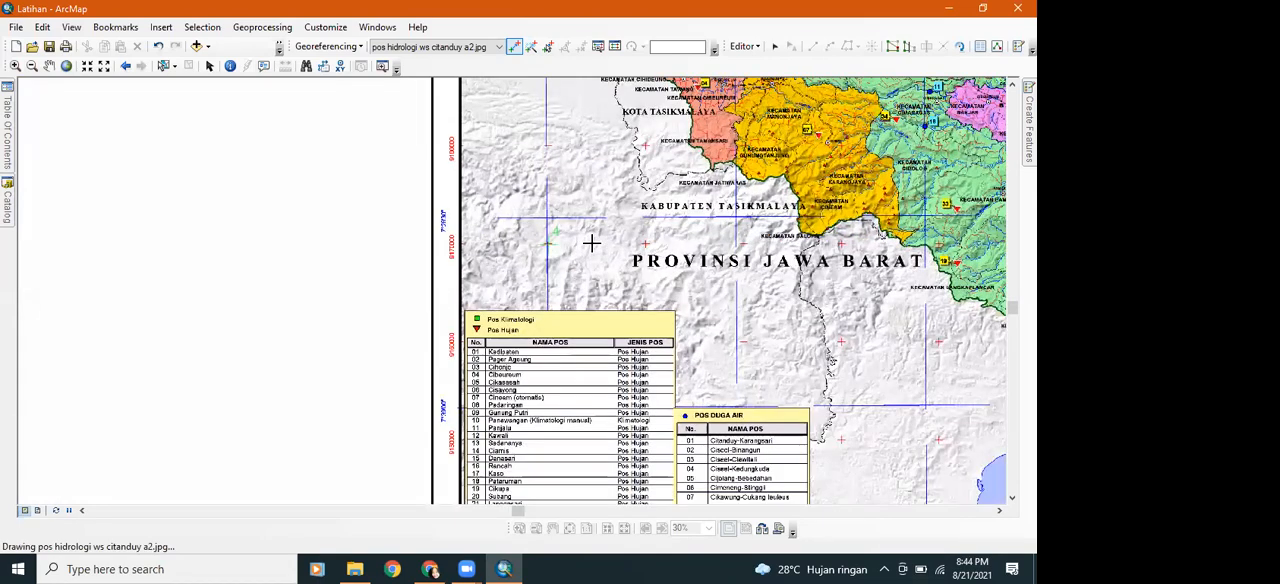
pyautogui.scroll(-1, 590, 243)
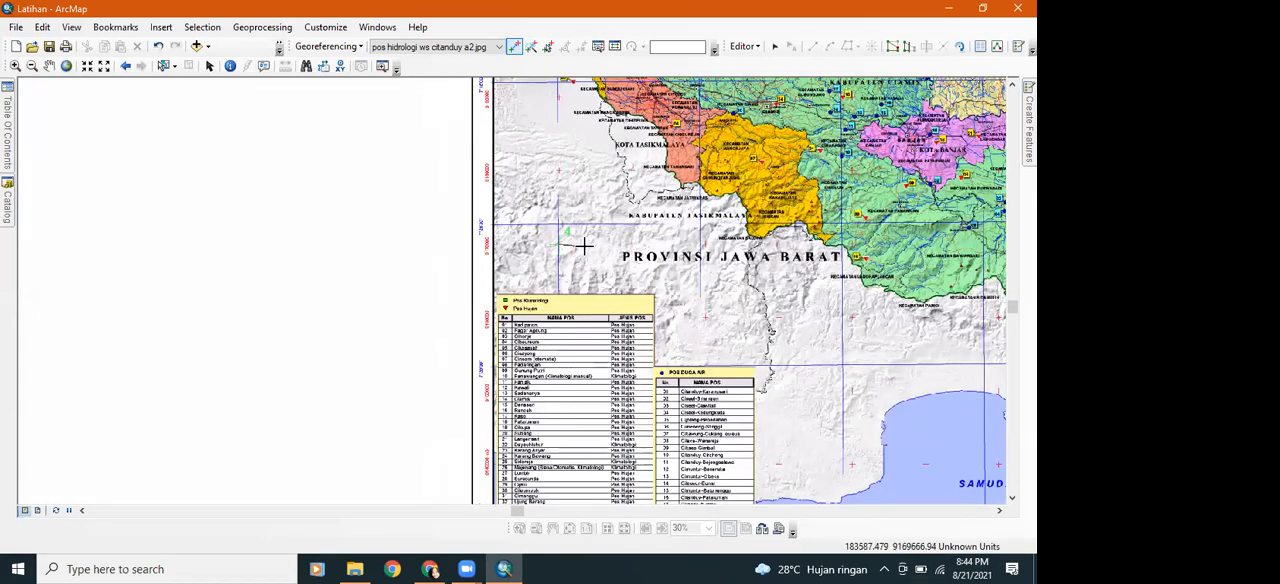
pyautogui.moveTo(584, 246); pyautogui.dragTo(532, 208)
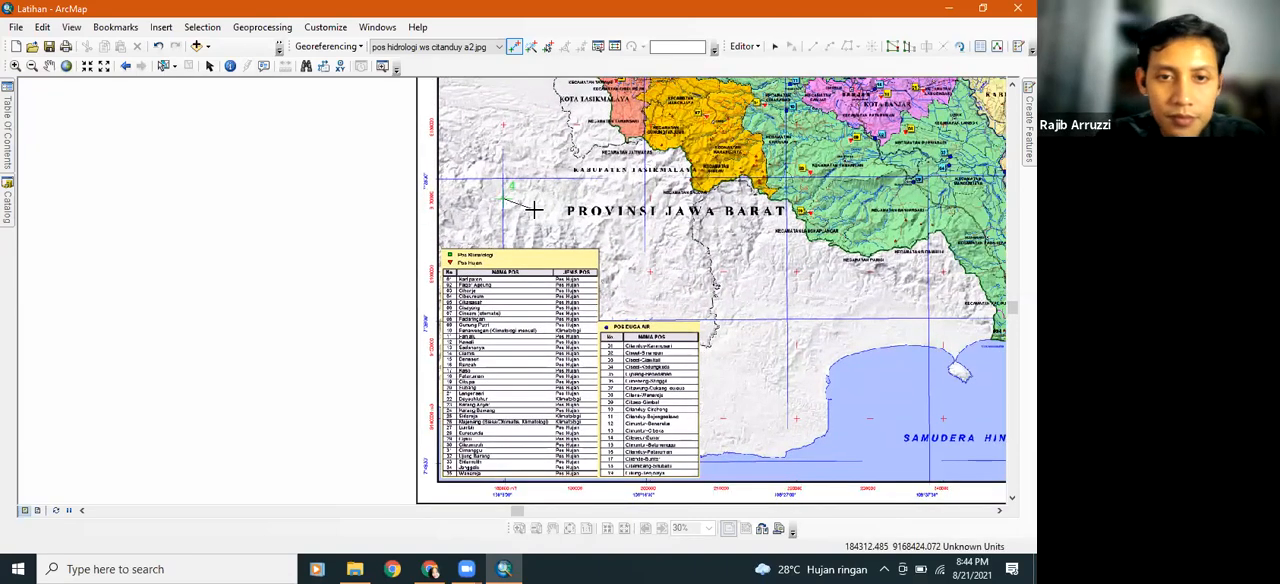
pyautogui.scroll(-1, 533, 209)
pyautogui.scroll(2, 533, 208)
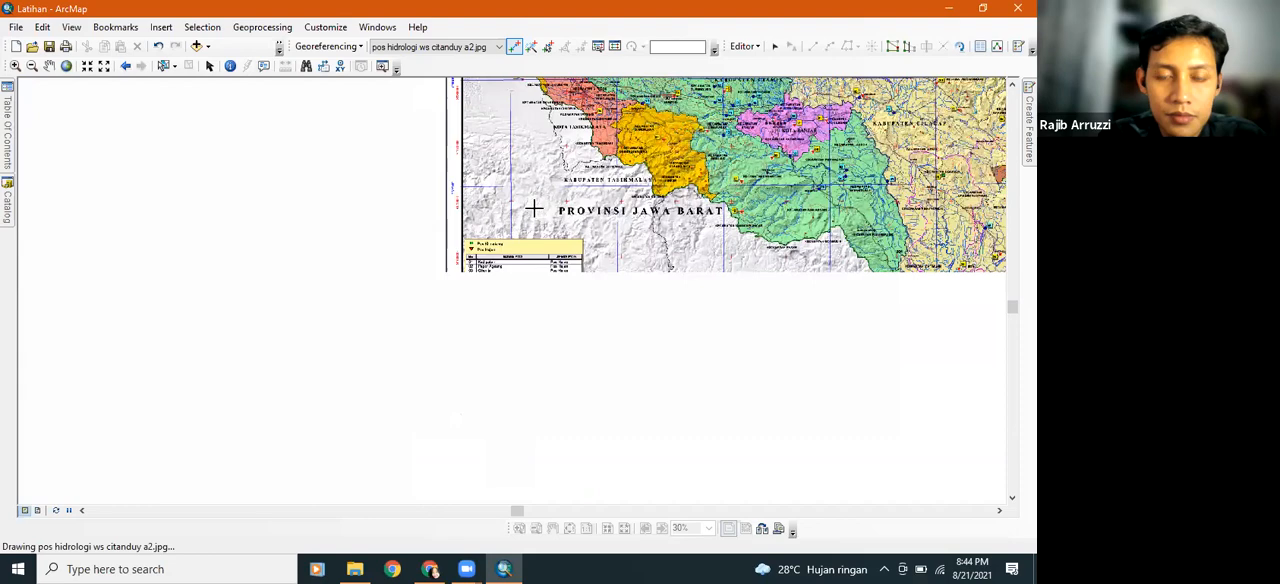
pyautogui.moveTo(512, 163); pyautogui.dragTo(478, 199)
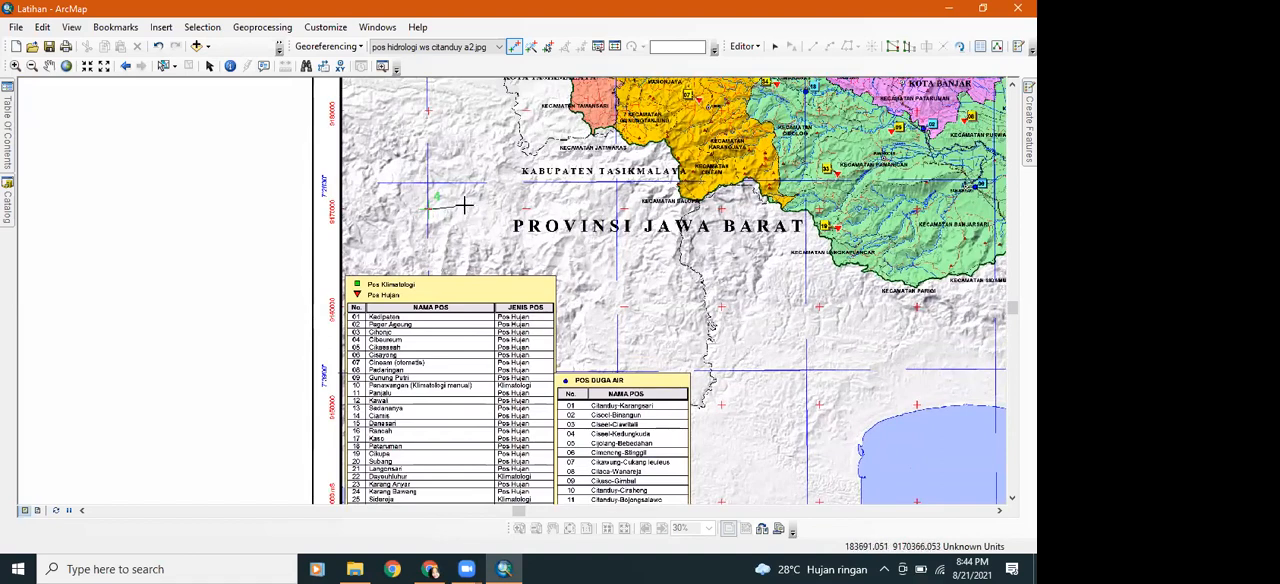
pyautogui.moveTo(465, 205); pyautogui.dragTo(448, 126)
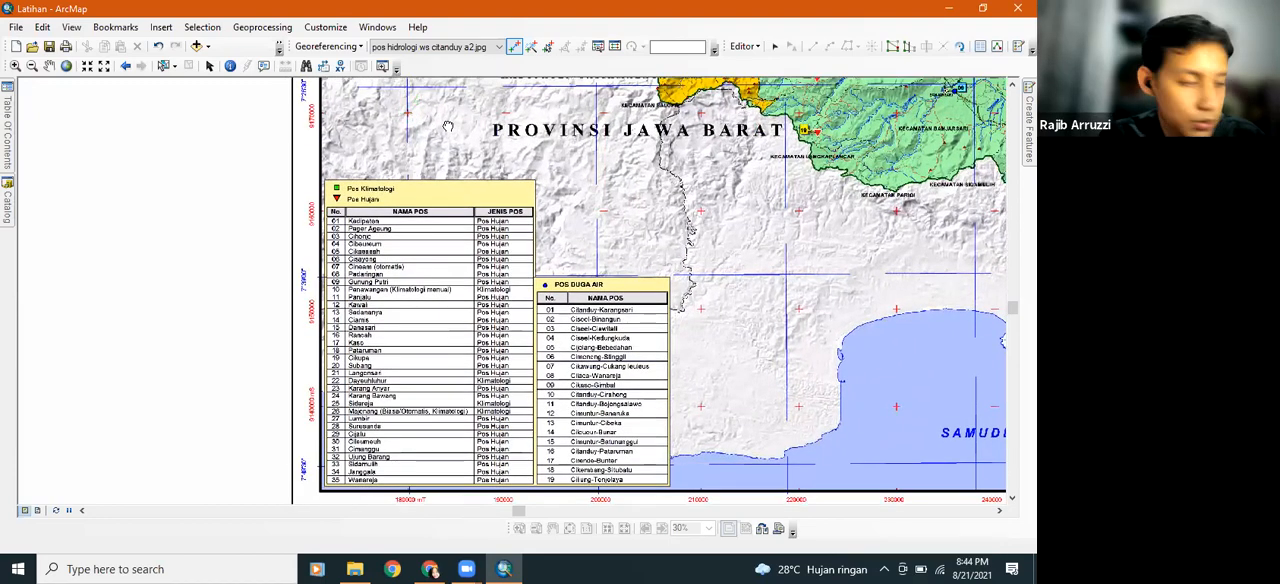
pyautogui.click(415, 100)
pyautogui.rightClick(458, 117)
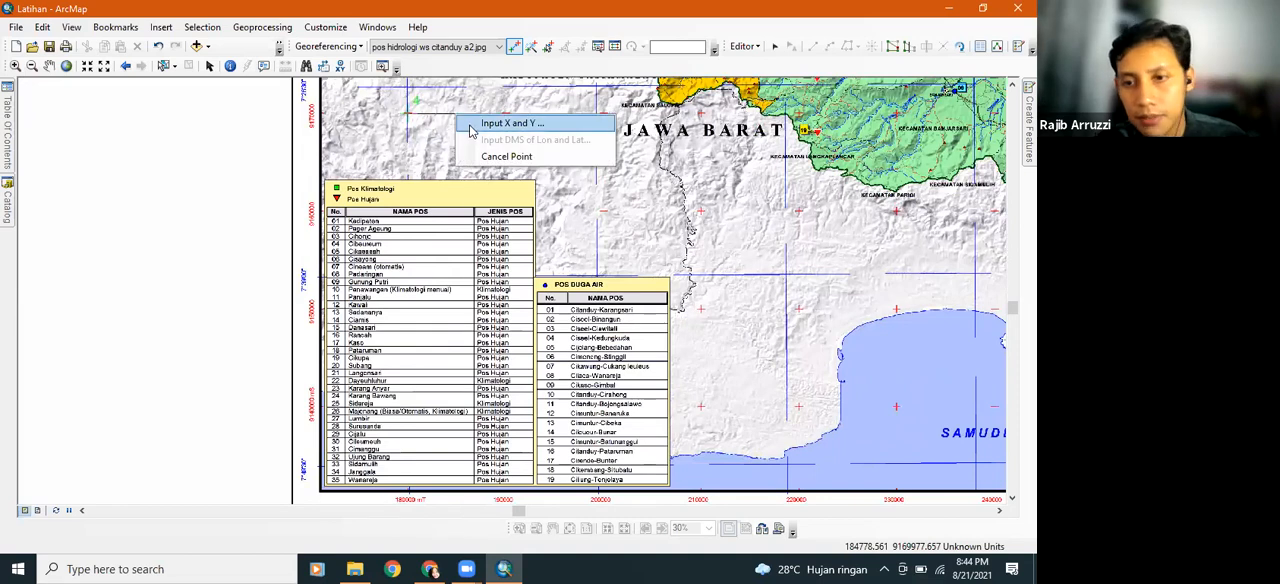
pyautogui.click(510, 123)
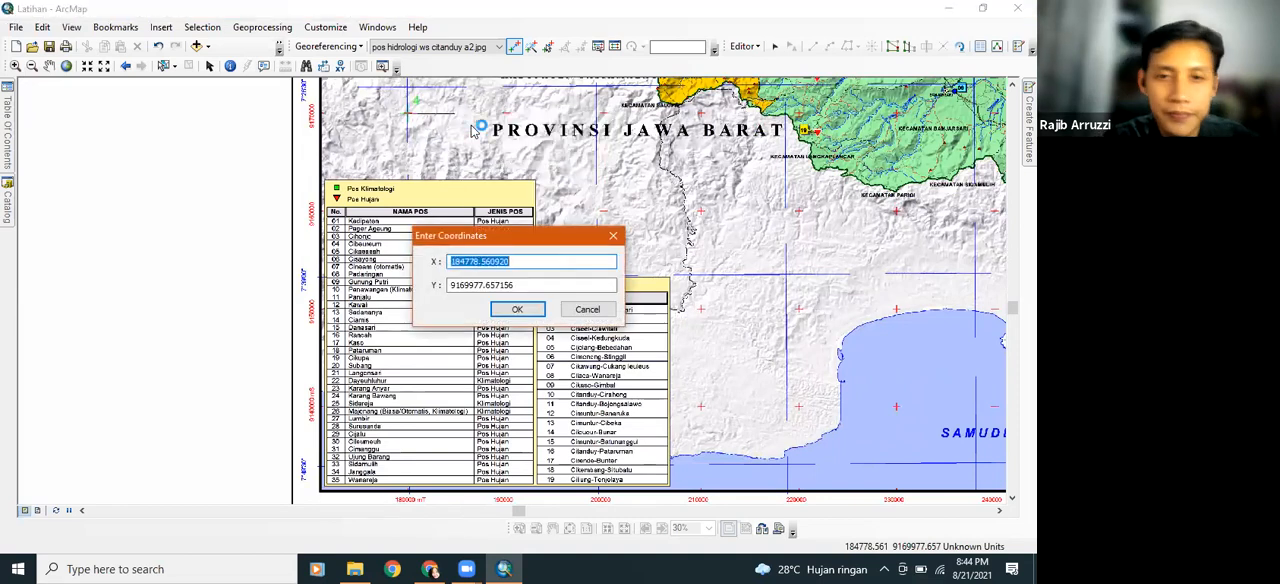
pyautogui.write('180000')
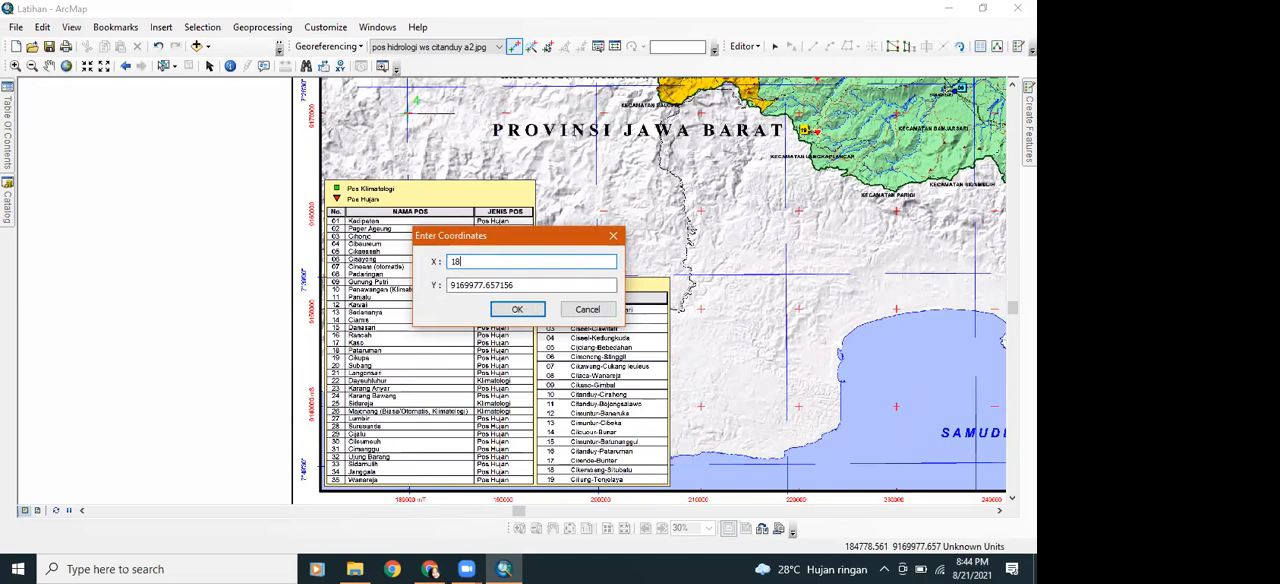
# Set the fourth control point's Y coordinate to 9170000 and apply the coordinates
pyautogui.click(525, 287)
pyautogui.press('BackSpace')
pyautogui.press('BackSpace')
pyautogui.press('BackSpace')
pyautogui.press('BackSpace')
pyautogui.press('BackSpace')
pyautogui.press('BackSpace')
pyautogui.press('BackSpace')
pyautogui.press('BackSpace')
pyautogui.press('BackSpace')
pyautogui.press('BackSpace')
pyautogui.press('BackSpace')
pyautogui.press('BackSpace')
pyautogui.press('BackSpace')
pyautogui.press('BackSpace')
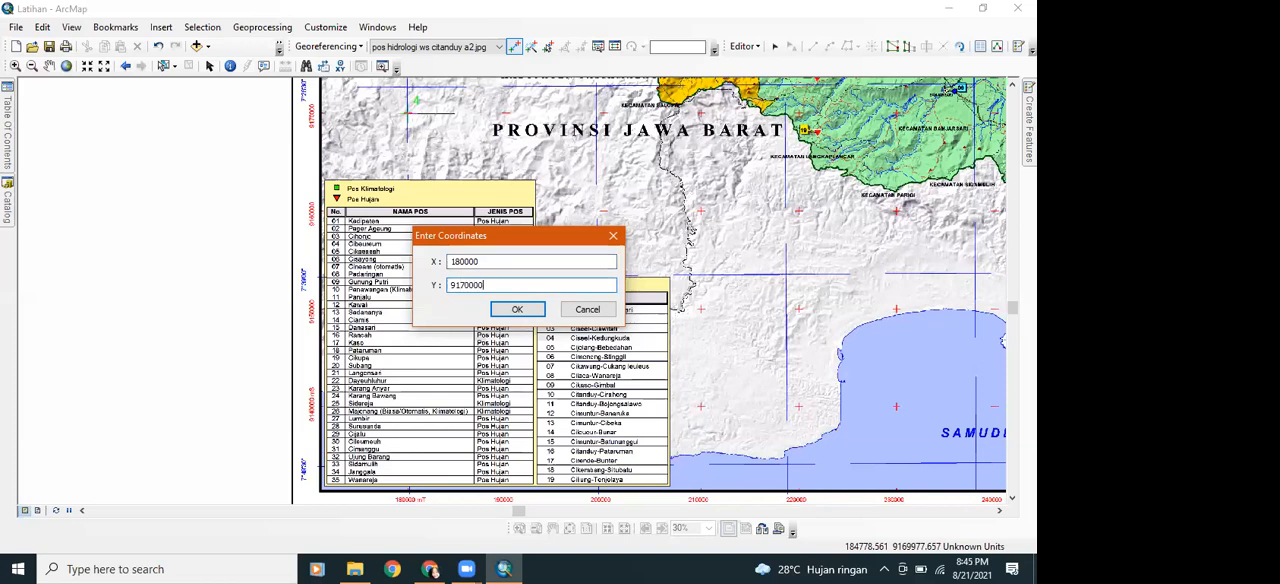
pyautogui.click(522, 306)
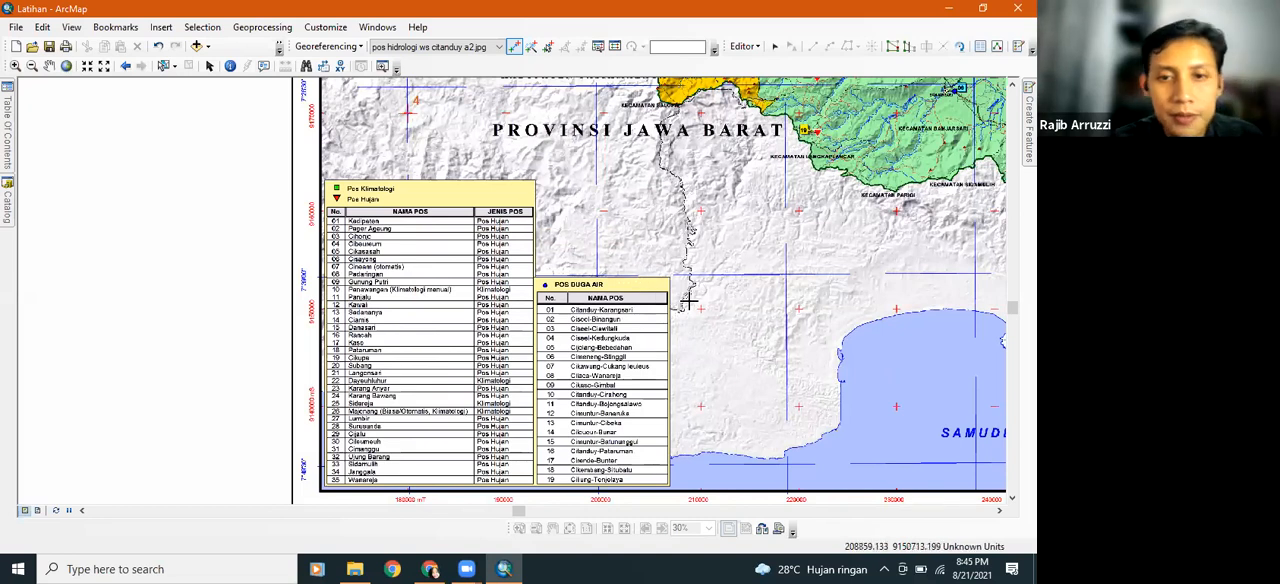
# Review the total RMS error and the coordinates of all four control points in the link table
pyautogui.click(500, 48)
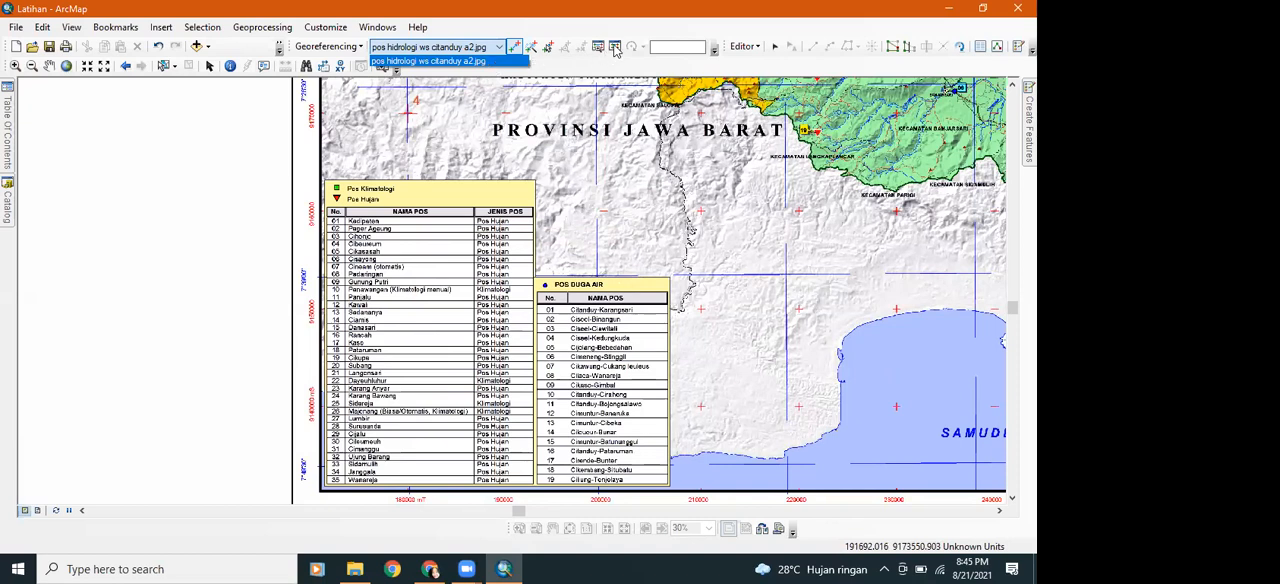
pyautogui.click(615, 49)
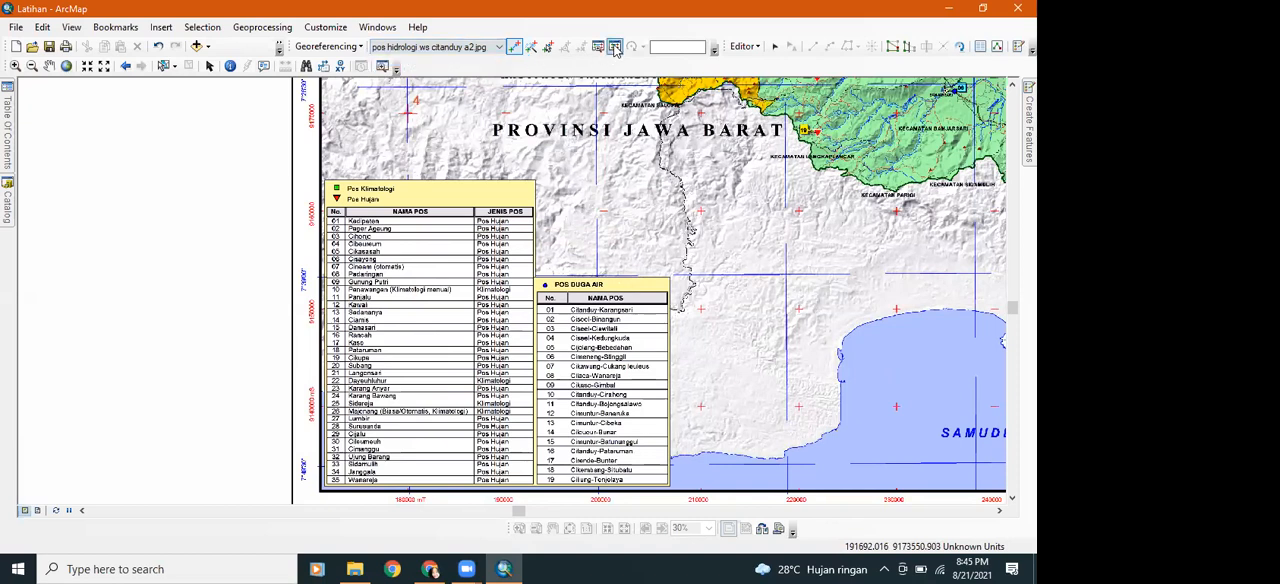
pyautogui.click(615, 49)
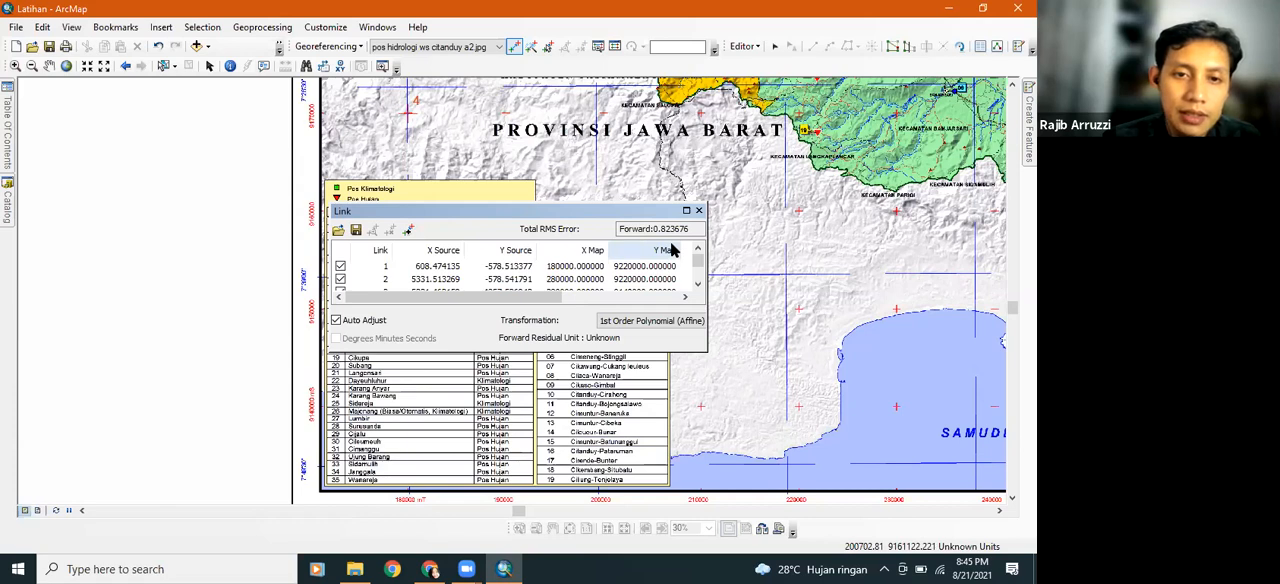
pyautogui.click(698, 287)
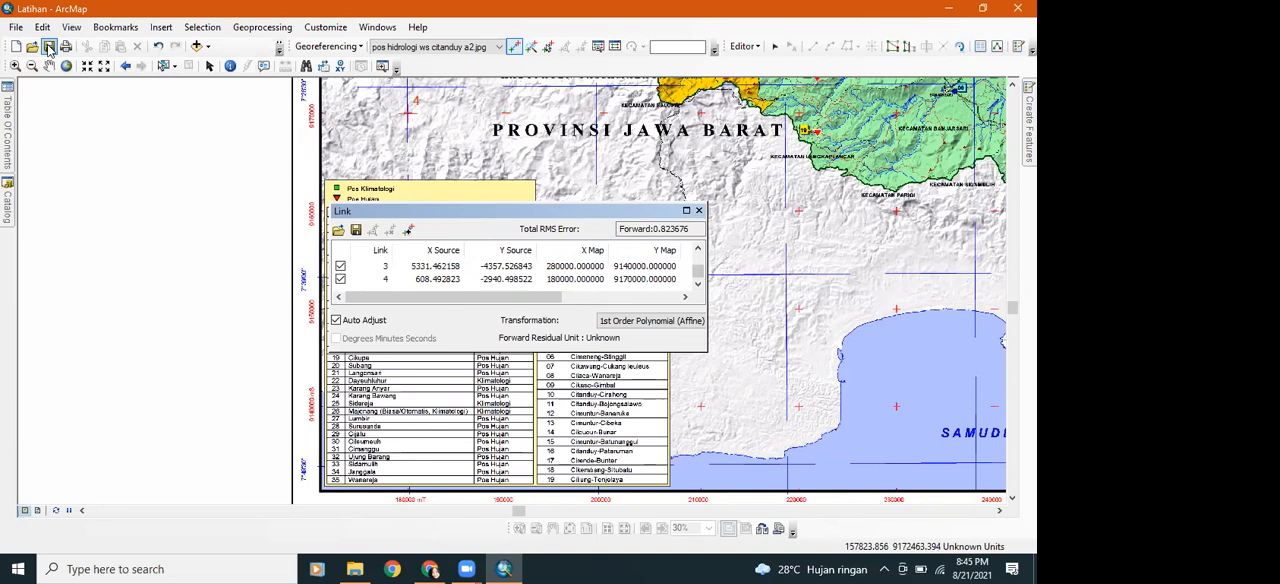
pyautogui.click(700, 212)
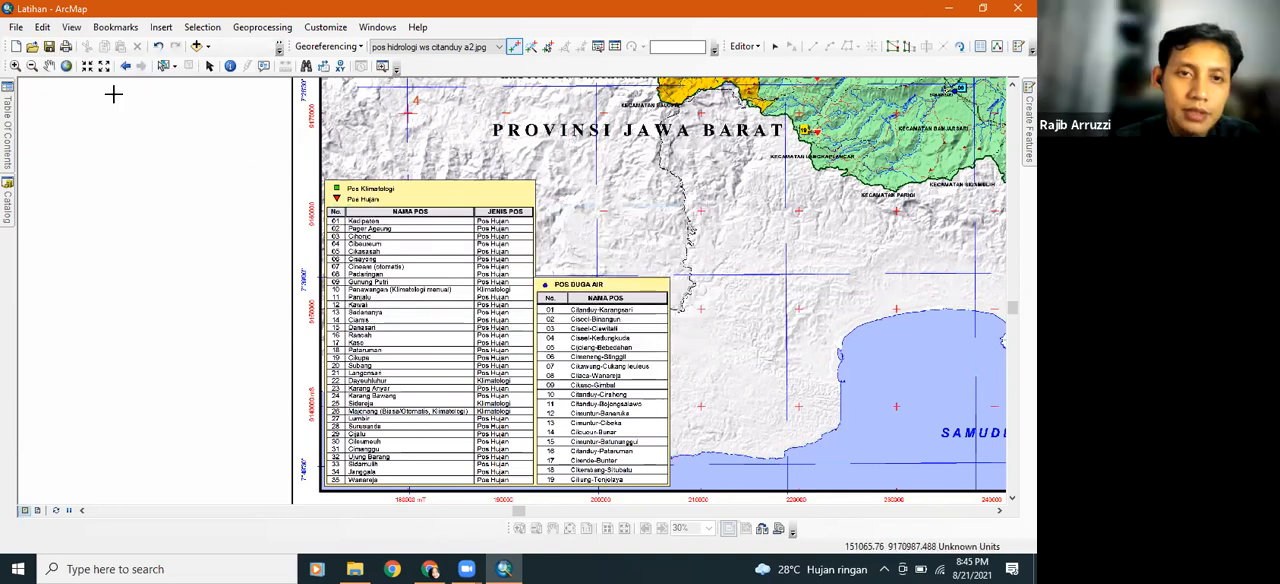
# Update the georeferencing of the pos hidrologi ws citanduy a2.jpg map to store the control-point transformation
pyautogui.click(362, 48)
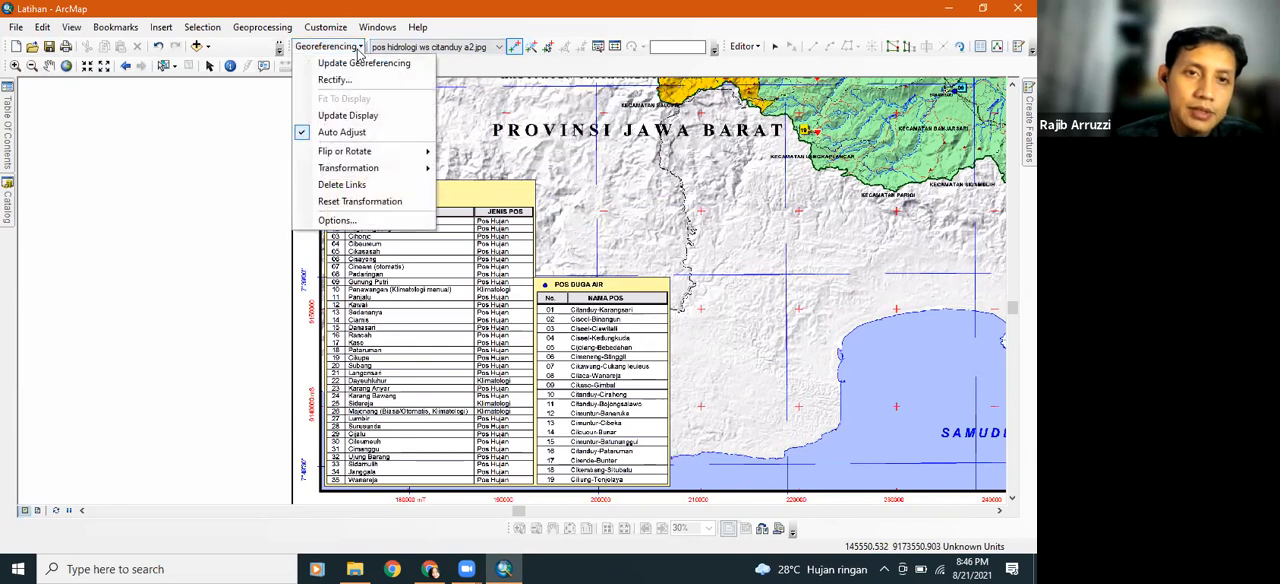
pyautogui.click(363, 63)
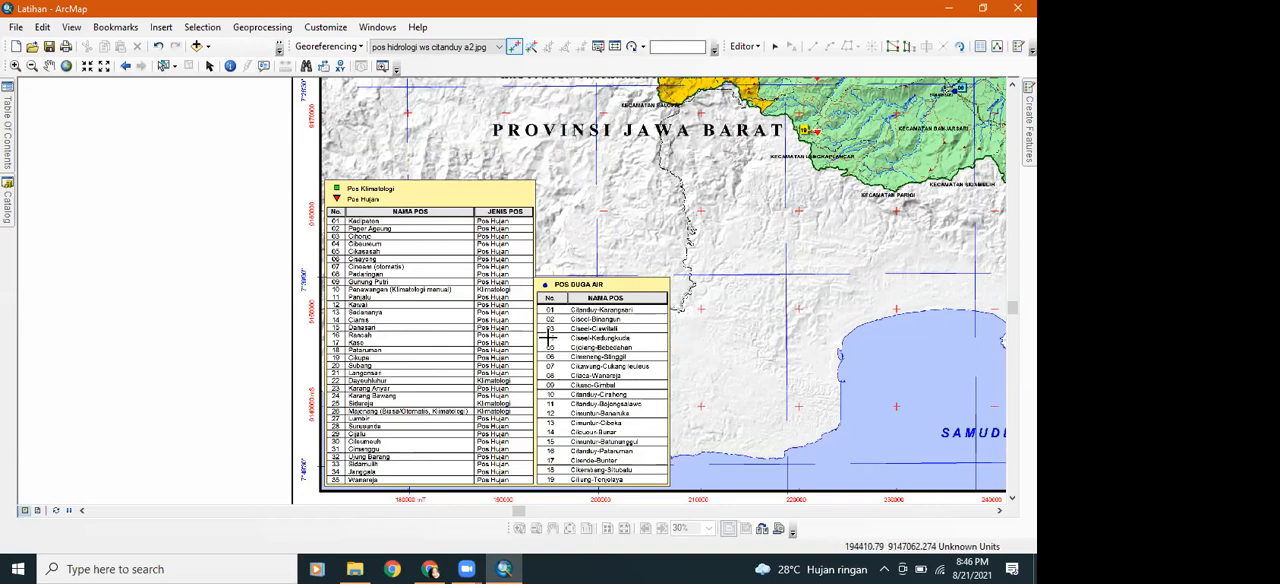
pyautogui.click(365, 35)
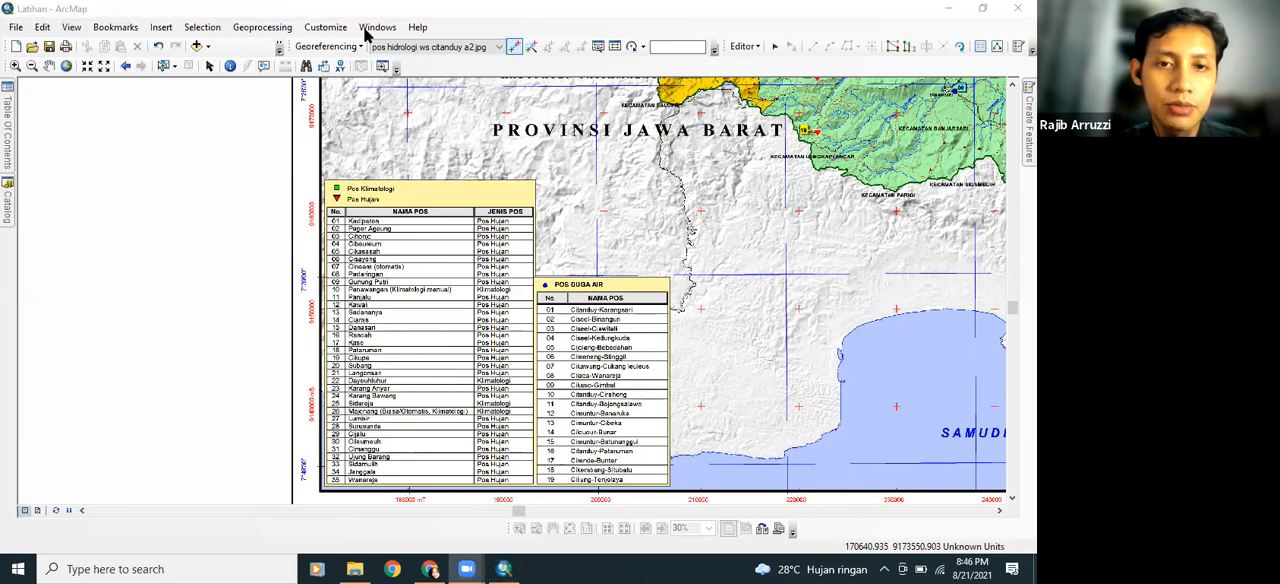
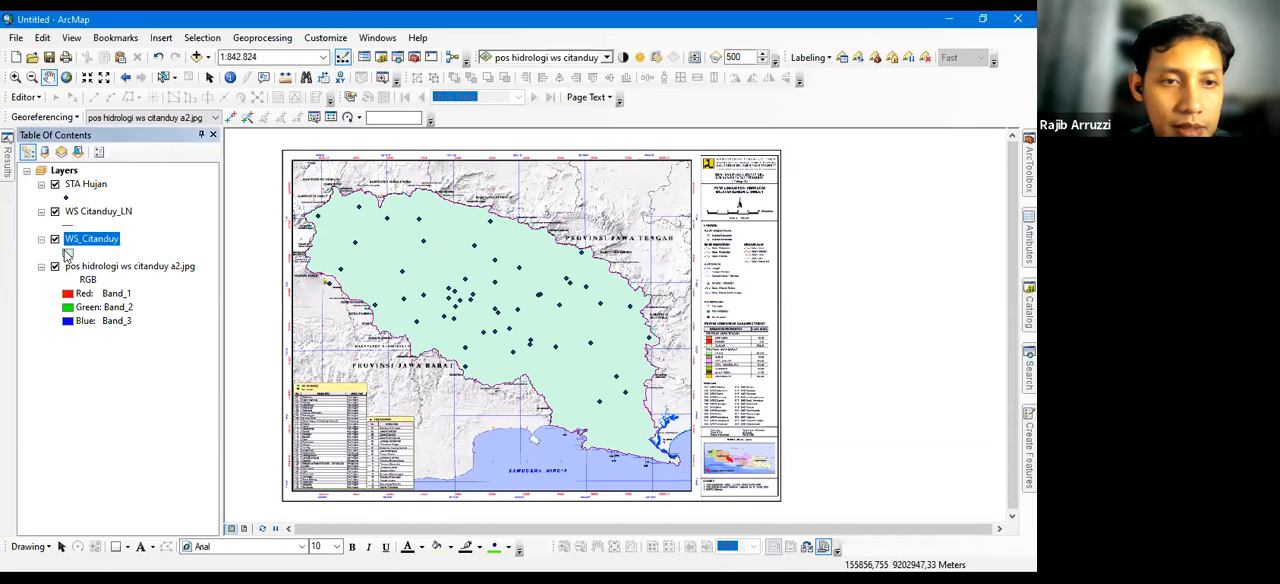
pyautogui.click(67, 227)
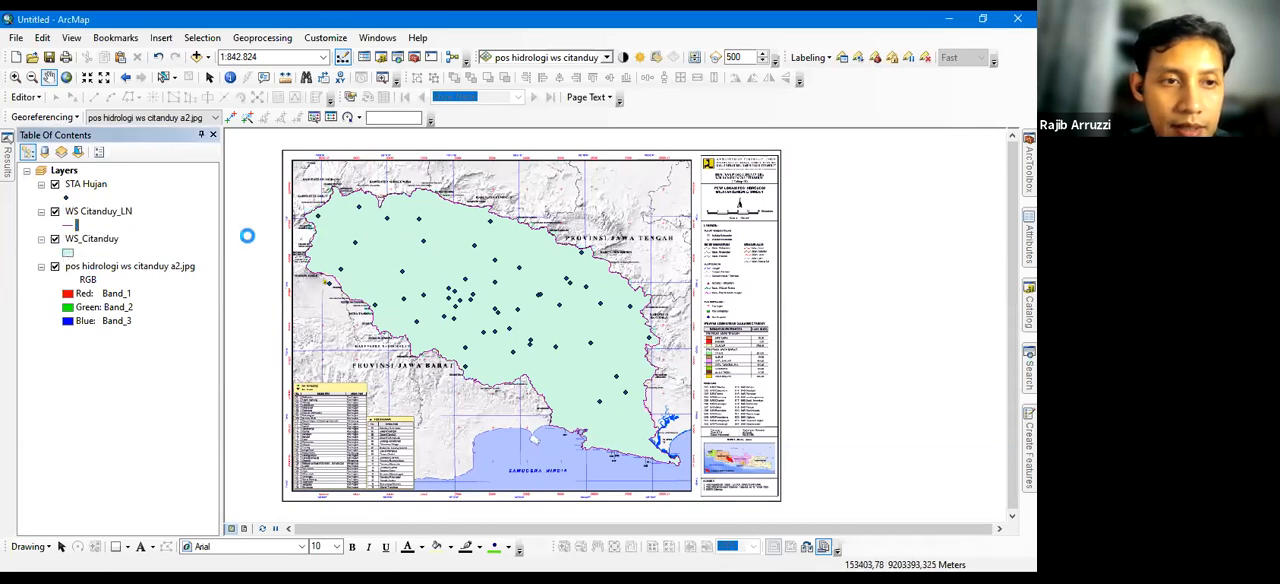
pyautogui.click(488, 130)
pyautogui.click(80, 186)
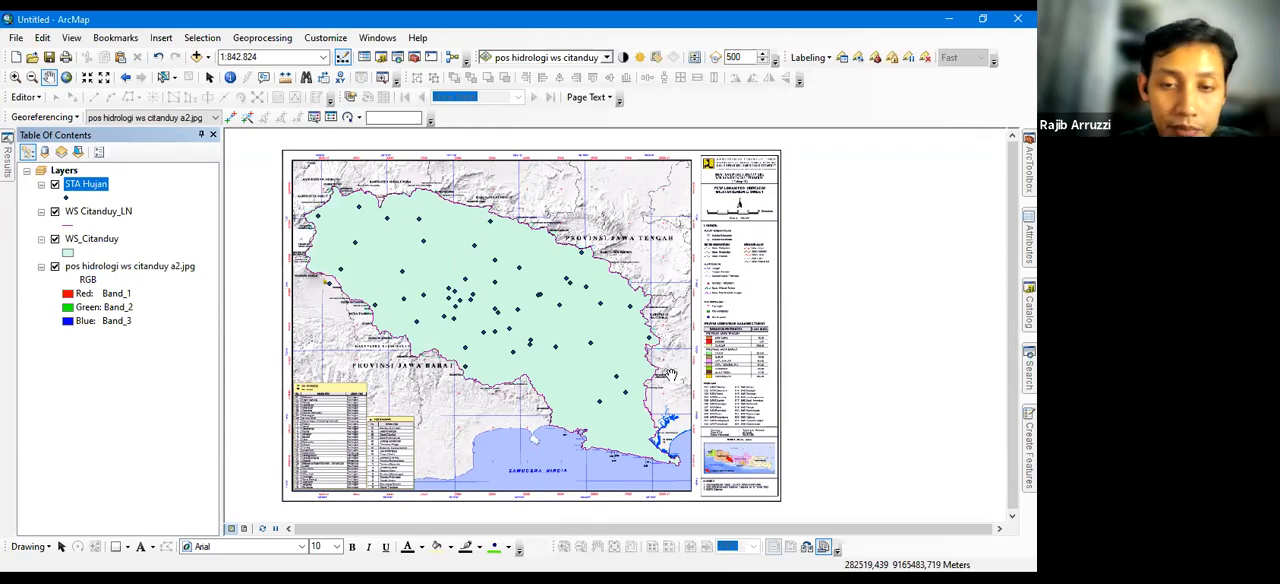
# Open the attribute table of the WS_Citanduy layer and add a Double field named Luas_Ha
pyautogui.click(90, 240)
pyautogui.rightClick(86, 239)
pyautogui.click(134, 285)
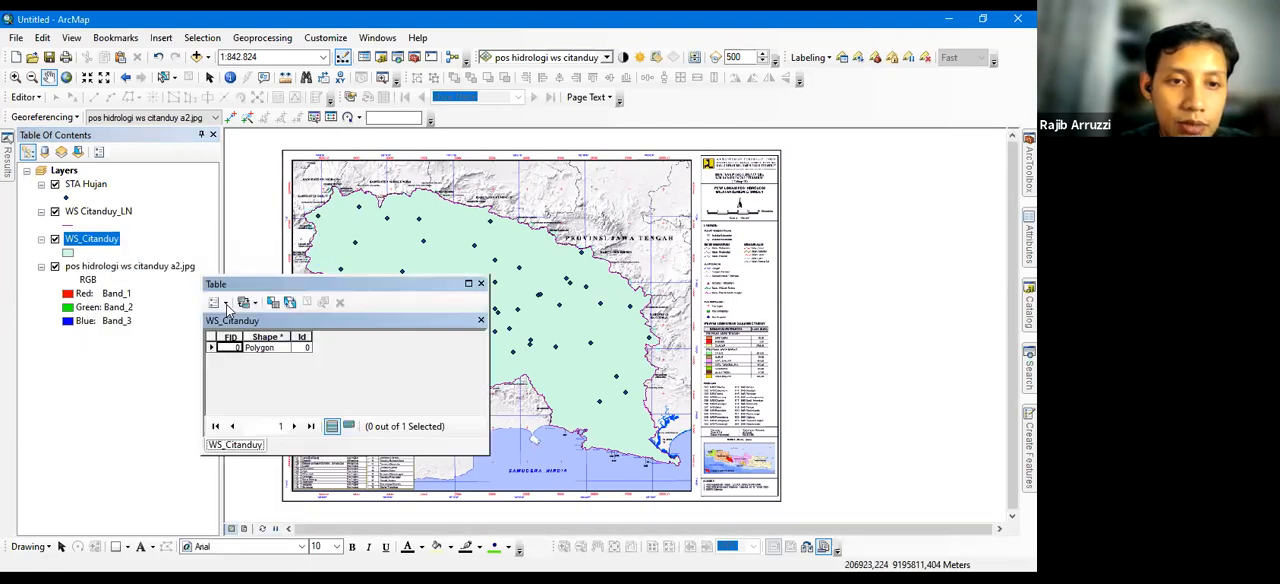
pyautogui.click(215, 302)
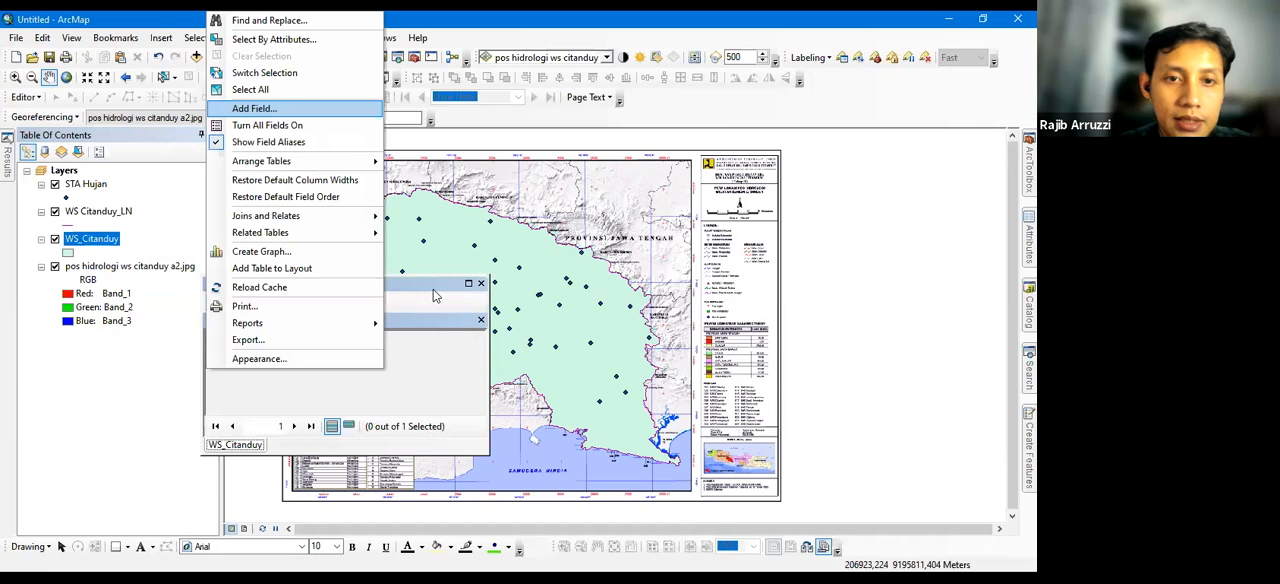
pyautogui.click(254, 108)
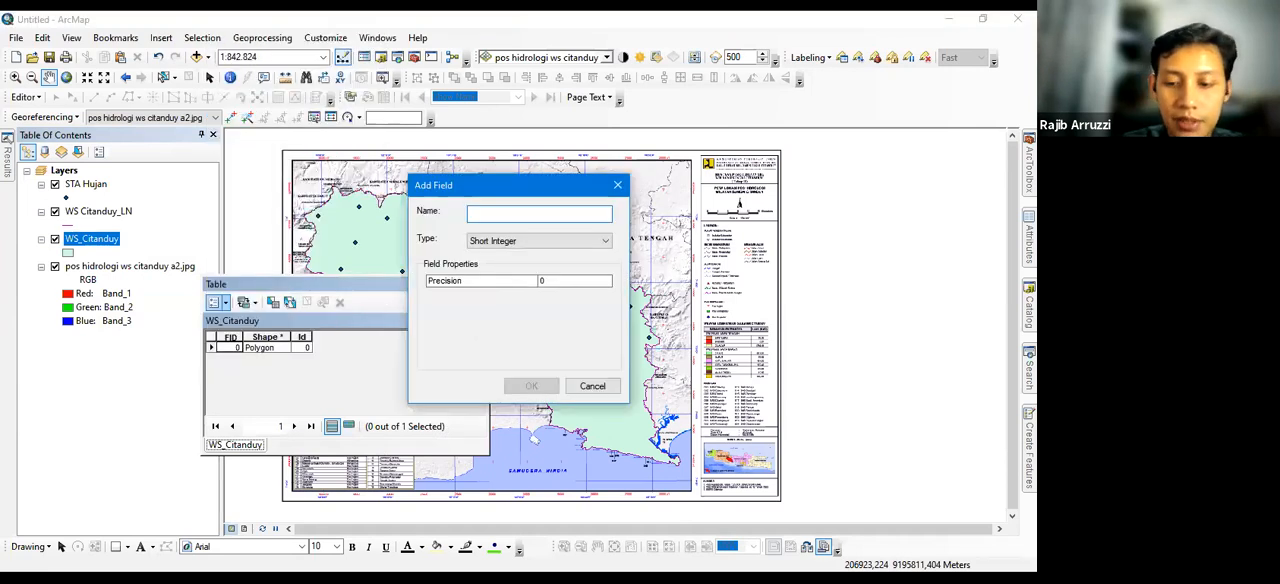
pyautogui.write('Luas_H')
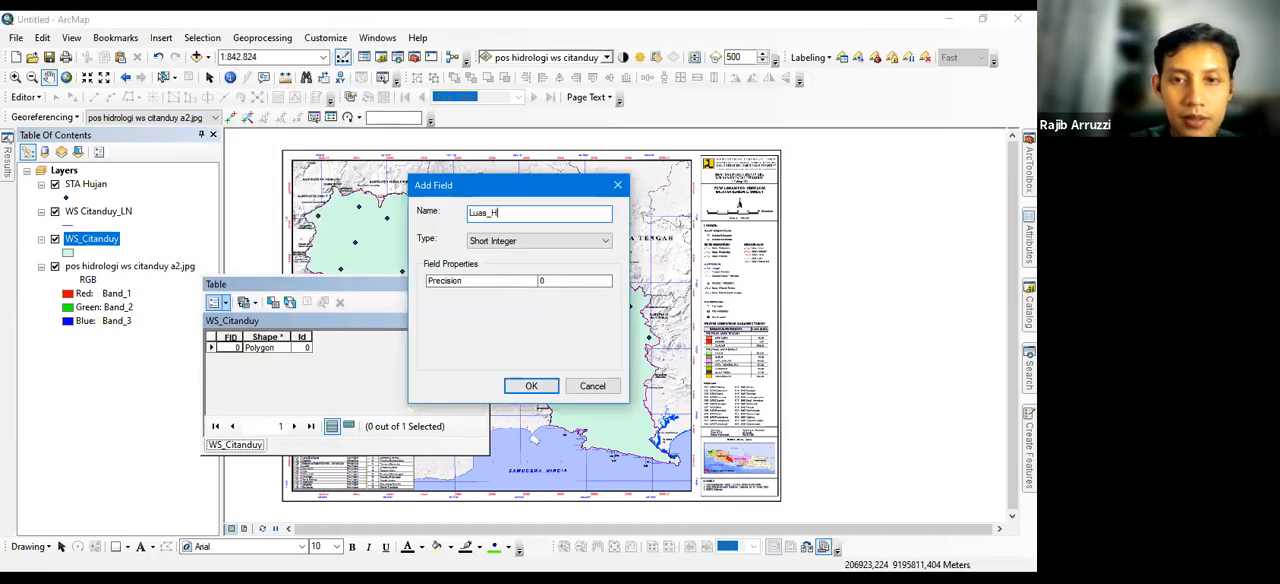
pyautogui.write('a')
pyautogui.click(518, 242)
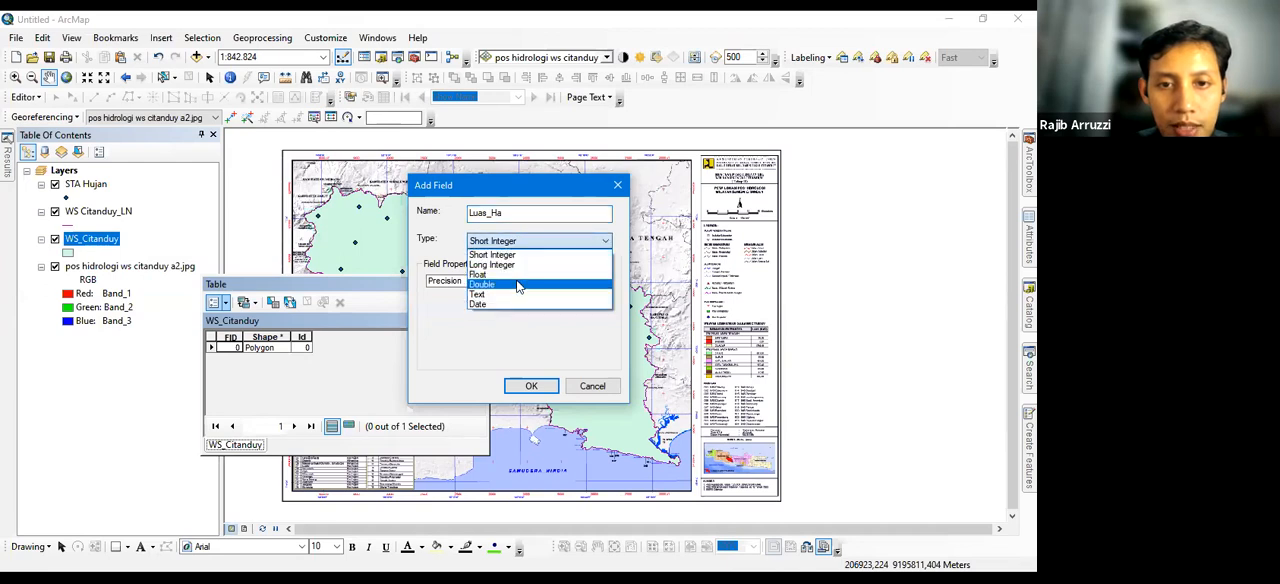
pyautogui.click(518, 286)
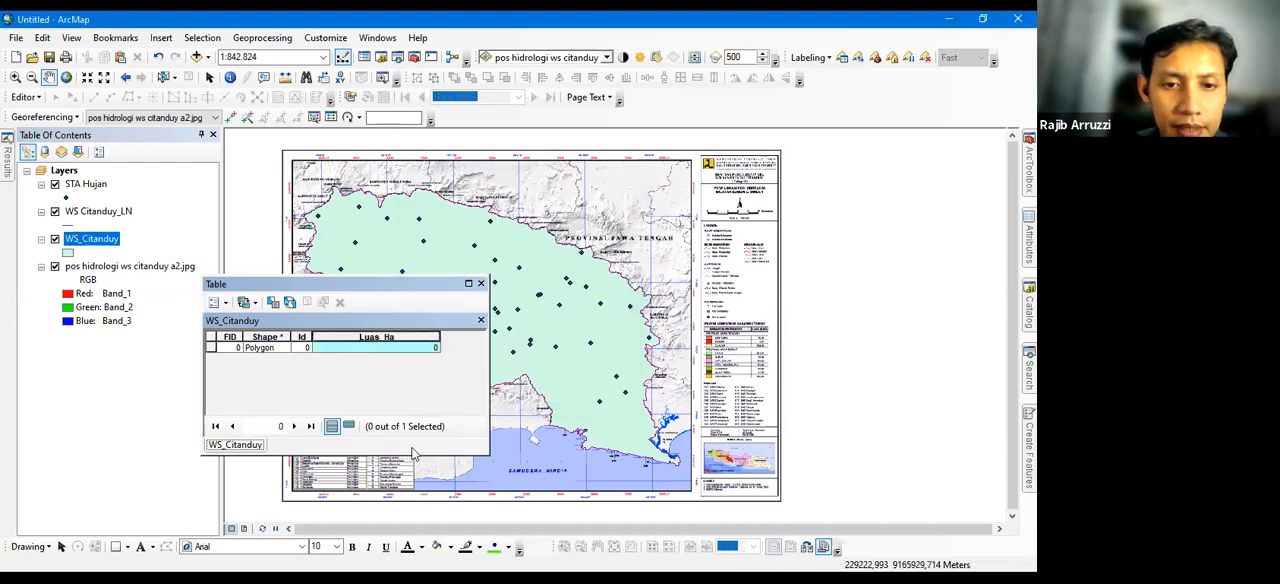
# Calculate the watershed polygon's area in hectares into the Luas_Ha field, using the data source's coordinate system
pyautogui.rightClick(360, 338)
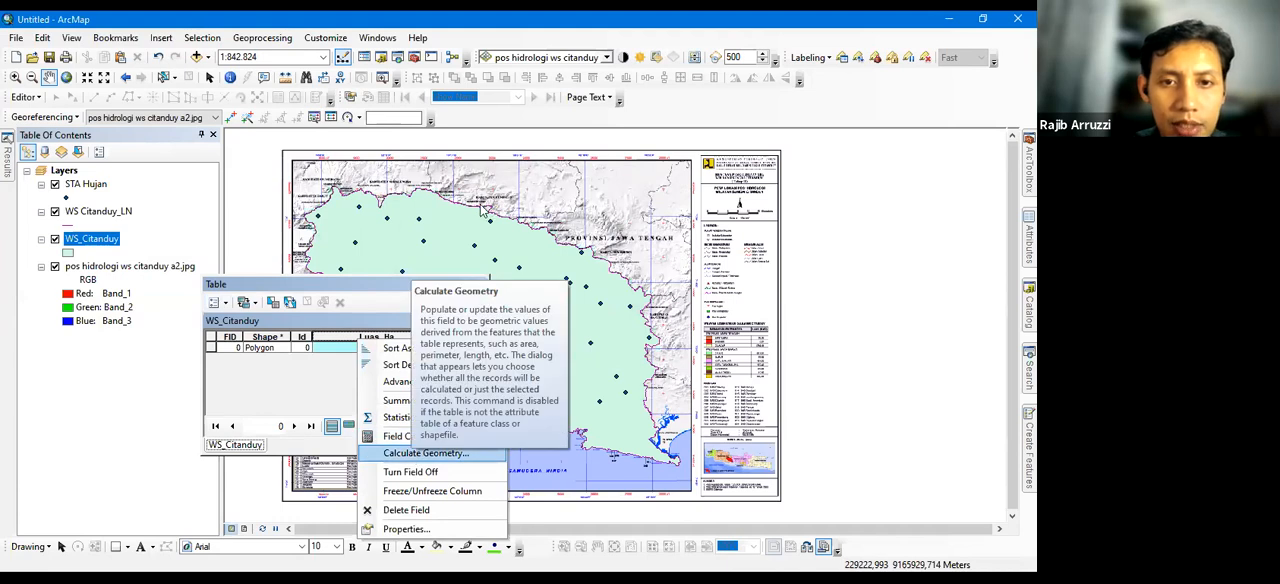
pyautogui.click(425, 453)
pyautogui.click(522, 335)
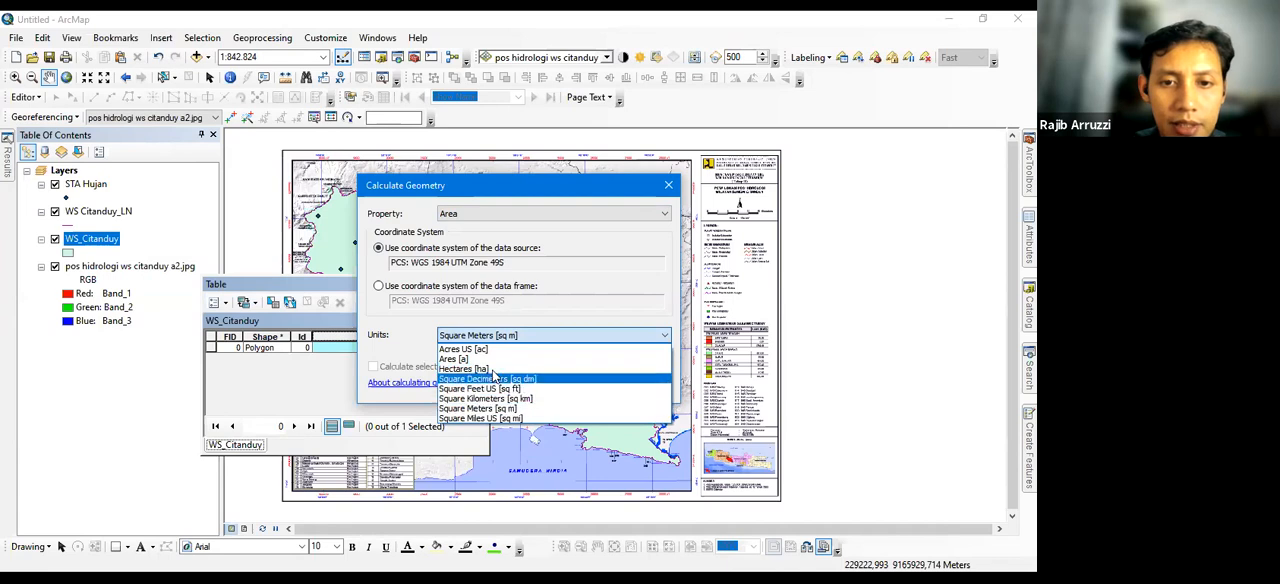
pyautogui.click(493, 368)
pyautogui.click(581, 385)
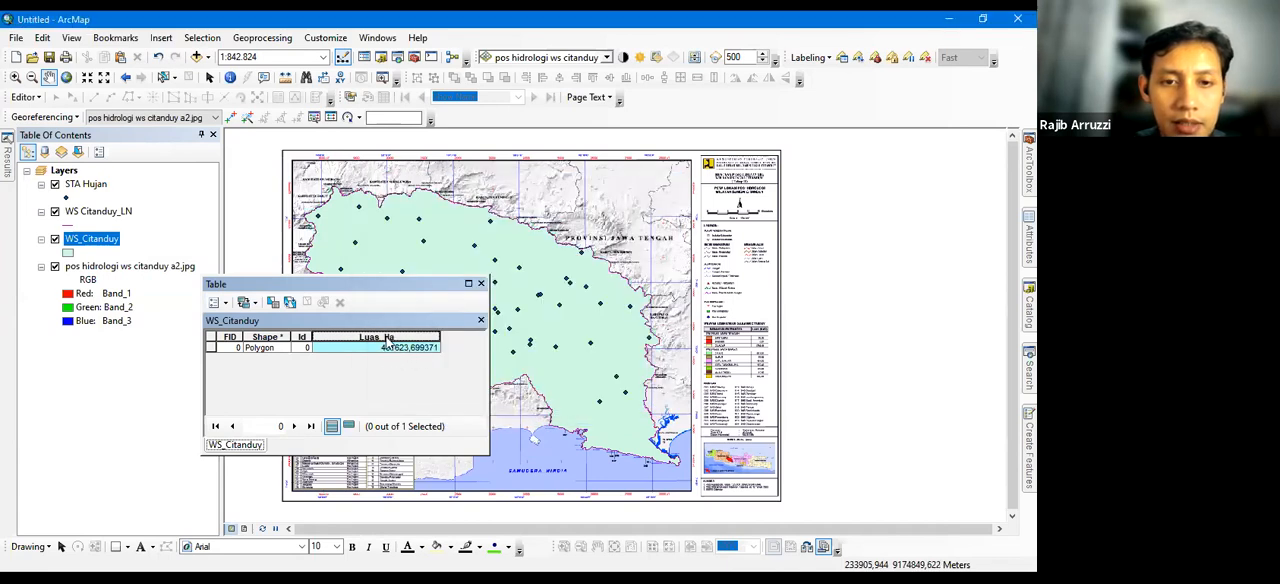
# Check the field properties of Luas_Ha, including its type and number format, and leave them as they are
pyautogui.rightClick(386, 338)
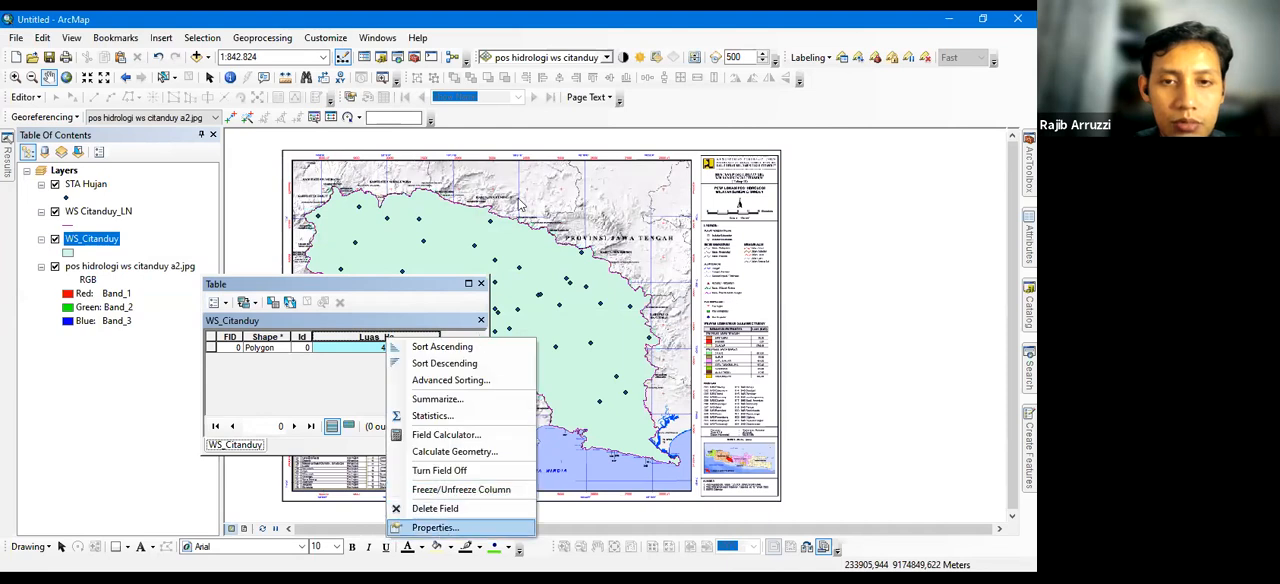
pyautogui.press('Return')
pyautogui.click(633, 138)
pyautogui.rightClick(397, 338)
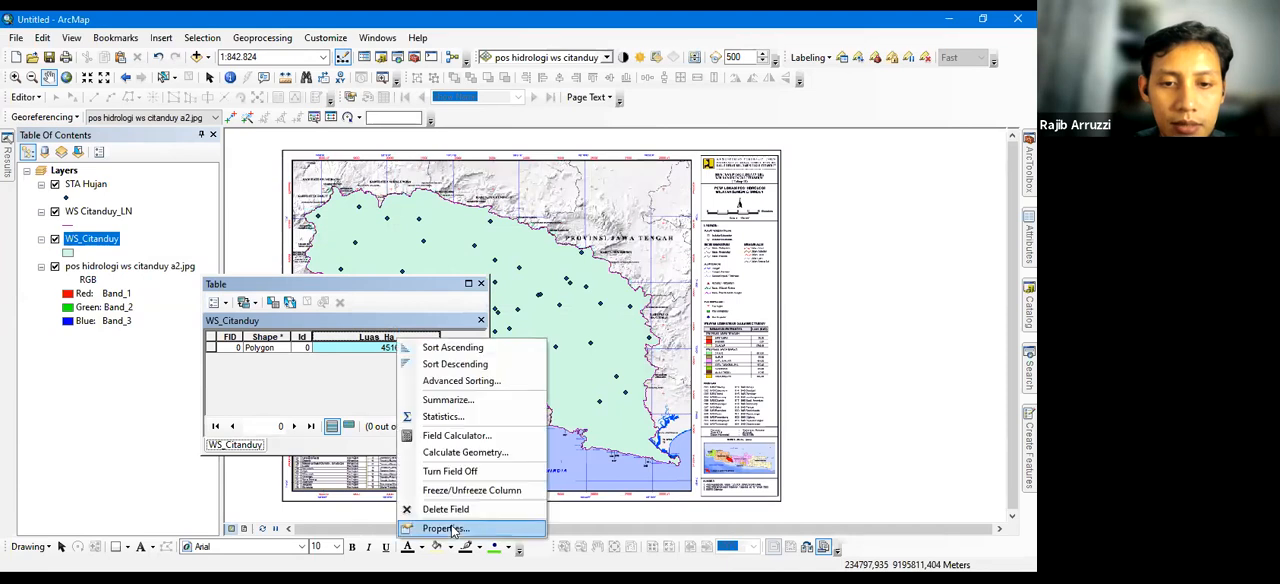
pyautogui.press('Return')
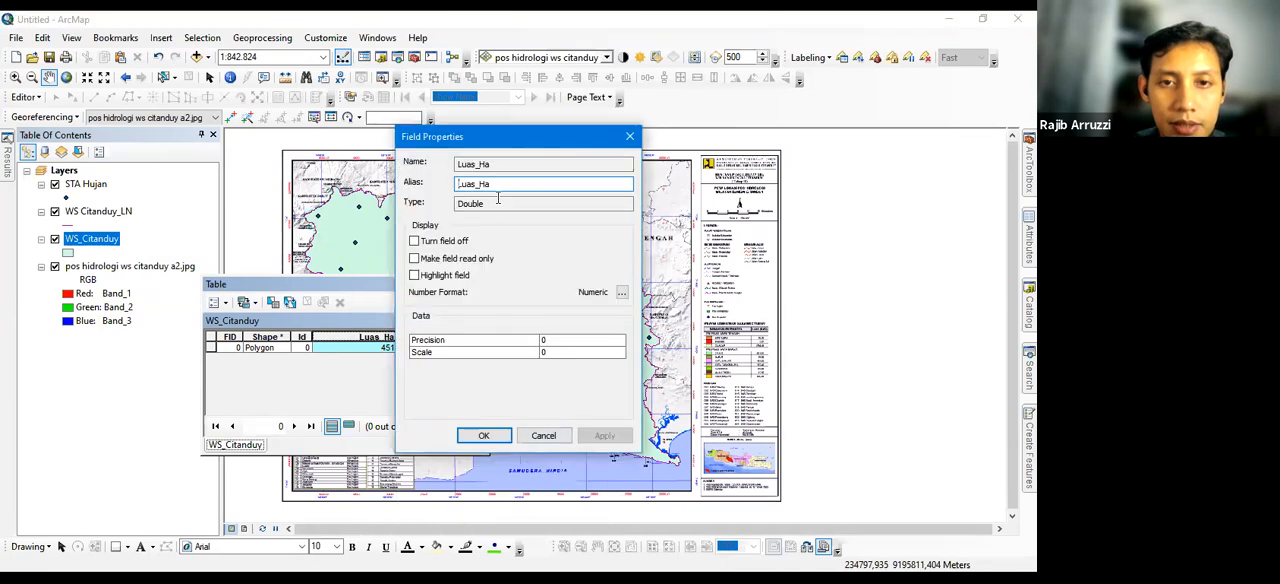
pyautogui.press('Escape')
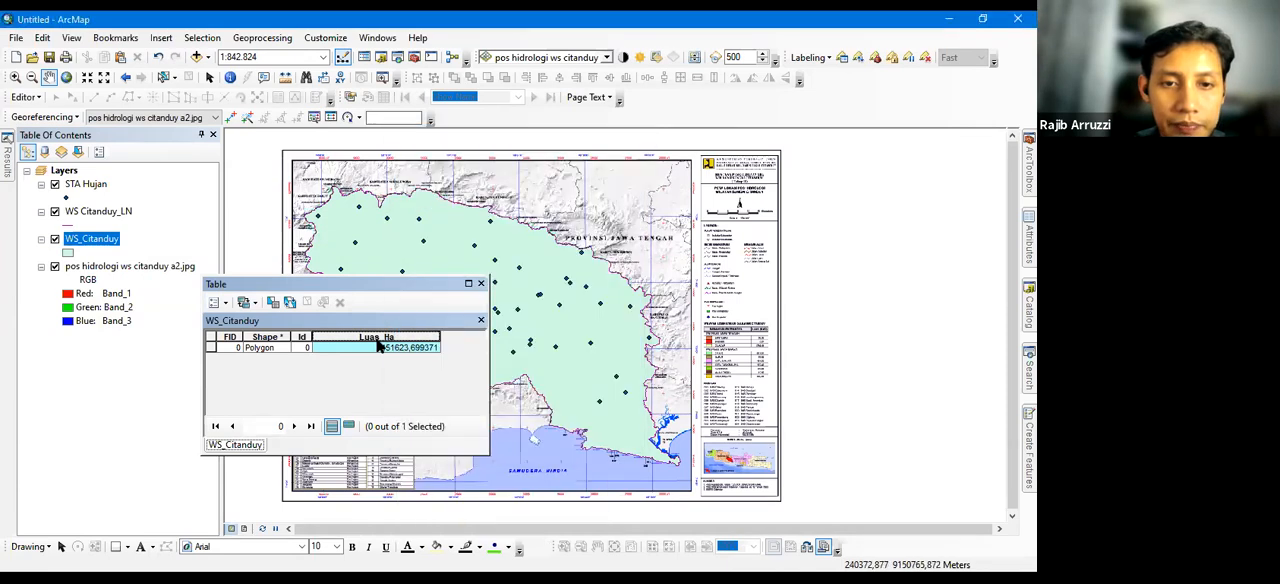
# Recalculate the Luas_Ha field as the polygon's area in square kilometers and close the attribute table
pyautogui.rightClick(378, 338)
pyautogui.click(438, 451)
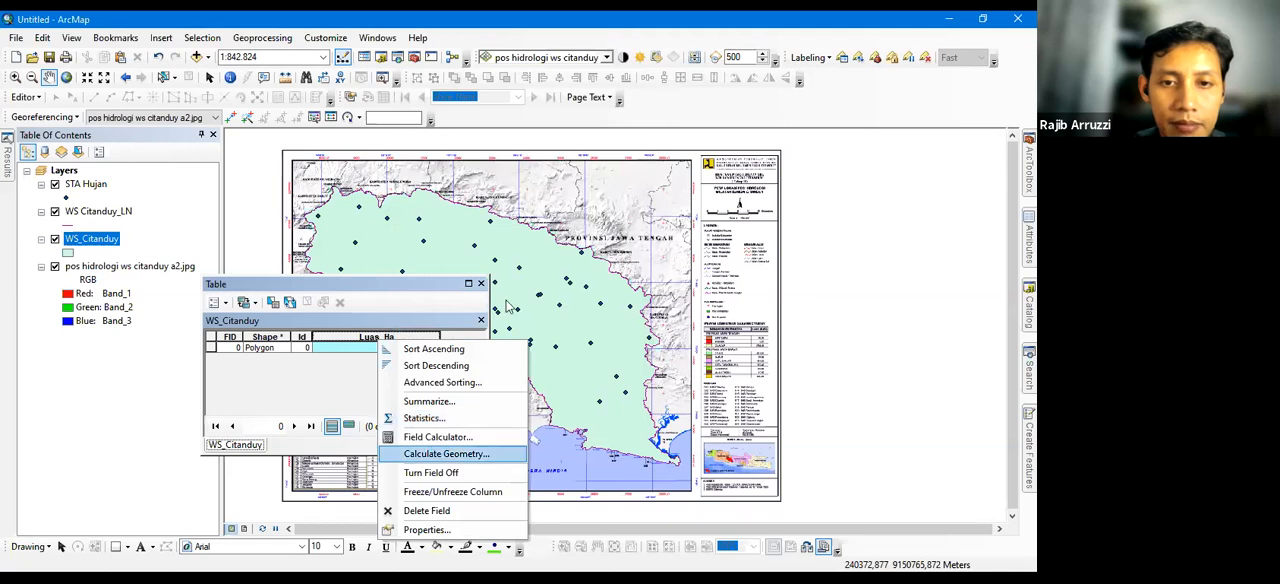
pyautogui.click(510, 336)
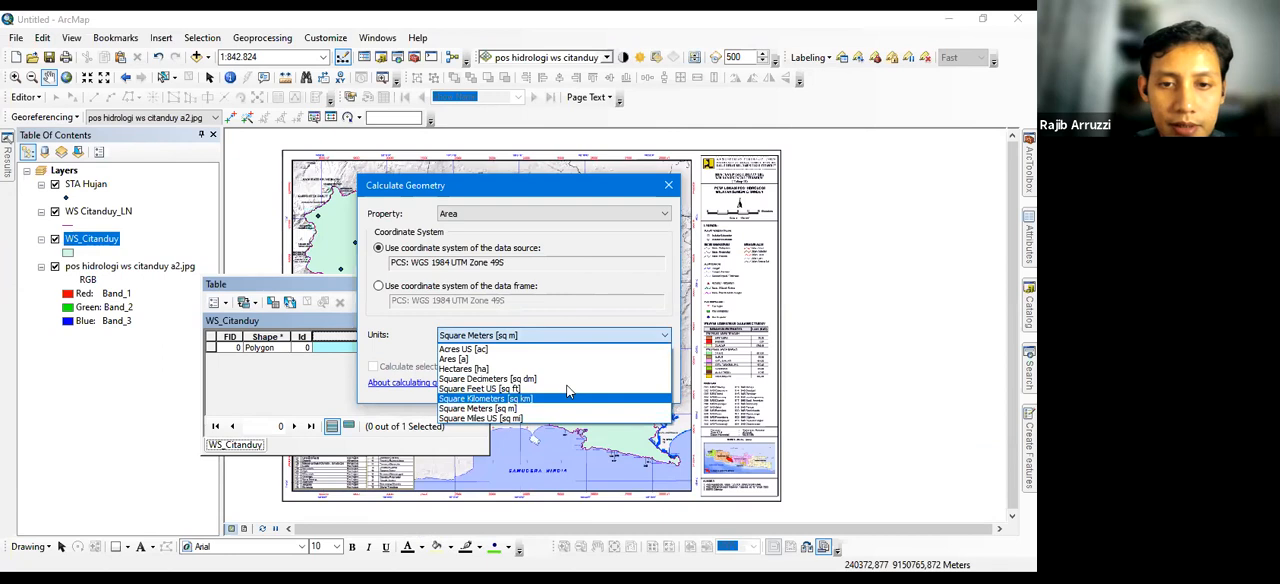
pyautogui.click(568, 398)
pyautogui.press('Return')
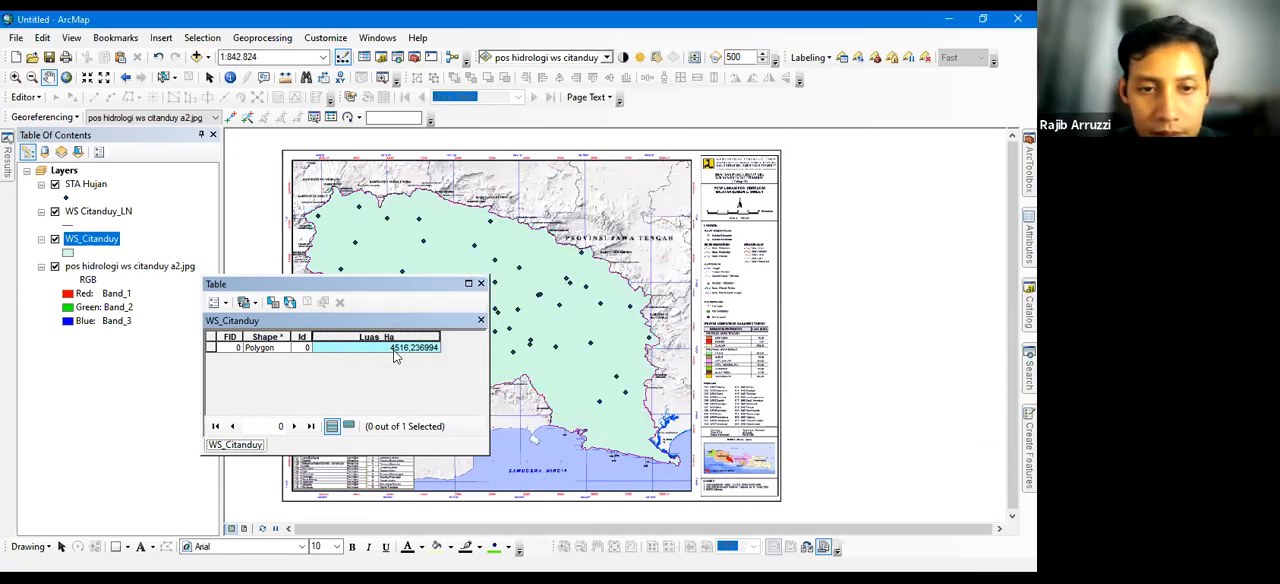
pyautogui.click(481, 284)
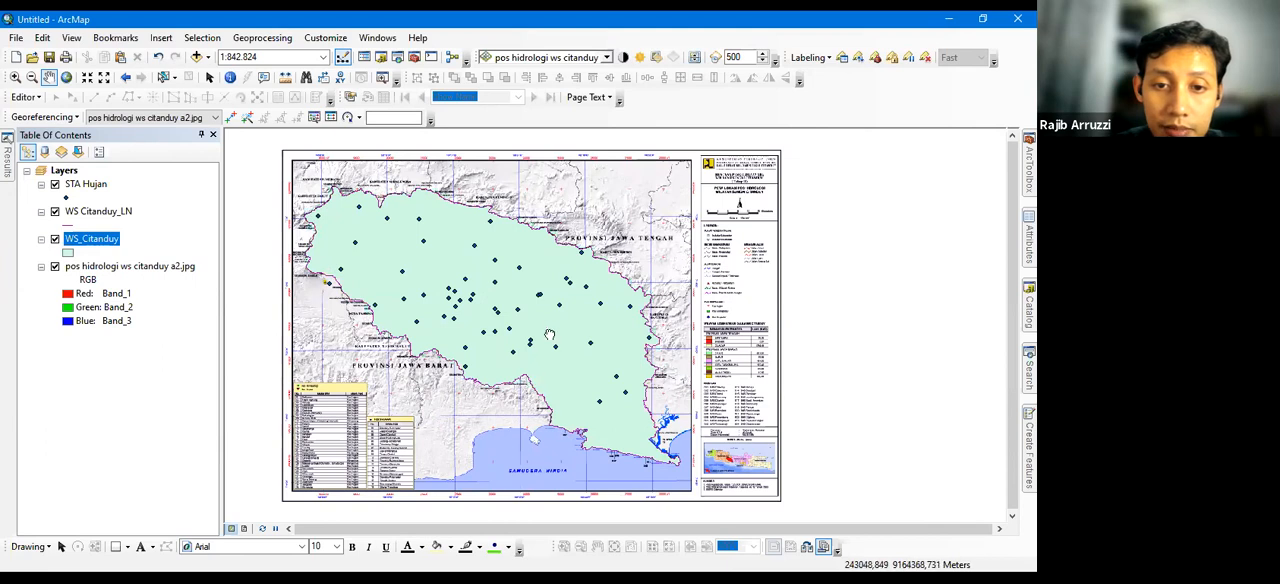
# Examine at 1:25.000 how closely the WS_Citanduy polygon follows the map's boundary line, from Kecamatan Sidamulih past Parigi
pyautogui.moveTo(533, 407); pyautogui.dragTo(552, 360)
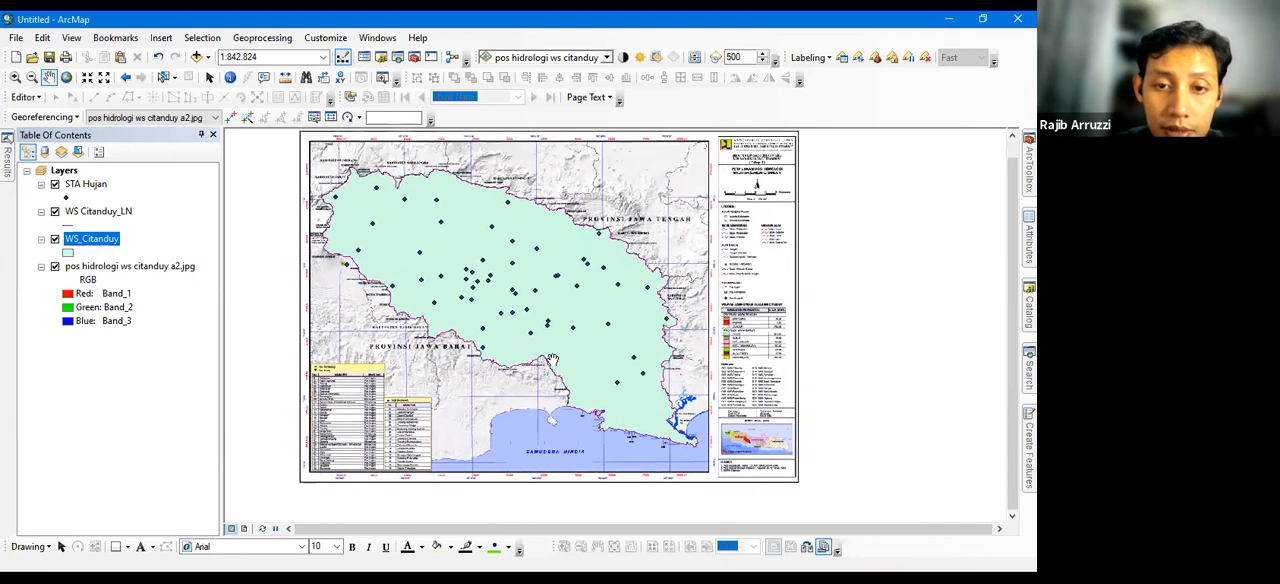
pyautogui.scroll(5, 552, 362)
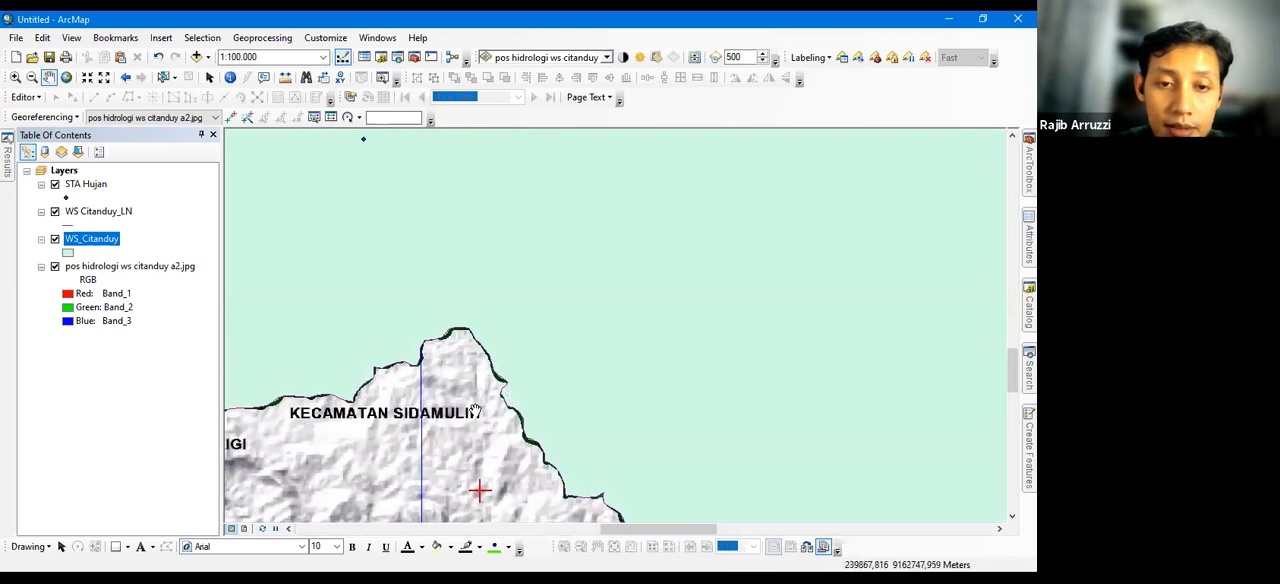
pyautogui.scroll(3, 435, 345)
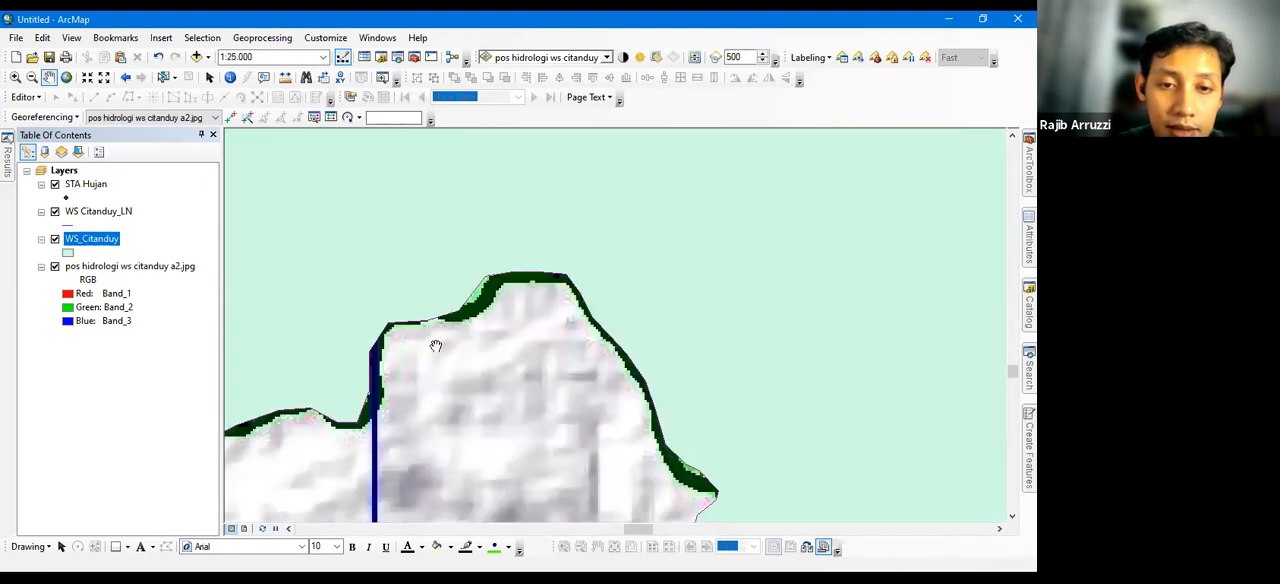
pyautogui.moveTo(354, 423); pyautogui.dragTo(657, 323)
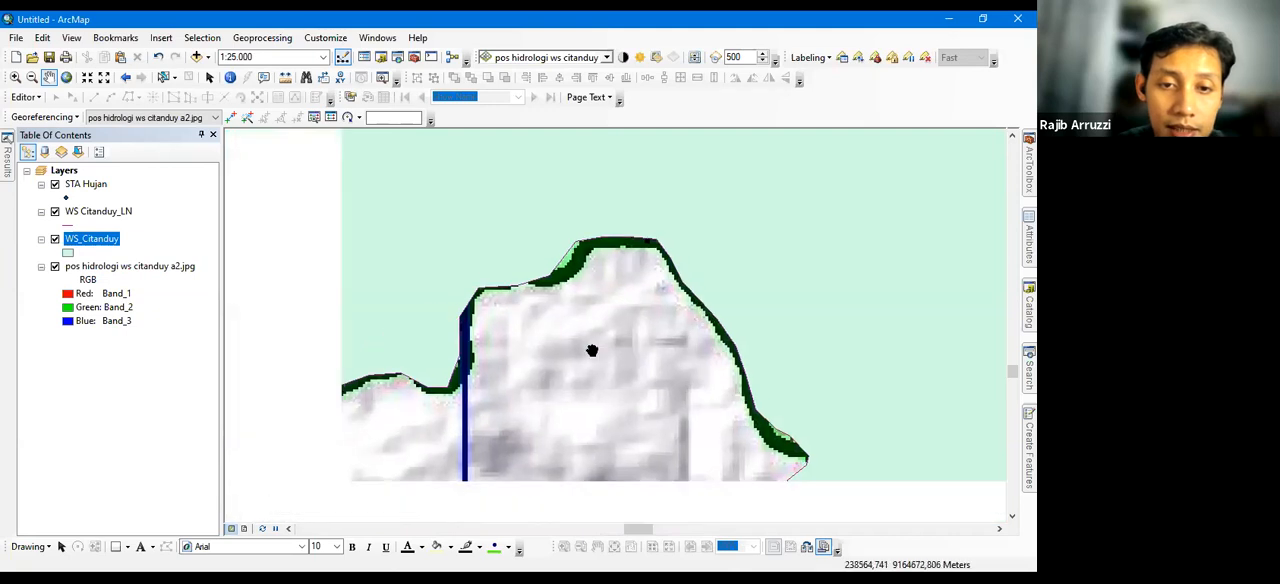
pyautogui.moveTo(508, 338); pyautogui.dragTo(546, 257)
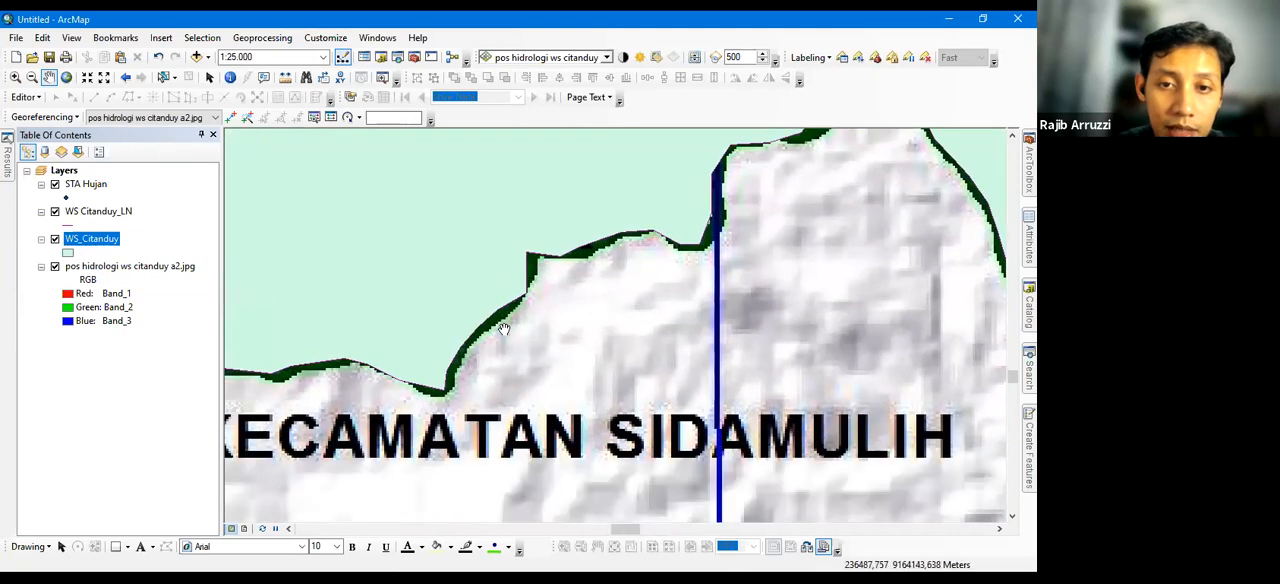
pyautogui.moveTo(350, 375); pyautogui.dragTo(595, 317)
pyautogui.moveTo(402, 370); pyautogui.dragTo(467, 298)
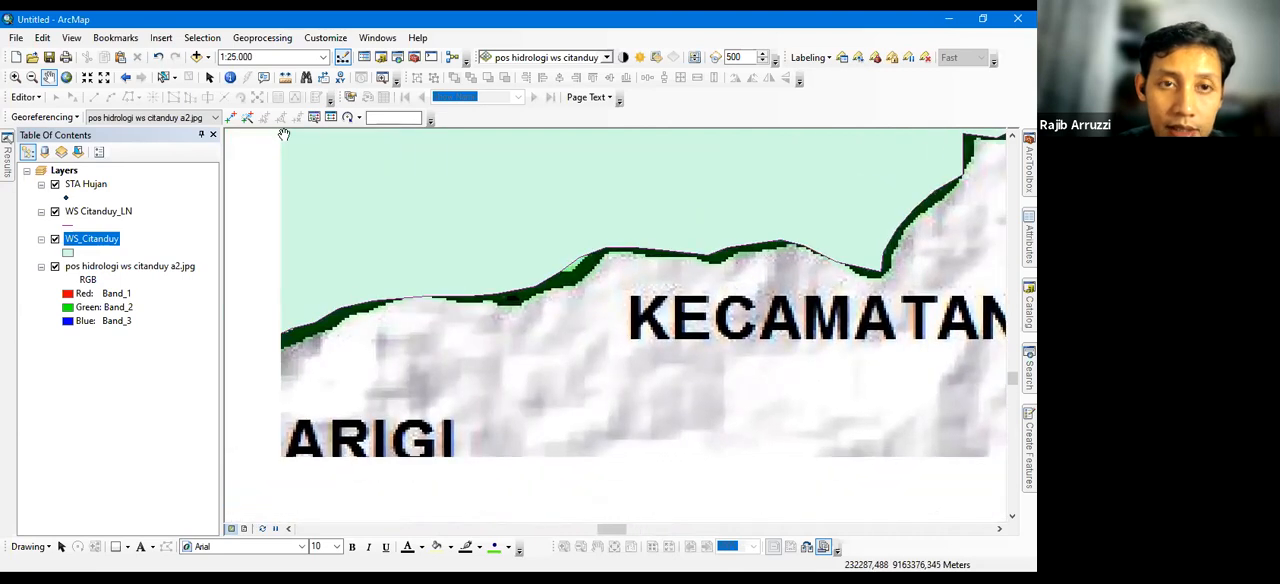
pyautogui.moveTo(409, 402); pyautogui.dragTo(628, 304)
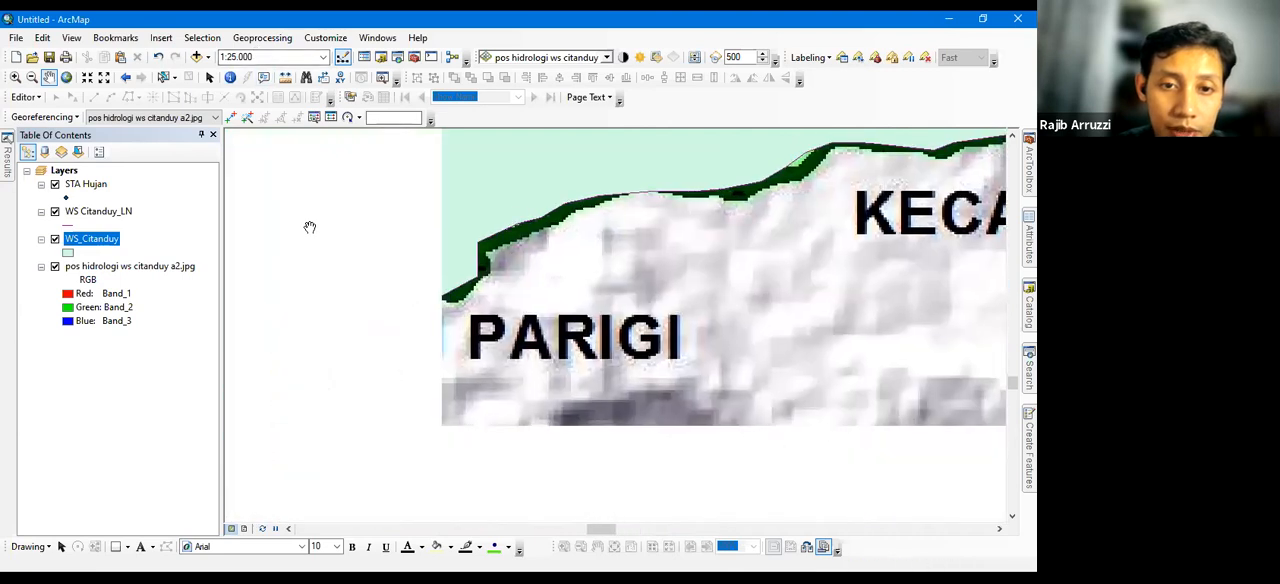
pyautogui.moveTo(251, 254); pyautogui.dragTo(601, 323)
pyautogui.moveTo(290, 135); pyautogui.dragTo(434, 172)
pyautogui.moveTo(378, 199); pyautogui.dragTo(562, 307)
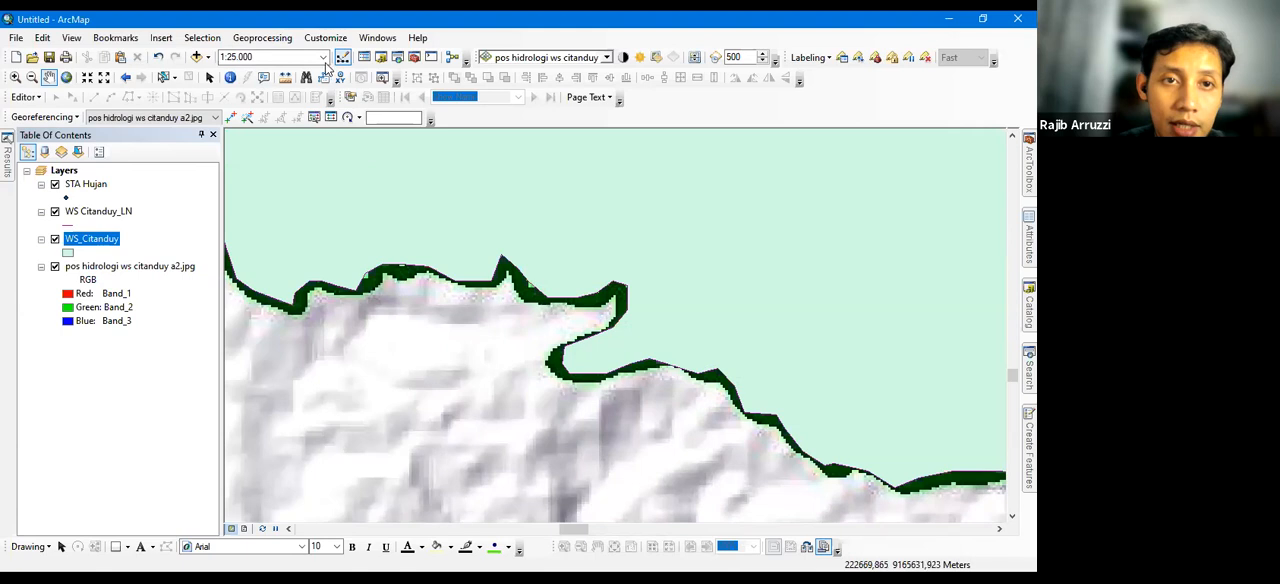
# Show the full extent of the WS_Citanduy layer
pyautogui.click(95, 240)
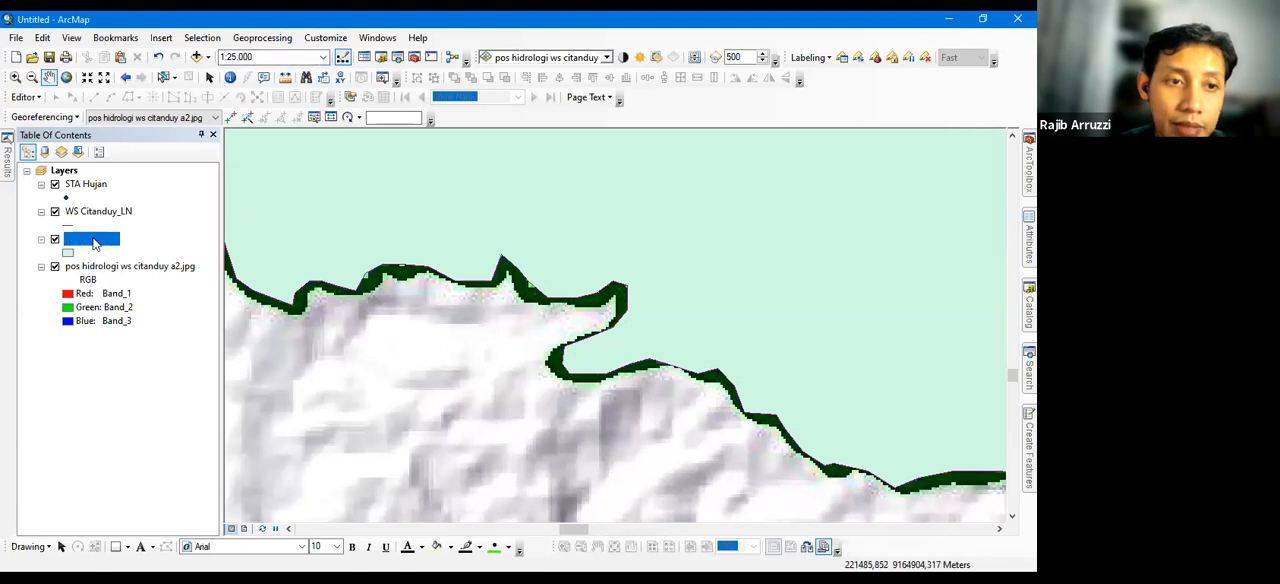
pyautogui.rightClick(172, 239)
pyautogui.click(240, 318)
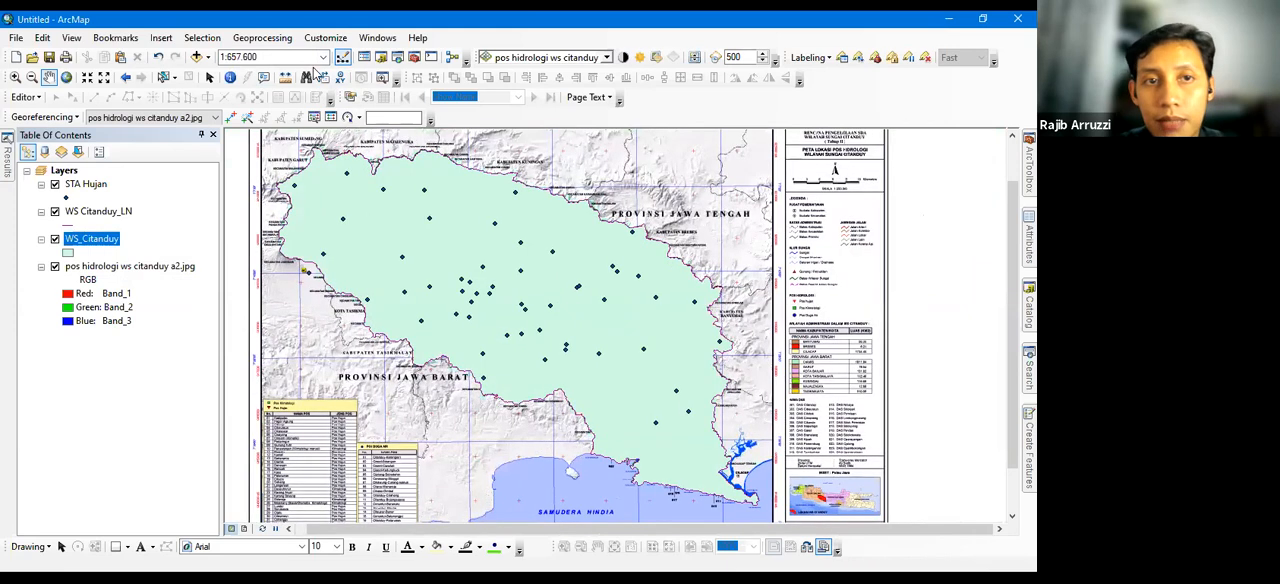
# Inspect the digitized northern boundary near Kabupaten Majalengka at a map scale of 1:100.000 and switch the scale to 1:1.000
pyautogui.click(270, 57)
pyautogui.click(323, 57)
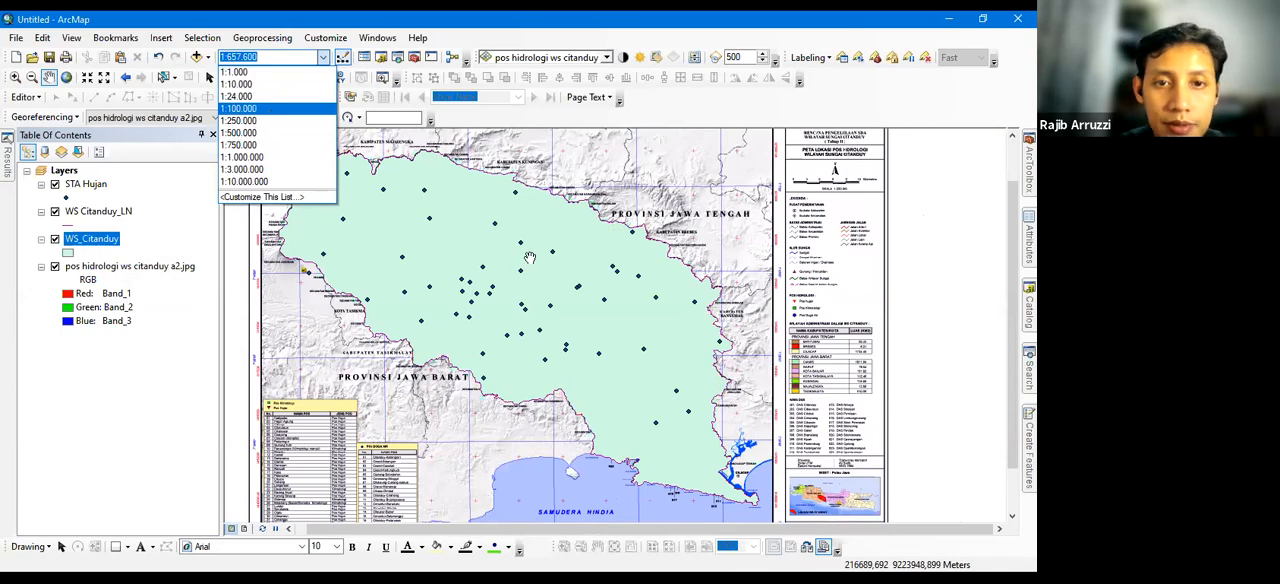
pyautogui.press('Return')
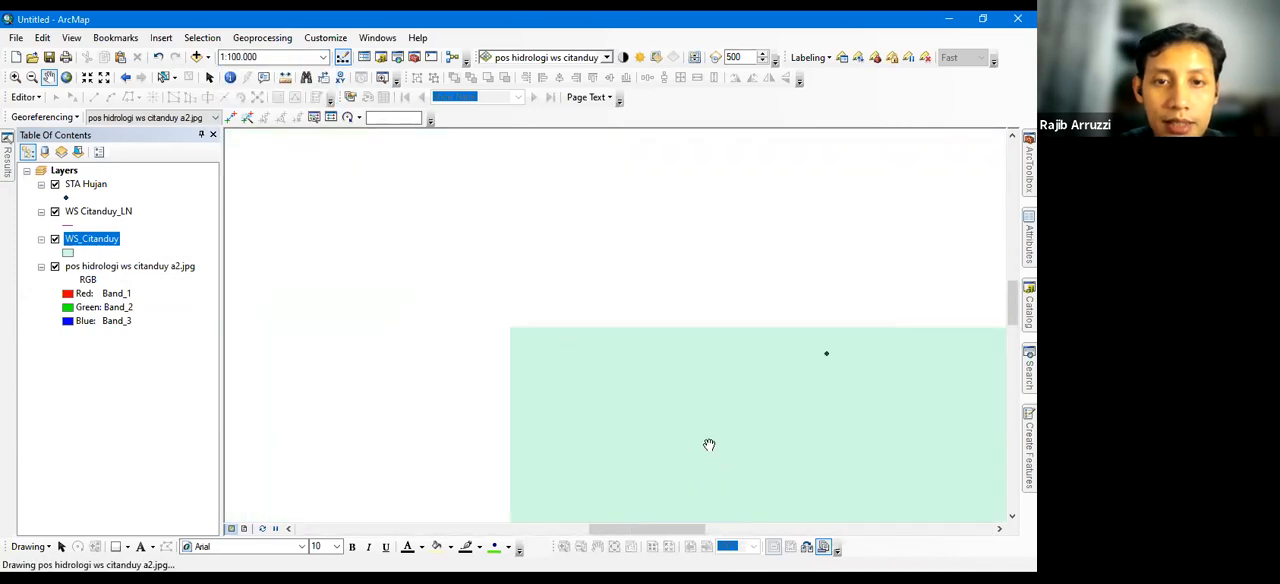
pyautogui.moveTo(439, 228); pyautogui.dragTo(629, 459)
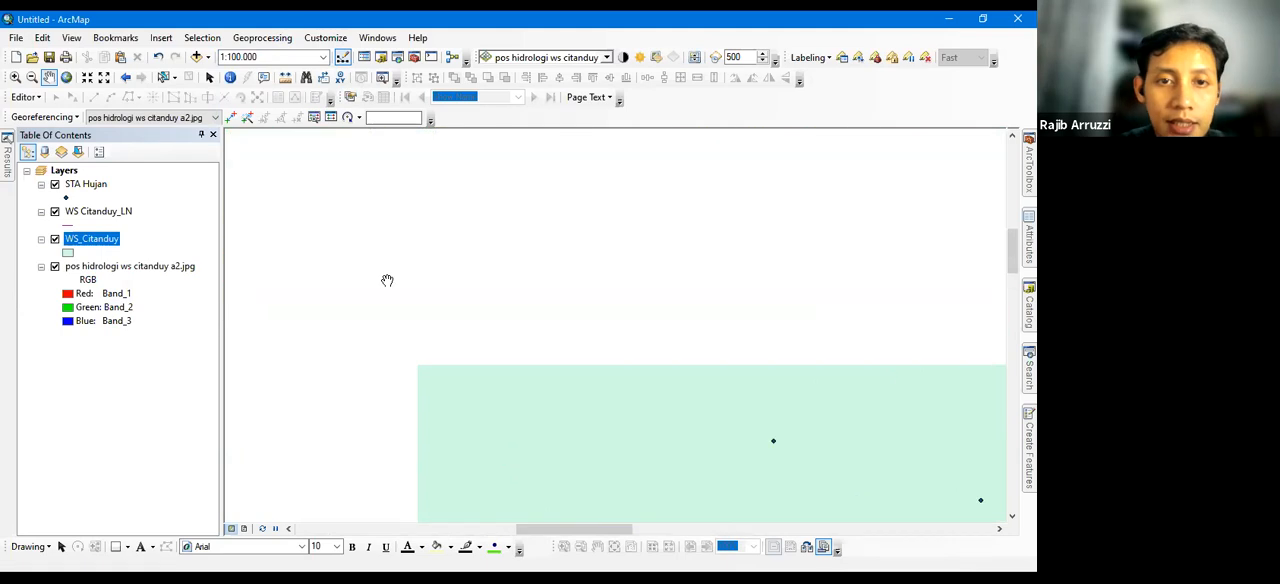
pyautogui.moveTo(720, 482); pyautogui.dragTo(721, 483)
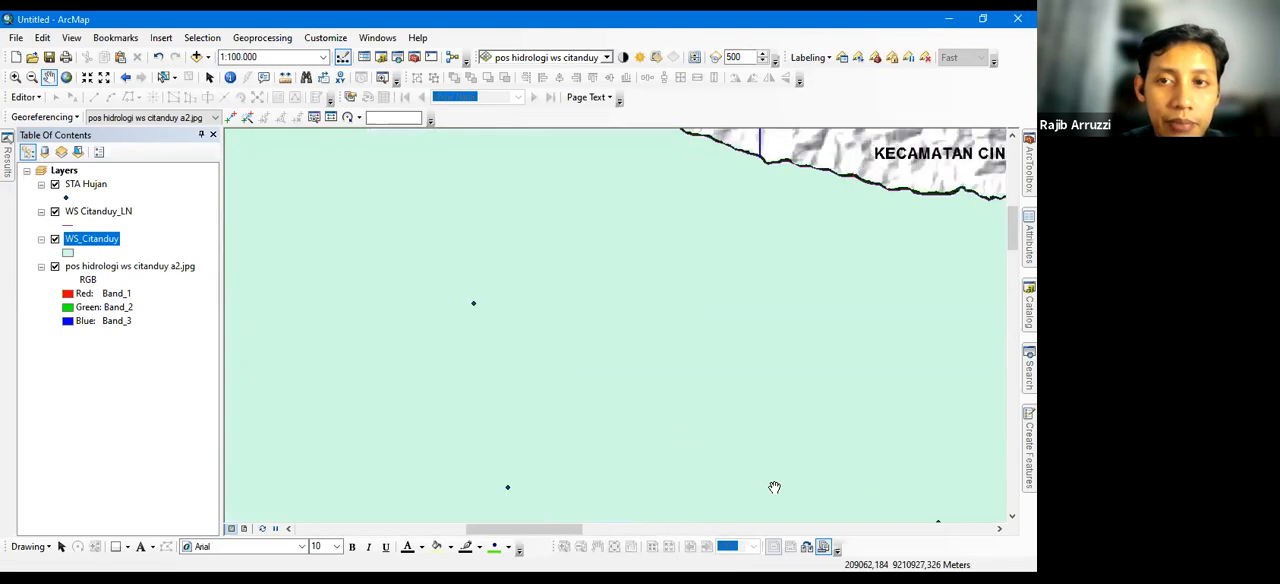
pyautogui.click(323, 57)
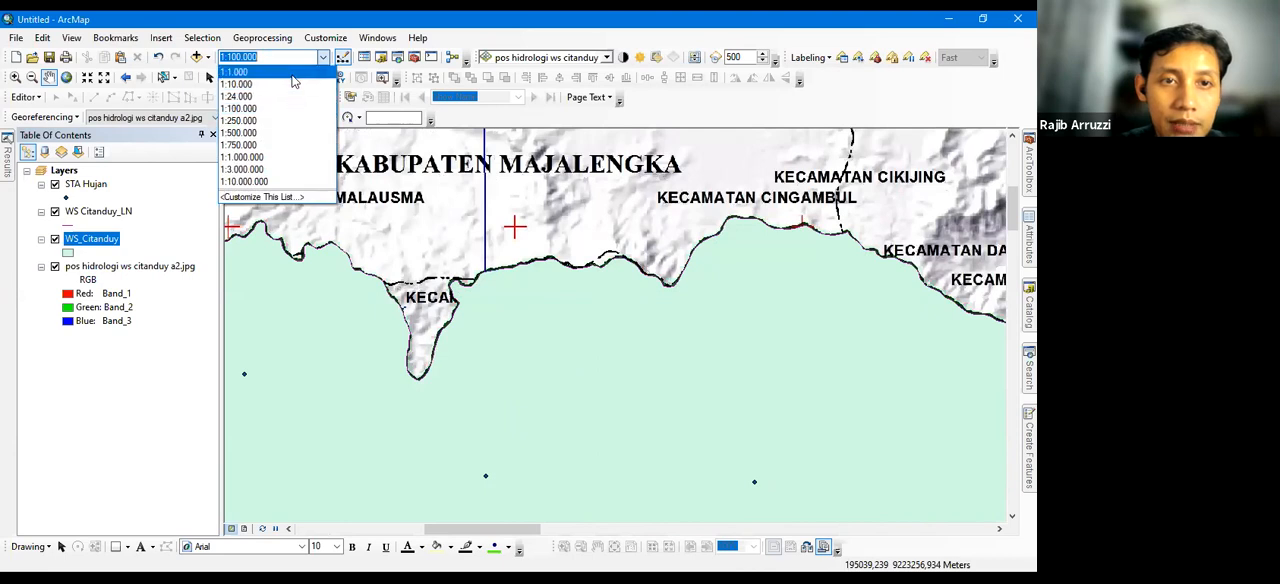
pyautogui.click(288, 72)
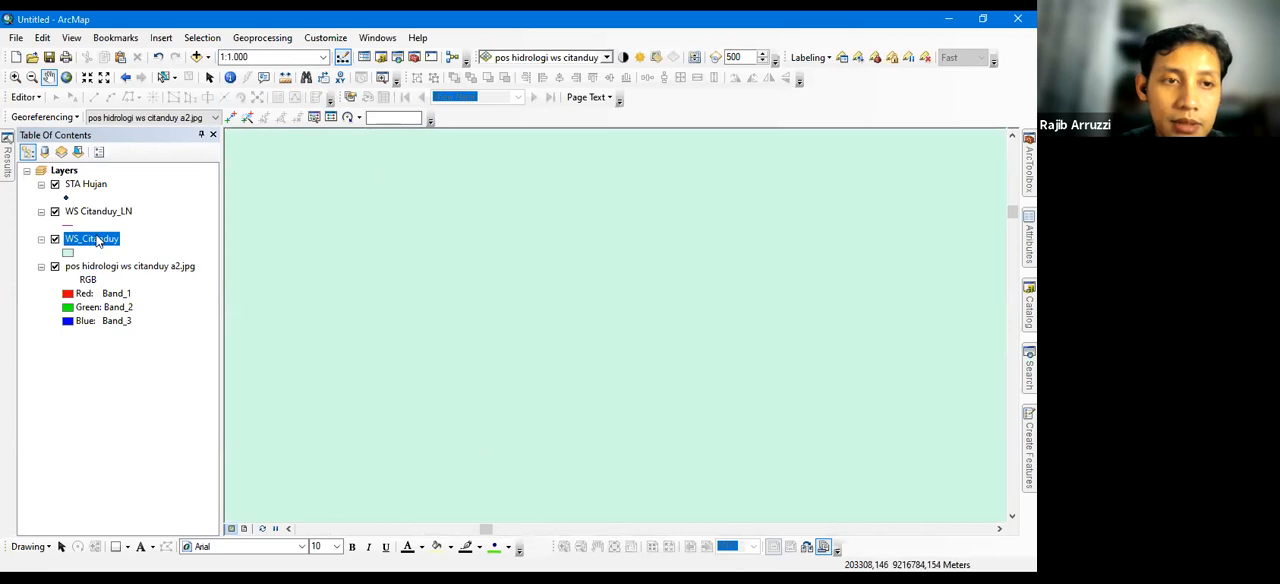
# Zoom to the WS_Citanduy layer and examine its northern boundary near Kabupaten Majalengka at 1:100.000
pyautogui.rightClick(97, 238)
pyautogui.click(150, 314)
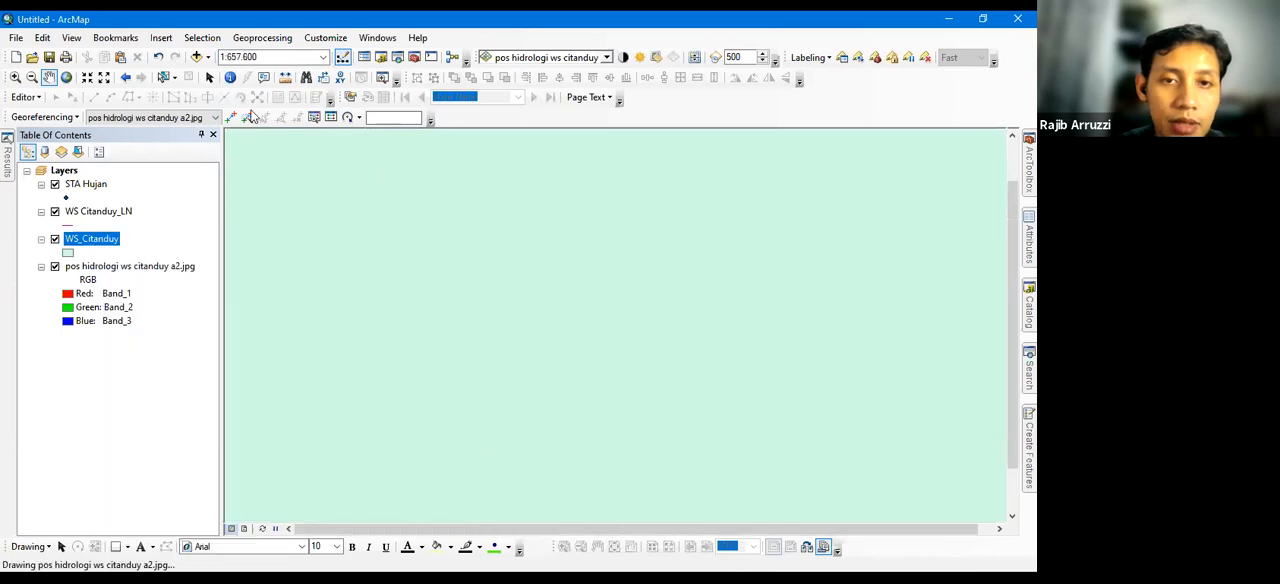
pyautogui.moveTo(453, 154); pyautogui.dragTo(575, 215)
pyautogui.moveTo(315, 174); pyautogui.dragTo(523, 333)
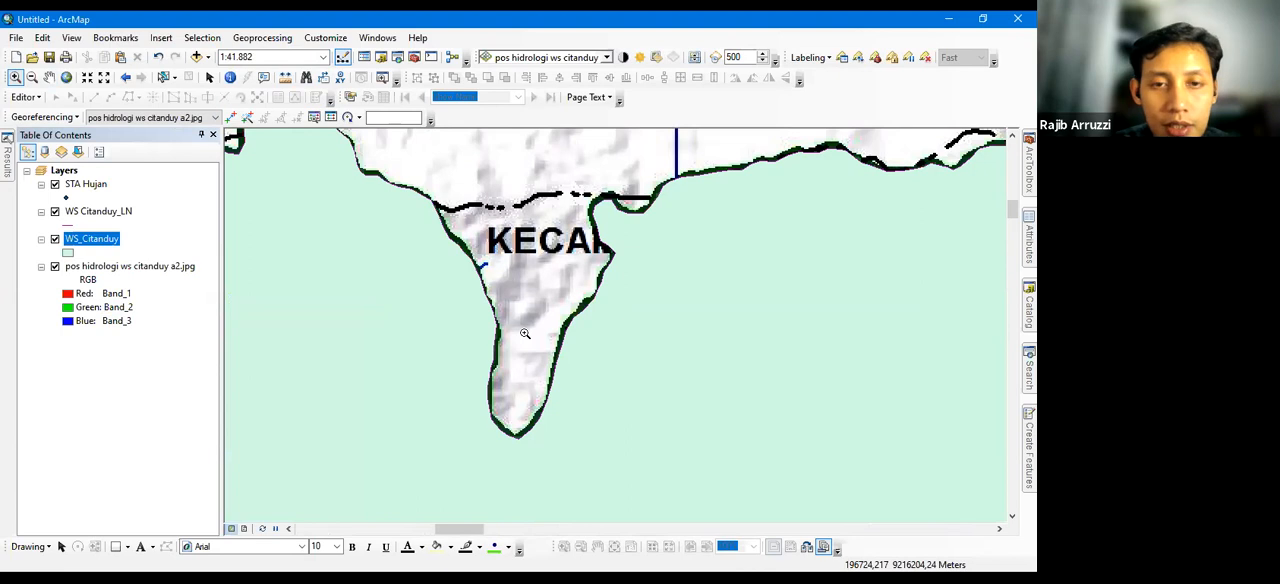
pyautogui.click(324, 58)
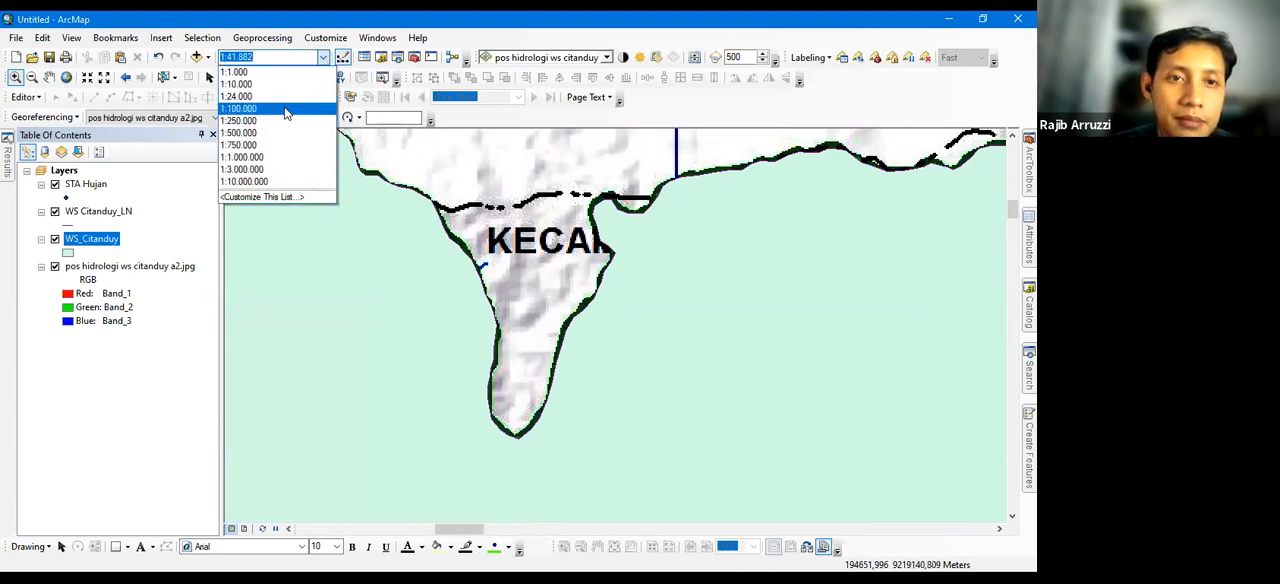
pyautogui.click(240, 108)
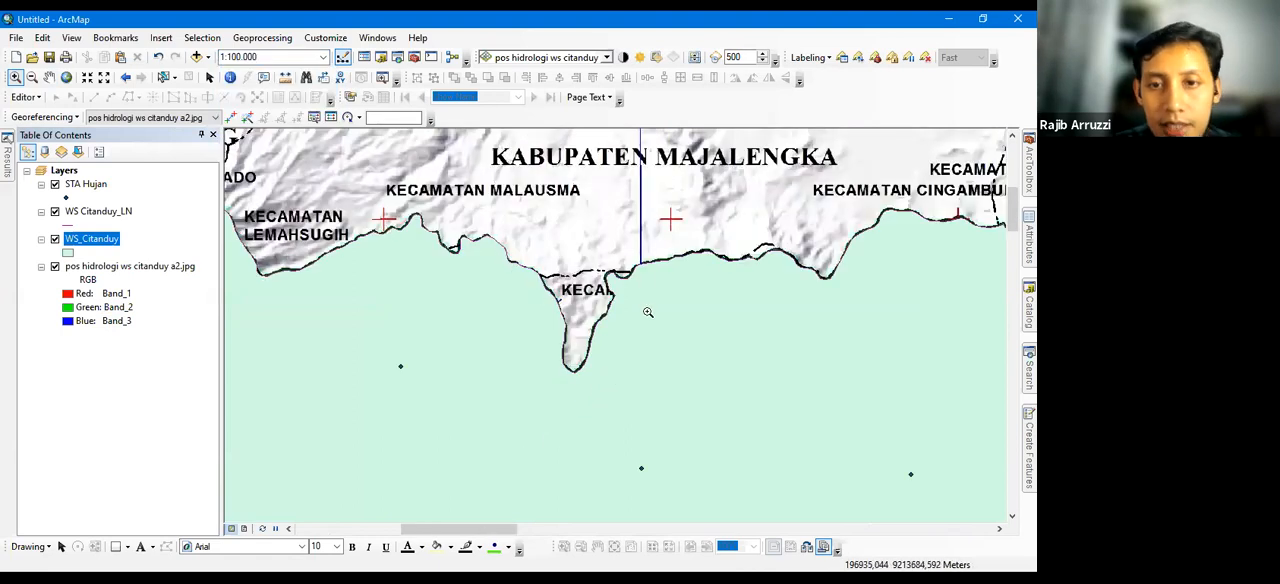
pyautogui.moveTo(484, 316); pyautogui.dragTo(434, 311)
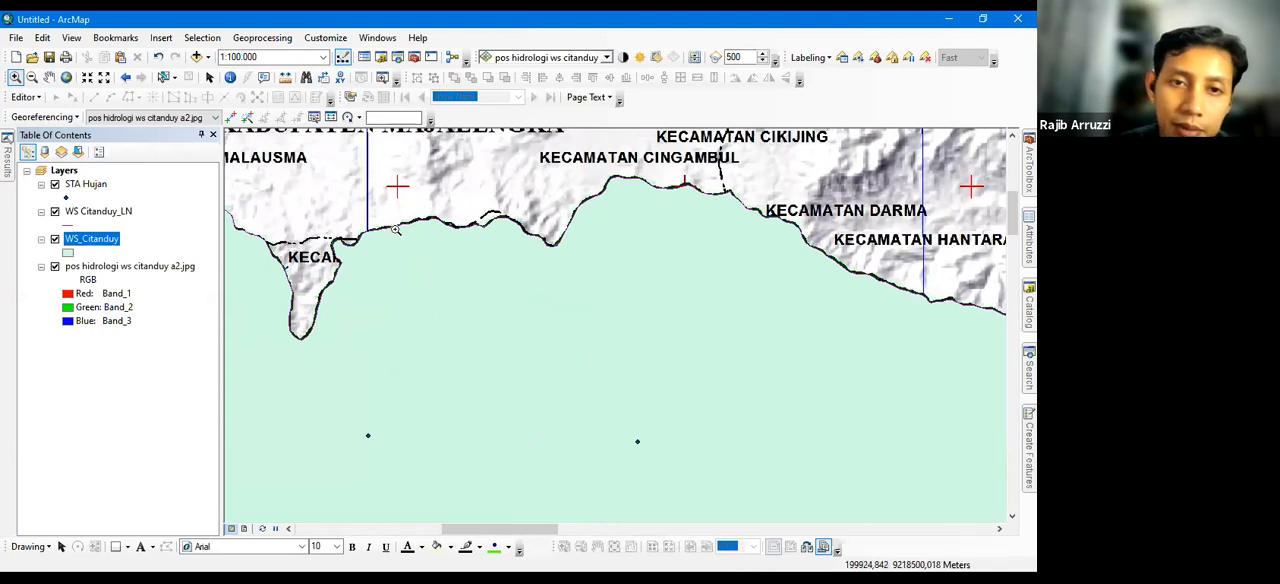
# Compare the fit of the digitized boundary at map scales of 1:24.000, 1:100.000 and 1:250.000
pyautogui.click(323, 57)
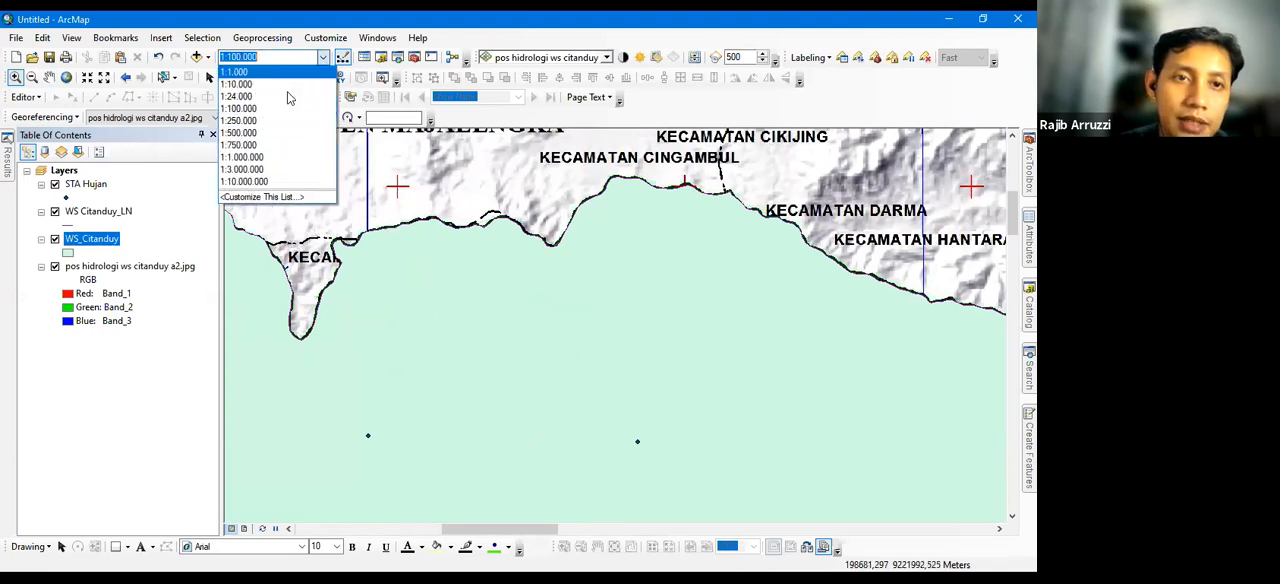
pyautogui.press('Return')
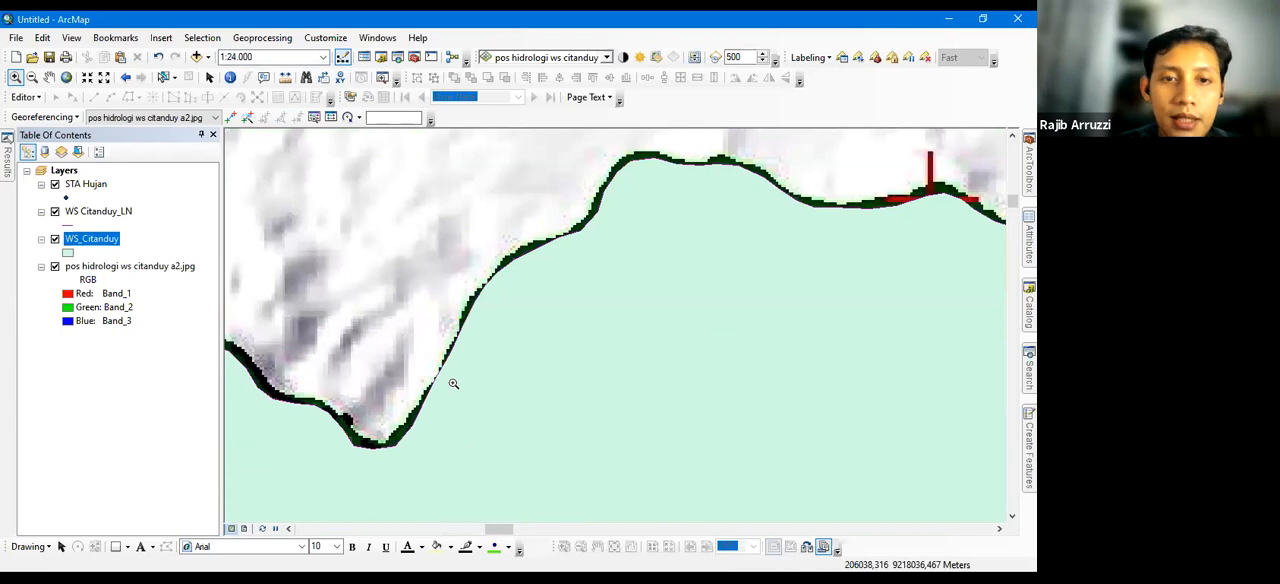
pyautogui.click(324, 58)
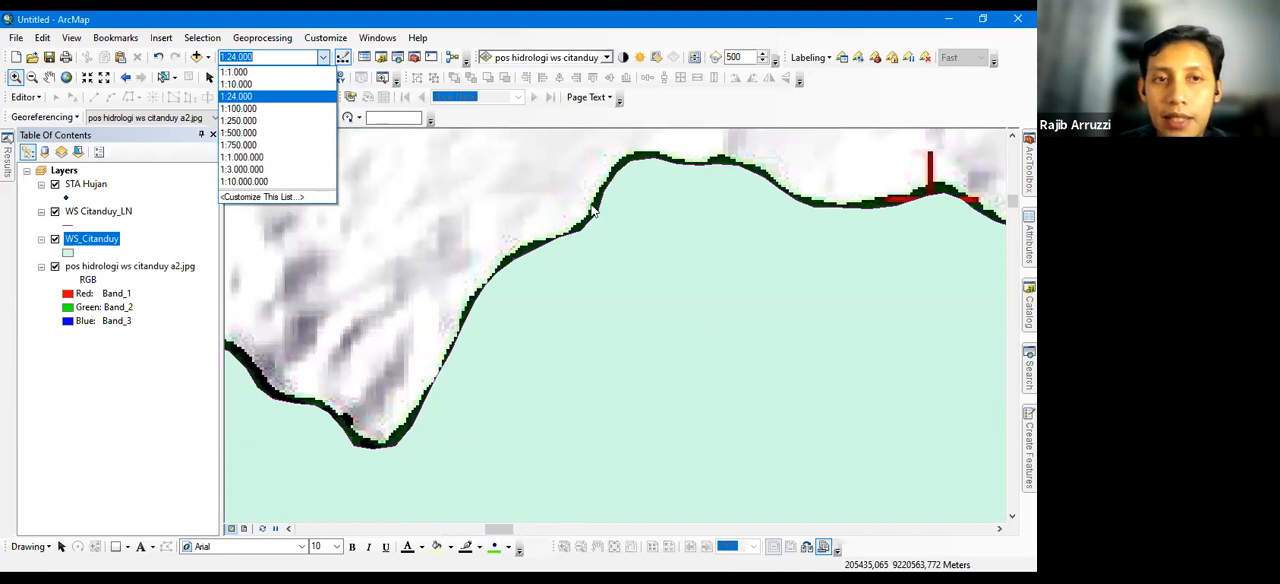
pyautogui.click(280, 108)
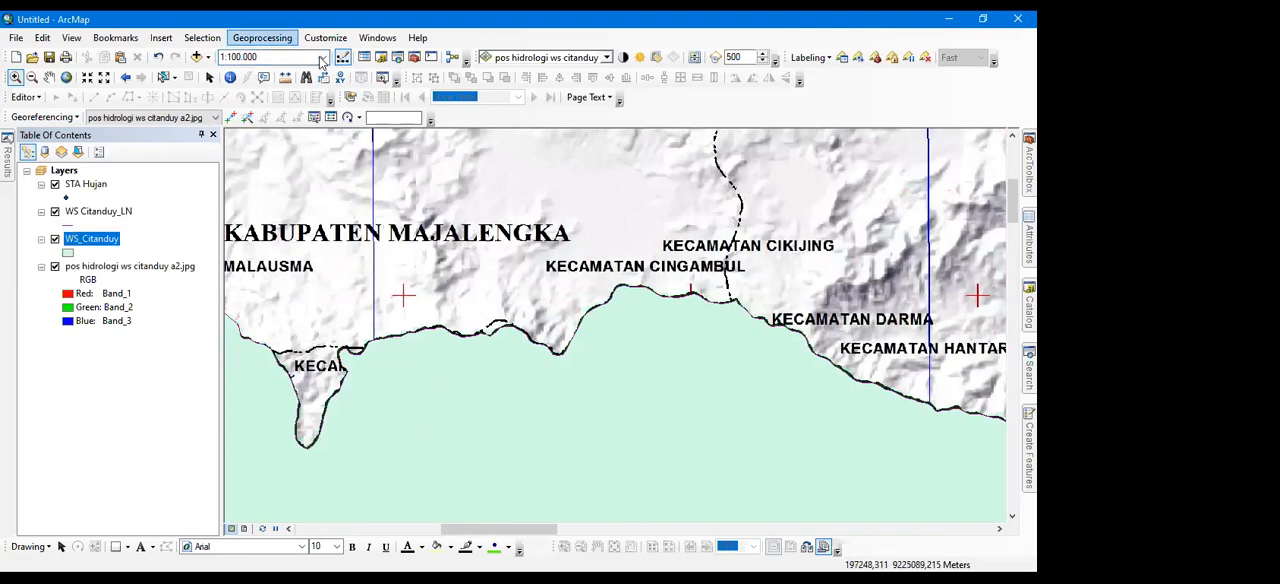
pyautogui.click(324, 58)
pyautogui.click(280, 121)
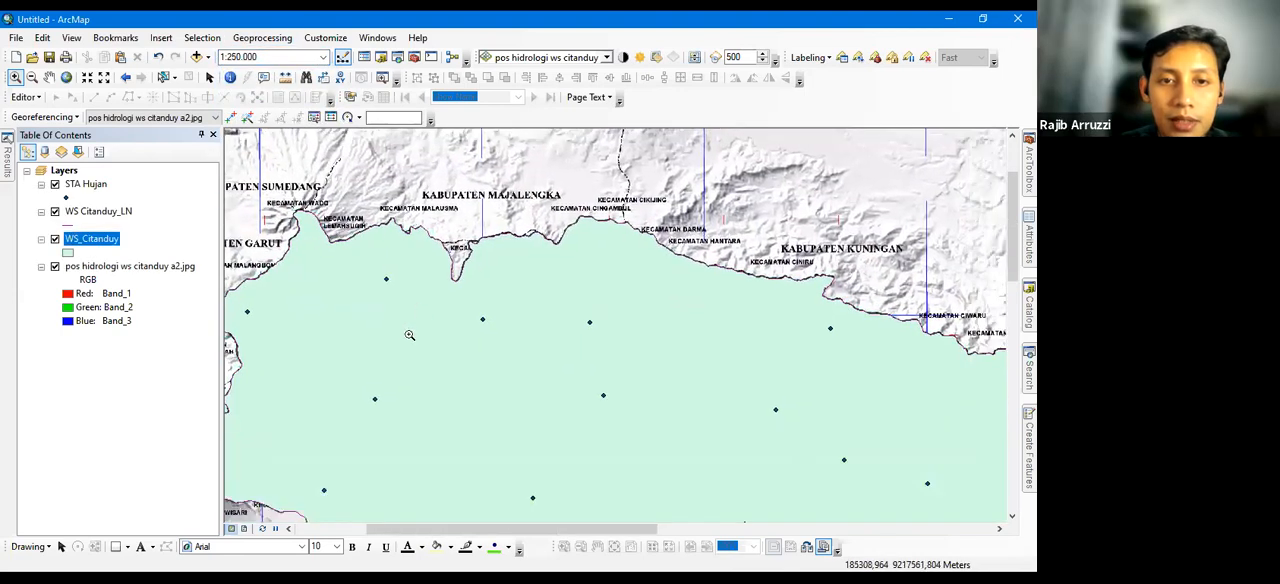
pyautogui.moveTo(262, 446); pyautogui.dragTo(393, 337)
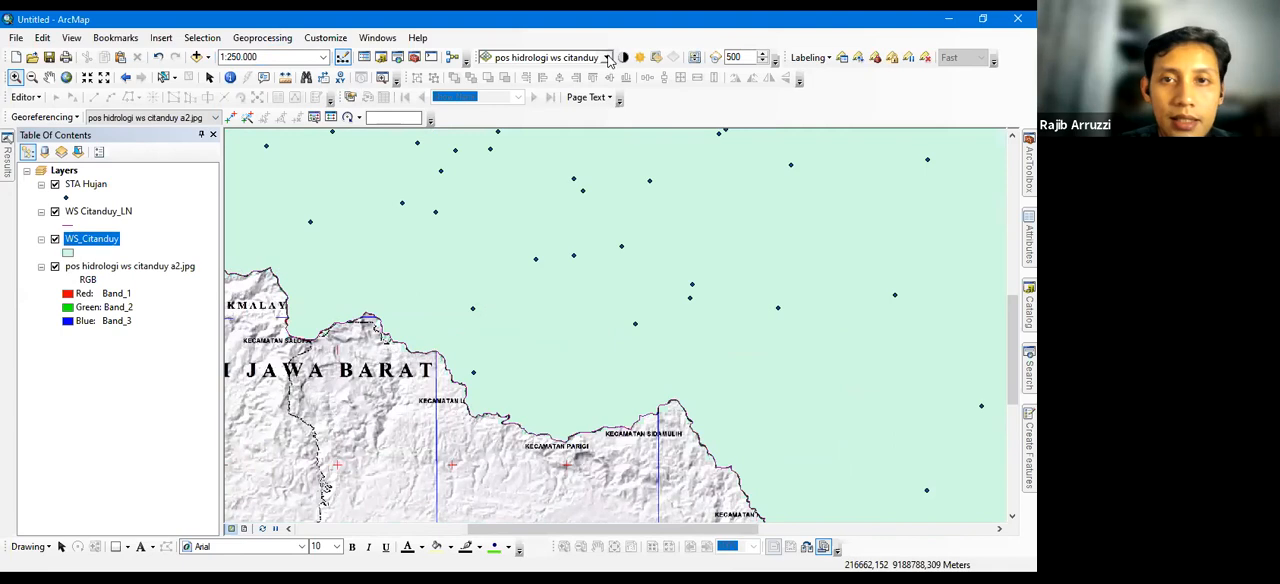
# Make the WS_Citanduy polygon layer semi-transparent so the scanned hydrology map shows through it
pyautogui.rightClick(660, 112)
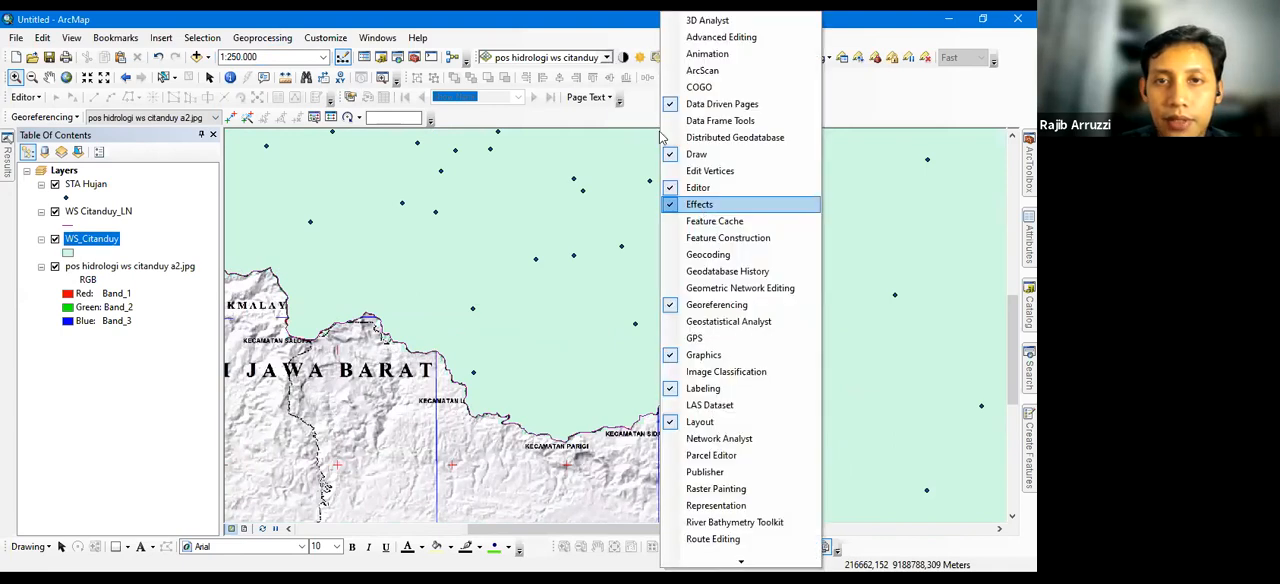
pyautogui.click(605, 64)
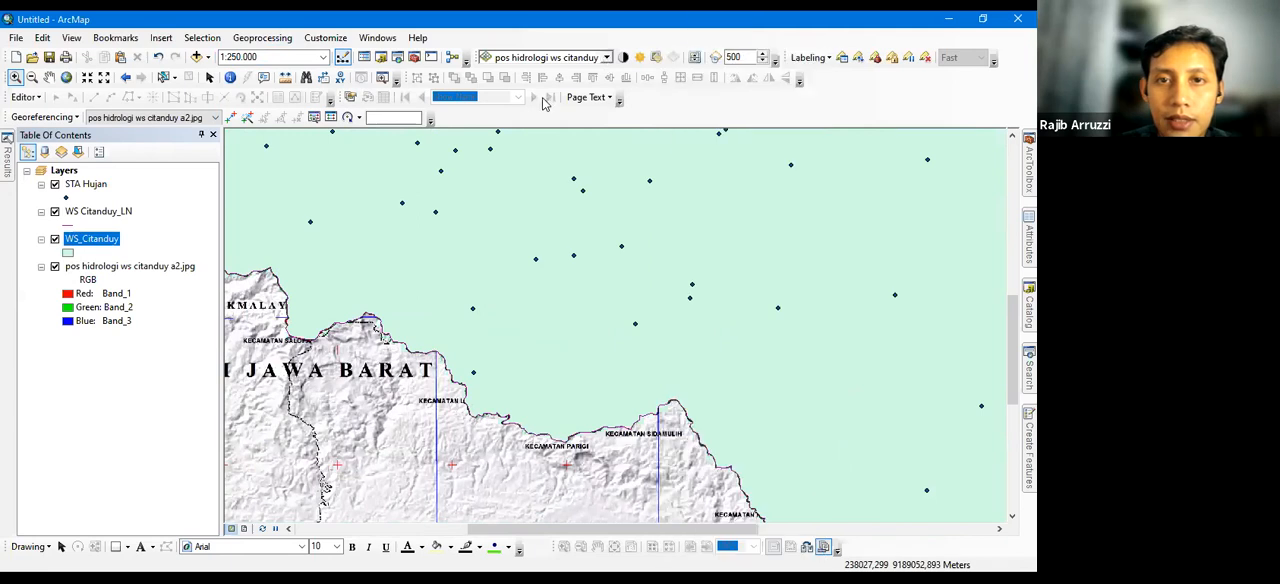
pyautogui.click(657, 63)
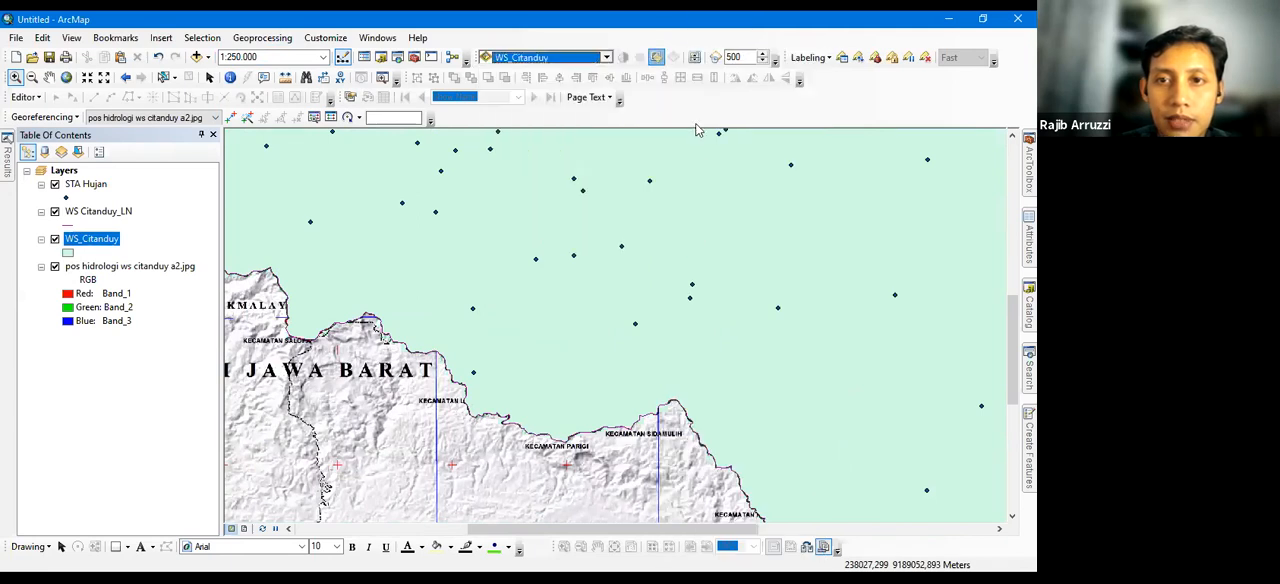
pyautogui.click(449, 309)
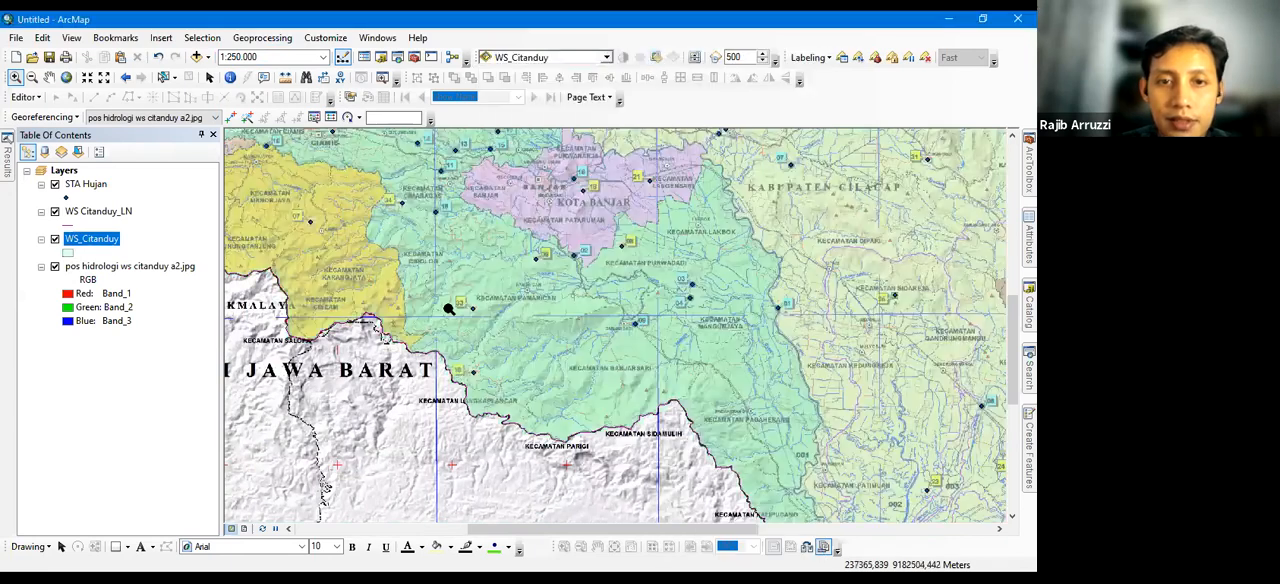
# Look over the hydrology map beneath the transparent watershed polygon, around Kabupaten Cilacap, Kota Banjar and Kabupaten Ciamis
pyautogui.moveTo(637, 168); pyautogui.dragTo(631, 343)
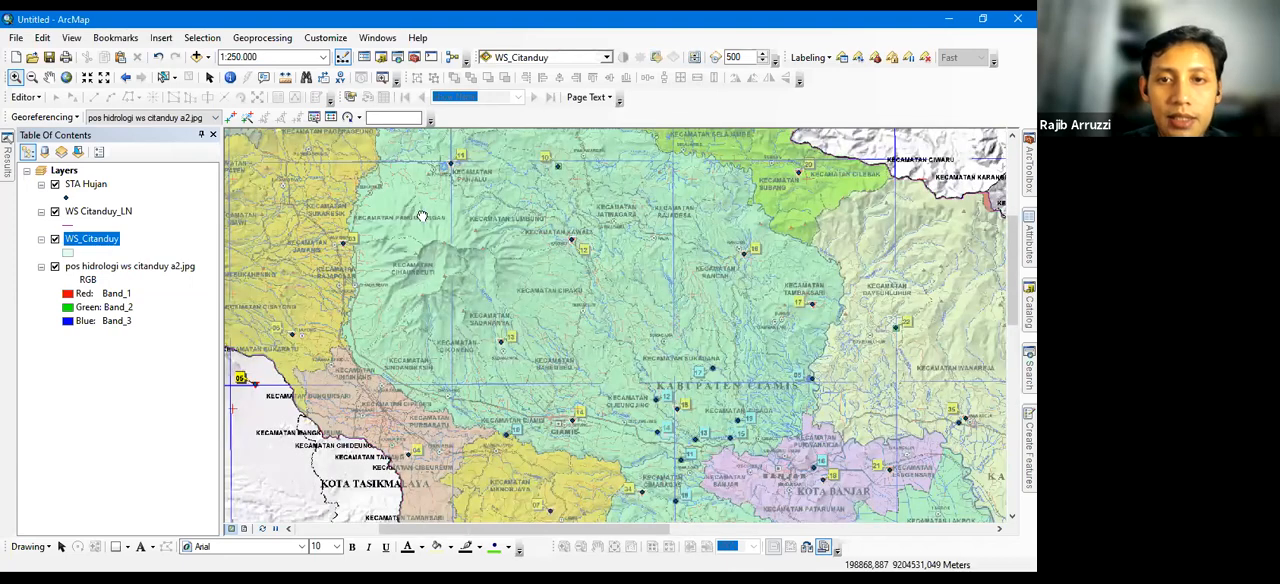
pyautogui.moveTo(422, 216); pyautogui.dragTo(467, 289)
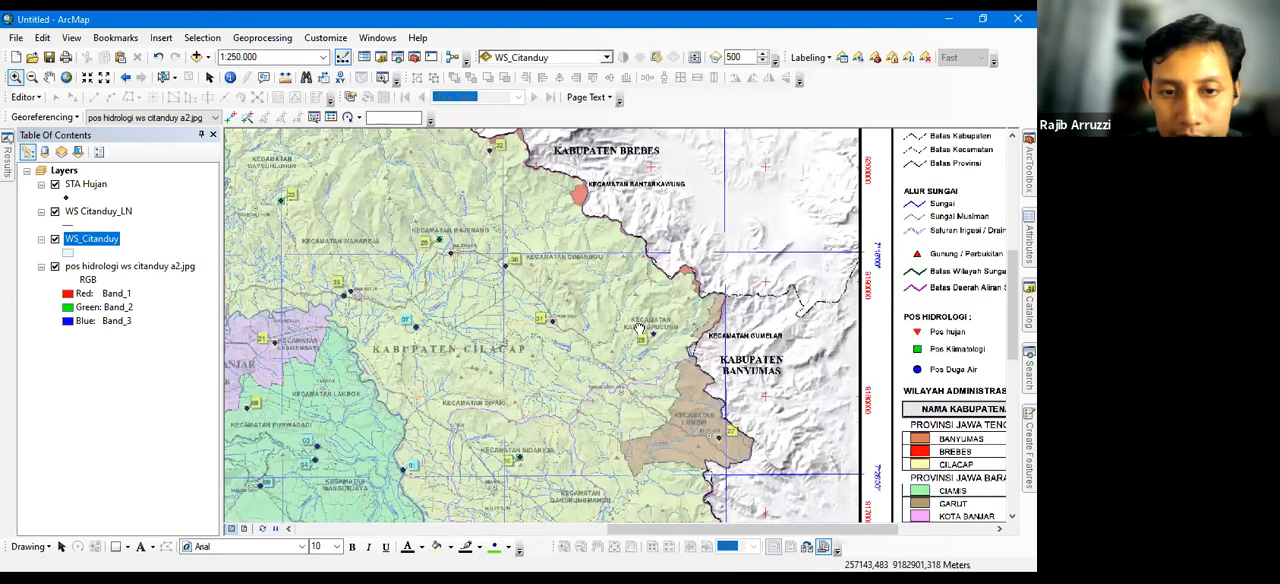
pyautogui.moveTo(568, 511); pyautogui.dragTo(519, 387)
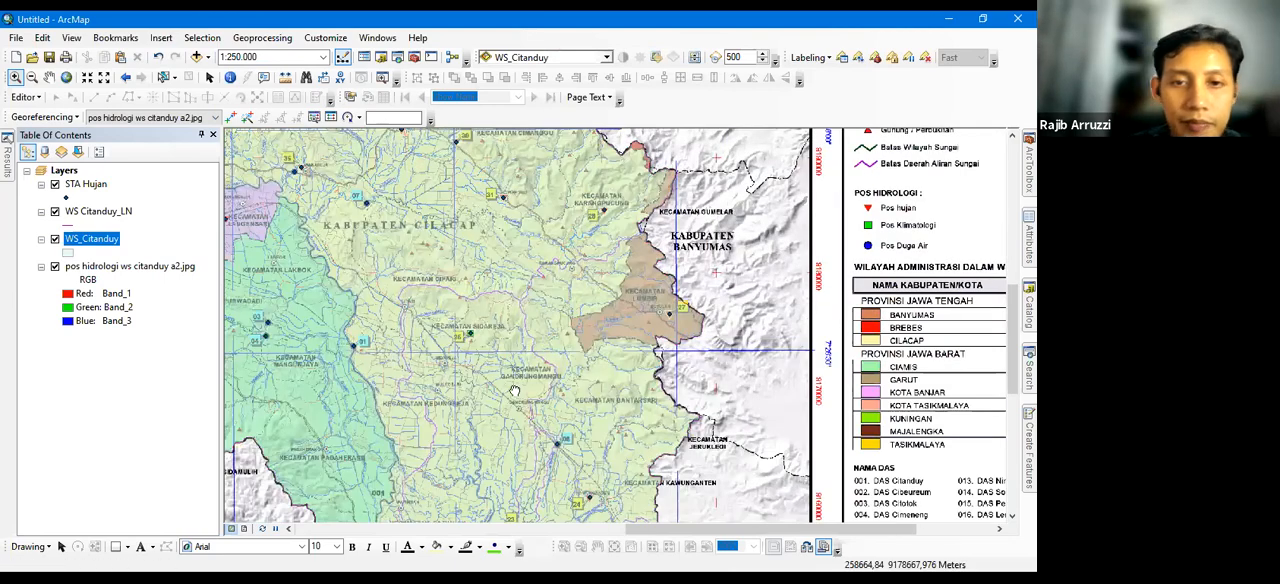
pyautogui.click(477, 344)
pyautogui.moveTo(446, 196); pyautogui.dragTo(449, 296)
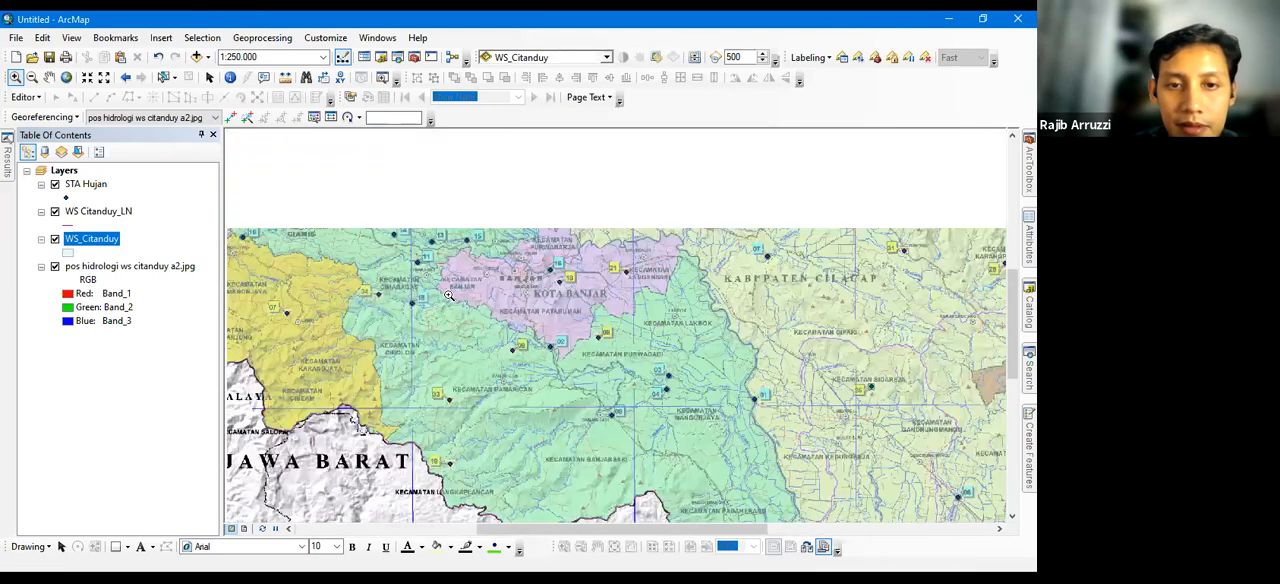
pyautogui.moveTo(700, 183); pyautogui.dragTo(841, 235)
pyautogui.moveTo(629, 404); pyautogui.dragTo(631, 448)
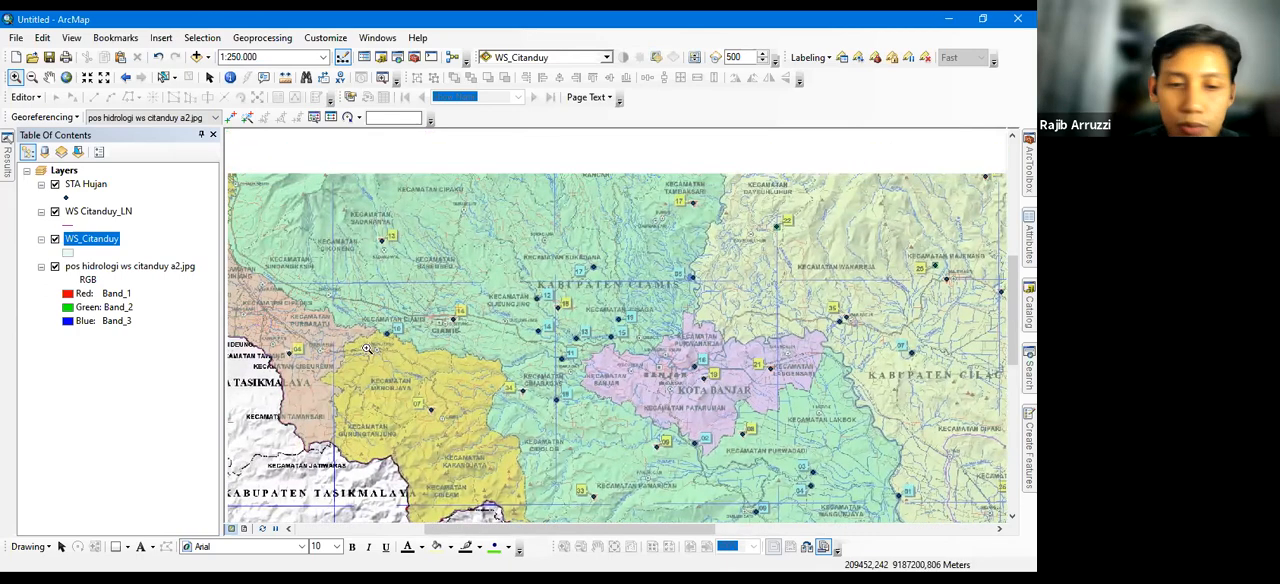
# Hide the WS Citanduy_LN and WS_Citanduy layers and bring the watershed's western part near Kota Tasikmalaya into view
pyautogui.click(85, 217)
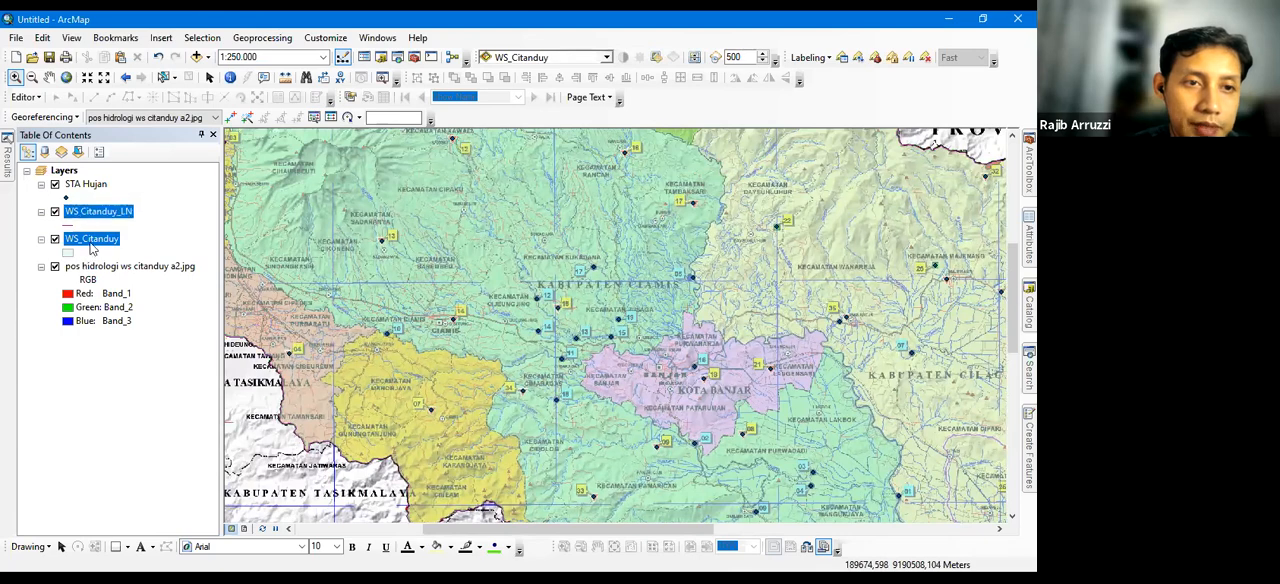
pyautogui.click(92, 244)
pyautogui.click(98, 215)
pyautogui.click(97, 239)
pyautogui.click(112, 215)
pyautogui.click(112, 240)
pyautogui.click(110, 214)
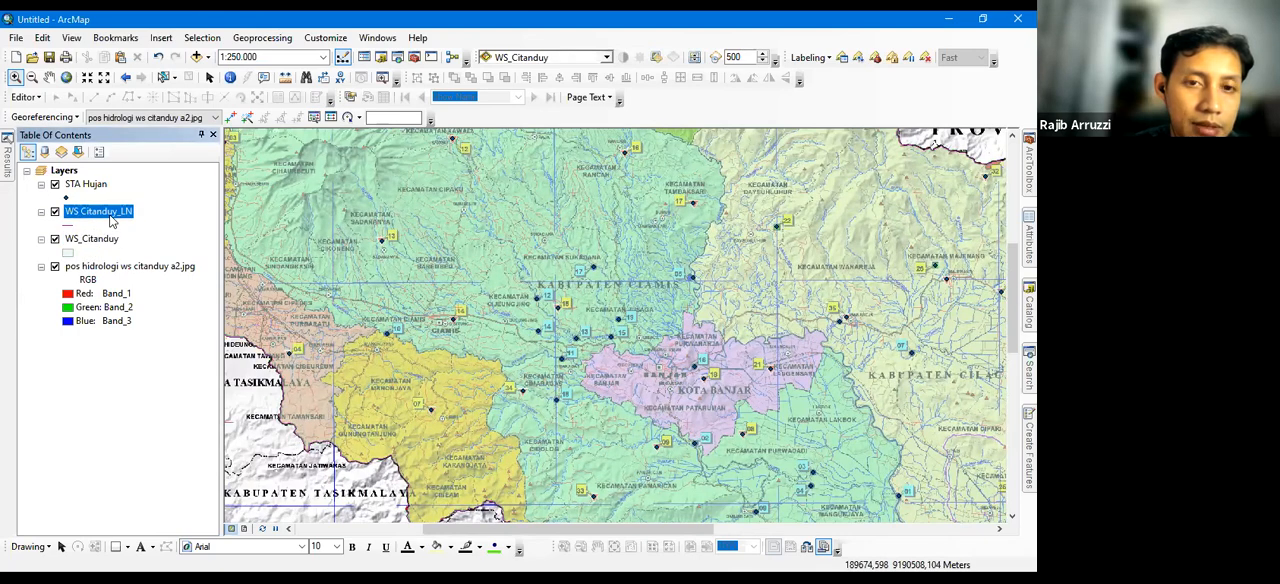
pyautogui.moveTo(392, 332); pyautogui.dragTo(550, 382)
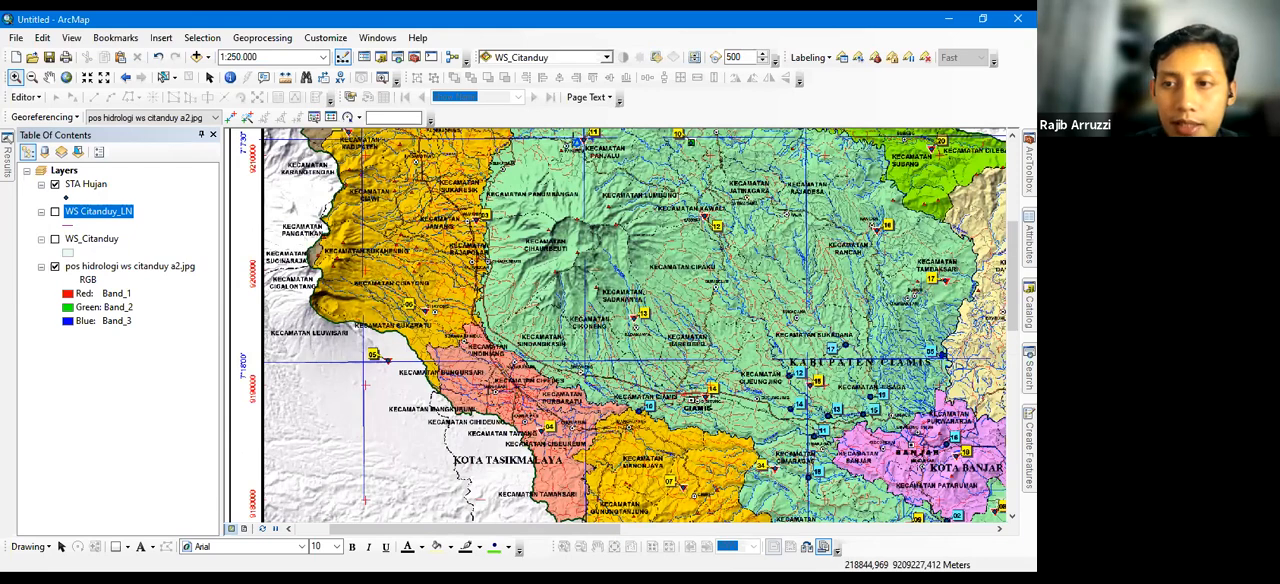
# Browse the Catalog to the ARCGIS SDA folder on drive G and expand its 1 data shp folder
pyautogui.click(1028, 300)
pyautogui.scroll(-1, 922, 357)
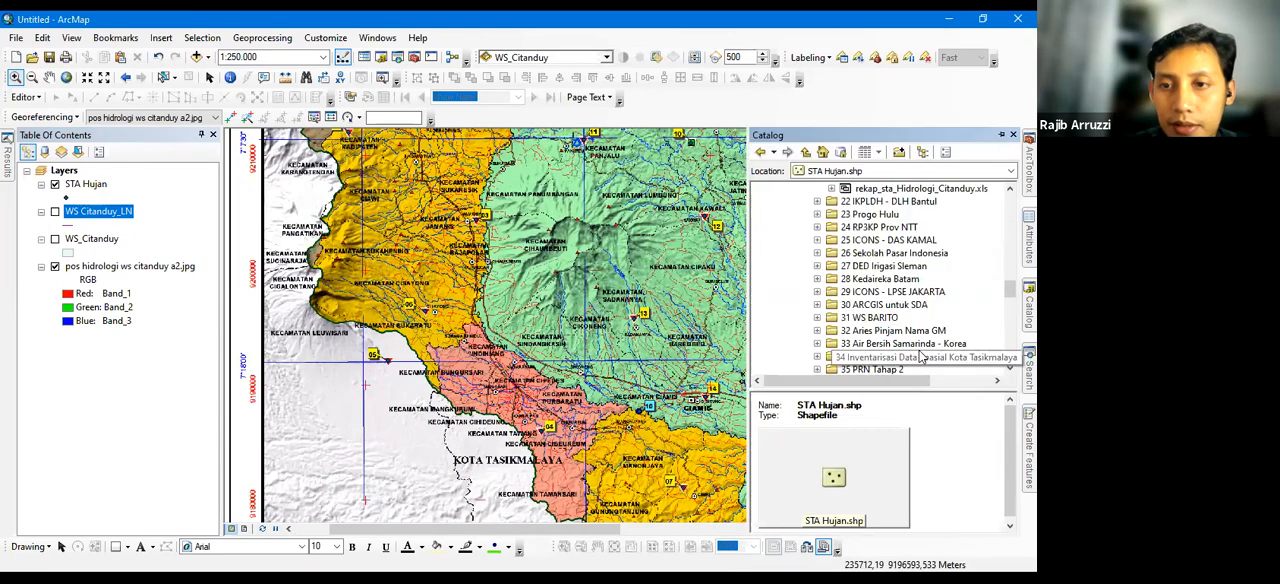
pyautogui.scroll(-10, 922, 357)
pyautogui.scroll(5, 872, 259)
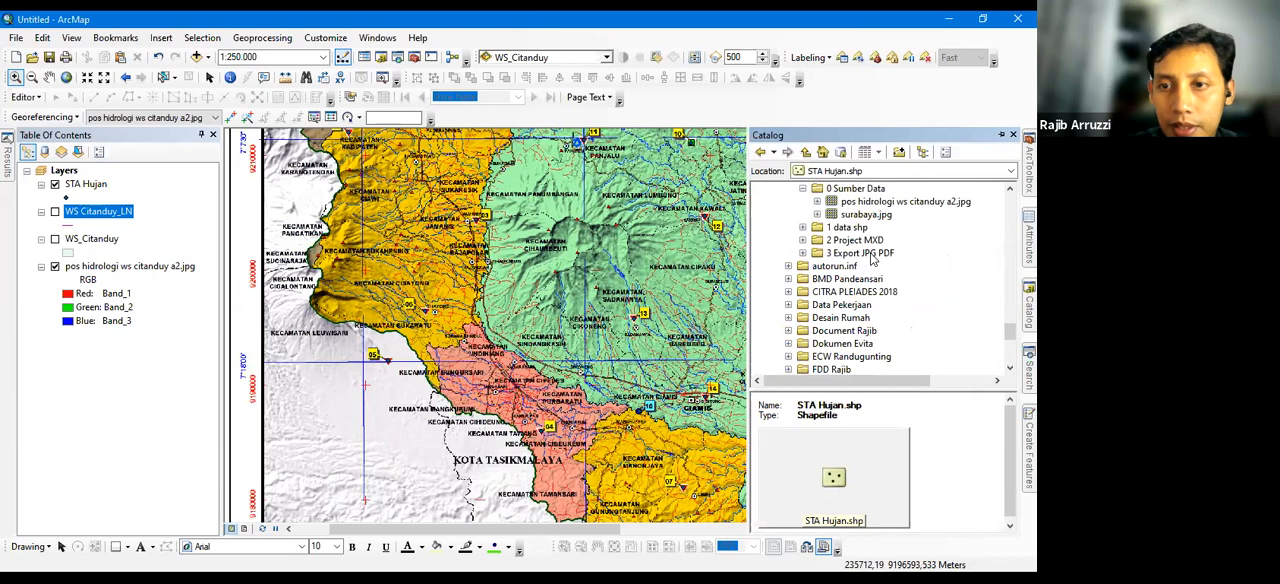
pyautogui.scroll(2, 872, 259)
pyautogui.doubleClick(838, 266)
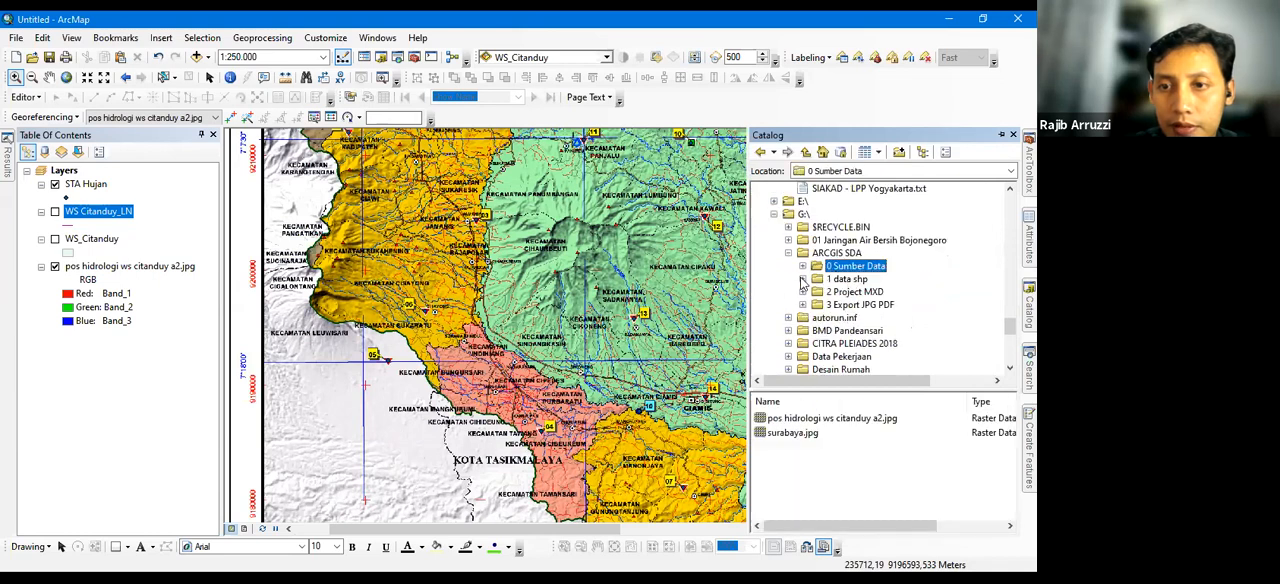
pyautogui.doubleClick(848, 279)
pyautogui.rightClick(850, 280)
pyautogui.press('Escape')
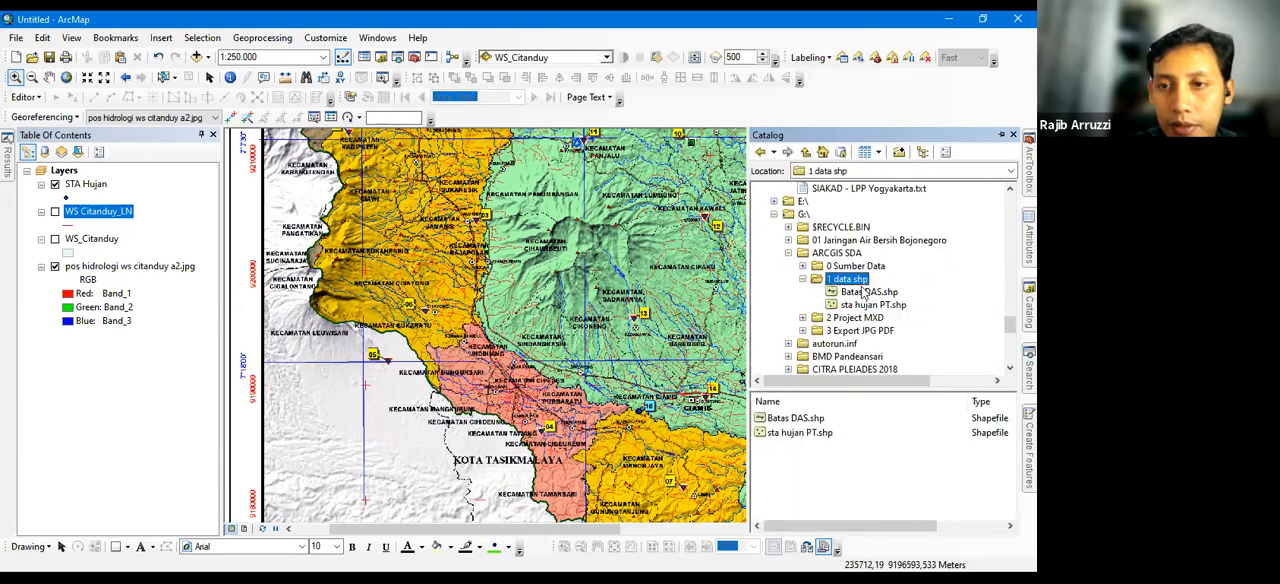
pyautogui.click(849, 279)
pyautogui.press('Escape')
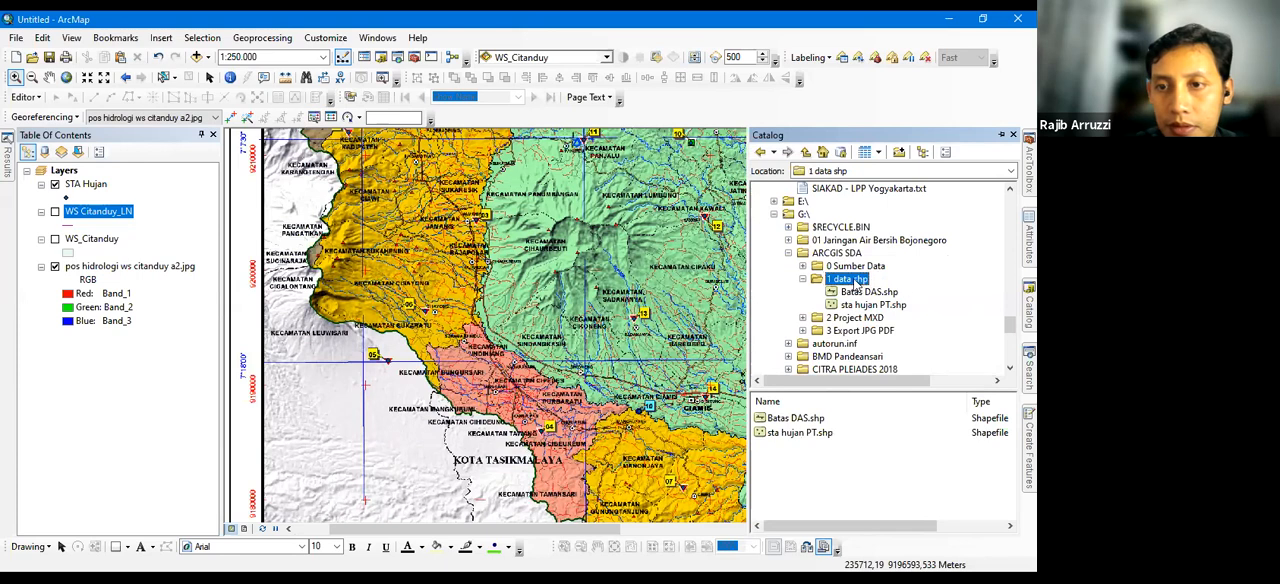
# Start a new shapefile in the 1 data shp folder with Polygon as its feature type
pyautogui.rightClick(854, 281)
pyautogui.moveTo(889, 375)
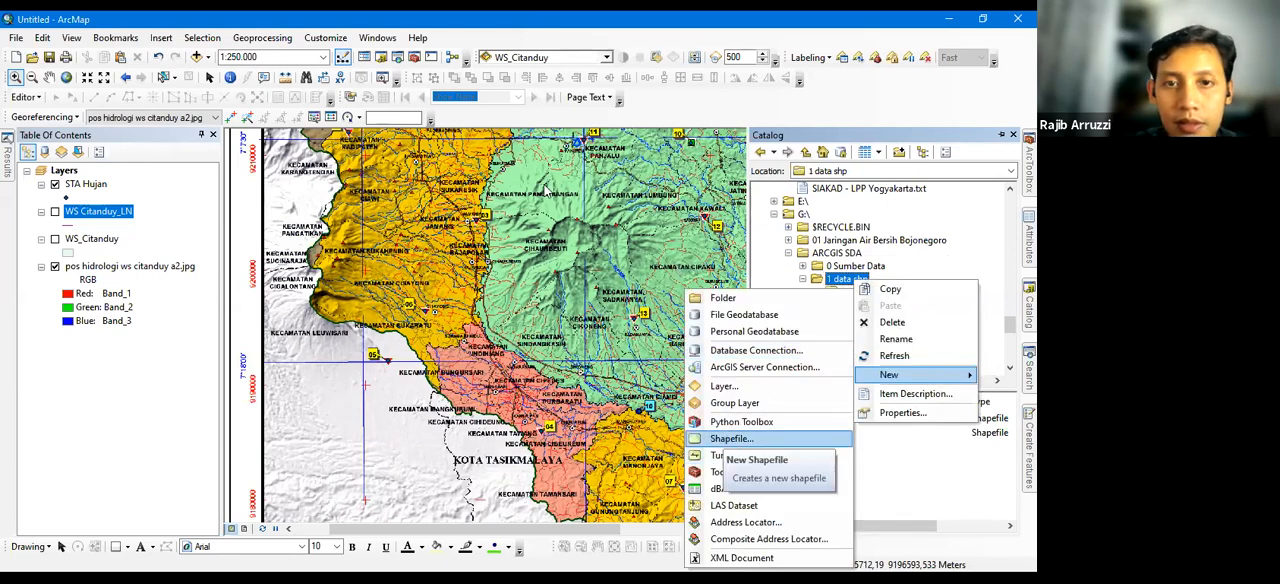
pyautogui.click(731, 439)
pyautogui.click(546, 187)
pyautogui.click(536, 229)
pyautogui.click(546, 188)
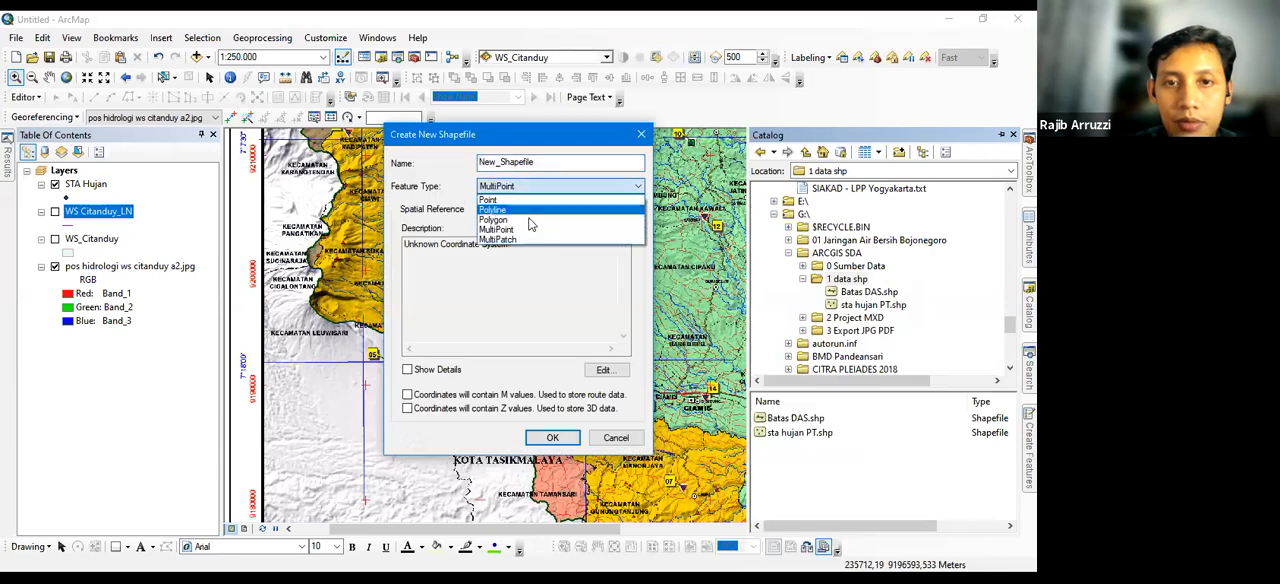
pyautogui.click(536, 219)
# Name the new shapefile WS Citanduy AR, keeping the Polygon feature type
pyautogui.hotkey('shift', 'Tab')
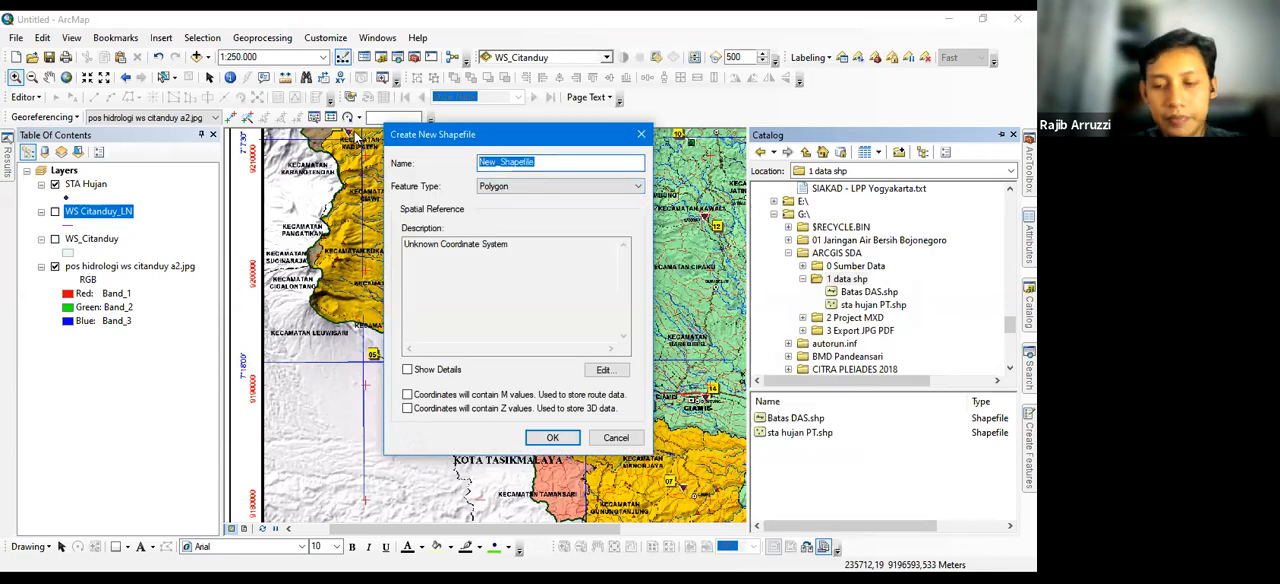
pyautogui.press('BackSpace')
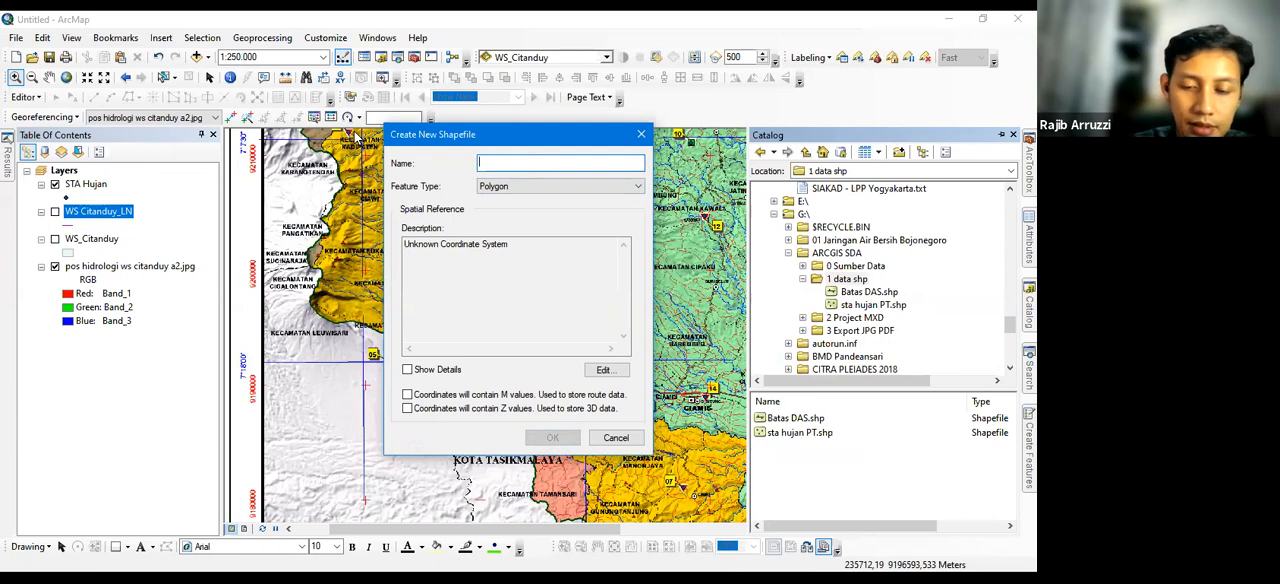
pyautogui.write('WS Citanduy')
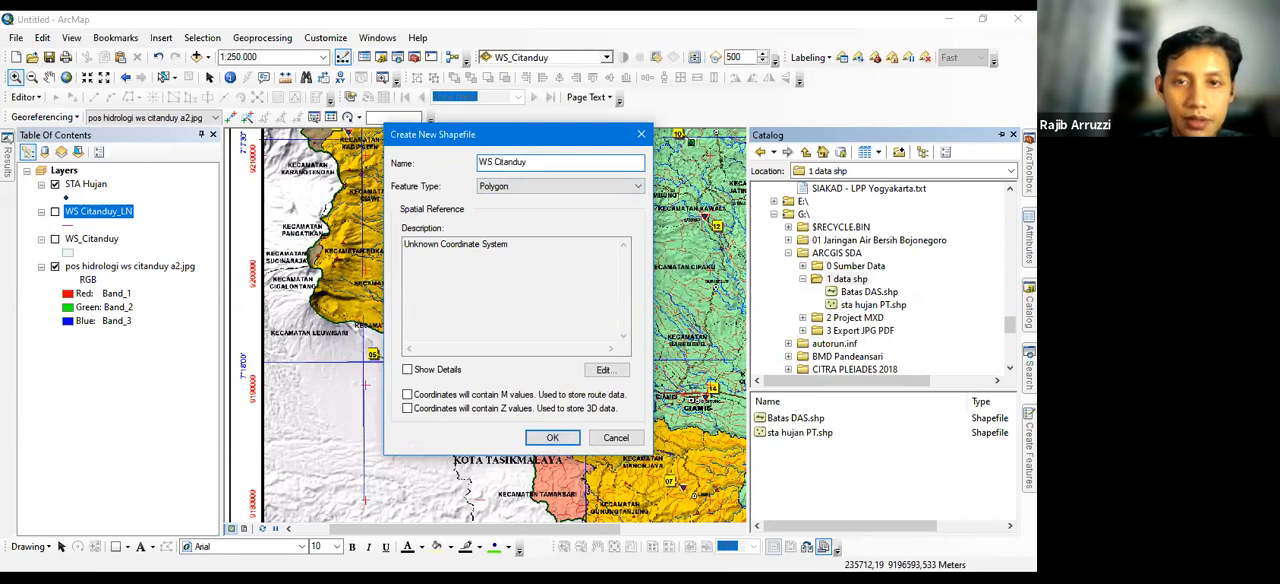
pyautogui.write(' AR')
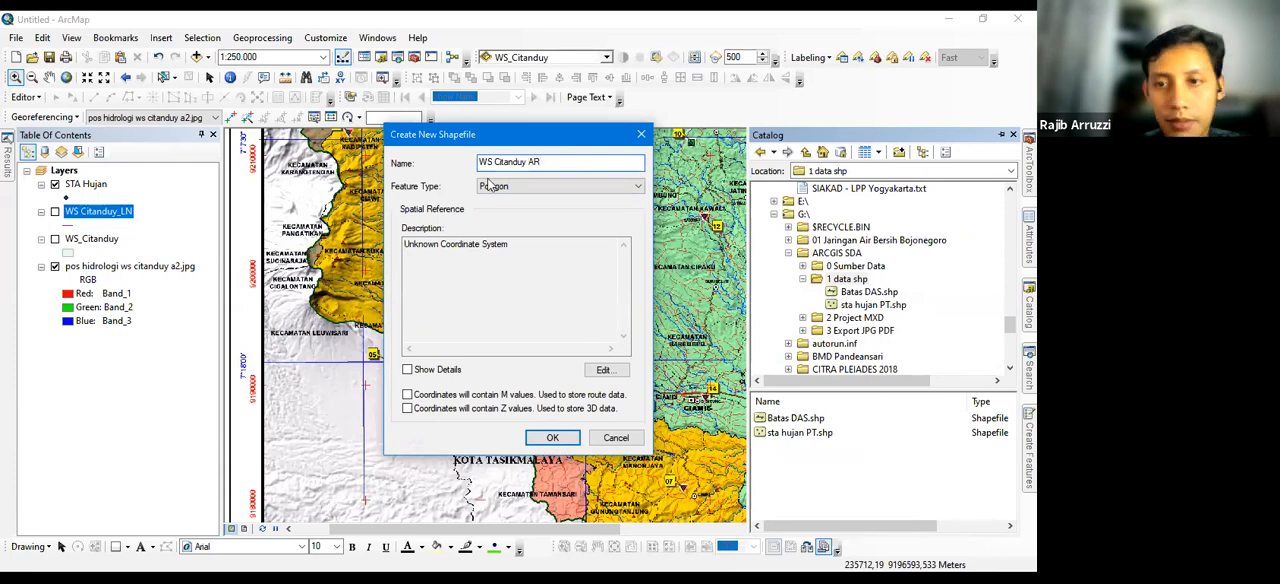
pyautogui.click(548, 186)
pyautogui.click(545, 224)
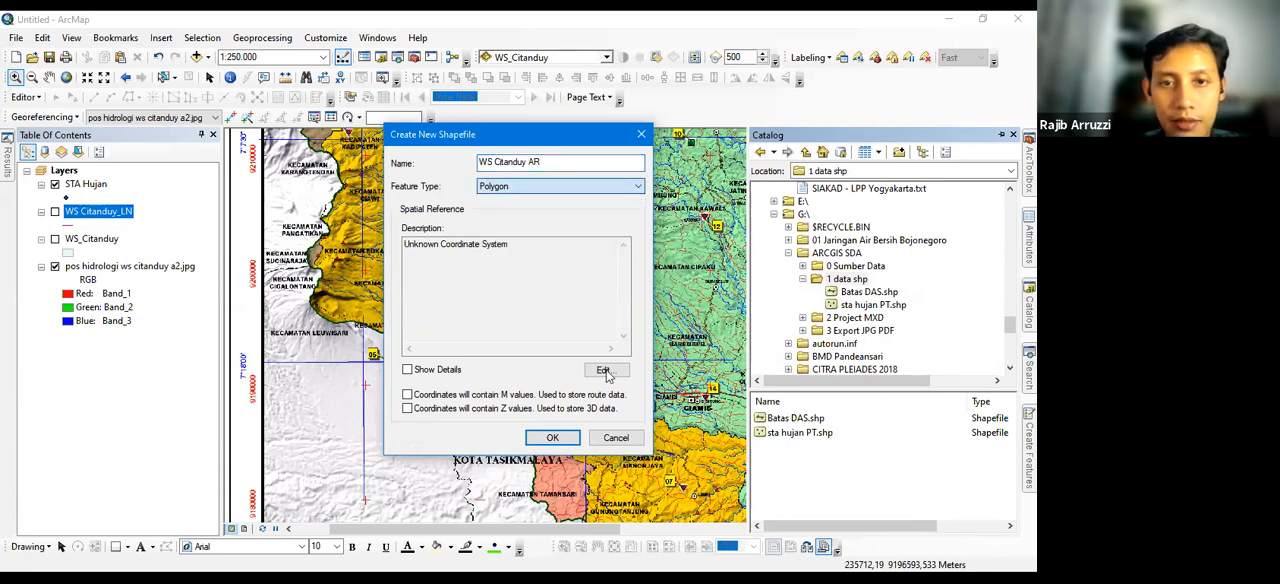
# Assign the WGS 1984 UTM Zone 49S coordinate system to the new shapefile and create it
pyautogui.click(606, 371)
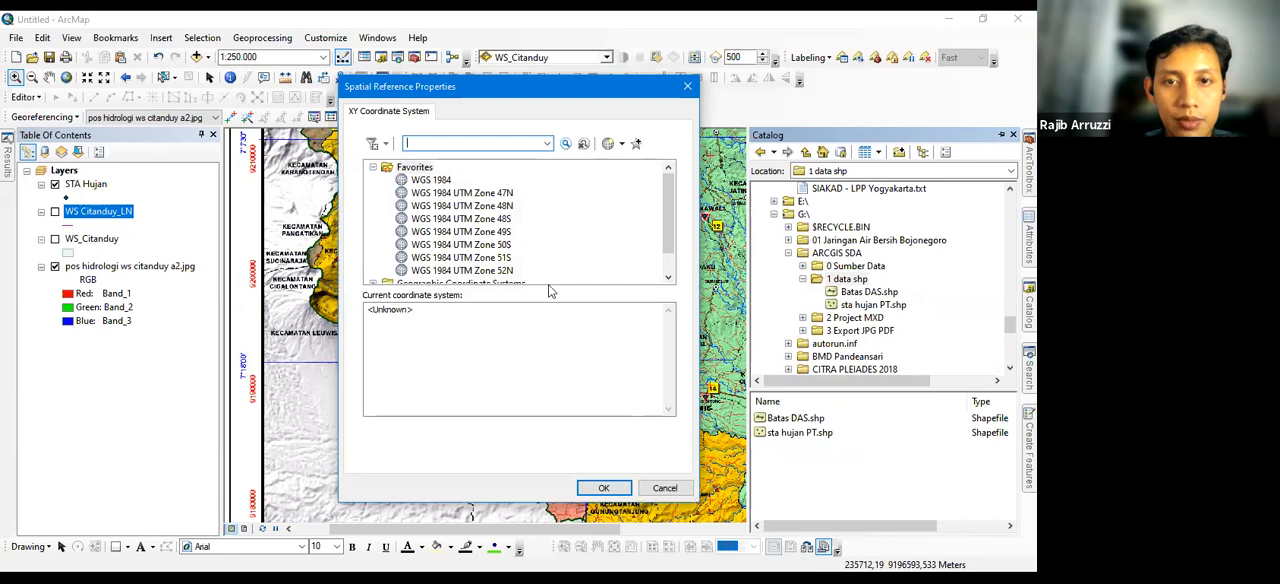
pyautogui.click(460, 231)
pyautogui.click(604, 488)
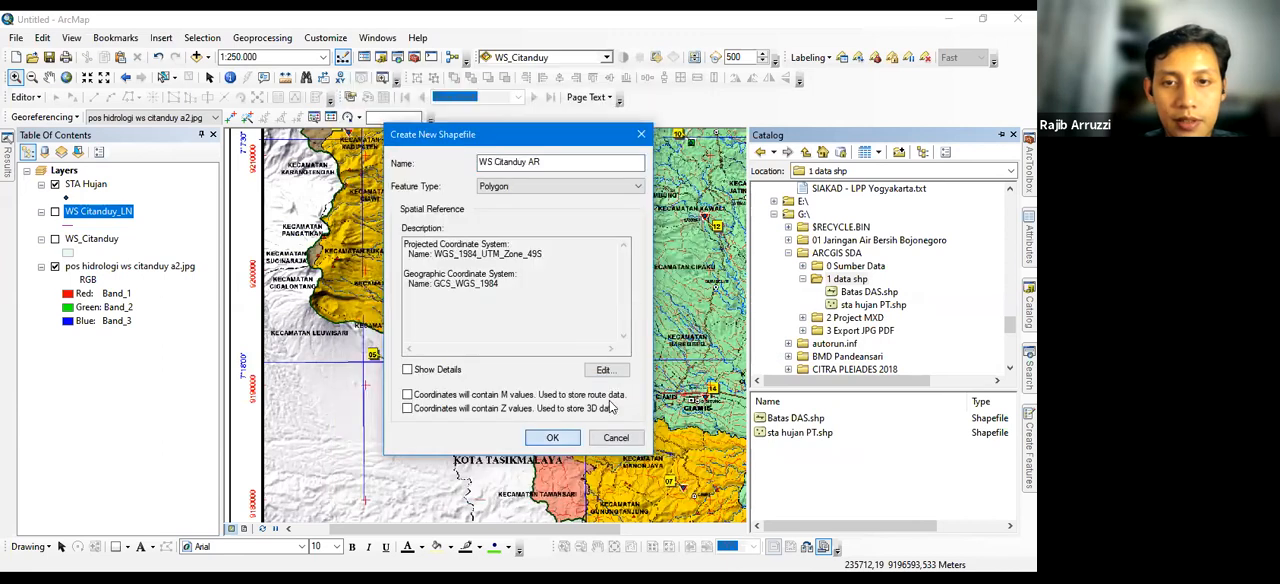
pyautogui.press('Return')
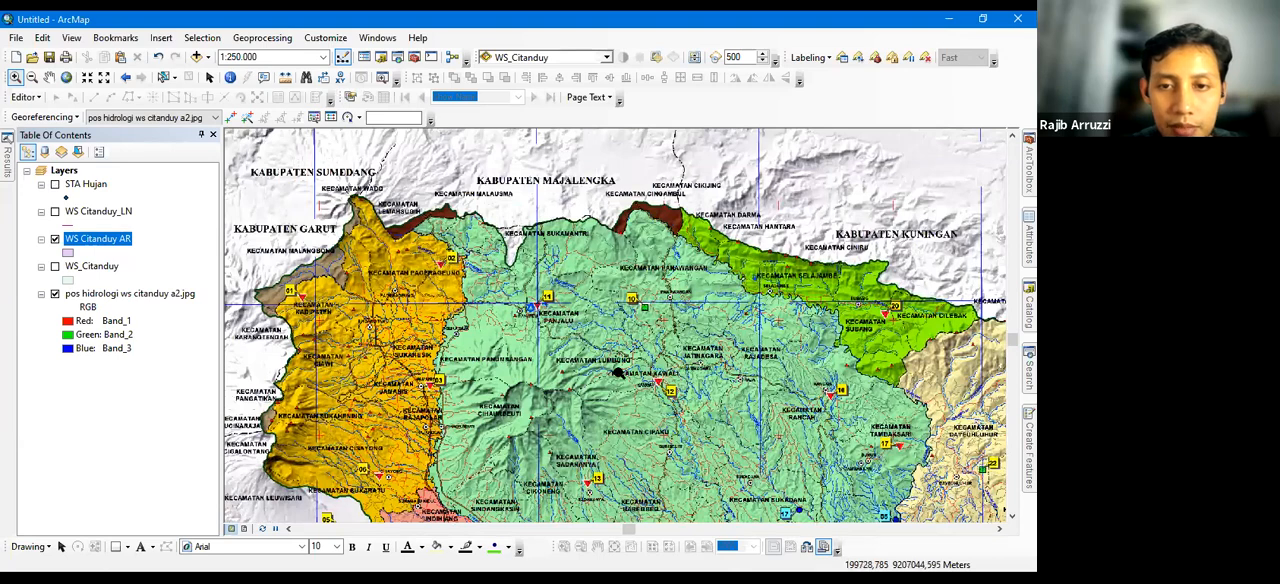
# Start editing the WS Citanduy AR layer and choose its feature template with the Polygon construction tool
pyautogui.scroll(-2, 492, 322)
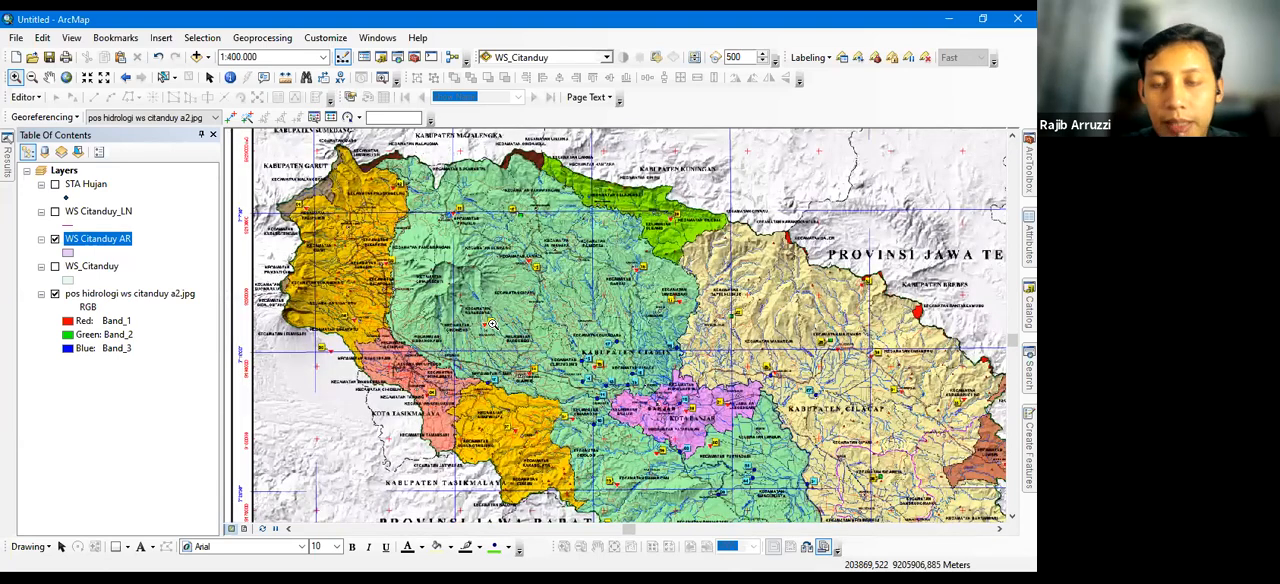
pyautogui.scroll(-2, 492, 324)
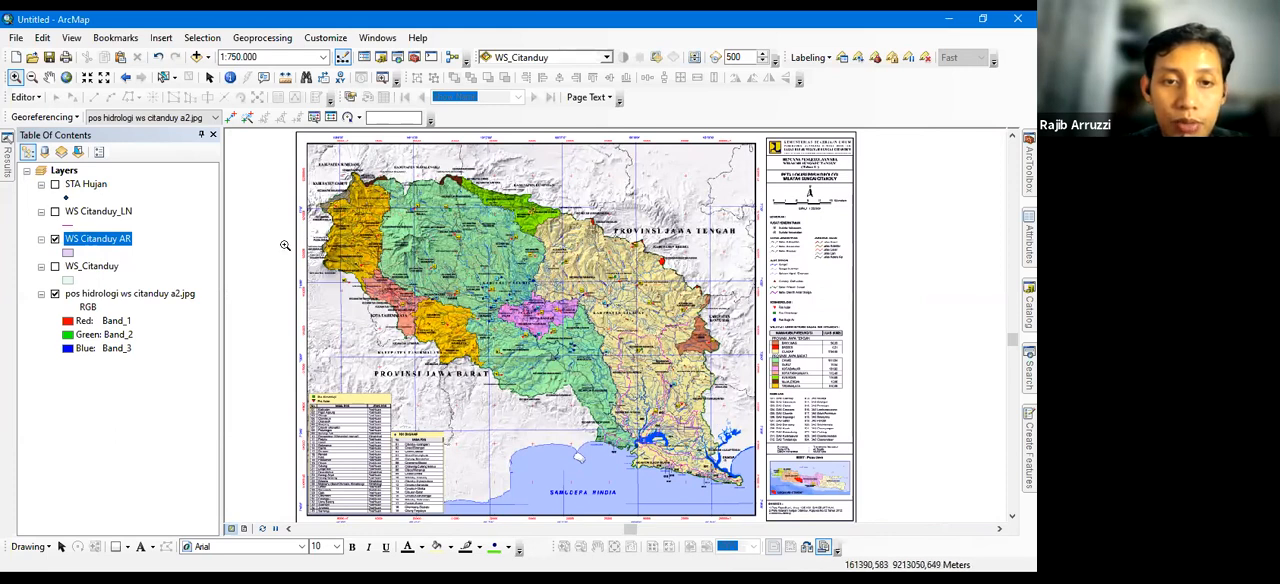
pyautogui.rightClick(91, 239)
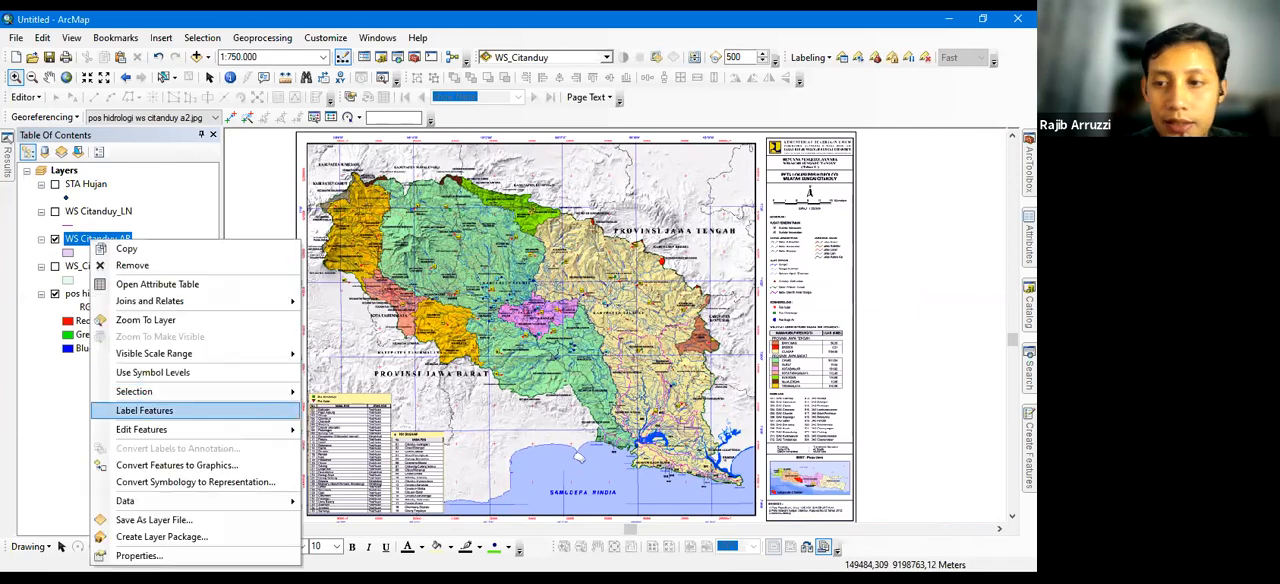
pyautogui.click(342, 430)
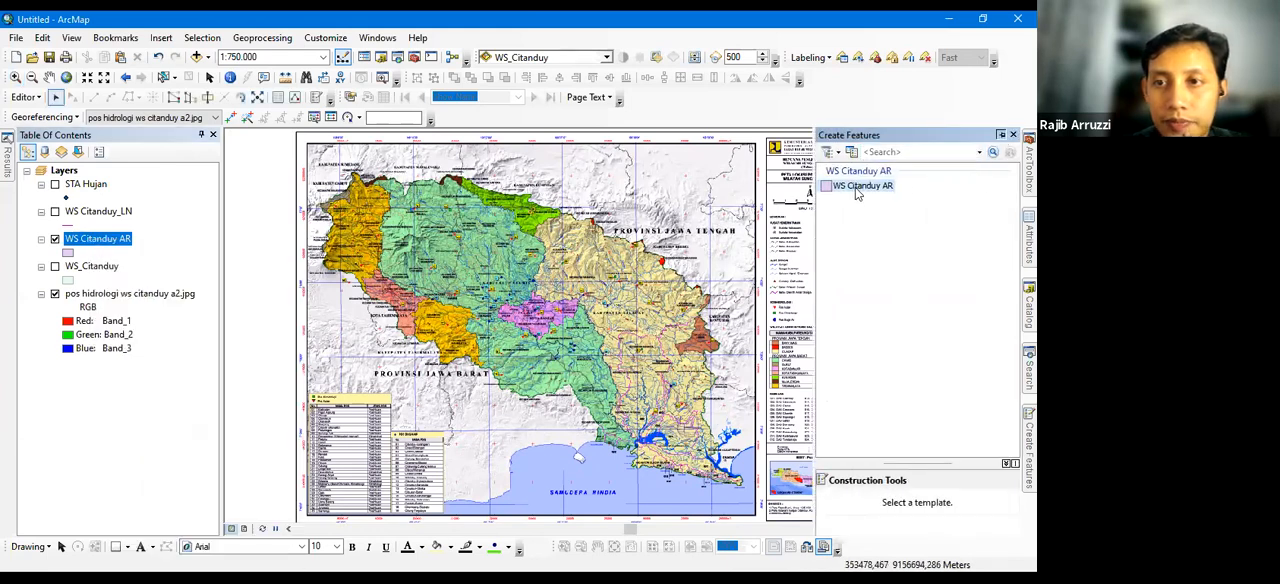
pyautogui.click(1001, 135)
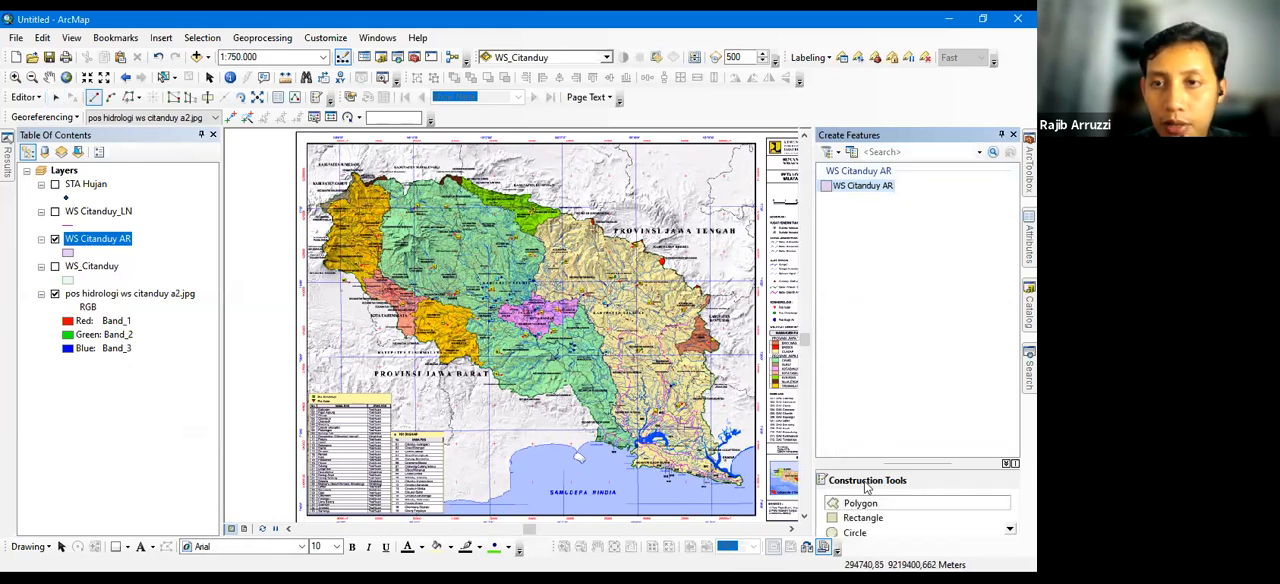
pyautogui.scroll(-2, 872, 518)
pyautogui.scroll(1, 870, 516)
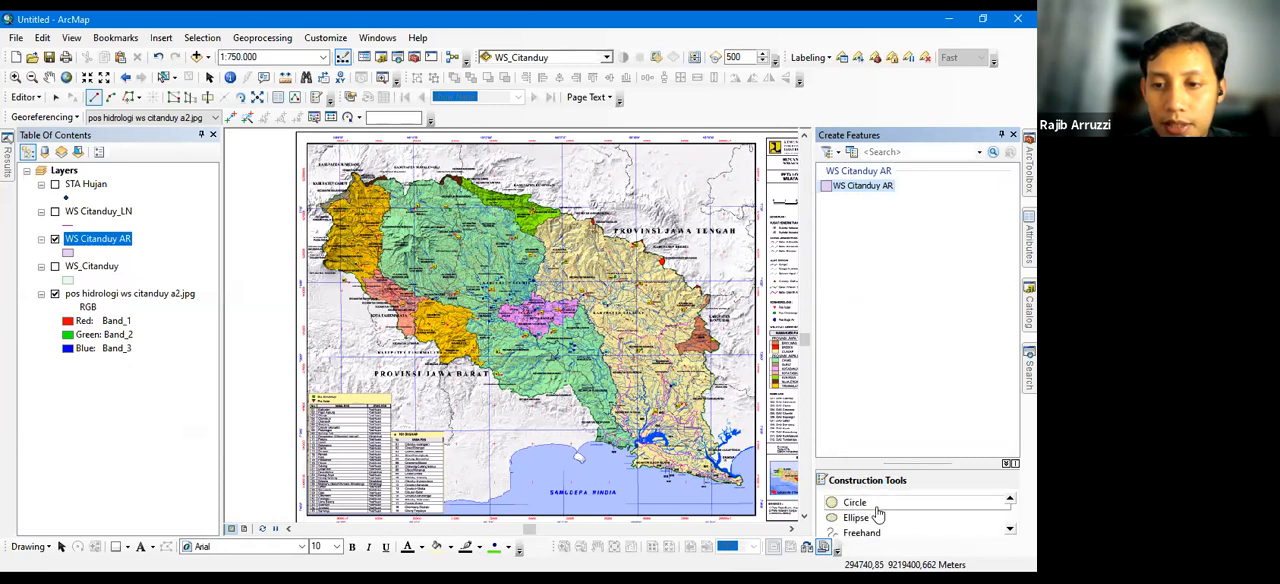
pyautogui.scroll(2, 877, 514)
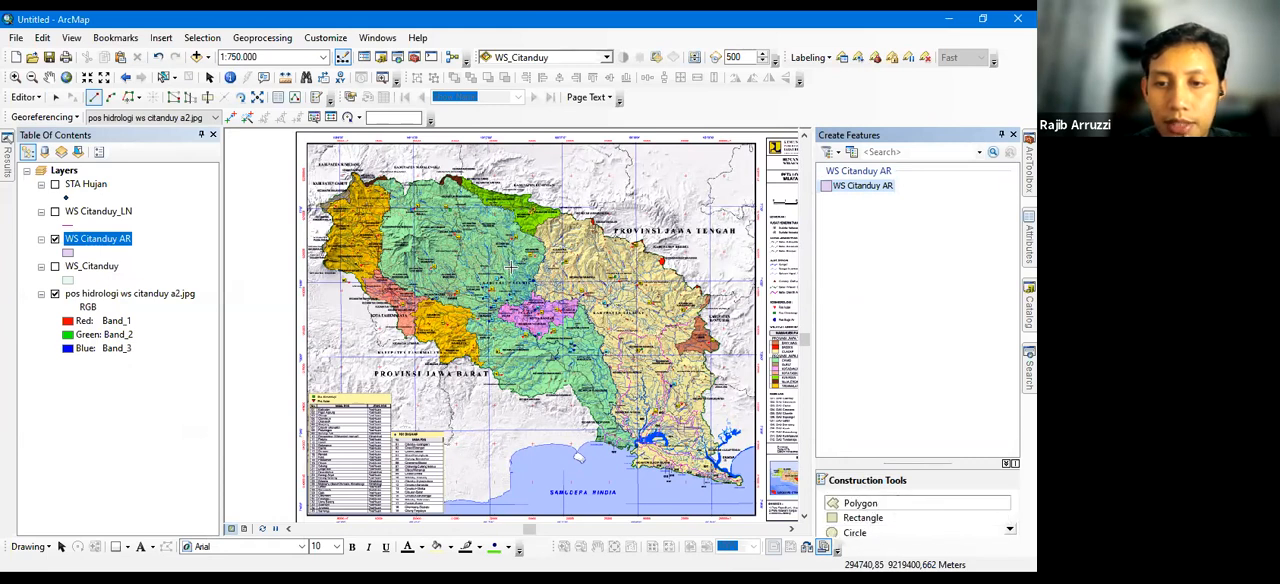
# Draw a four-cornered polygon along the inner frame of the hydrology map and clear its selection
pyautogui.click(308, 146)
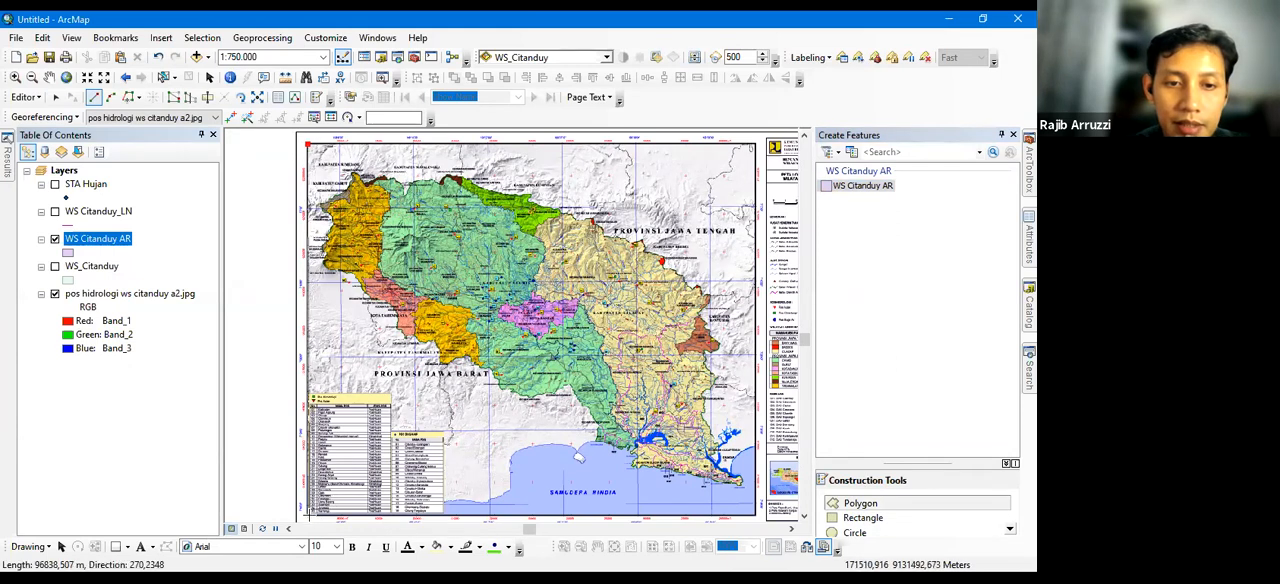
pyautogui.click(308, 515)
pyautogui.click(755, 516)
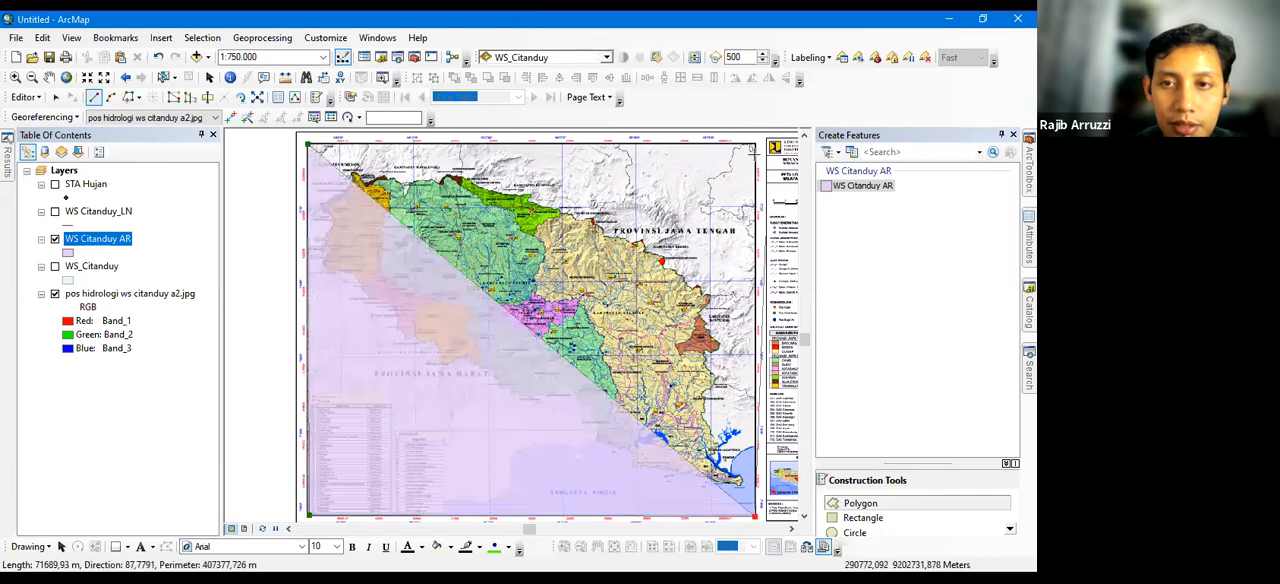
pyautogui.doubleClick(754, 143)
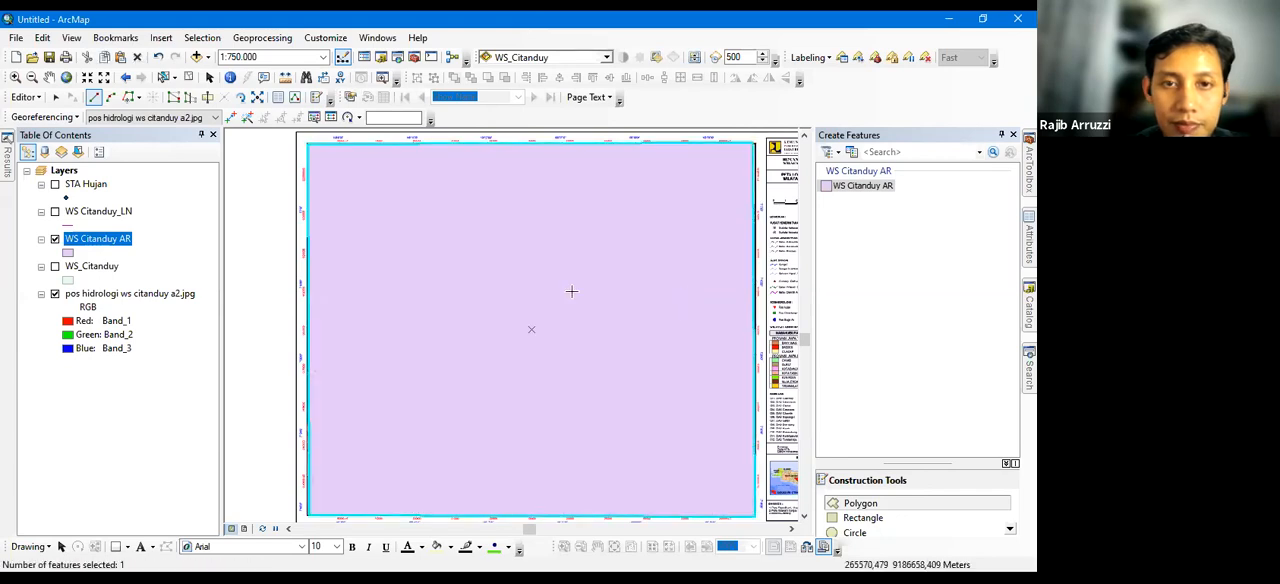
pyautogui.click(188, 77)
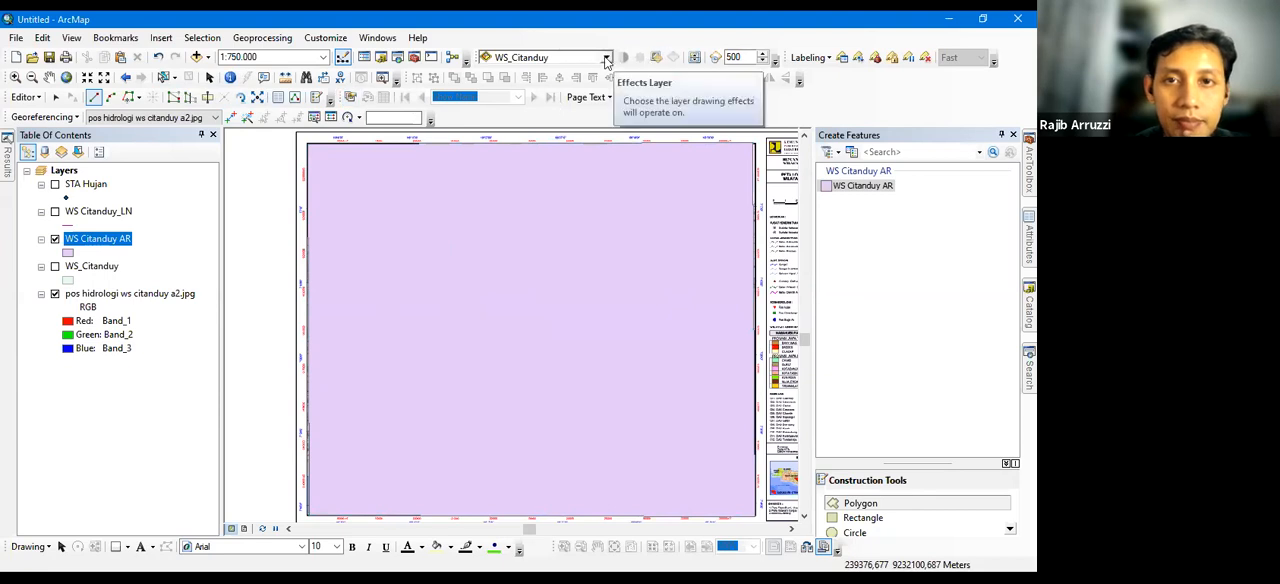
# Set the transparency of the WS Citanduy AR layer to 50%
pyautogui.click(605, 57)
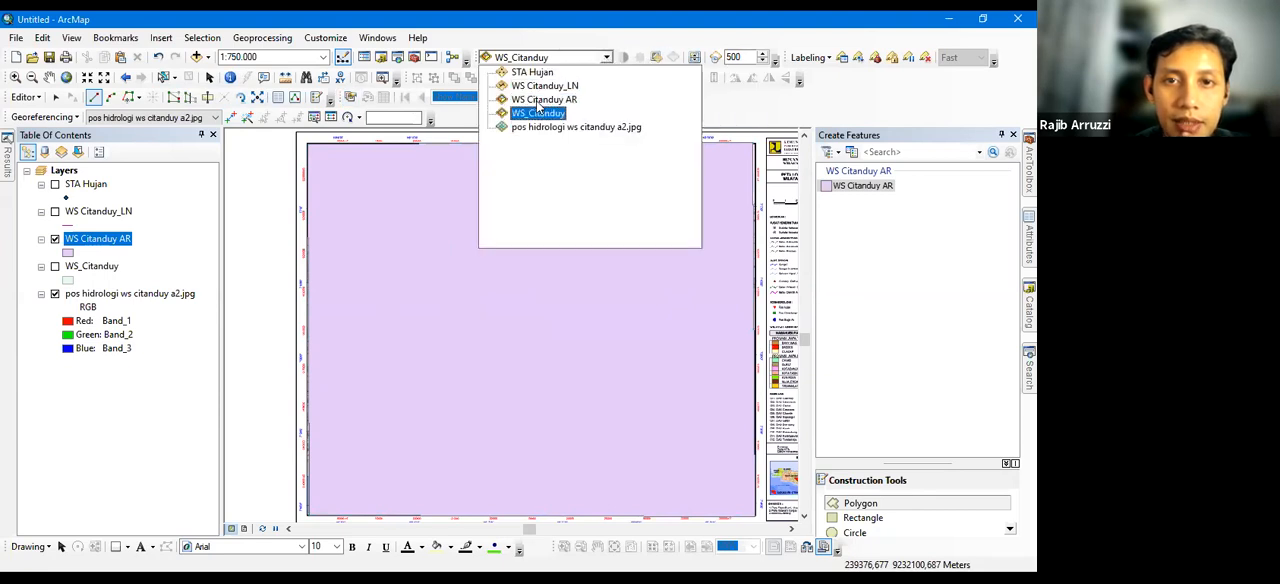
pyautogui.click(655, 58)
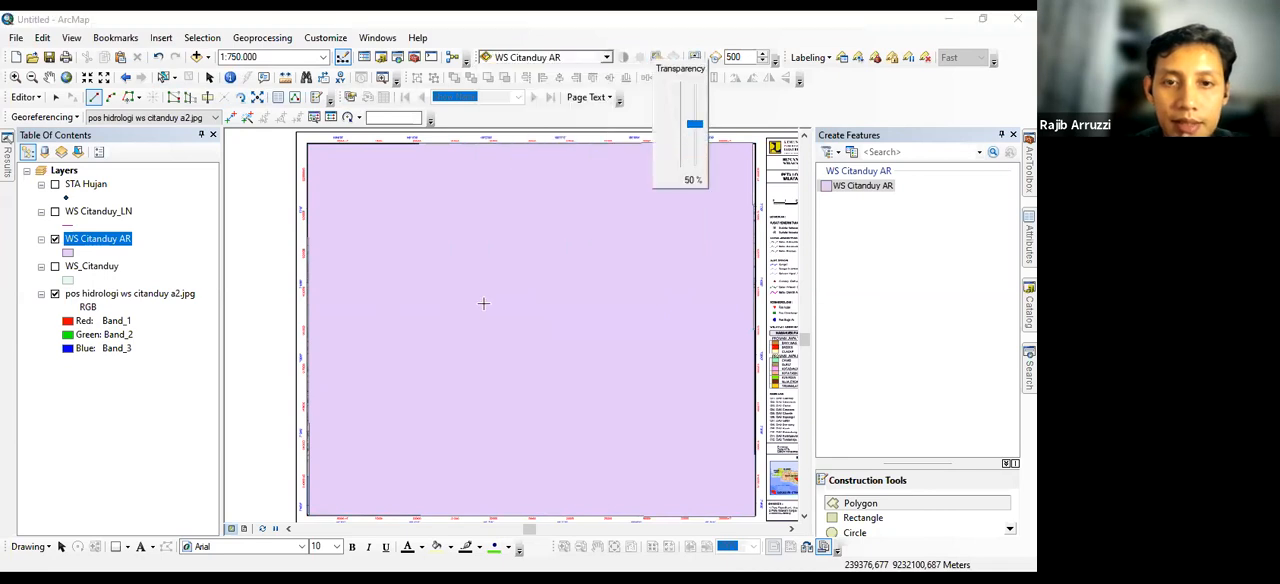
pyautogui.click(497, 348)
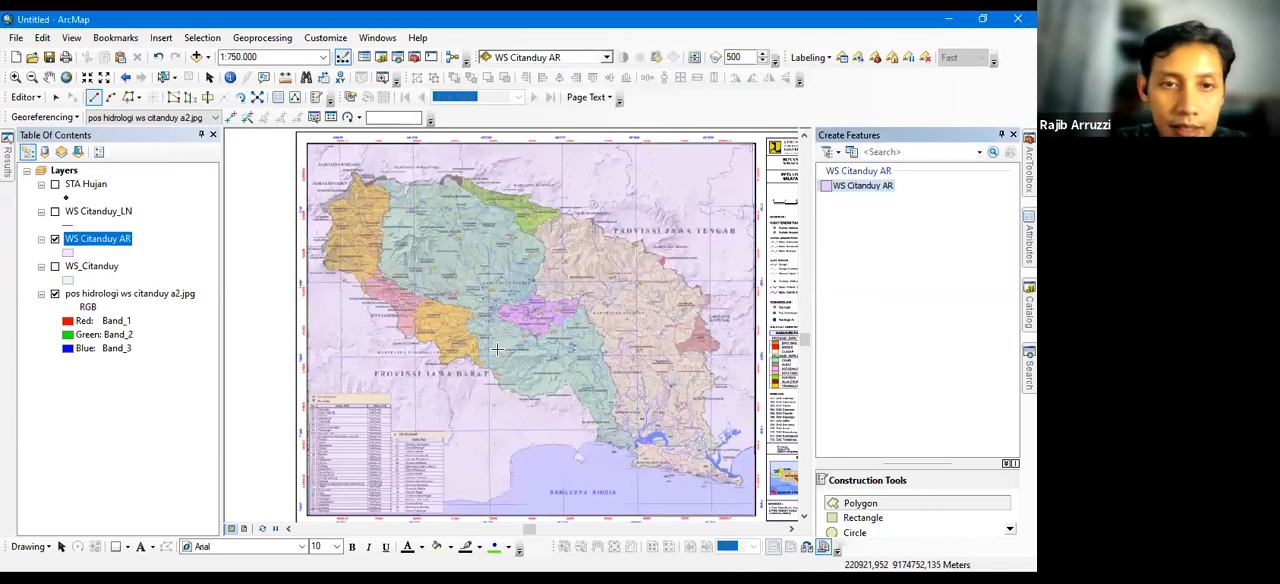
pyautogui.click(164, 77)
pyautogui.click(300, 172)
pyautogui.click(207, 98)
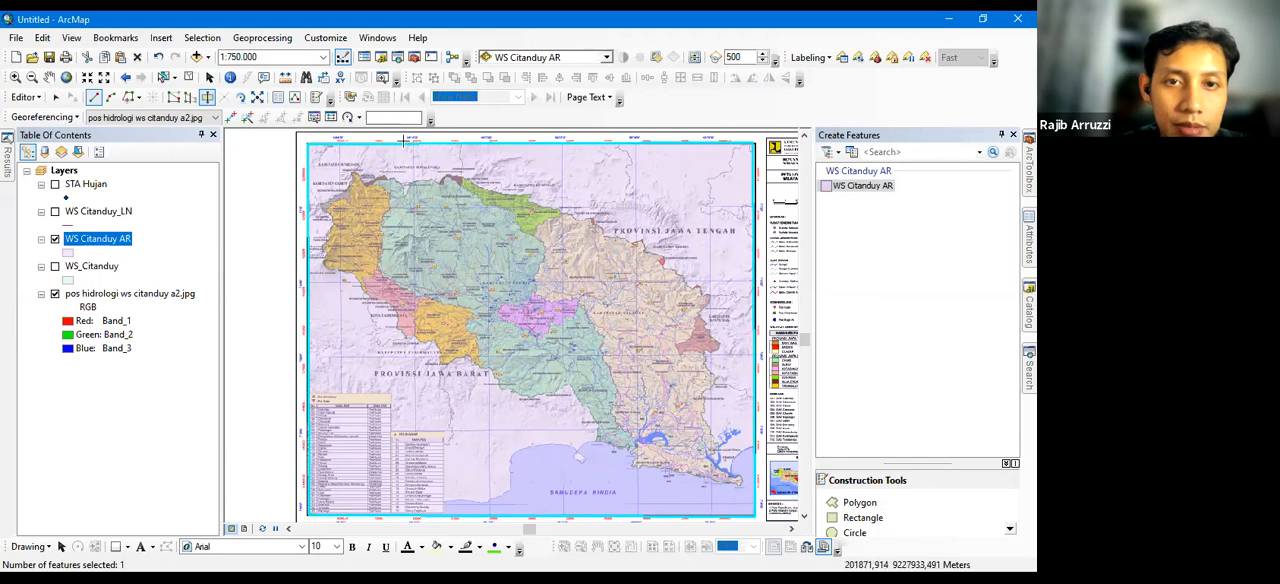
pyautogui.click(290, 186)
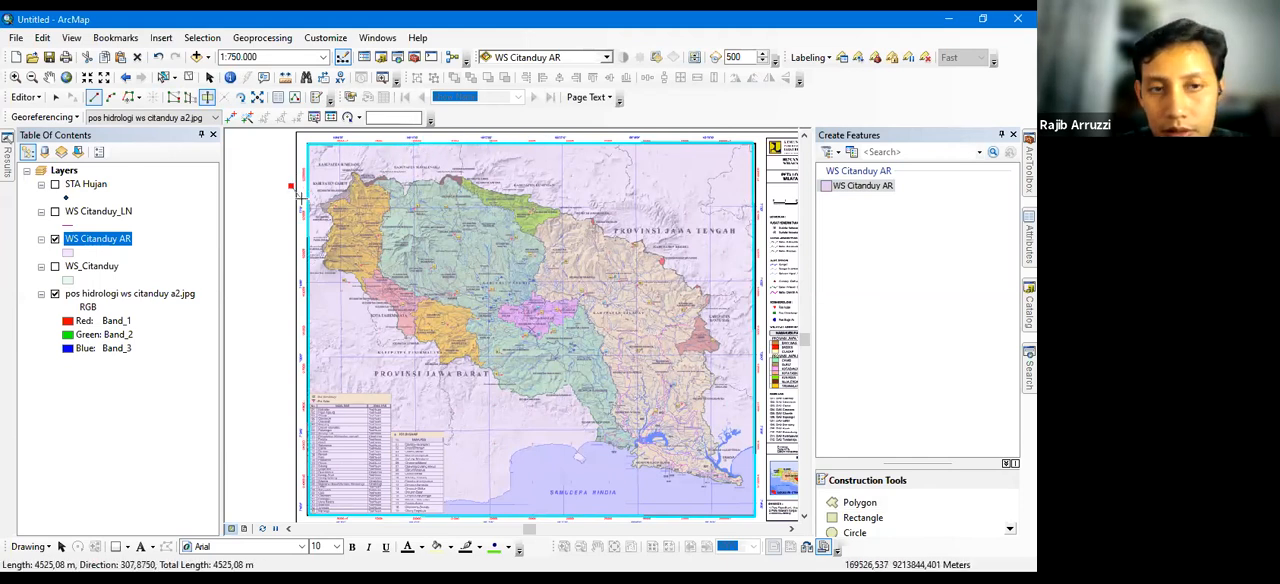
pyautogui.click(312, 199)
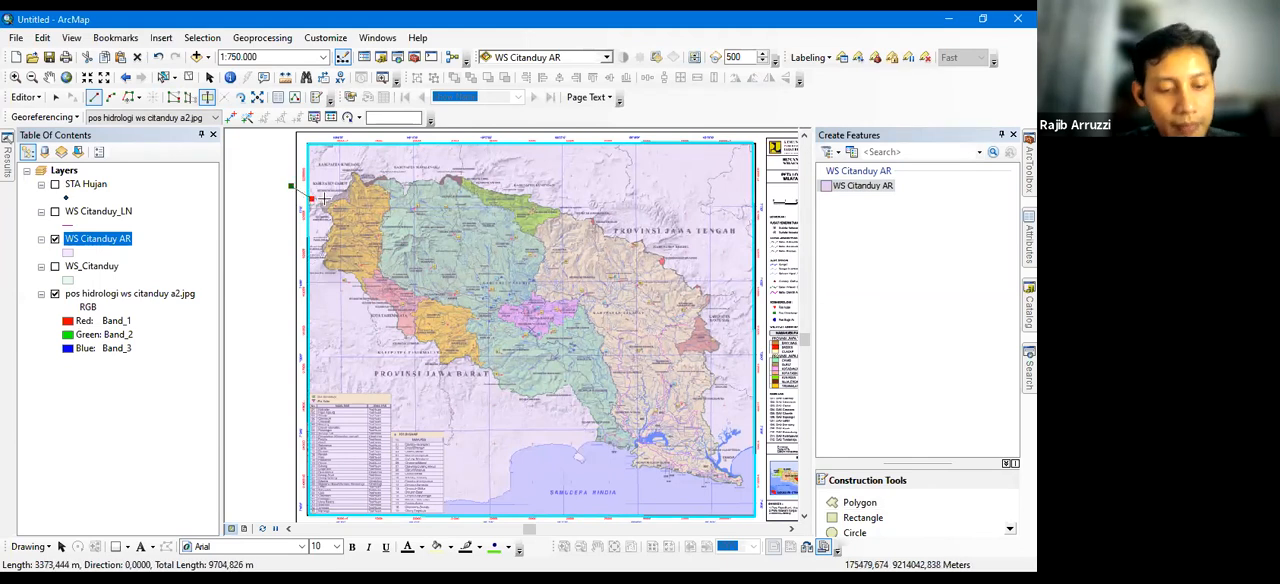
pyautogui.hotkey('ctrl', 'z')
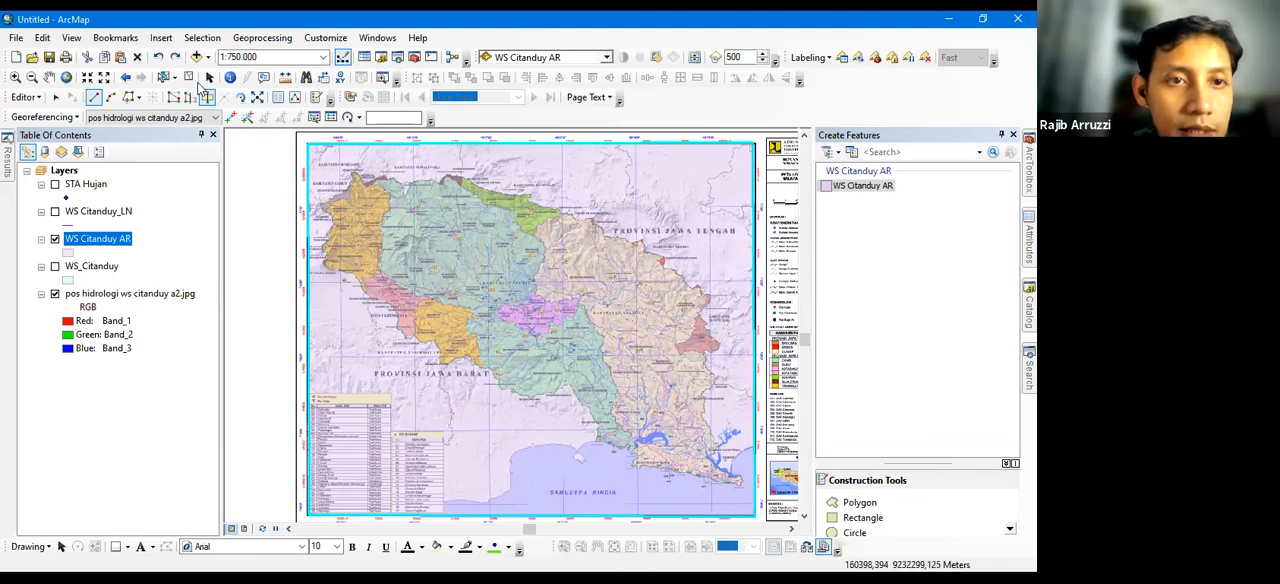
# Delete the rectangular polygon that covers the whole map frame
pyautogui.click(164, 78)
pyautogui.click(660, 322)
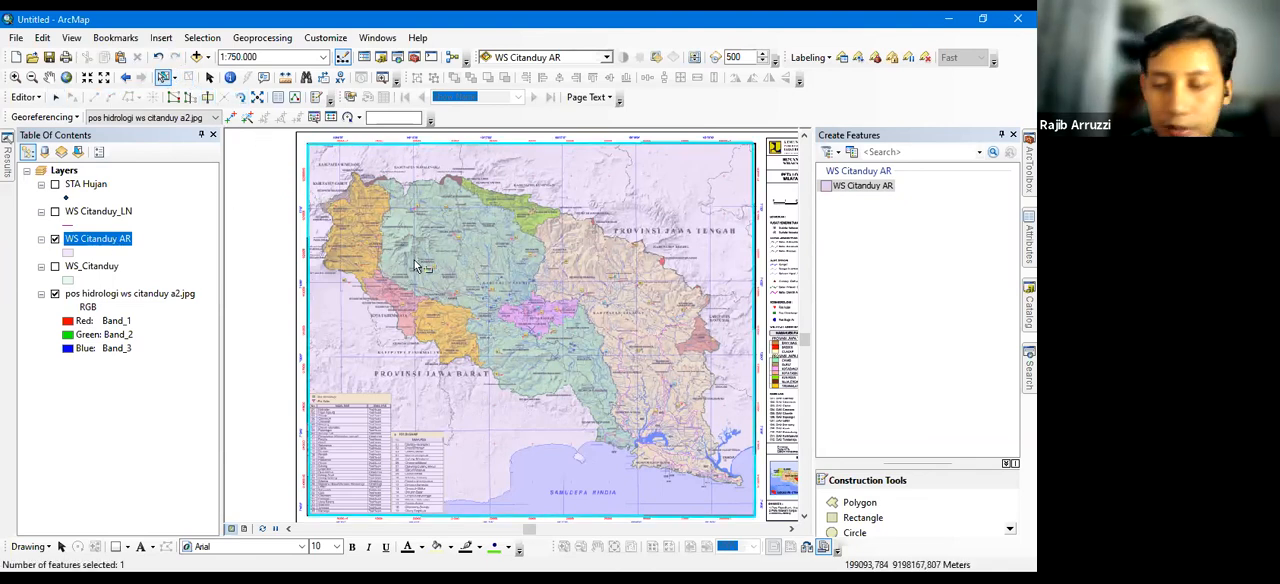
# Draw one rough polygon around the whole coloured Citanduy watershed, starting at its southeastern coastal tip, and clear its selection
pyautogui.click(855, 503)
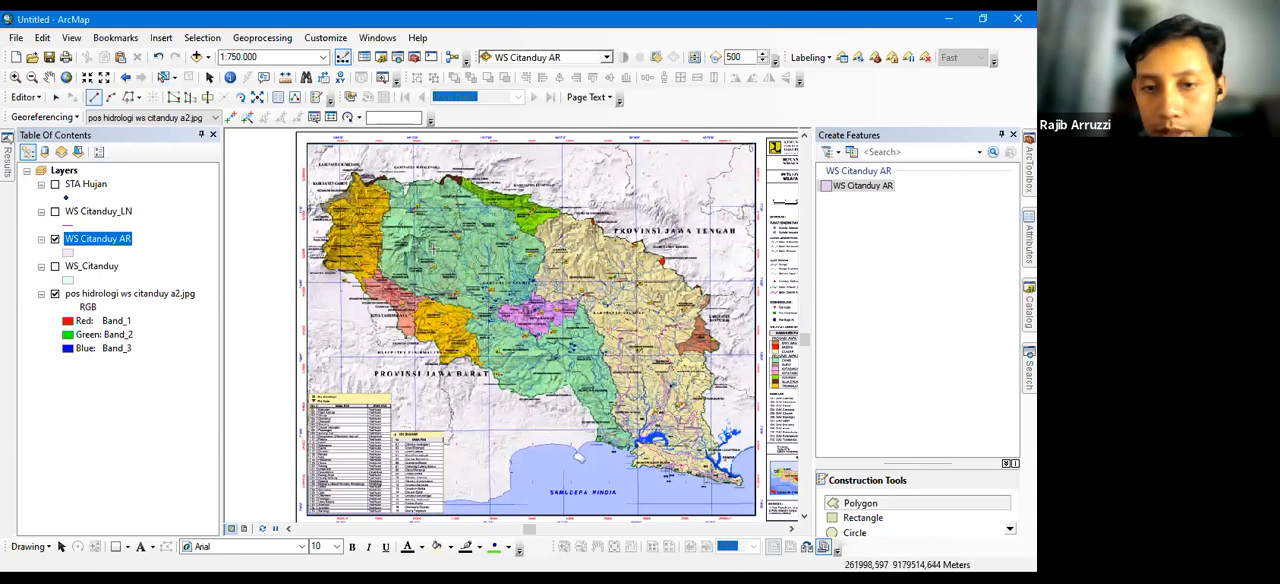
pyautogui.click(741, 485)
pyautogui.click(677, 472)
pyautogui.click(641, 465)
pyautogui.click(611, 451)
pyautogui.click(587, 418)
pyautogui.click(566, 391)
pyautogui.click(525, 399)
pyautogui.click(485, 383)
pyautogui.click(466, 357)
pyautogui.click(428, 355)
pyautogui.click(401, 326)
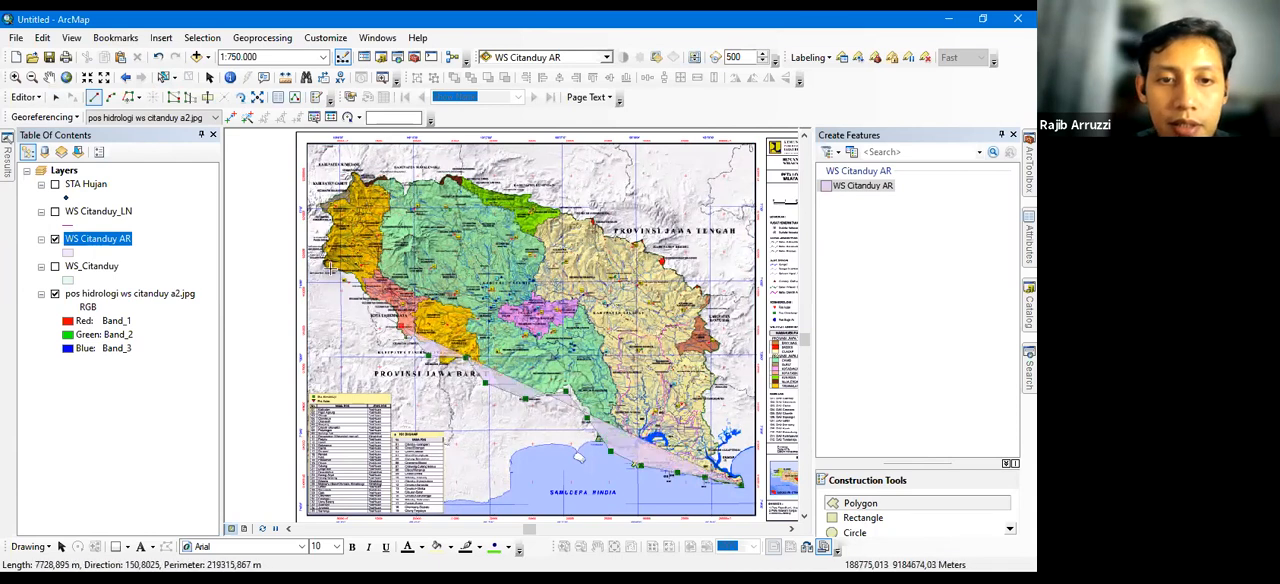
pyautogui.click(363, 307)
pyautogui.click(331, 269)
pyautogui.click(313, 242)
pyautogui.click(333, 184)
pyautogui.click(374, 171)
pyautogui.click(437, 173)
pyautogui.click(484, 176)
pyautogui.click(552, 198)
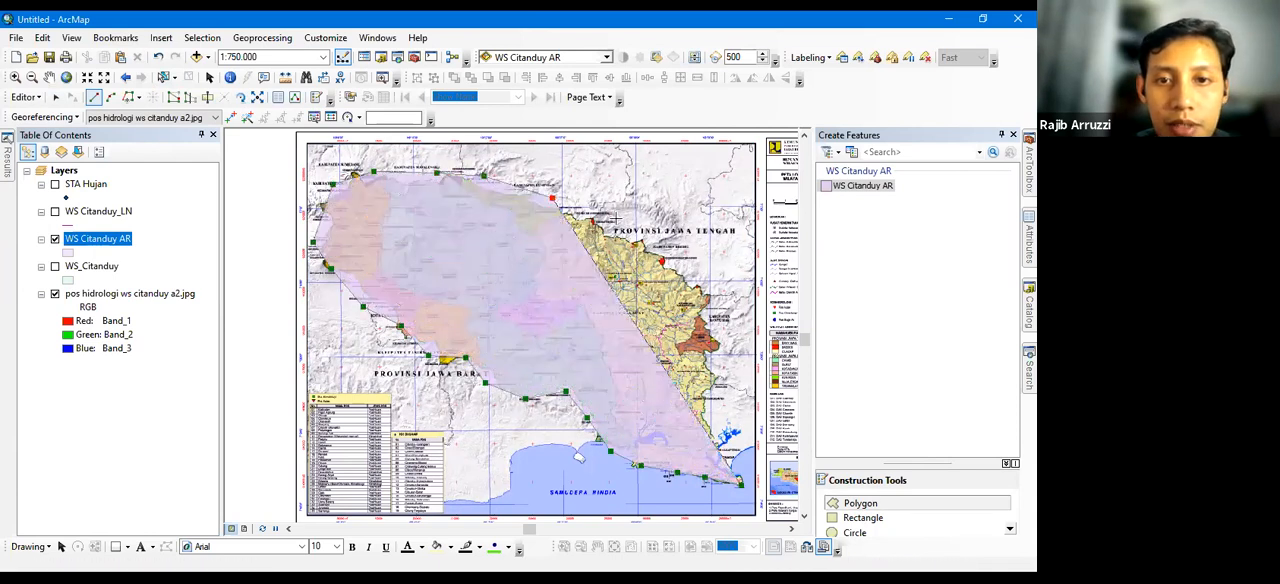
pyautogui.click(616, 219)
pyautogui.click(657, 240)
pyautogui.click(688, 274)
pyautogui.click(704, 318)
pyautogui.click(713, 346)
pyautogui.click(713, 398)
pyautogui.doubleClick(706, 432)
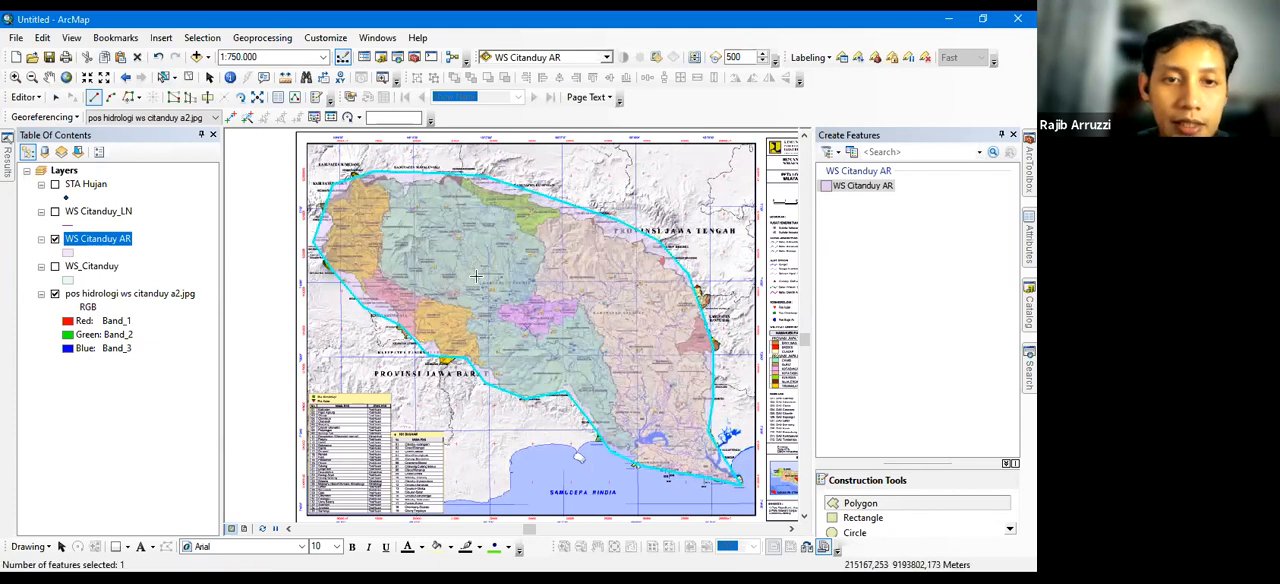
pyautogui.click(188, 77)
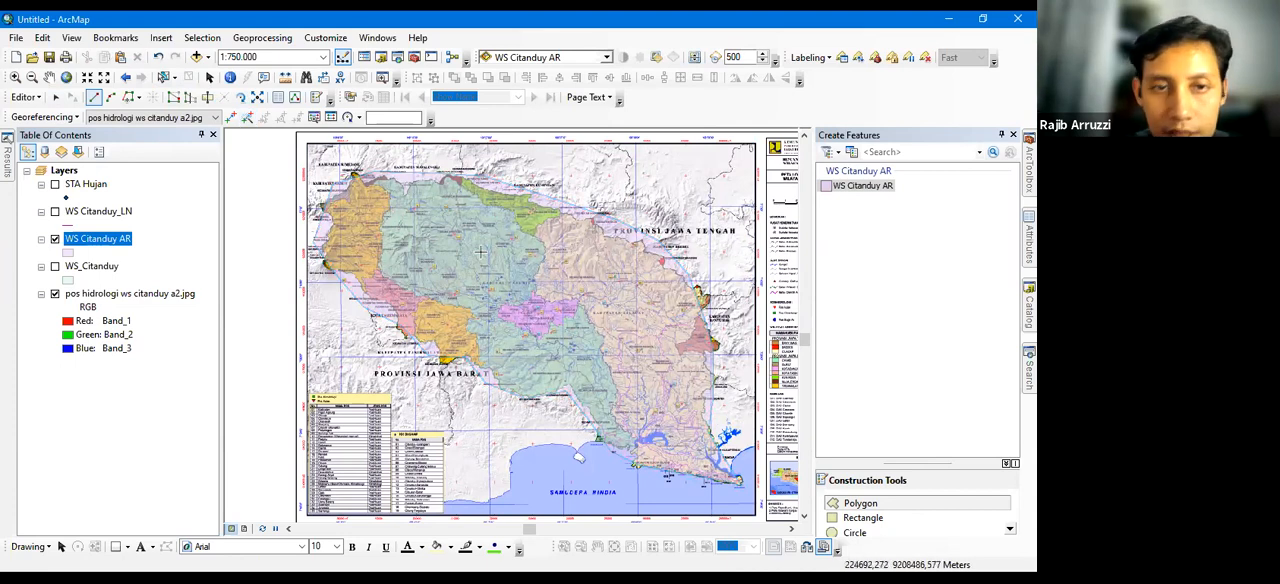
# Cut the watershed polygon along the eastern edge of the orange northwestern area, correcting misplaced vertices near its southern end
pyautogui.click(163, 77)
pyautogui.click(370, 300)
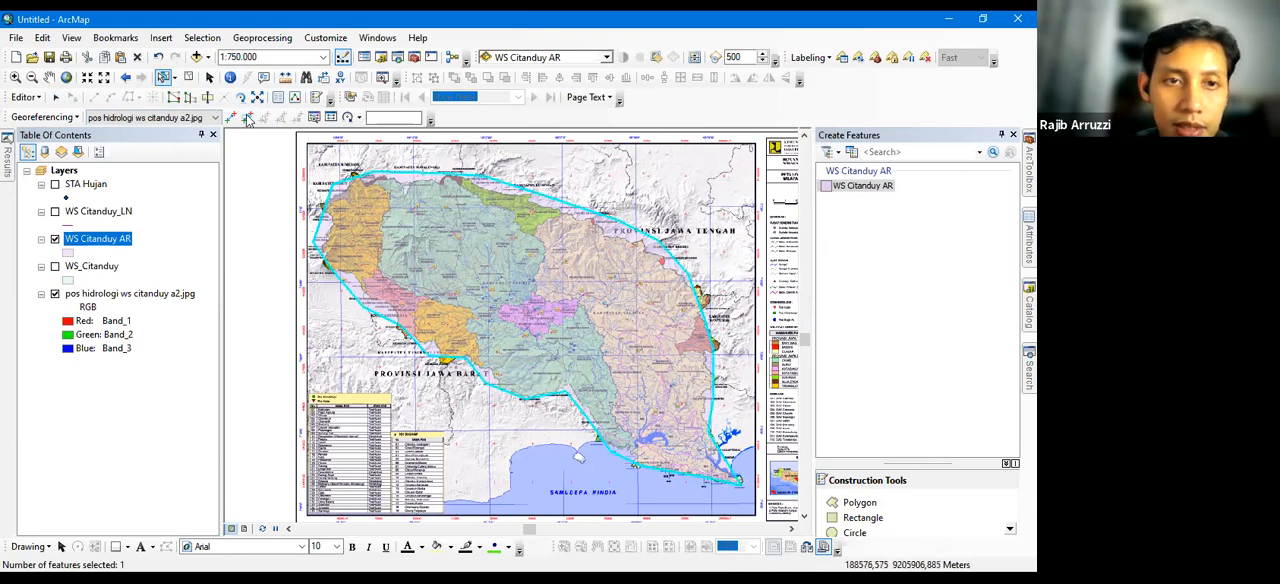
pyautogui.click(208, 98)
pyautogui.click(344, 169)
pyautogui.click(364, 184)
pyautogui.click(381, 192)
pyautogui.click(383, 206)
pyautogui.click(380, 220)
pyautogui.click(378, 244)
pyautogui.click(382, 255)
pyautogui.click(388, 270)
pyautogui.click(396, 284)
pyautogui.click(410, 295)
pyautogui.hotkey('ctrl', 'z')
pyautogui.hotkey('ctrl', 'z')
pyautogui.hotkey('ctrl', 'z')
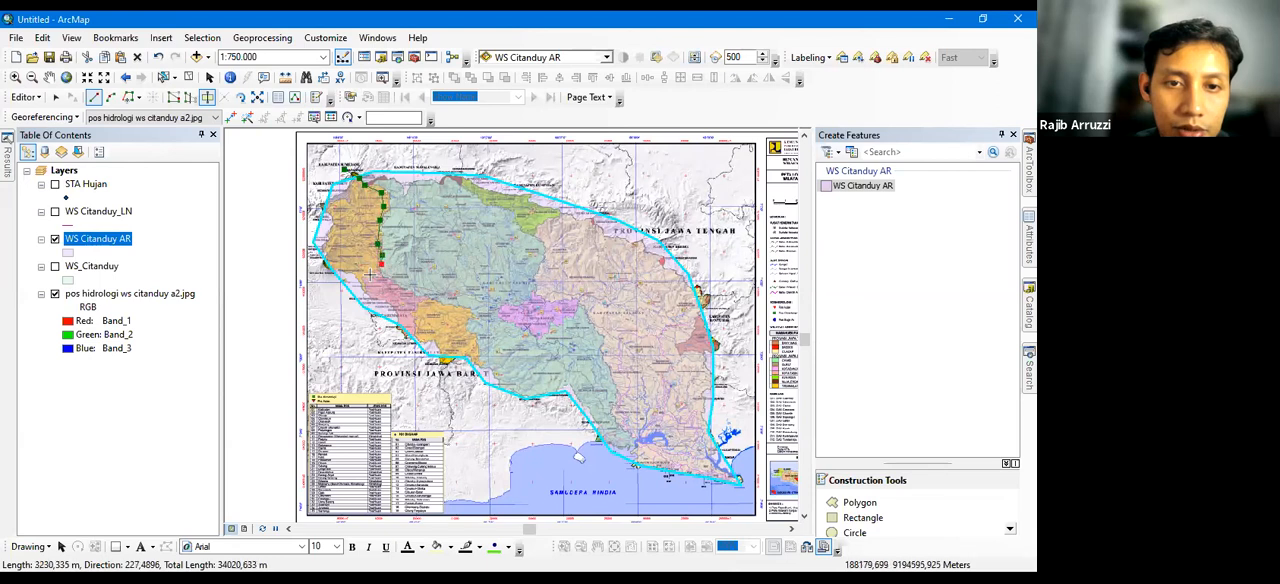
pyautogui.click(370, 276)
pyautogui.click(368, 283)
pyautogui.click(365, 290)
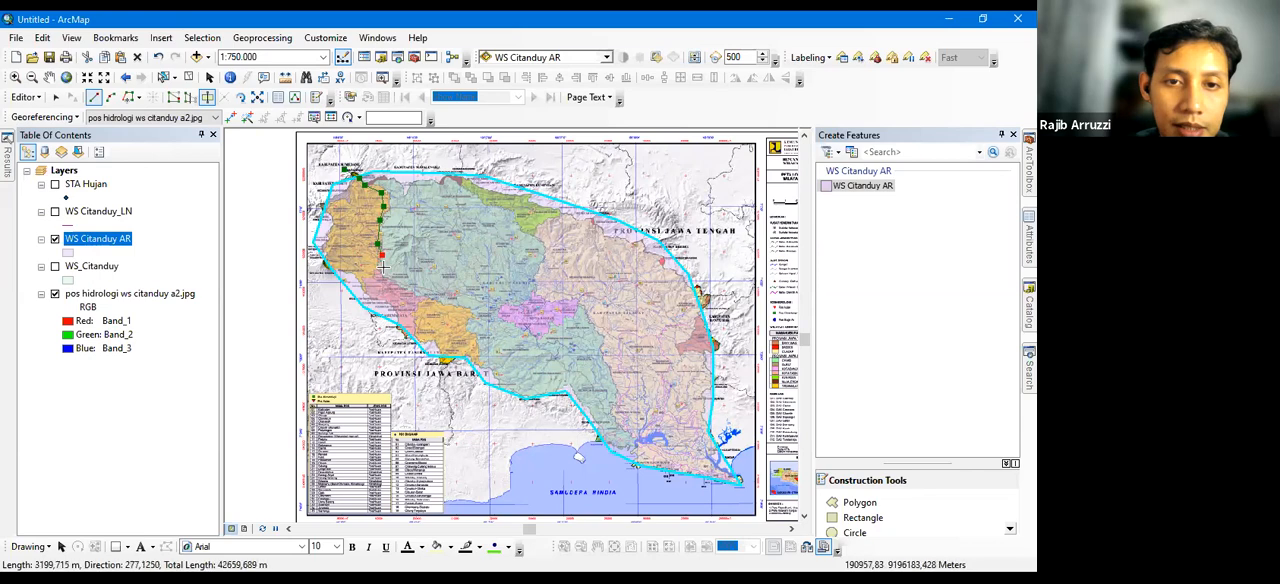
pyautogui.click(366, 277)
pyautogui.doubleClick(365, 328)
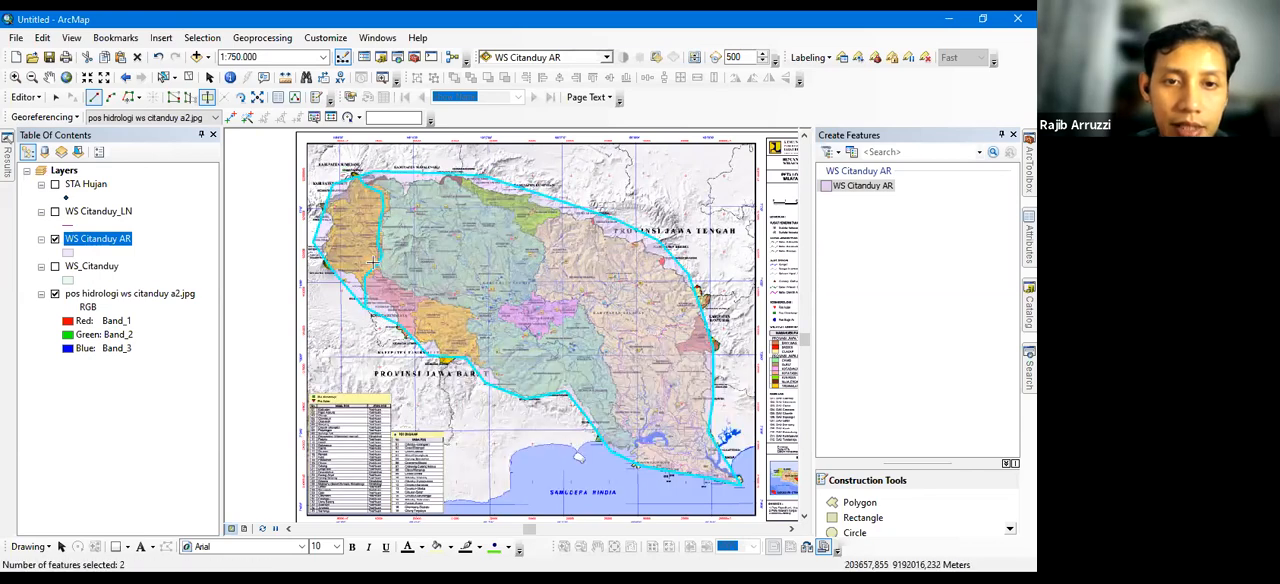
pyautogui.click(366, 258)
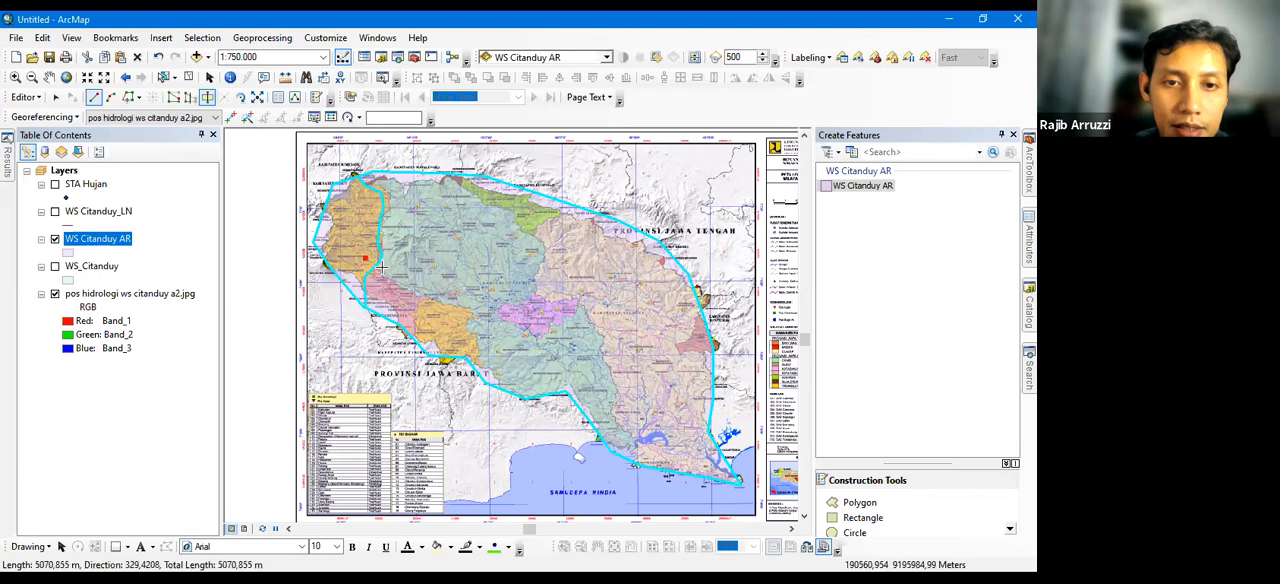
# Cut the pink and orange southwestern areas off the main watershed polygon along their northeastern edge and split them from each other
pyautogui.click(188, 78)
pyautogui.click(164, 78)
pyautogui.click(442, 280)
pyautogui.click(207, 97)
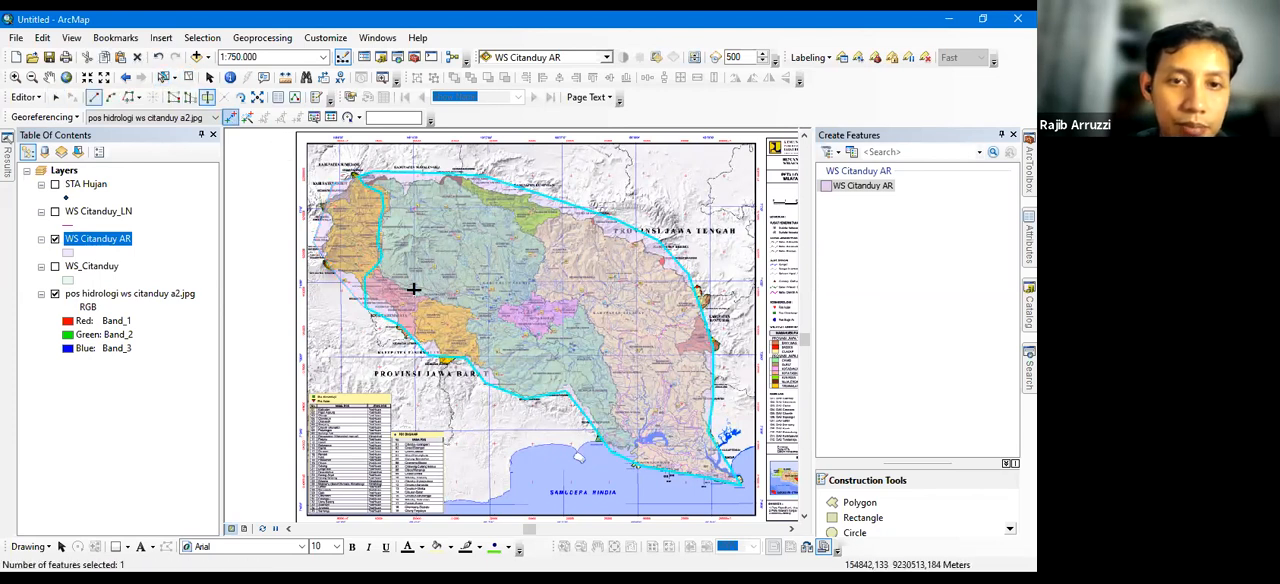
pyautogui.click(366, 258)
pyautogui.click(389, 282)
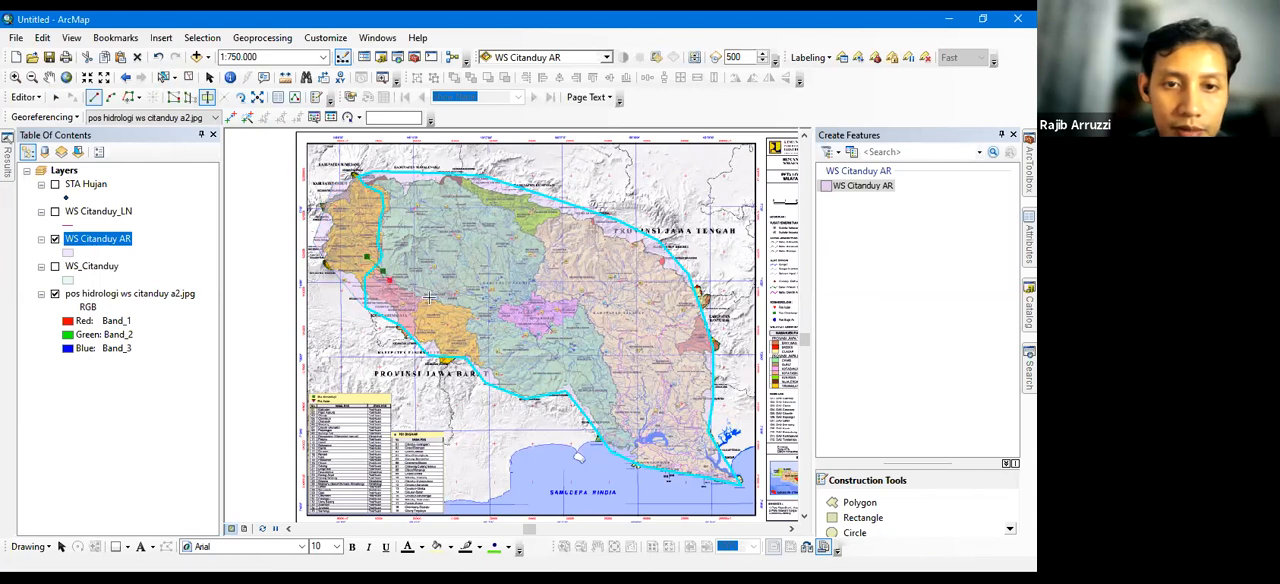
pyautogui.click(408, 285)
pyautogui.click(417, 290)
pyautogui.click(425, 296)
pyautogui.click(434, 300)
pyautogui.click(449, 304)
pyautogui.click(468, 310)
pyautogui.click(472, 321)
pyautogui.click(472, 330)
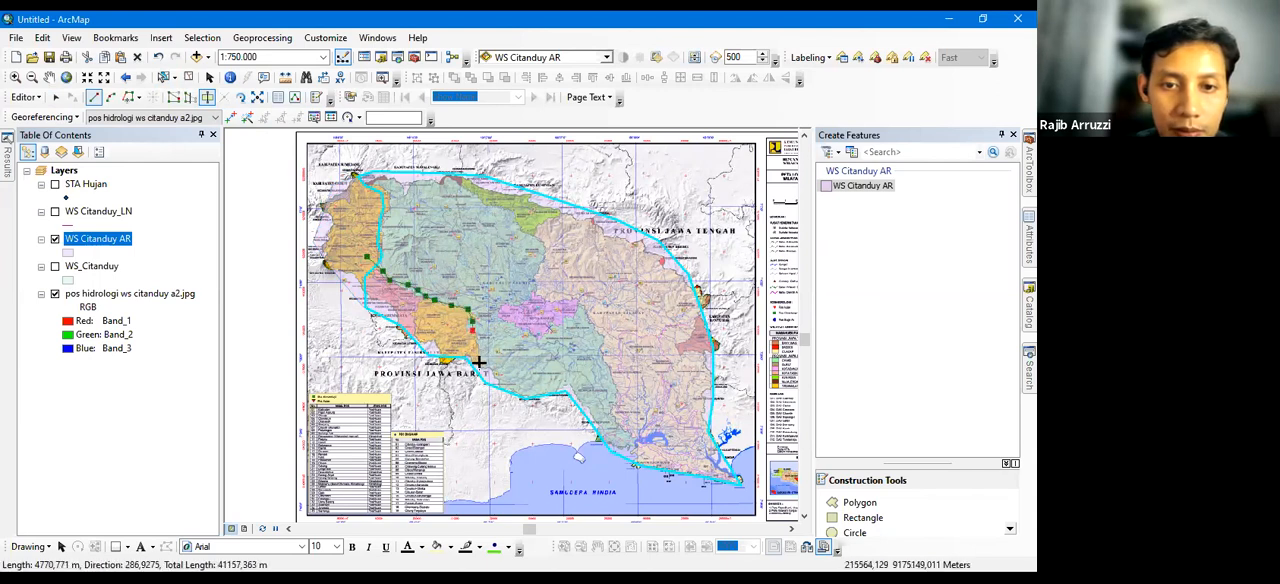
pyautogui.doubleClick(473, 381)
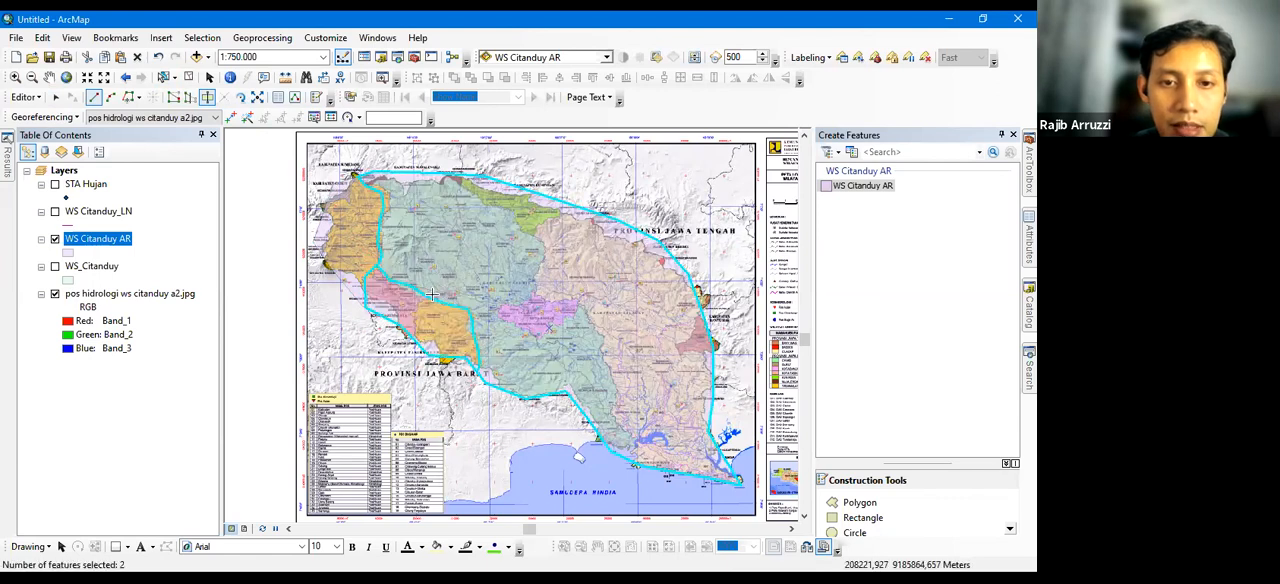
pyautogui.doubleClick(432, 293)
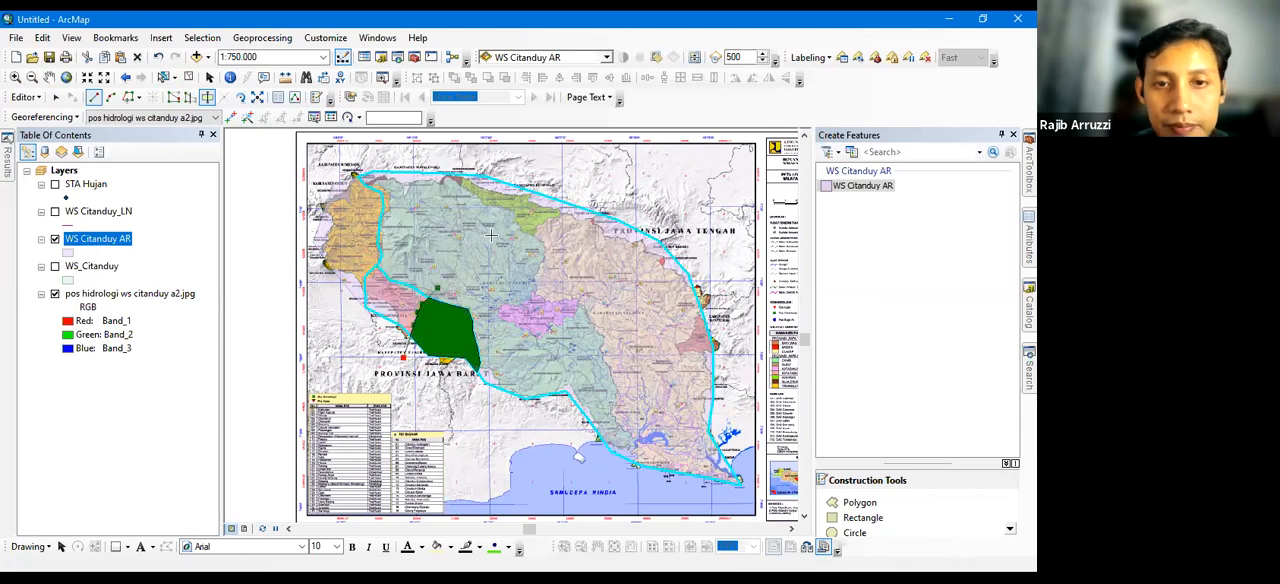
# Try to cut out the green northern area along its lower edge
pyautogui.click(435, 160)
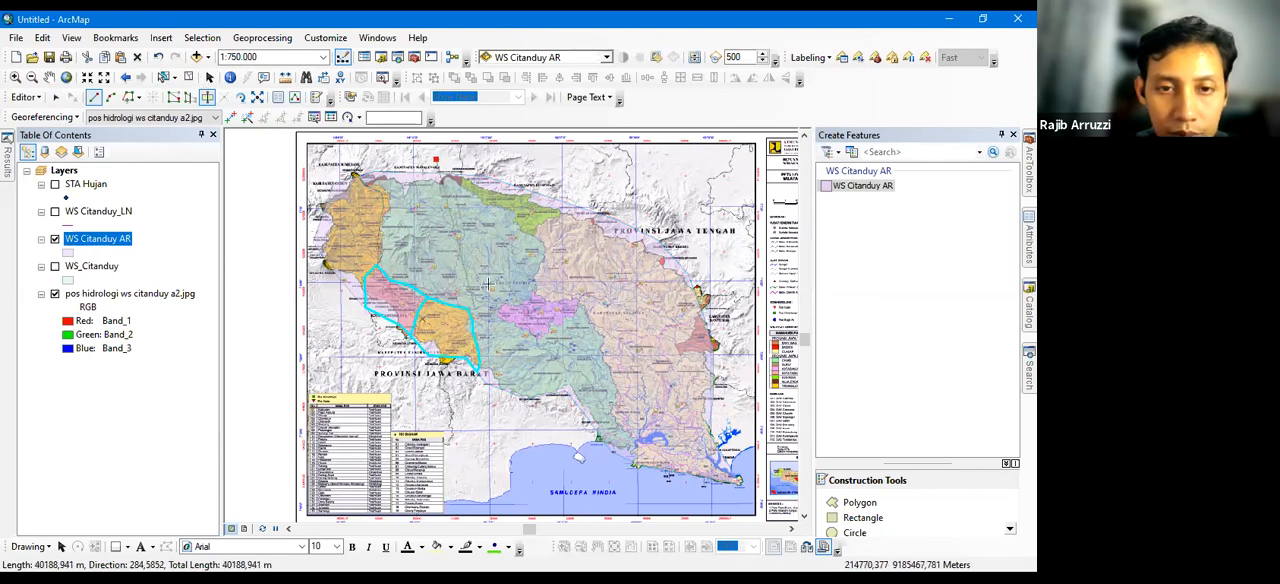
pyautogui.click(463, 200)
pyautogui.click(488, 218)
pyautogui.click(520, 230)
pyautogui.click(537, 230)
pyautogui.click(557, 218)
pyautogui.doubleClick(582, 191)
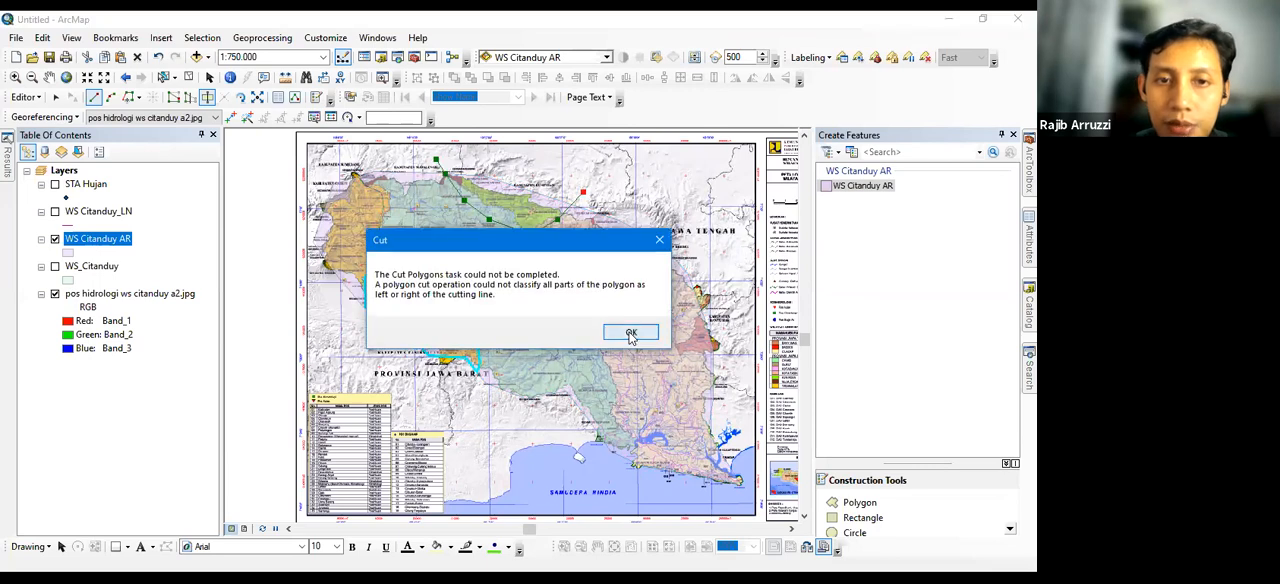
pyautogui.press('Return')
# Select the large remaining watershed polygon and activate the Cut Polygons tool
pyautogui.click(163, 77)
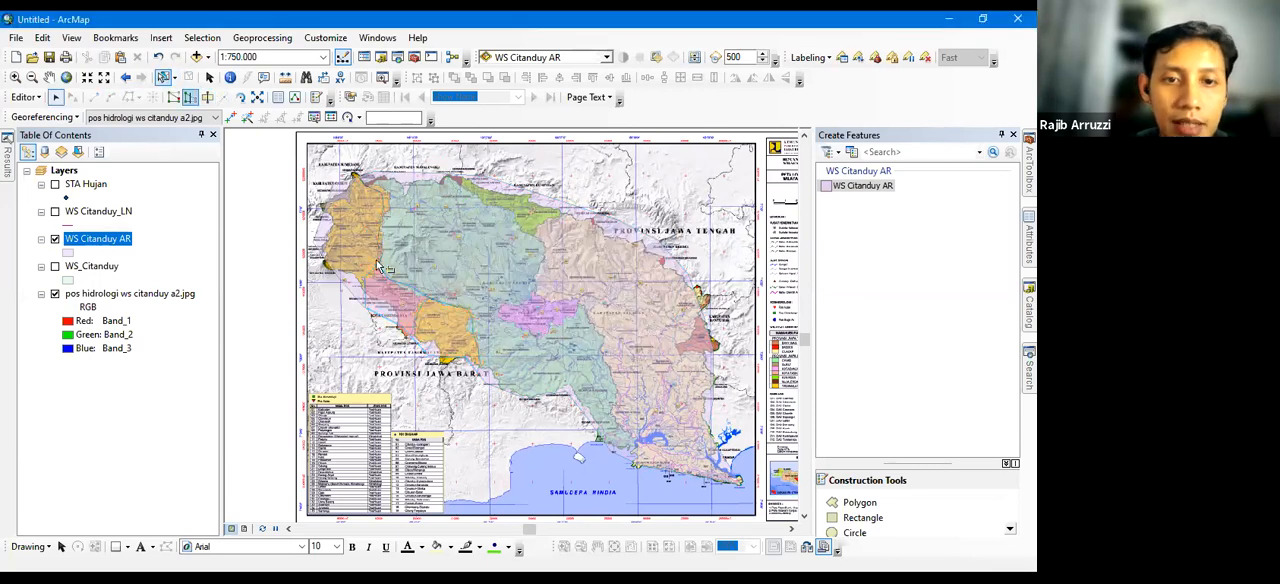
pyautogui.click(485, 252)
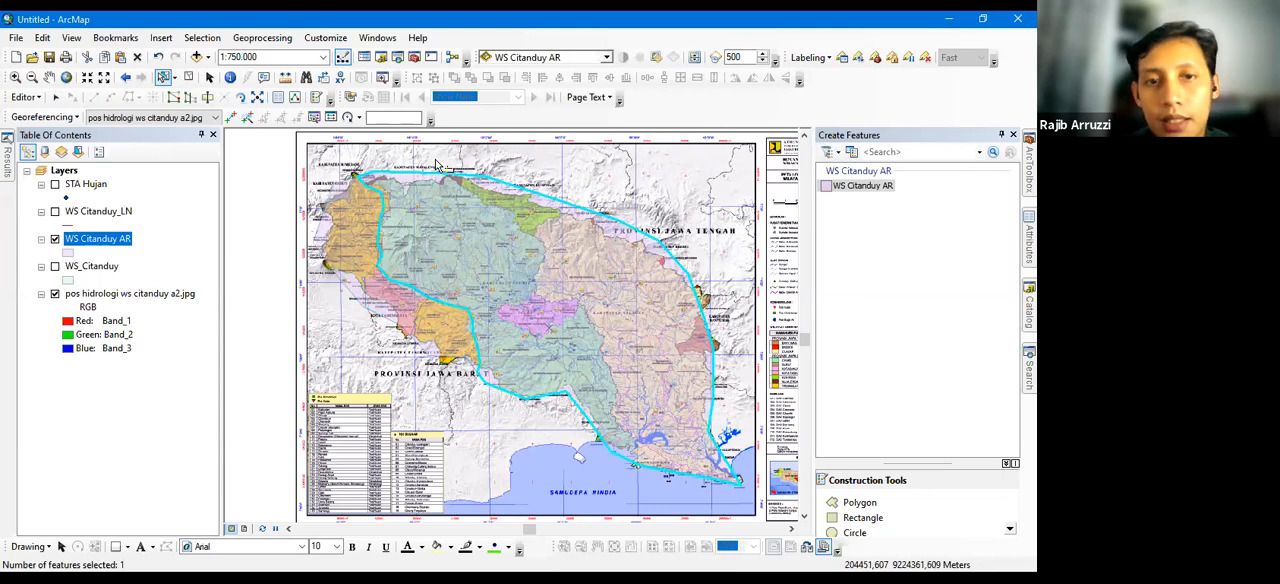
pyautogui.click(207, 97)
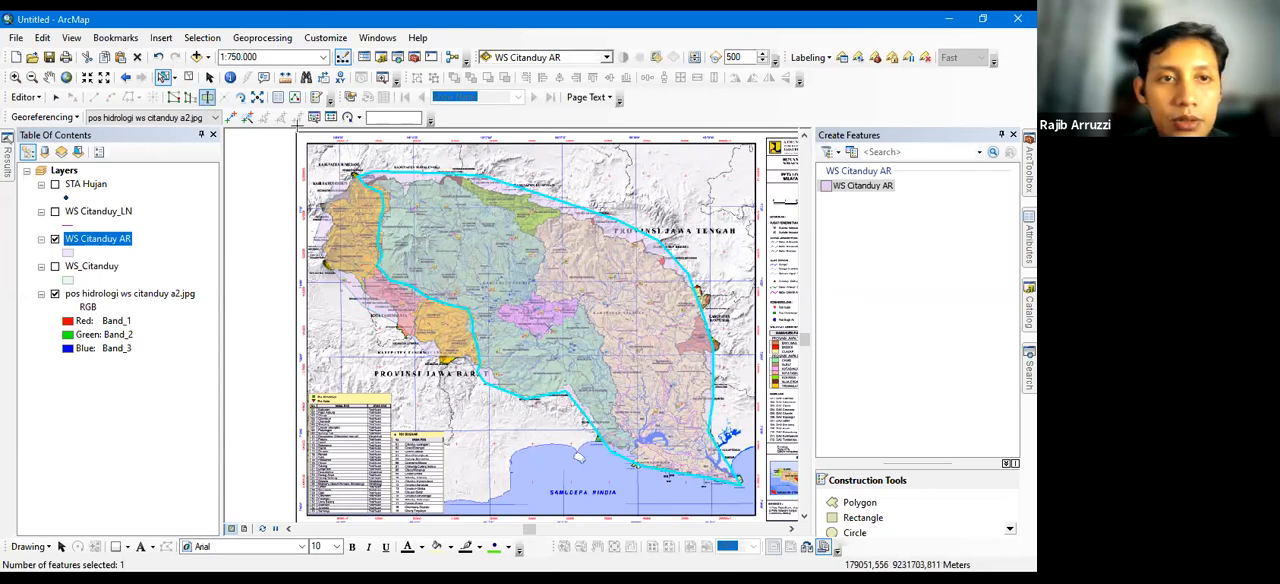
# Try to cut the green northern area off the large watershed polygon
pyautogui.click(442, 158)
pyautogui.click(452, 181)
pyautogui.click(462, 195)
pyautogui.click(500, 213)
pyautogui.click(510, 221)
pyautogui.click(518, 227)
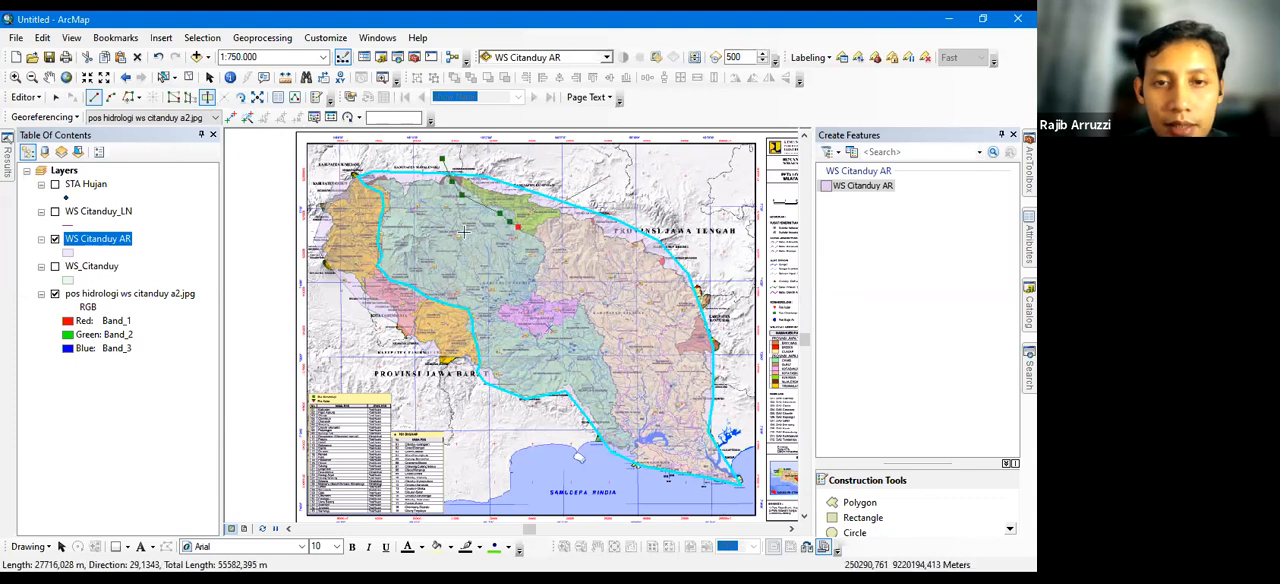
pyautogui.click(527, 239)
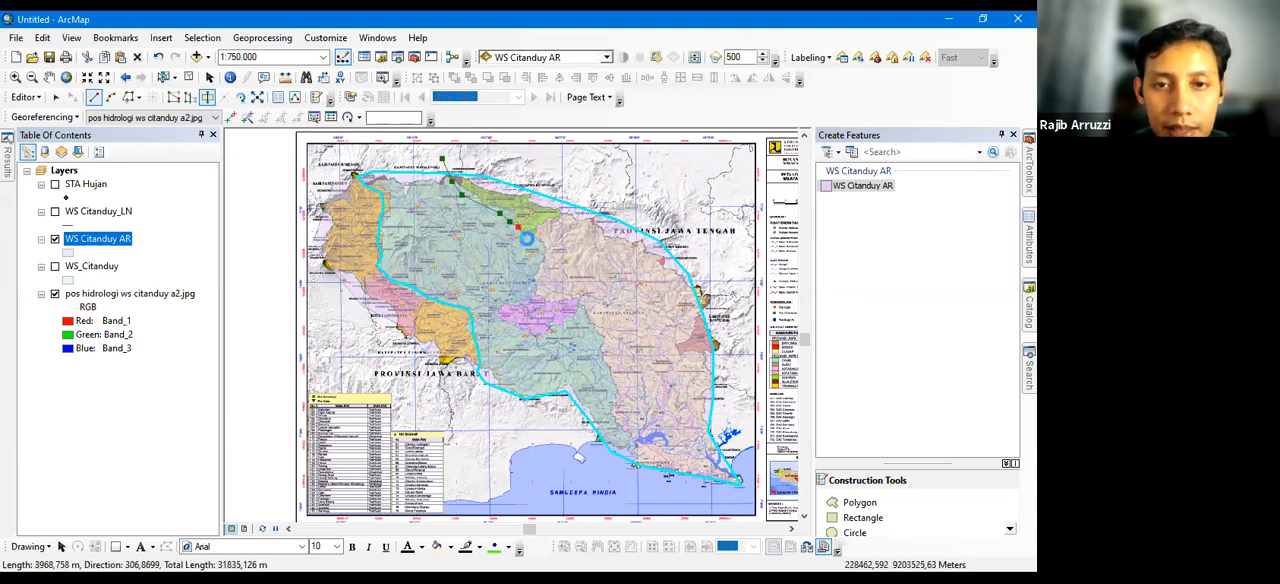
pyautogui.doubleClick(607, 333)
pyautogui.click(607, 333)
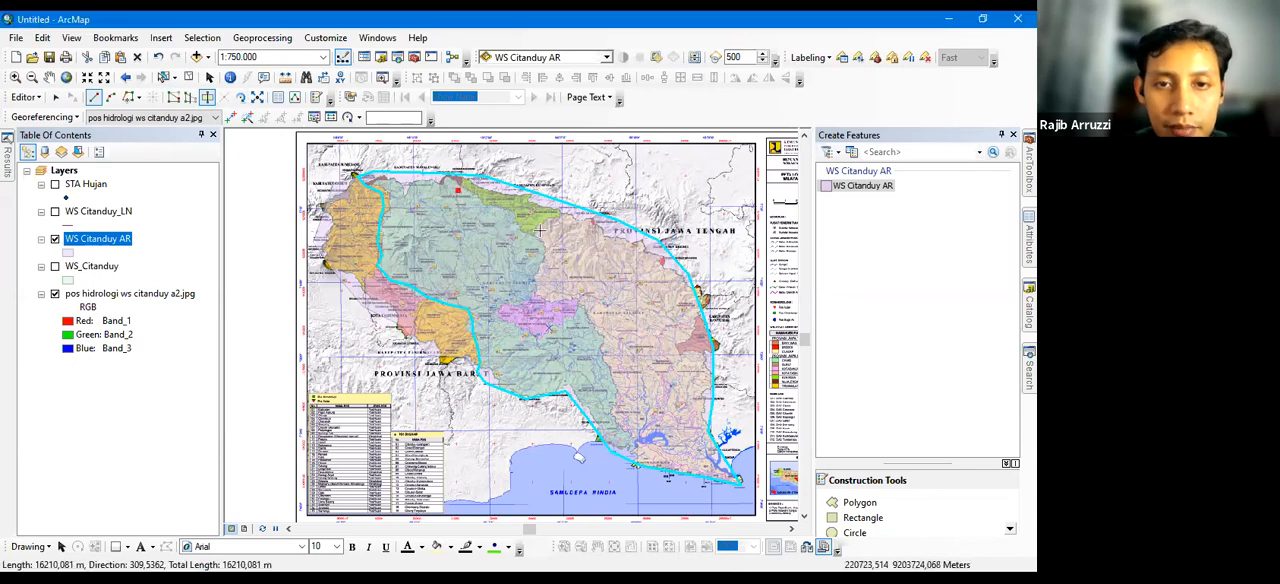
pyautogui.doubleClick(650, 342)
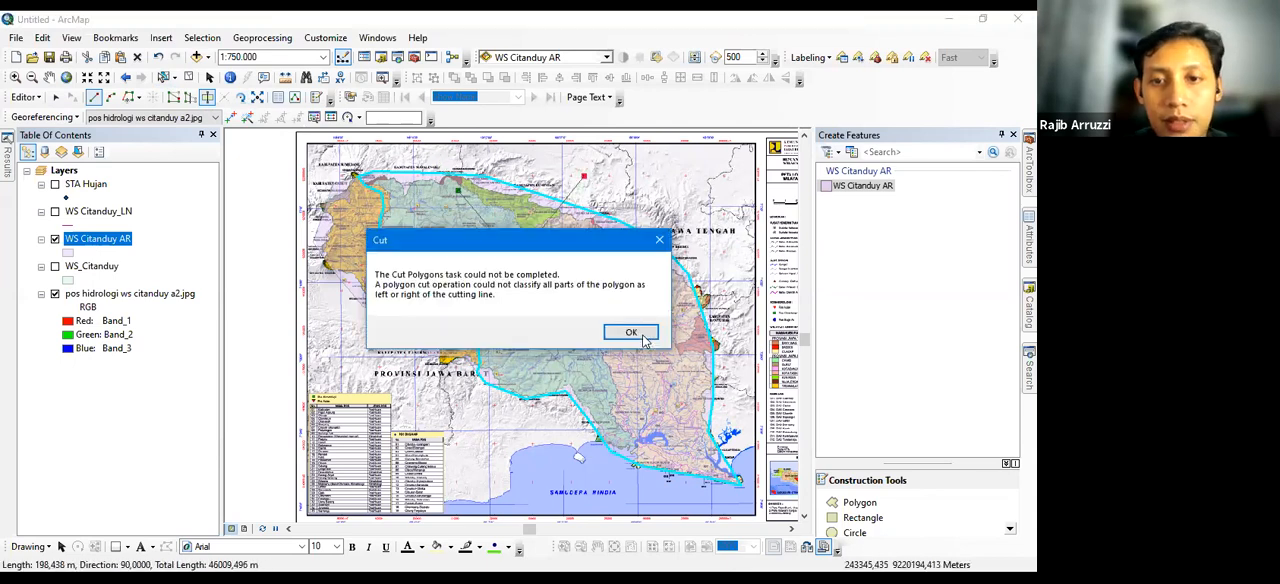
pyautogui.click(642, 332)
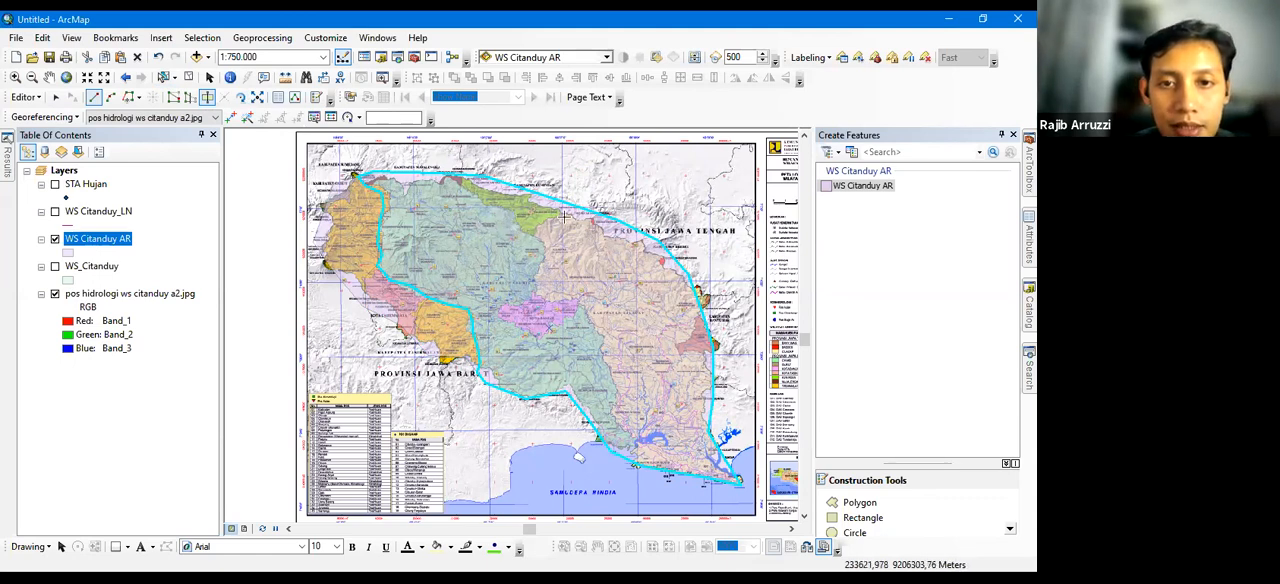
# Cut the green northern area off the large watershed polygon, tracing its lower edge from outside the northern boundary and back out
pyautogui.click(435, 158)
pyautogui.click(450, 176)
pyautogui.click(465, 187)
pyautogui.click(478, 201)
pyautogui.click(499, 215)
pyautogui.click(514, 225)
pyautogui.click(521, 230)
pyautogui.click(538, 228)
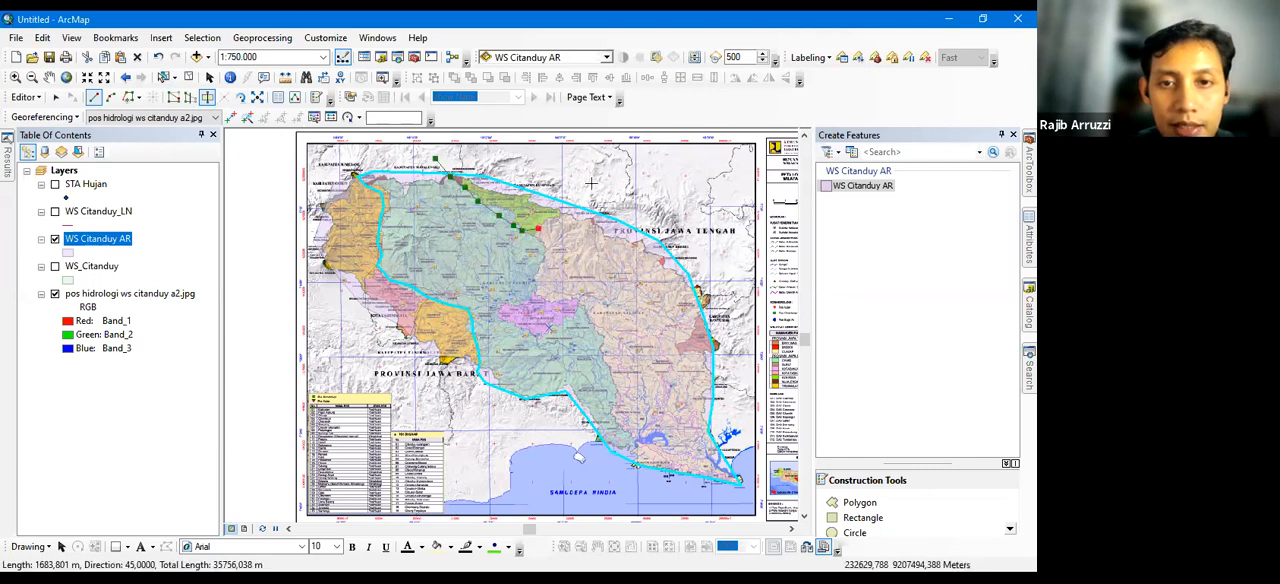
pyautogui.press('F2')
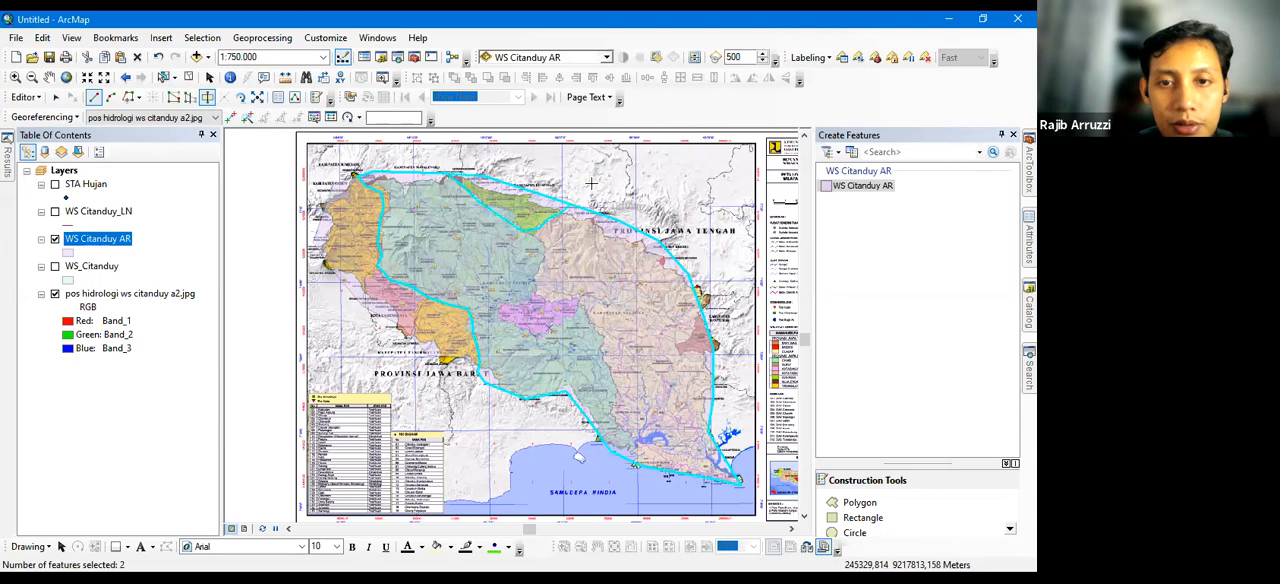
# Cut the watershed polygon along the border between the teal and beige areas, passing below the purple area down to the south coast
pyautogui.click(520, 215)
pyautogui.click(540, 235)
pyautogui.click(552, 250)
pyautogui.click(548, 269)
pyautogui.click(541, 279)
pyautogui.click(532, 291)
pyautogui.click(511, 303)
pyautogui.click(497, 312)
pyautogui.click(500, 322)
pyautogui.click(512, 330)
pyautogui.click(528, 338)
pyautogui.click(548, 338)
pyautogui.click(566, 322)
pyautogui.click(583, 311)
pyautogui.click(597, 331)
pyautogui.click(598, 355)
pyautogui.click(607, 374)
pyautogui.click(611, 393)
pyautogui.click(614, 409)
pyautogui.click(619, 424)
pyautogui.click(627, 437)
pyautogui.click(632, 450)
pyautogui.doubleClick(632, 470)
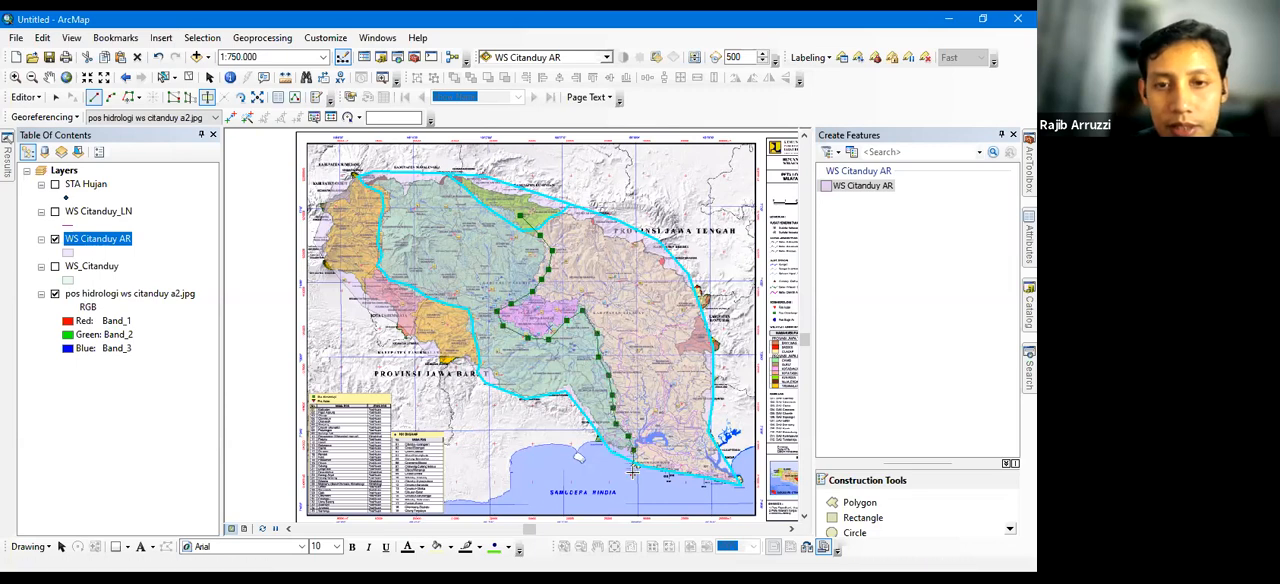
# Cut the purple central area off the beige eastern polygon along its upper edge
pyautogui.click(514, 279)
pyautogui.click(536, 294)
pyautogui.click(551, 301)
pyautogui.click(573, 300)
pyautogui.click(583, 311)
pyautogui.doubleClick(582, 325)
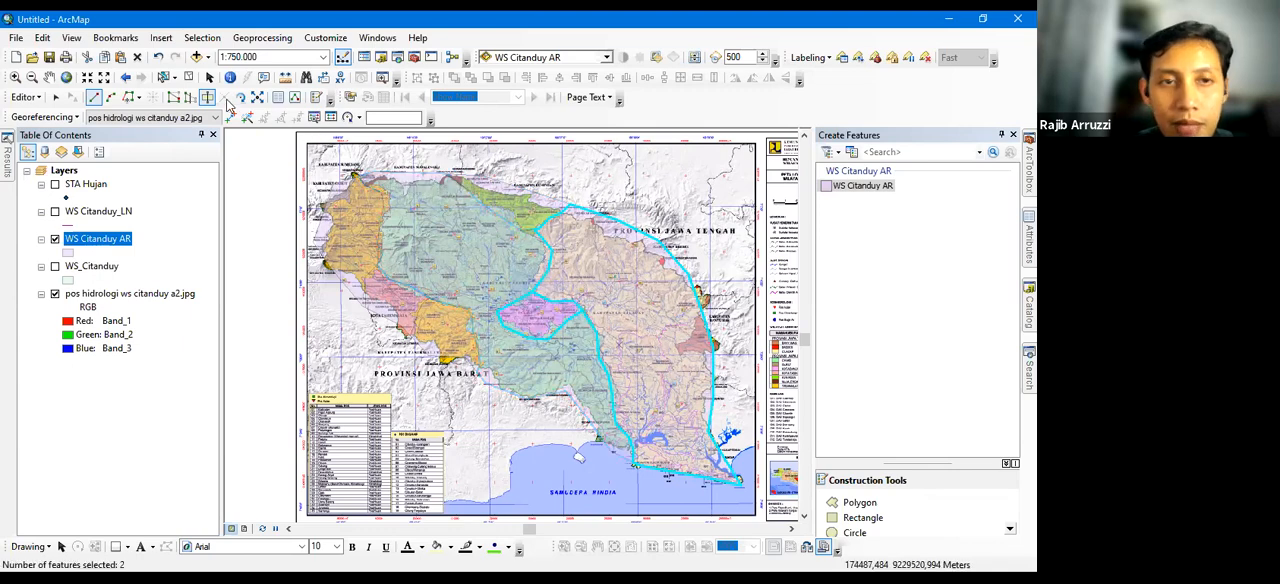
# Clear the feature selection and stop editing the WS Citanduy AR layer
pyautogui.click(188, 77)
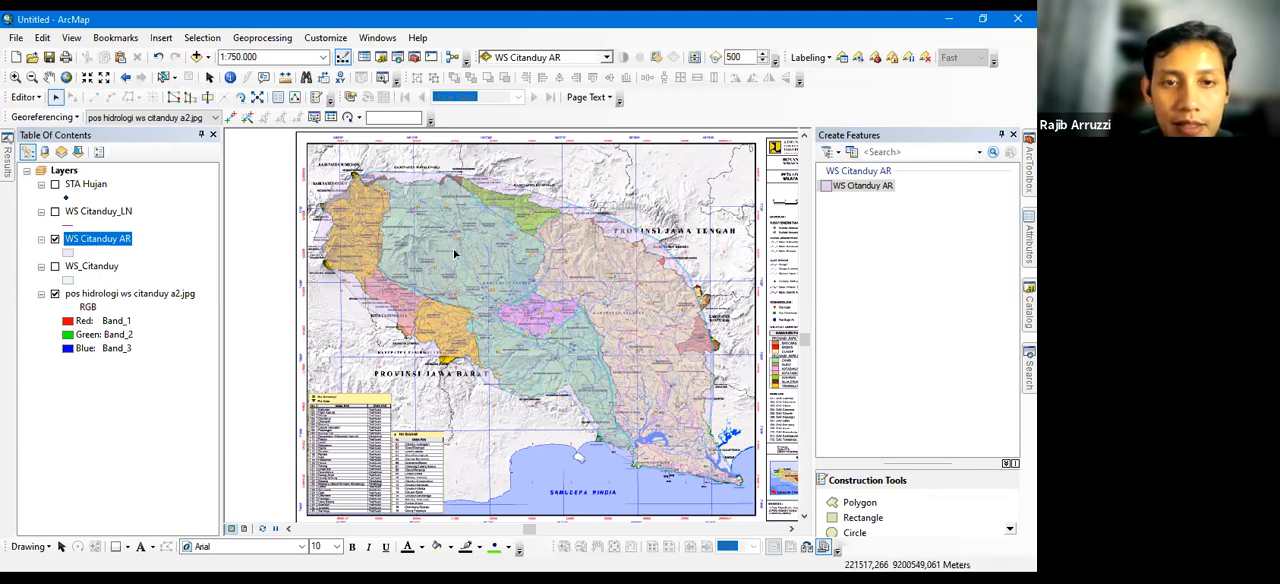
pyautogui.click(15, 77)
pyautogui.moveTo(436, 292); pyautogui.dragTo(379, 244)
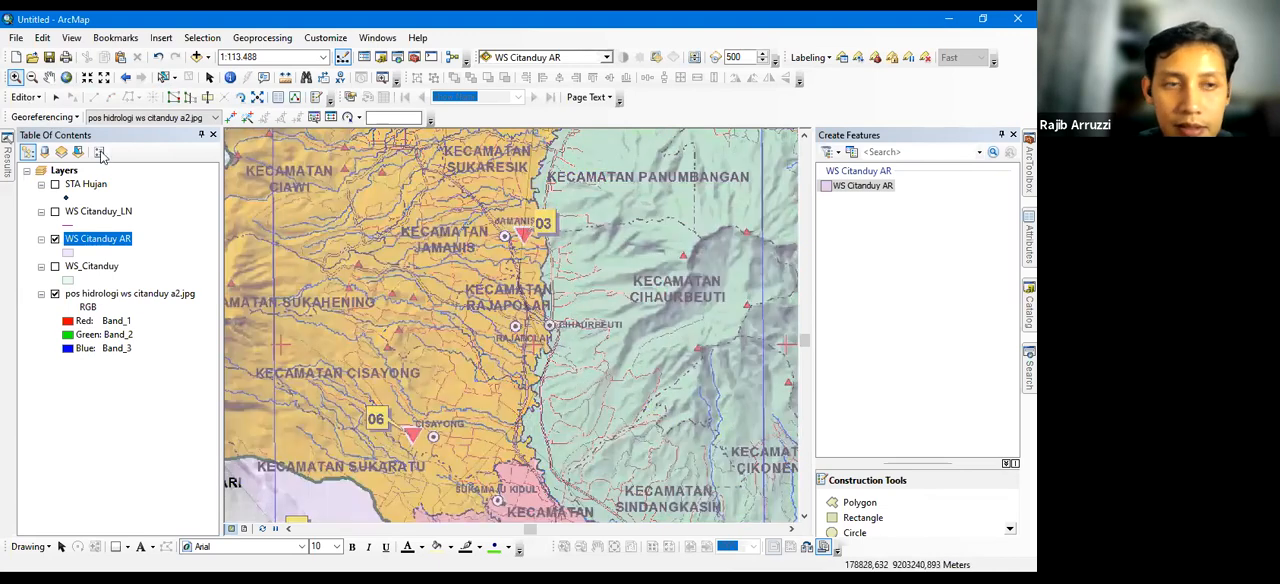
pyautogui.click(32, 99)
pyautogui.click(54, 149)
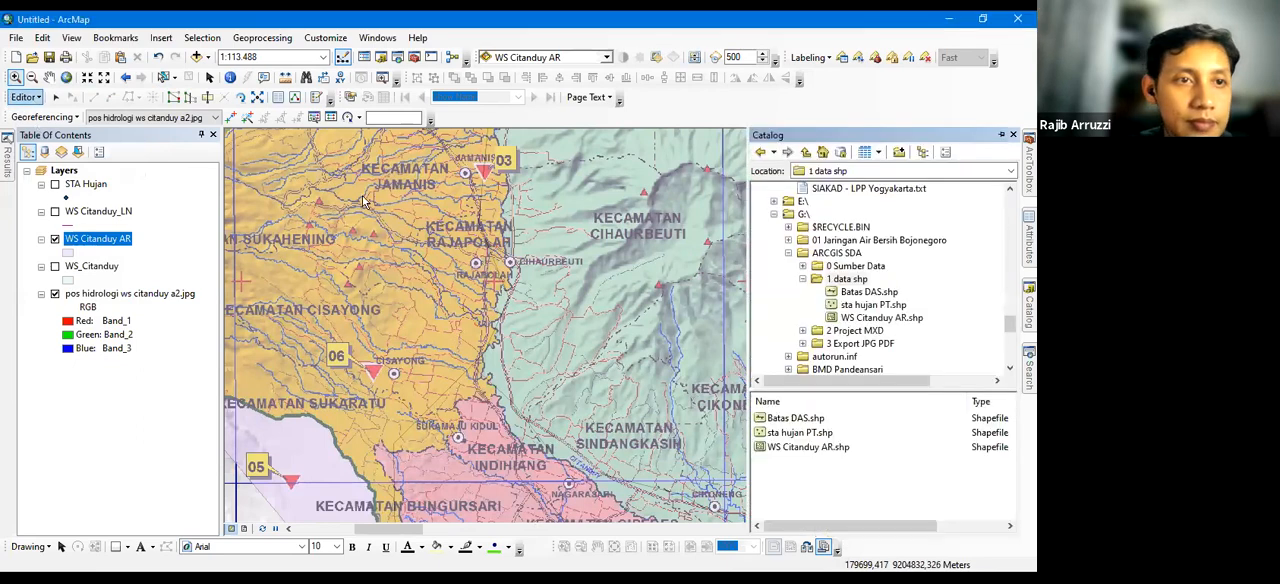
# Create a polygon shapefile named WS CItanduy 2 AR in the 1 data shp folder with the WGS_1984_UTM_Zone_49S coordinate system
pyautogui.rightClick(846, 283)
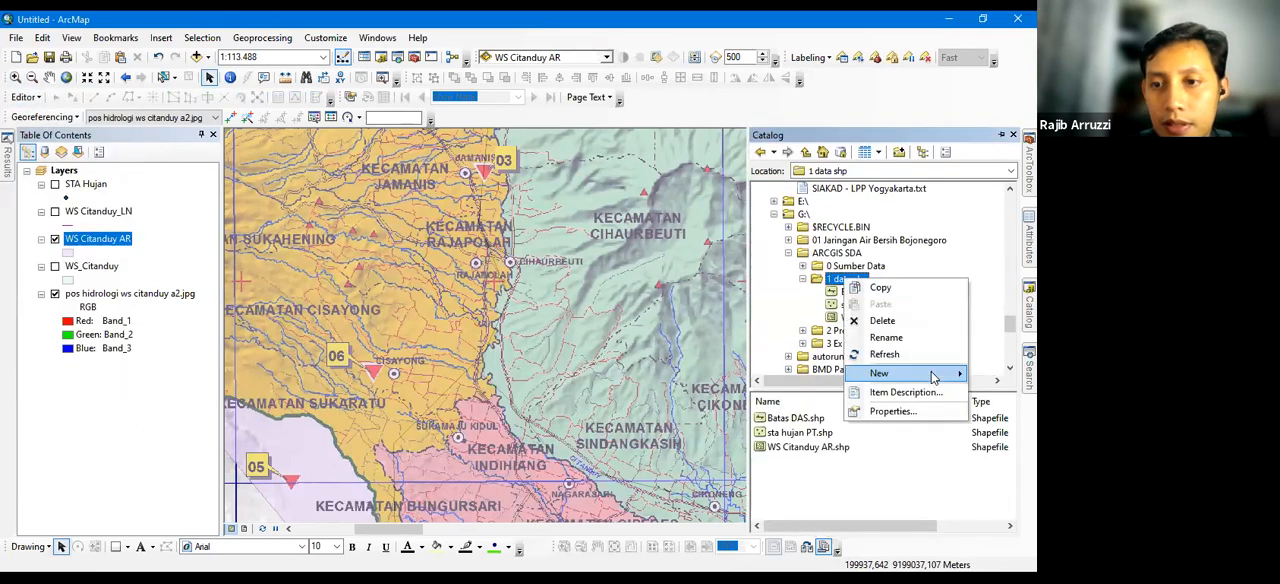
pyautogui.moveTo(862, 374)
pyautogui.click(758, 437)
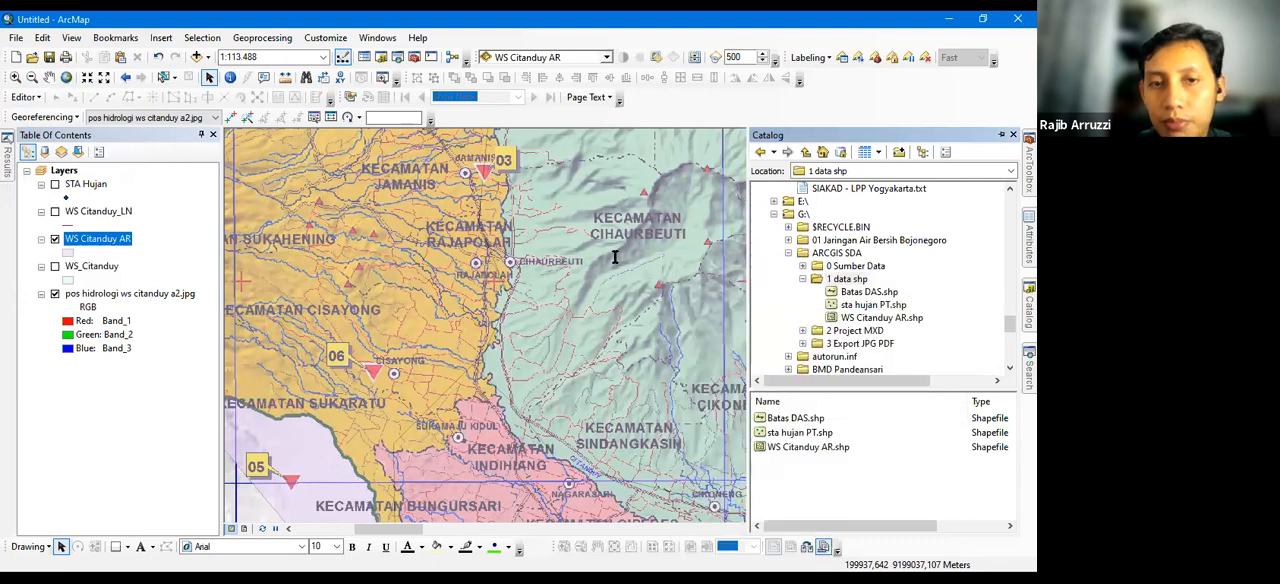
pyautogui.click(548, 188)
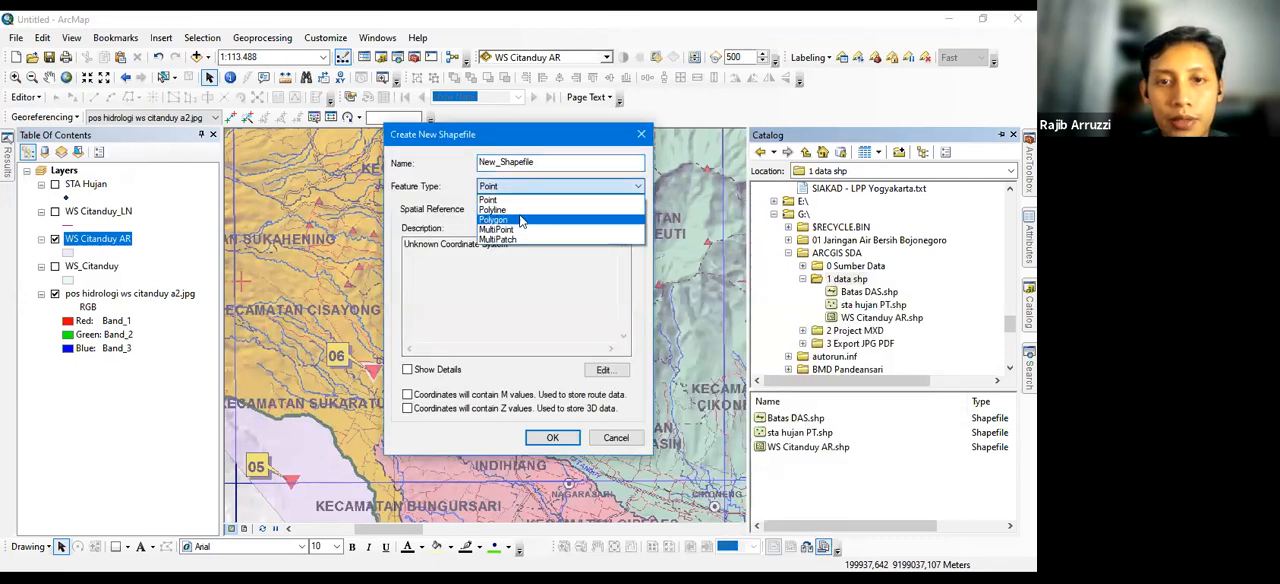
pyautogui.click(520, 220)
pyautogui.moveTo(560, 162); pyautogui.dragTo(472, 162)
pyautogui.write('WS Citanduy 2 AR')
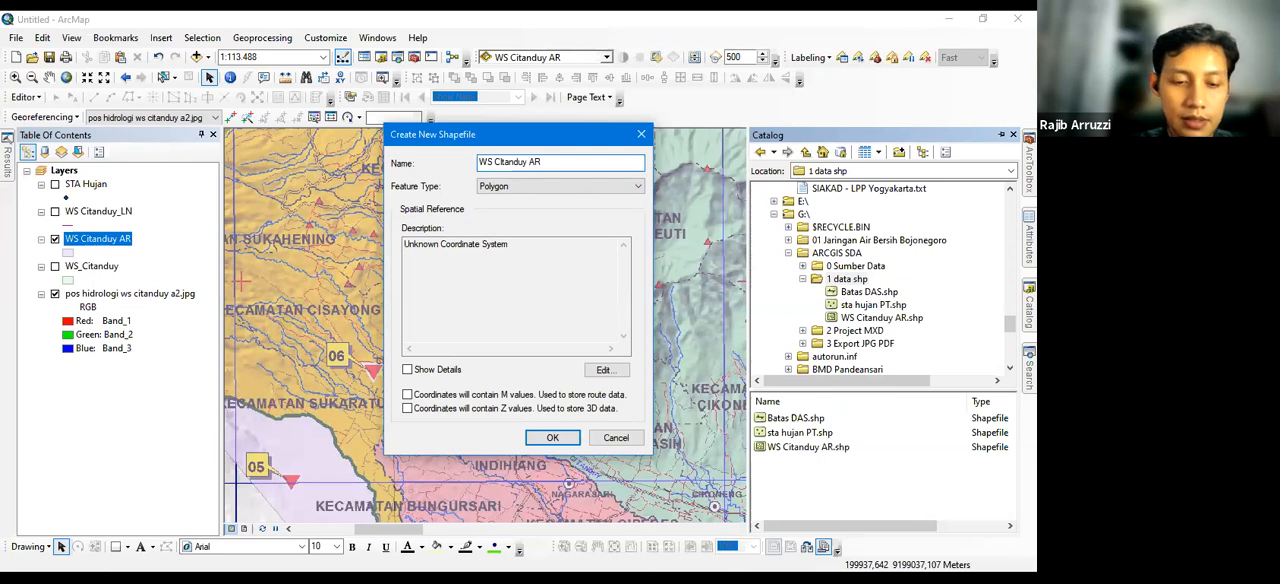
pyautogui.click(604, 371)
pyautogui.click(496, 232)
pyautogui.click(604, 486)
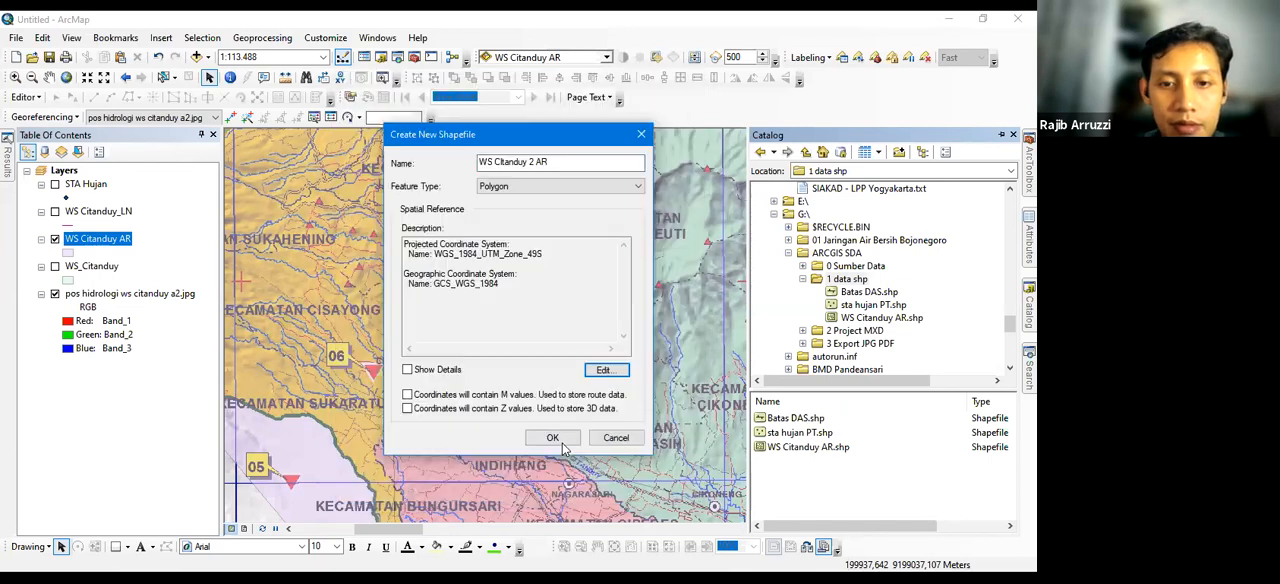
pyautogui.press('Return')
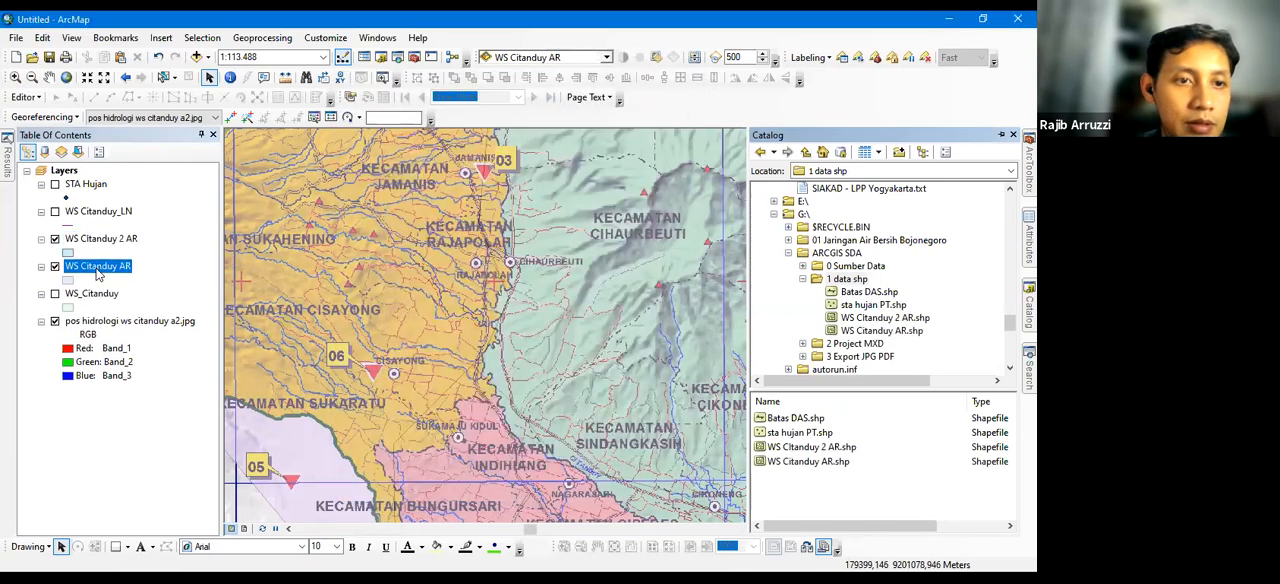
# Hide the WS Citanduy AR layer, keep WS CItanduy 2 AR visible and start editing it
pyautogui.rightClick(98, 267)
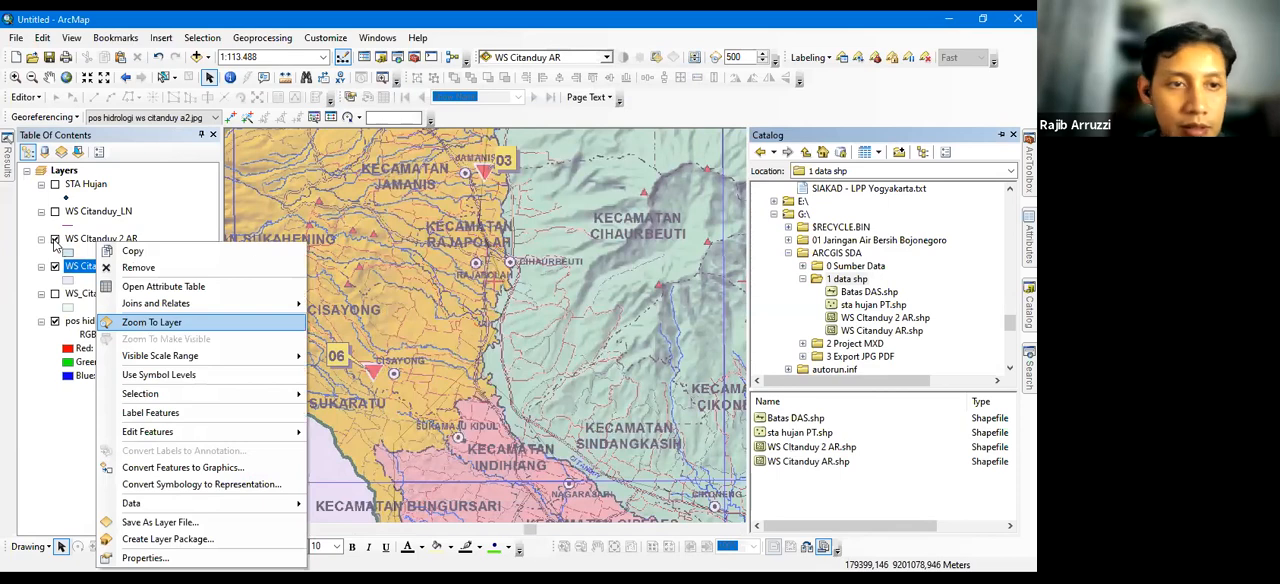
pyautogui.click(152, 322)
pyautogui.click(55, 240)
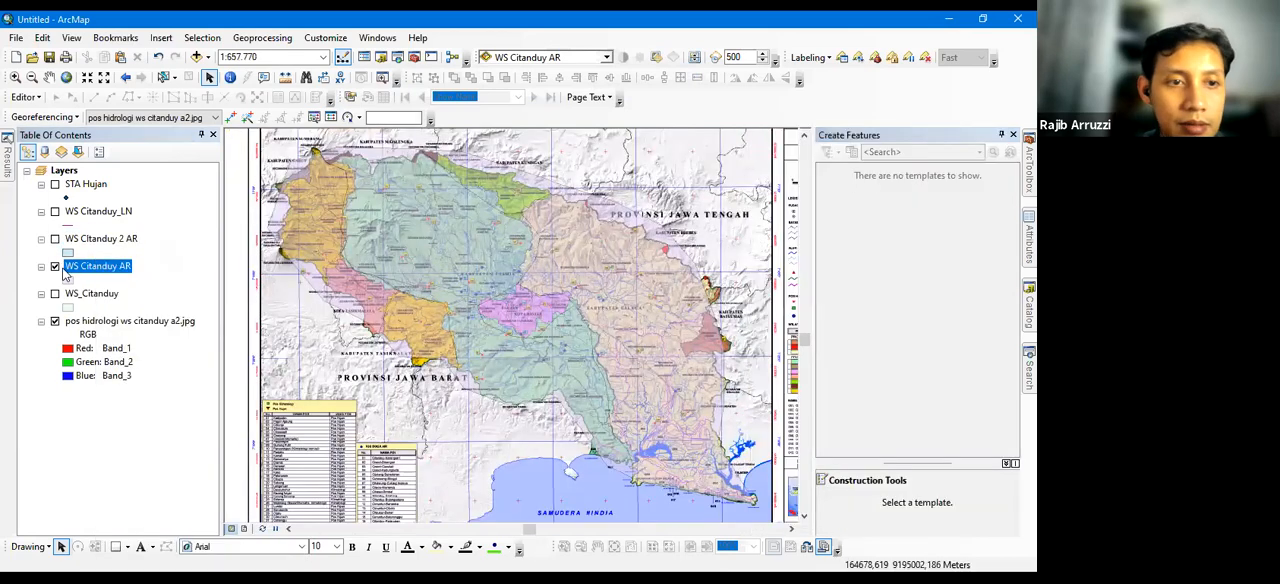
pyautogui.click(55, 239)
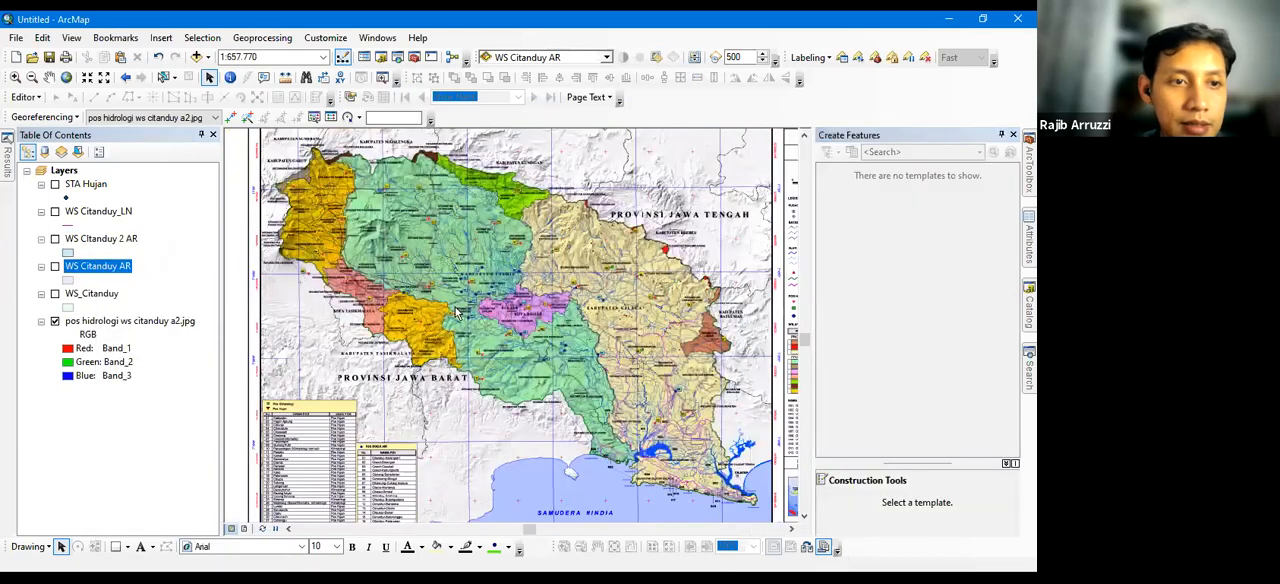
pyautogui.rightClick(92, 239)
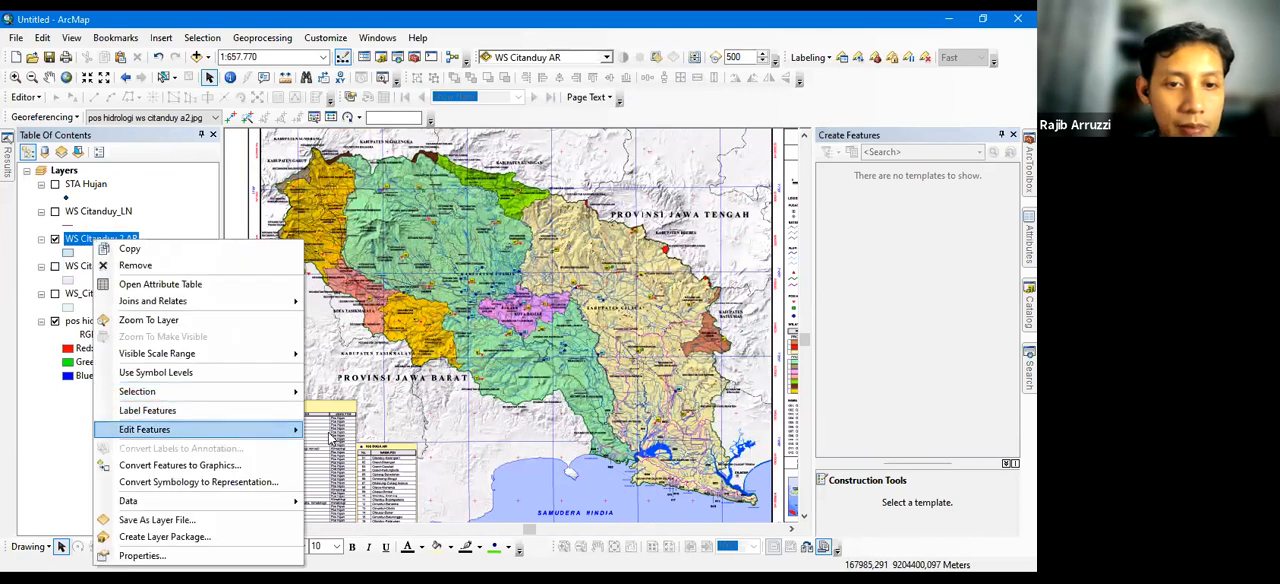
pyautogui.click(345, 430)
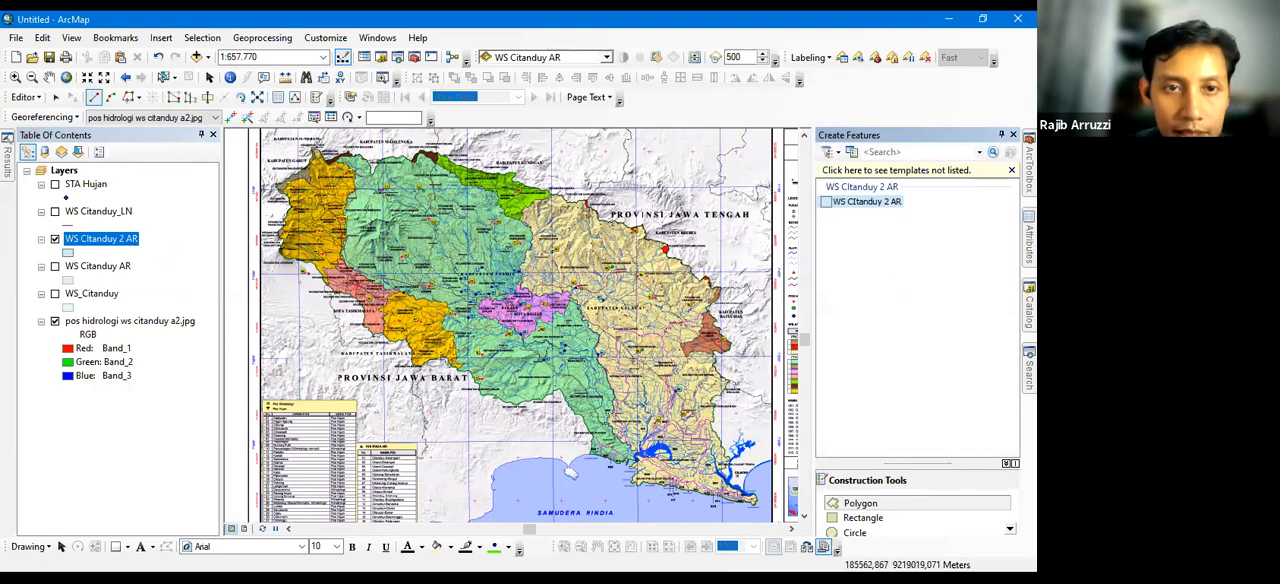
# Draw a polygon around the orange northwestern area in WS CItanduy 2 AR, starting at its northern tip
pyautogui.click(317, 149)
pyautogui.click(329, 158)
pyautogui.click(351, 171)
pyautogui.click(352, 182)
pyautogui.click(349, 198)
pyautogui.click(342, 220)
pyautogui.click(344, 237)
pyautogui.click(341, 257)
pyautogui.click(330, 272)
pyautogui.click(310, 270)
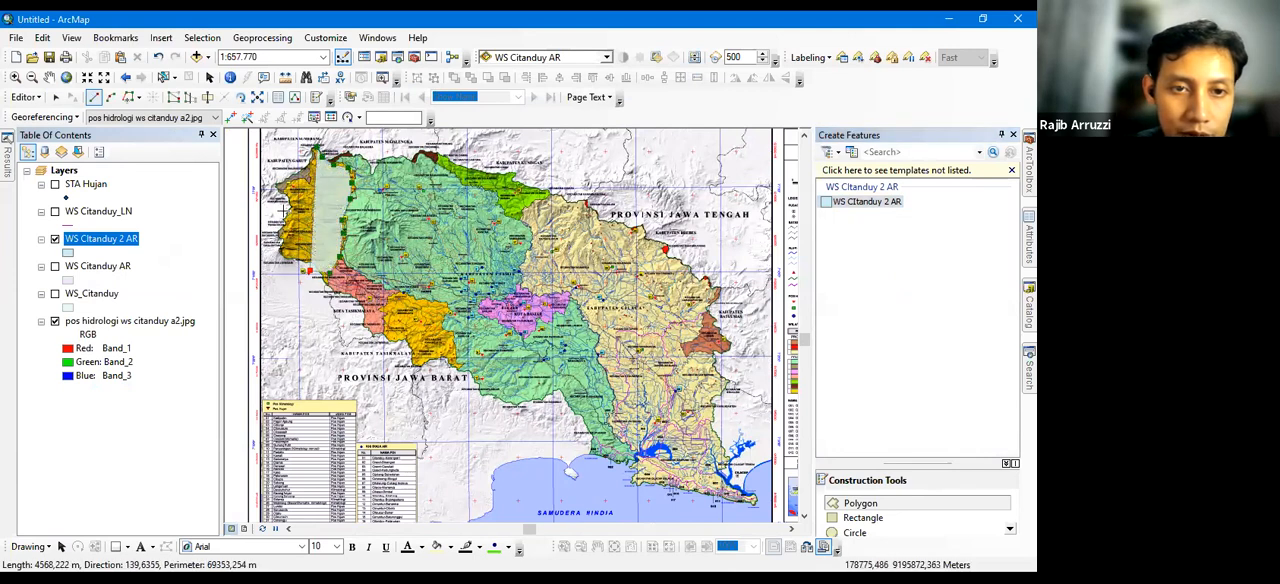
pyautogui.click(294, 257)
pyautogui.click(273, 251)
pyautogui.click(282, 228)
pyautogui.click(284, 206)
pyautogui.click(280, 185)
pyautogui.doubleClick(305, 161)
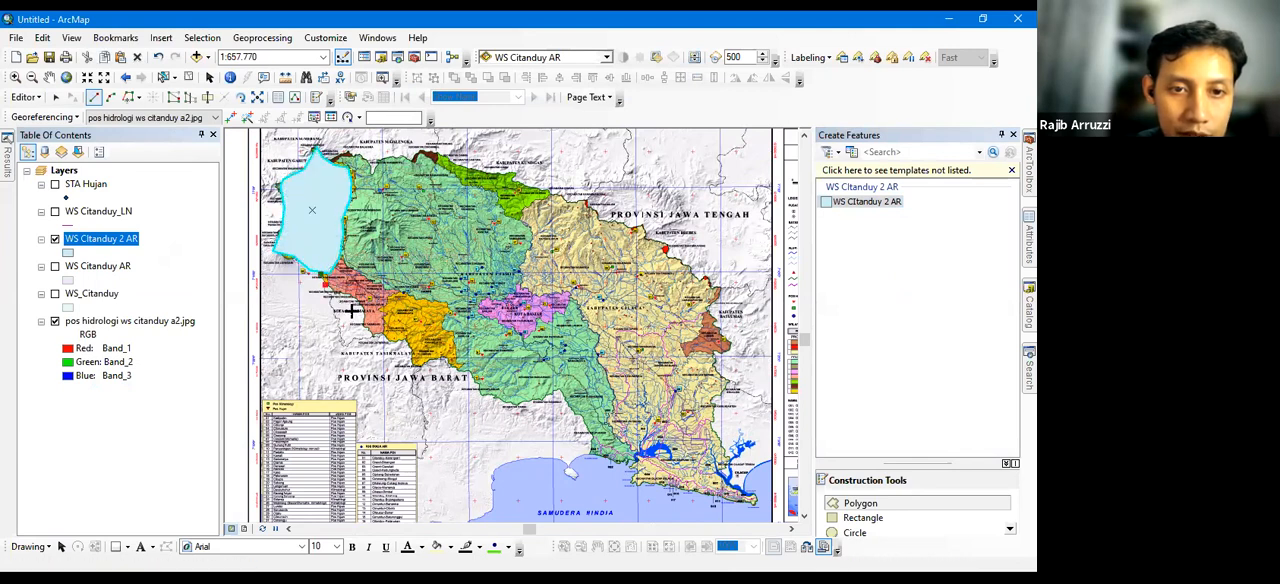
# Draw a polygon around the red area just southeast of the northwestern polygon in WS CItanduy 2 AR
pyautogui.click(337, 294)
pyautogui.click(348, 306)
pyautogui.click(356, 323)
pyautogui.click(371, 335)
pyautogui.click(383, 317)
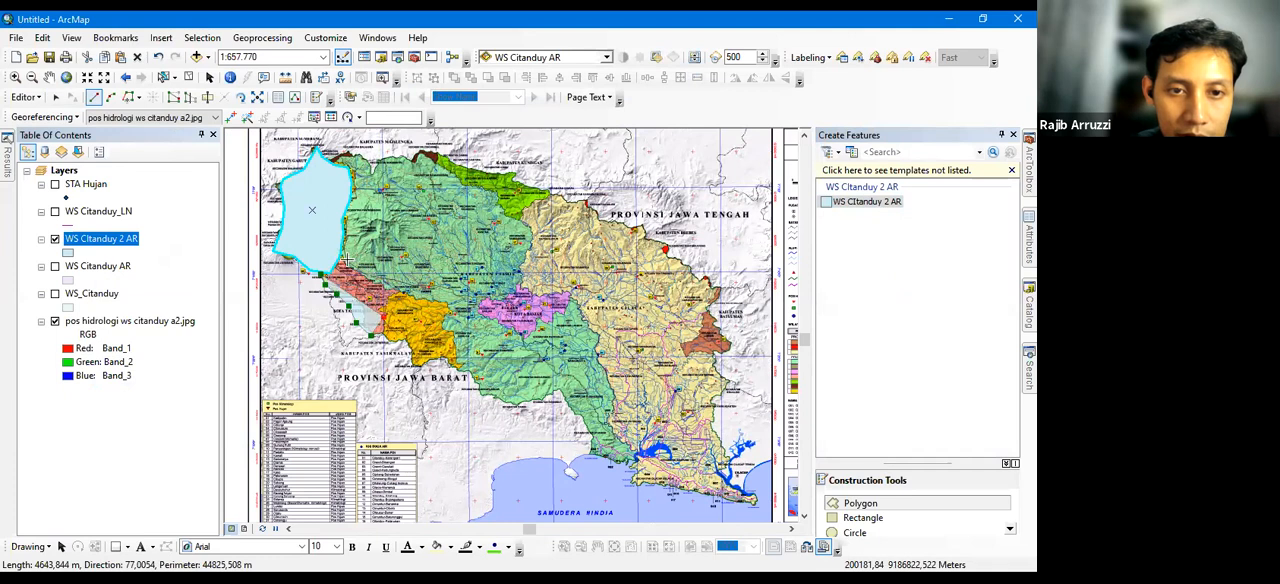
pyautogui.click(388, 297)
pyautogui.click(396, 285)
pyautogui.click(374, 276)
pyautogui.click(354, 263)
pyautogui.click(340, 257)
pyautogui.click(334, 271)
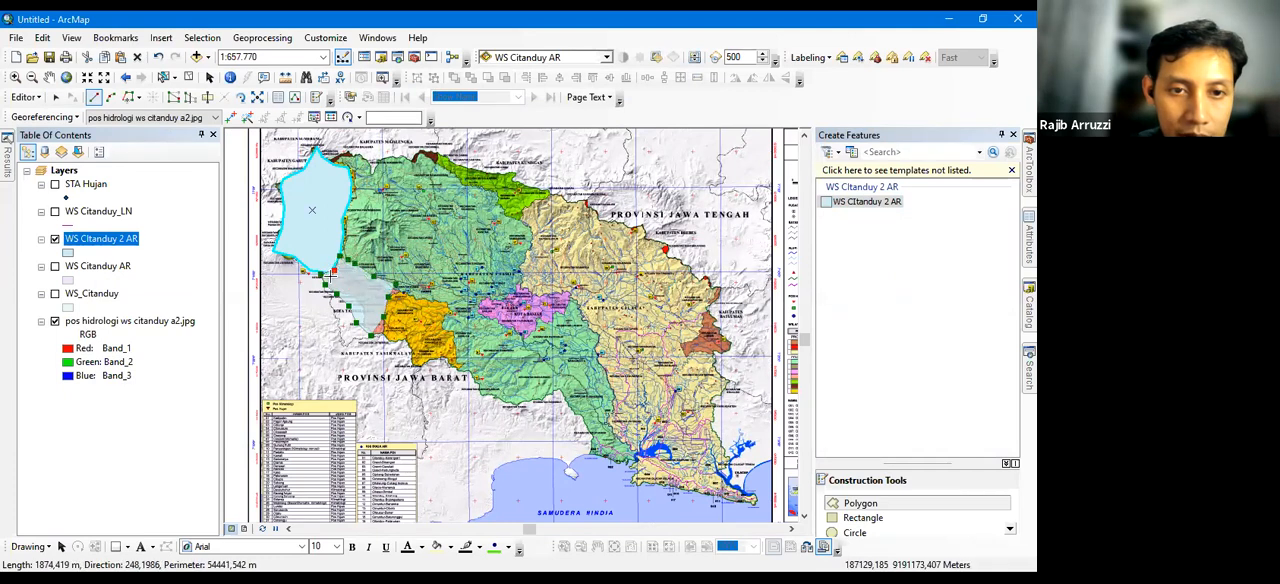
pyautogui.doubleClick(328, 275)
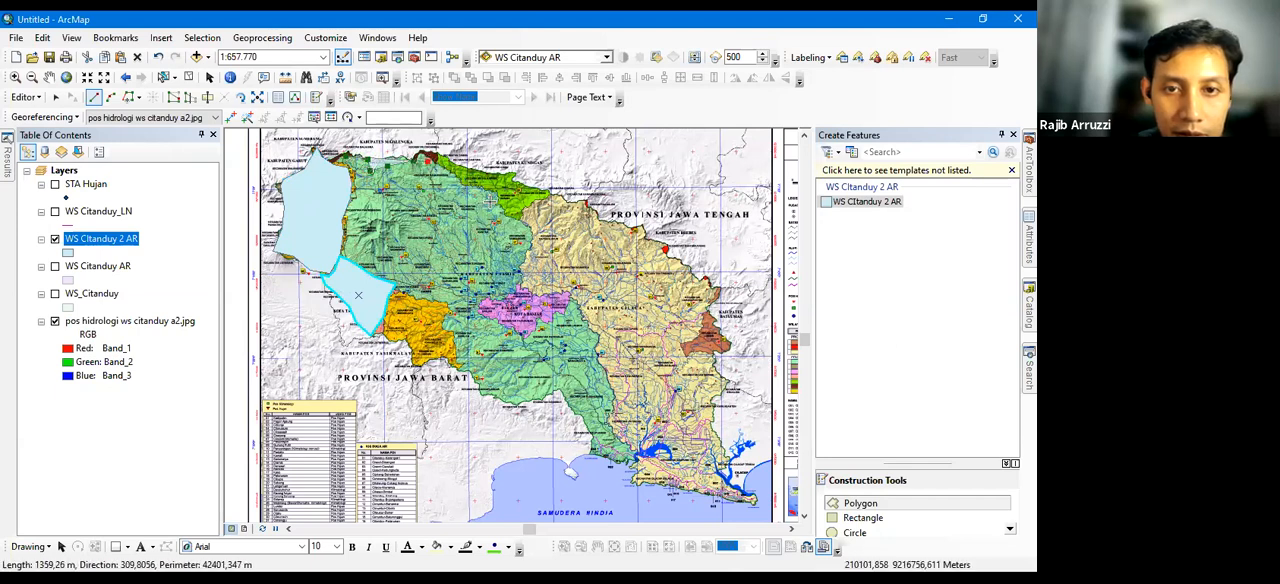
# Draw a polygon around the large blue-green central area in WS CItanduy 2 AR, tracing past the purple area and down to the southern coast
pyautogui.click(439, 168)
pyautogui.click(466, 181)
pyautogui.click(482, 195)
pyautogui.click(530, 227)
pyautogui.click(535, 255)
pyautogui.click(523, 264)
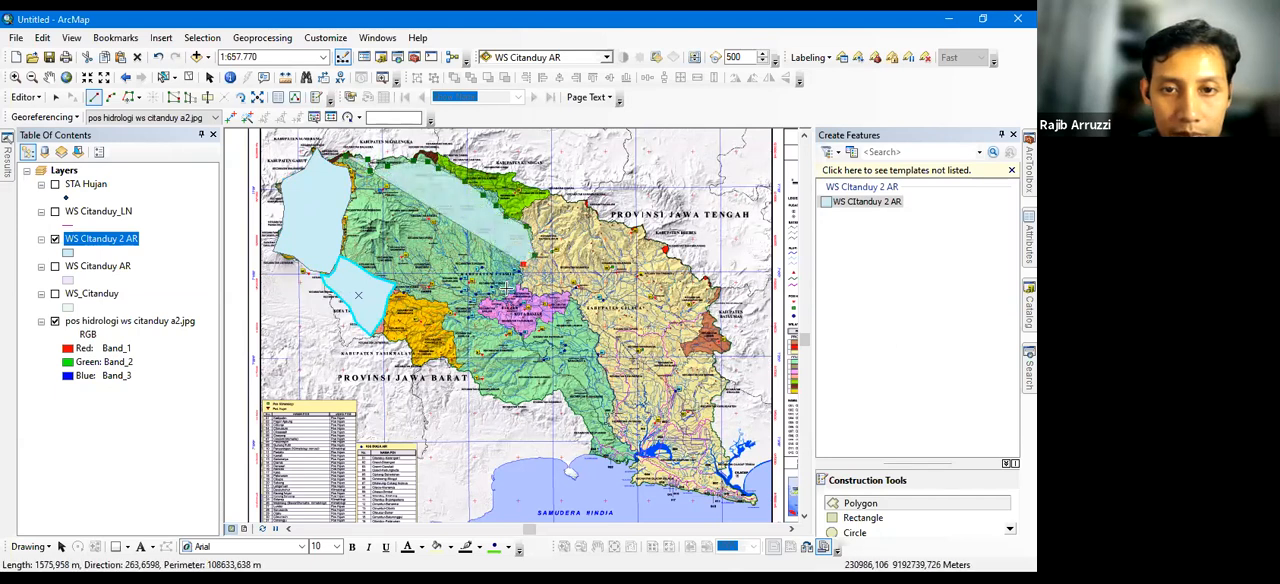
pyautogui.click(521, 288)
pyautogui.click(486, 301)
pyautogui.click(487, 313)
pyautogui.click(500, 323)
pyautogui.click(524, 333)
pyautogui.click(536, 328)
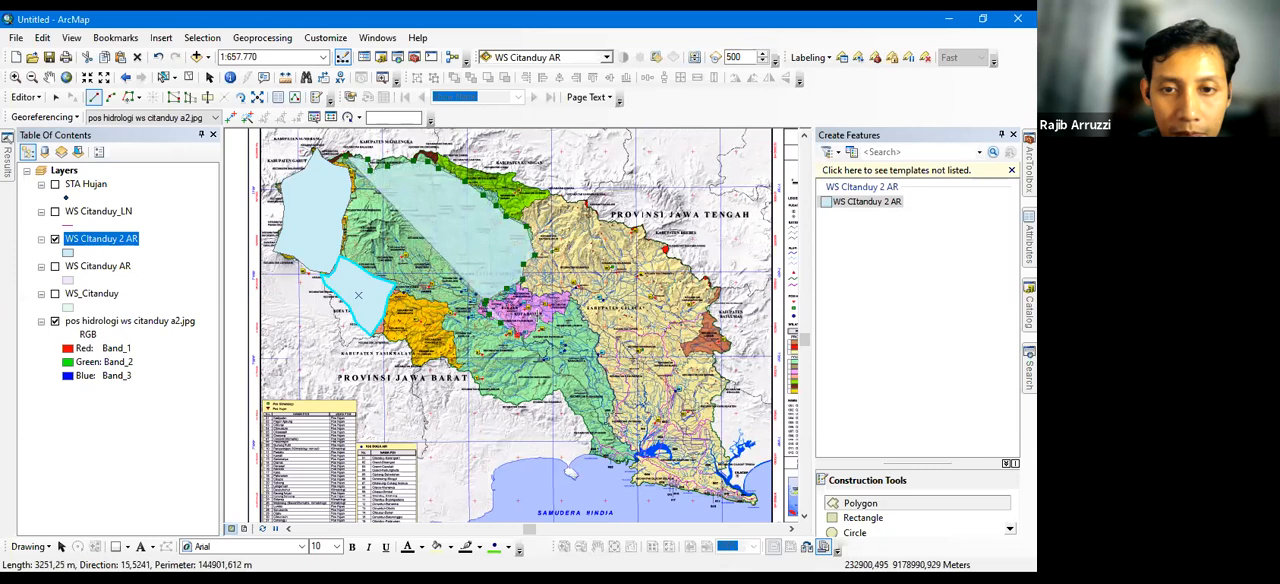
pyautogui.click(553, 315)
pyautogui.click(564, 300)
pyautogui.click(577, 312)
pyautogui.click(587, 346)
pyautogui.click(599, 371)
pyautogui.click(611, 391)
pyautogui.click(610, 427)
pyautogui.click(635, 461)
pyautogui.click(613, 461)
pyautogui.click(593, 454)
pyautogui.click(591, 439)
pyautogui.click(570, 403)
pyautogui.click(554, 389)
pyautogui.click(543, 396)
pyautogui.click(531, 399)
pyautogui.click(516, 402)
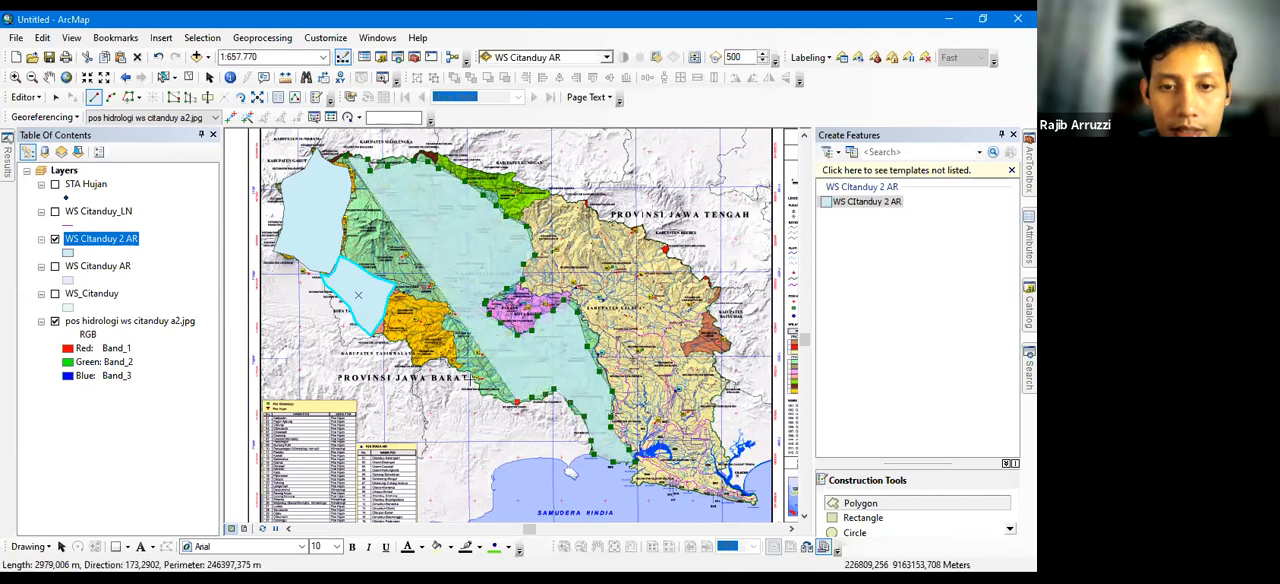
pyautogui.click(506, 401)
pyautogui.click(484, 392)
pyautogui.click(471, 380)
pyautogui.click(464, 366)
pyautogui.click(455, 351)
pyautogui.click(446, 328)
pyautogui.click(443, 311)
pyautogui.click(428, 297)
pyautogui.click(413, 293)
pyautogui.click(392, 290)
pyautogui.click(375, 279)
pyautogui.click(362, 269)
pyautogui.click(347, 257)
pyautogui.click(340, 256)
pyautogui.click(345, 246)
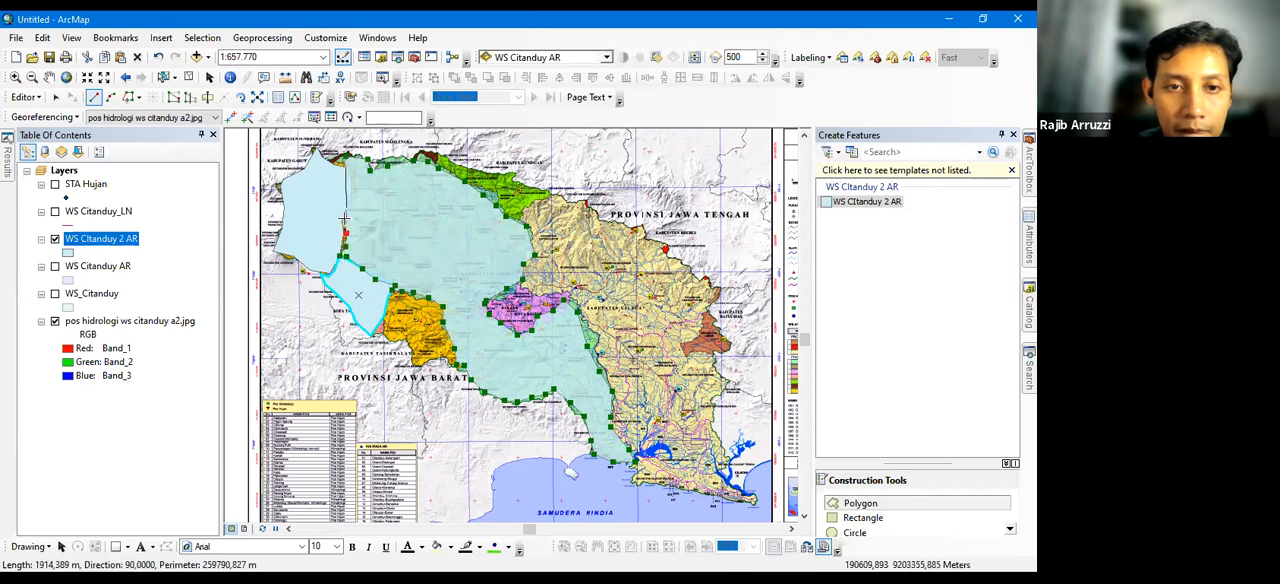
pyautogui.doubleClick(344, 168)
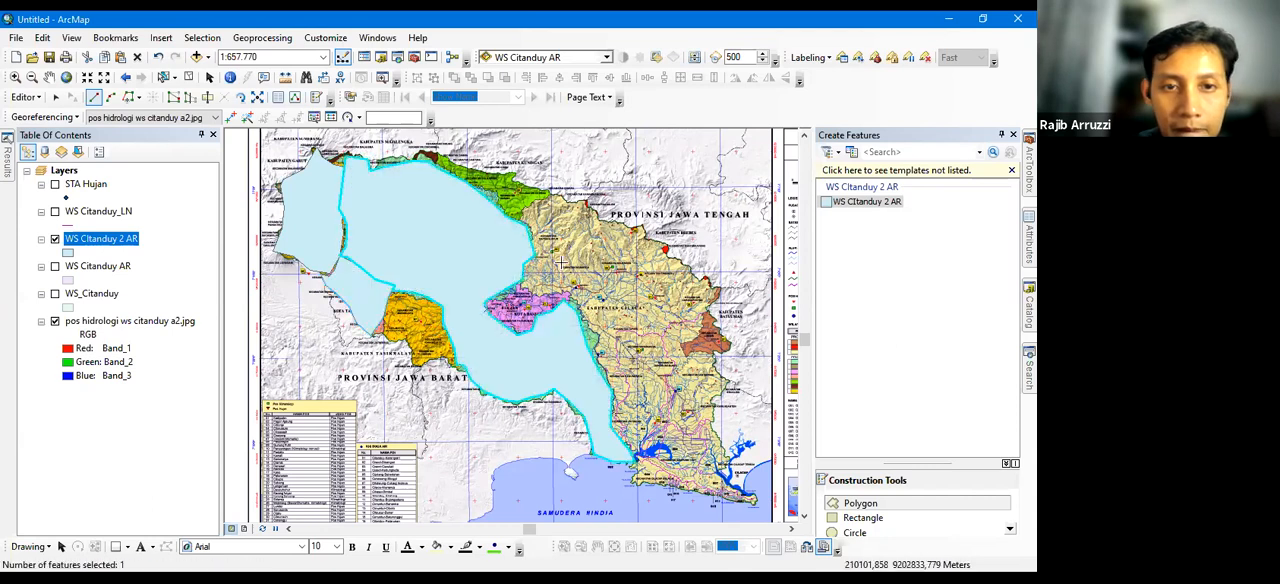
# Draw a polygon around the bright green area on the northern edge of the watershed in WS CItanduy 2 AR
pyautogui.click(519, 222)
pyautogui.click(529, 209)
pyautogui.click(536, 200)
pyautogui.click(547, 194)
pyautogui.click(514, 178)
pyautogui.click(469, 158)
pyautogui.doubleClick(435, 159)
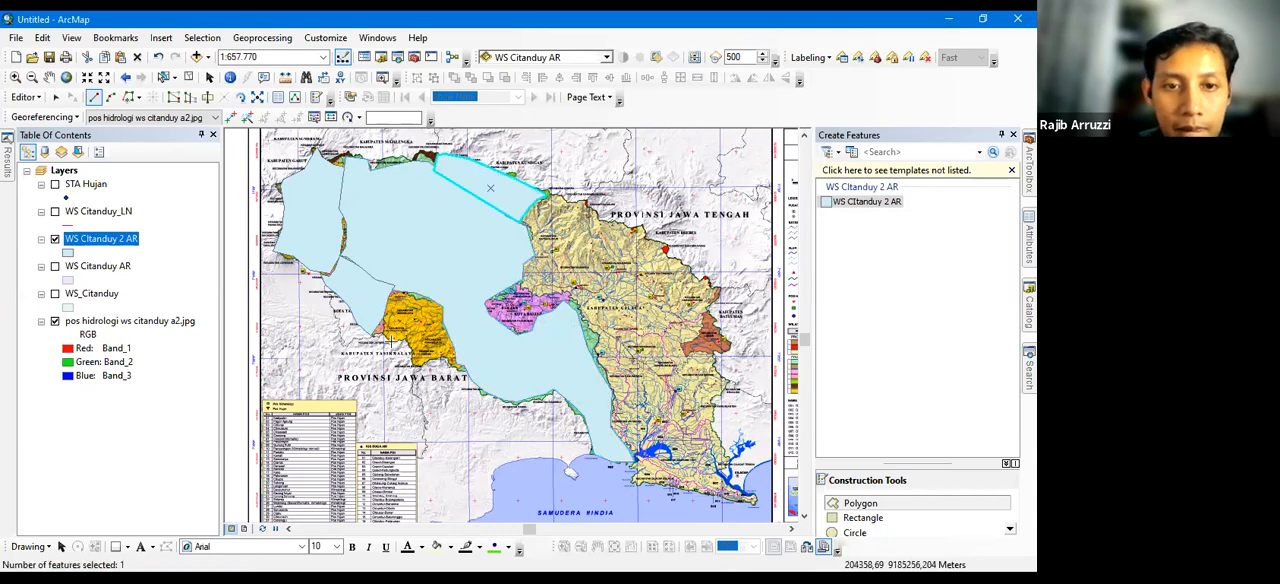
# Draw a polygon around the southwestern orange area in WS CItanduy 2 AR and clear the feature selection
pyautogui.click(373, 325)
pyautogui.click(389, 343)
pyautogui.click(408, 363)
pyautogui.click(420, 375)
pyautogui.click(449, 367)
pyautogui.click(454, 348)
pyautogui.click(448, 327)
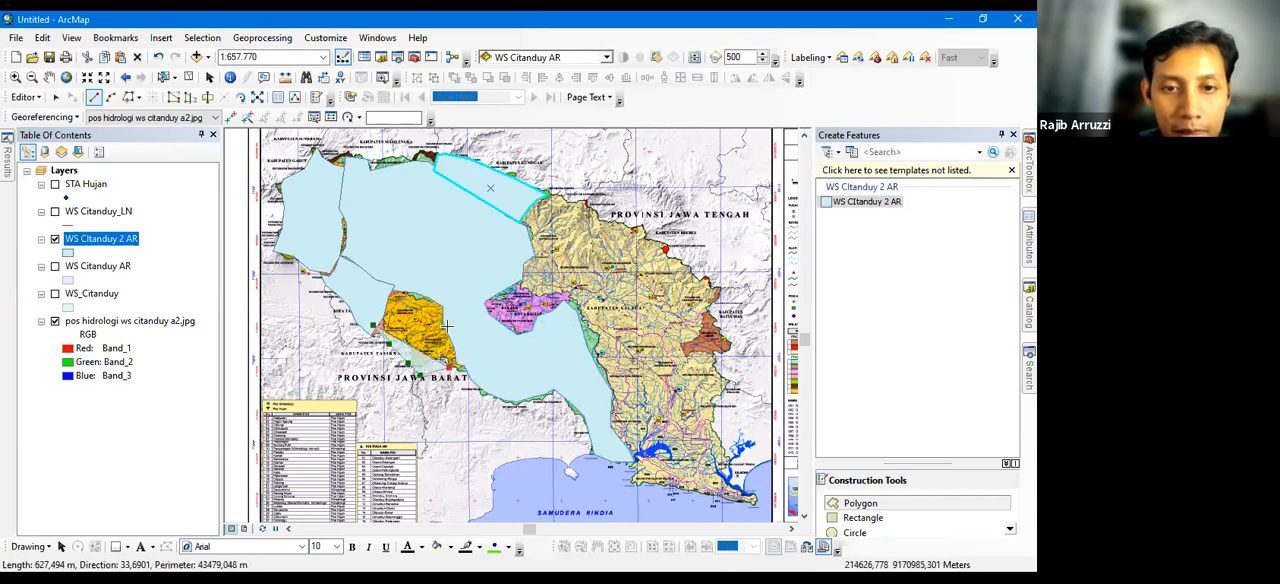
pyautogui.click(441, 314)
pyautogui.click(421, 298)
pyautogui.click(402, 291)
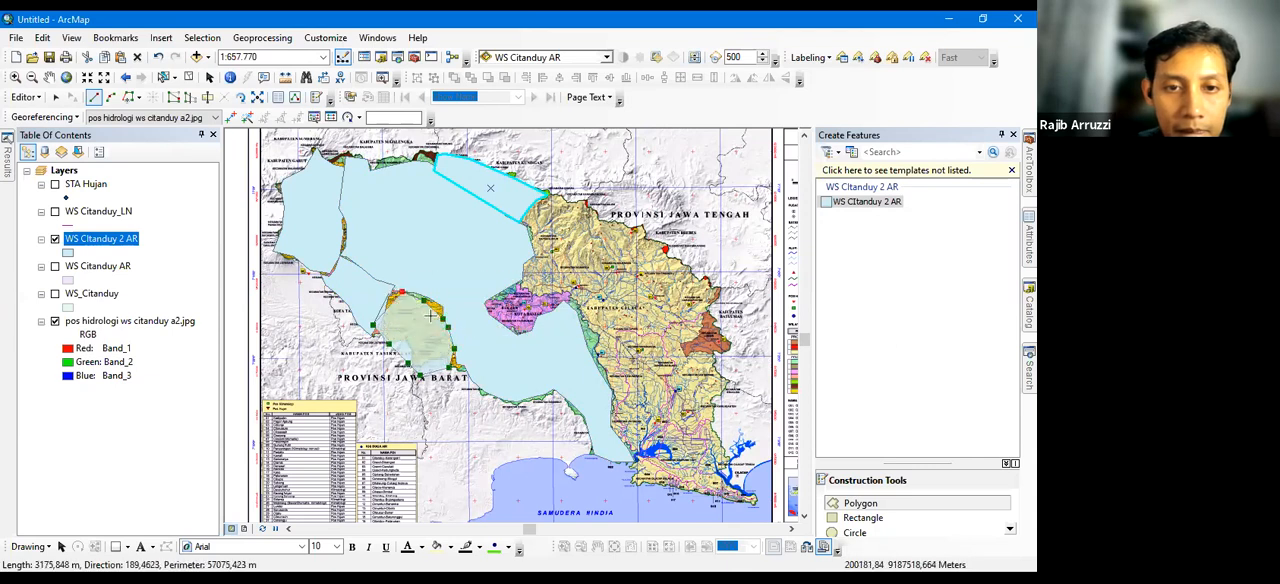
pyautogui.doubleClick(388, 294)
pyautogui.click(188, 78)
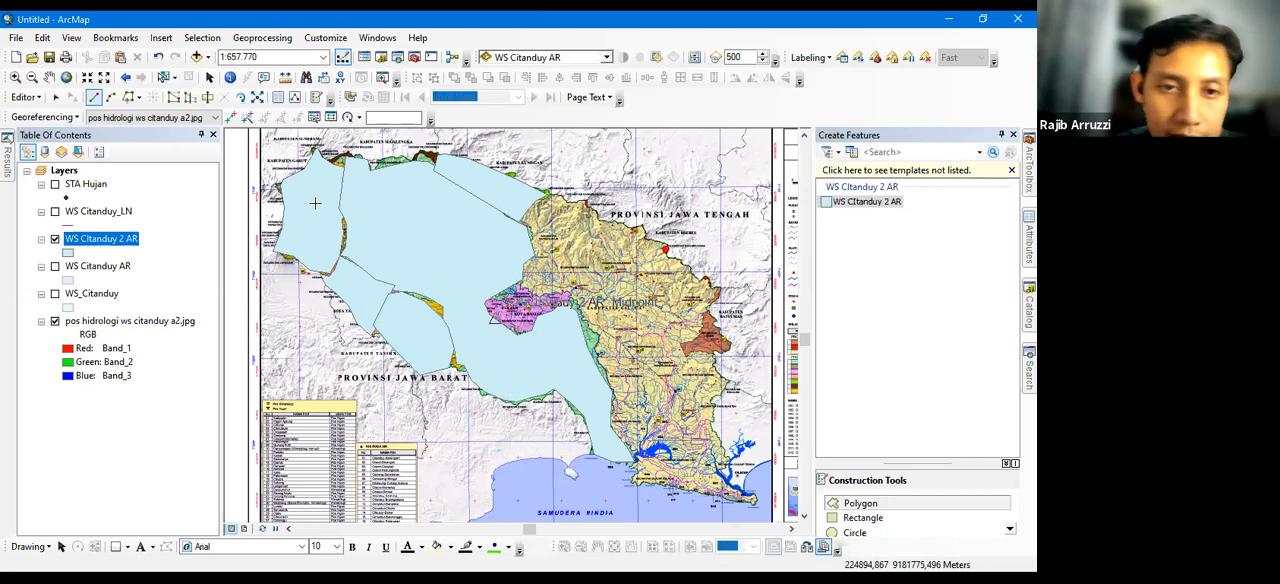
# Select the northwestern and large central polygons in turn to examine their shared edge in WS CItanduy 2 AR, and clear the selection
pyautogui.scroll(-4, 336, 204)
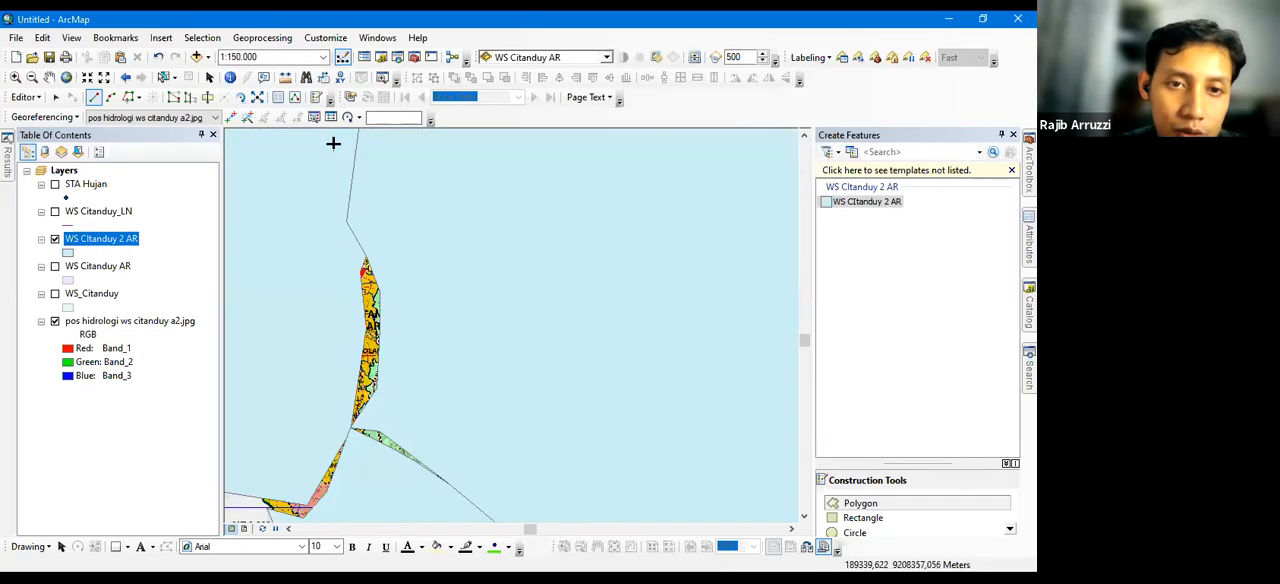
pyautogui.click(163, 77)
pyautogui.click(474, 263)
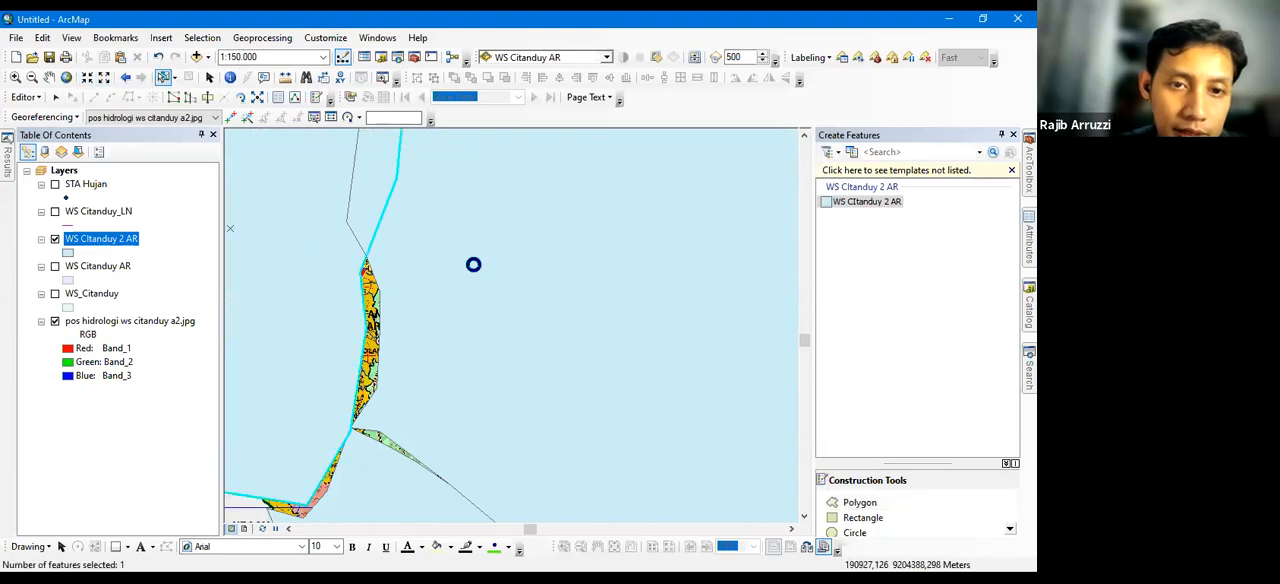
pyautogui.click(382, 336)
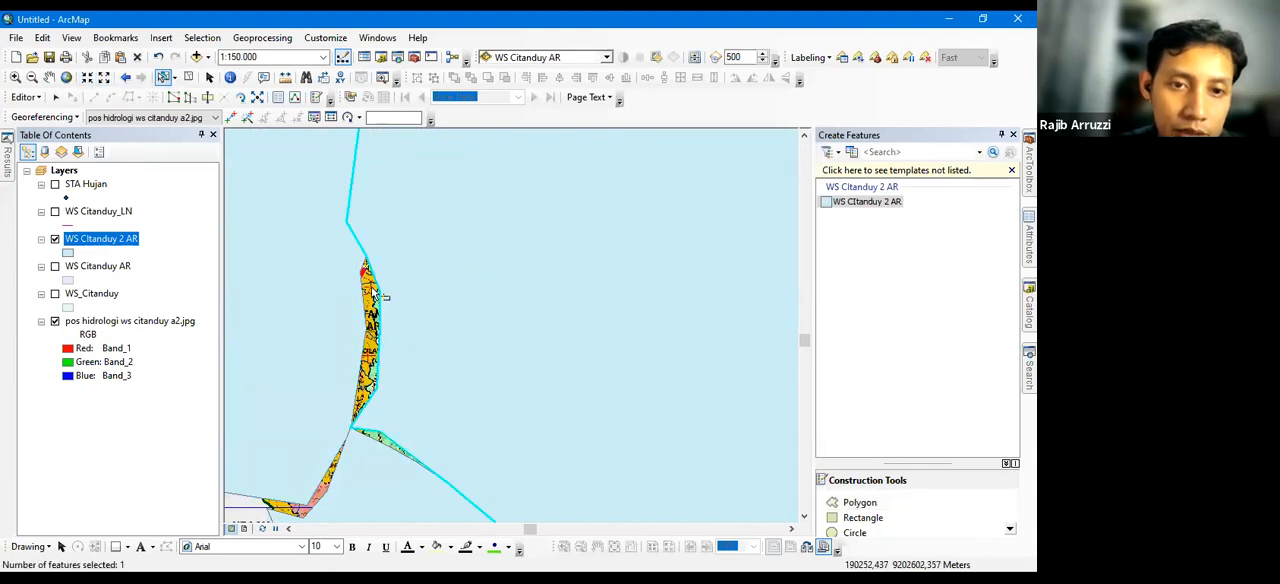
pyautogui.scroll(4, 452, 323)
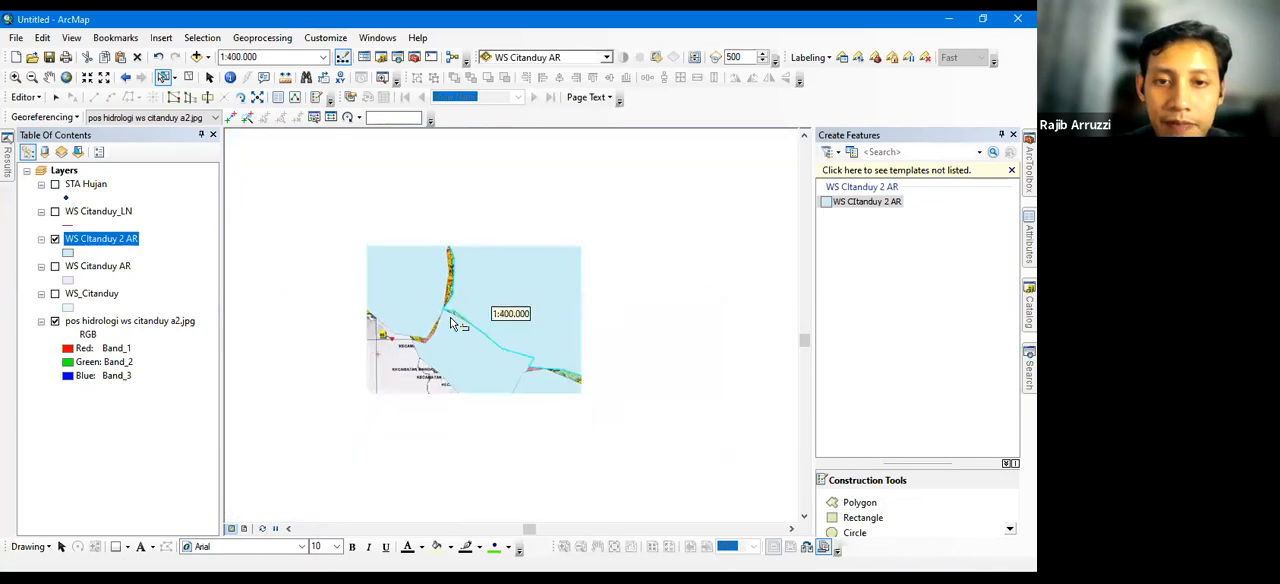
pyautogui.click(189, 78)
pyautogui.scroll(1, 531, 266)
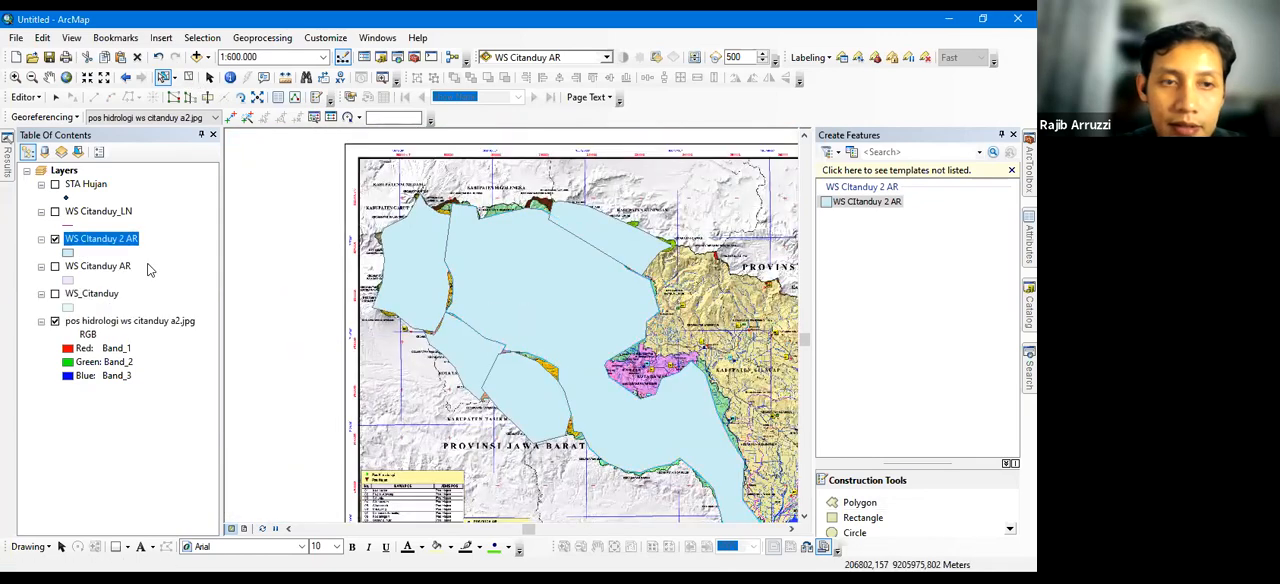
# Hide WS CItanduy 2 AR, show WS Citanduy AR and select its cut polygons one by one to compare their boundaries
pyautogui.click(55, 239)
pyautogui.click(55, 266)
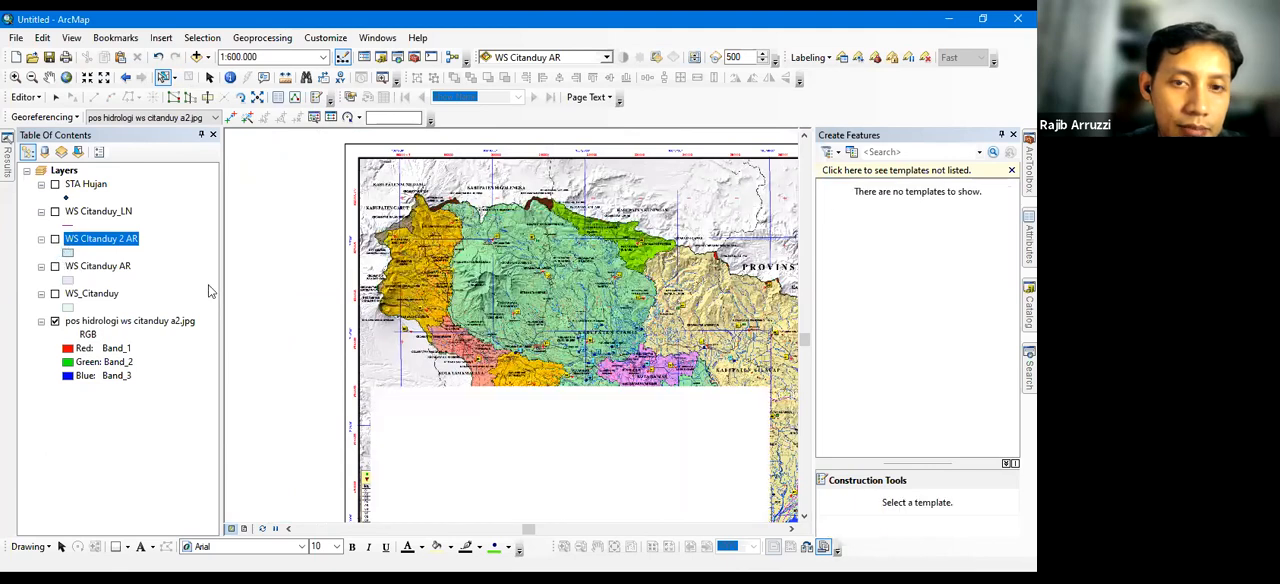
pyautogui.click(430, 274)
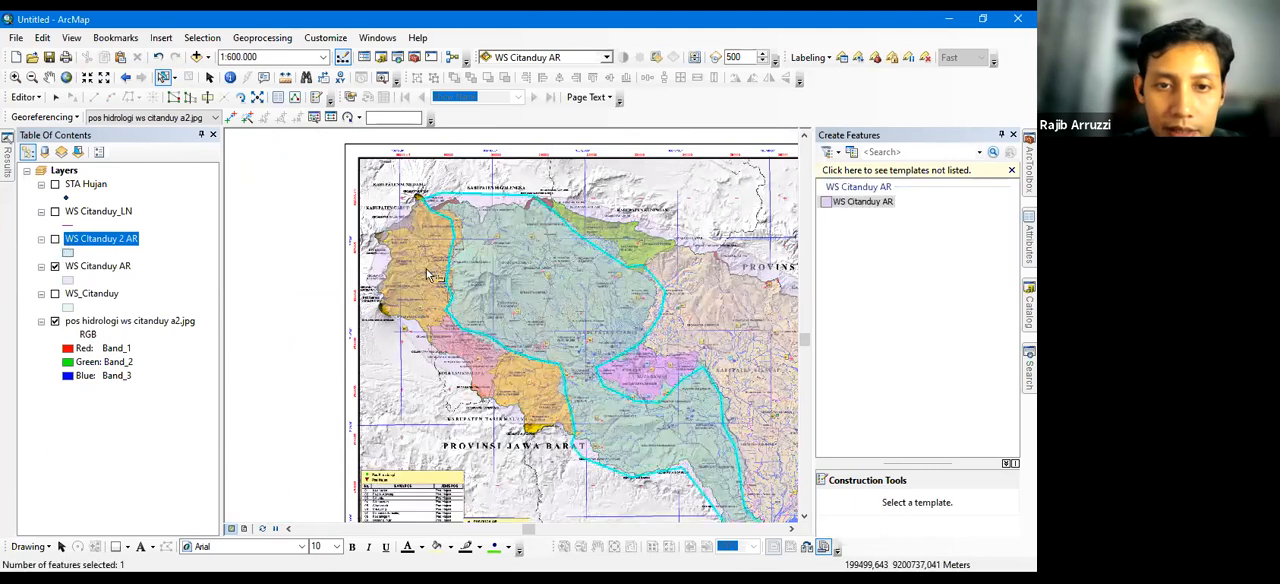
pyautogui.click(543, 393)
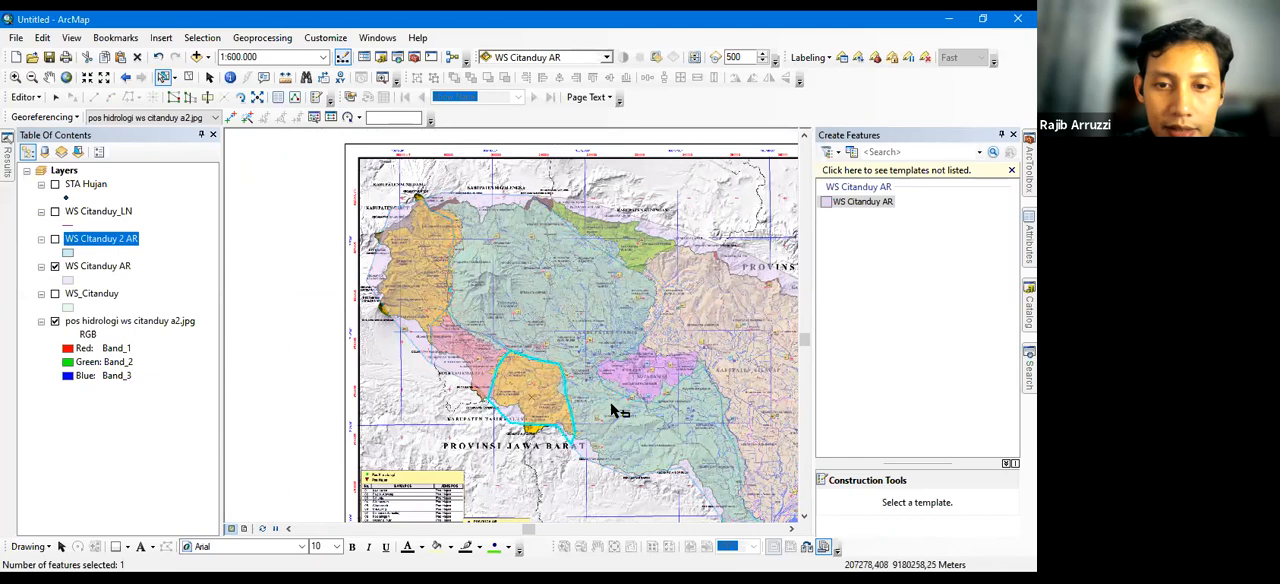
pyautogui.click(659, 372)
pyautogui.click(565, 218)
# Examine the boundary between the bright green and blue-green areas in WS Citanduy AR up close, leaving no feature selected
pyautogui.scroll(4, 565, 218)
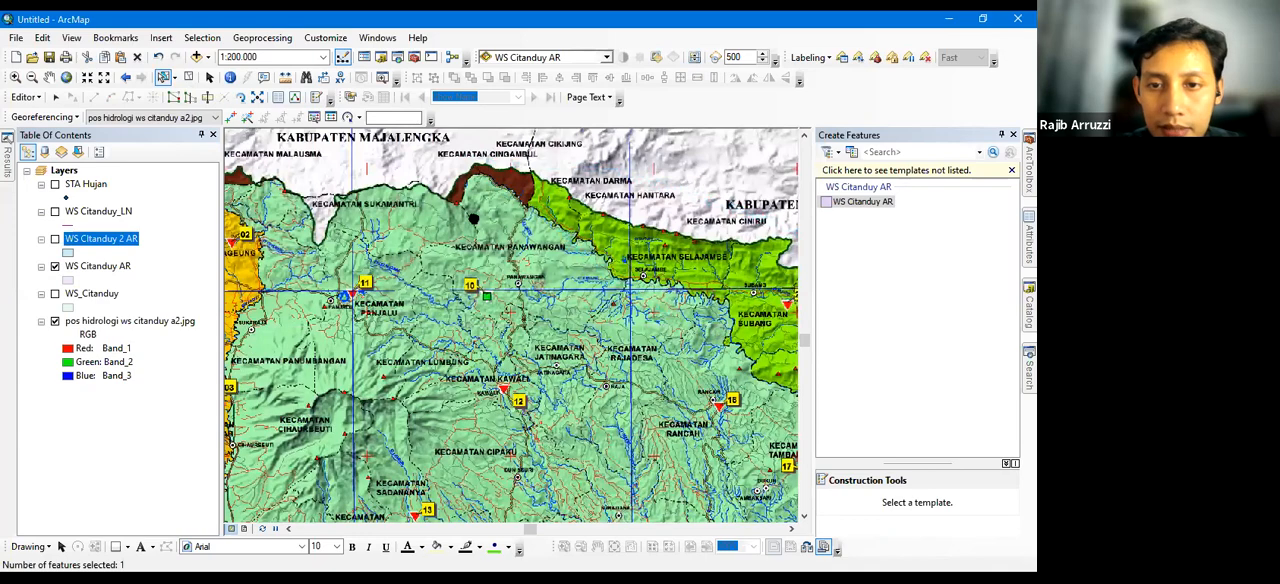
pyautogui.moveTo(655, 296); pyautogui.dragTo(429, 188)
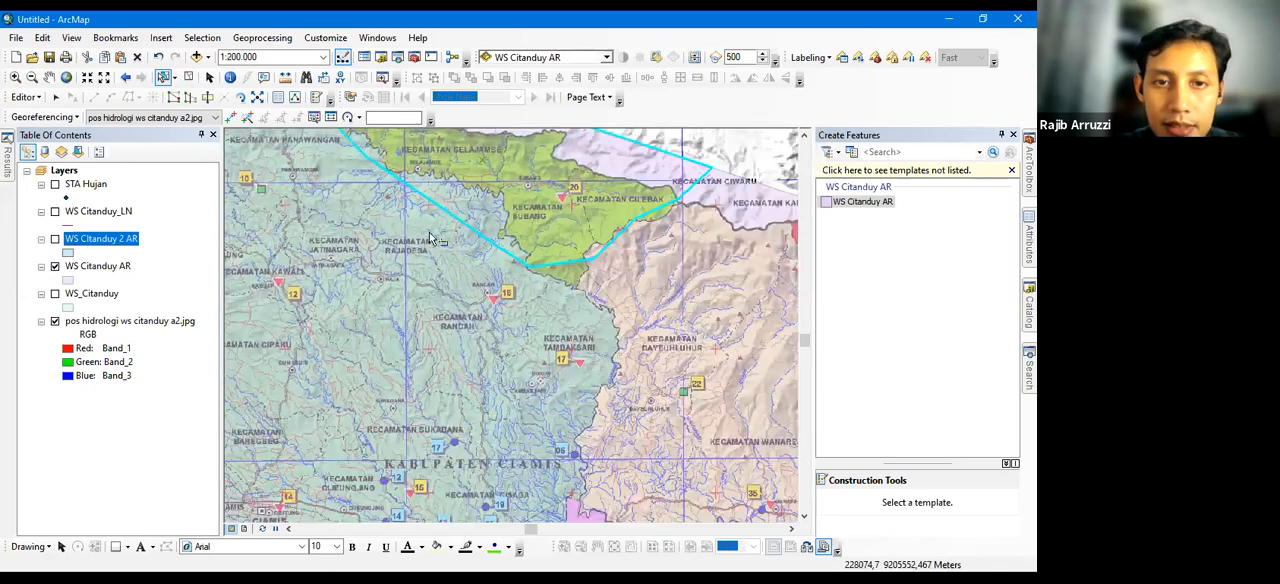
pyautogui.click(455, 241)
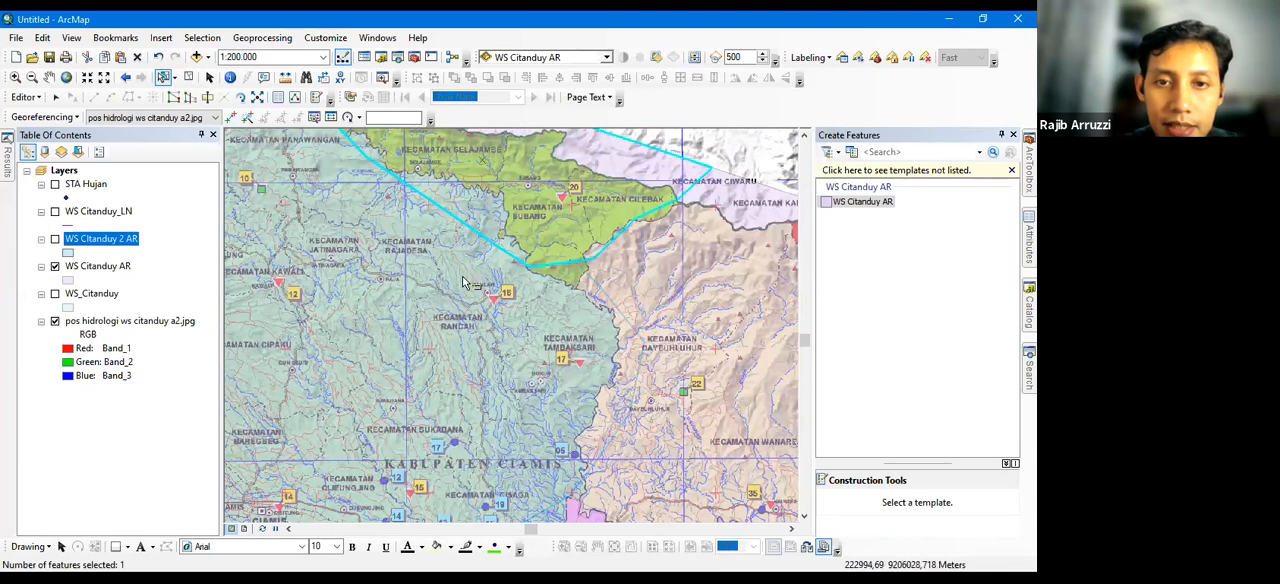
pyautogui.click(717, 149)
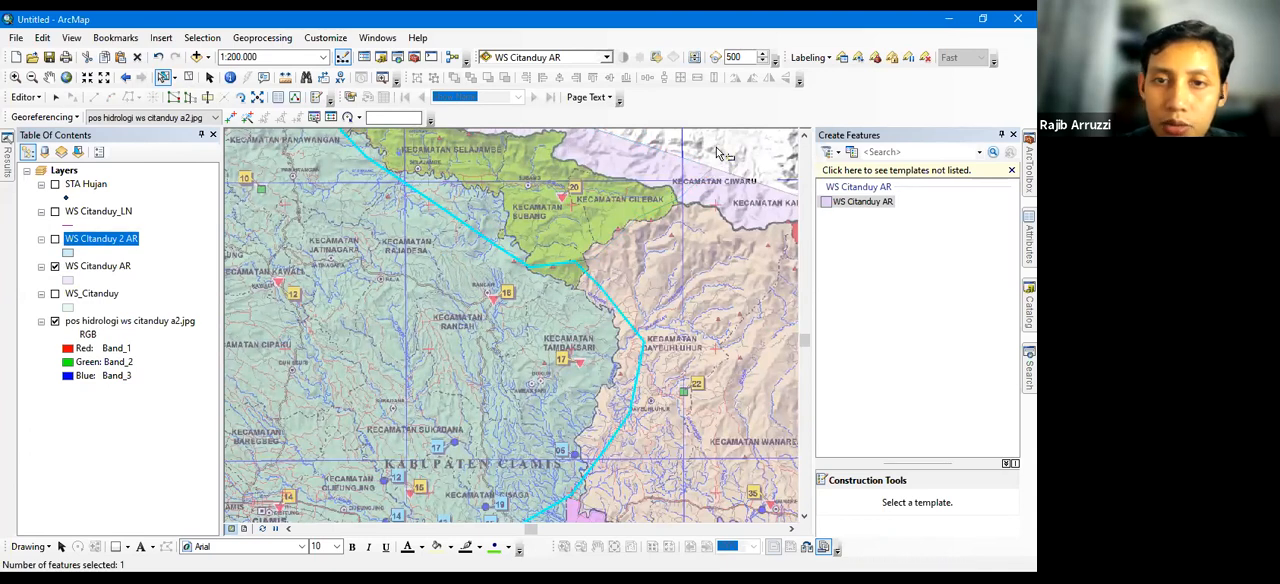
# Show WS CItanduy 2 AR together with WS Citanduy AR and examine the shared edges of the individually drawn polygons
pyautogui.click(55, 240)
pyautogui.moveTo(268, 224); pyautogui.dragTo(528, 263)
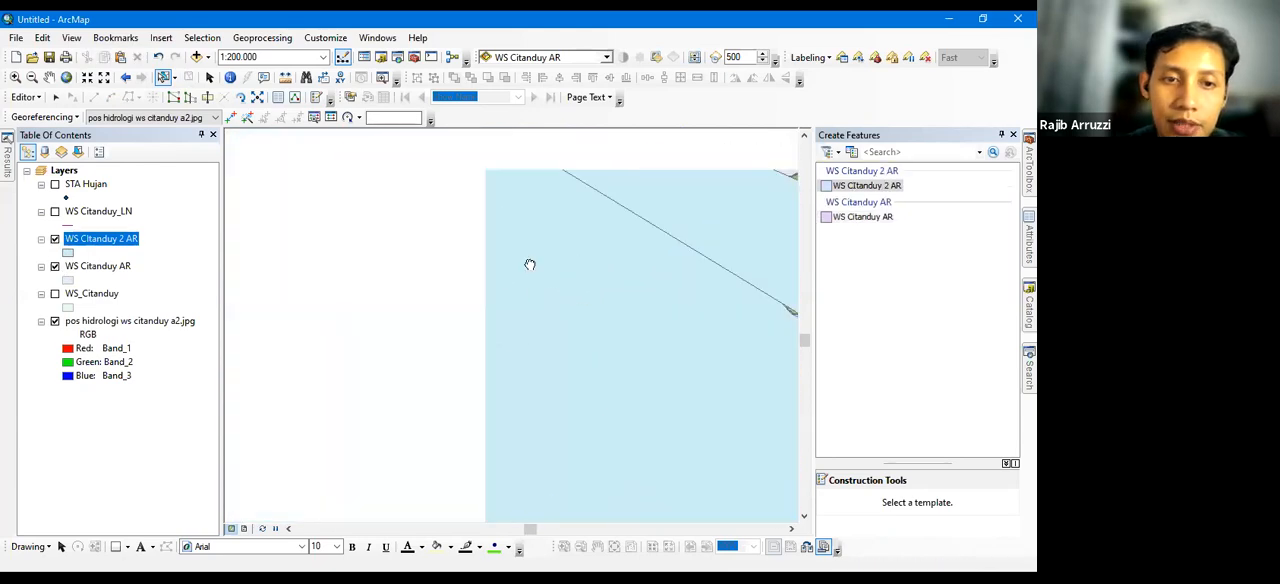
pyautogui.moveTo(256, 397); pyautogui.dragTo(415, 322)
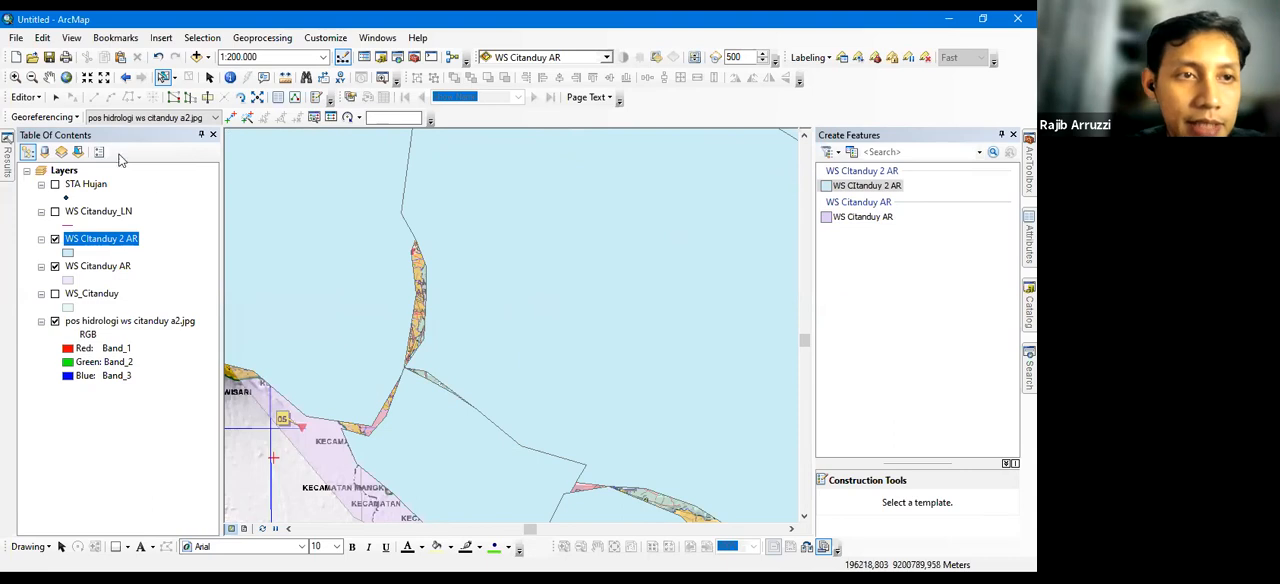
pyautogui.click(26, 97)
pyautogui.click(45, 153)
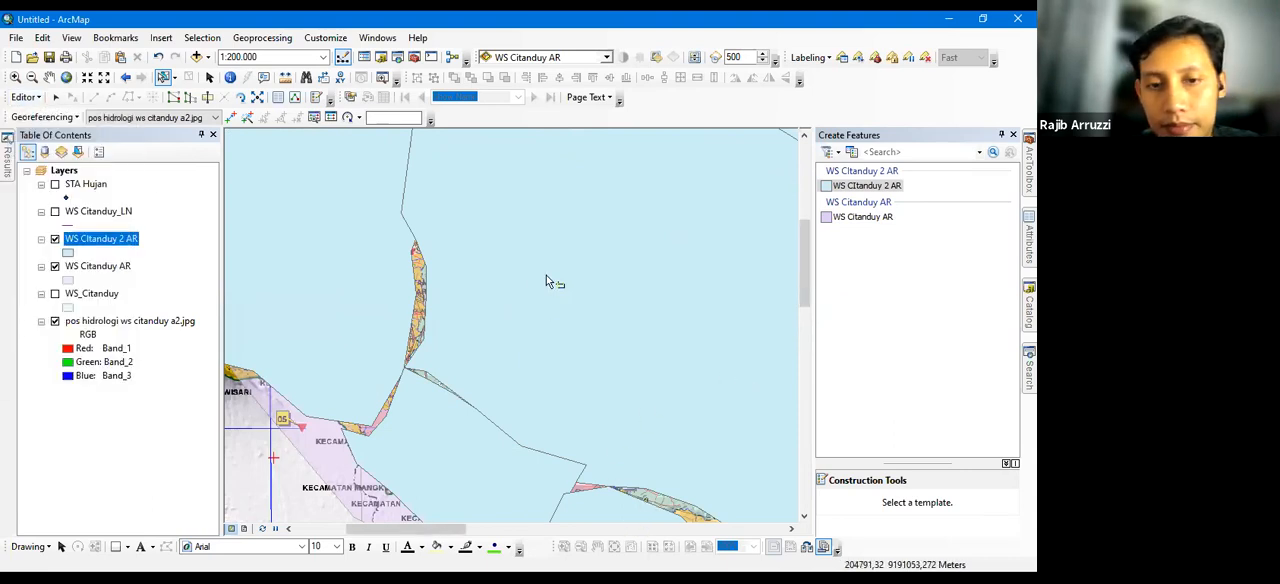
pyautogui.scroll(-5, 580, 341)
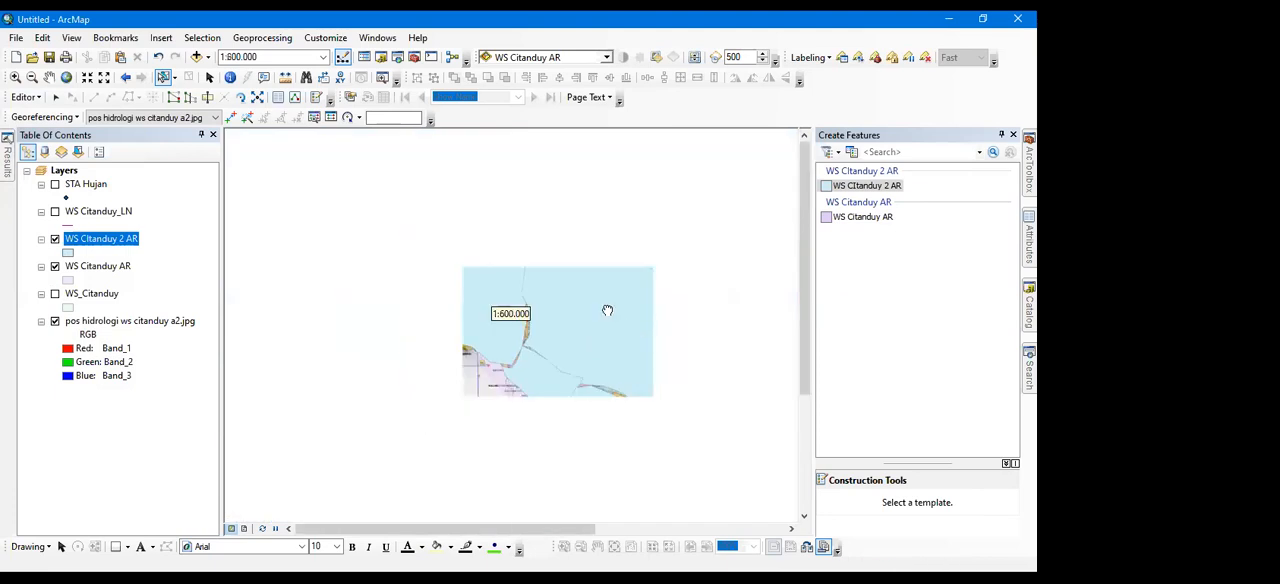
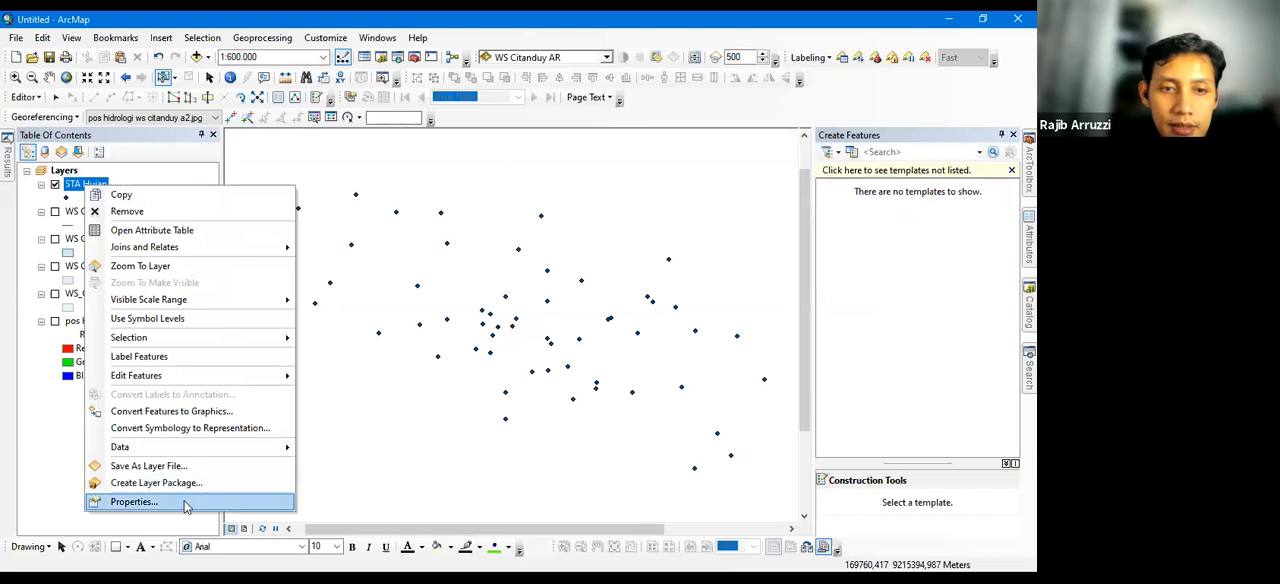
# Turn on feature labels for the STA Hujan layer, using Name as the label field
pyautogui.click(185, 506)
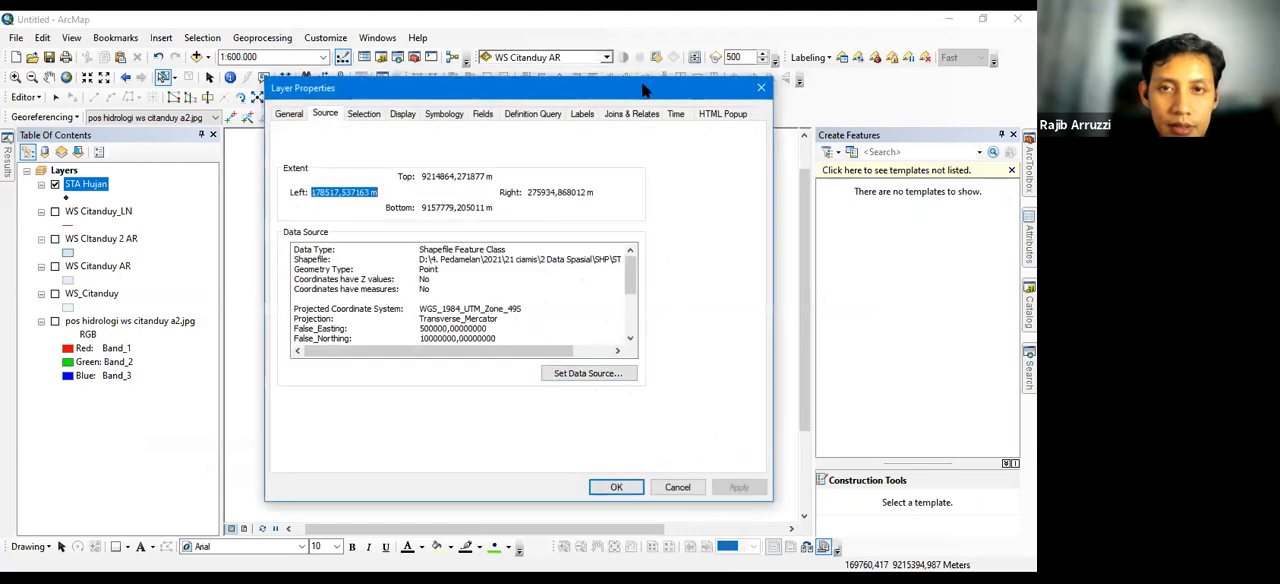
pyautogui.moveTo(574, 89); pyautogui.dragTo(556, 146)
pyautogui.click(558, 170)
pyautogui.click(269, 191)
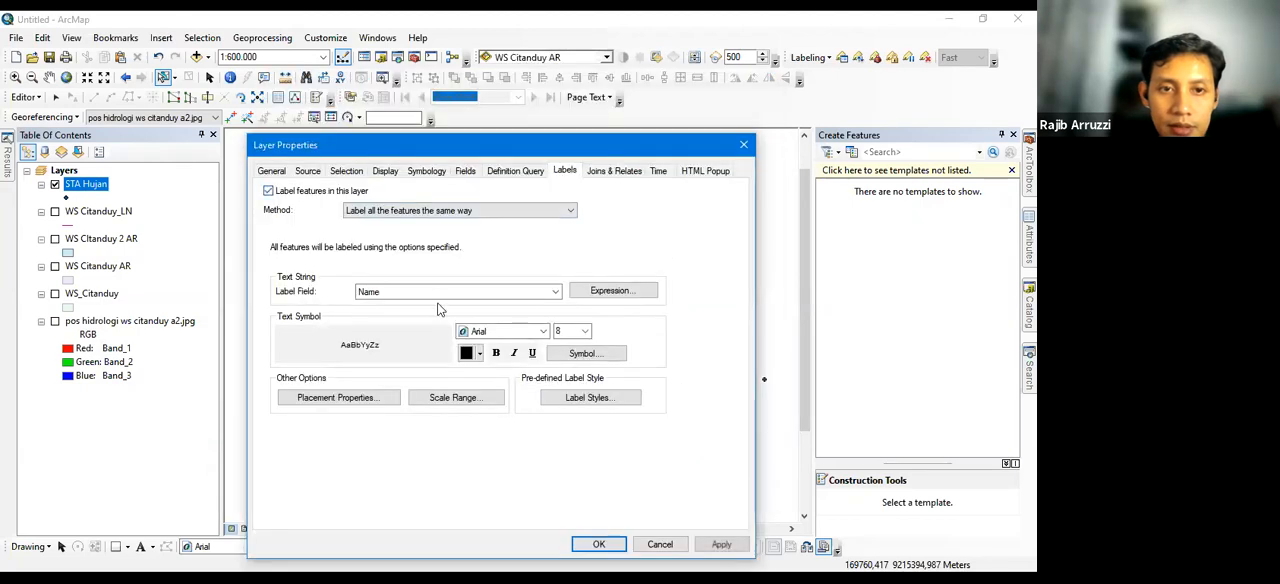
pyautogui.click(582, 543)
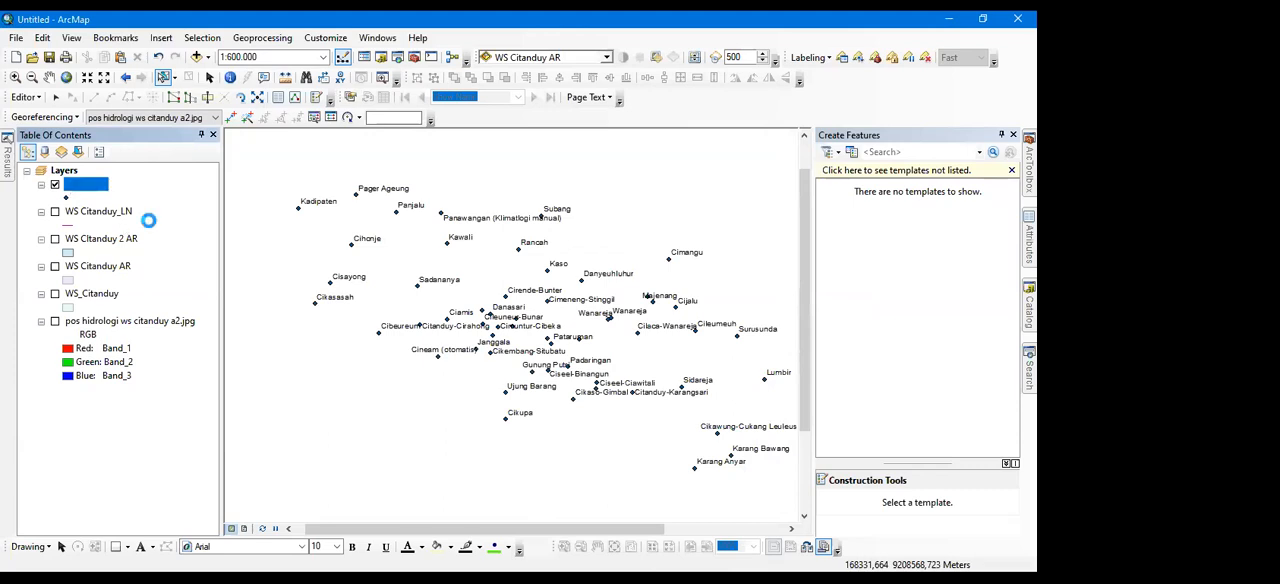
# Open the STA Hujan attribute table and enlarge its window over the map to show more rows and columns
pyautogui.hotkey('ctrl', 't')
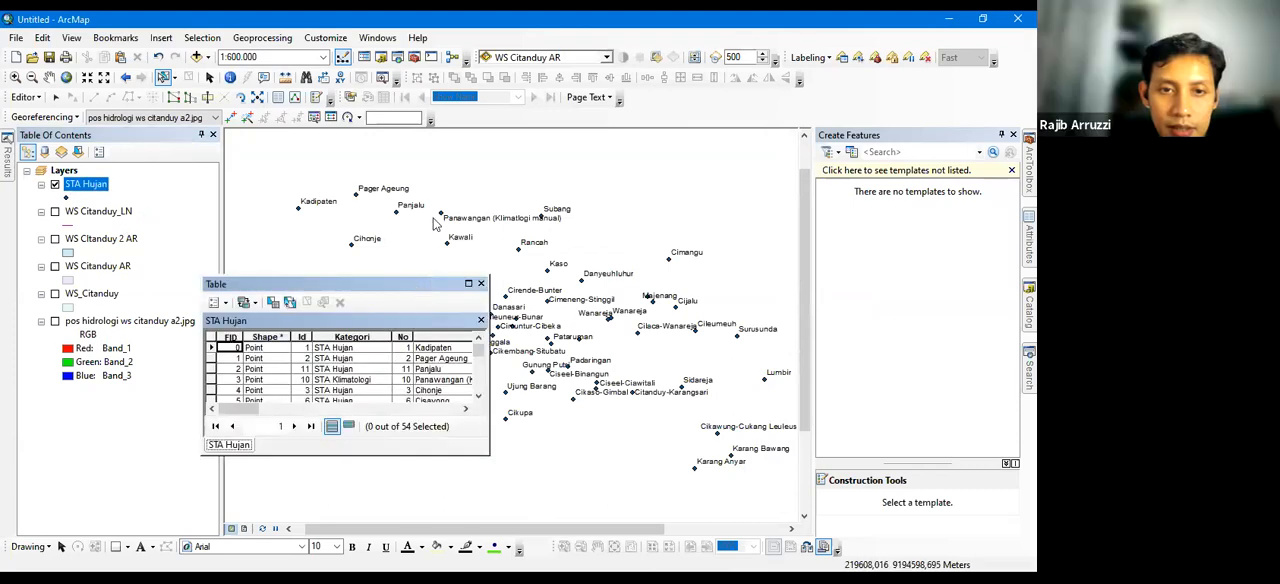
pyautogui.moveTo(415, 284); pyautogui.dragTo(433, 197)
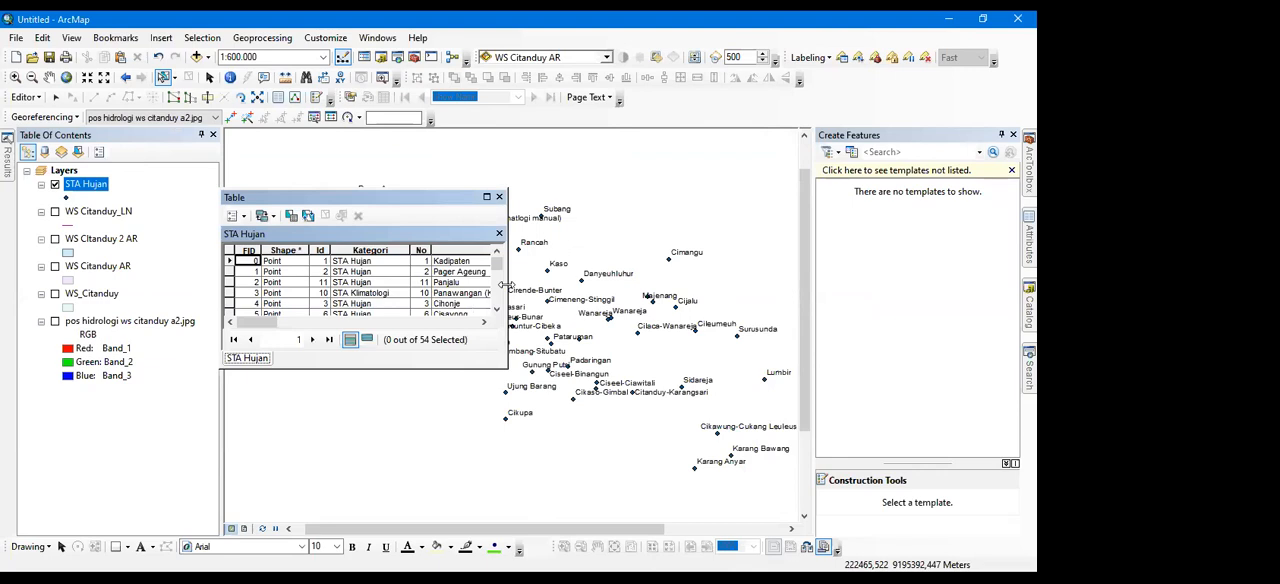
pyautogui.moveTo(507, 285); pyautogui.dragTo(698, 285)
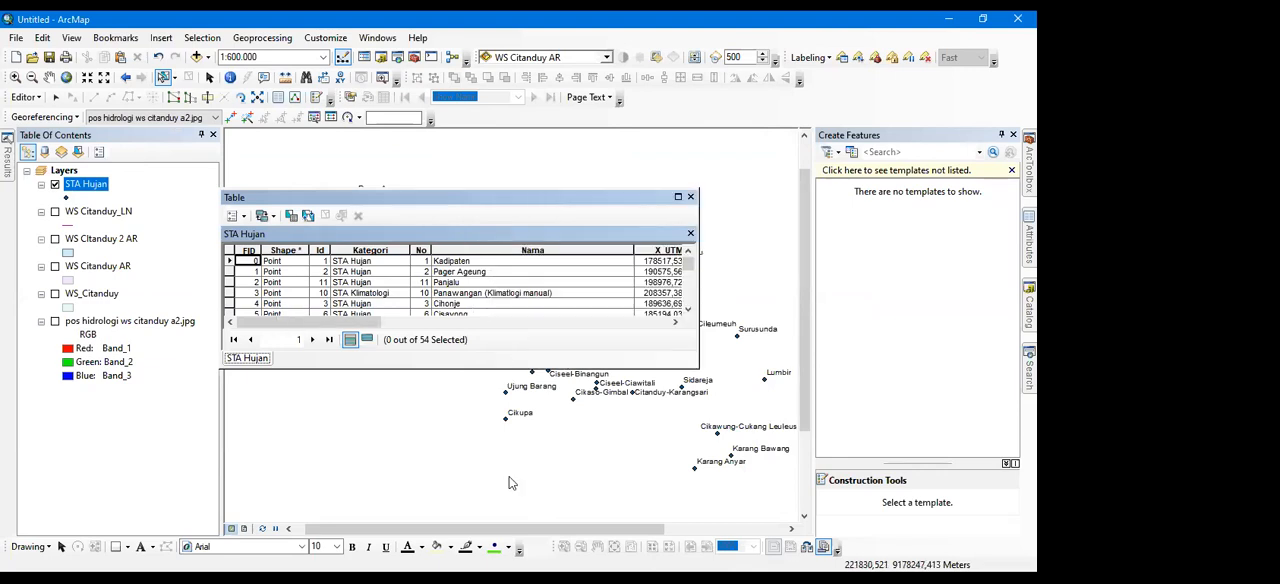
pyautogui.moveTo(430, 368); pyautogui.dragTo(430, 493)
pyautogui.moveTo(357, 447); pyautogui.dragTo(306, 441)
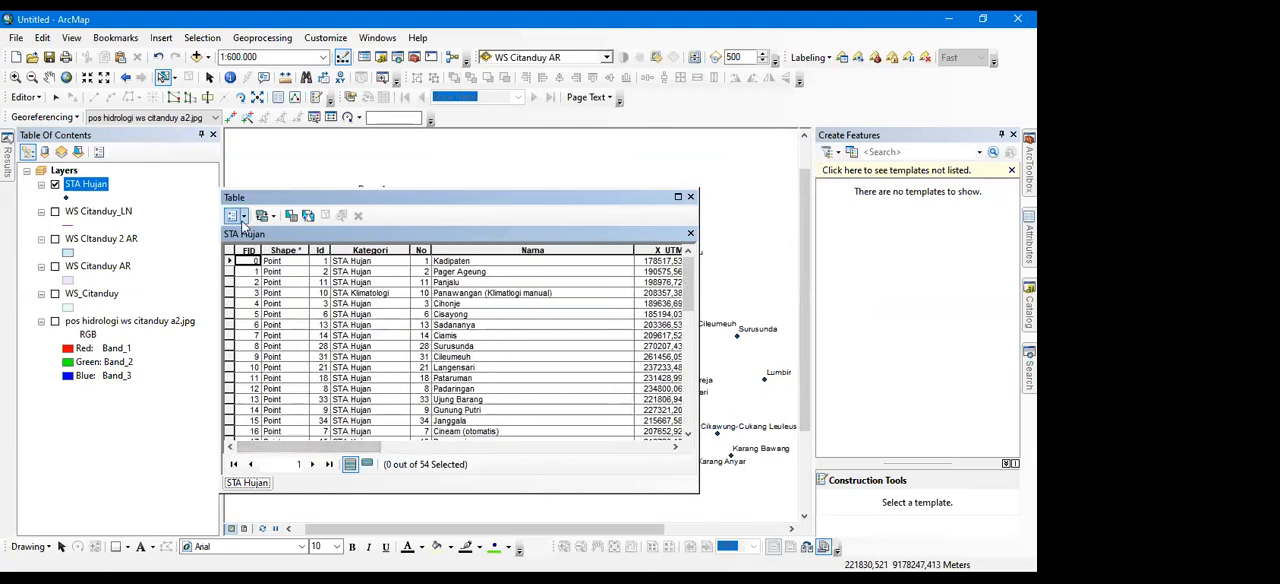
pyautogui.click(463, 262)
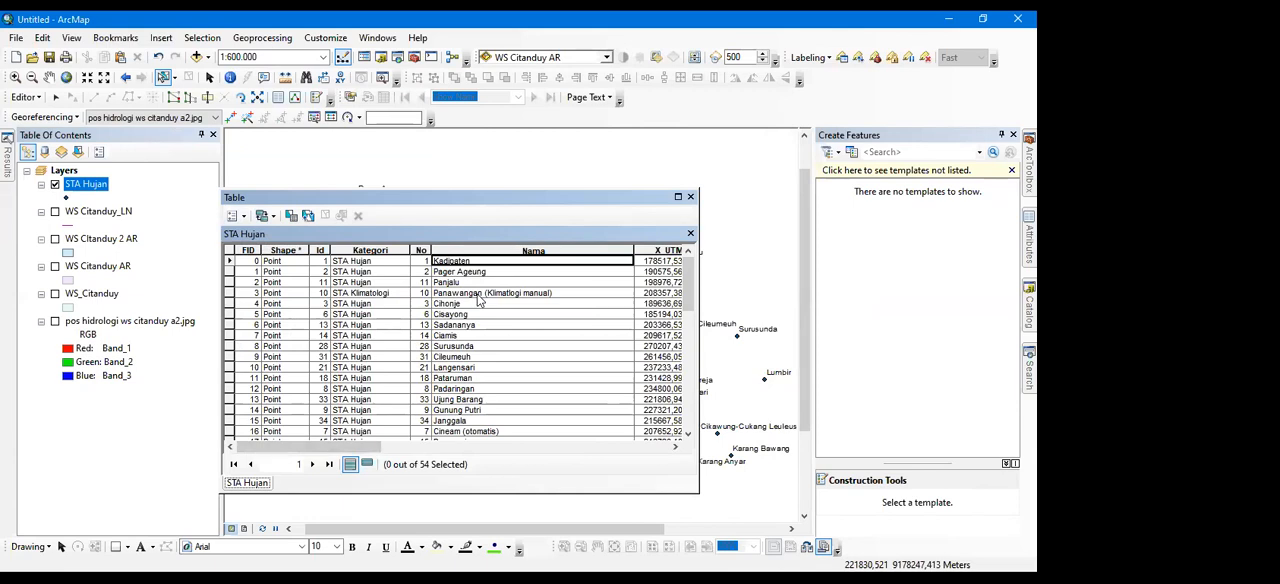
pyautogui.moveTo(357, 446); pyautogui.dragTo(439, 446)
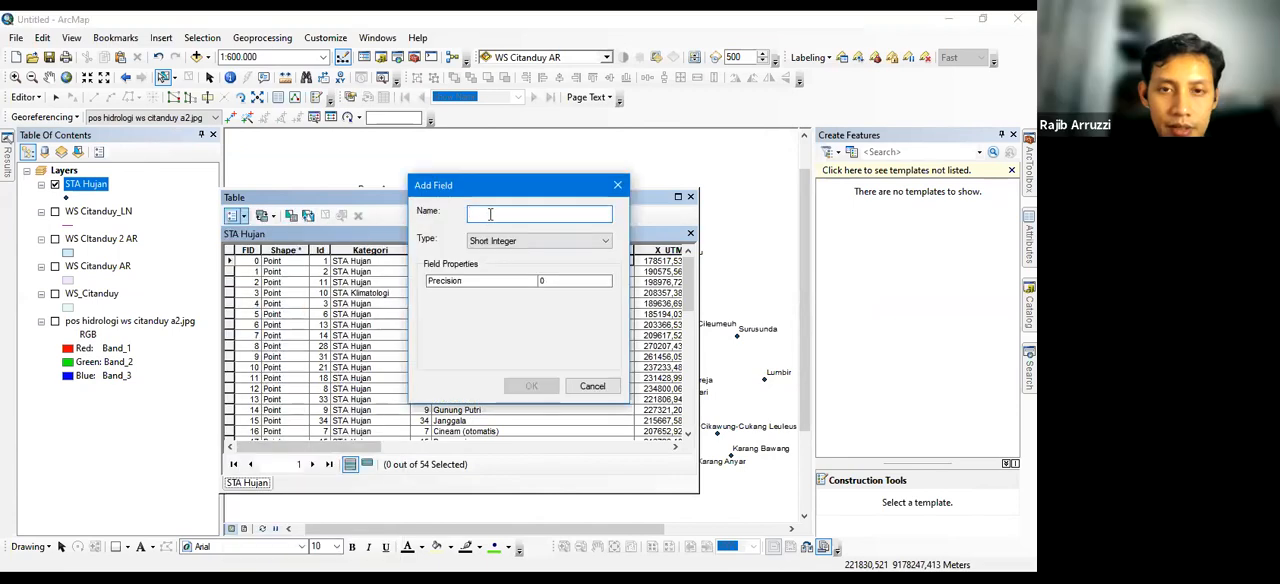
pyautogui.moveTo(489, 192); pyautogui.dragTo(393, 226)
pyautogui.click(409, 276)
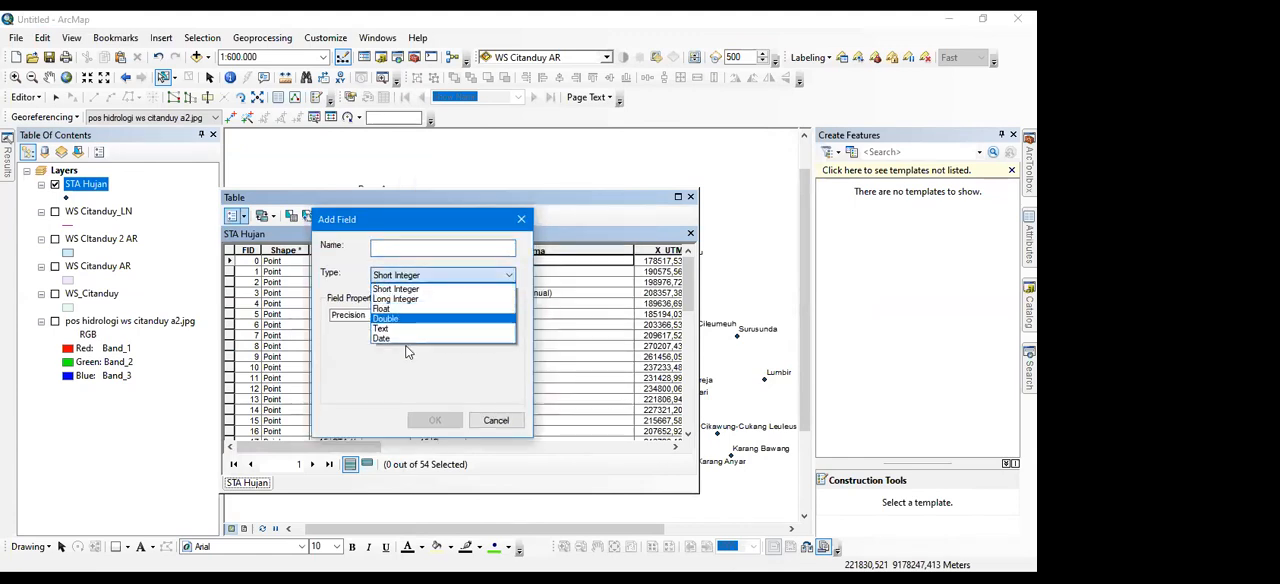
pyautogui.click(435, 232)
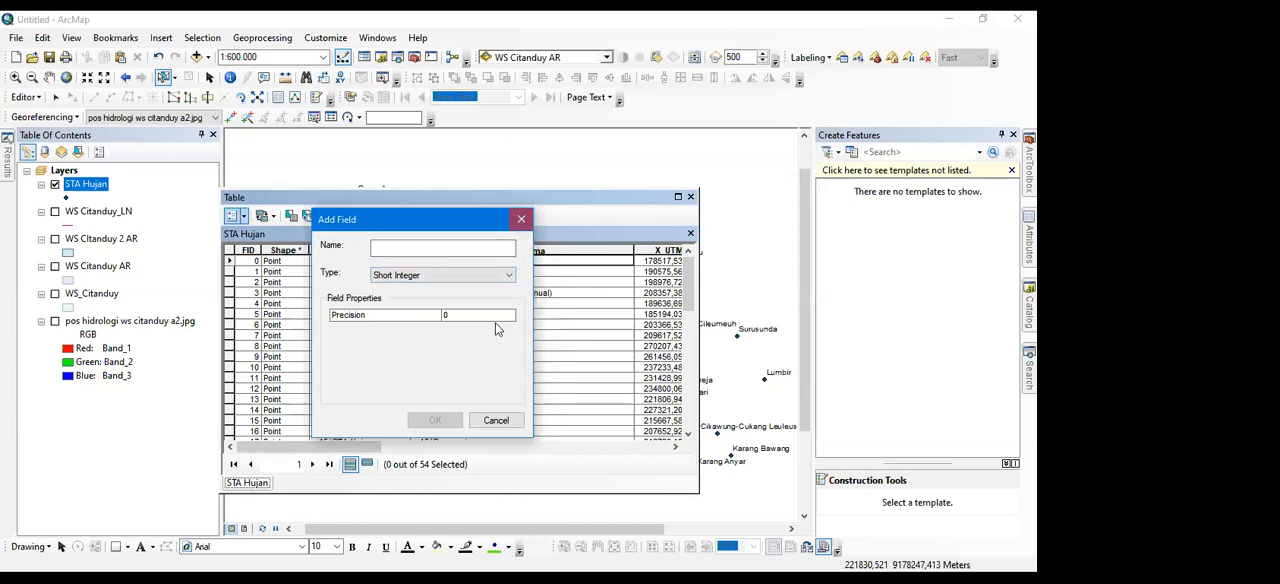
pyautogui.click(496, 421)
# Examine the field properties of the Name column in the STA Hujan table
pyautogui.moveTo(350, 447); pyautogui.dragTo(682, 448)
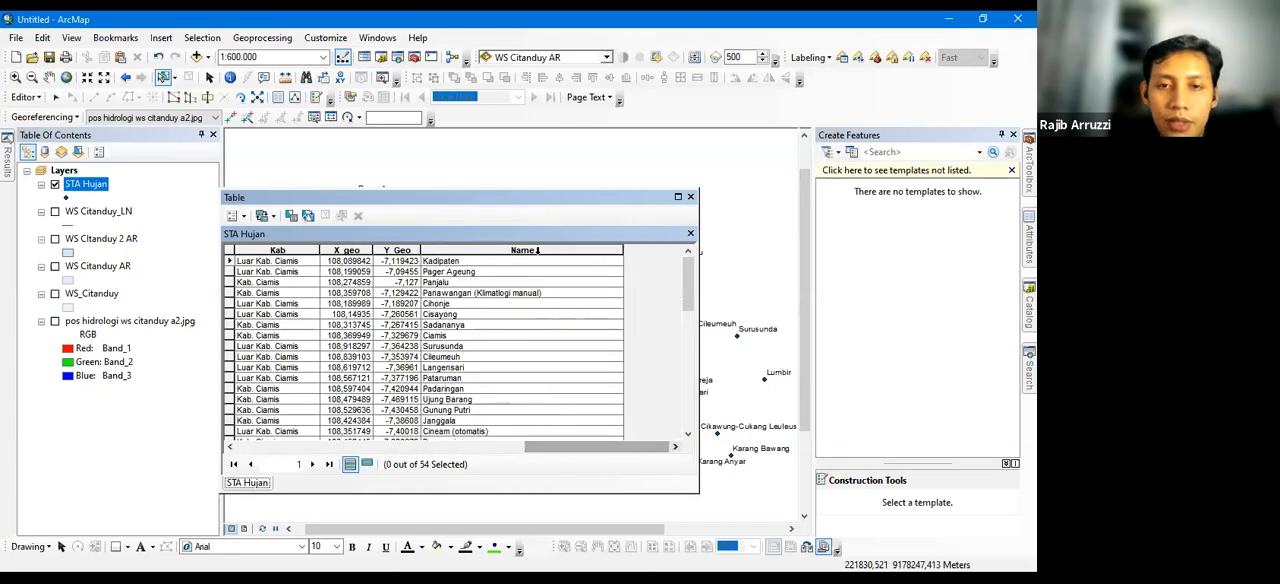
pyautogui.click(537, 251)
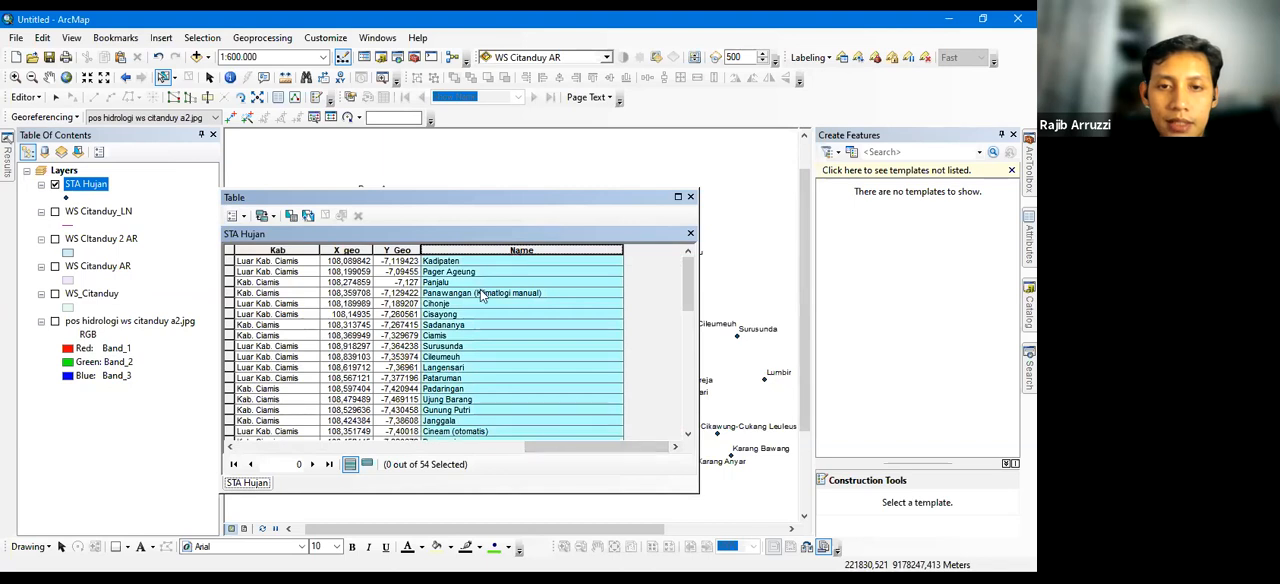
pyautogui.click(467, 200)
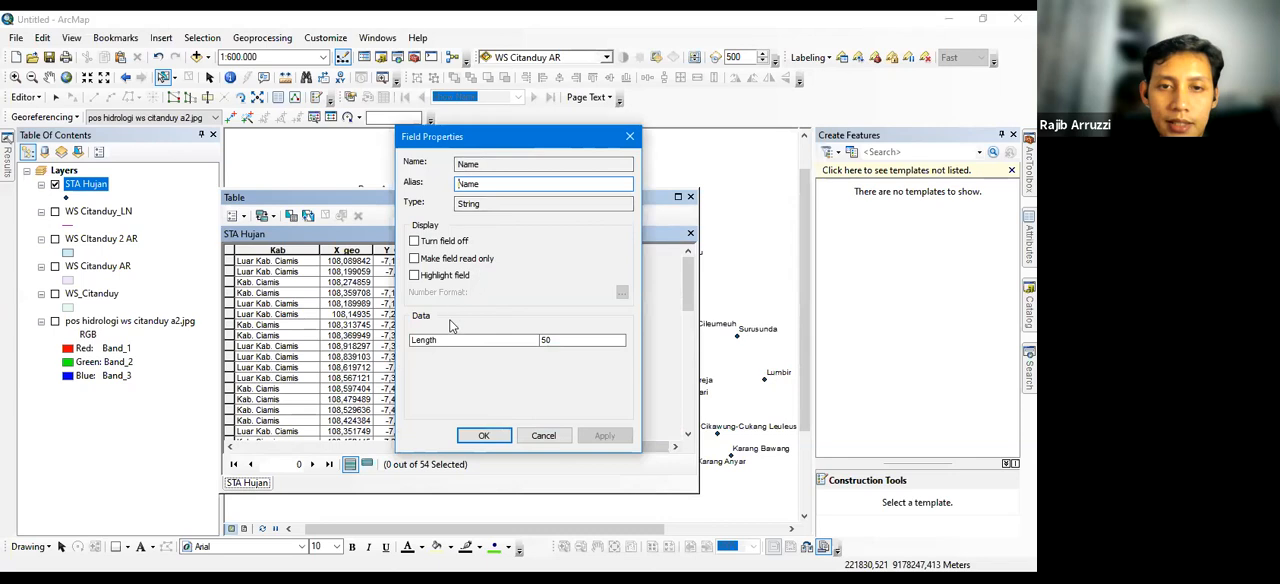
pyautogui.moveTo(496, 137); pyautogui.dragTo(690, 165)
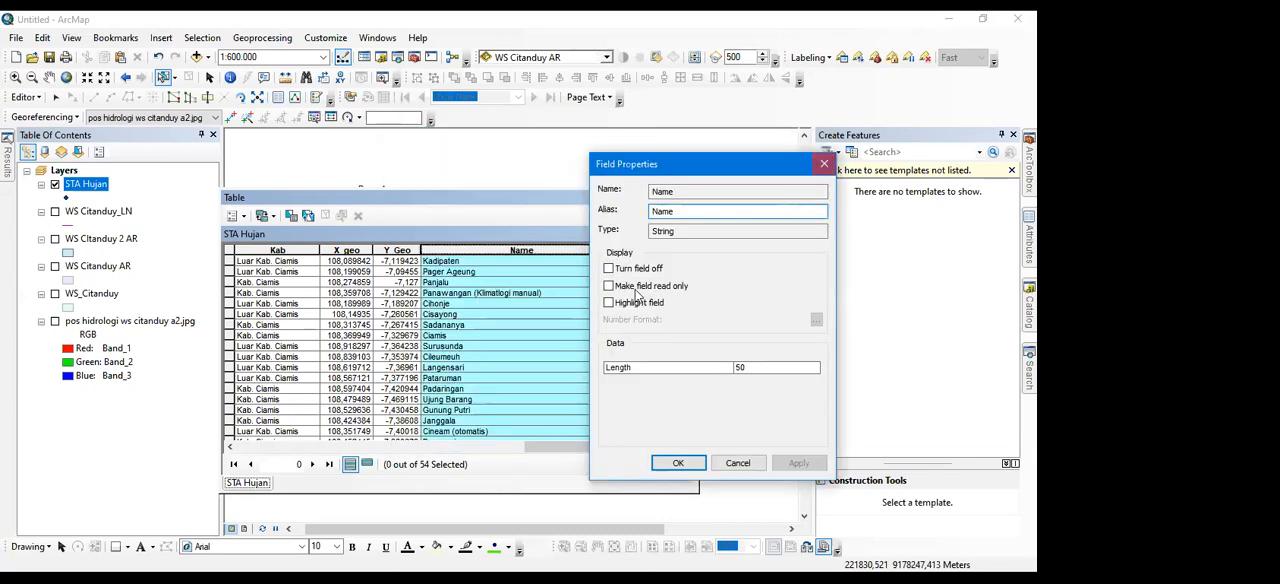
pyautogui.press('Escape')
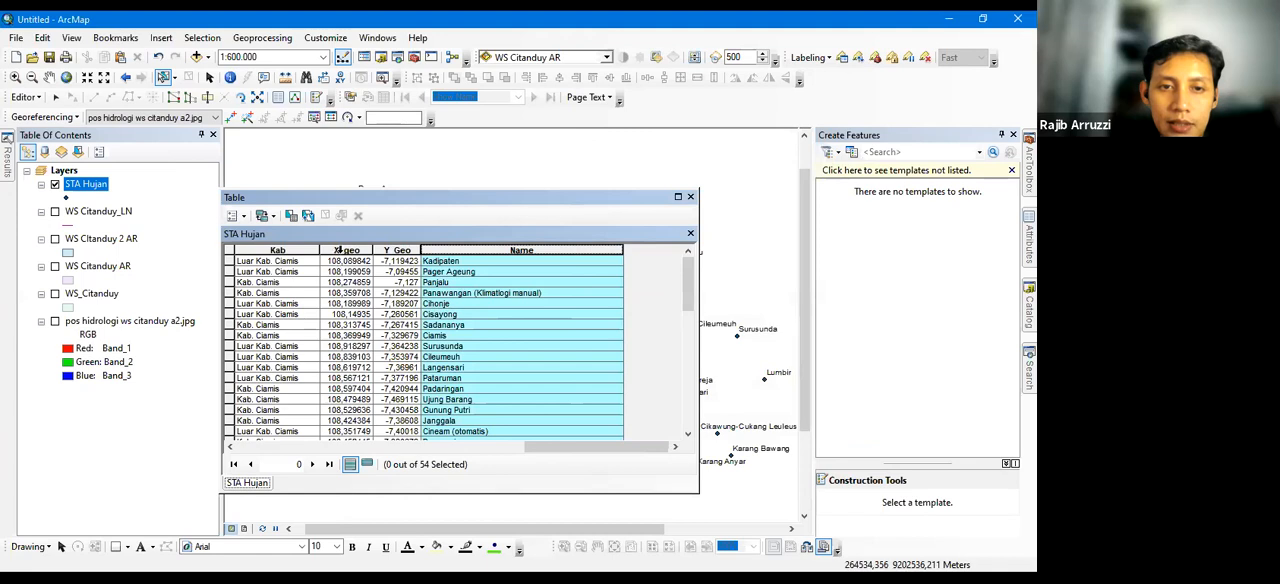
pyautogui.click(236, 216)
pyautogui.click(529, 253)
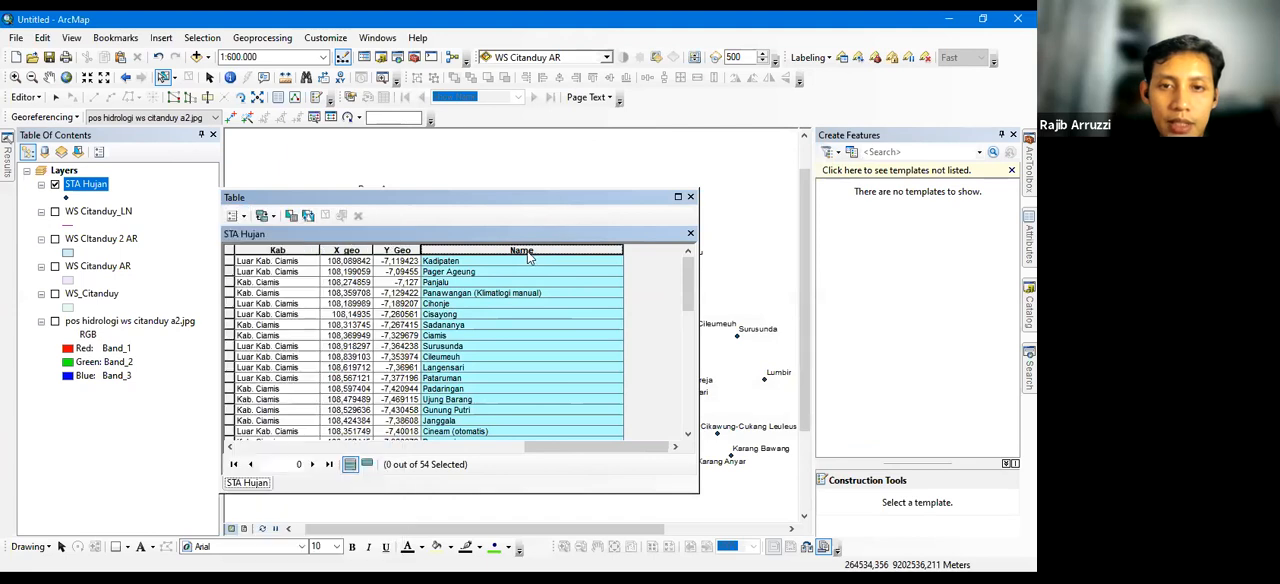
pyautogui.rightClick(577, 433)
pyautogui.click(420, 281)
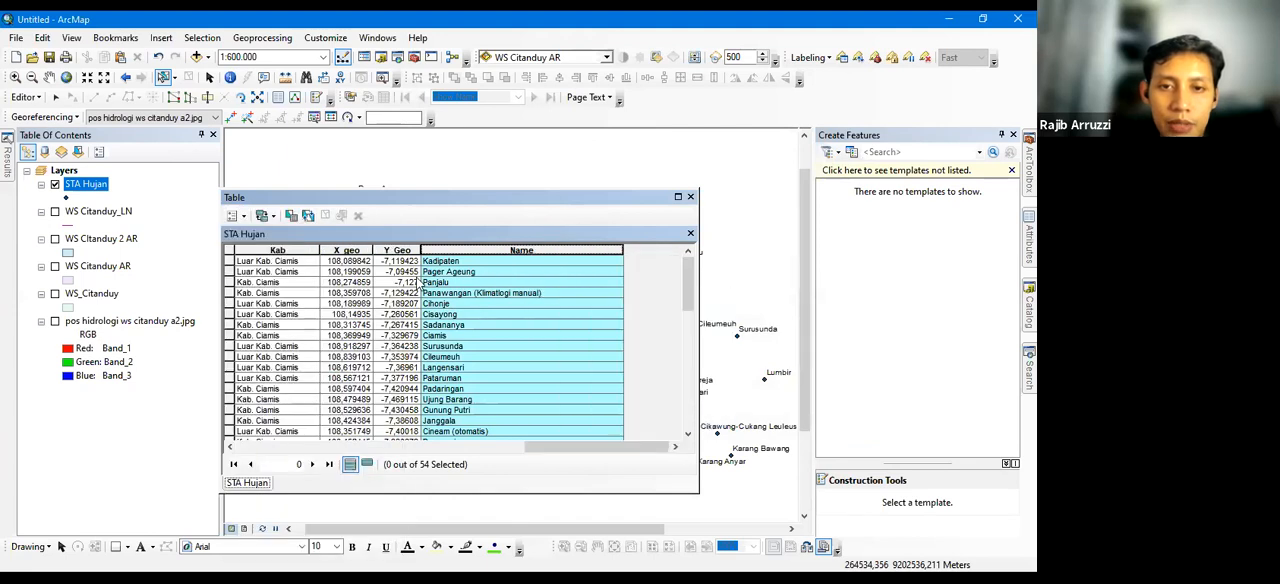
# Add a Short Integer field named Nama2 with precision 40 to the STA Hujan table
pyautogui.click(236, 216)
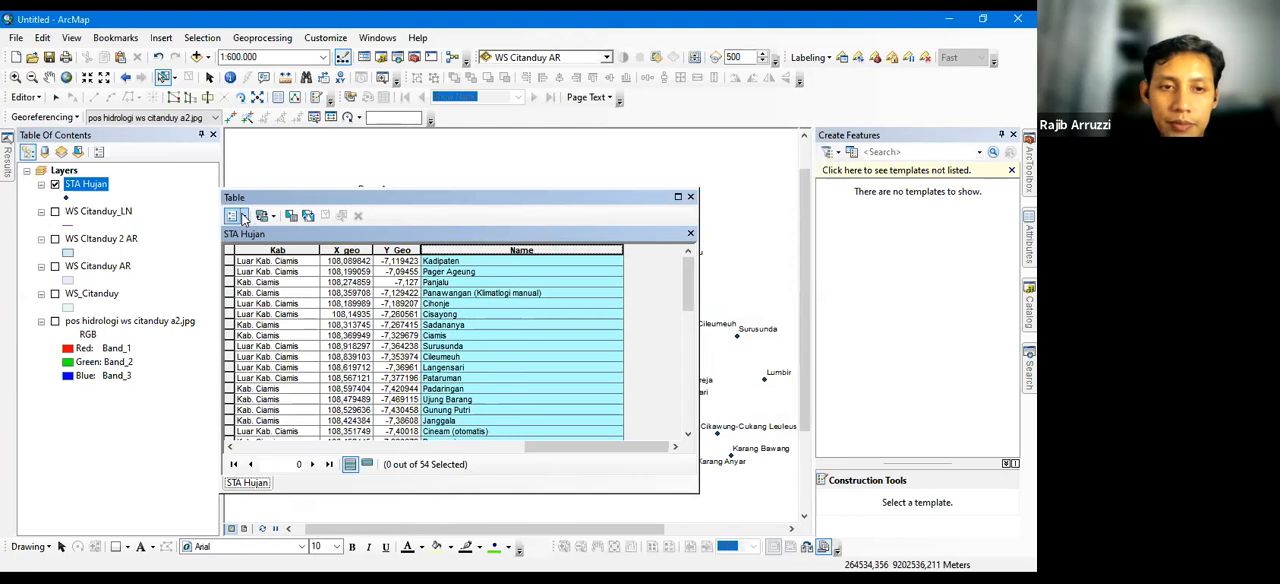
pyautogui.click(297, 306)
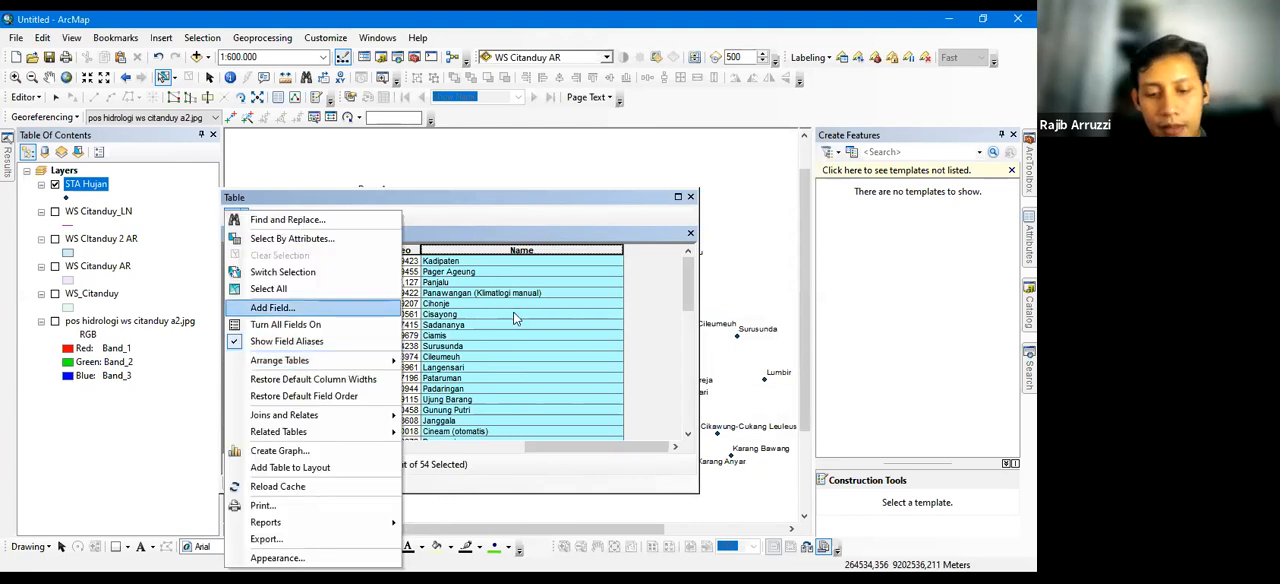
pyautogui.write('Nama2')
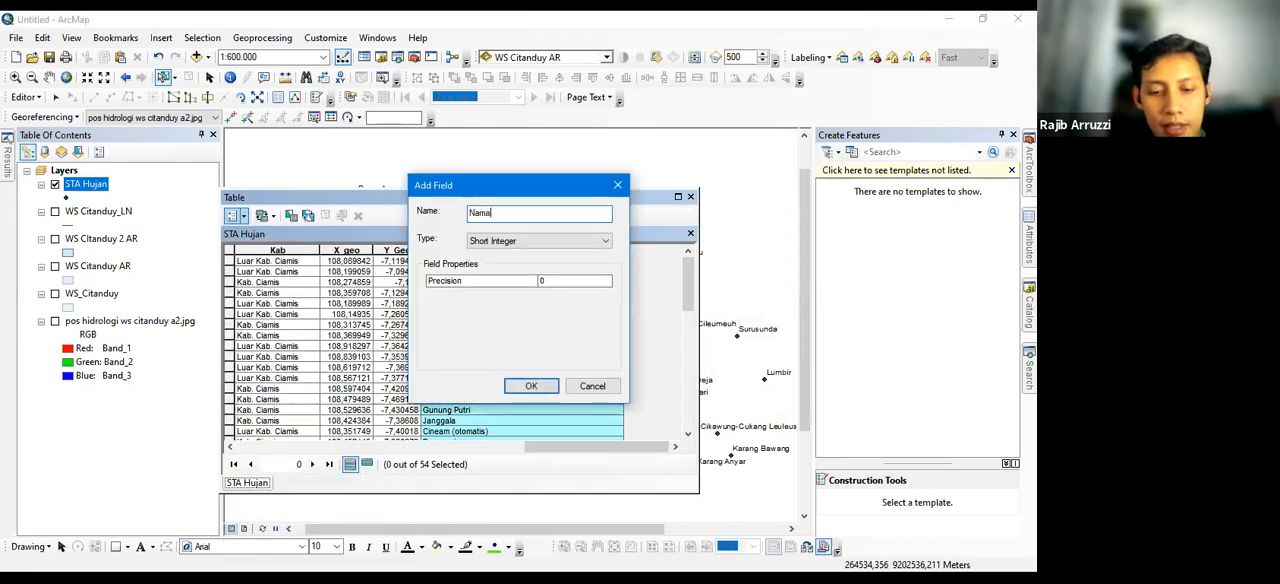
pyautogui.click(535, 249)
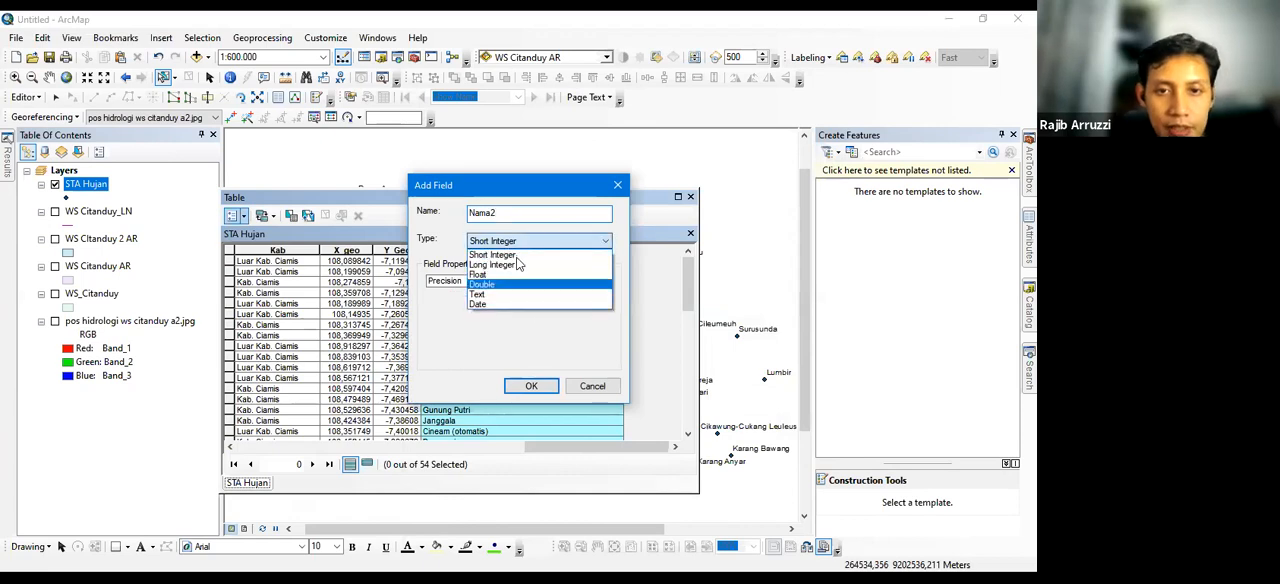
pyautogui.click(548, 328)
pyautogui.doubleClick(568, 283)
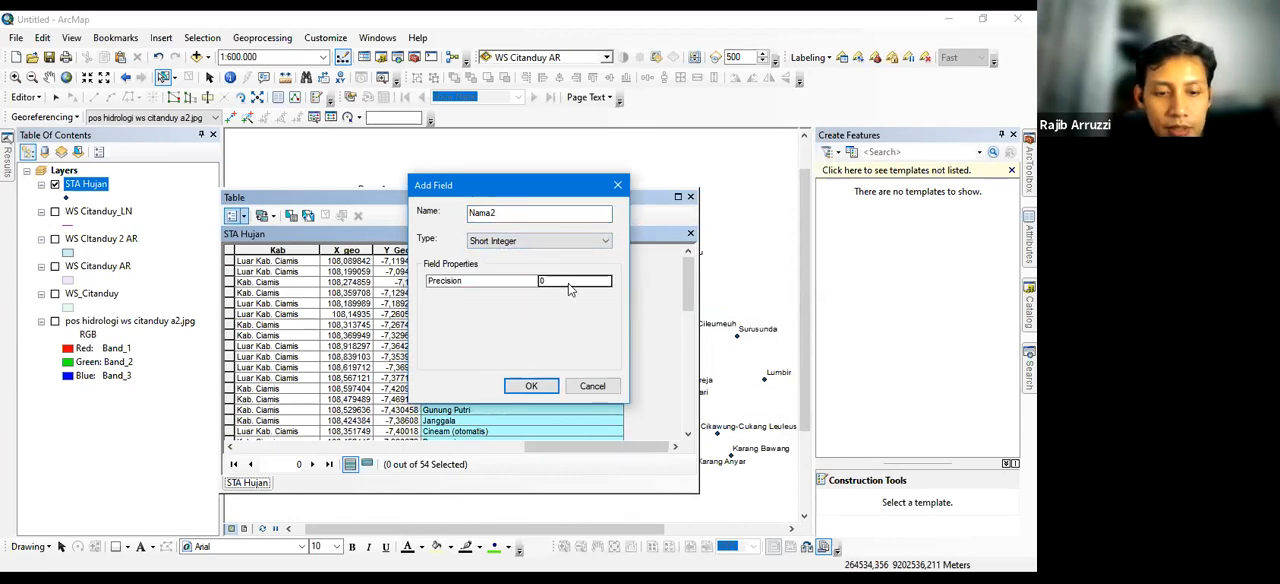
pyautogui.write('40')
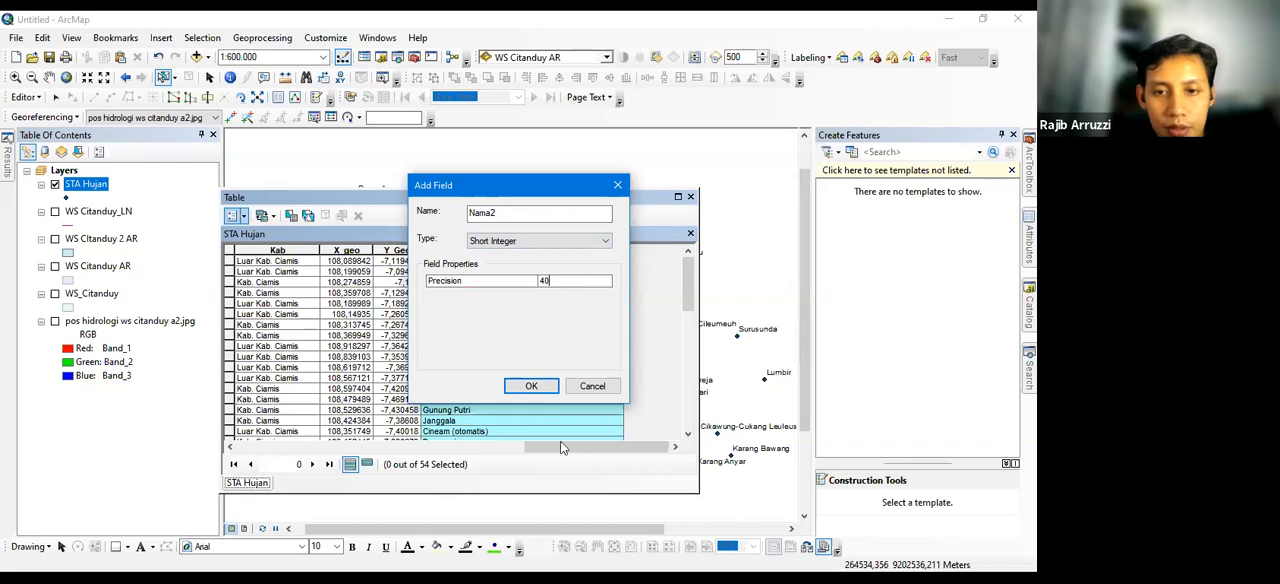
pyautogui.click(531, 386)
# Start editing the STA Hujan layer and try to enter text in the Nama2 cell of the Panawangan row
pyautogui.click(610, 303)
pyautogui.click(602, 251)
pyautogui.click(603, 335)
pyautogui.click(604, 378)
pyautogui.click(602, 251)
pyautogui.click(603, 335)
pyautogui.click(604, 370)
pyautogui.click(602, 283)
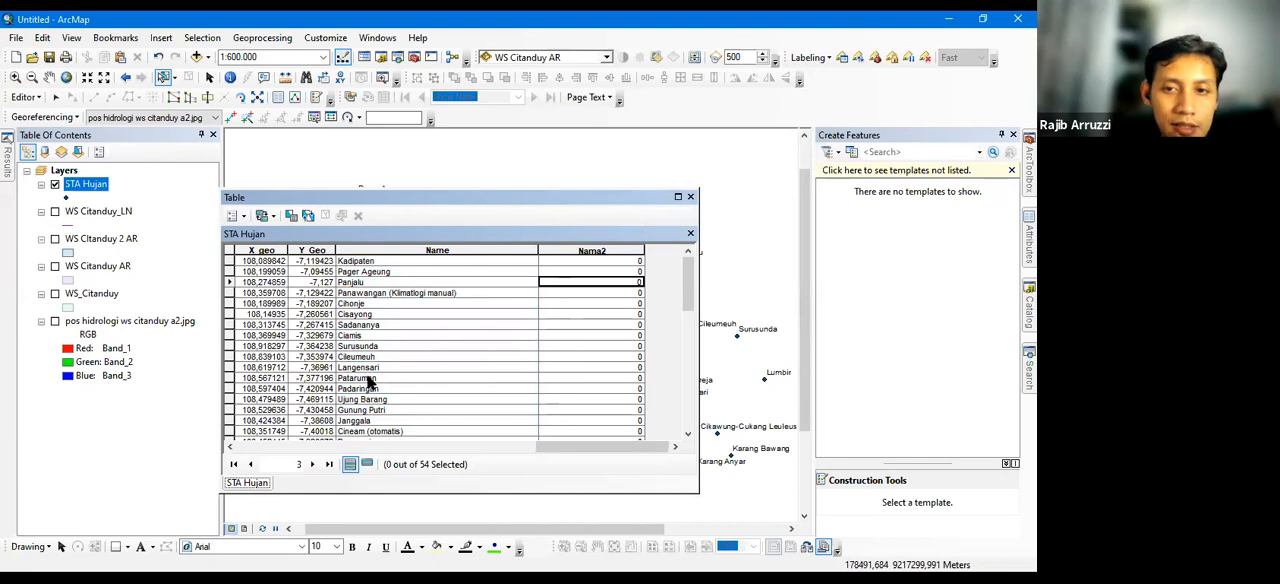
pyautogui.click(574, 294)
pyautogui.write('el')
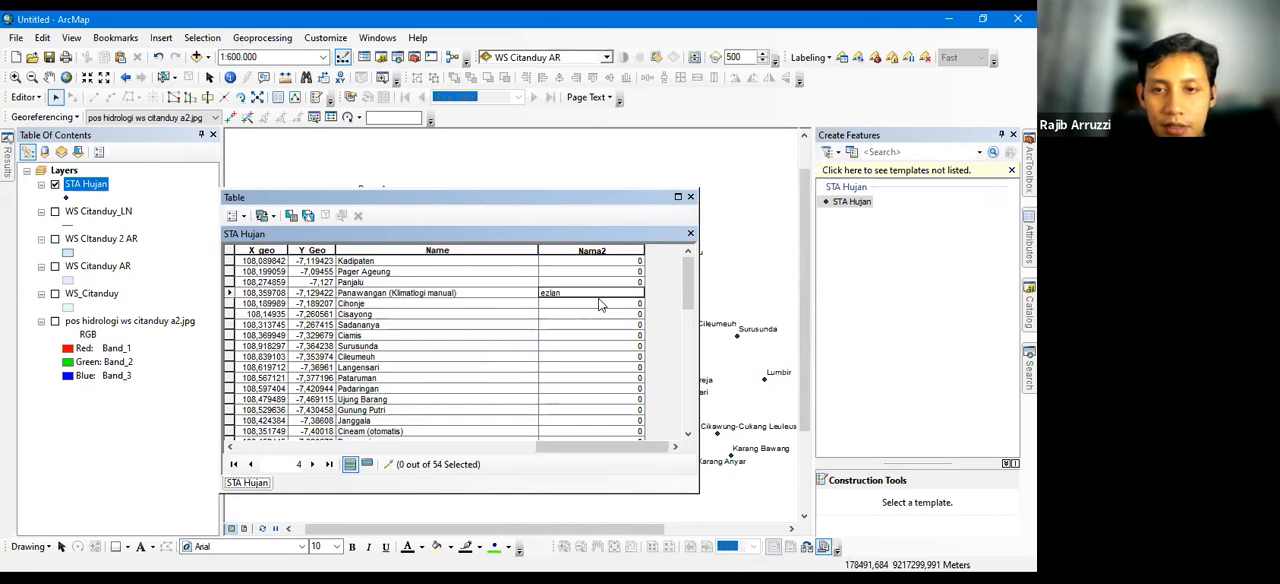
pyautogui.press('Return')
pyautogui.press('Return')
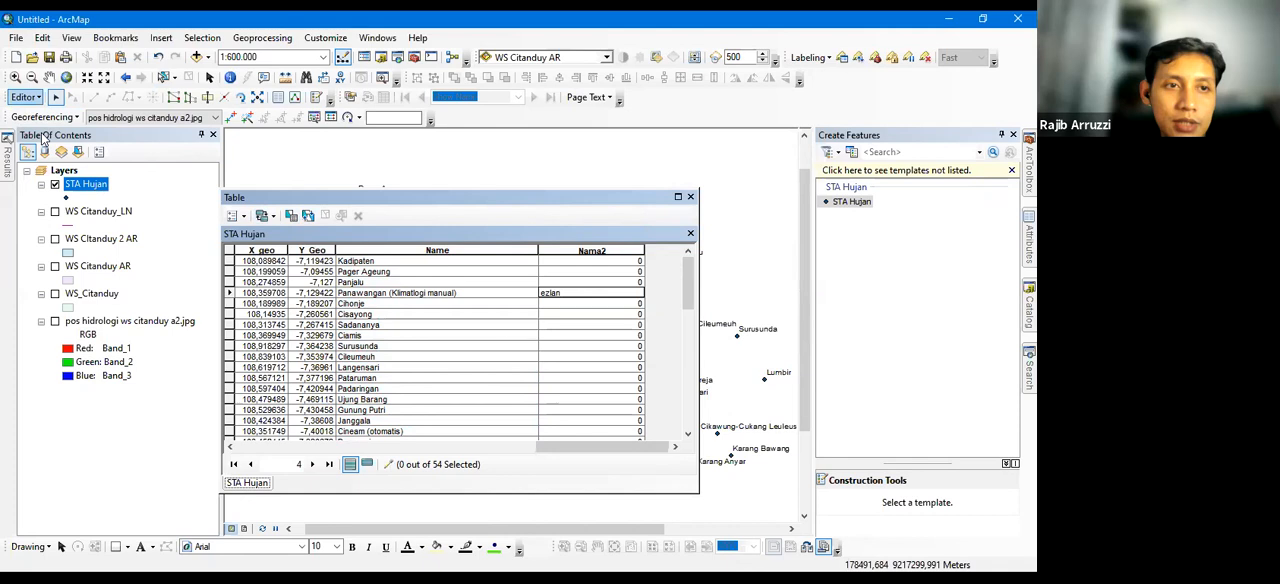
# Stop editing and delete the Nama2 field from the STA Hujan table
pyautogui.rightClick(595, 253)
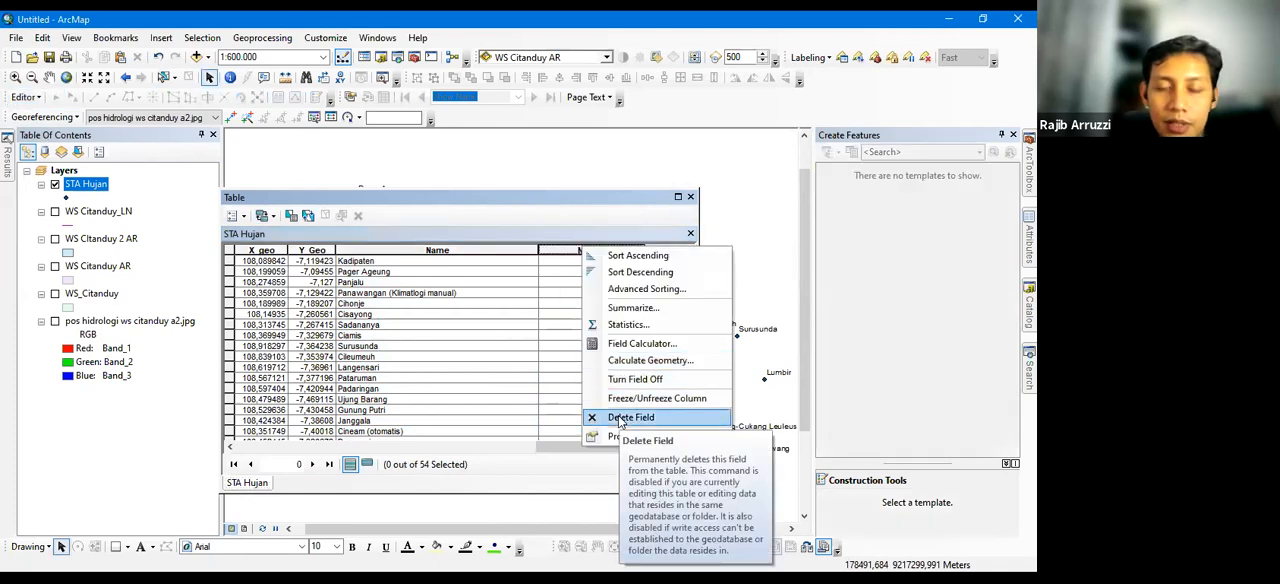
pyautogui.click(577, 250)
pyautogui.rightClick(585, 250)
pyautogui.click(615, 423)
pyautogui.click(573, 360)
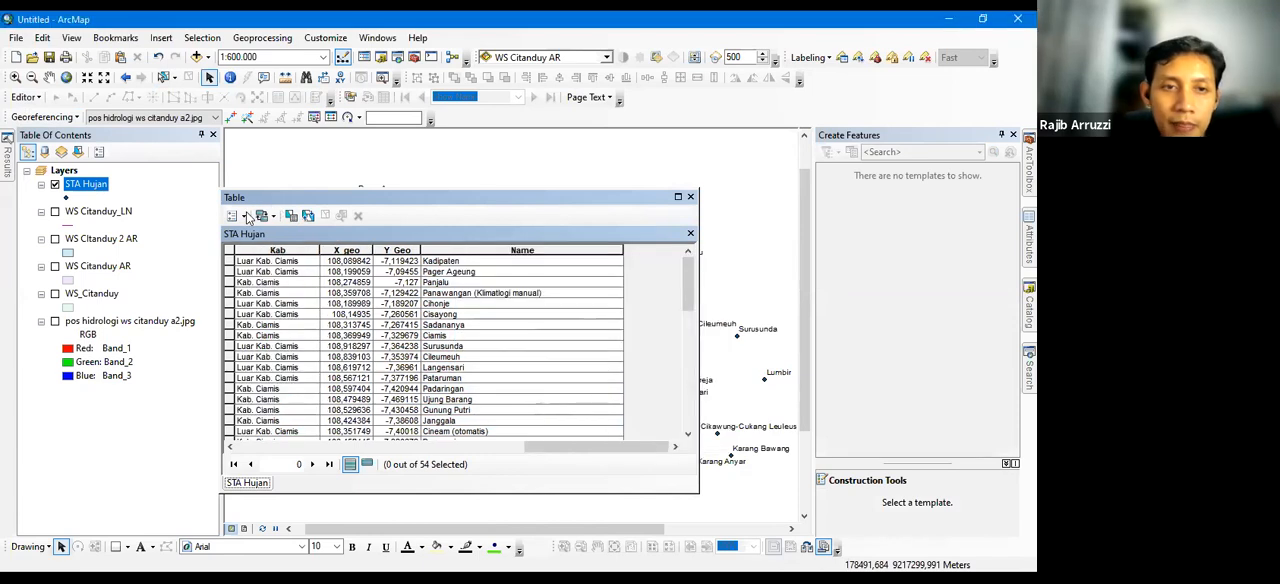
# Add a Text field named name2 with length 40 to the STA Hujan table
pyautogui.click(242, 218)
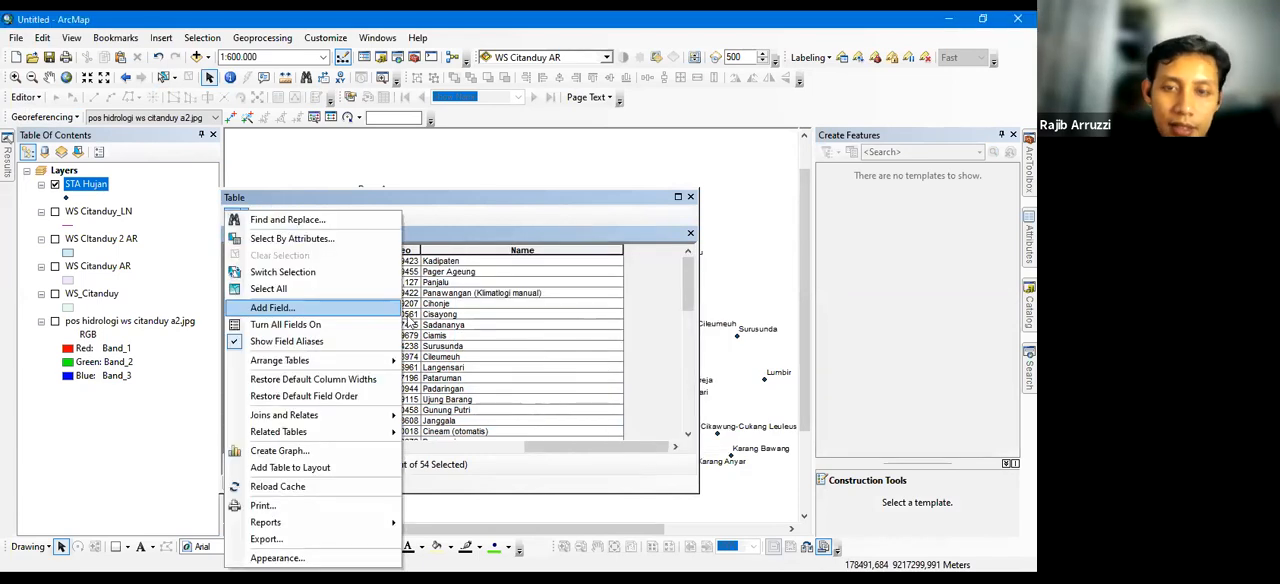
pyautogui.click(272, 307)
pyautogui.write('ana')
pyautogui.press('BackSpace')
pyautogui.write('name')
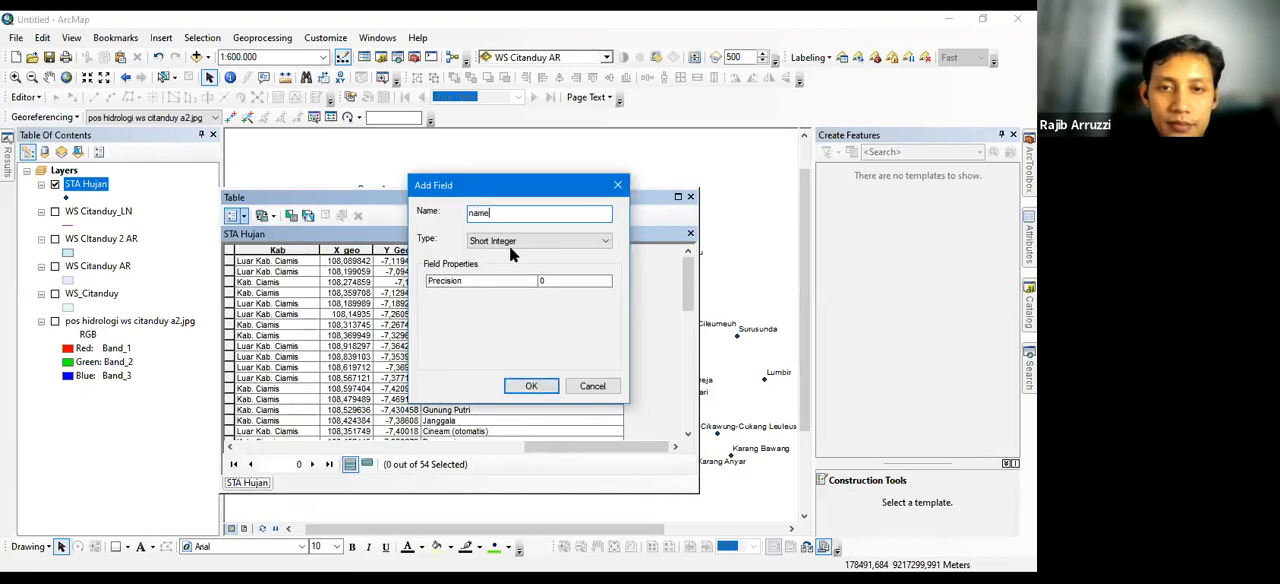
pyautogui.click(509, 242)
pyautogui.click(527, 293)
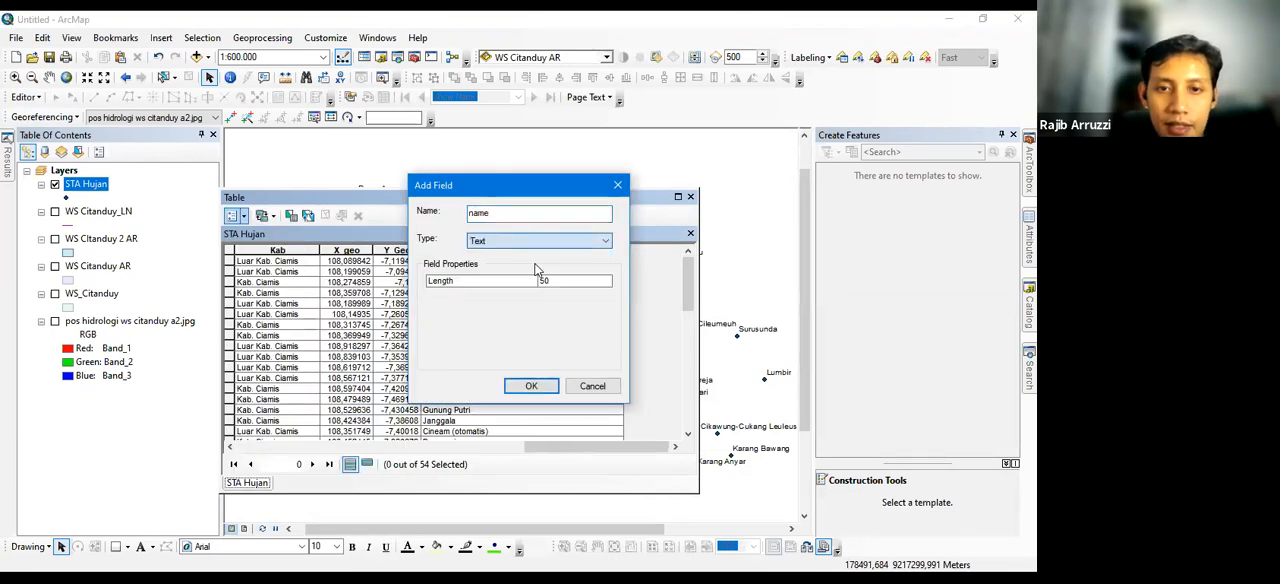
pyautogui.doubleClick(568, 283)
pyautogui.write('40')
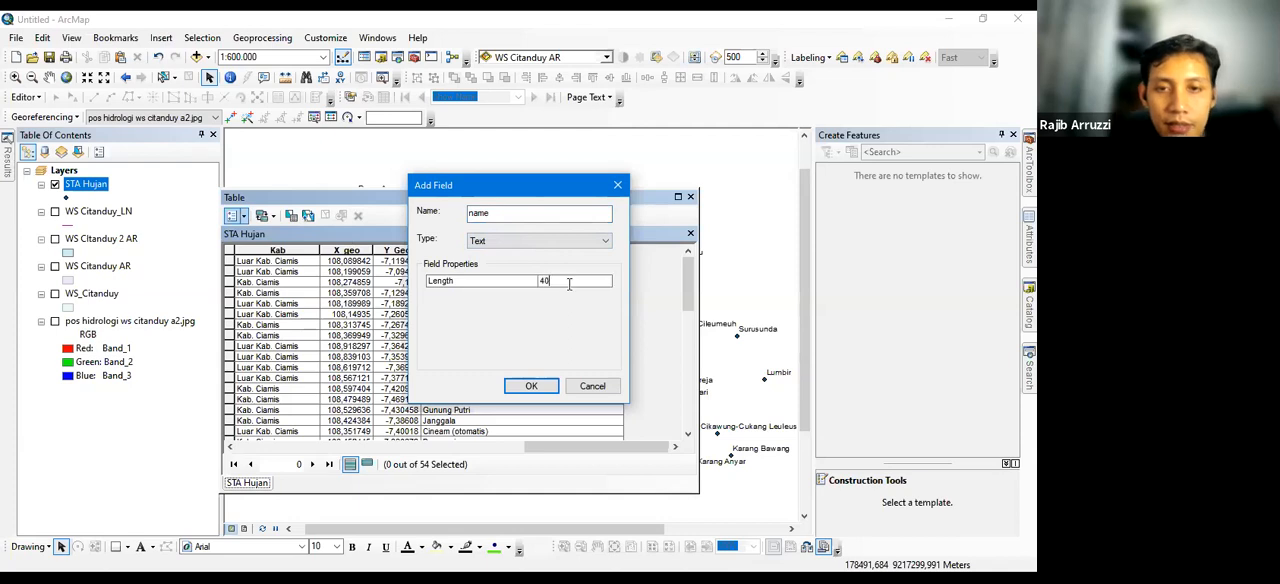
pyautogui.click(533, 387)
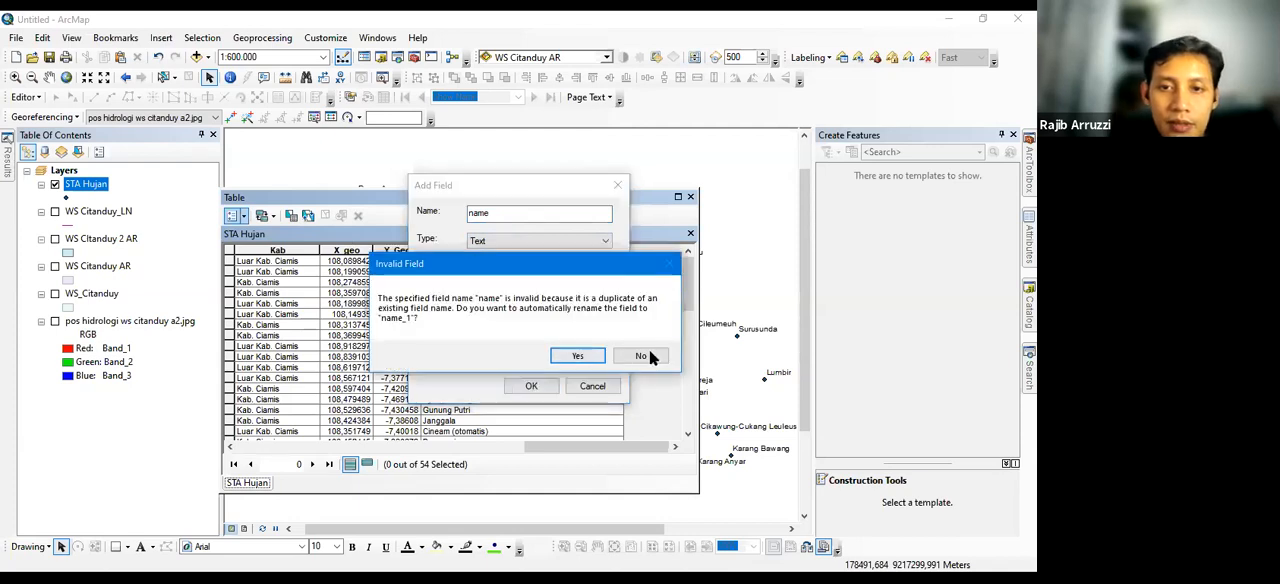
pyautogui.click(537, 221)
pyautogui.write('2')
pyautogui.click(549, 388)
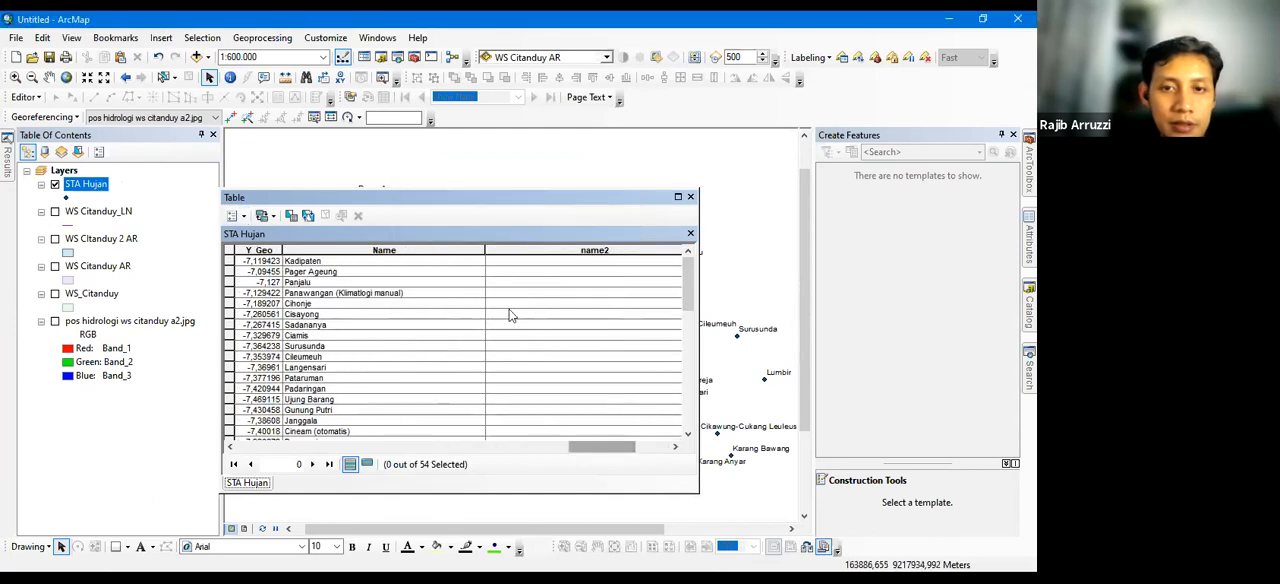
# Enter a sample name in the name2 cell of the Pager Ageung row, and stop editing with the edits saved
pyautogui.click(536, 269)
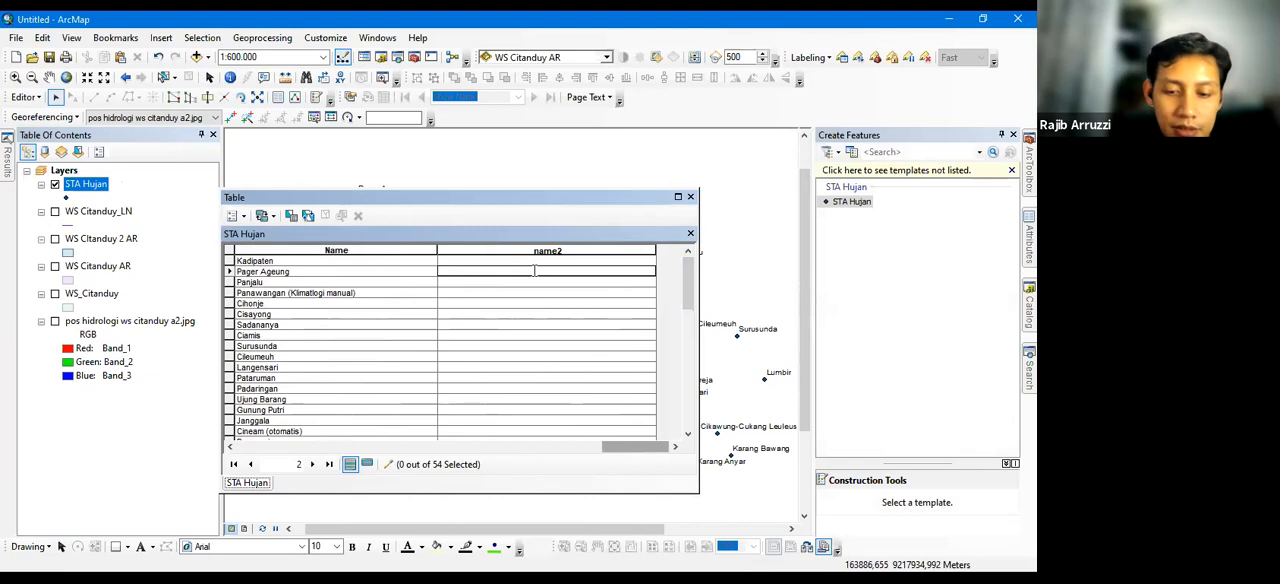
pyautogui.write('ezian')
pyautogui.click(534, 278)
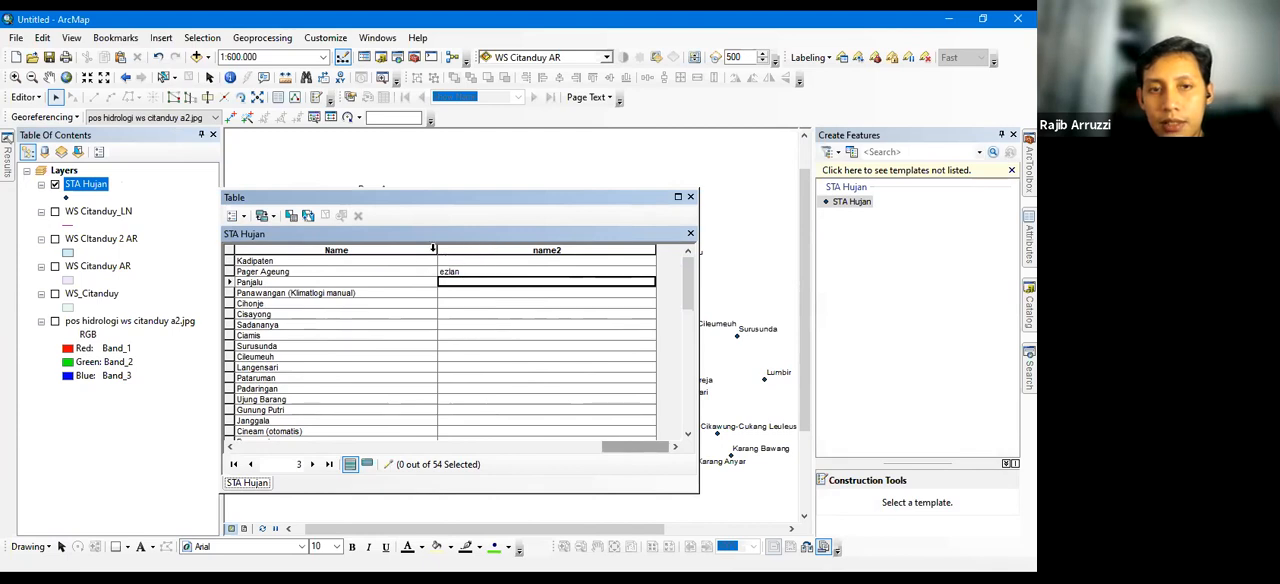
pyautogui.click(26, 97)
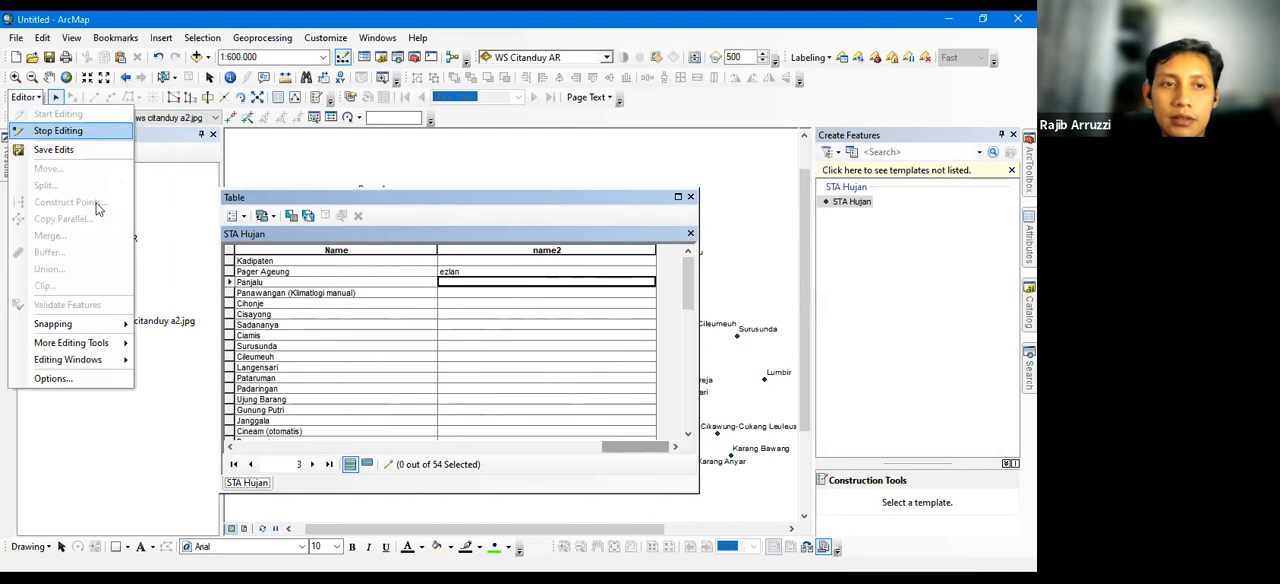
pyautogui.click(58, 131)
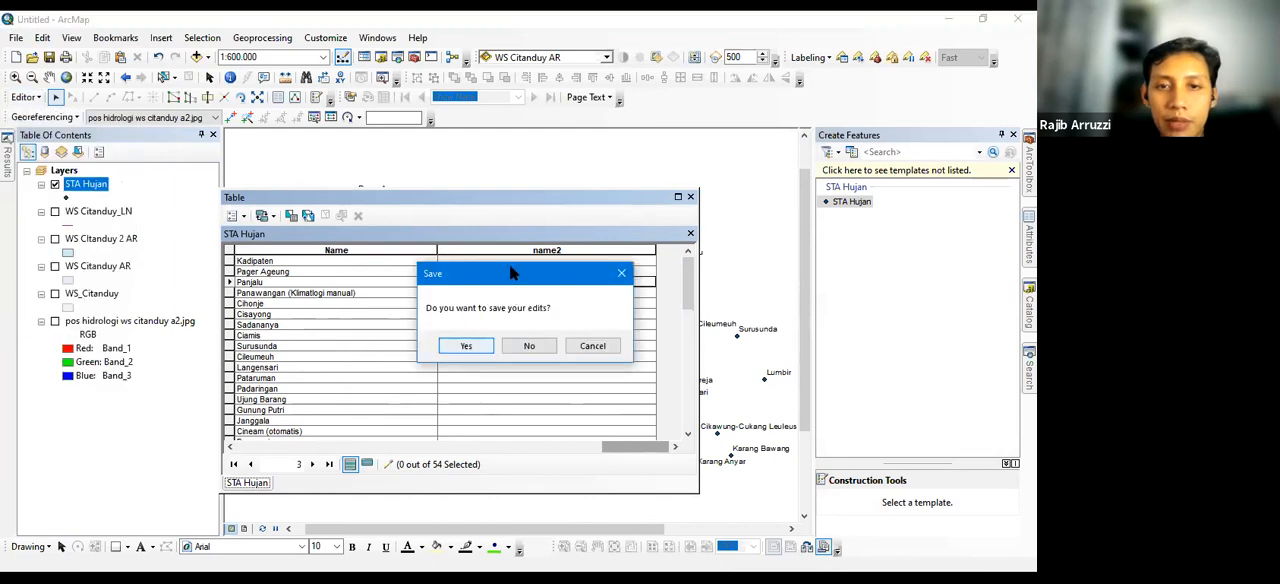
pyautogui.press('Return')
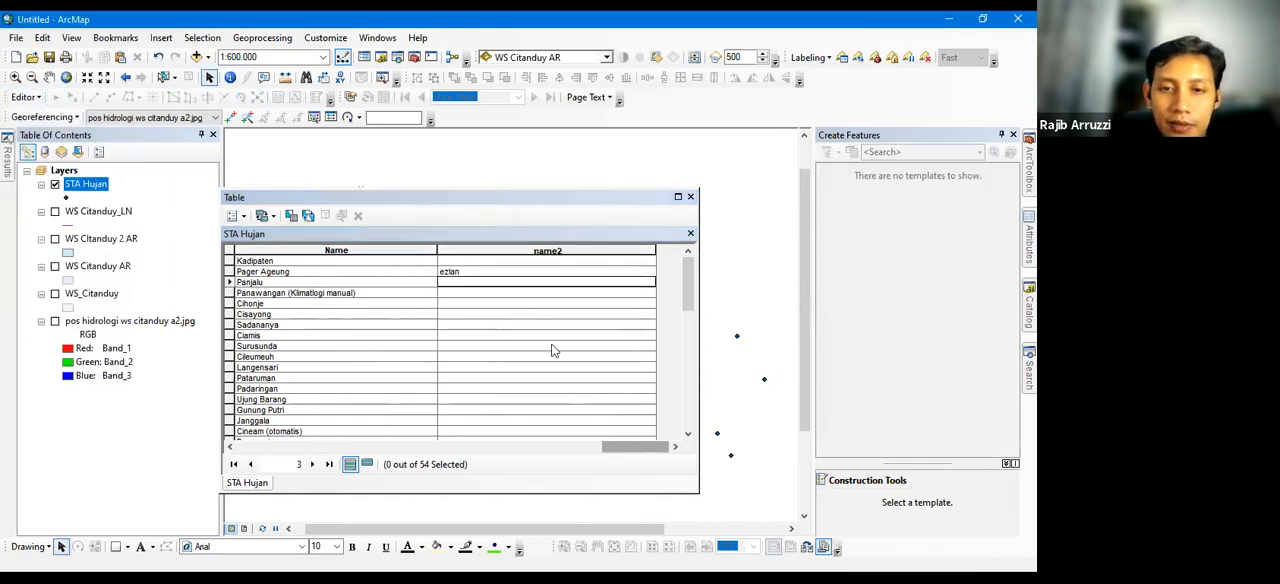
# Delete the name2 field from the STA Hujan table and close the table
pyautogui.rightClick(505, 250)
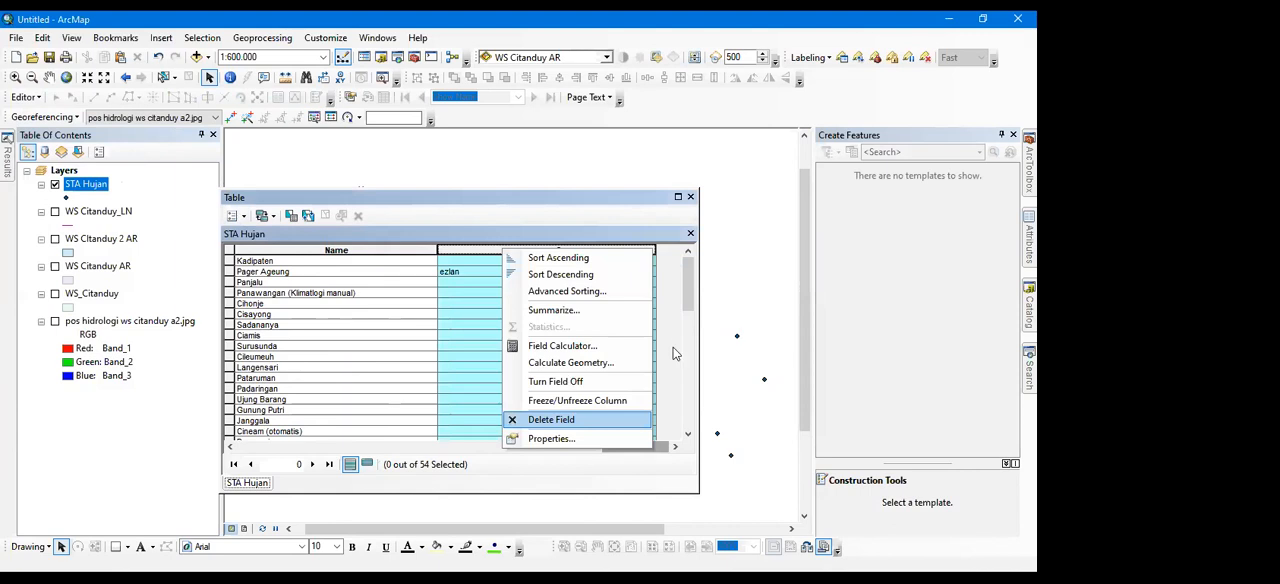
pyautogui.click(585, 421)
pyautogui.click(305, 447)
pyautogui.click(305, 447)
pyautogui.click(660, 447)
pyautogui.click(660, 447)
pyautogui.click(660, 447)
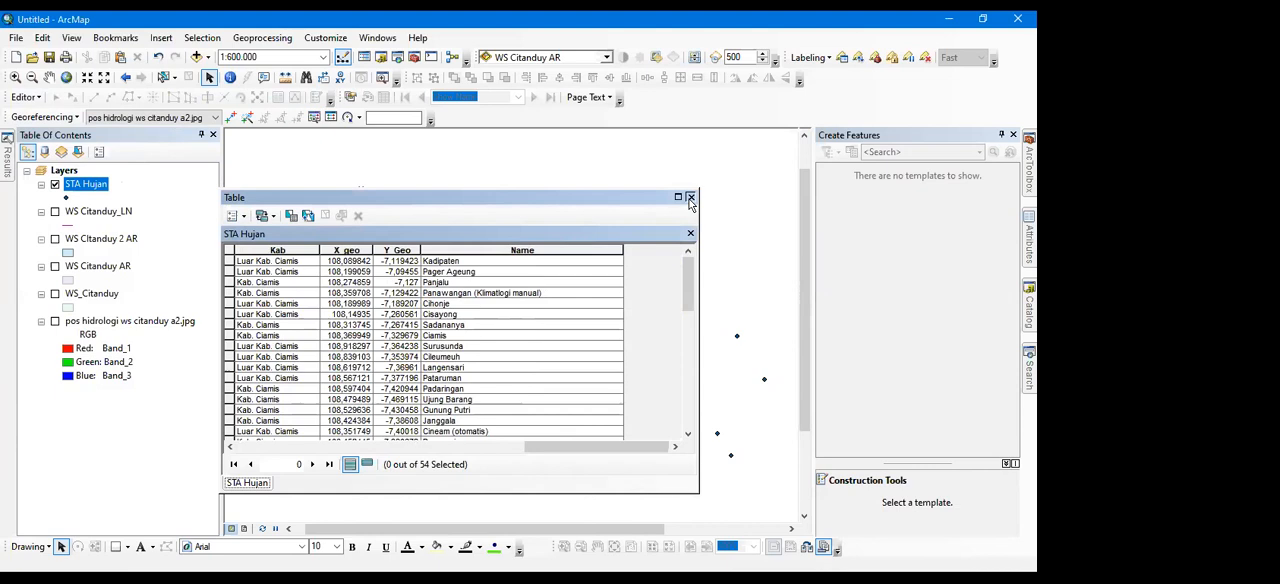
pyautogui.click(690, 198)
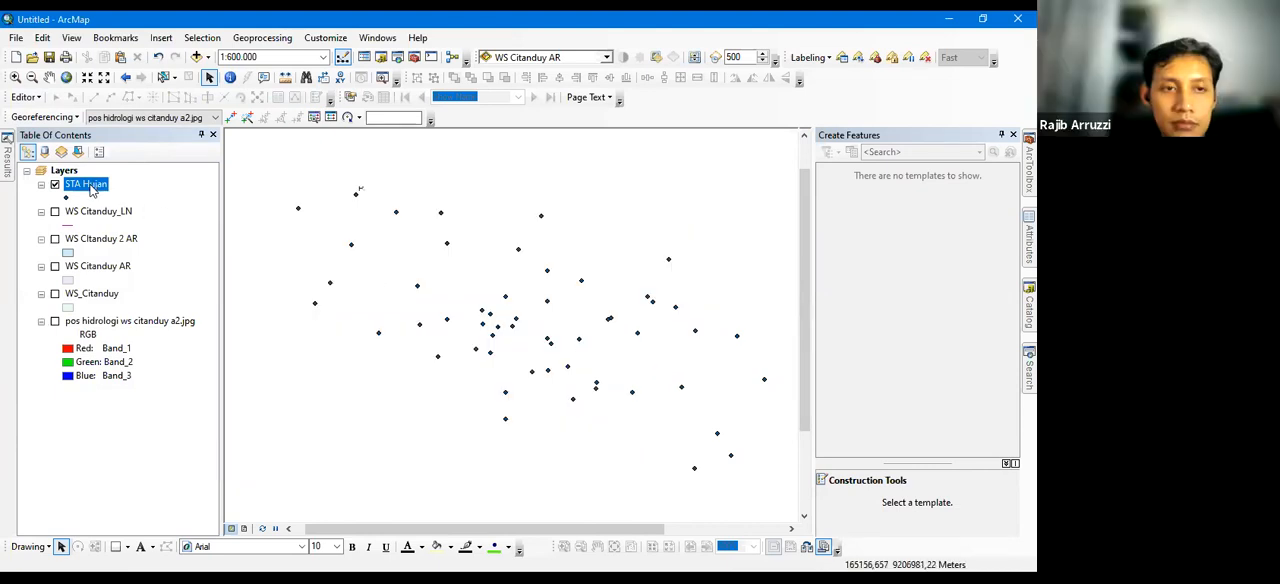
# Reopen the STA Hujan attribute table and check the Delete Field command for the No field outside an edit session
pyautogui.rightClick(95, 187)
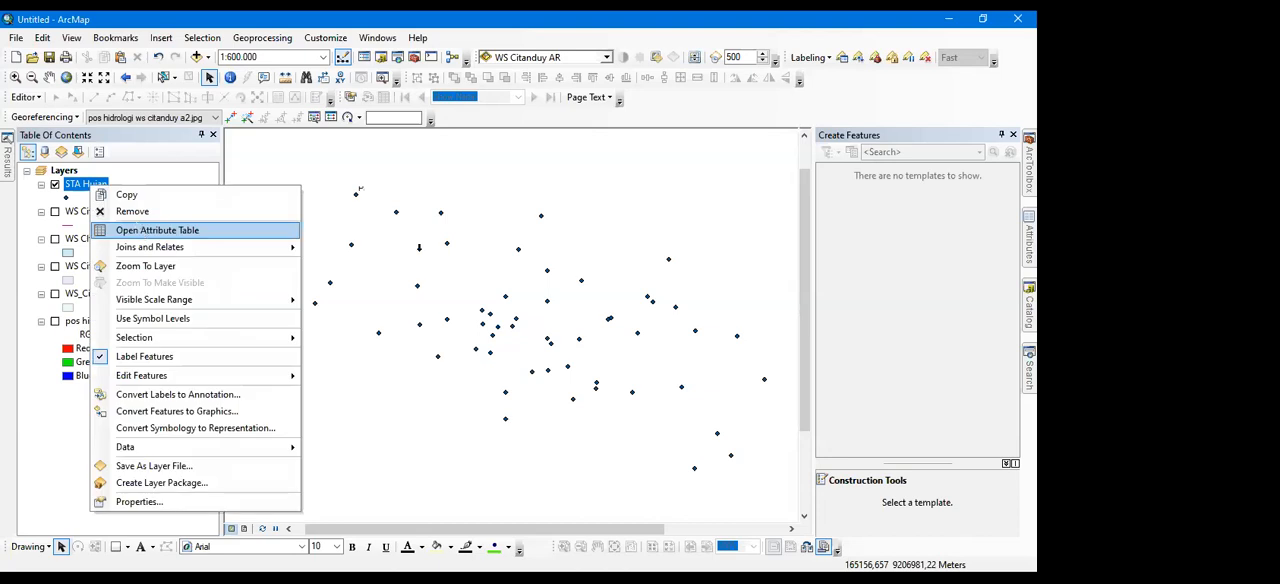
pyautogui.click(140, 229)
pyautogui.rightClick(421, 256)
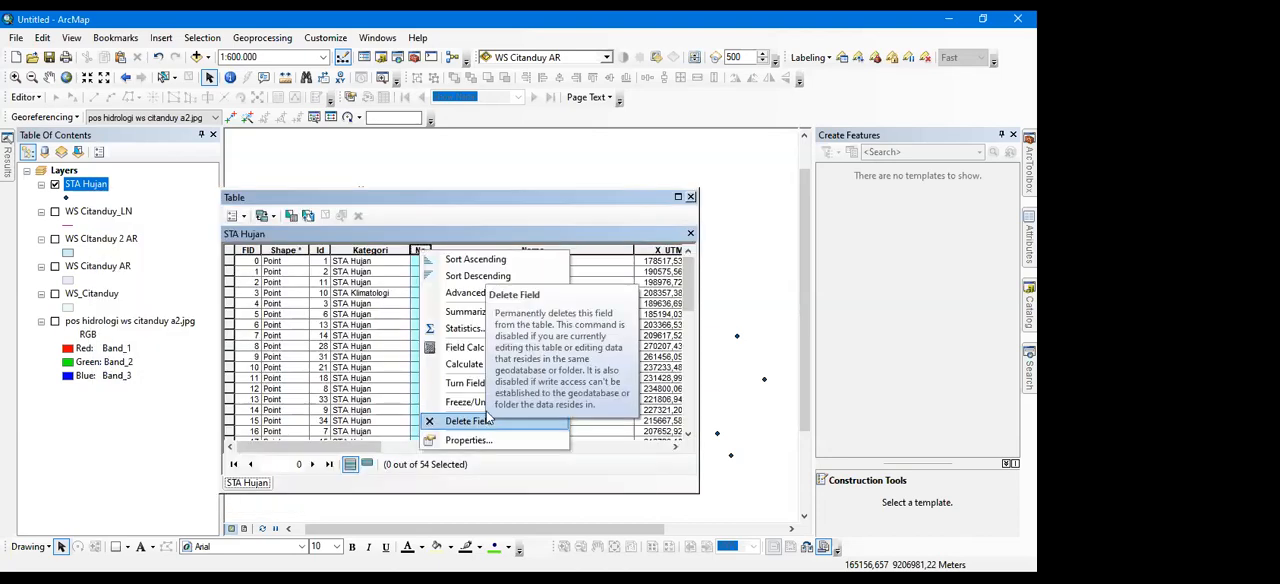
pyautogui.click(142, 181)
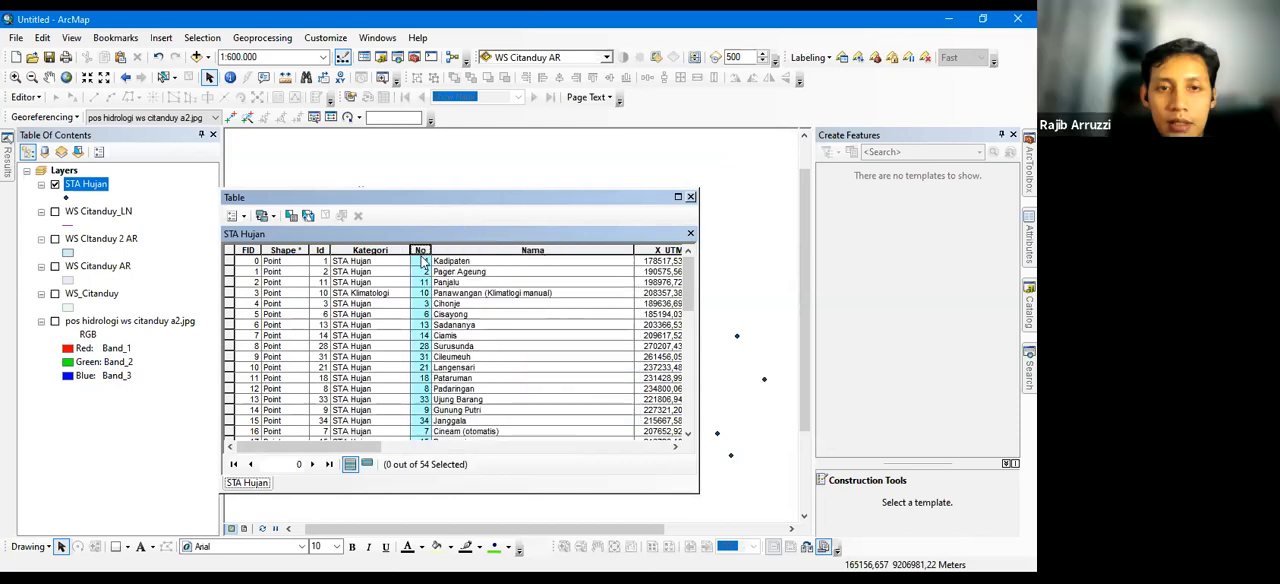
# Check the No field's Delete Field command during an edit session on STA Hujan, and stop editing
pyautogui.rightClick(82, 188)
pyautogui.moveTo(240, 375)
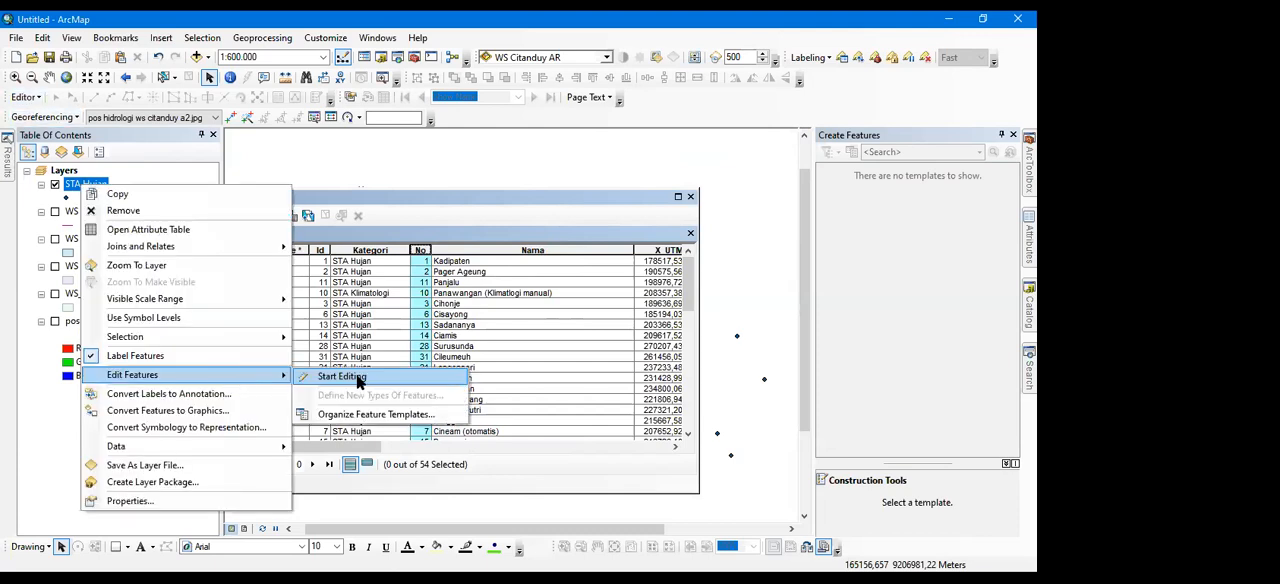
pyautogui.click(345, 377)
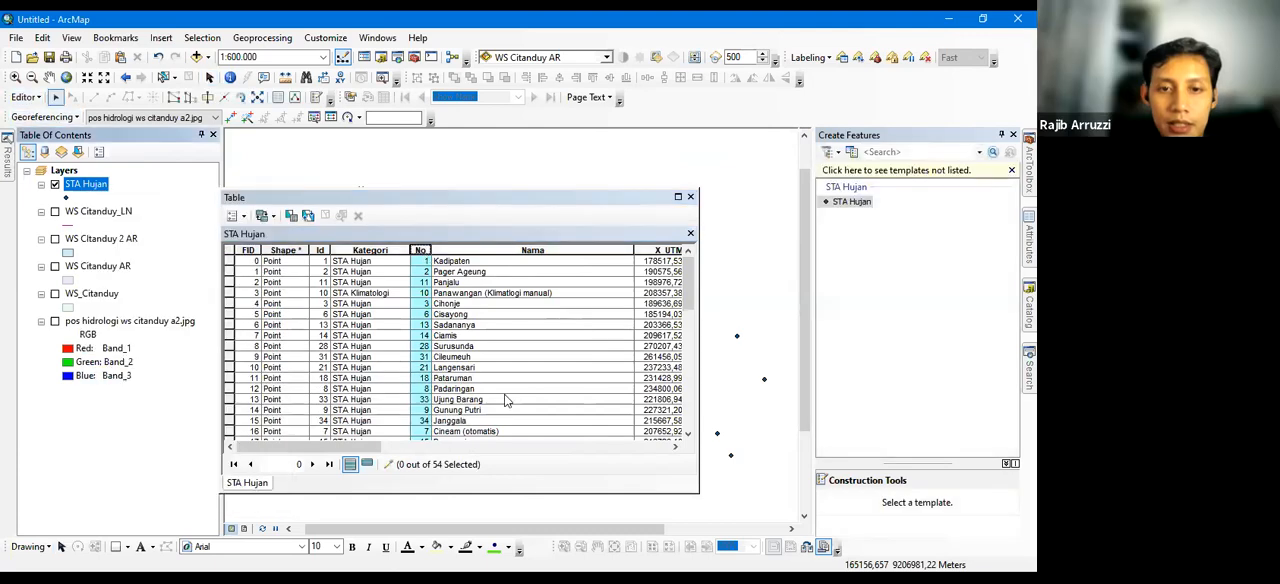
pyautogui.rightClick(421, 251)
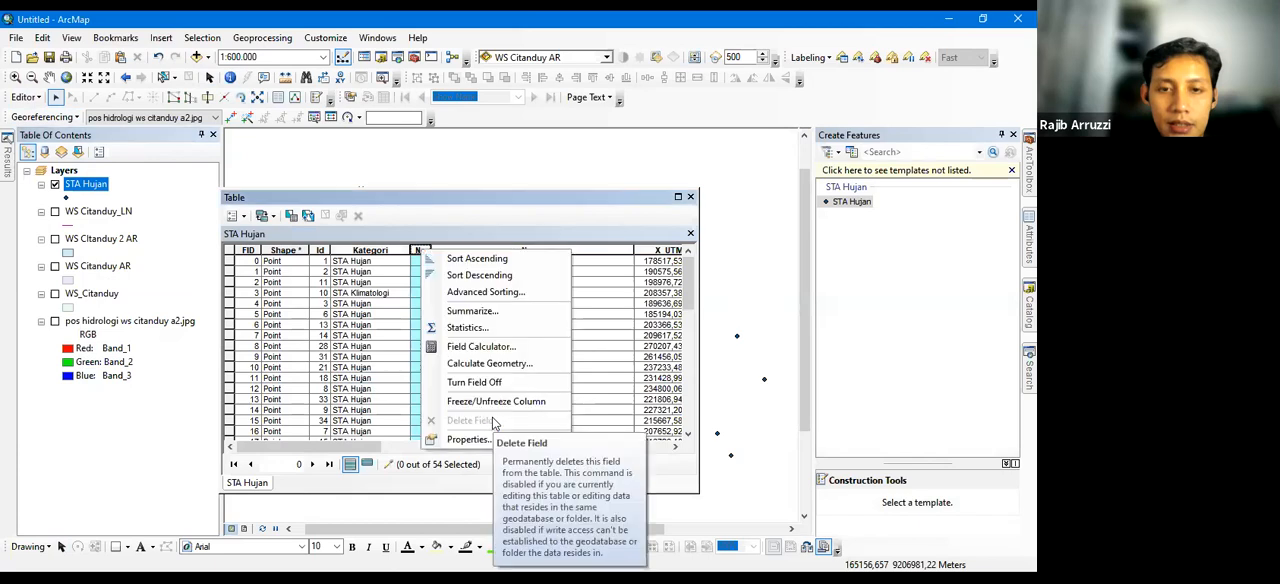
pyautogui.click(420, 250)
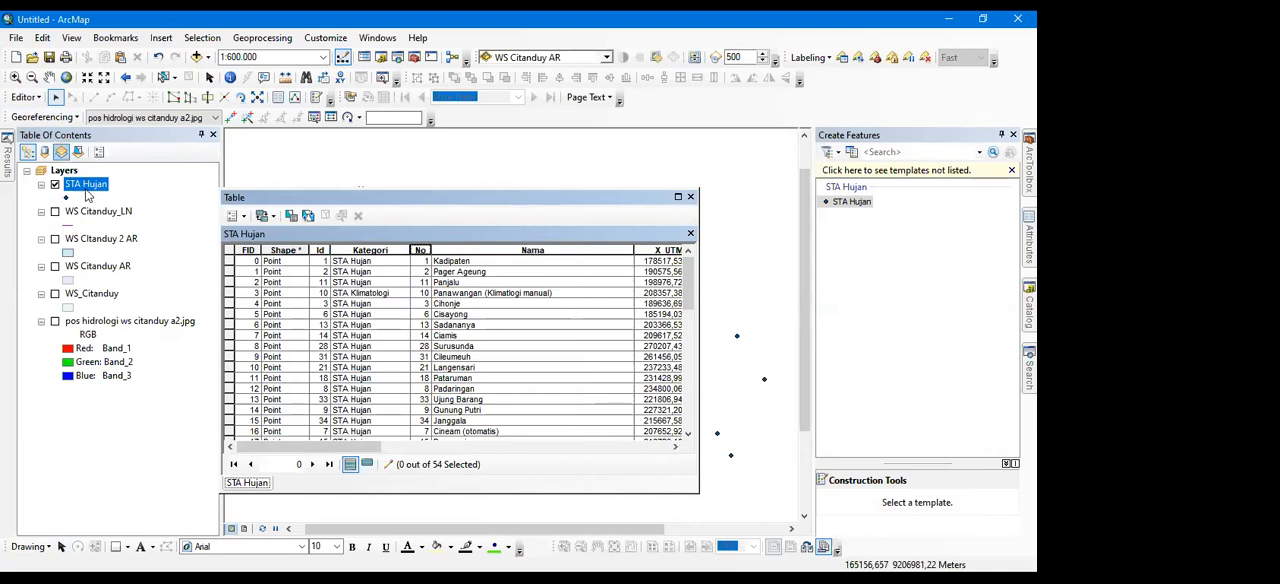
pyautogui.click(25, 97)
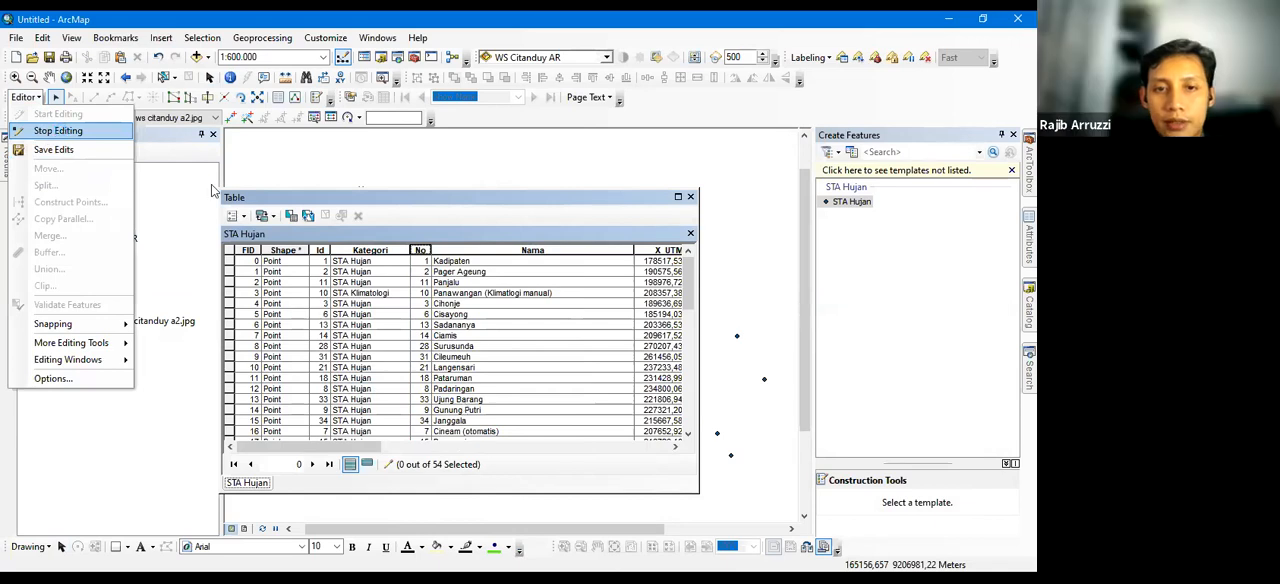
pyautogui.press('Return')
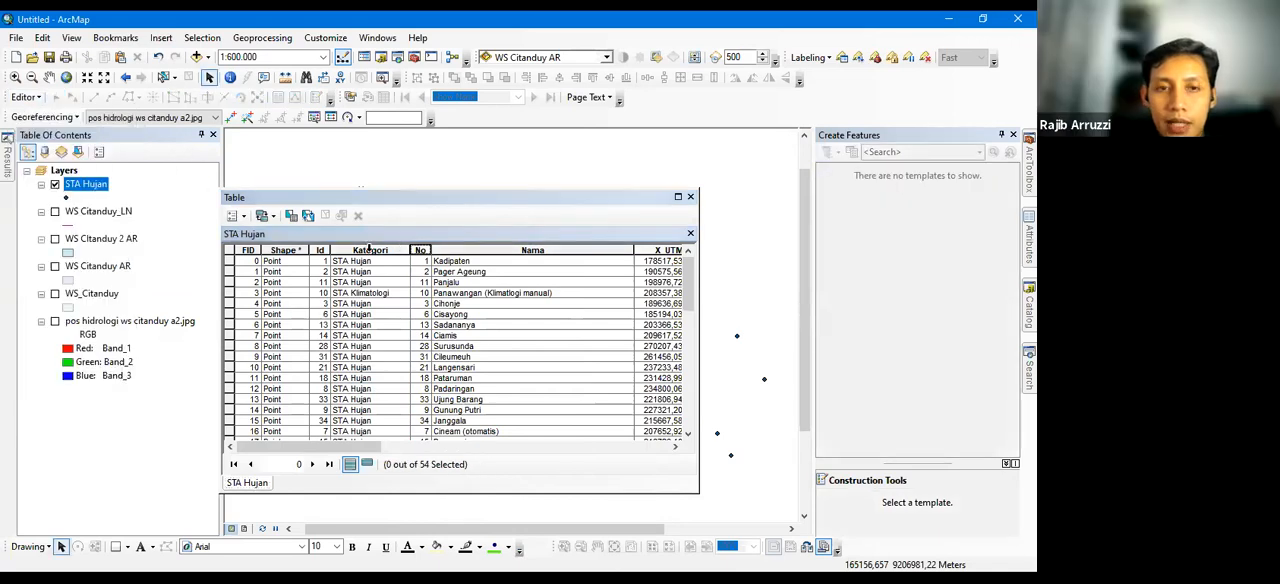
# Examine the Kategori field's commands with editing stopped, and view the last fields of the STA Hujan table
pyautogui.rightClick(377, 251)
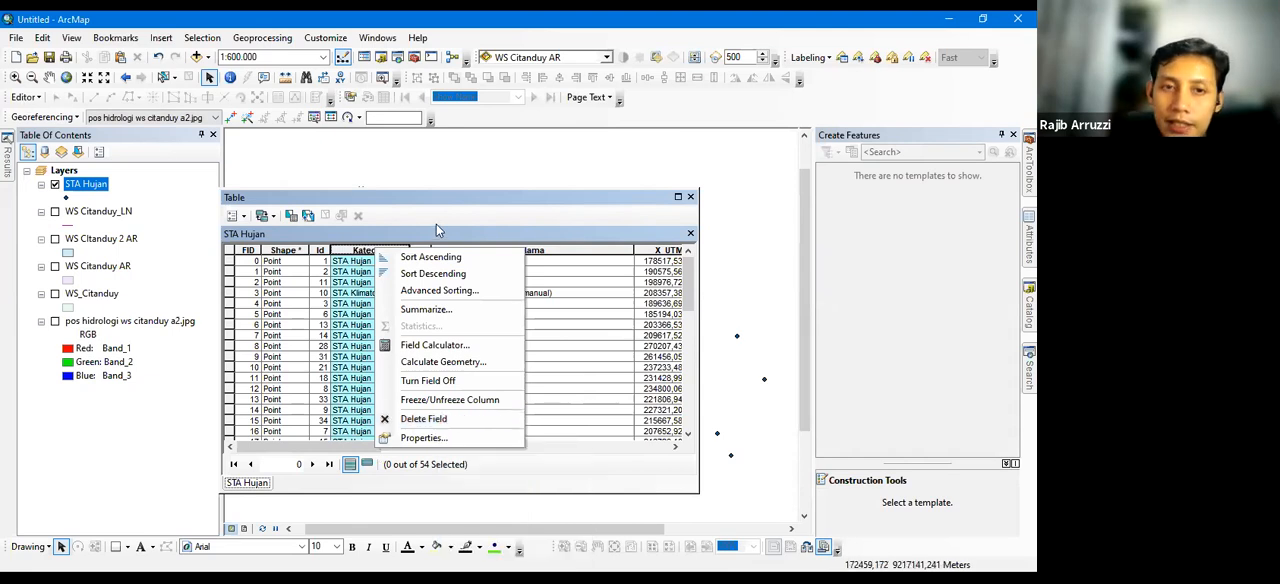
pyautogui.click(366, 256)
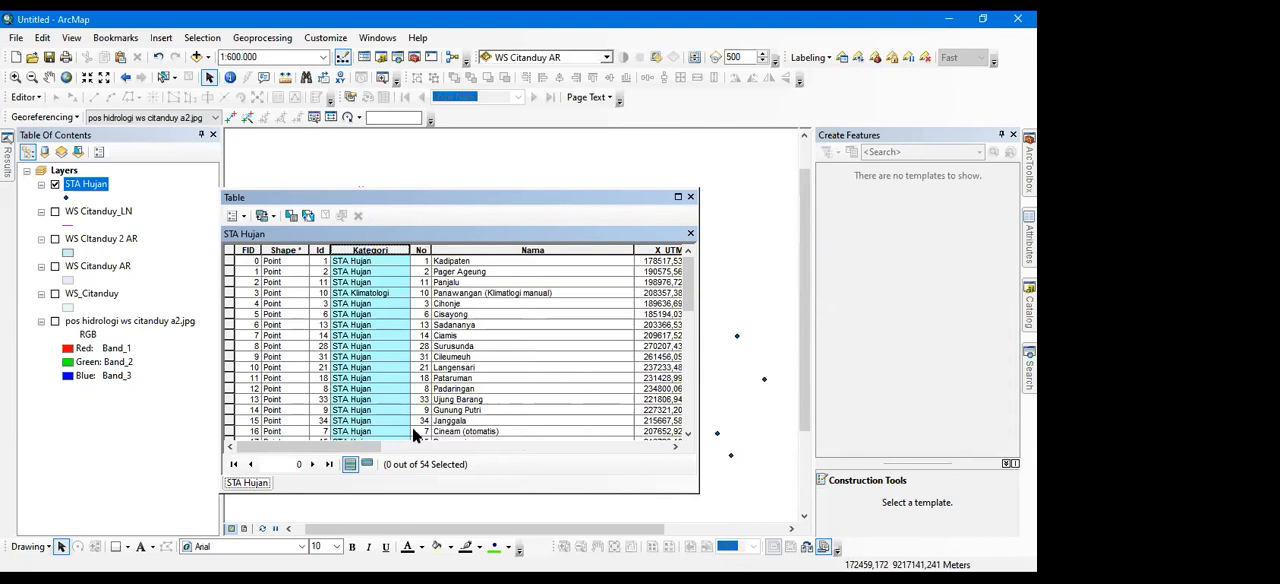
pyautogui.rightClick(363, 249)
pyautogui.click(365, 445)
pyautogui.moveTo(356, 449); pyautogui.dragTo(686, 448)
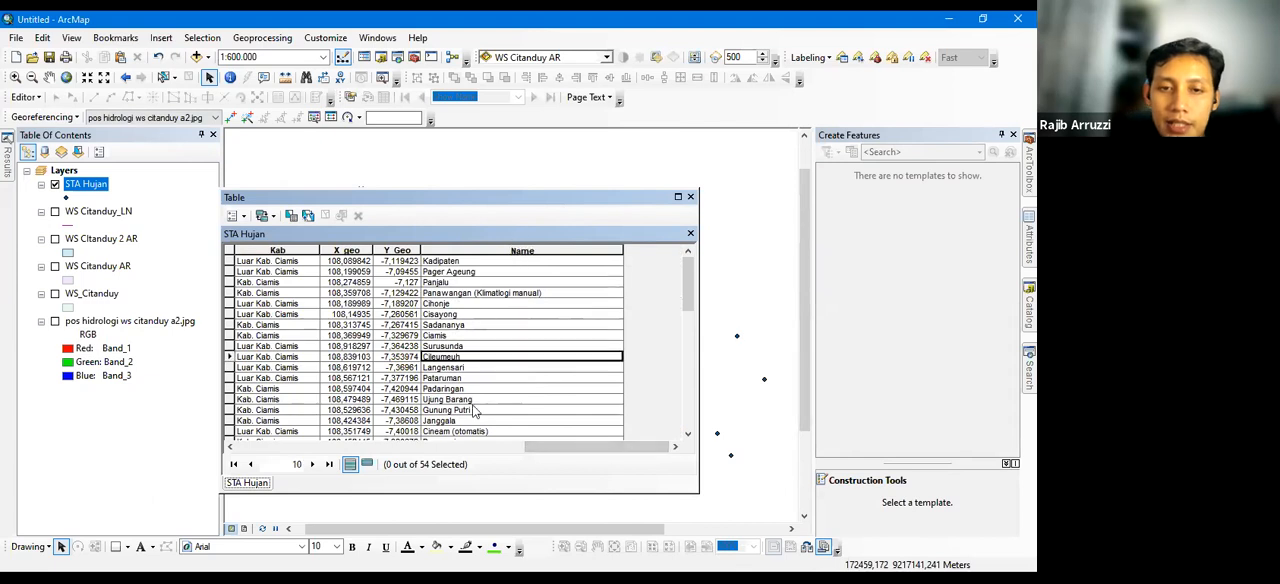
# Review the table options and the Editor commands available outside an edit session, and close the STA Hujan attribute table
pyautogui.click(515, 368)
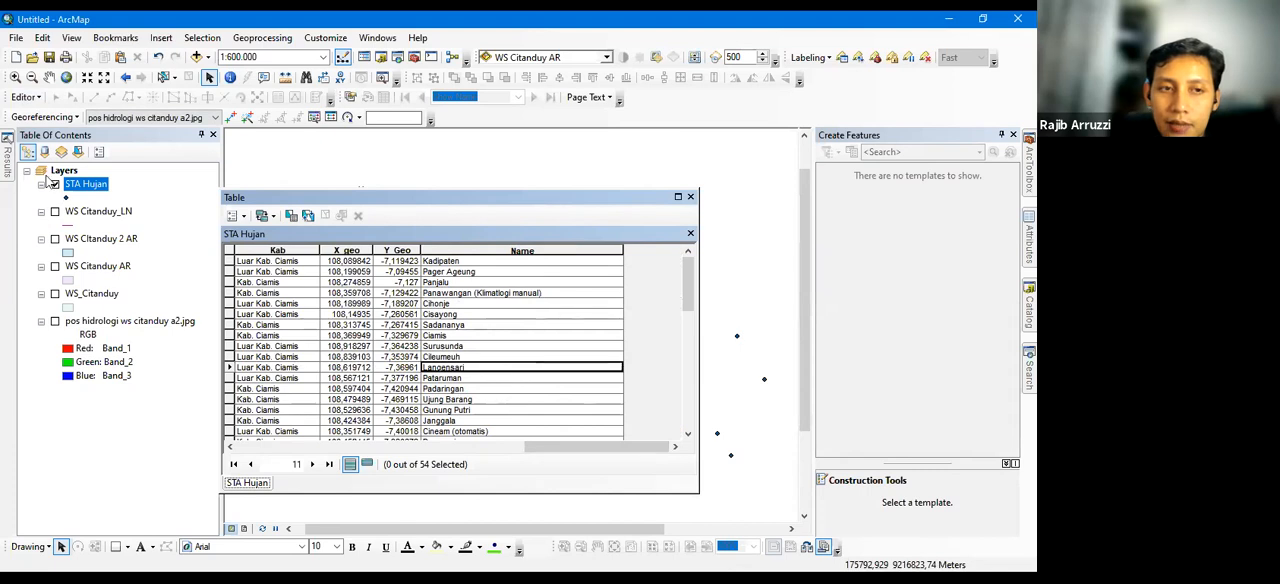
pyautogui.click(481, 317)
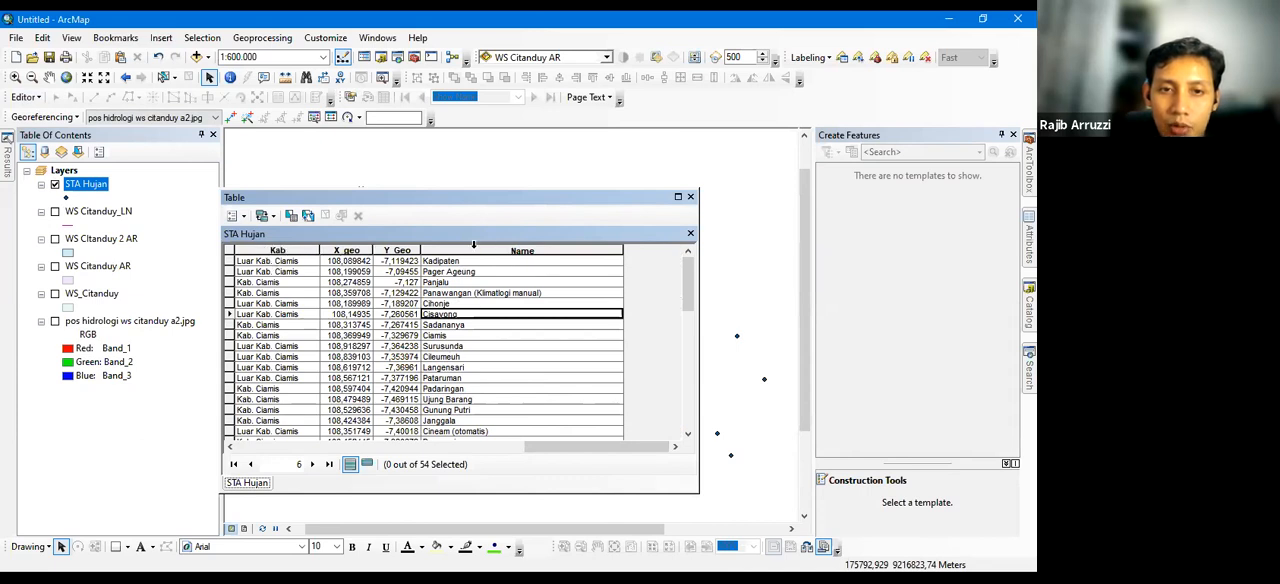
pyautogui.click(238, 215)
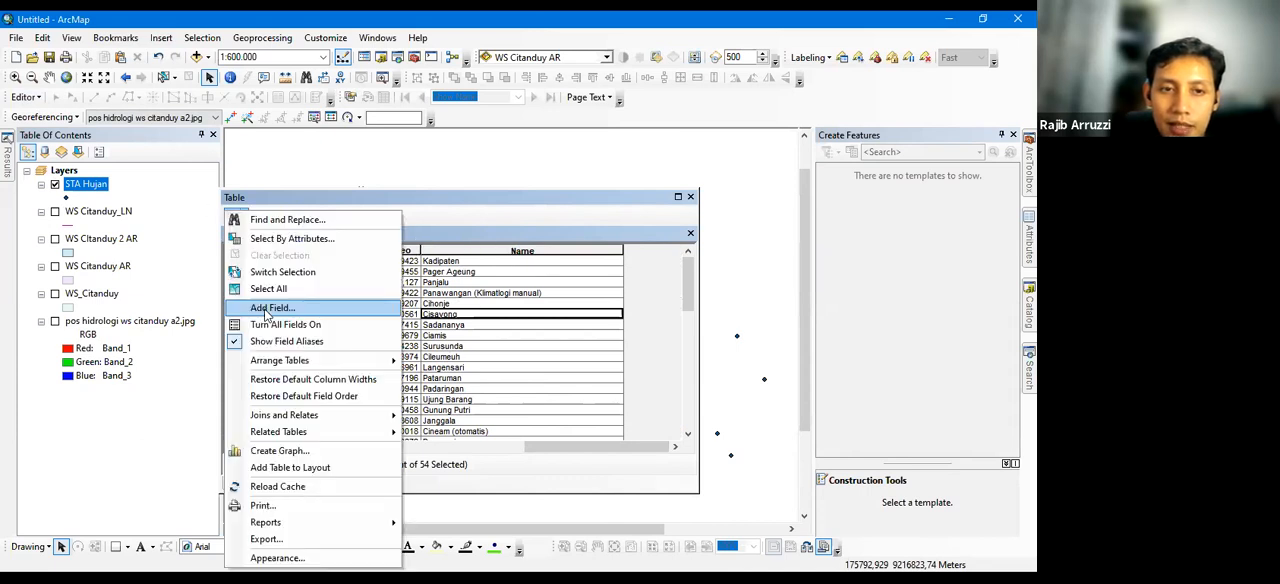
pyautogui.click(30, 98)
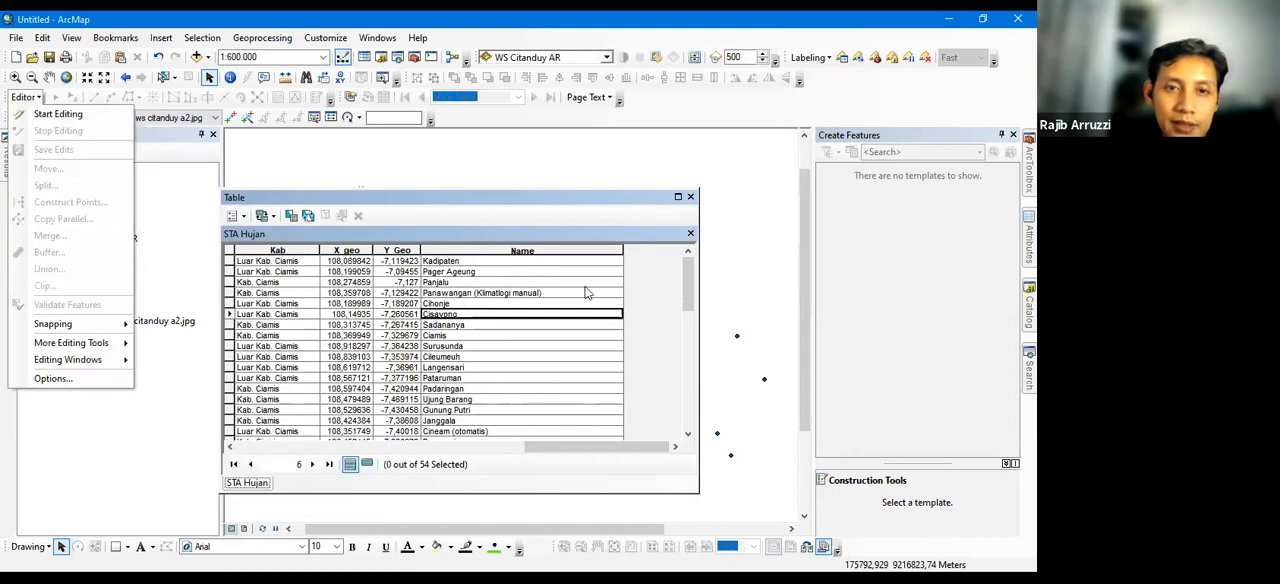
pyautogui.click(586, 291)
pyautogui.click(690, 197)
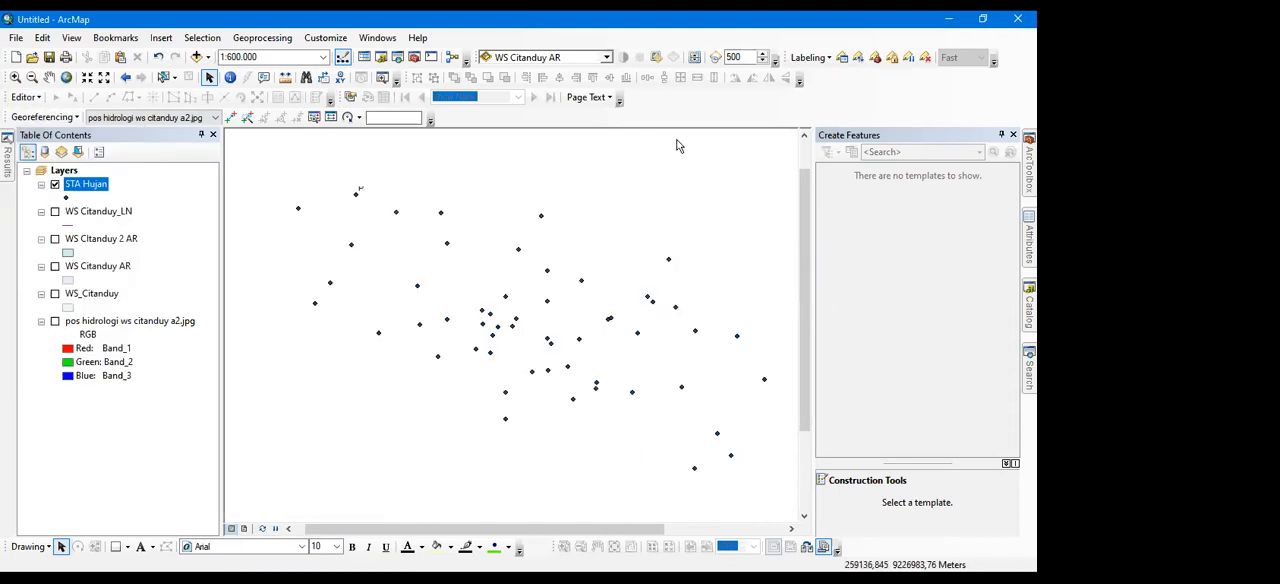